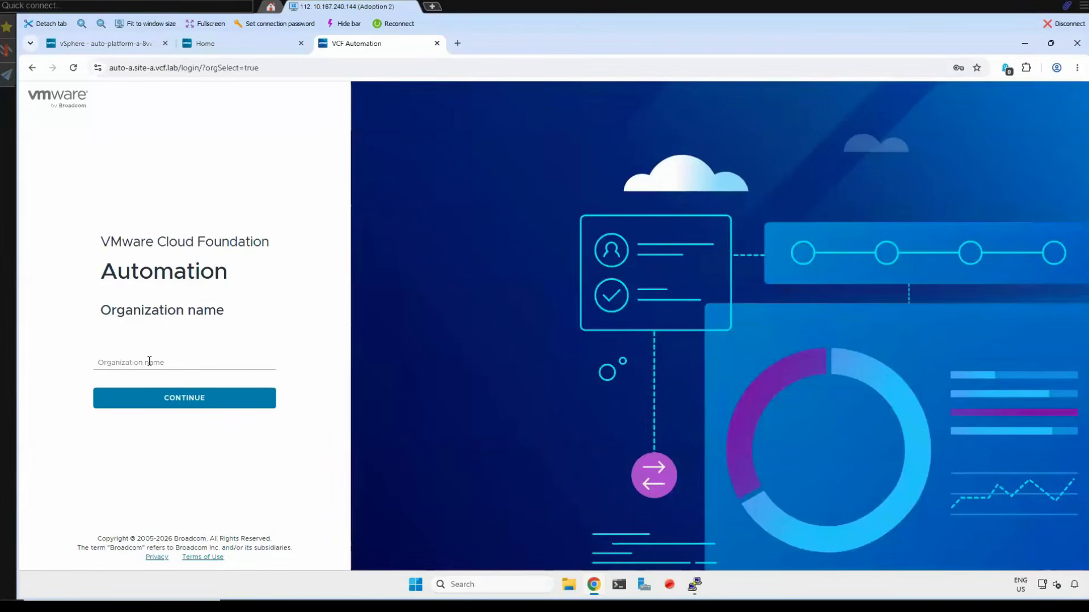
- Enter system as the organization name and continue to the Provider Management login
left_click(149, 362)
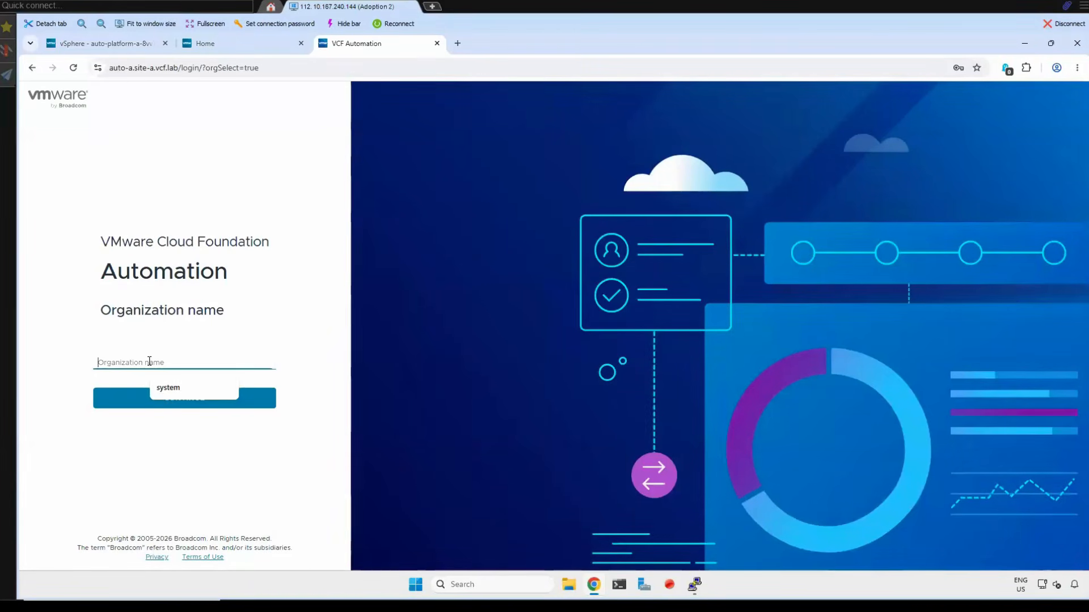
left_click(168, 391)
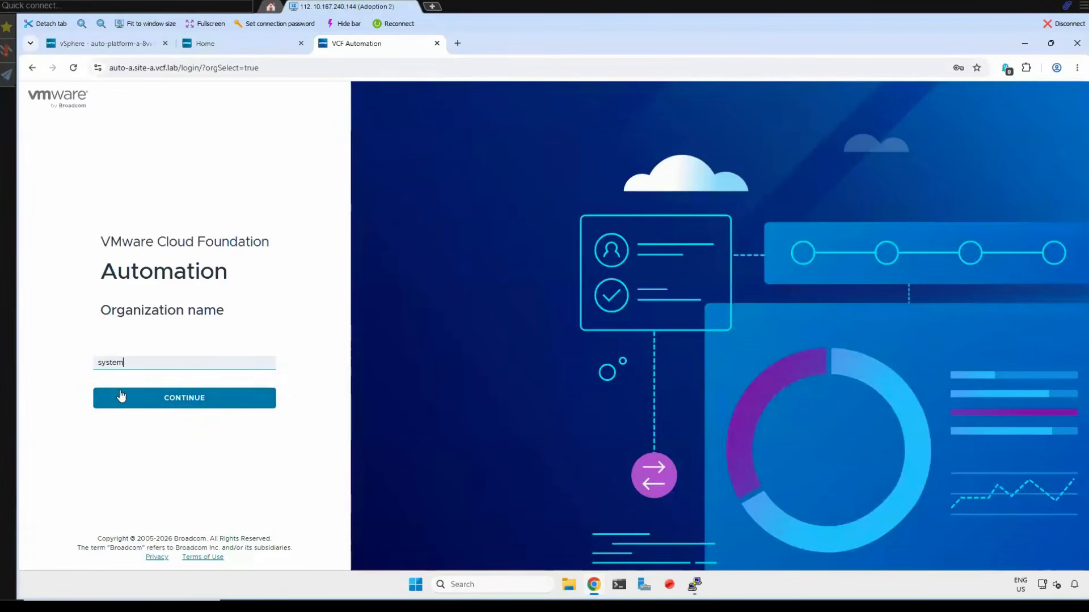
left_click(135, 401)
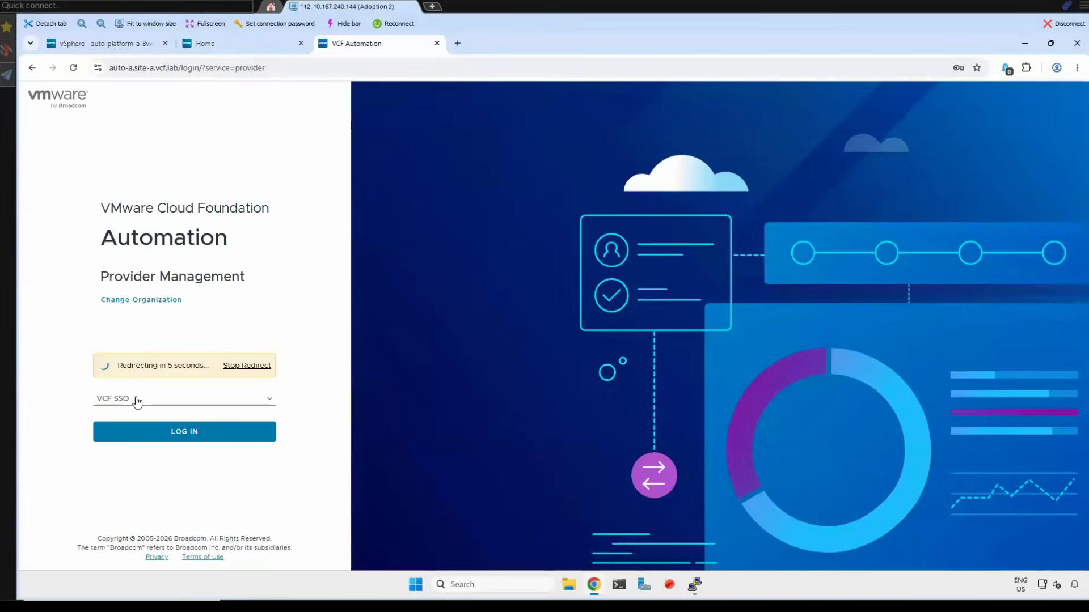
- Try to log in with a local account, filling in the saved domain administrator username and password
left_click(124, 383)
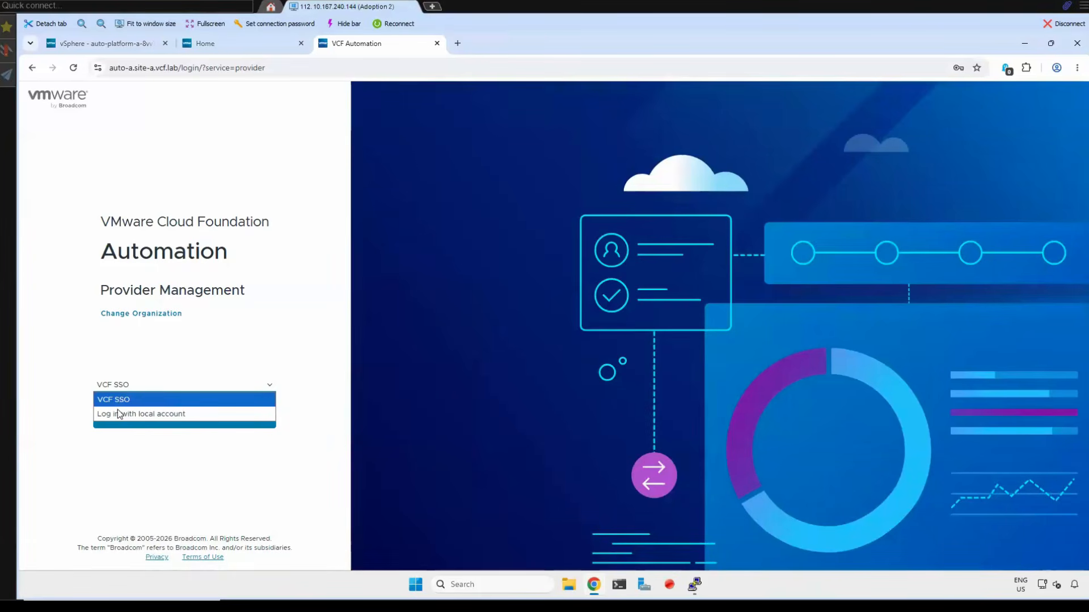
left_click(111, 418)
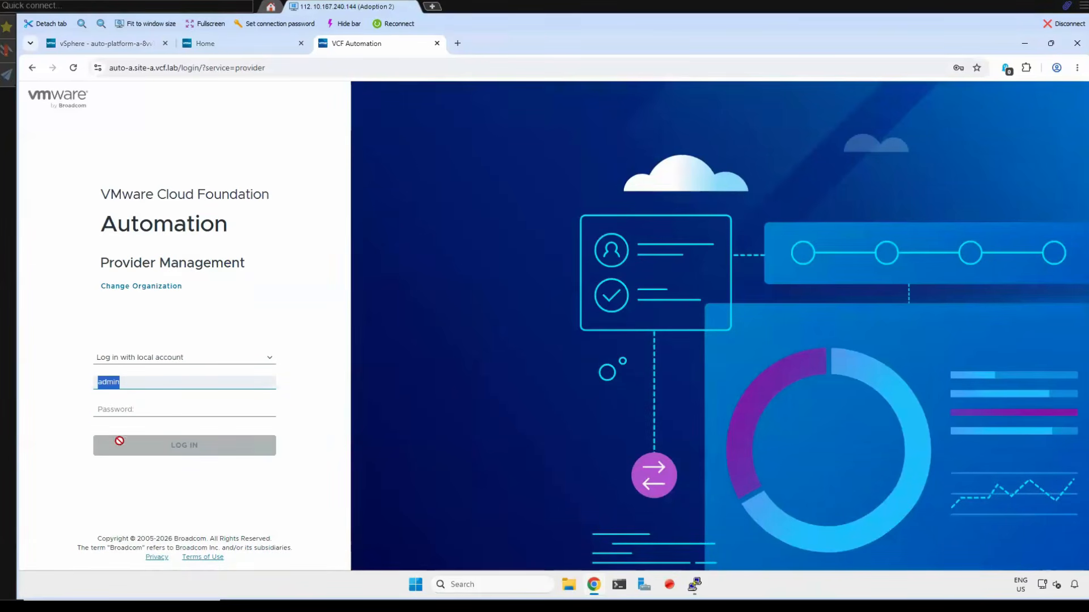
left_click(139, 384)
left_click(154, 450)
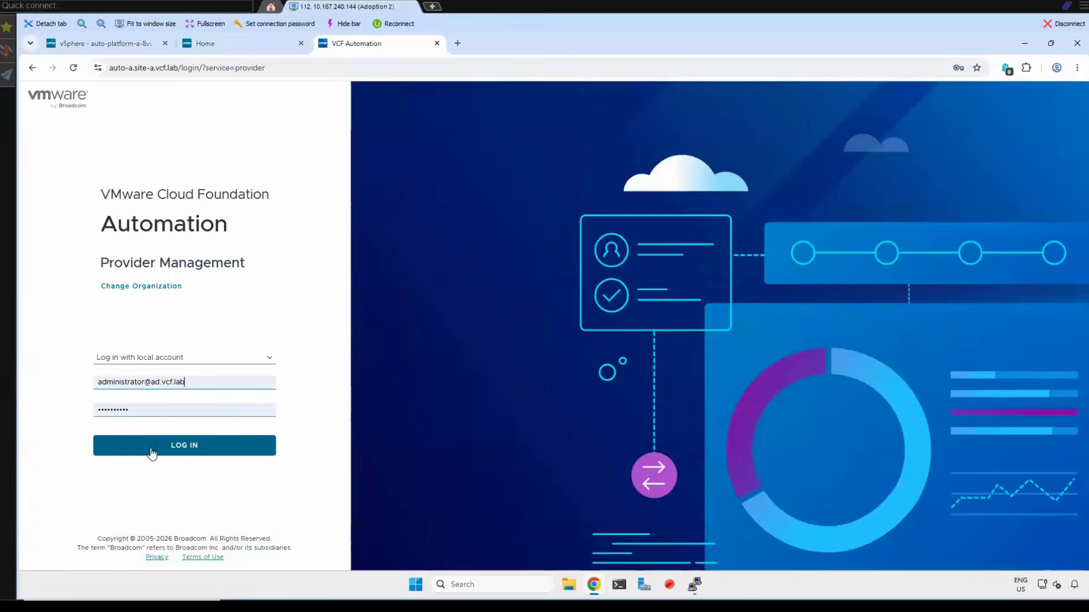
left_click(150, 451)
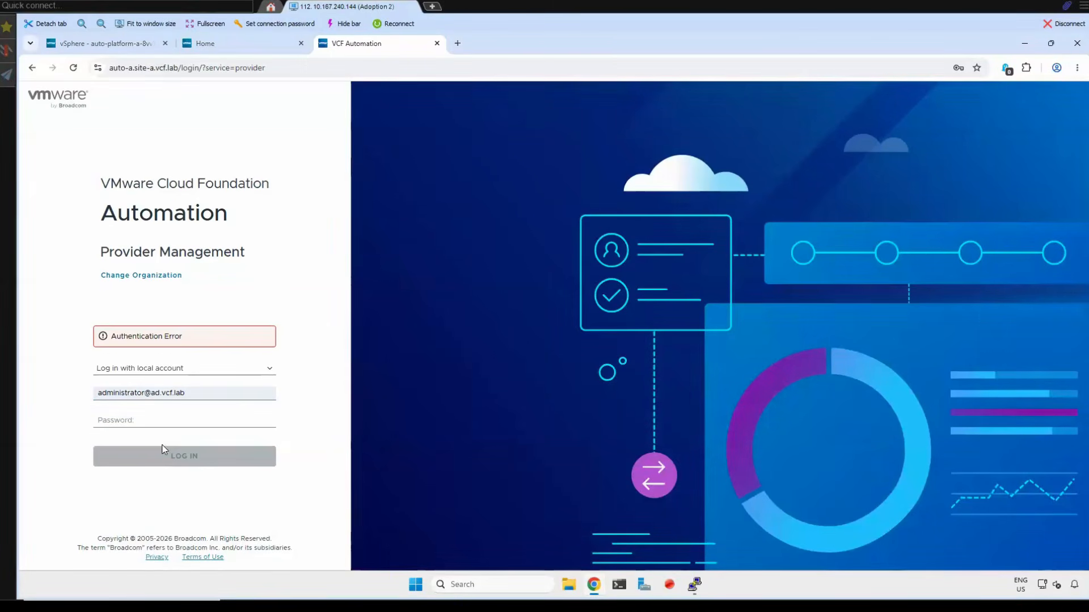
- Try to log in through VCF SSO with the prefilled directory credentials
left_click(209, 370)
left_click(145, 381)
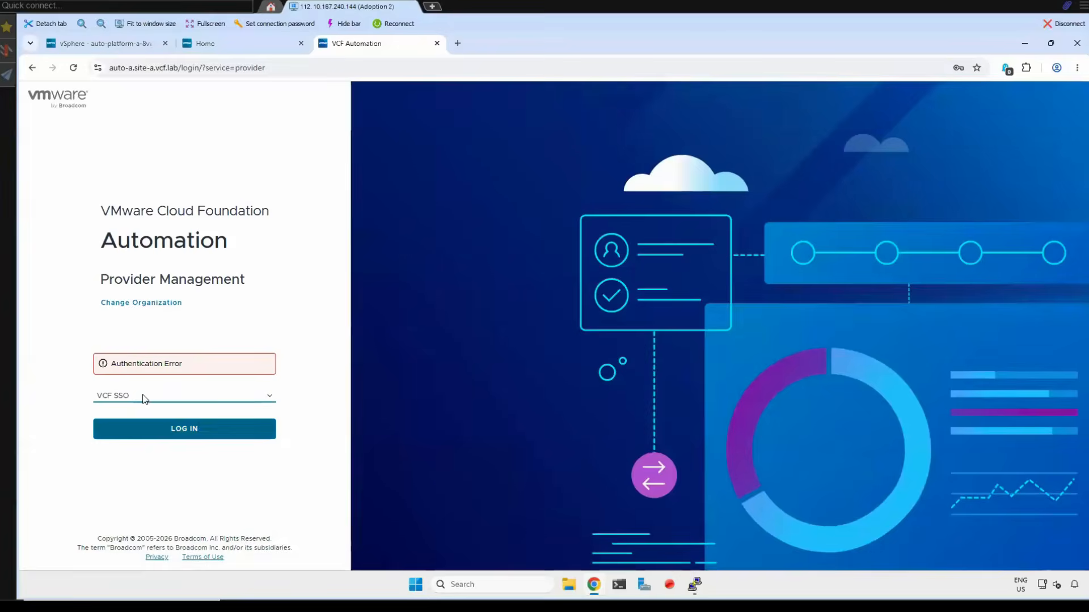
left_click(146, 431)
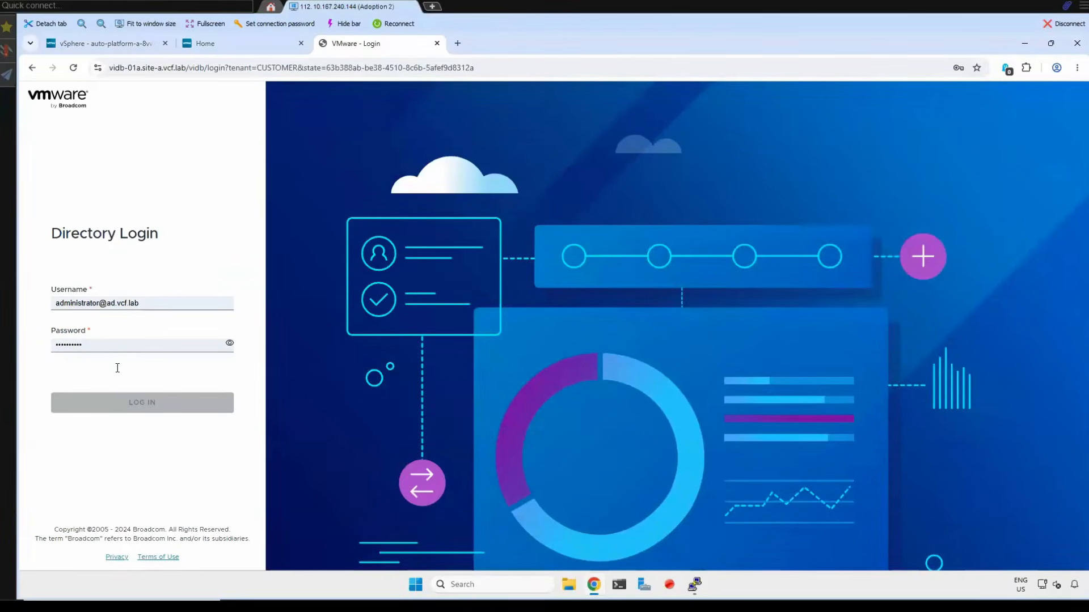
left_click(118, 402)
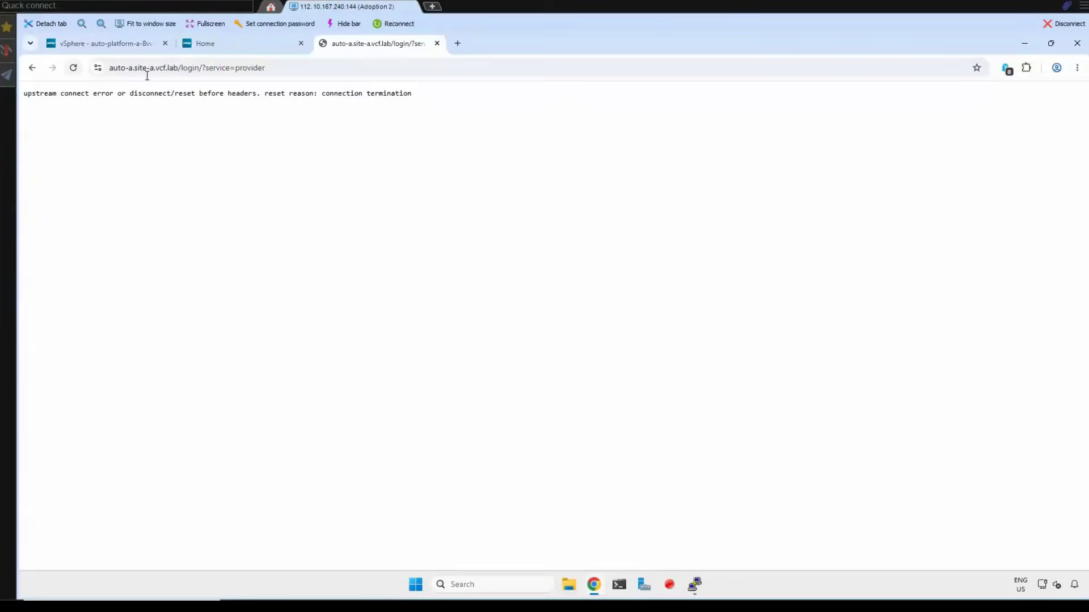
- Reload the login page and log in with the local admin account, entering the account password
left_click(74, 68)
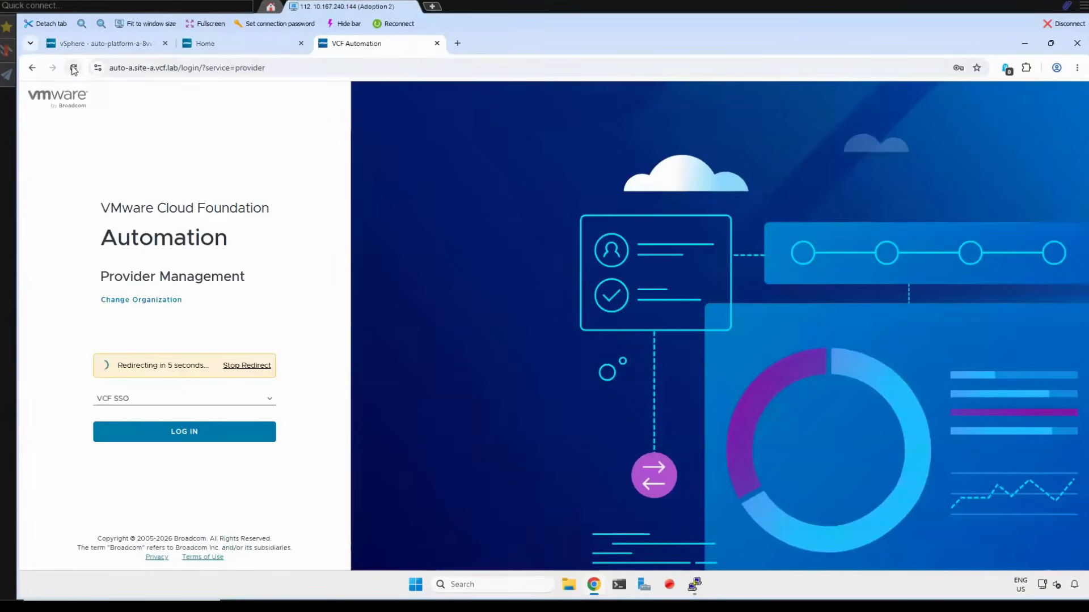
left_click(121, 398)
left_click(123, 411)
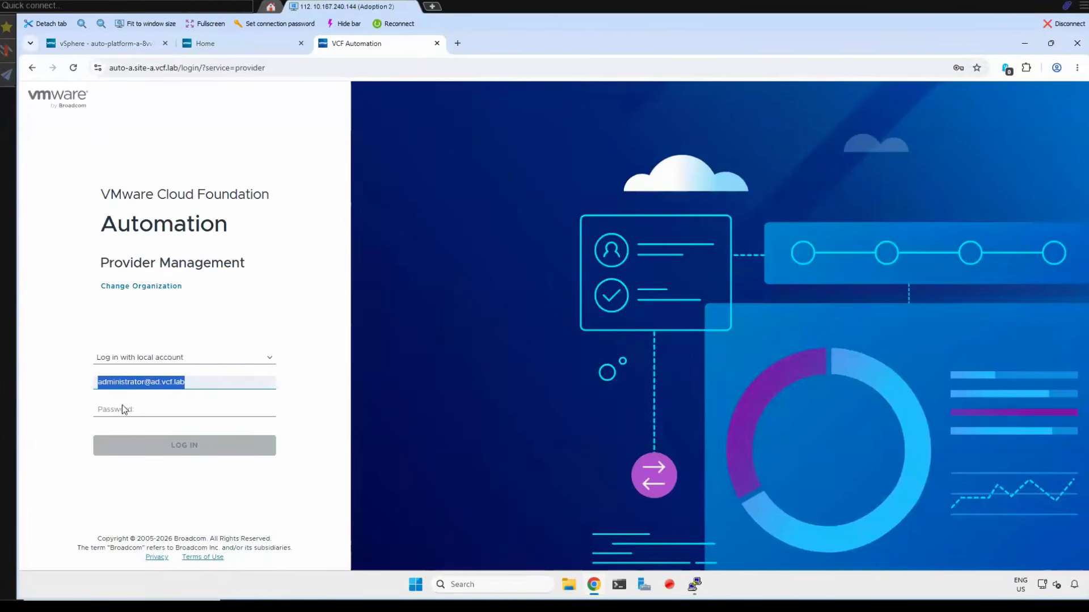
left_click_drag(212, 382, 39, 380)
type("a")
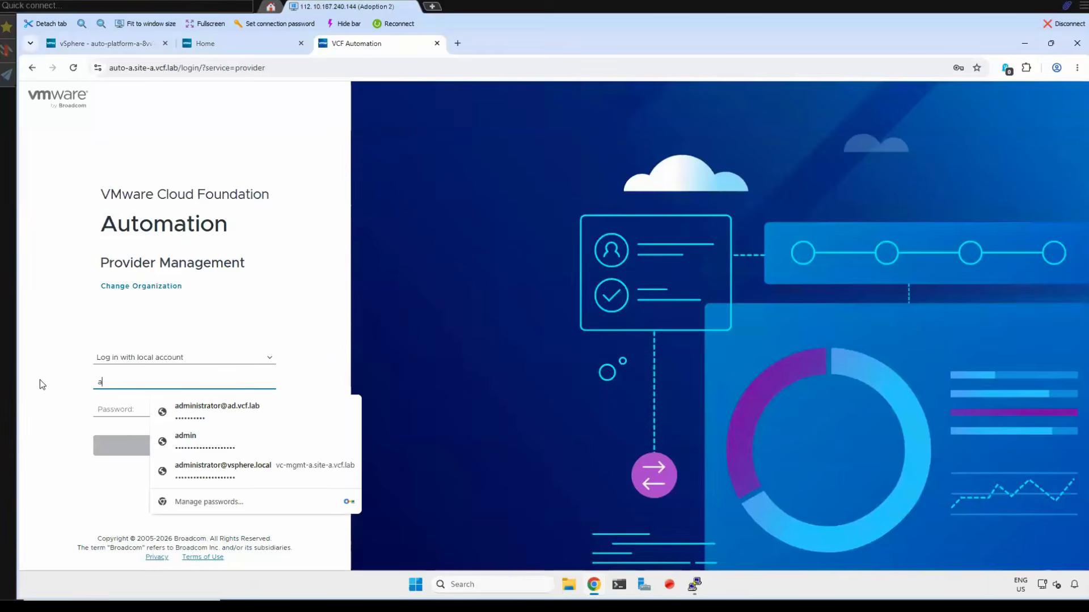
type("dmin")
key("Tab")
type("VMware123")
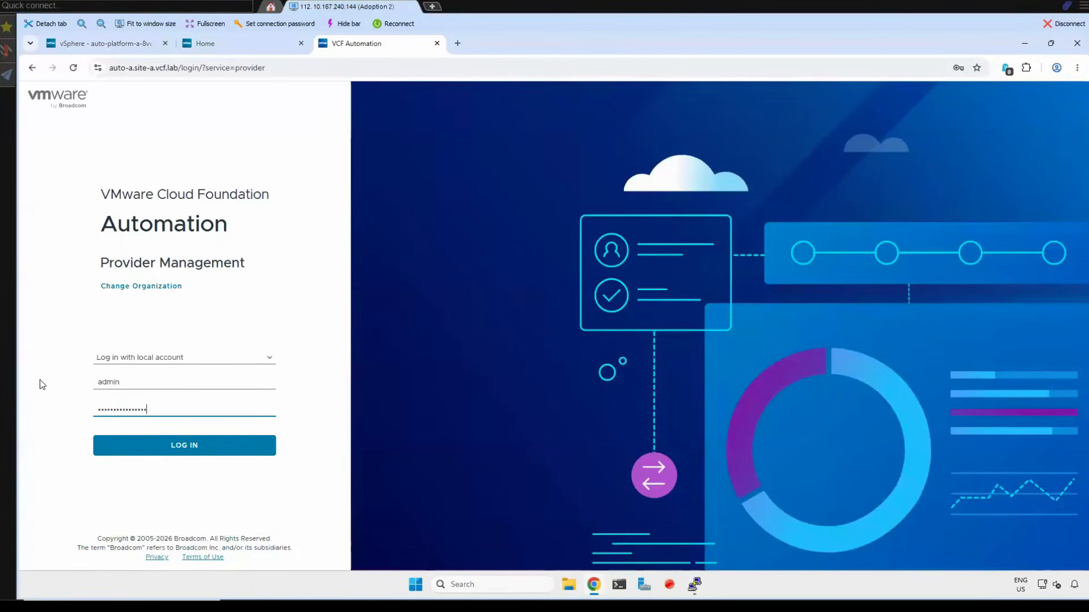
key("Return")
left_click(179, 418)
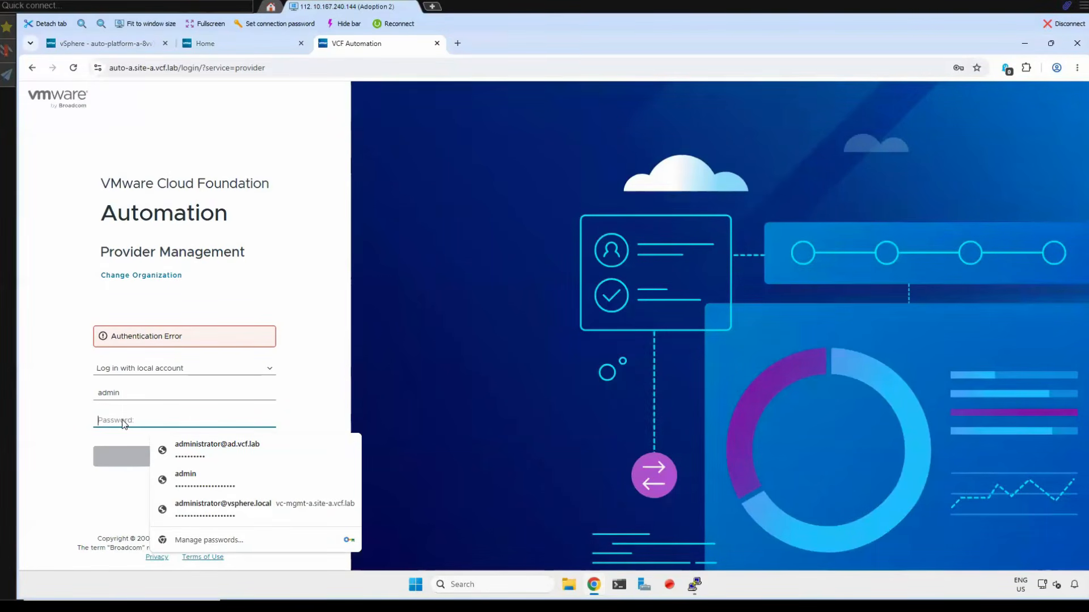
left_click(114, 454)
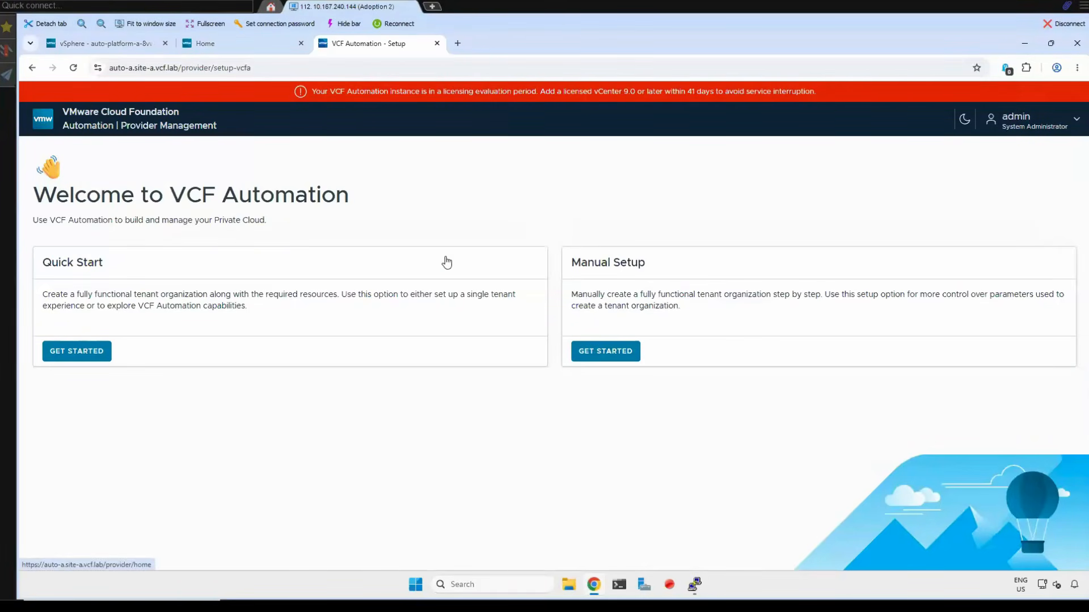
- Skip the setup choices by going to the provider home page, and collapse Recent Tasks to review the Get Started steps
left_click(160, 115)
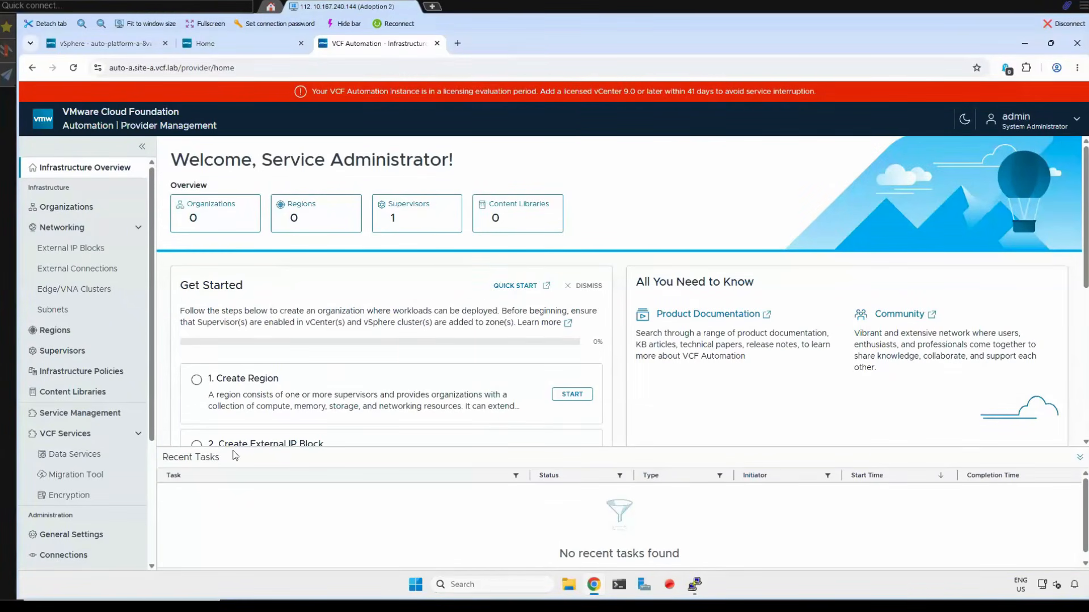
left_click(1081, 461)
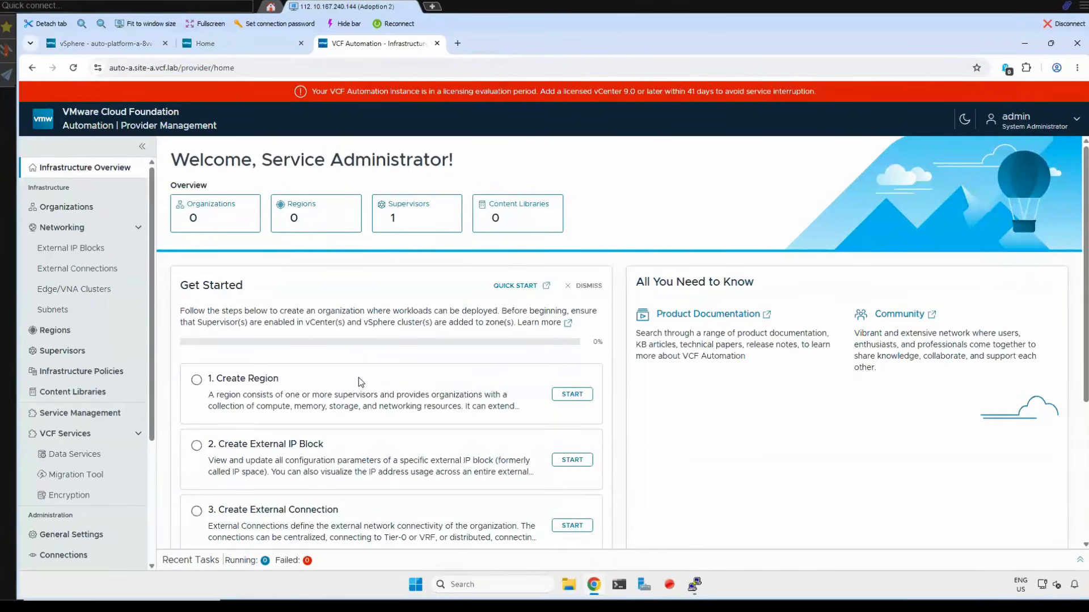
scroll(363, 380, "down", 2)
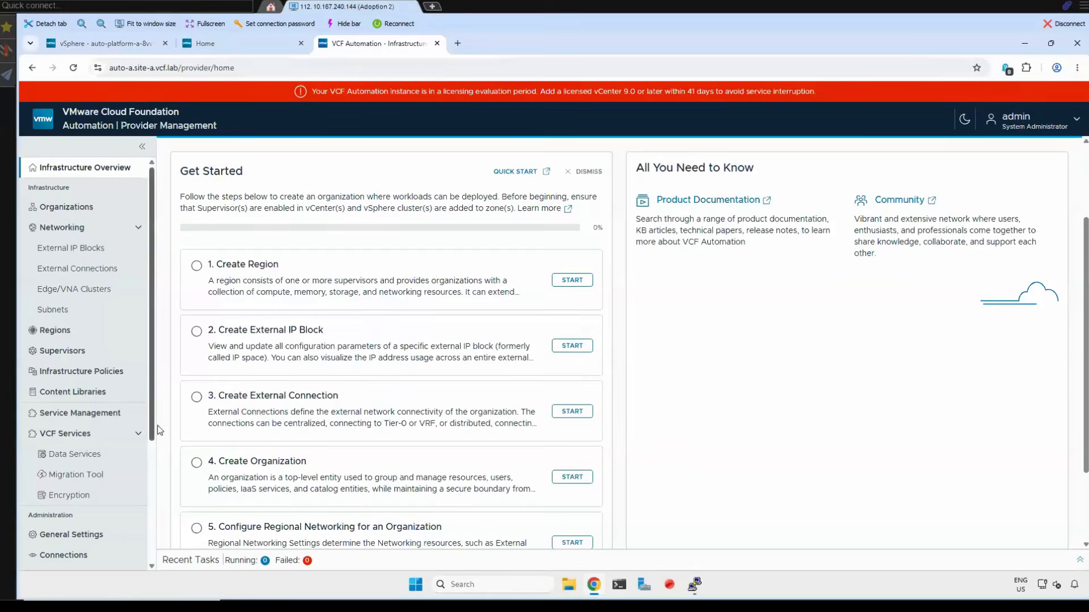
- Review the registered VCF instances and the vCenter and NSX Manager connections under Administration
left_click_drag(151, 365, 163, 478)
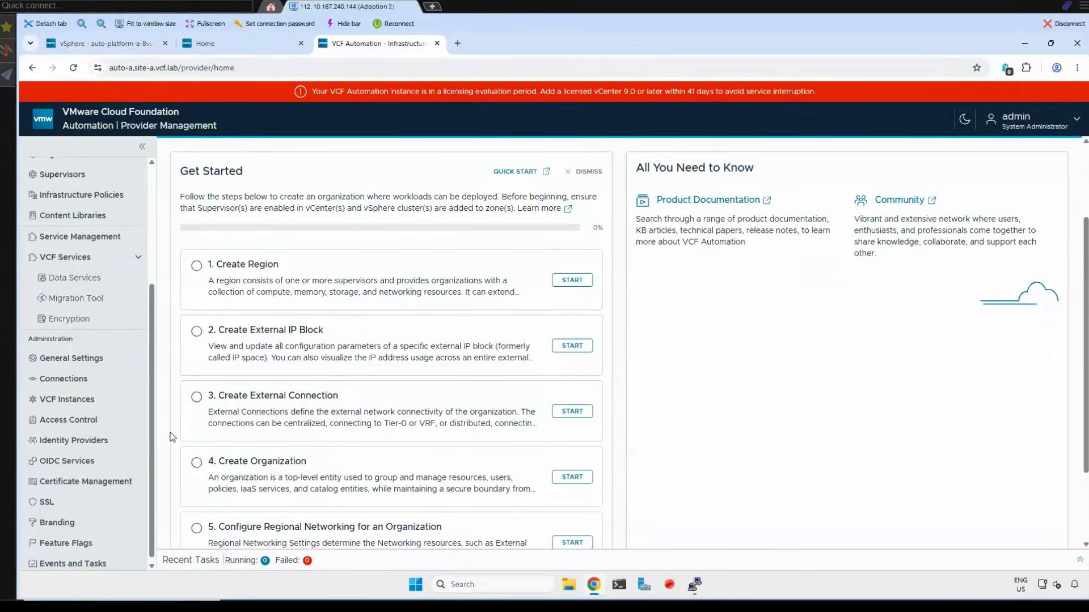
left_click(67, 401)
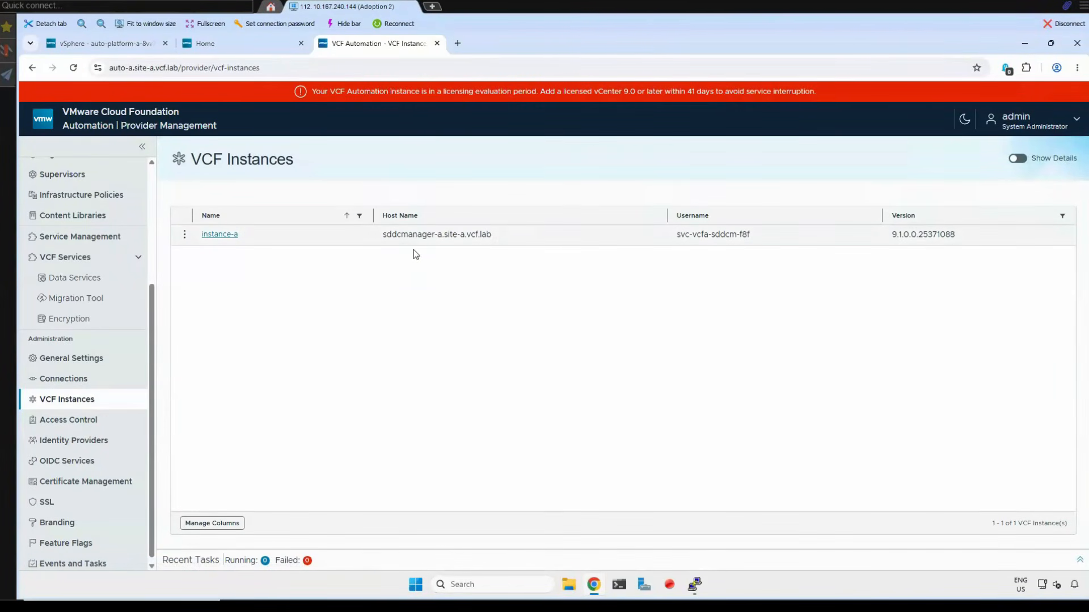
left_click(64, 379)
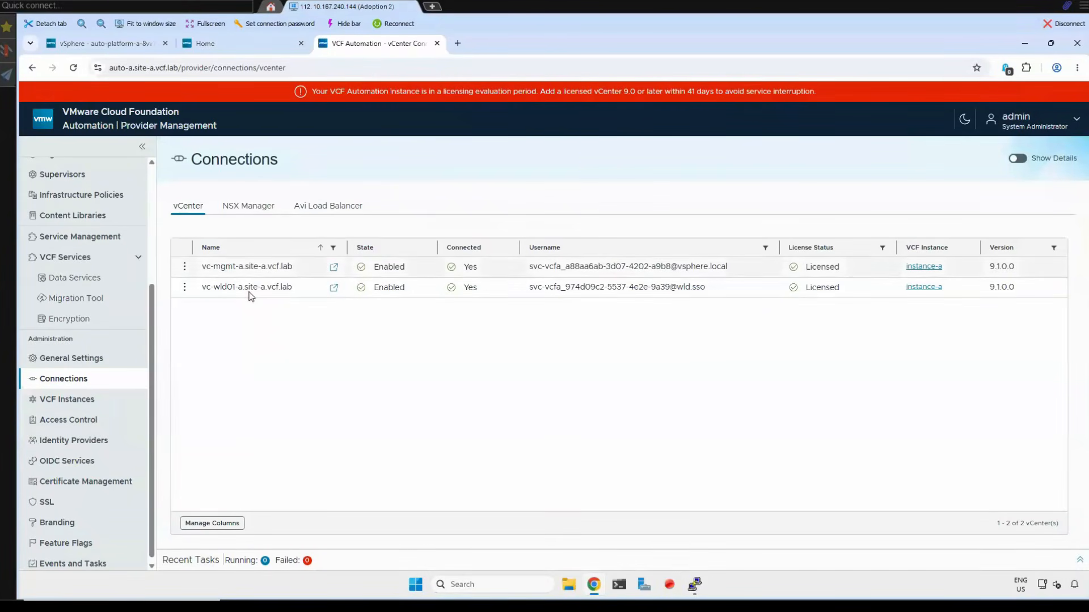
left_click(249, 207)
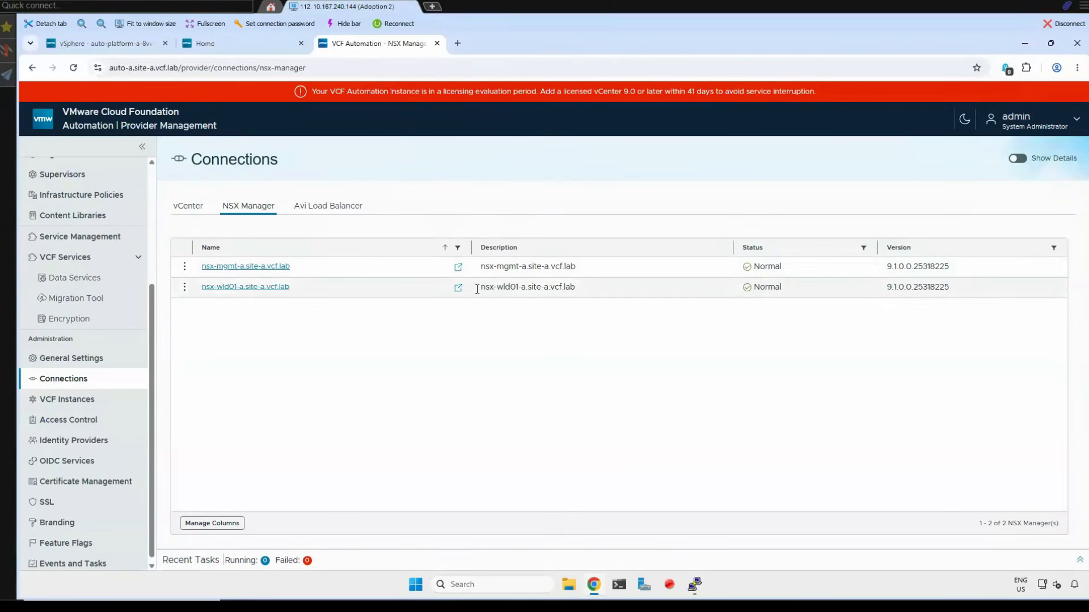
left_click(189, 207)
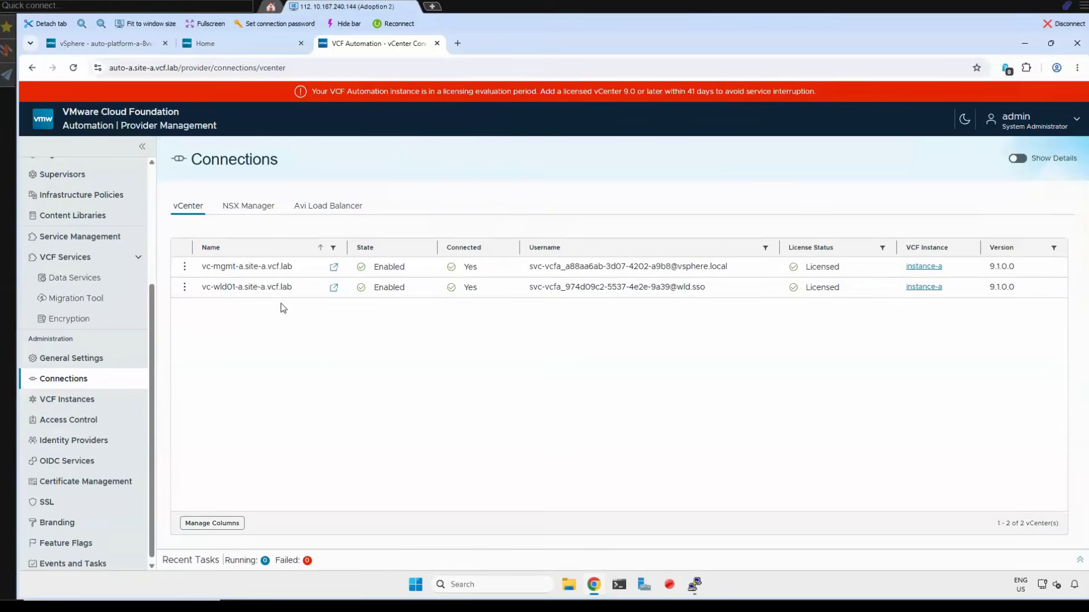
- Return to VCF Instances and check which actions are available for instance-a
left_click(67, 399)
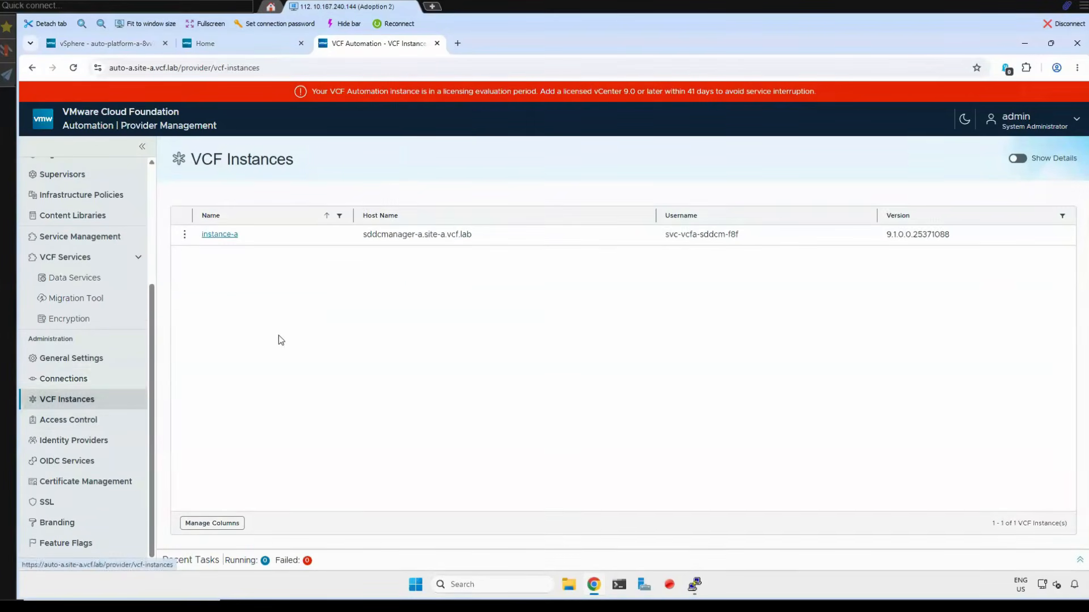
left_click(185, 234)
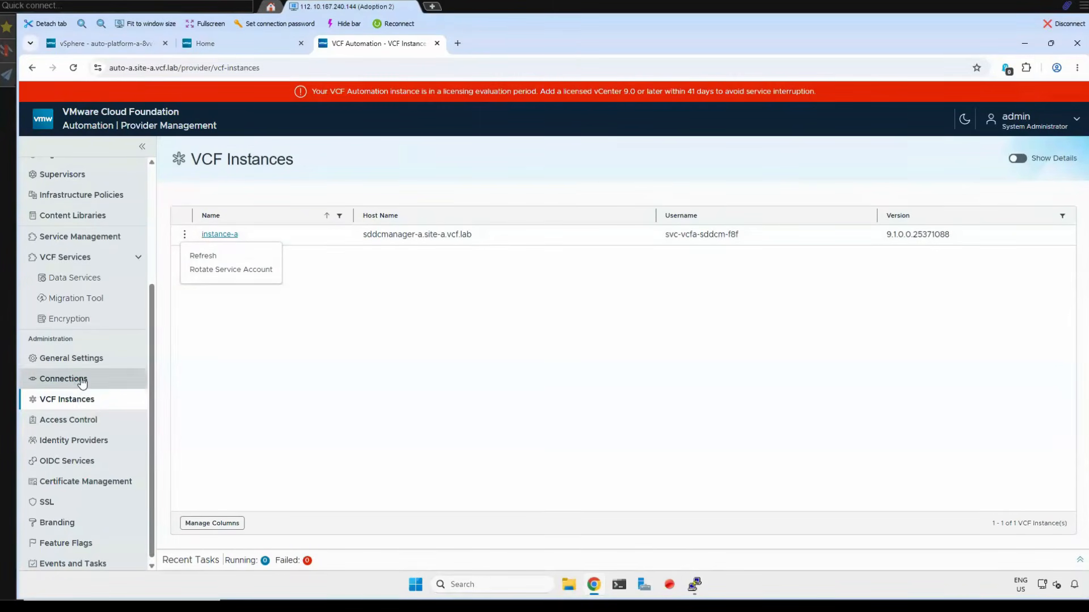
left_click(152, 371)
- Check the Supervisors list, and switch to the vSphere Client to inspect the workload domain vCenter's cluster and namespaces
scroll(81, 300, "up", 1)
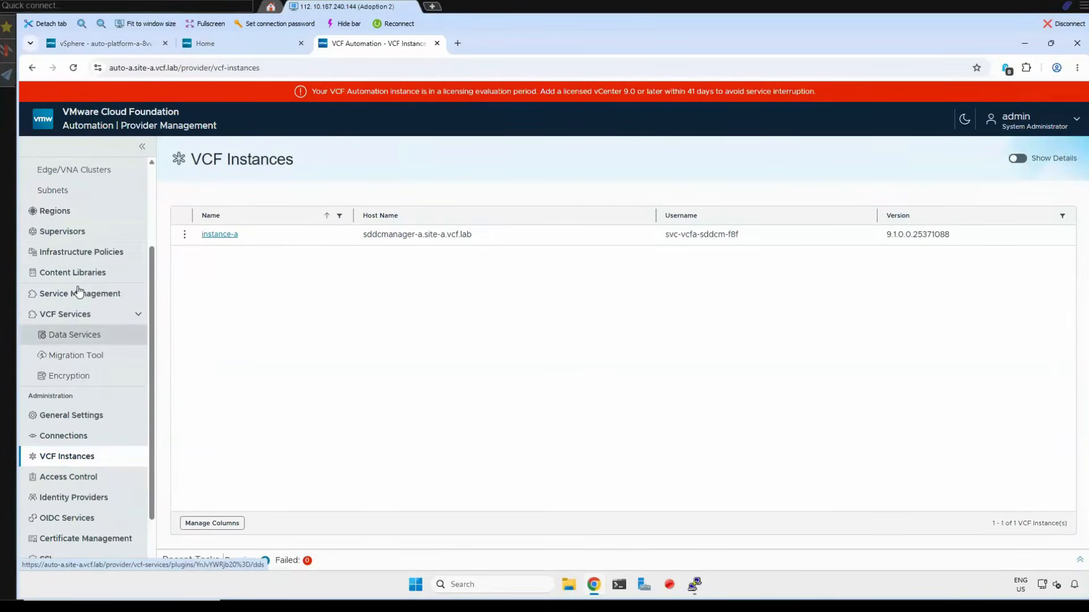
left_click(70, 232)
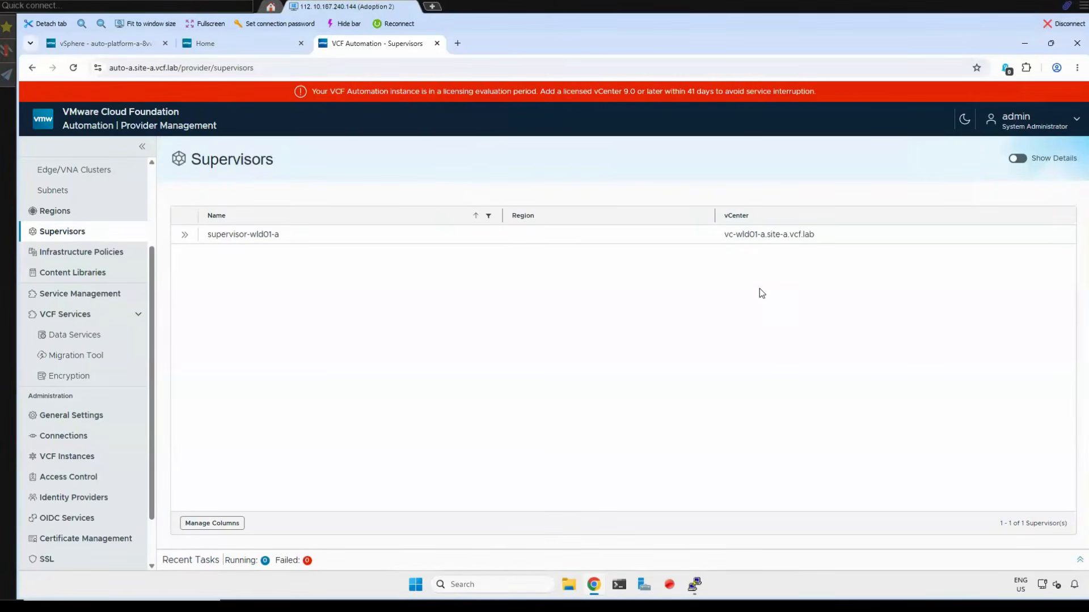
left_click(107, 43)
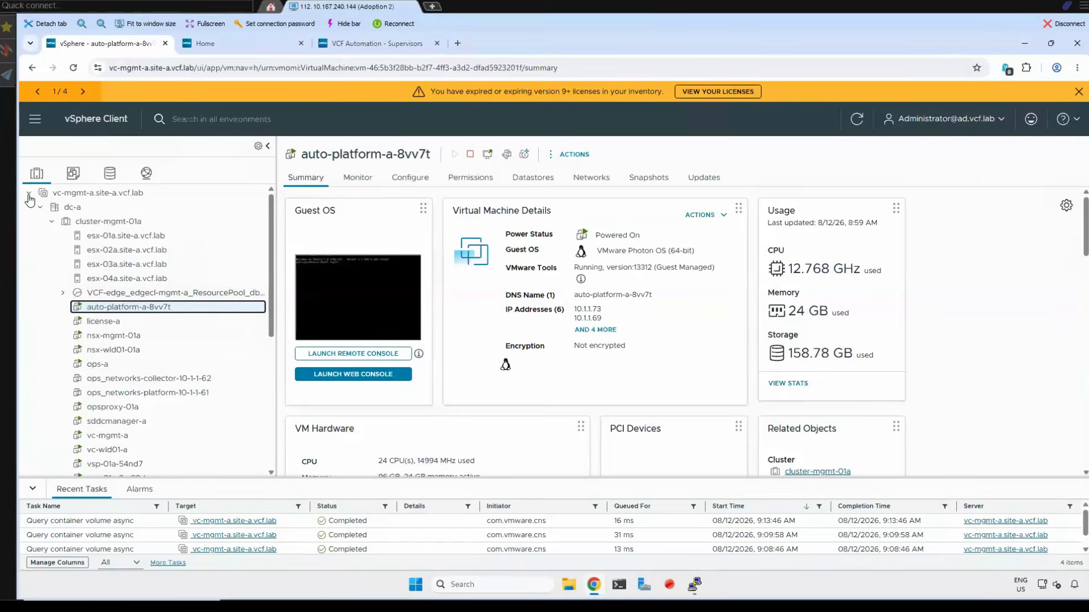
left_click(29, 194)
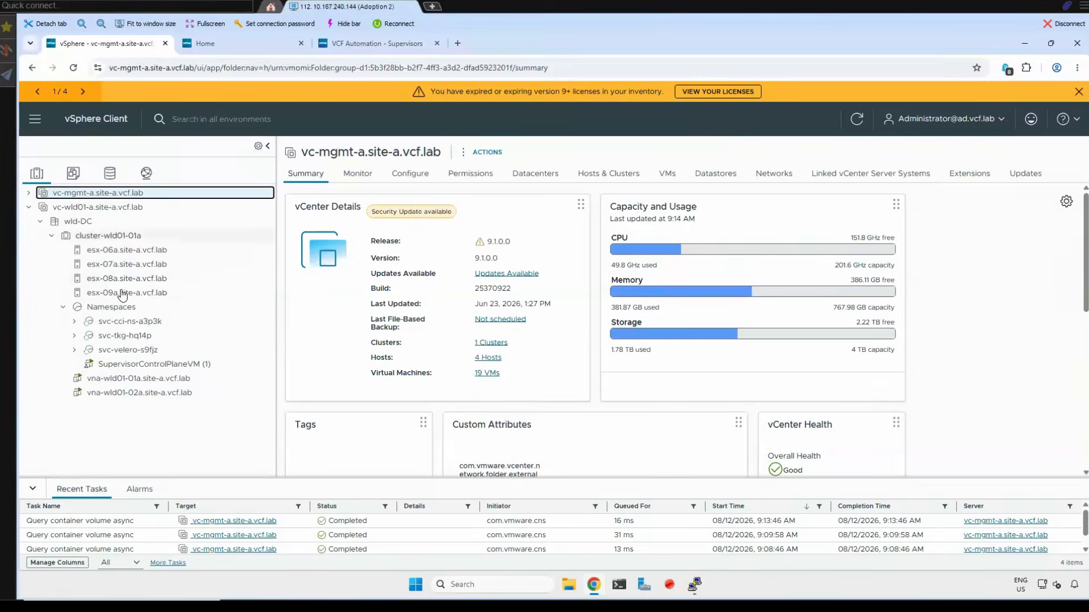
- Switch back to VCF Automation and return to the Infrastructure Overview with the Get Started steps
left_click(376, 48)
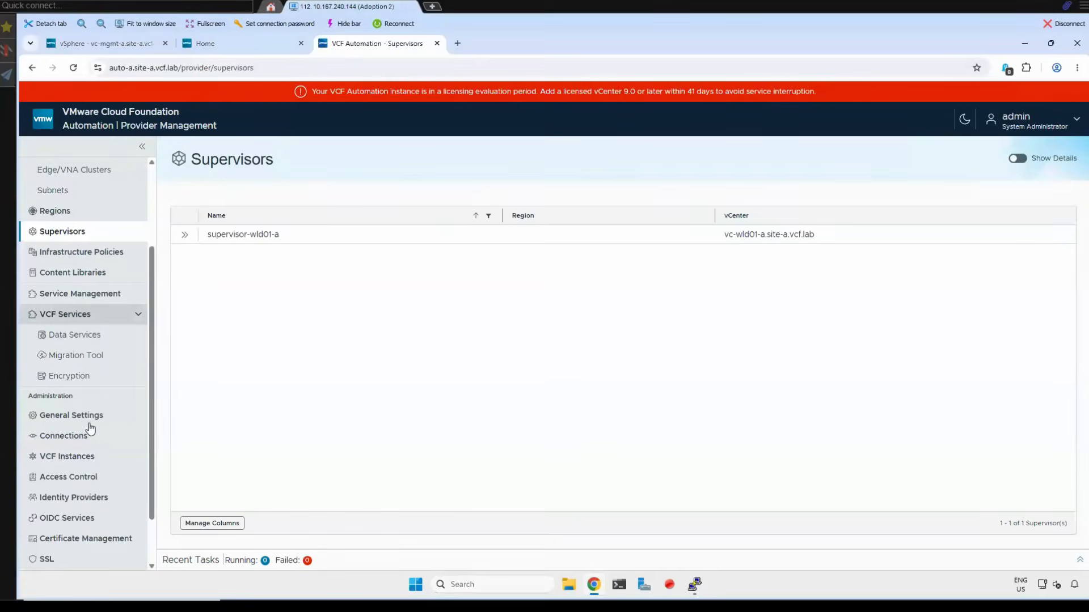
scroll(85, 422, "up", 2)
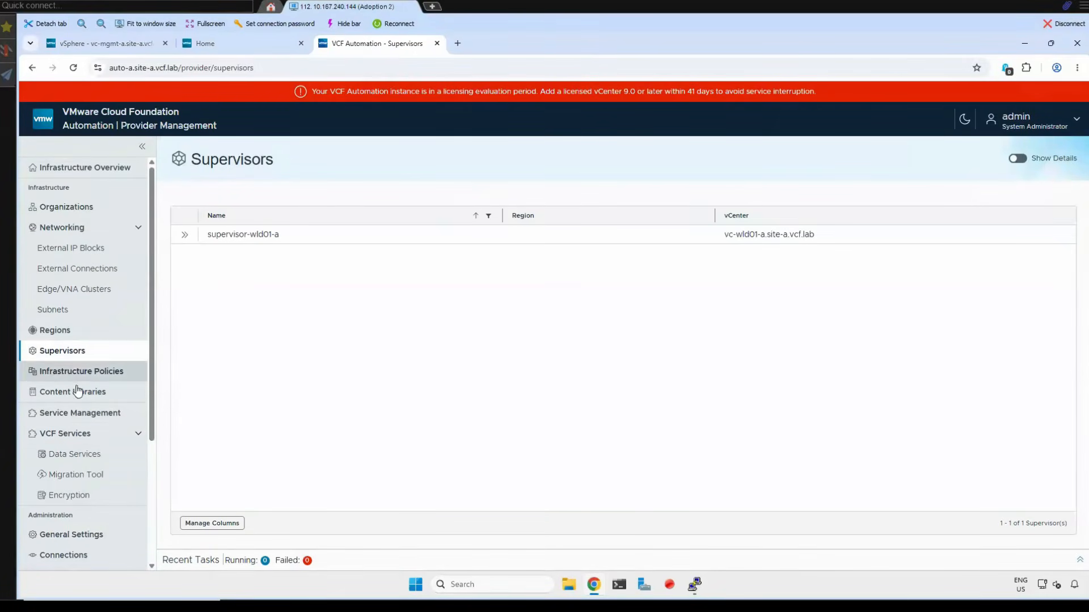
scroll(83, 491, "down", 3)
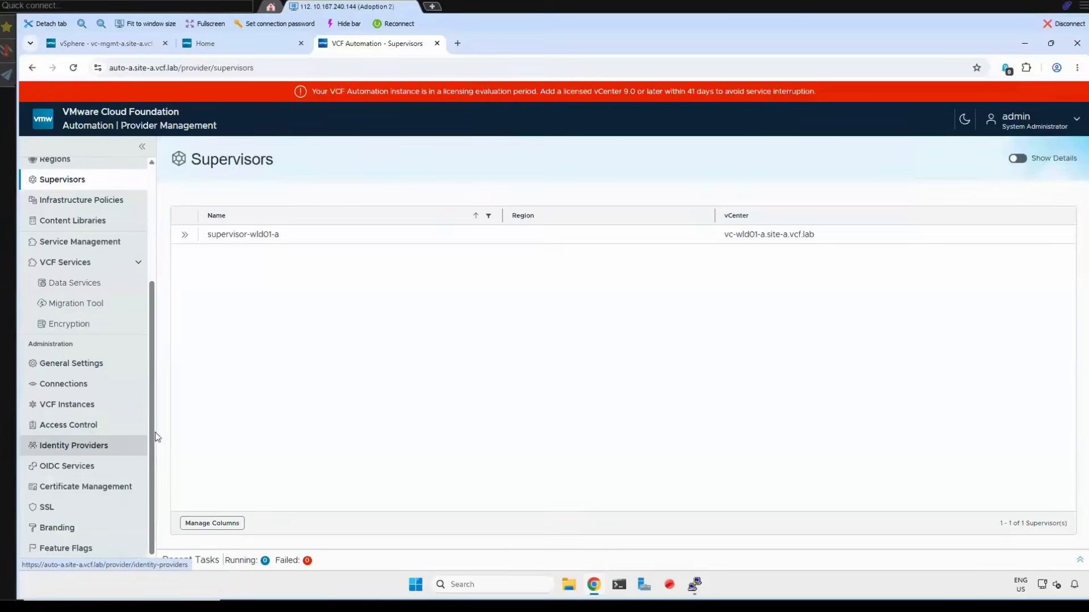
scroll(72, 171, "up", 3)
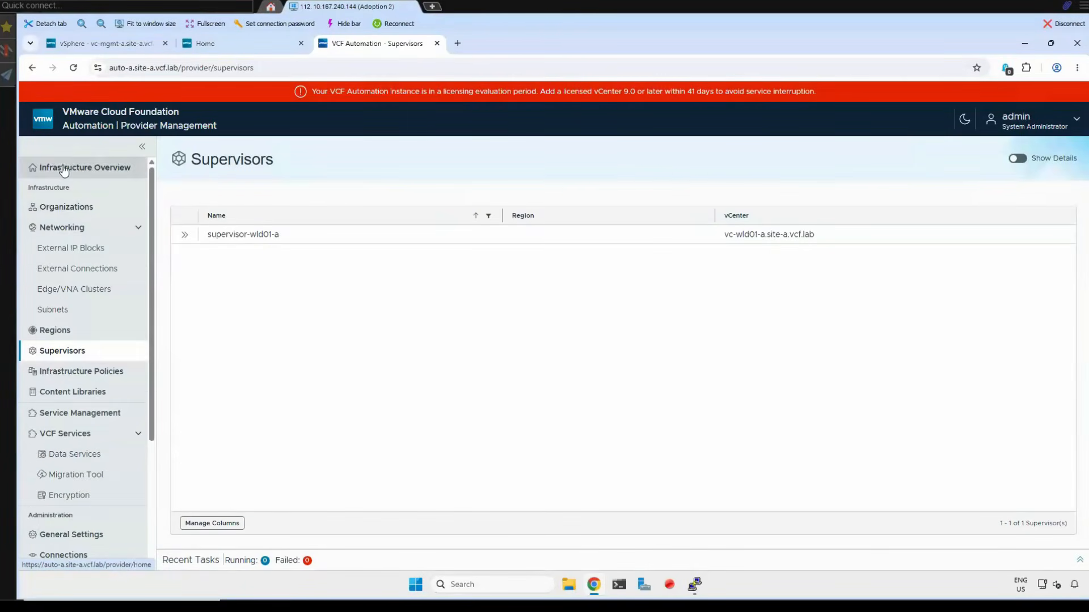
left_click(79, 167)
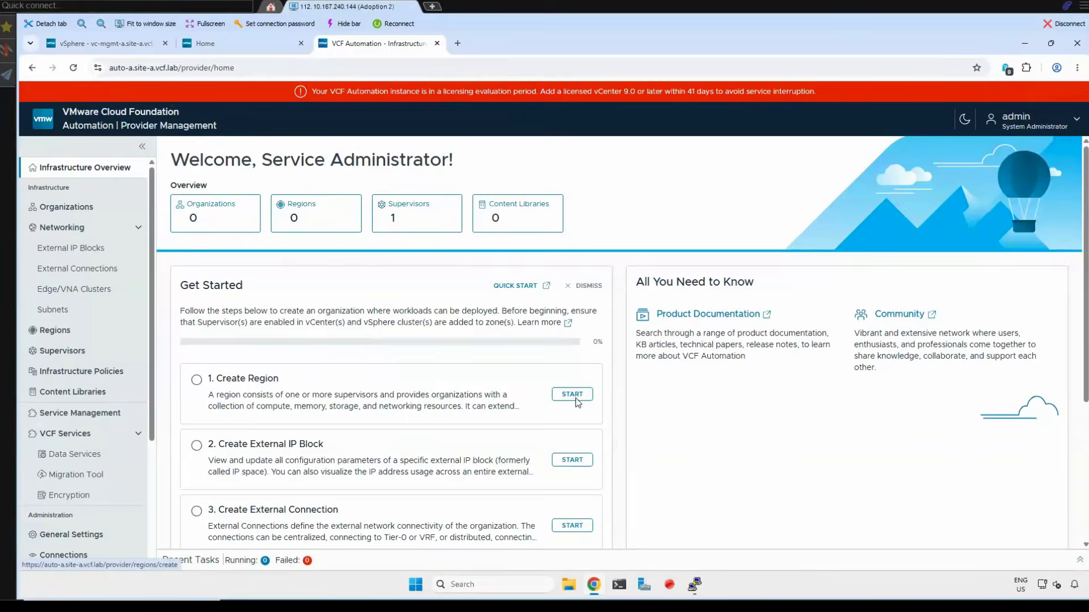
- Start creating a region named us-west-a and assign nsx-wld01-a.site-a.vcf.lab as its NSX Local Manager
left_click(576, 400)
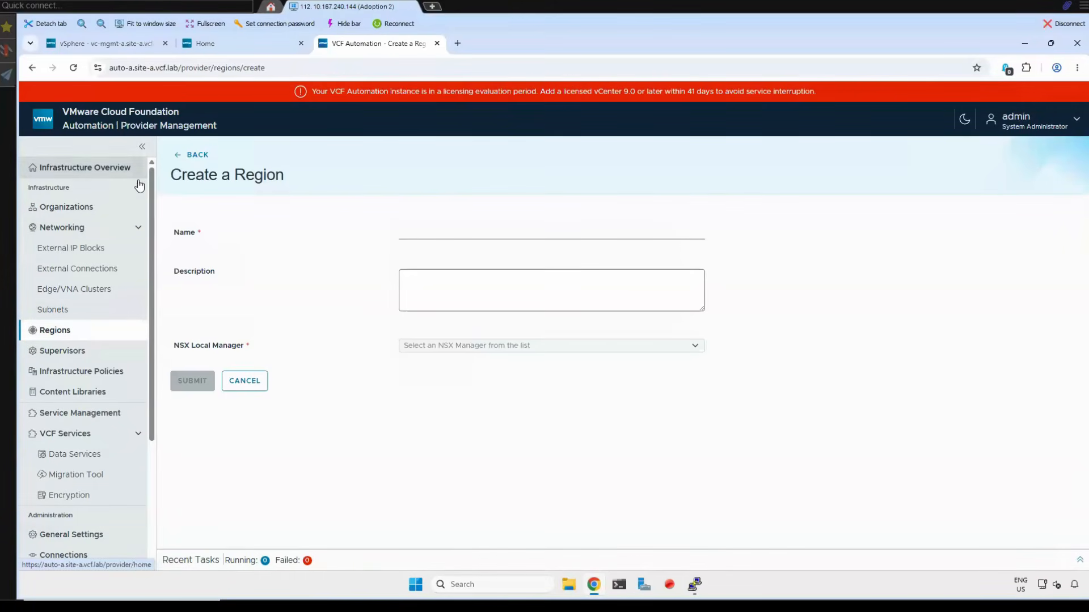
left_click(451, 236)
type("us-west-a")
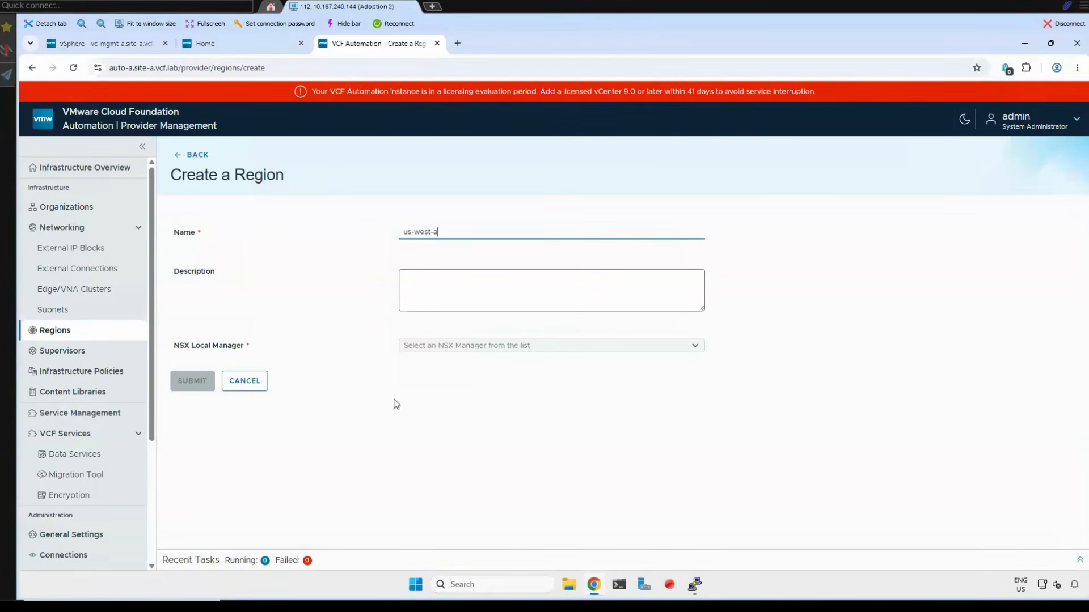
left_click(701, 354)
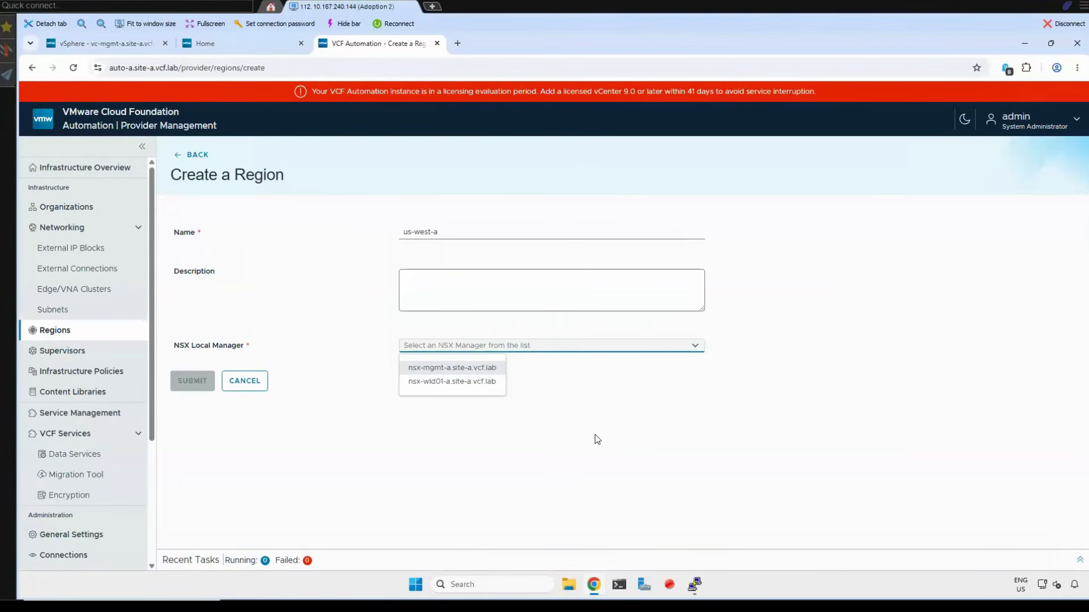
left_click(449, 369)
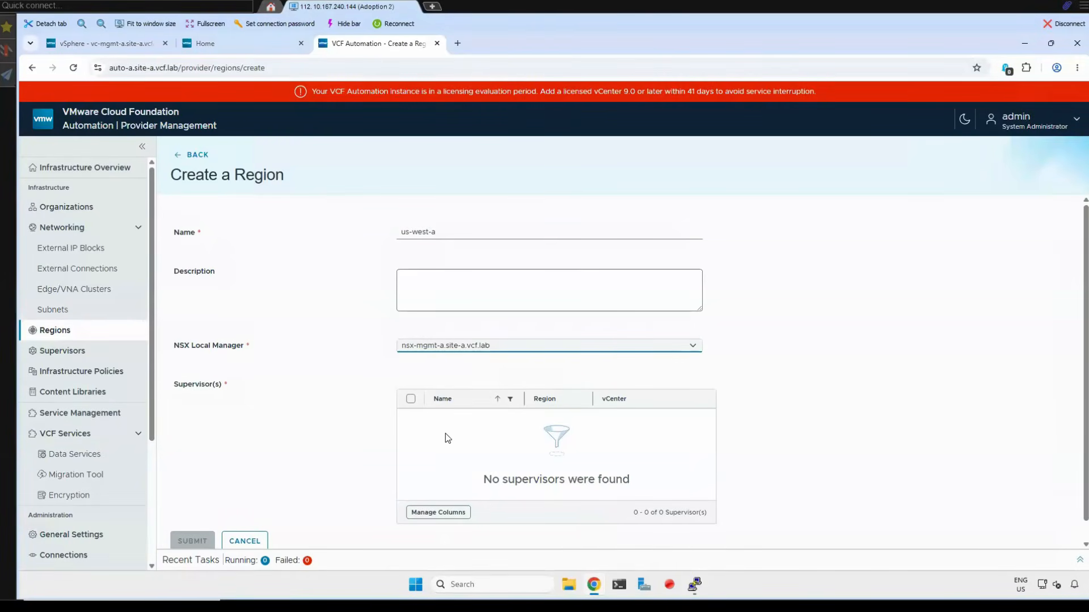
left_click(693, 347)
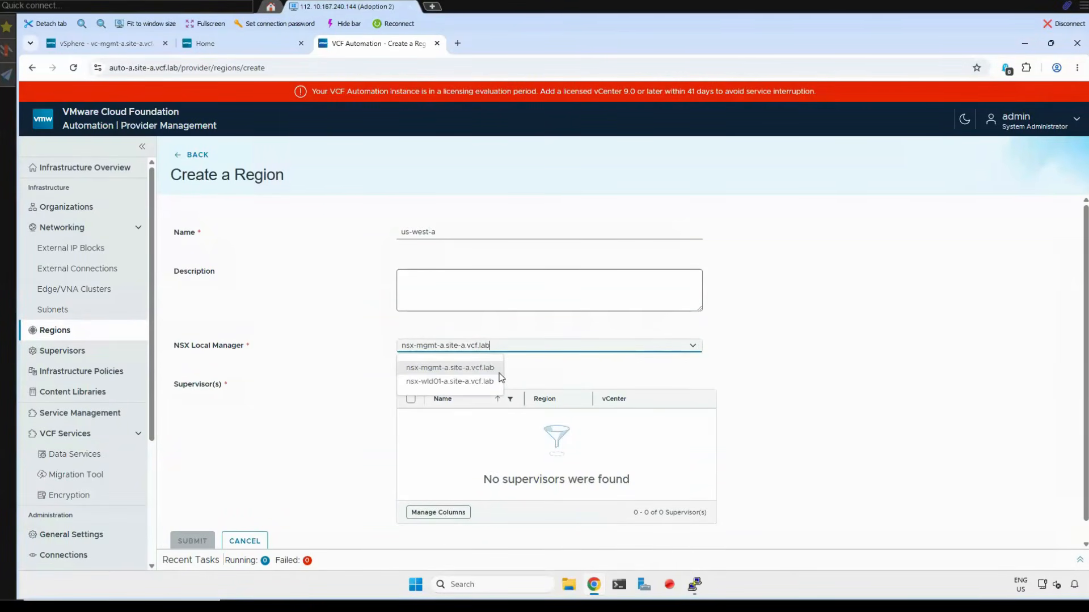
left_click(450, 382)
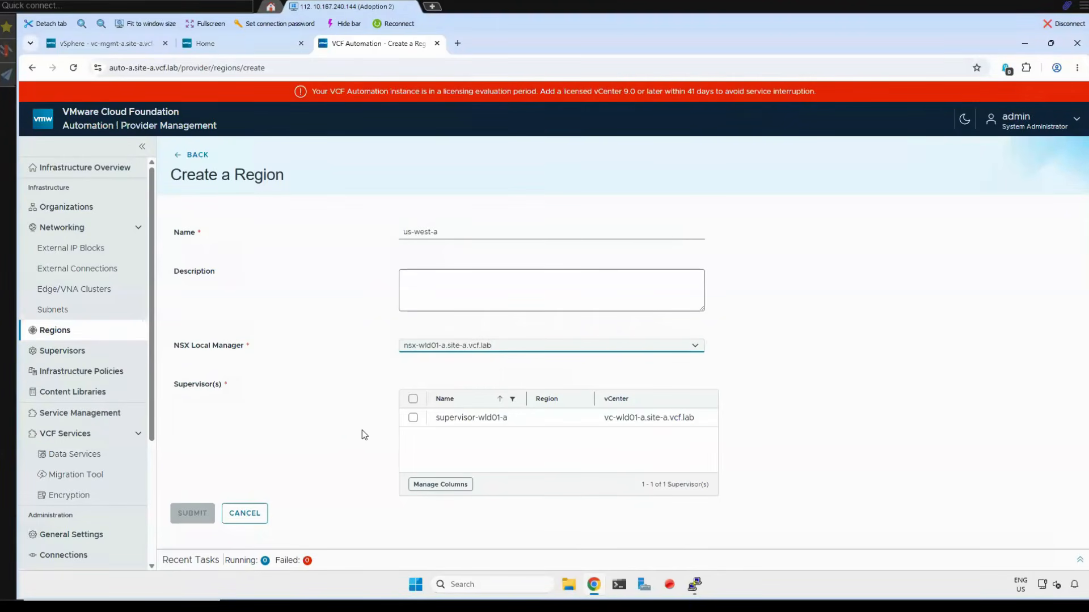
- Select supervisor-wld01-a and the vSAN Default Storage Policy storage class, and submit the new region
left_click(412, 419)
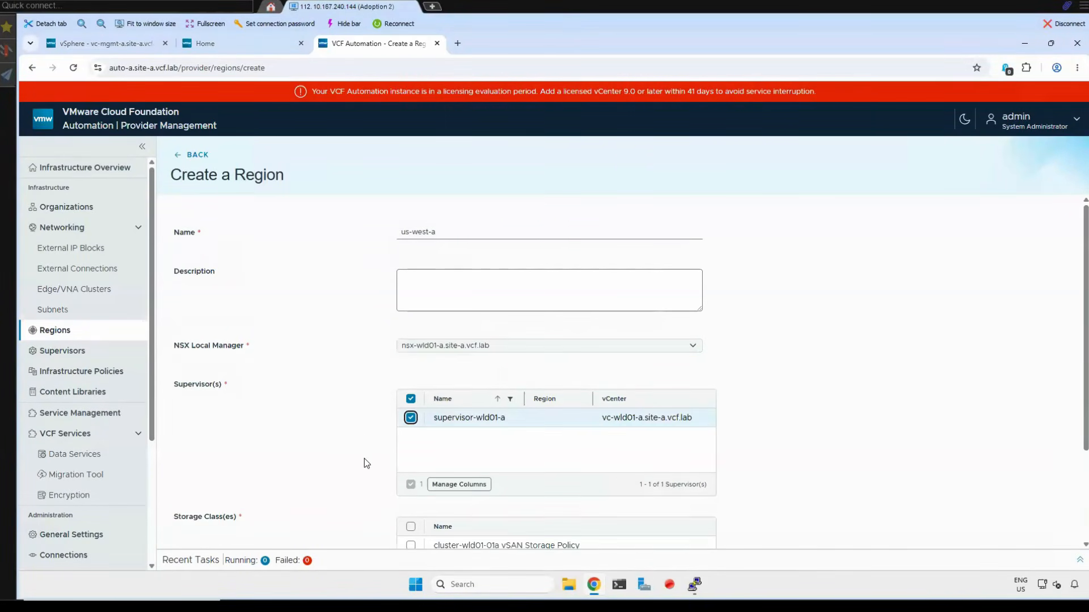
scroll(355, 451, "down", 2)
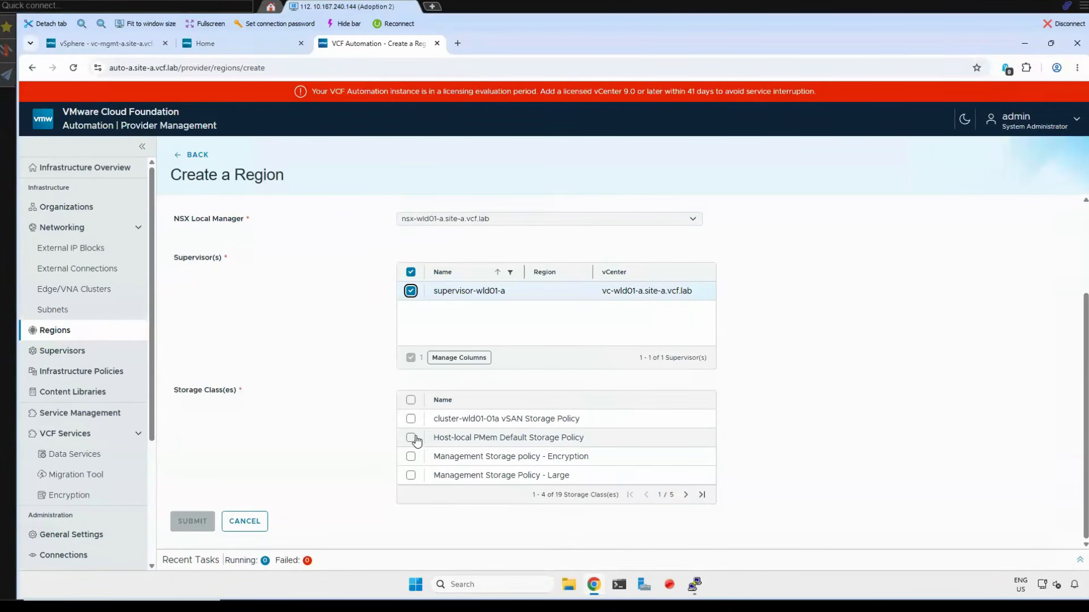
left_click(685, 495)
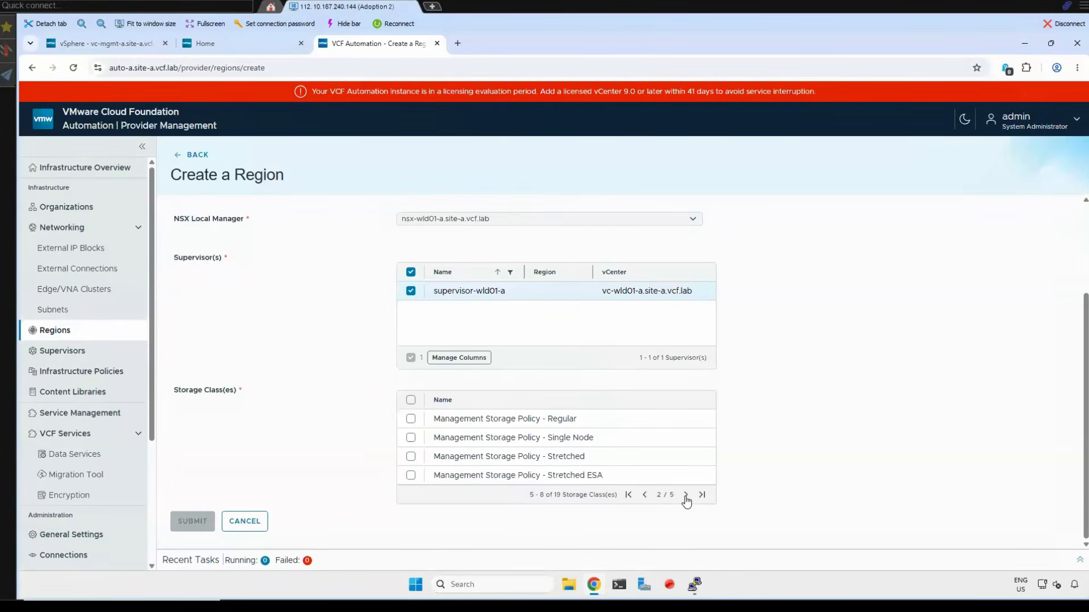
left_click(686, 495)
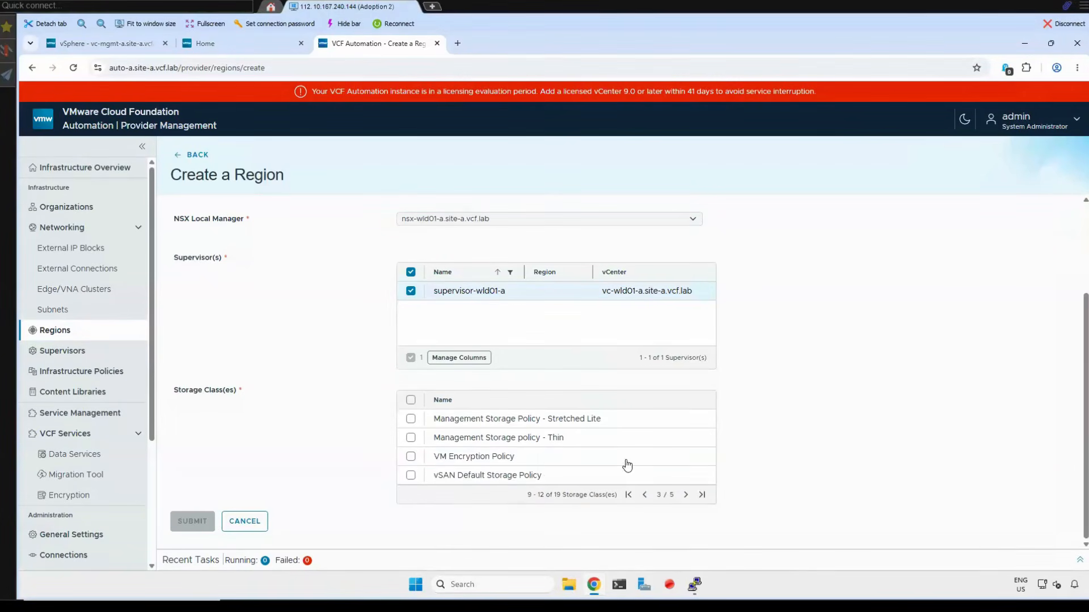
left_click(411, 476)
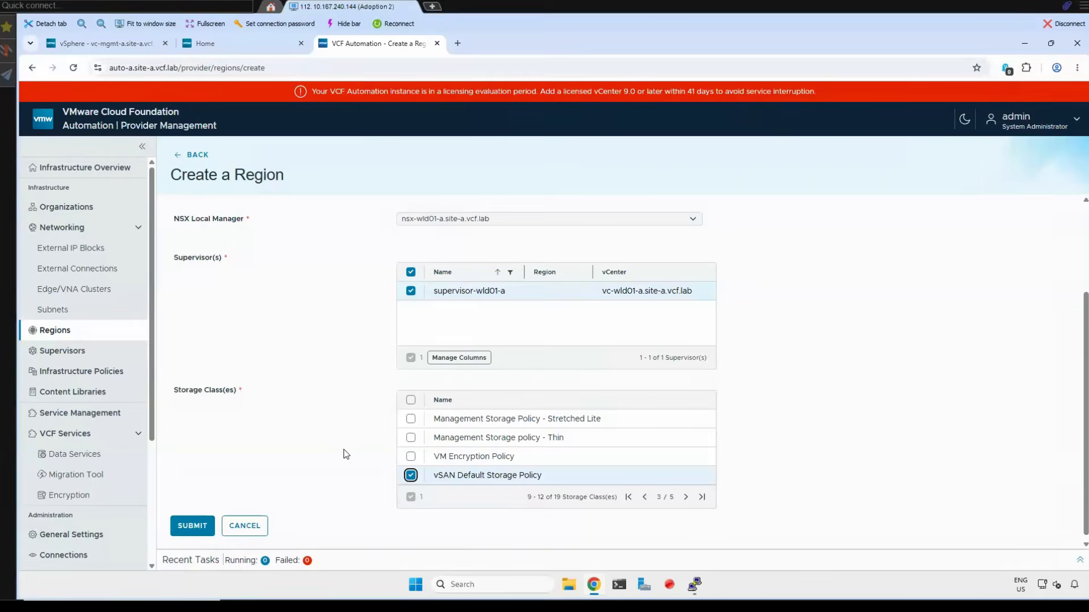
left_click(198, 527)
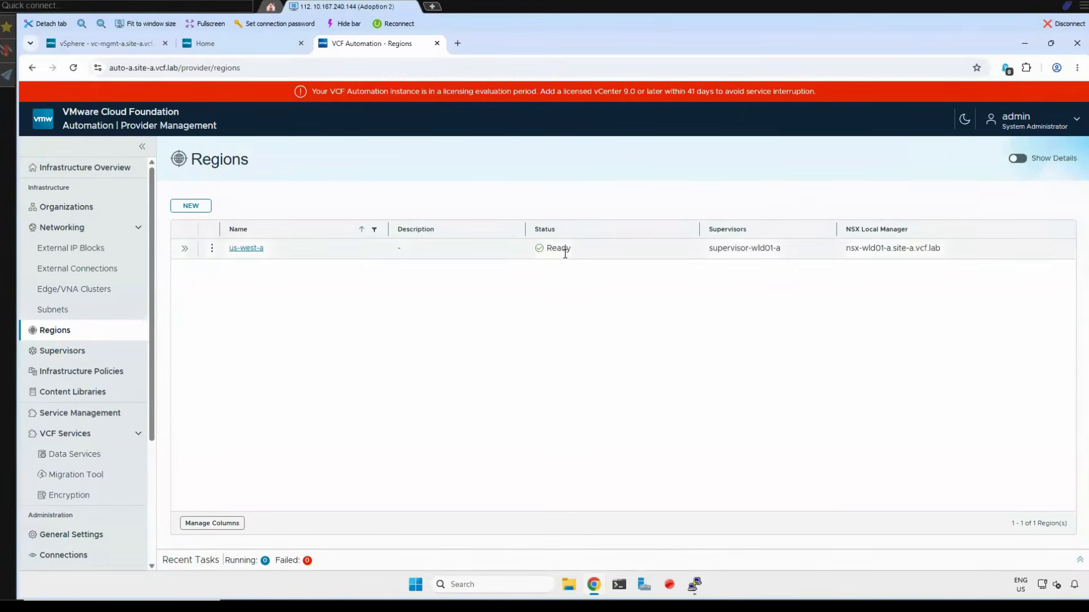
- Open the us-west-a region's details and examine its supervisor and its CPU and memory utilization
left_click(184, 249)
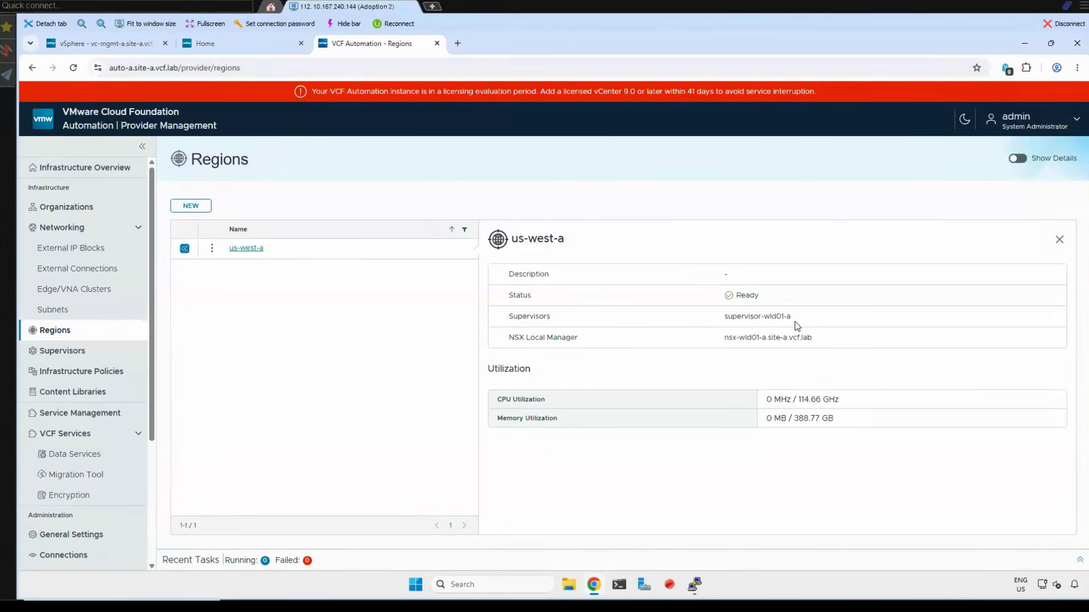
left_click_drag(722, 318, 803, 317)
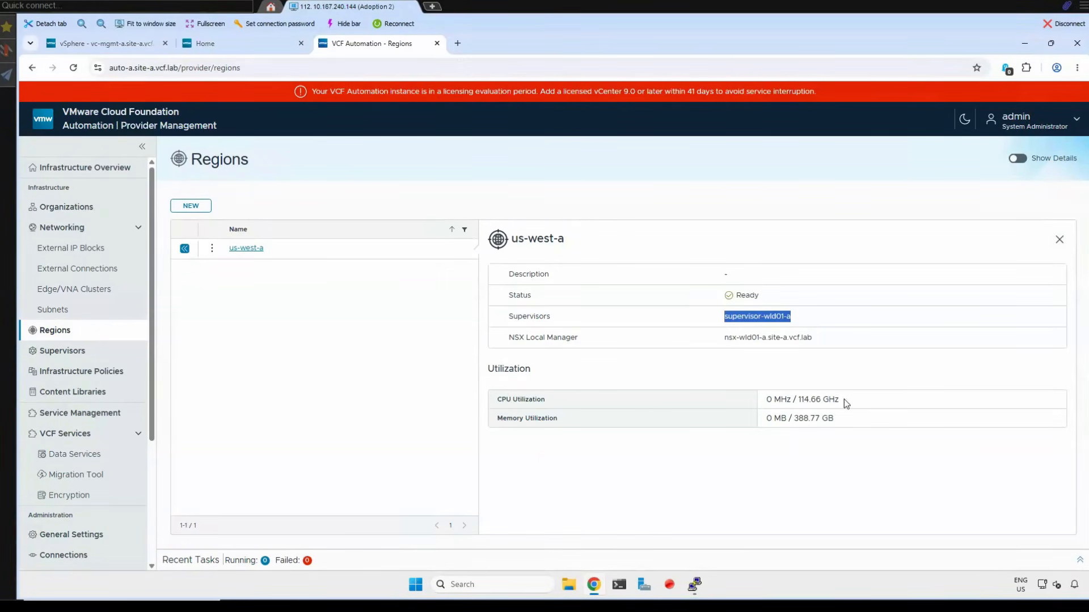
left_click(813, 412)
left_click_drag(801, 399, 839, 400)
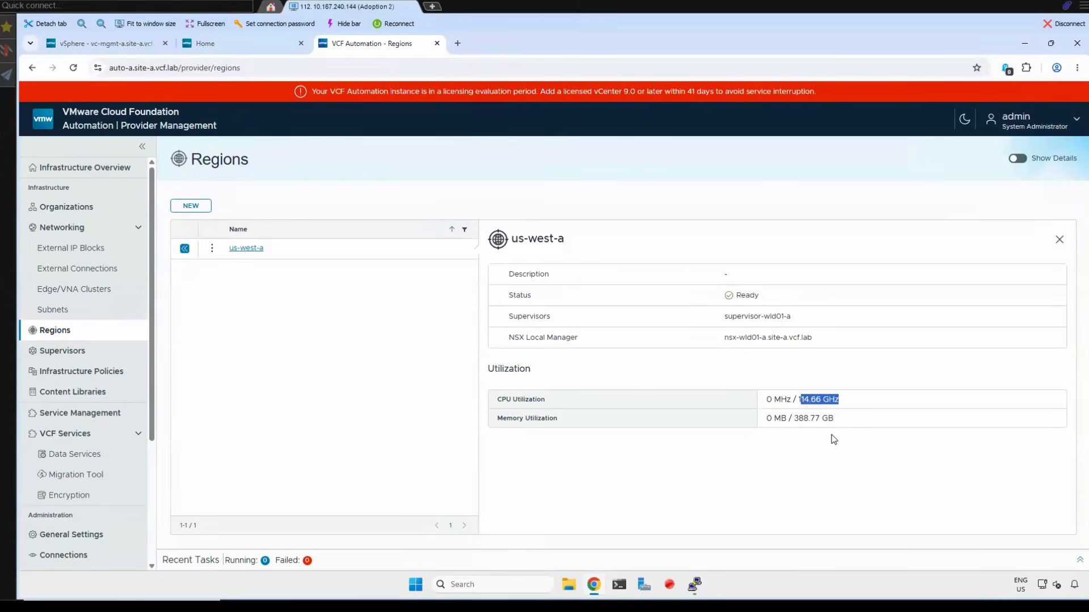
left_click(813, 404)
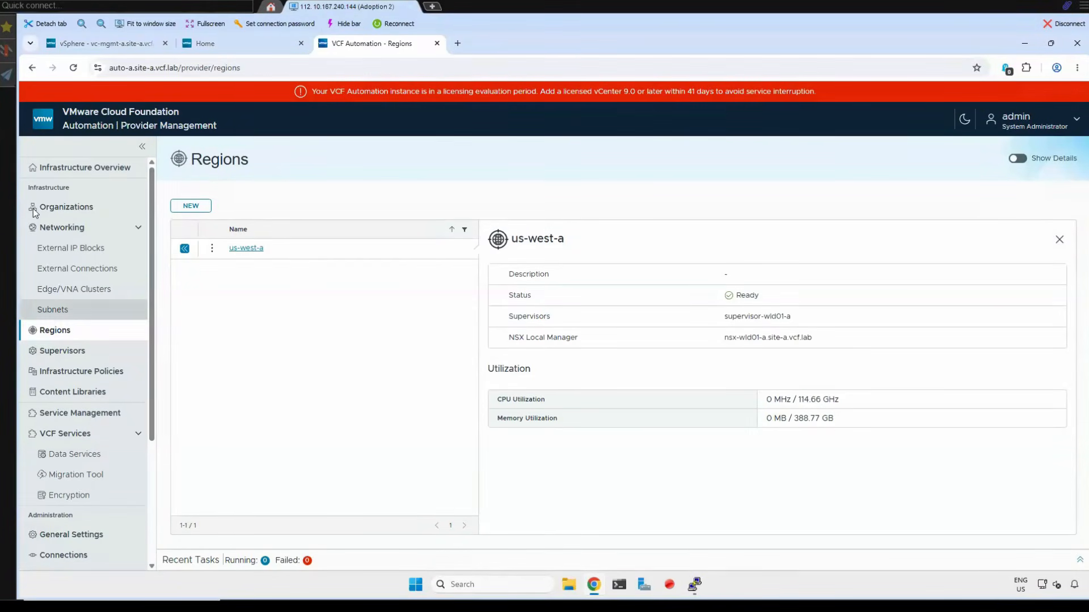
- From the Get Started steps, begin an external IP block named us-west-a-external-ip-block in region us-west-a and complete its general settings
left_click(74, 169)
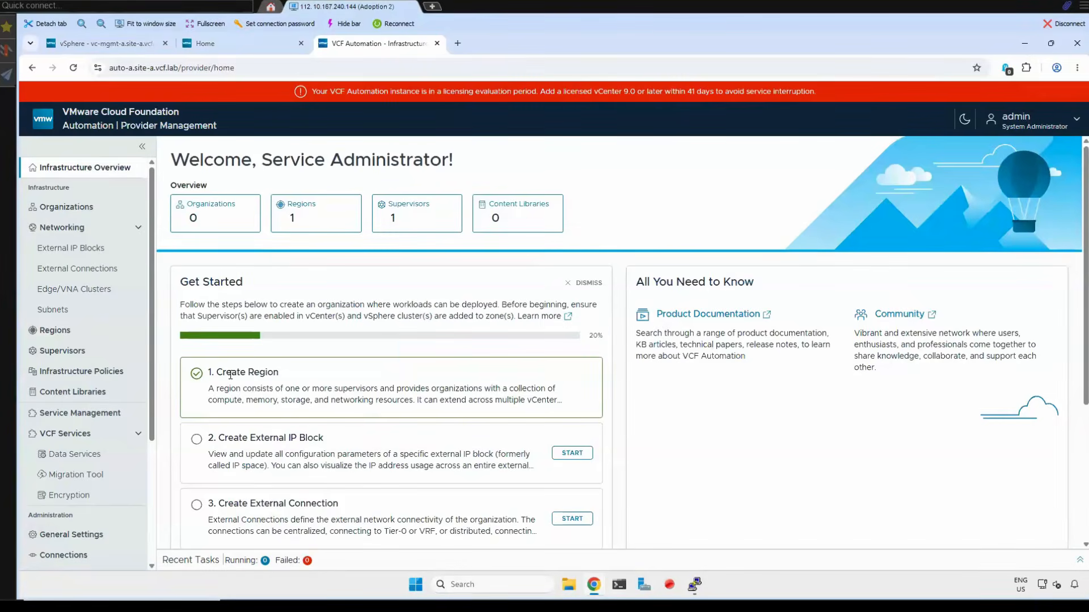
scroll(231, 375, "down", 1)
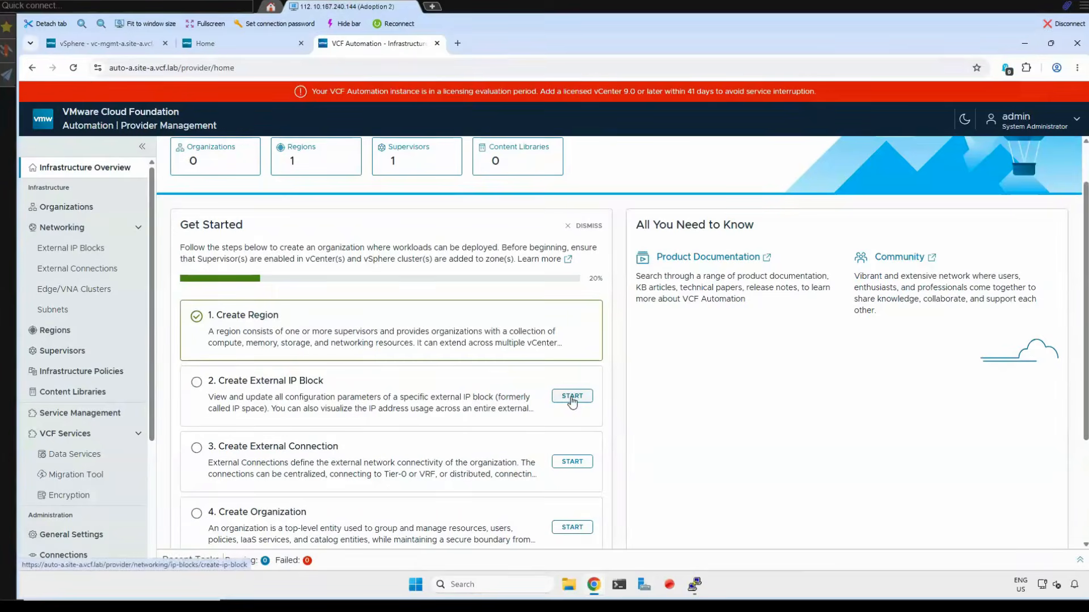
left_click(572, 397)
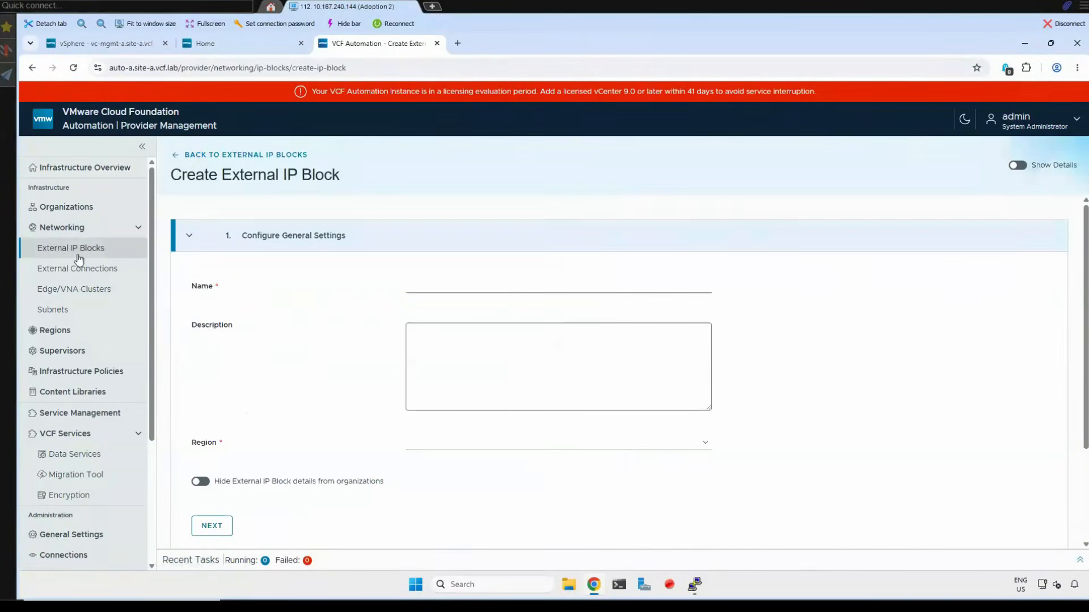
left_click(430, 292)
type("us-west-a-external-ip-block")
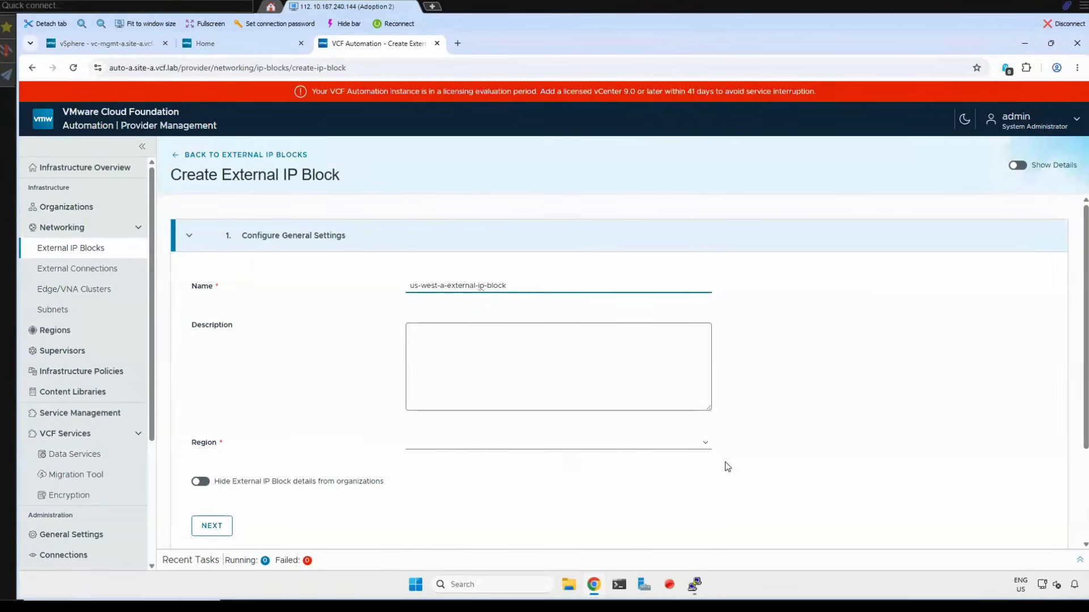
left_click(343, 379)
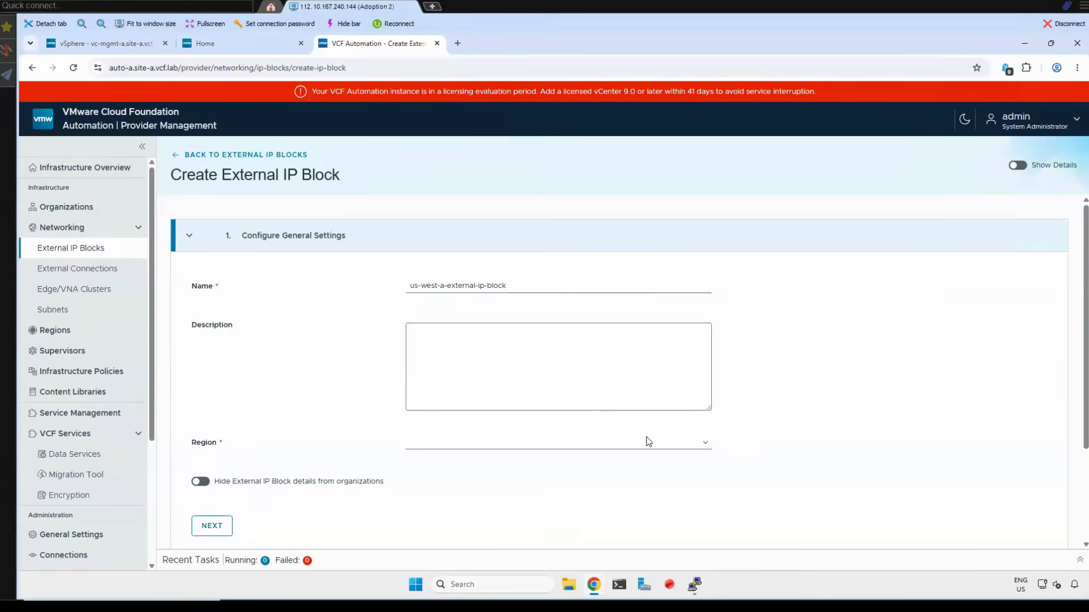
left_click(612, 440)
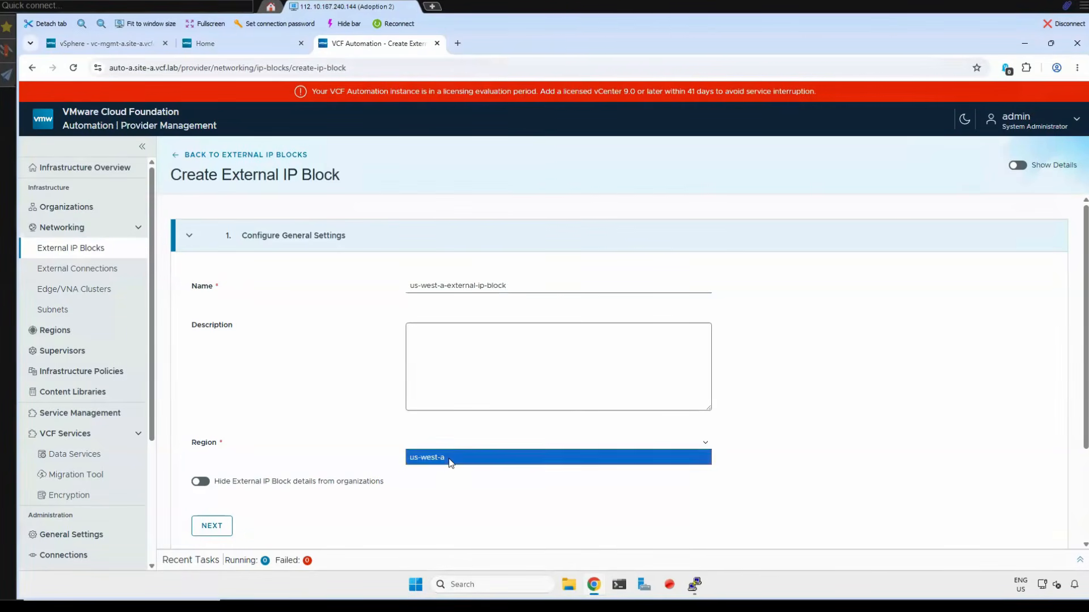
left_click(451, 461)
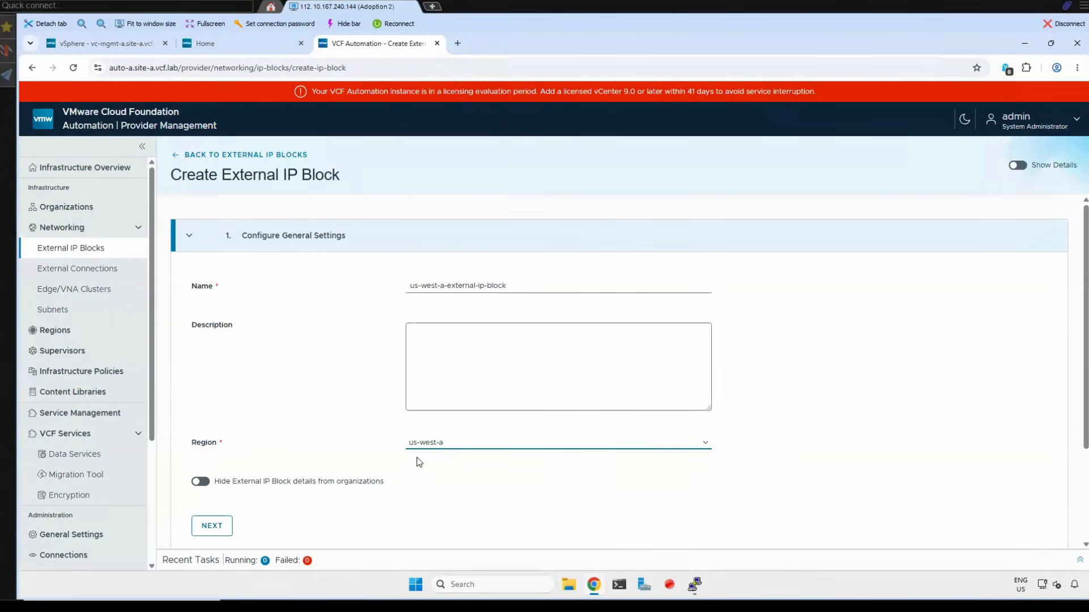
left_click(446, 455)
scroll(327, 392, "down", 3)
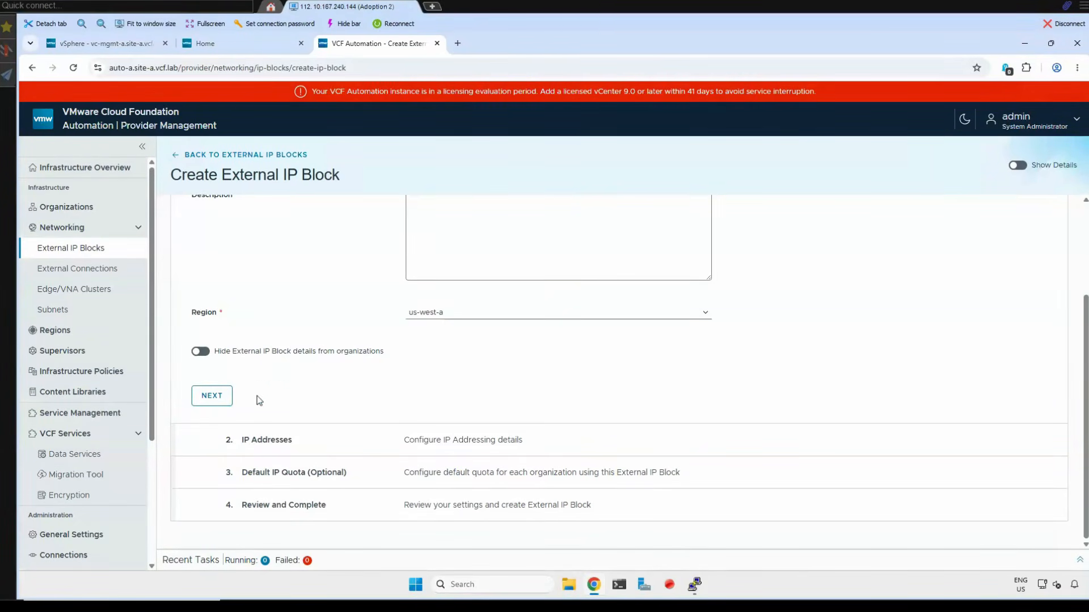
left_click(218, 400)
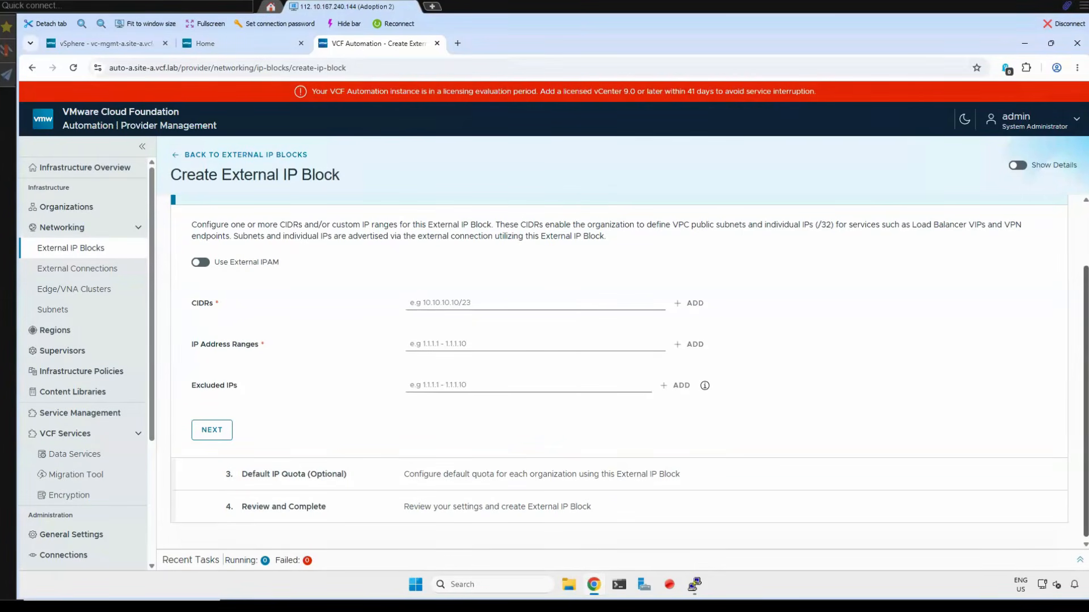
- Add the CIDR 10.1.9.0/25 to the external IP block and continue to the default IP quota
left_click(447, 304)
type("10.1.9.0/25")
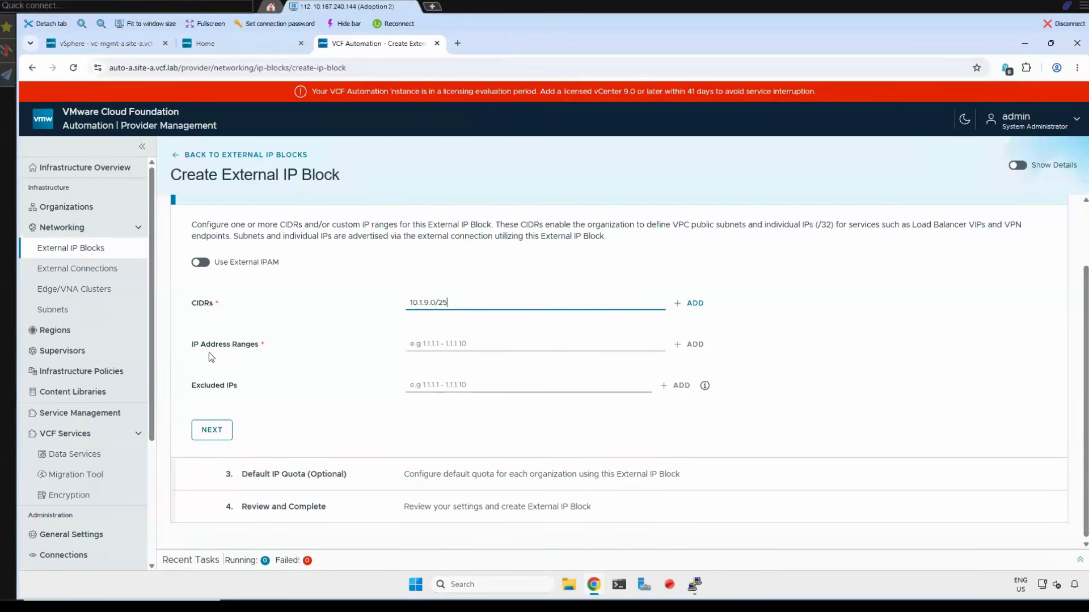
left_click(695, 306)
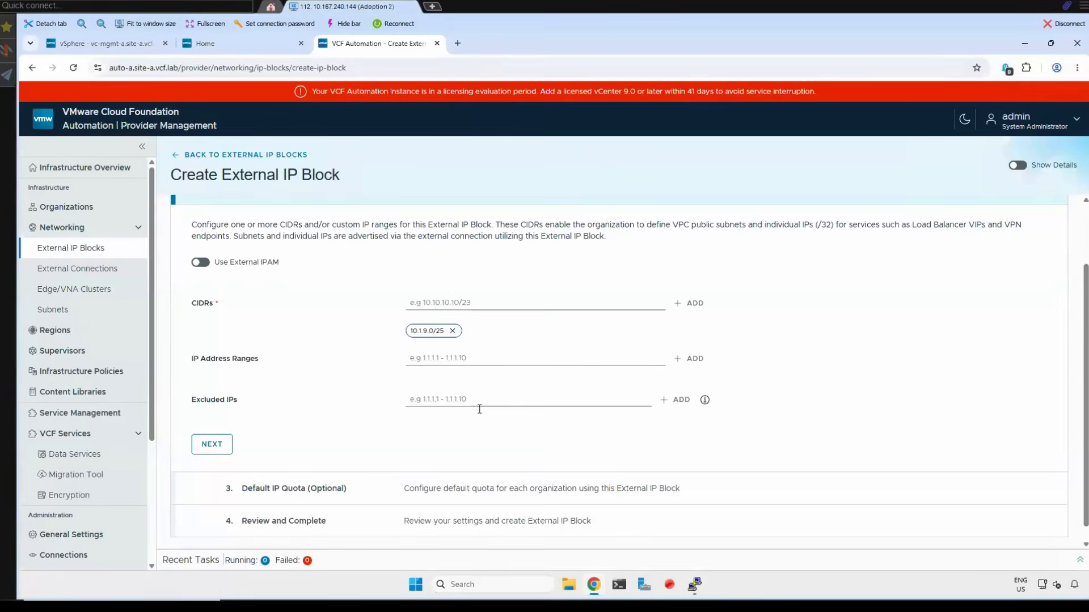
left_click(215, 447)
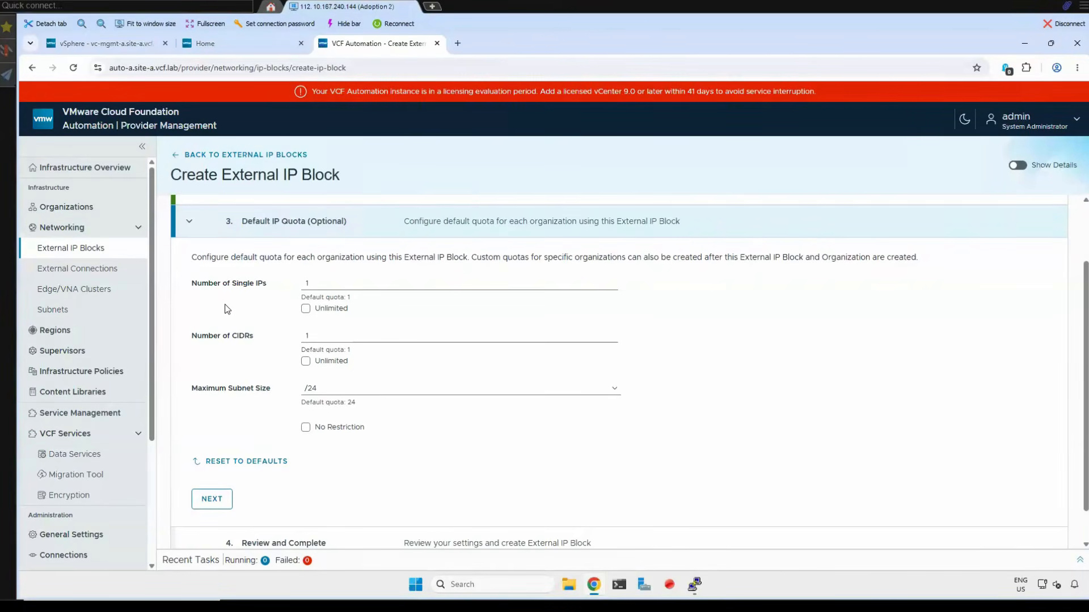
- Set single IPs and CIDRs to unlimited with no subnet size restriction, and create the external IP block
left_click(306, 308)
left_click(306, 361)
left_click(306, 427)
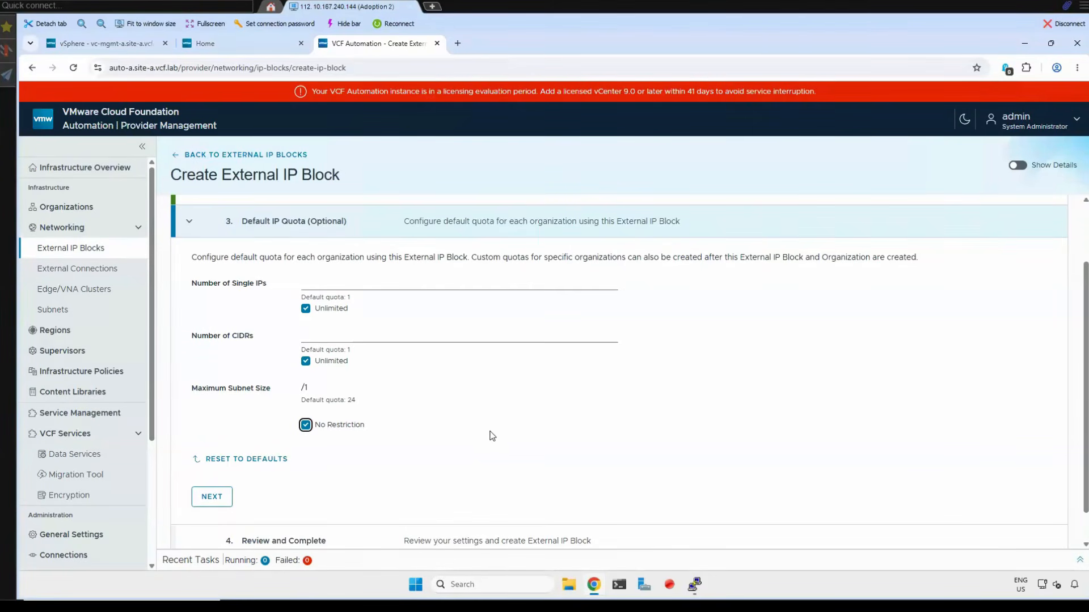
left_click(212, 498)
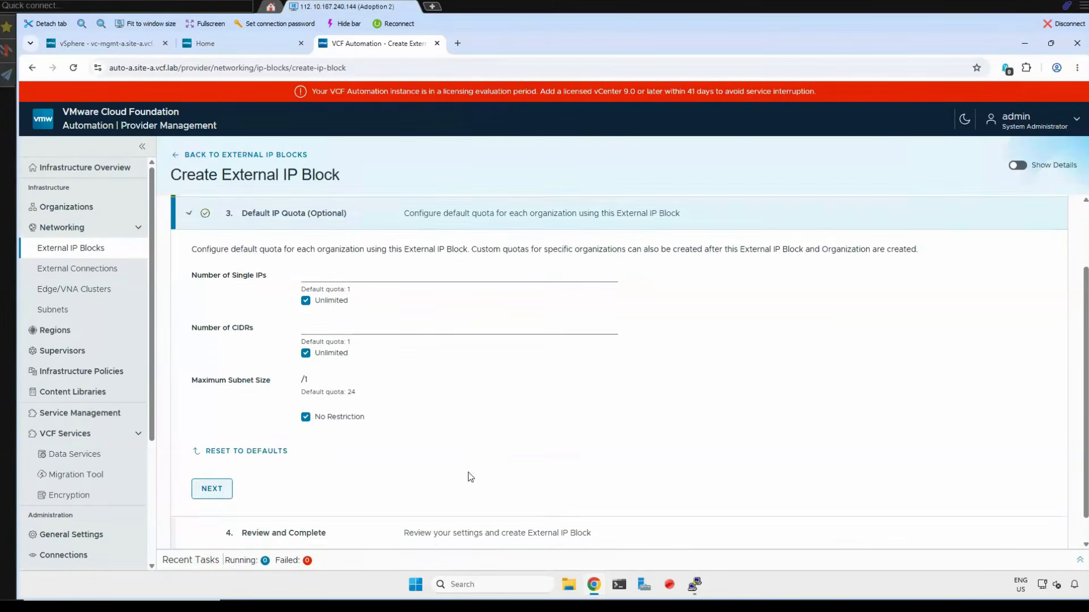
scroll(287, 457, "down", 2)
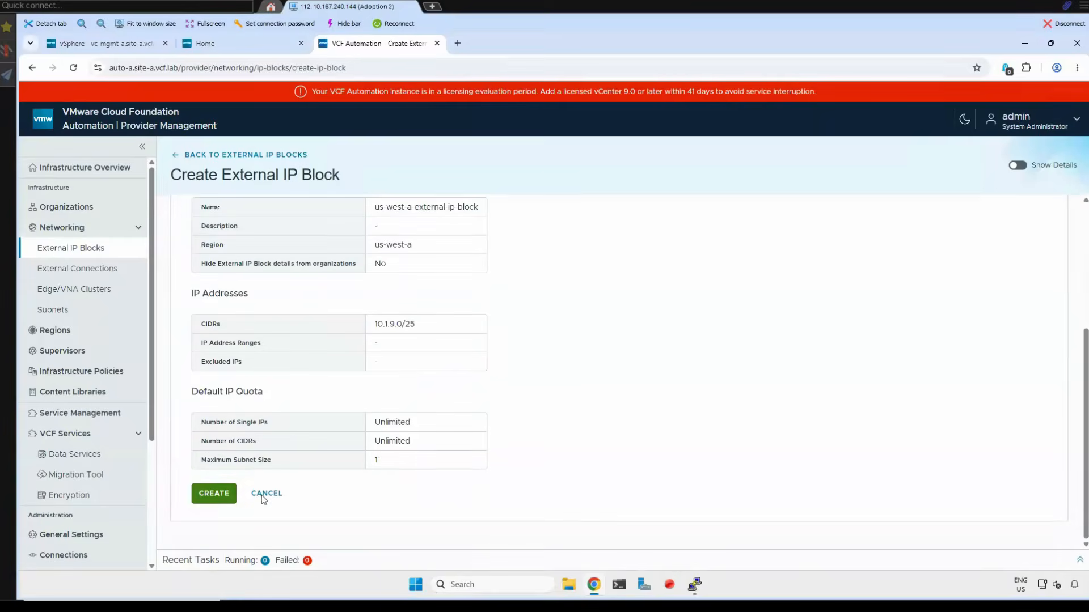
left_click(214, 497)
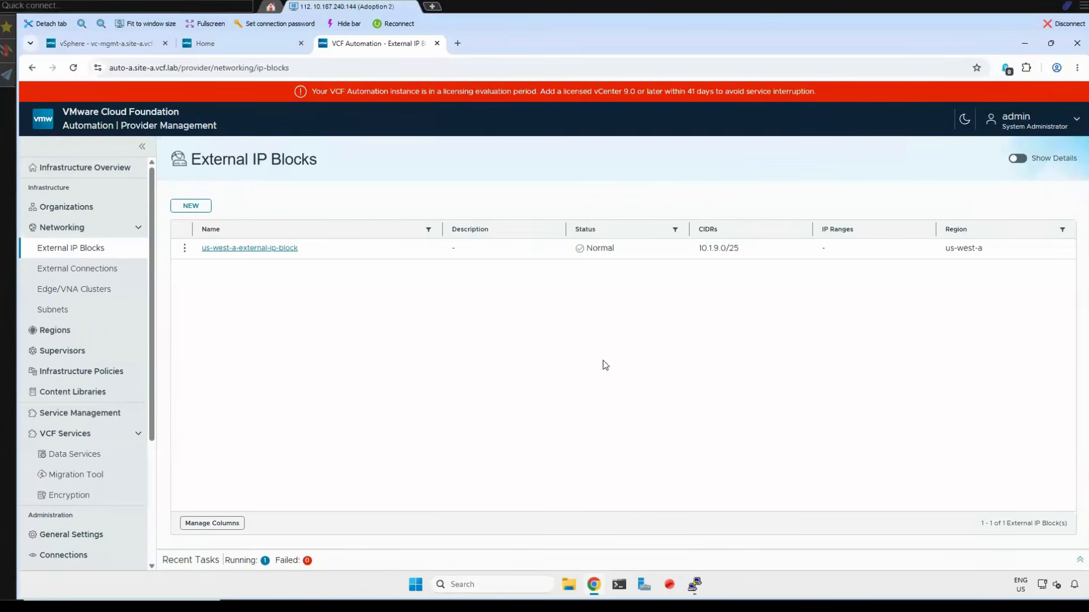
- Try to create a centralized external connection named us-west-a-external-connections in region us-west-a, and leave it at the Tier-0 gateway selection
left_click(80, 167)
scroll(411, 466, "down", 3)
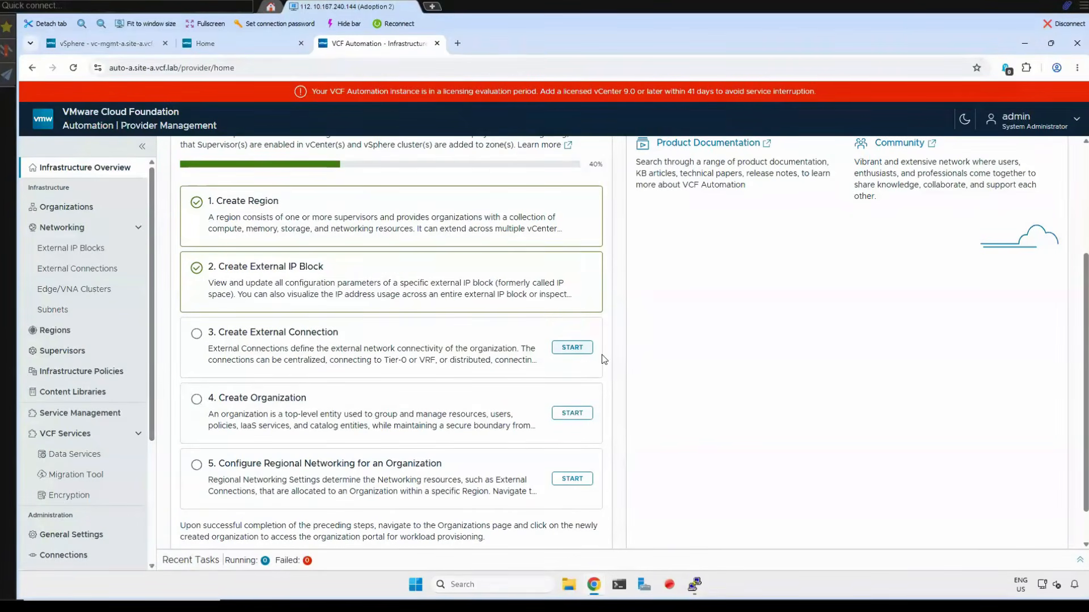
left_click(561, 354)
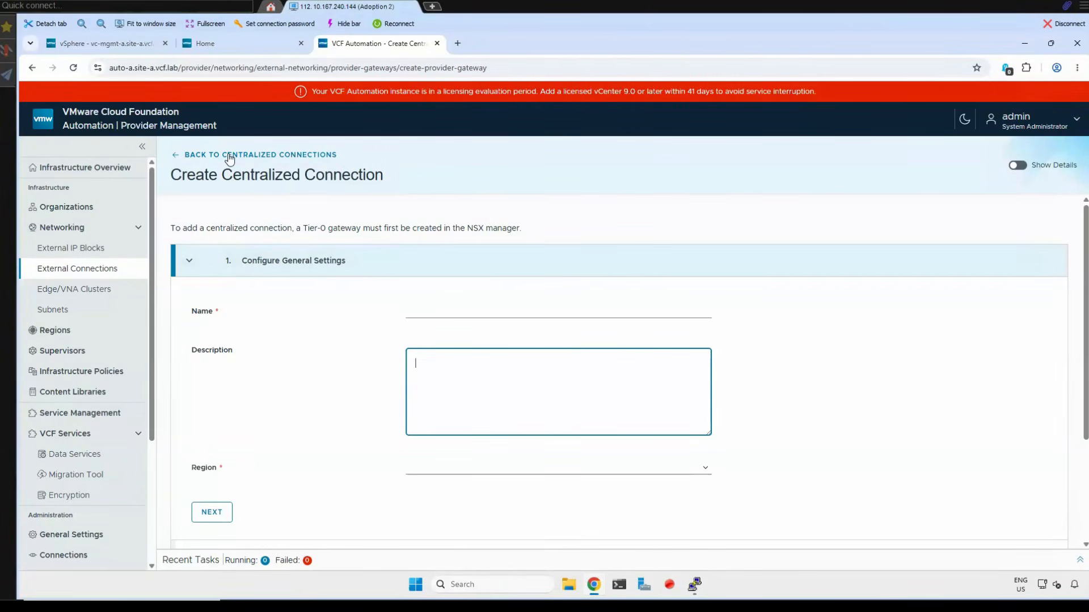
left_click(580, 470)
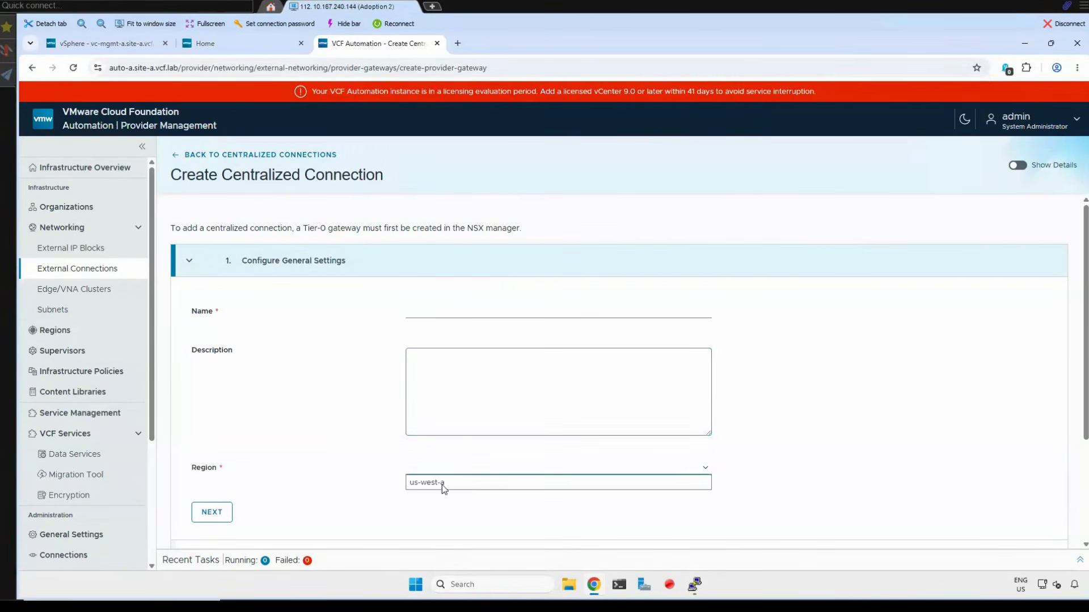
left_click(442, 485)
left_click(422, 310)
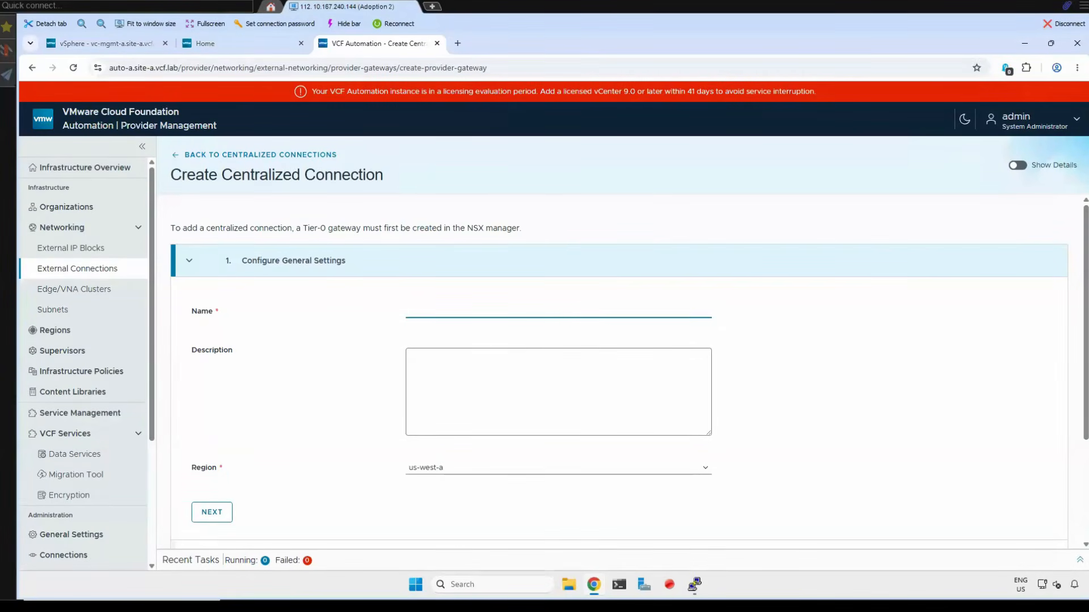
type("v")
key("BackSpace")
type("us-west-a-external-connections")
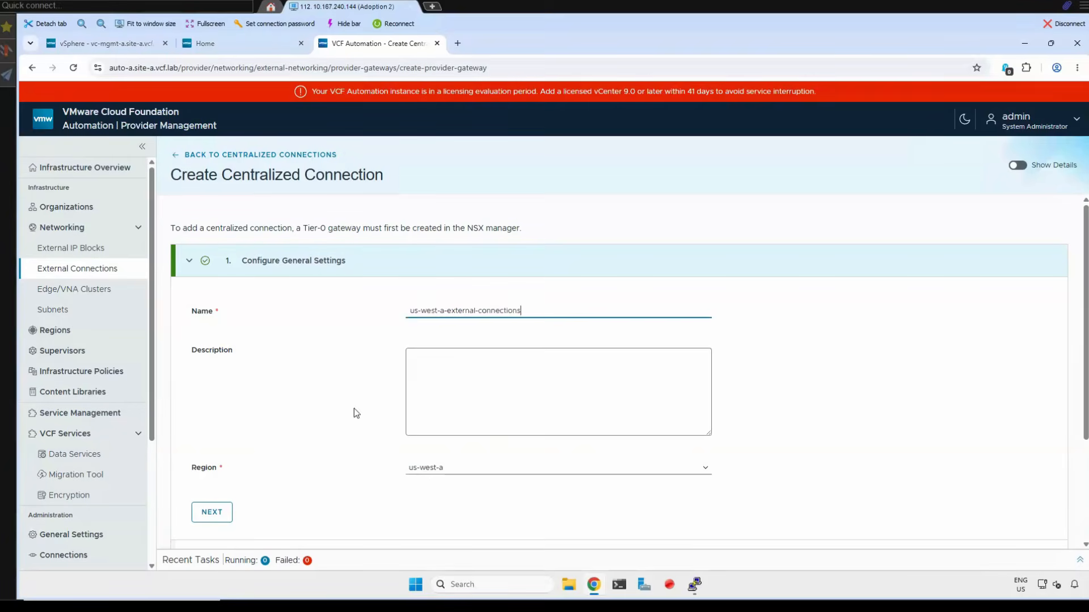
key("Tab")
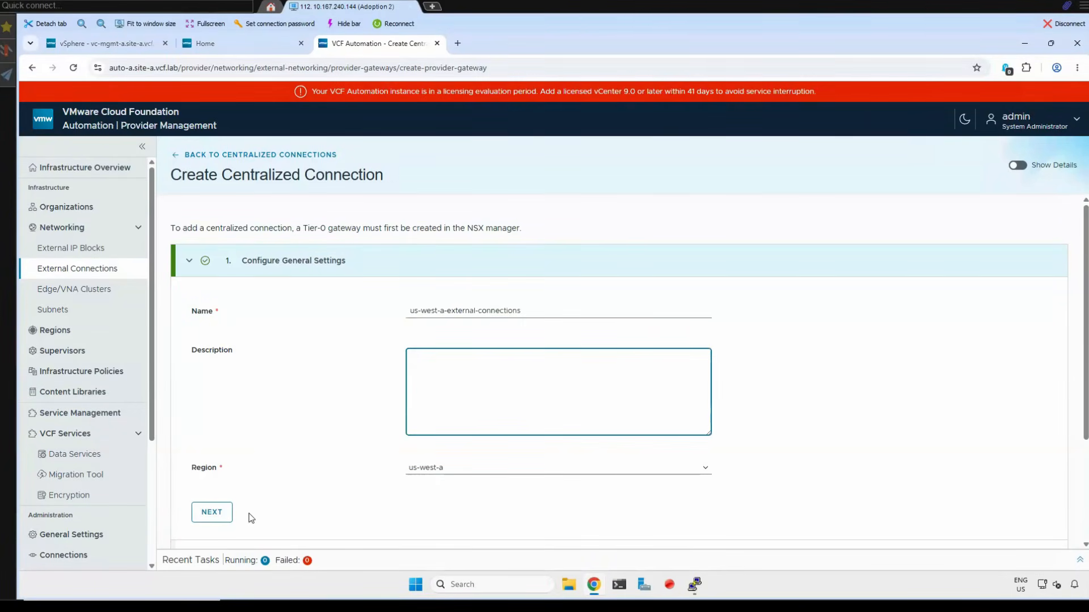
left_click(226, 516)
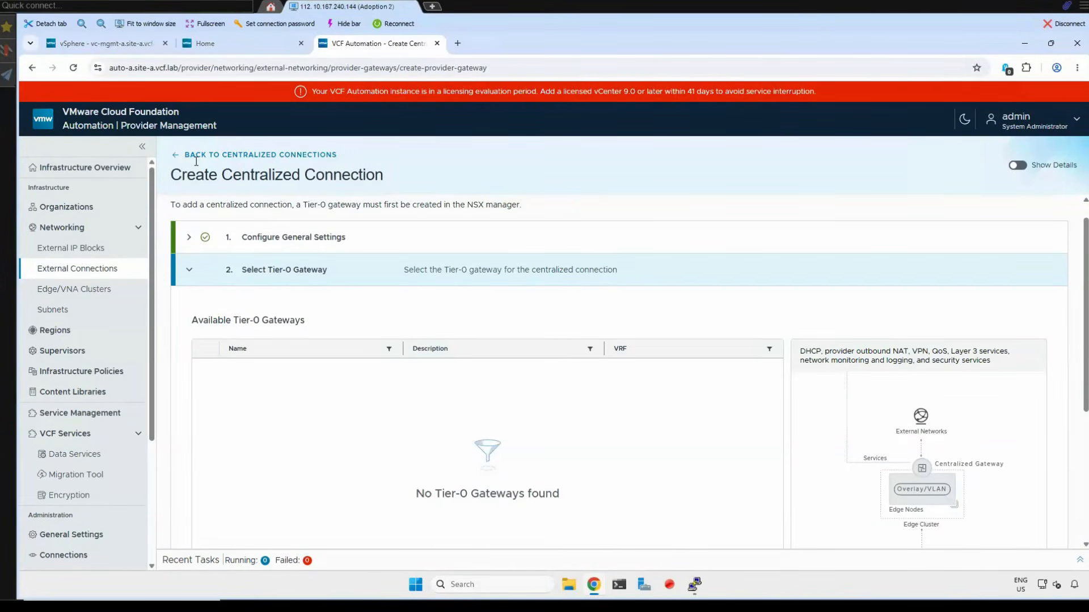
left_click(71, 270)
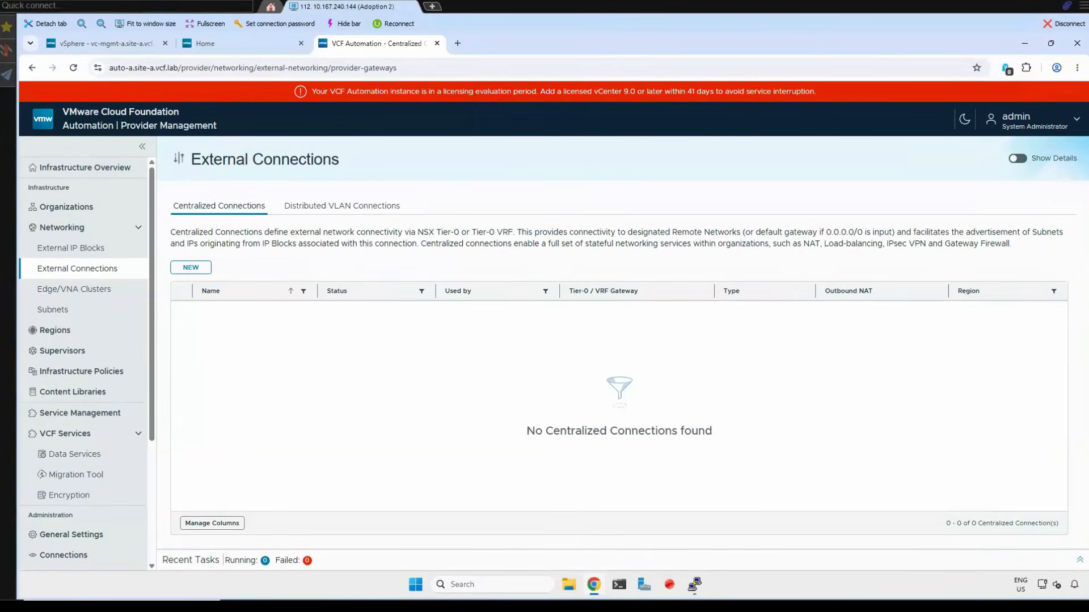
- Switch to the vSphere Client and examine the transit gateway's connection type in the networks of vc-wld01-a.site-a.vcf.lab
left_click(101, 48)
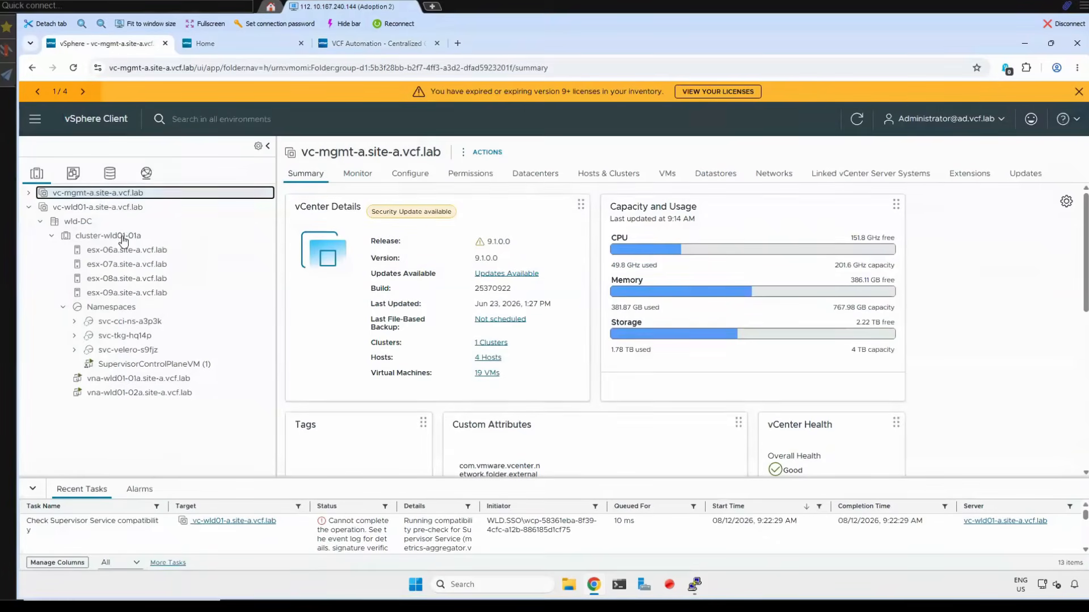
left_click(149, 180)
left_click(63, 210)
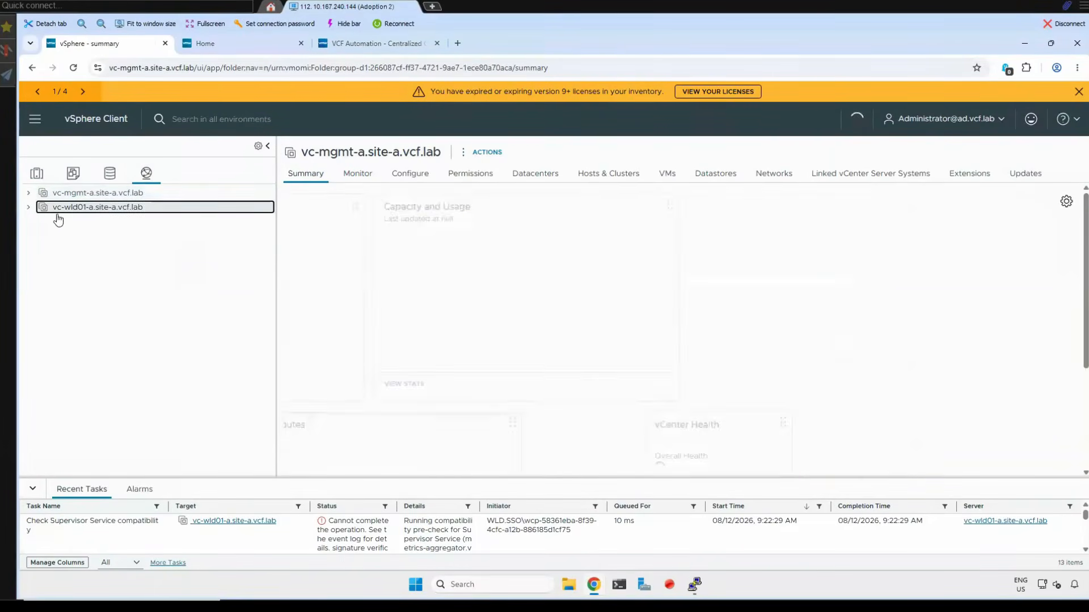
left_click(29, 207)
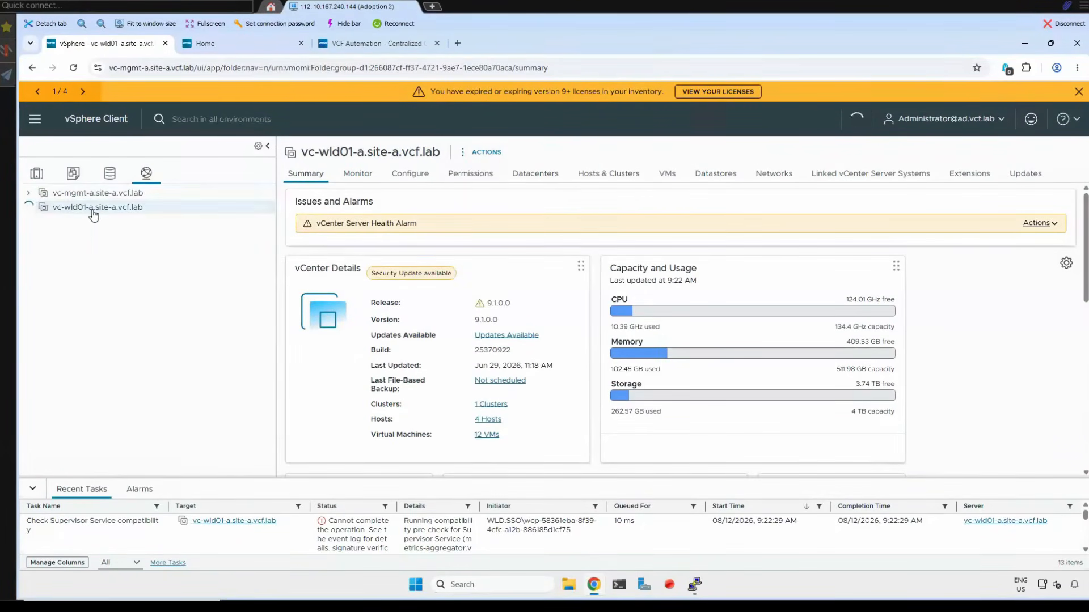
left_click(774, 174)
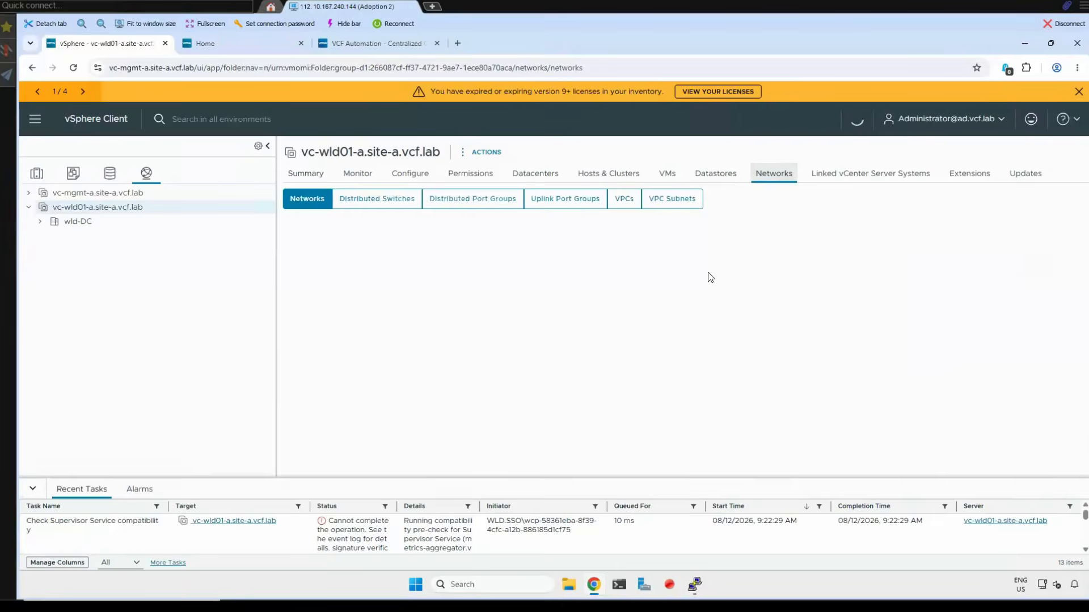
left_click(742, 199)
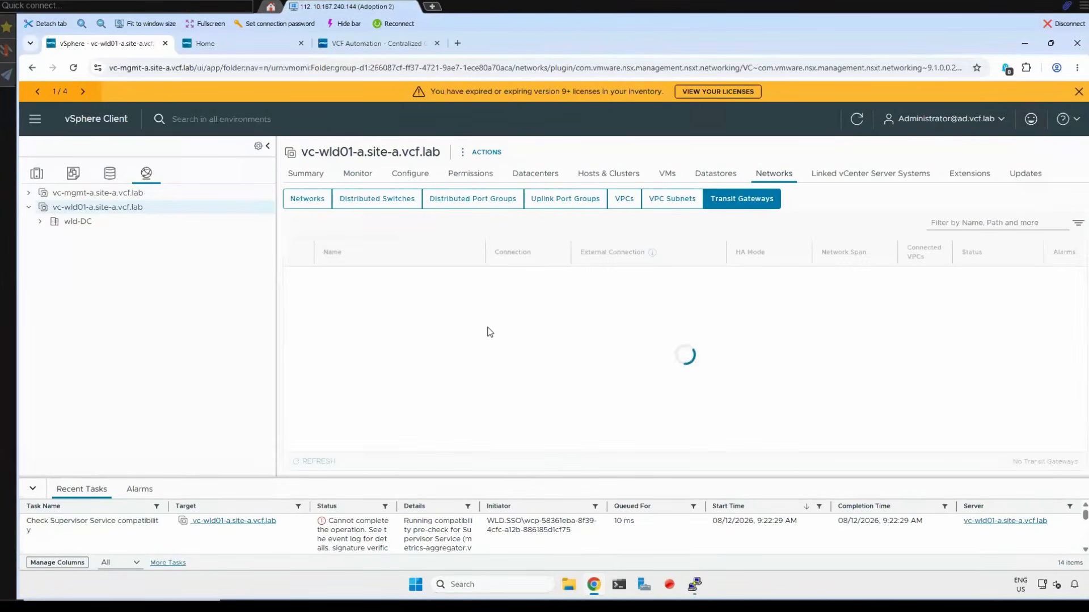
left_click_drag(495, 277, 561, 280)
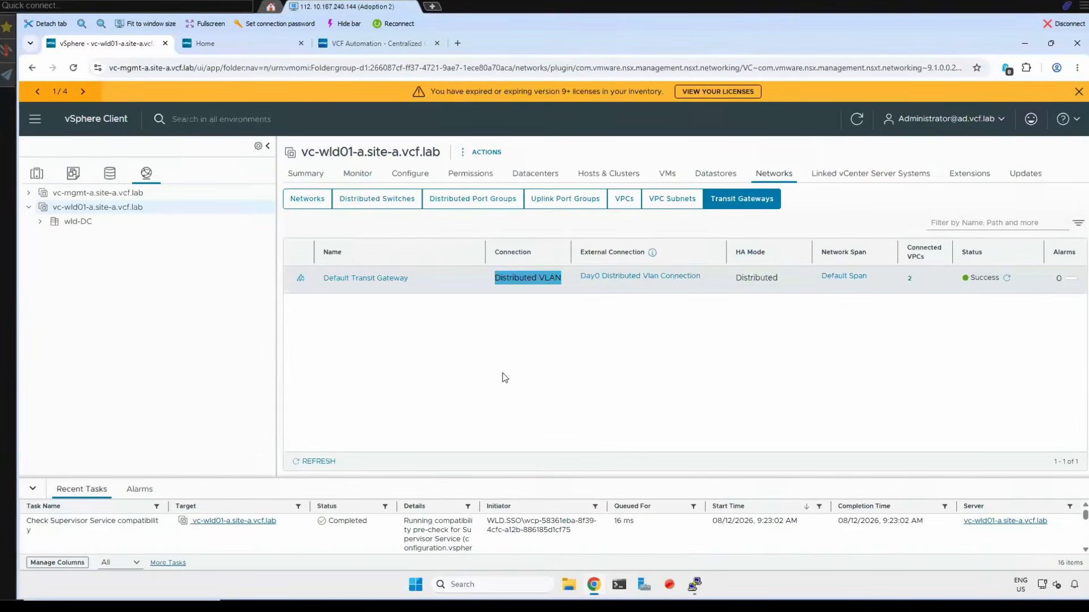
left_click(95, 213)
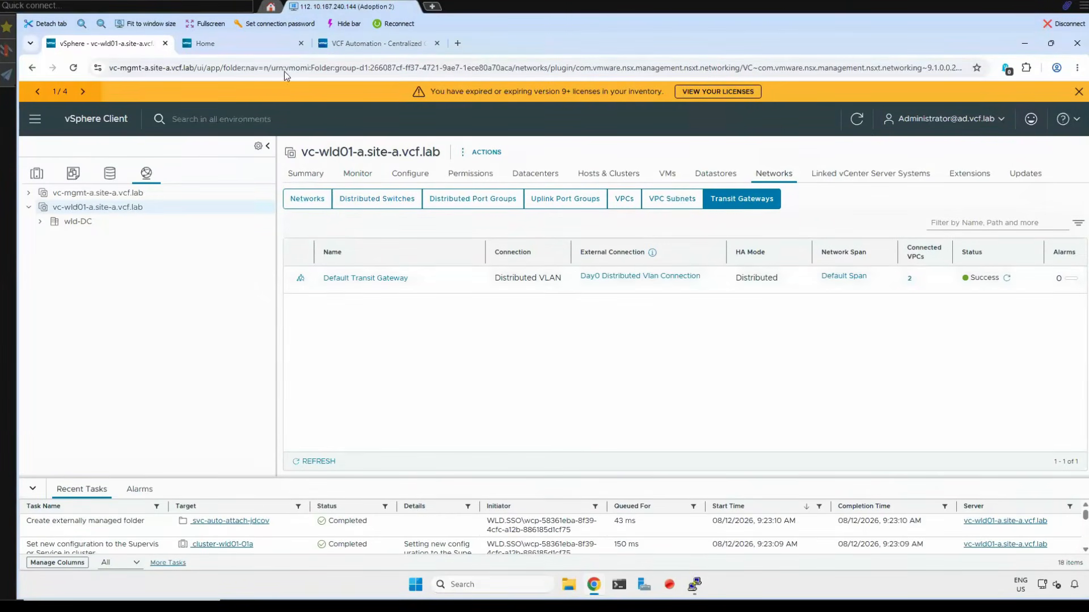
- Switch back to VCF Automation and begin a distributed VLAN connection named us-west-a-external-connections in region us-west-a, completing its general settings
left_click(365, 45)
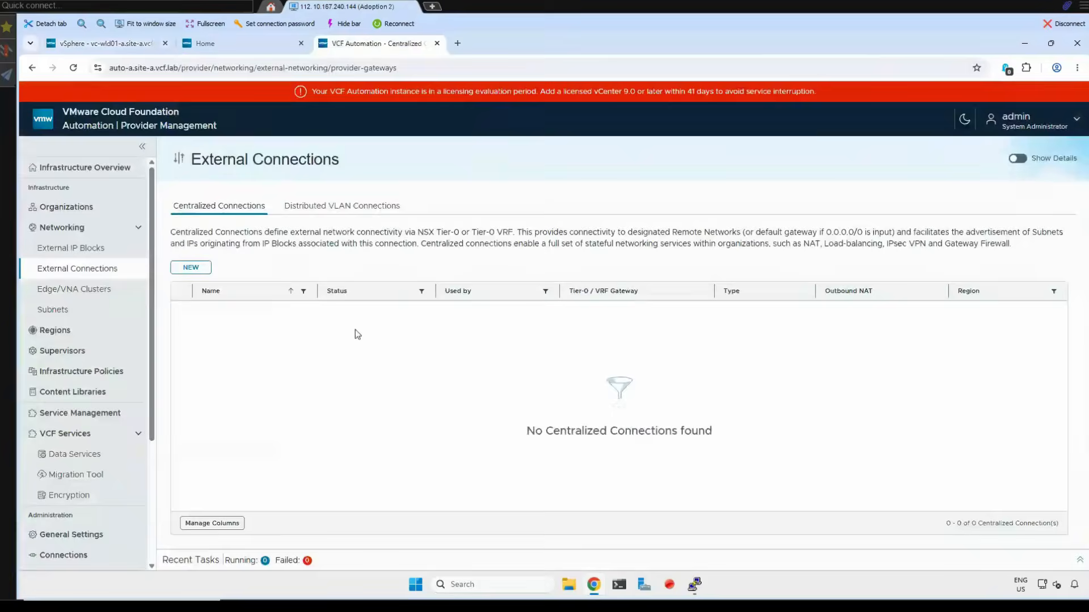
left_click(346, 205)
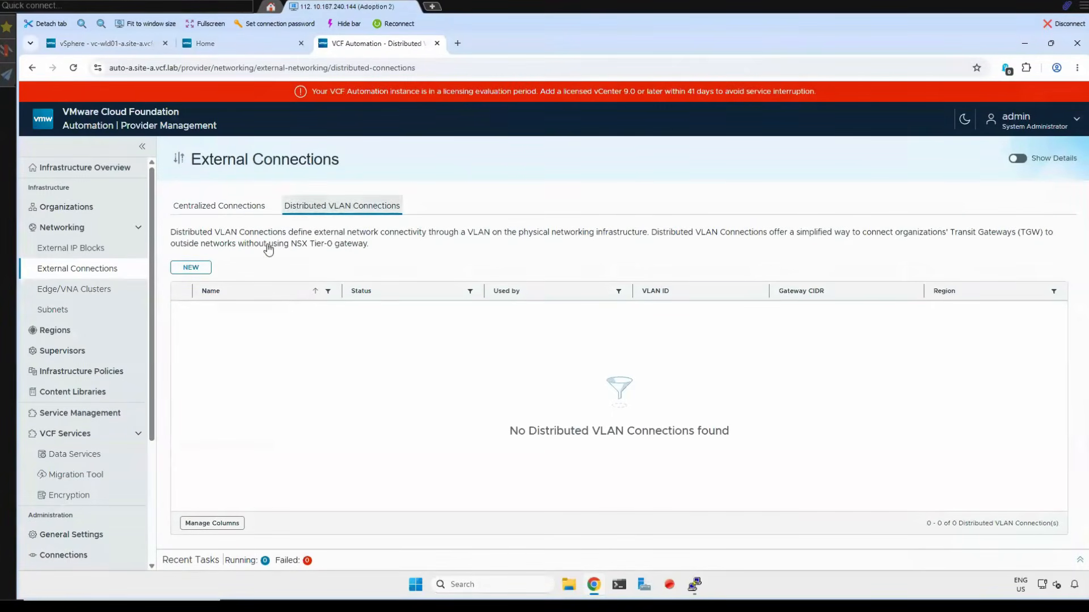
left_click(191, 267)
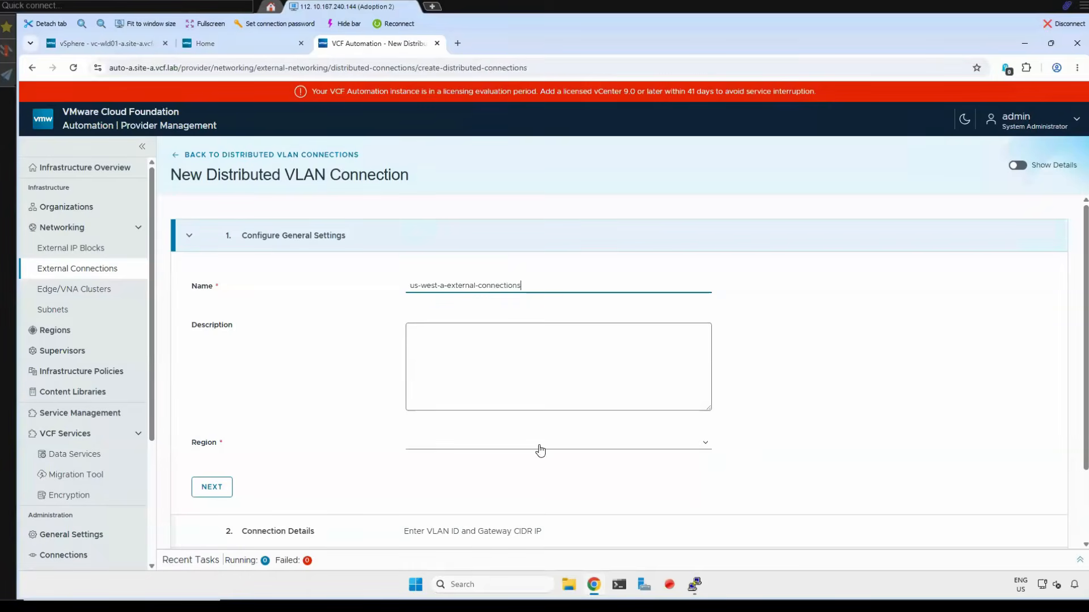
left_click(445, 447)
left_click(422, 462)
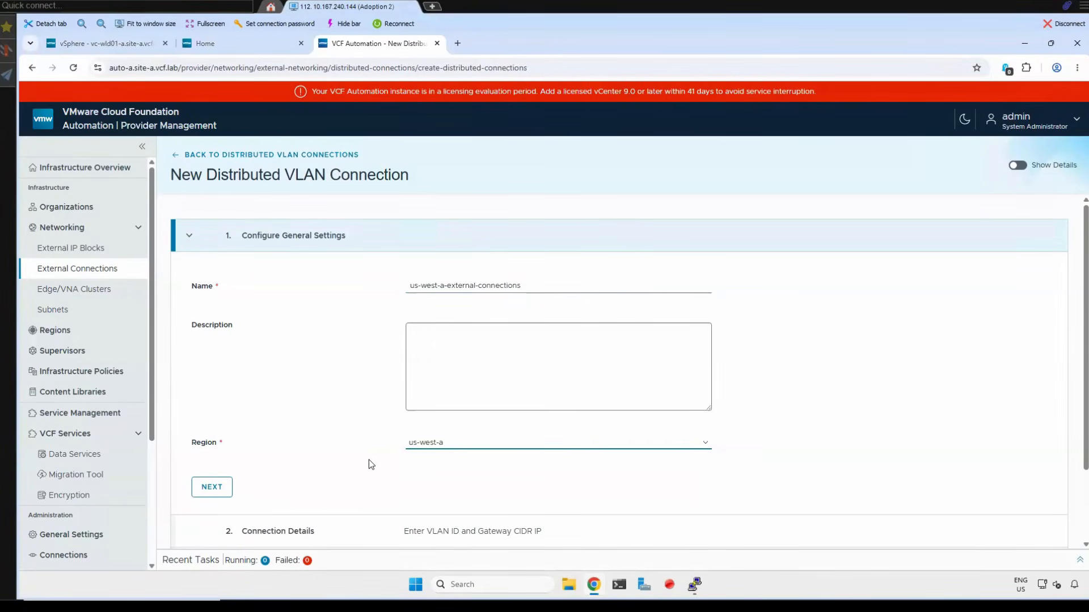
left_click(204, 487)
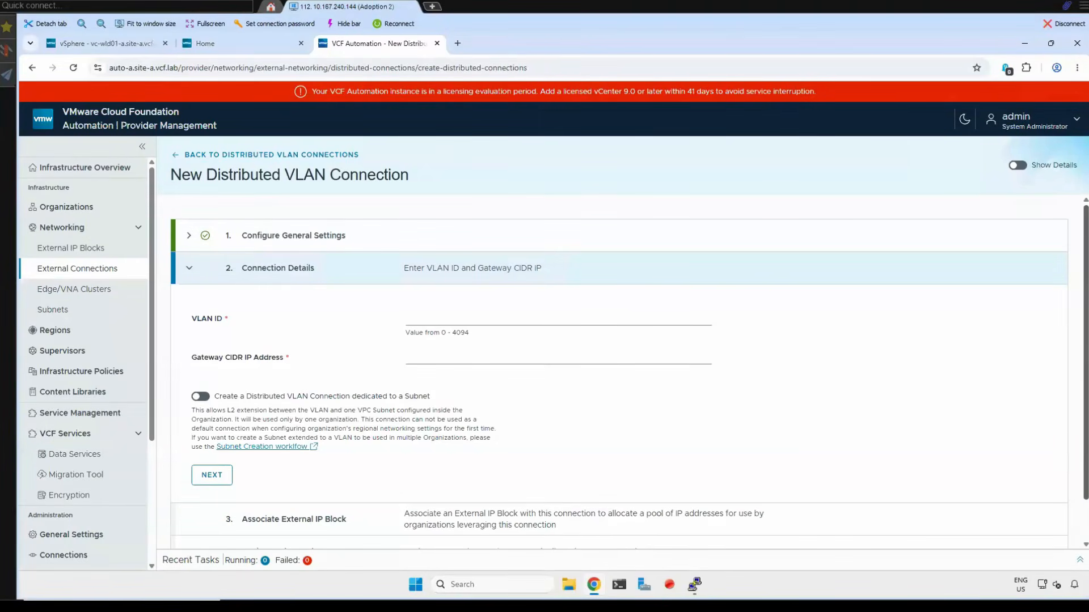
- Set the connection's VLAN ID to 25 and gateway CIDR to 10.1.9.1/25, and continue to the IP block association
left_click(428, 315)
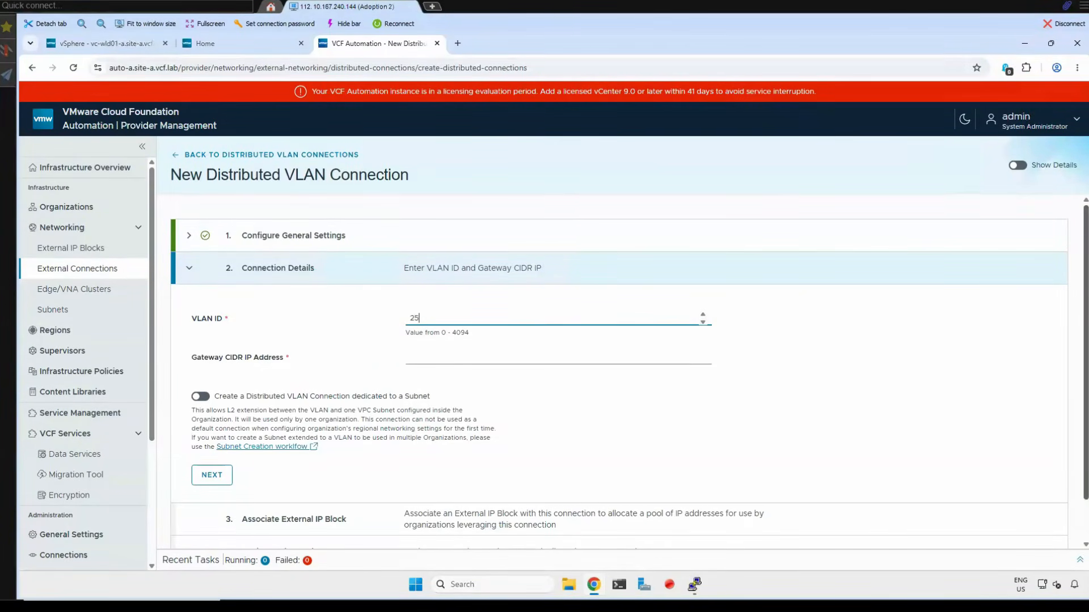
left_click(438, 359)
type("10.1.9.1/25")
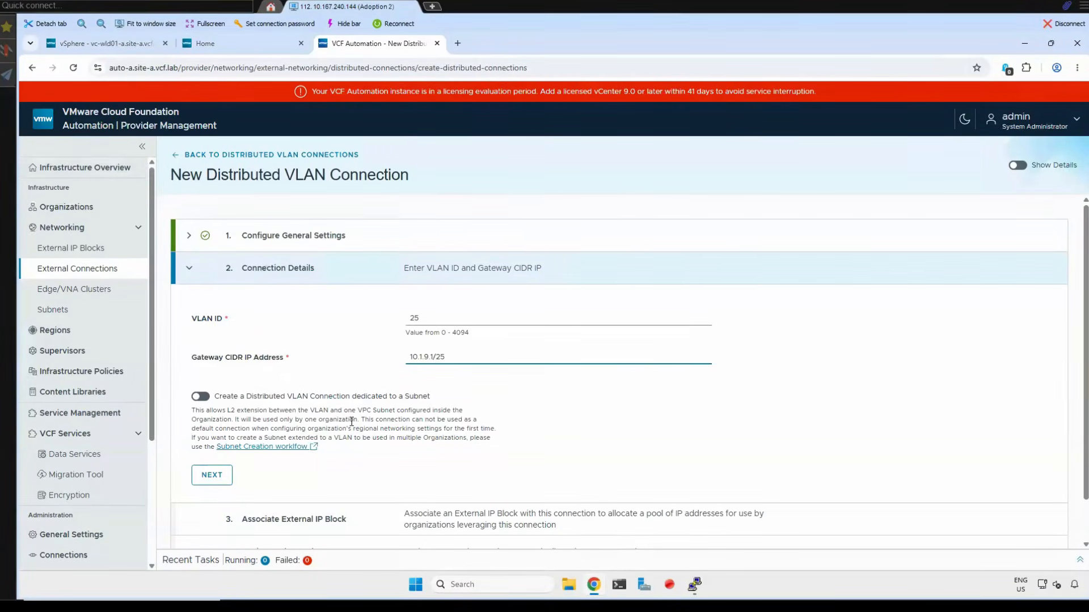
left_click(218, 482)
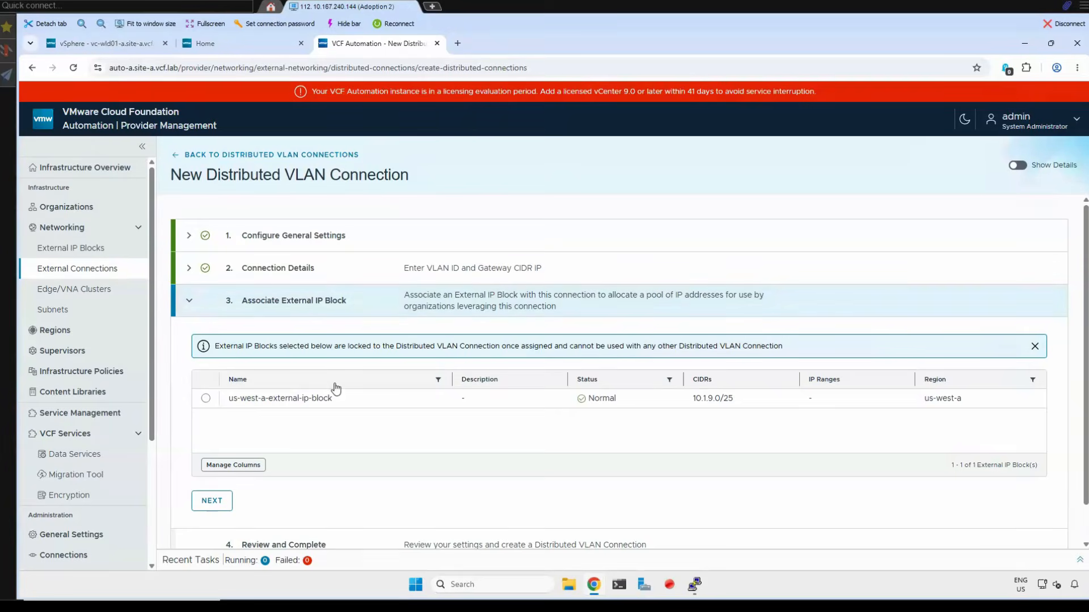
- Associate us-west-a-external-ip-block with the connection and create the distributed VLAN connection
left_click(206, 399)
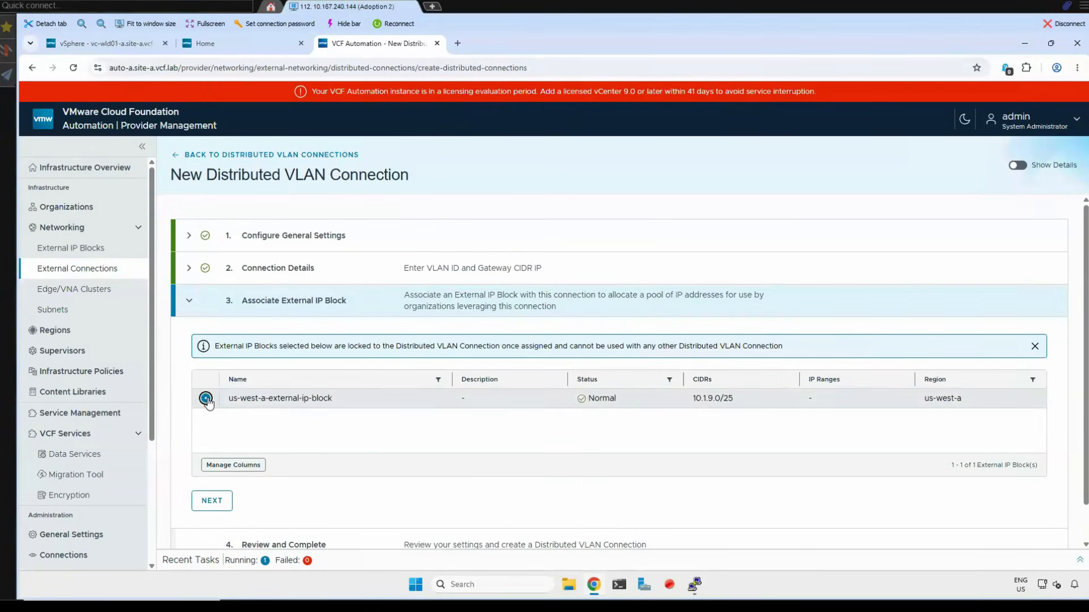
left_click(218, 502)
scroll(447, 478, "down", 2)
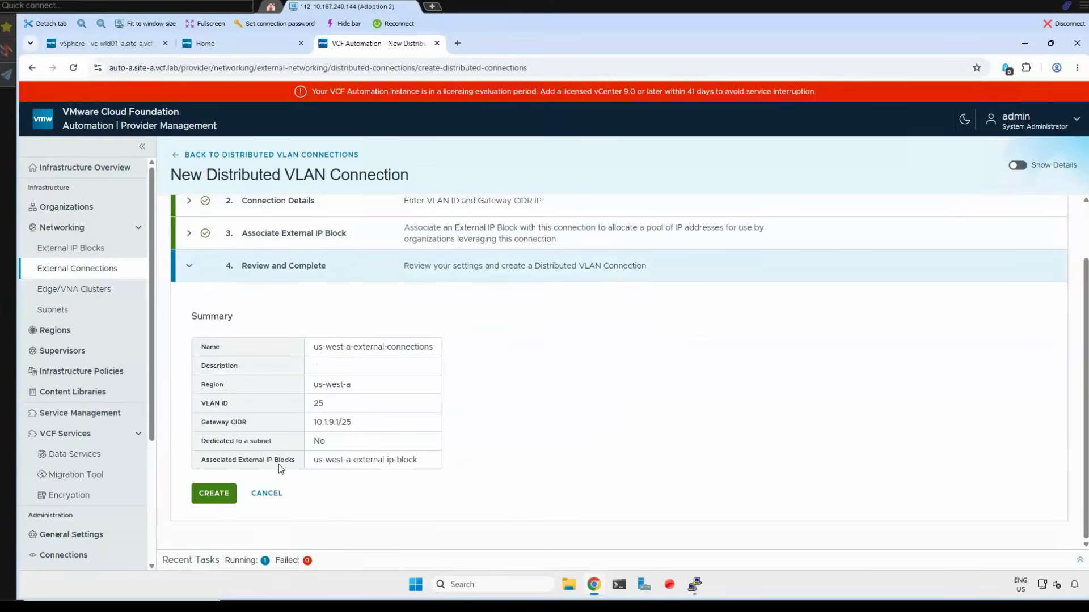
left_click(216, 503)
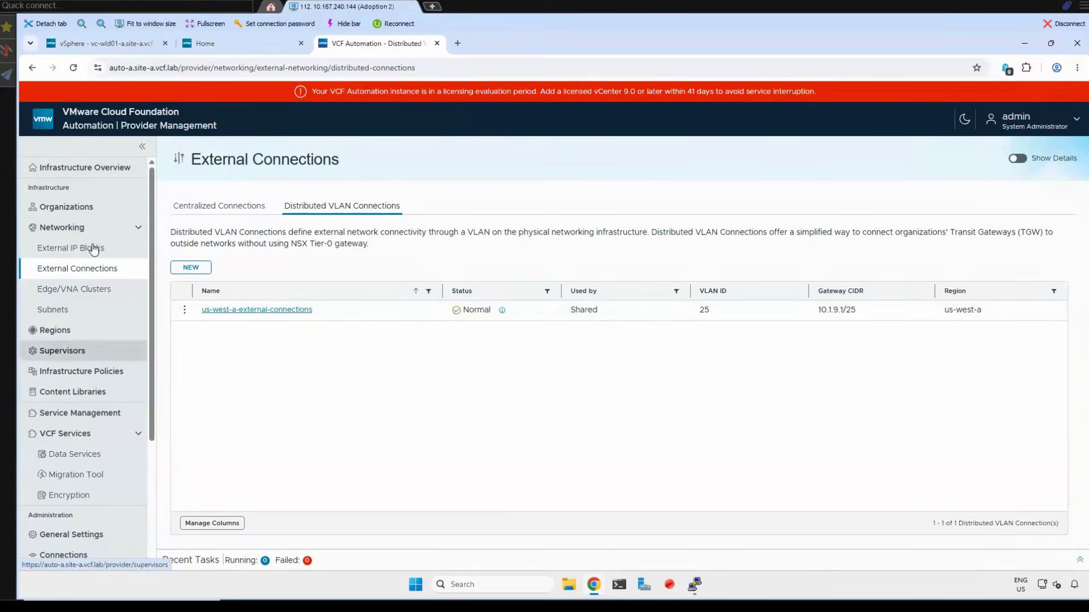
- From the Get Started steps, create an organization named acme and continue to its region quota
left_click(85, 168)
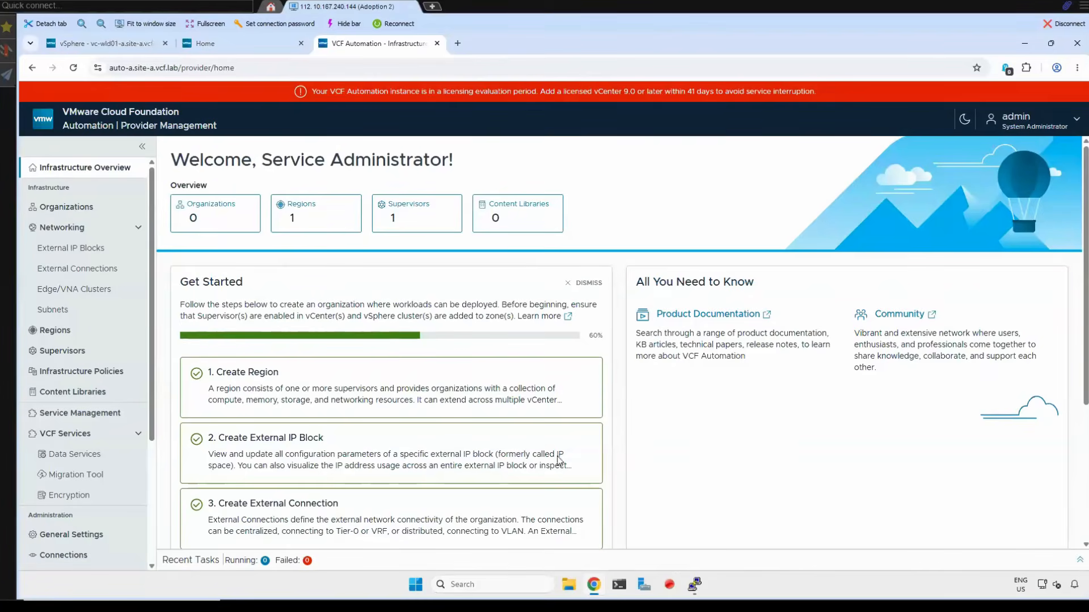
scroll(223, 425, "down", 3)
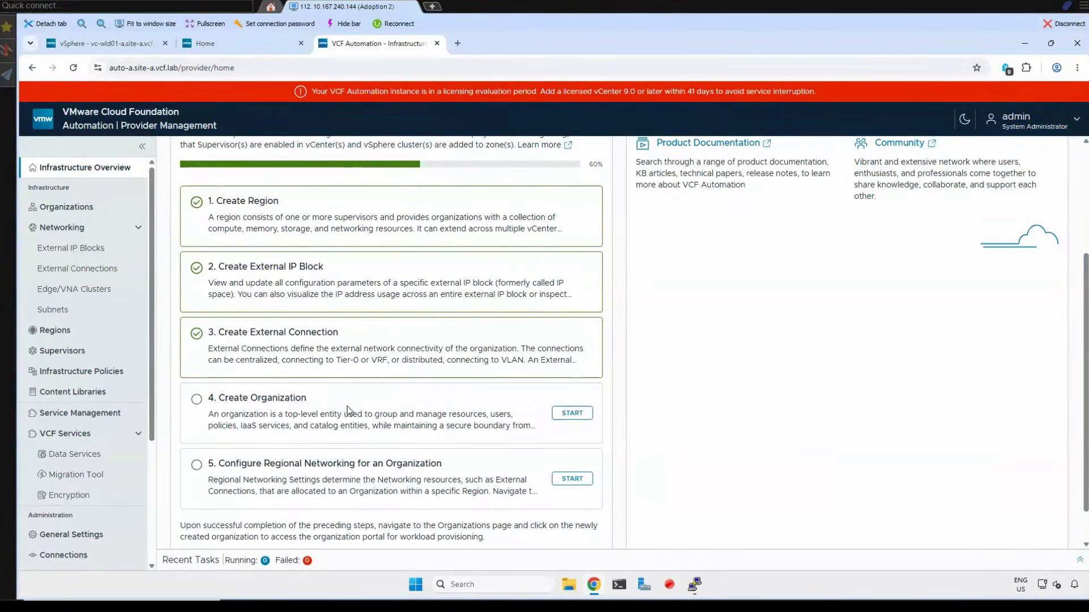
left_click(457, 404)
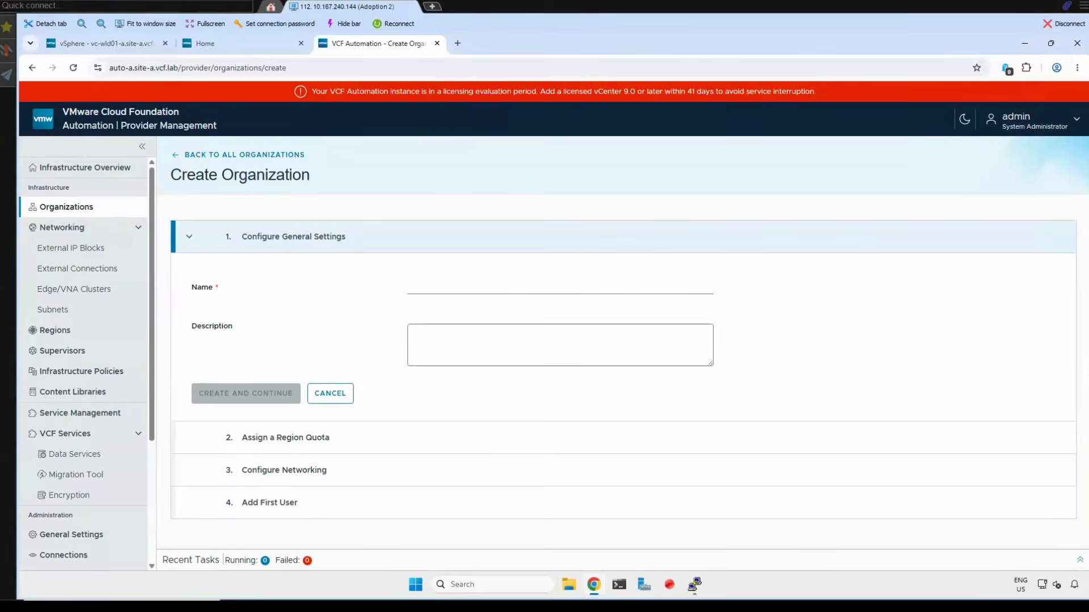
left_click(423, 288)
type("acme")
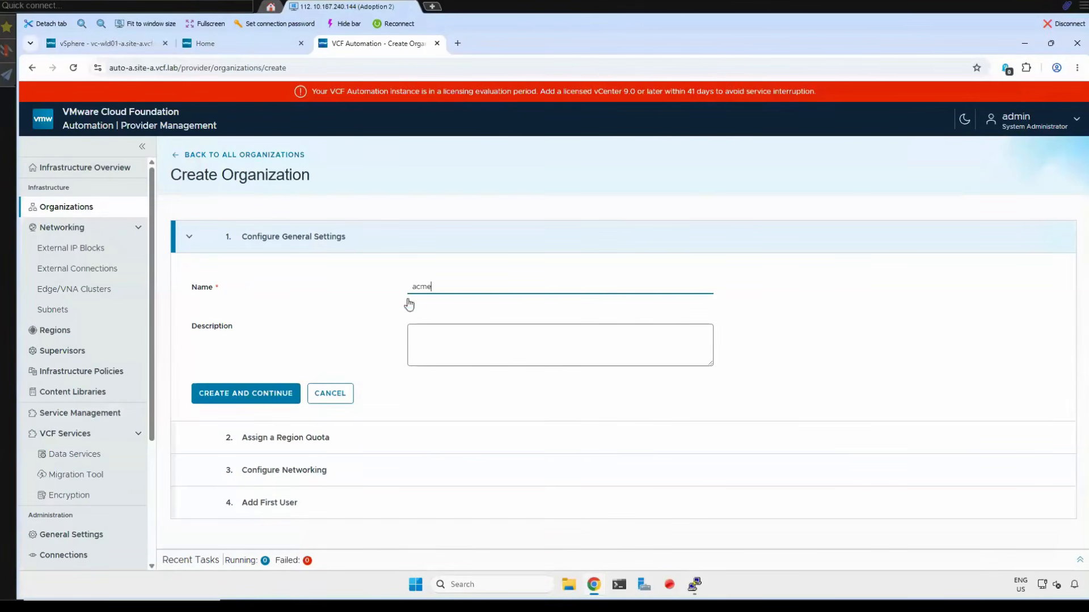
left_click(260, 399)
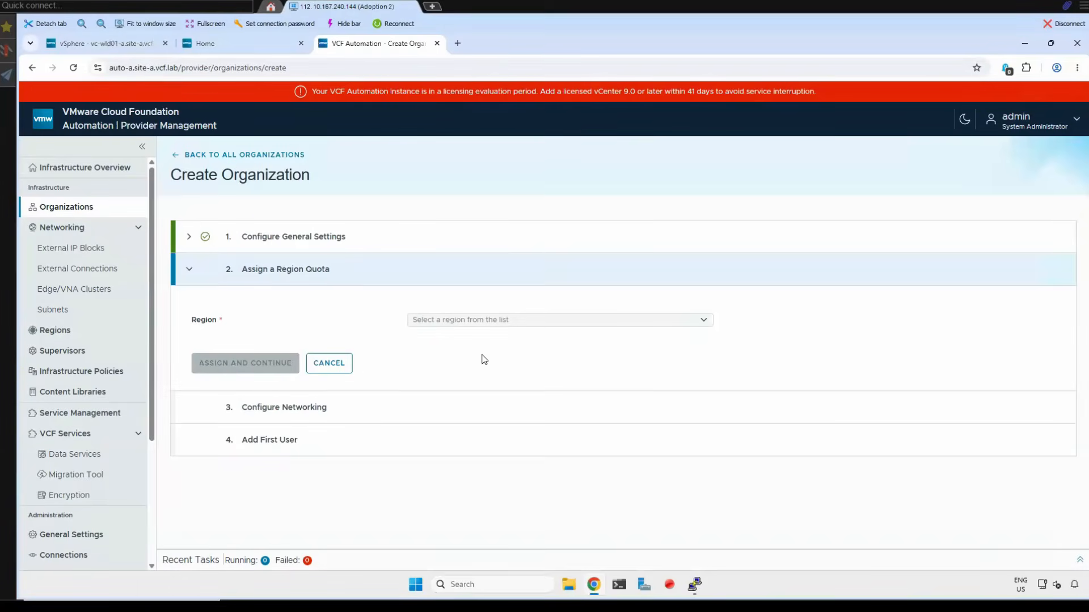
- Select region us-west-a for the organization's quota and examine the region's CPU and memory capacity
left_click(709, 329)
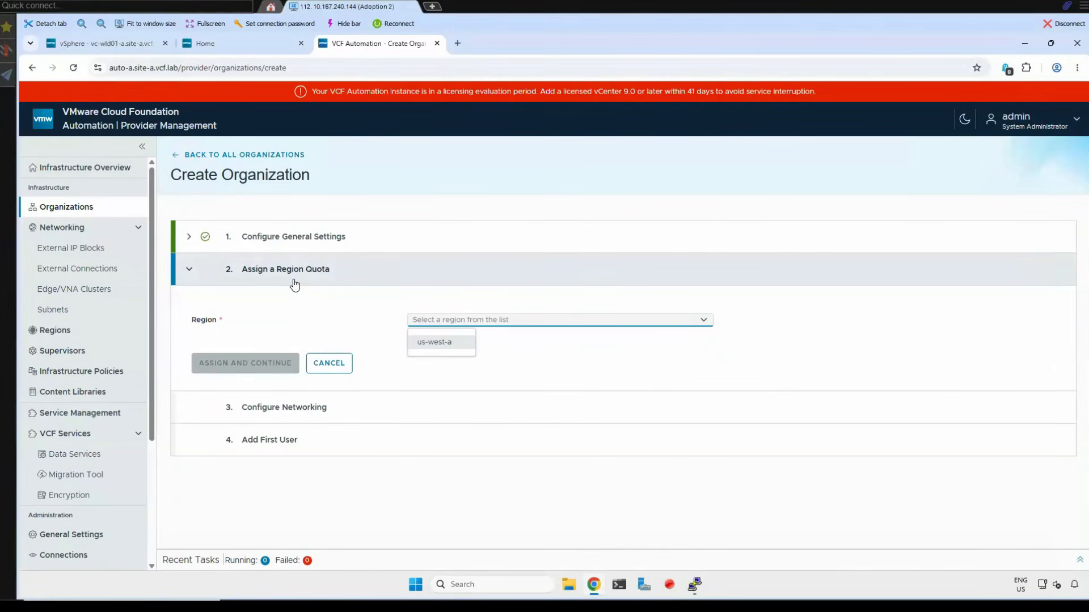
left_click(446, 346)
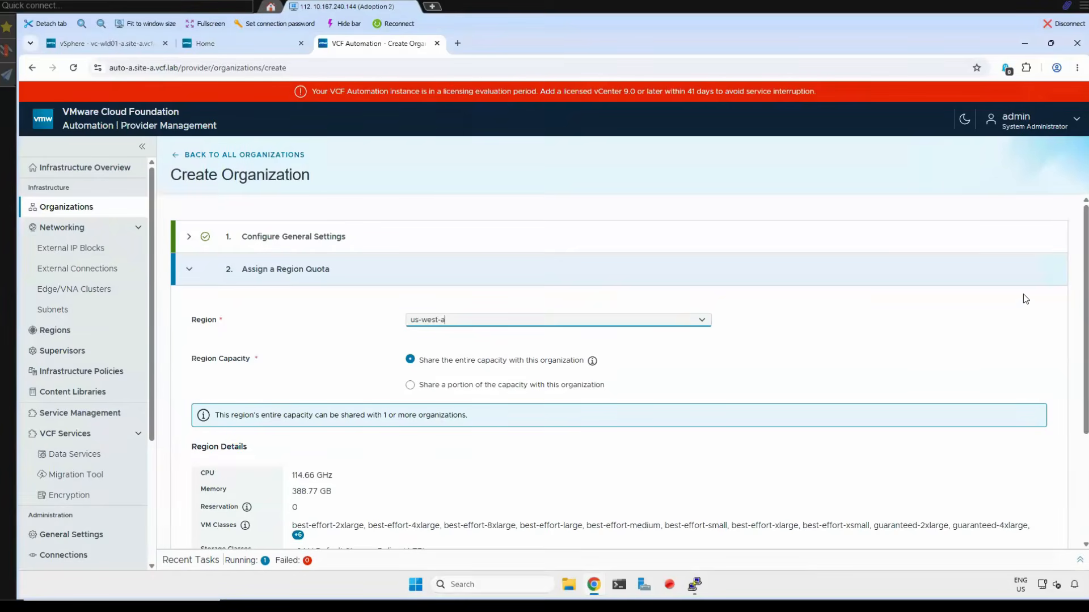
scroll(323, 392, "down", 1)
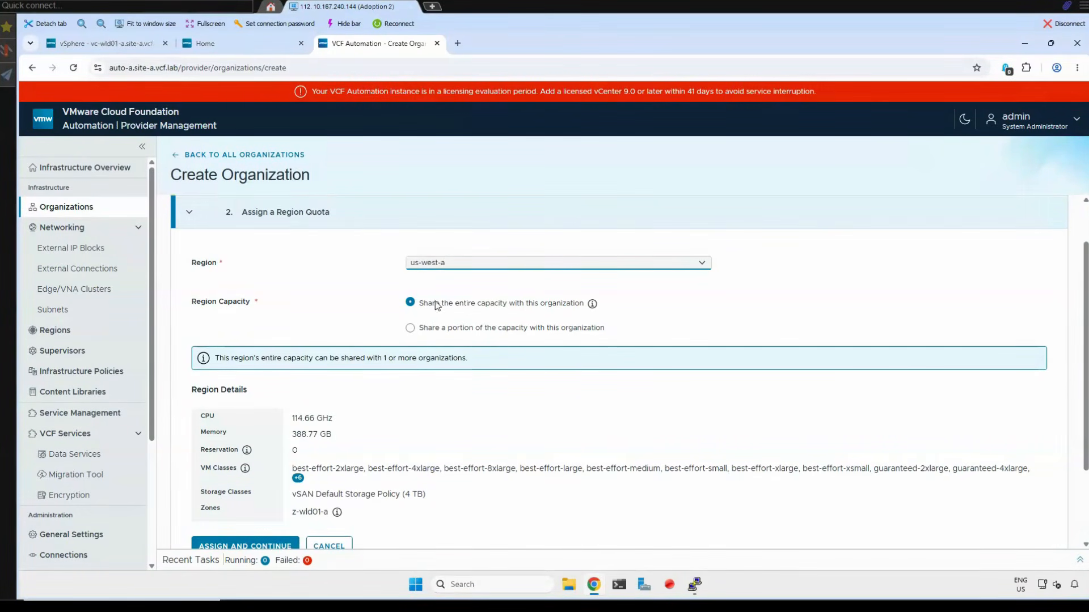
scroll(363, 434, "down", 2)
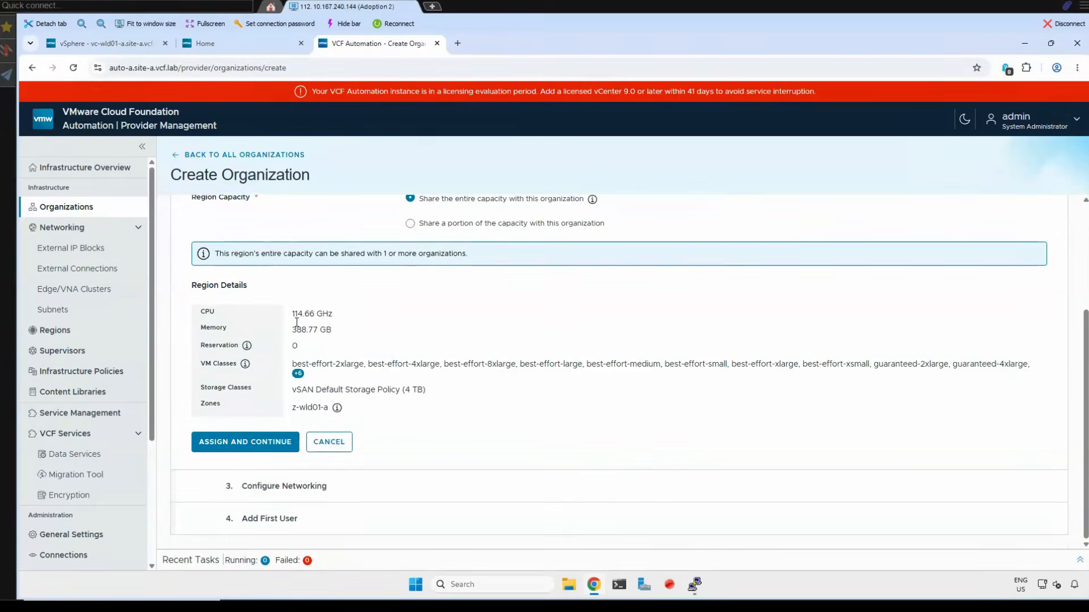
left_click_drag(292, 318, 340, 319)
left_click_drag(335, 330, 276, 339)
scroll(420, 361, "up", 2)
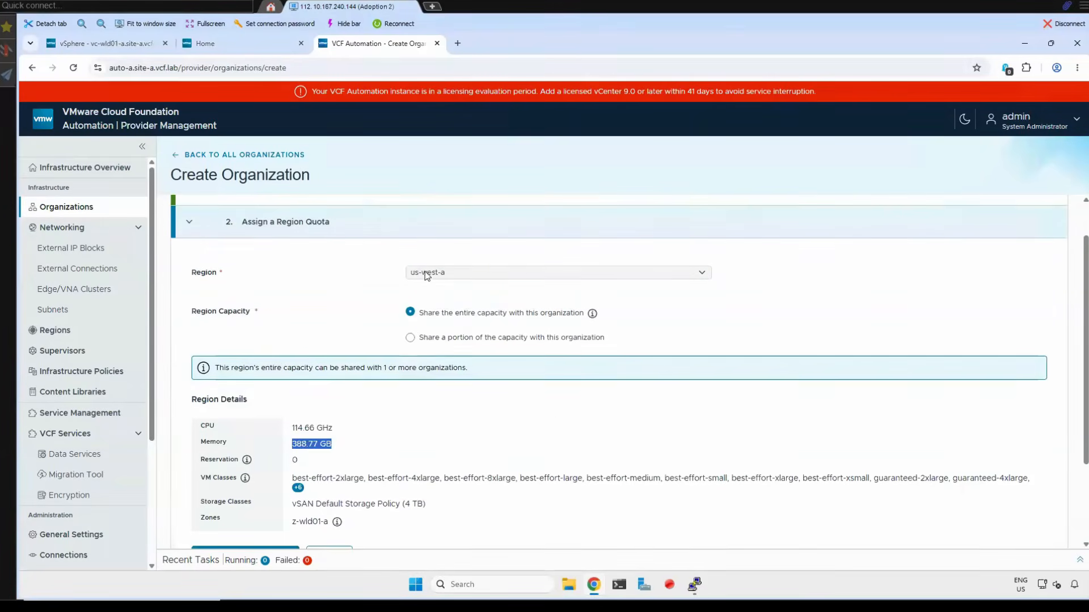
scroll(494, 408, "down", 1)
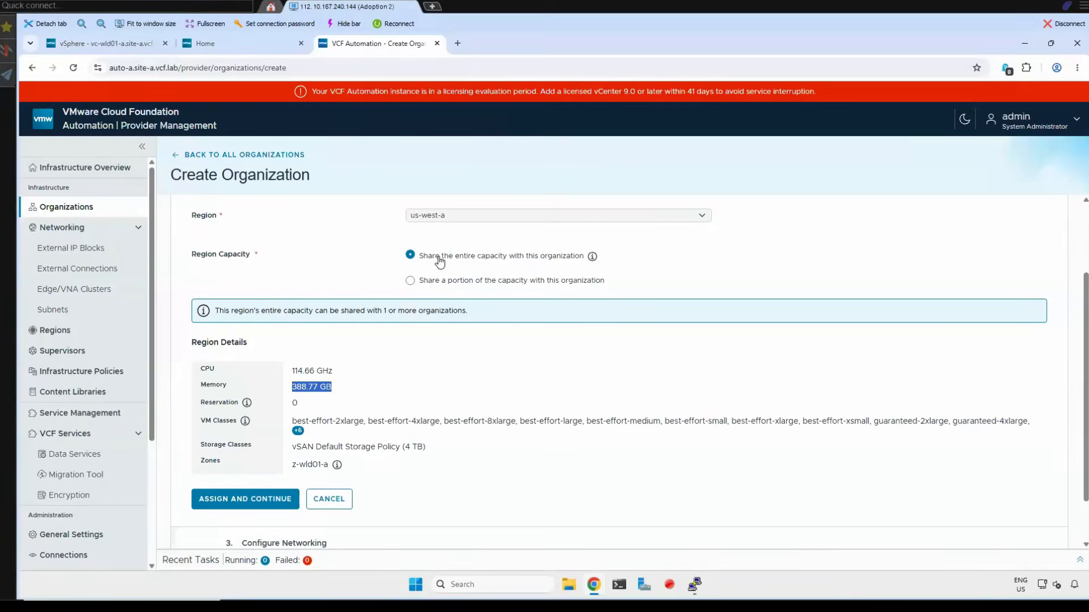
left_click(411, 281)
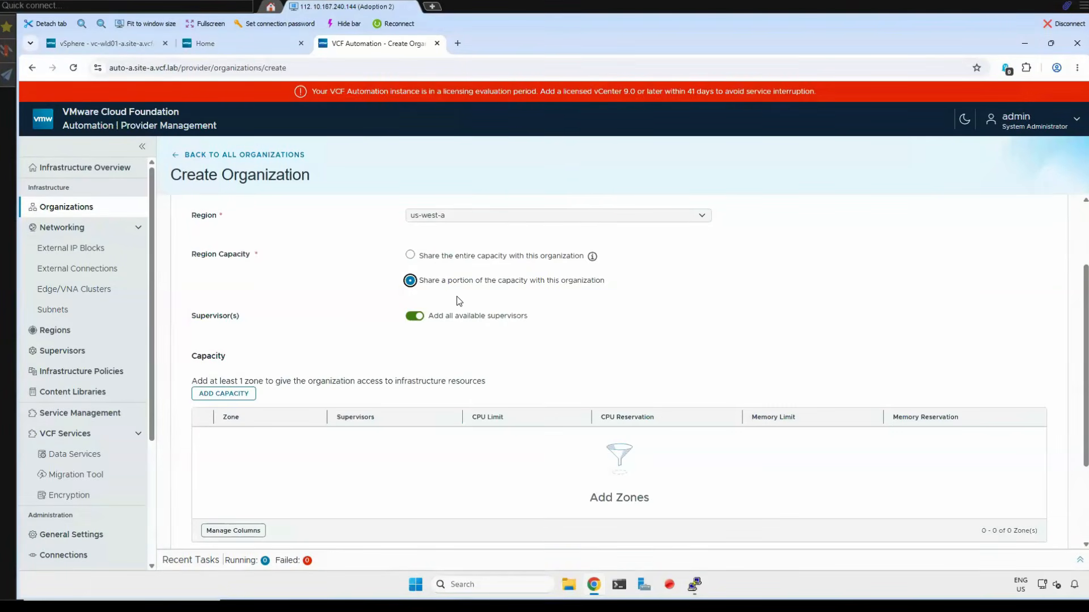
left_click(415, 317)
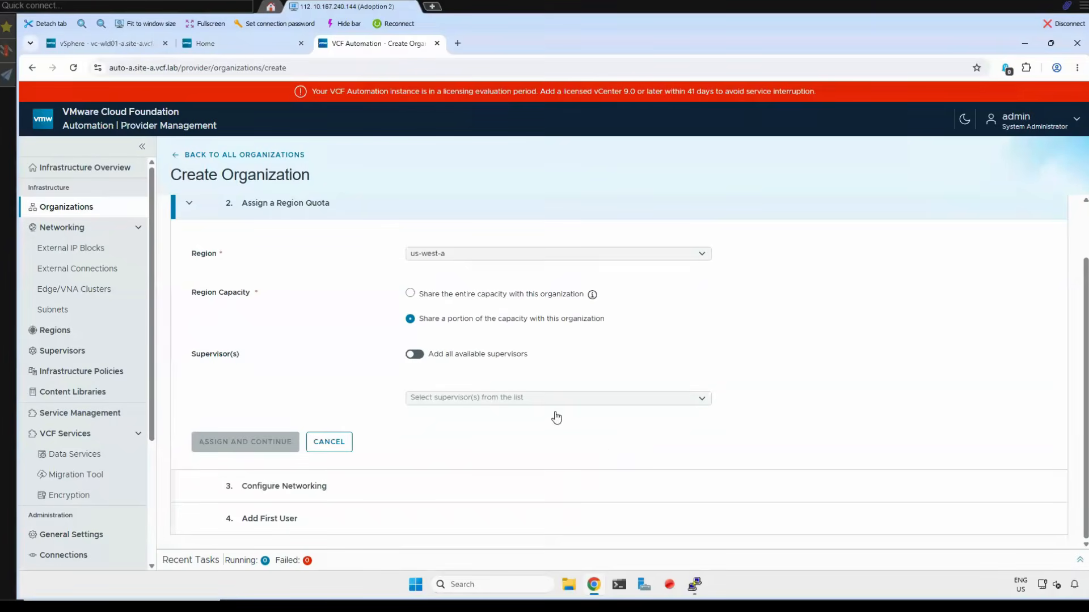
left_click(545, 400)
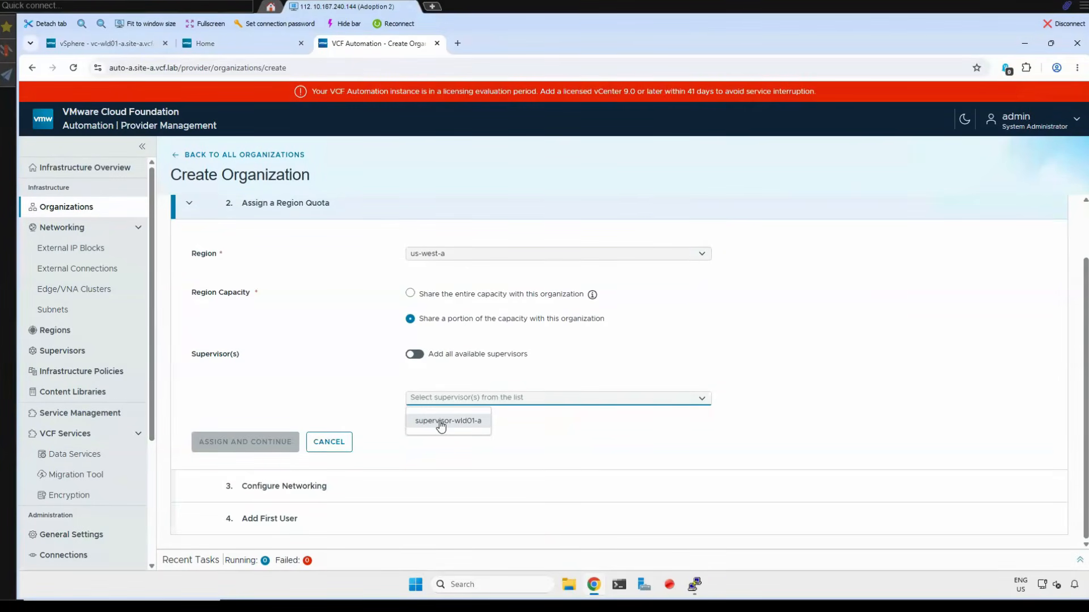
left_click(415, 354)
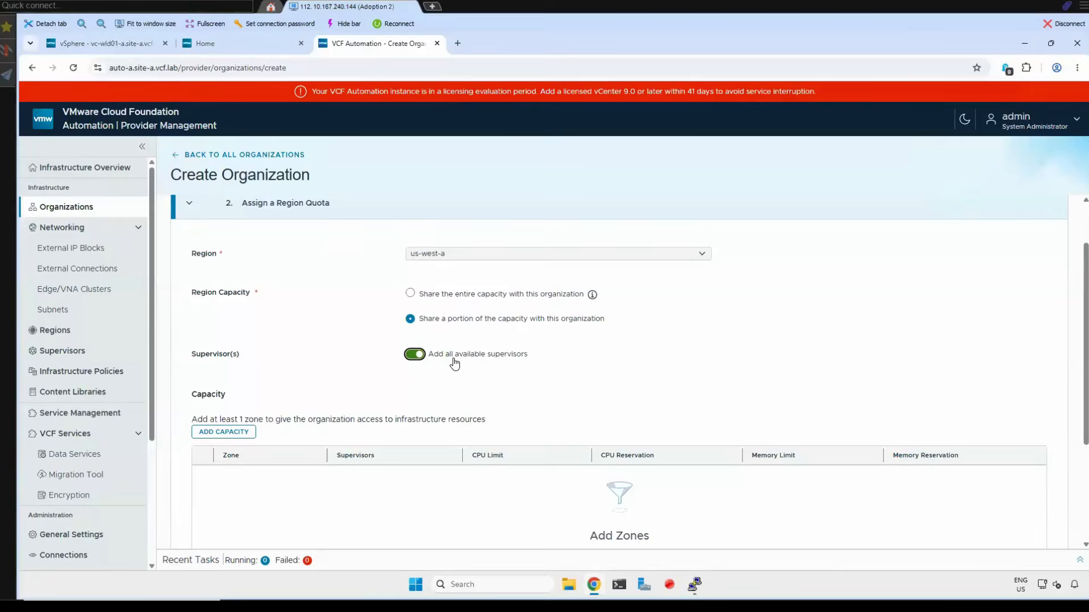
left_click(213, 434)
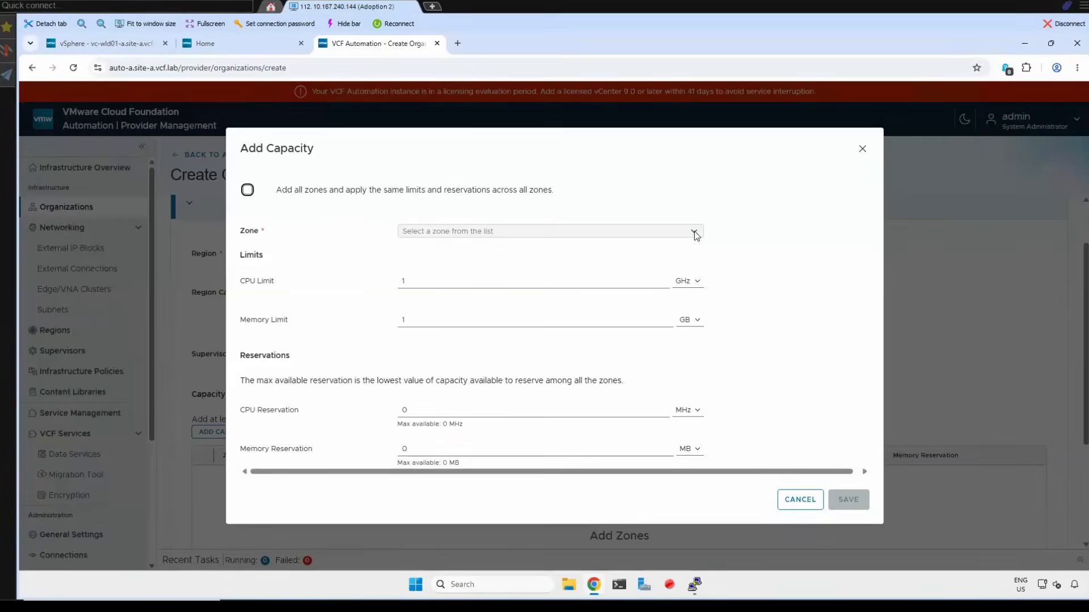
left_click(646, 231)
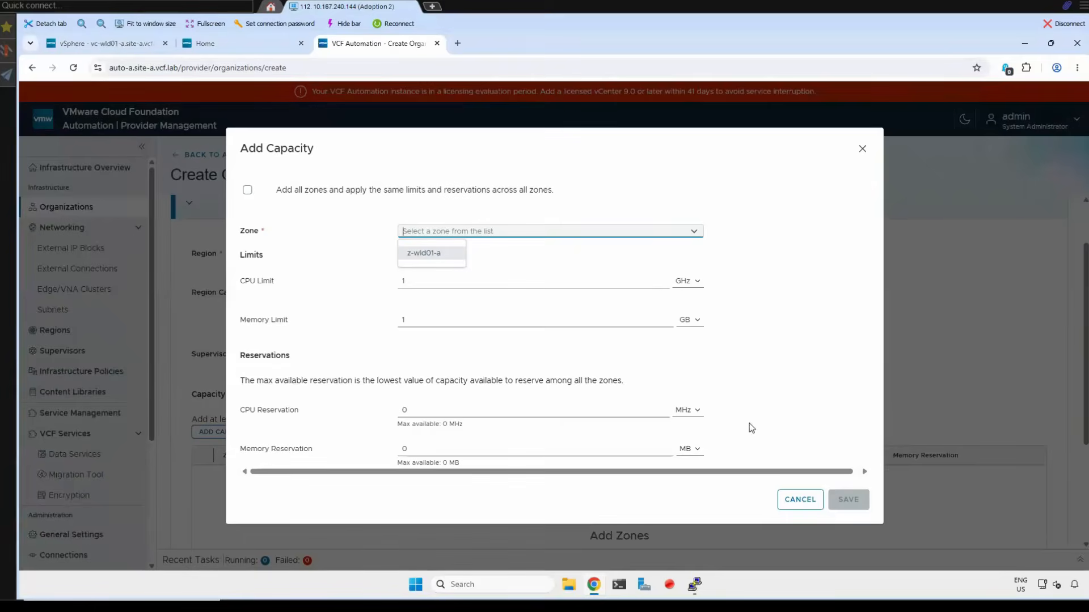
left_click(797, 504)
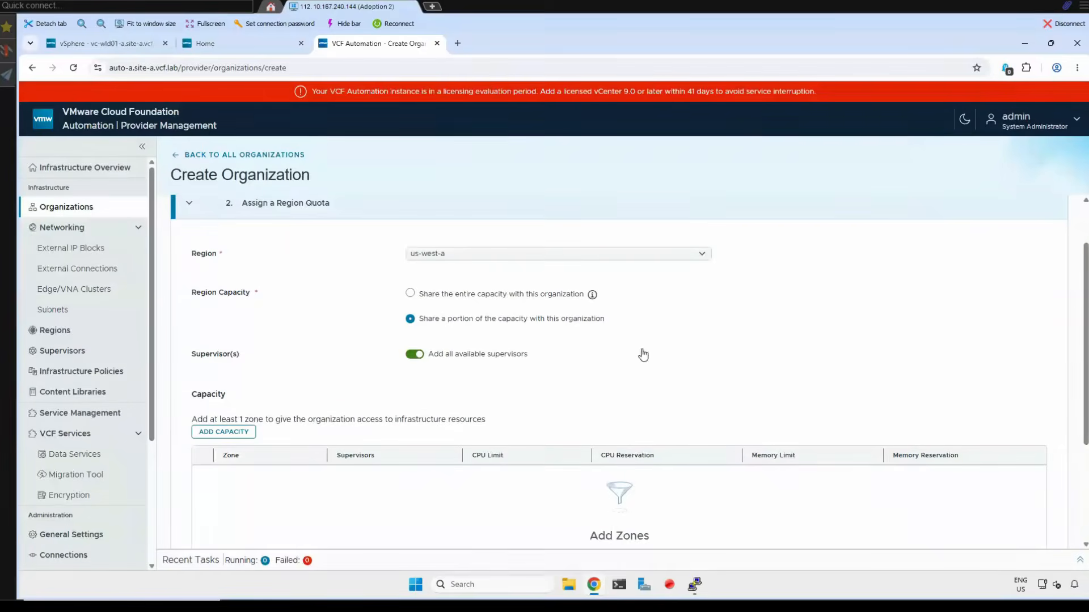
- Share the entire us-west-a capacity with the organization, assign the quota and continue to networking
left_click(423, 303)
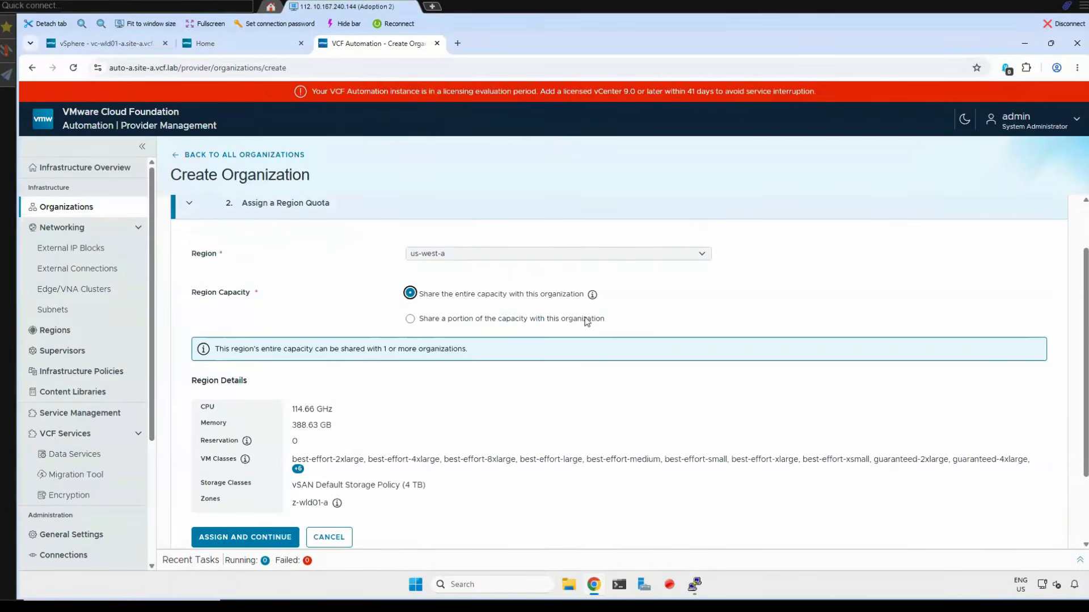
scroll(414, 404, "down", 2)
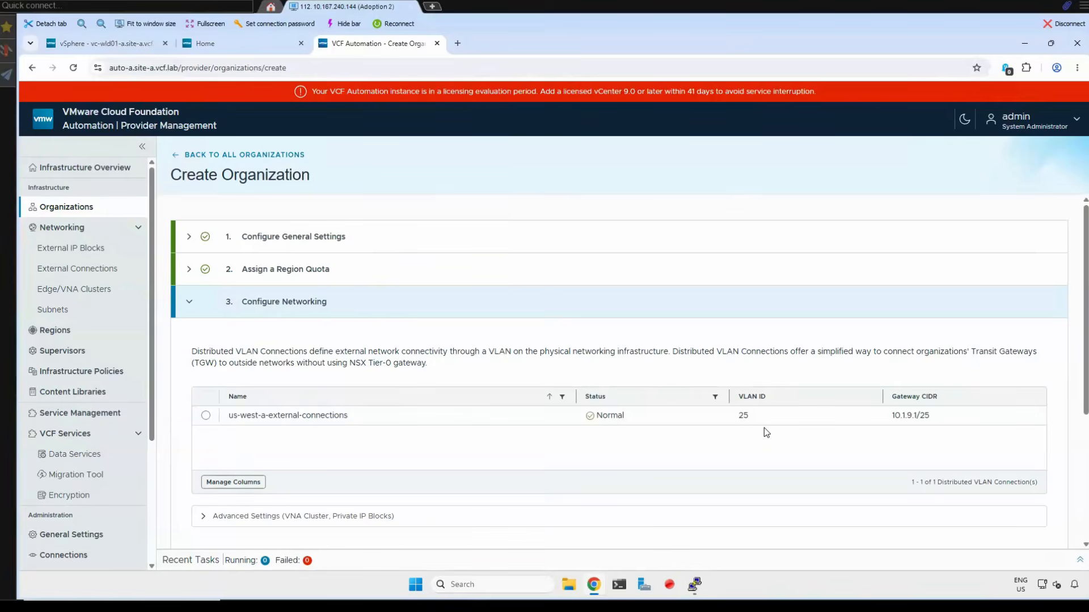
- Assign the us-west-a-external-connections VLAN connection to the organization, review its advanced VNA cluster and private IP block settings, and continue
left_click(291, 437)
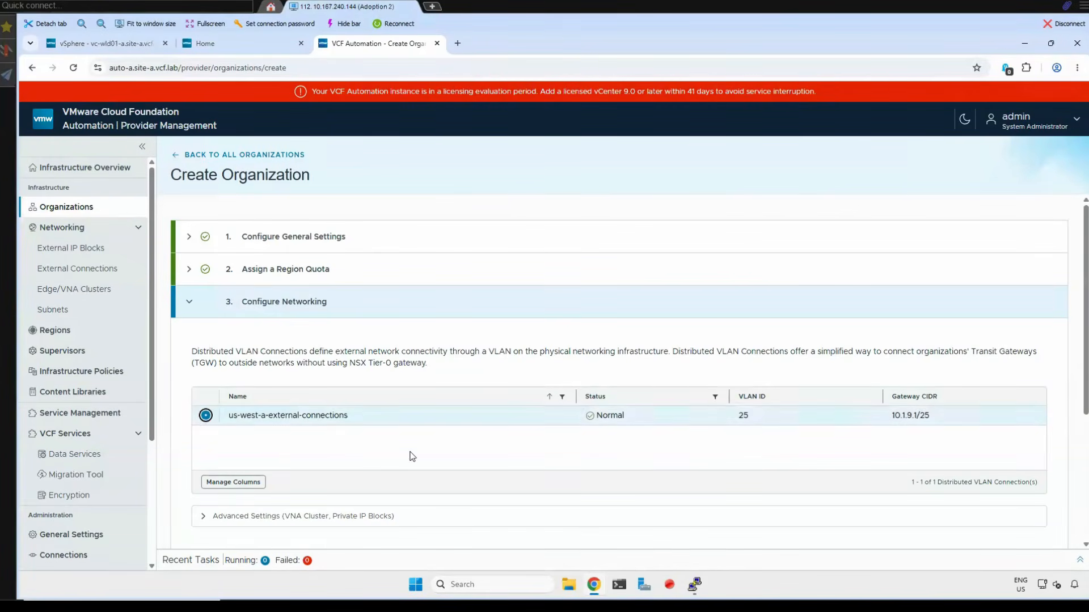
scroll(409, 454, "down", 3)
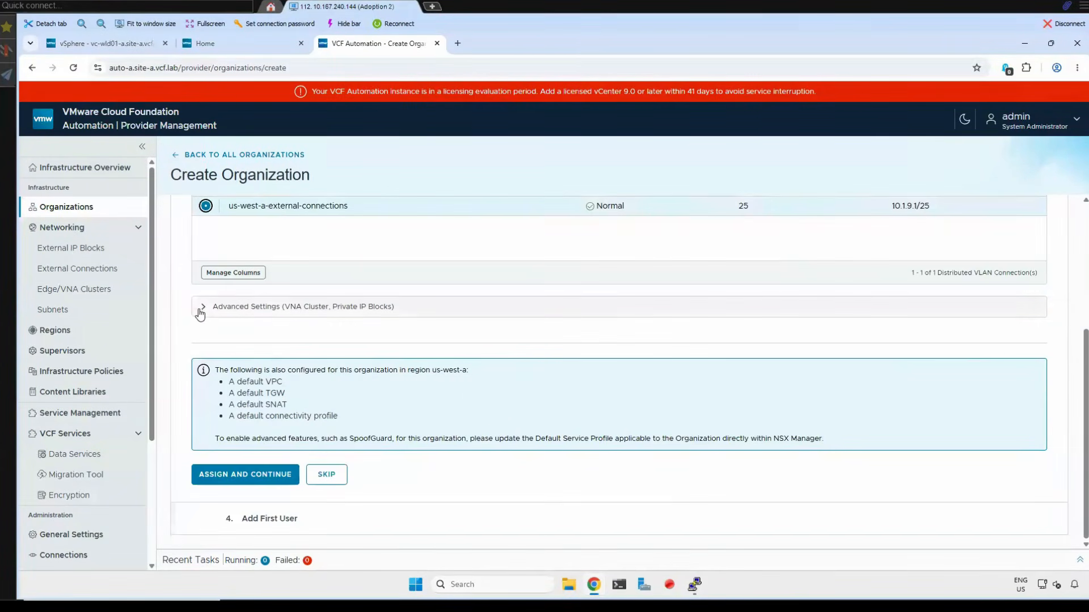
left_click(199, 315)
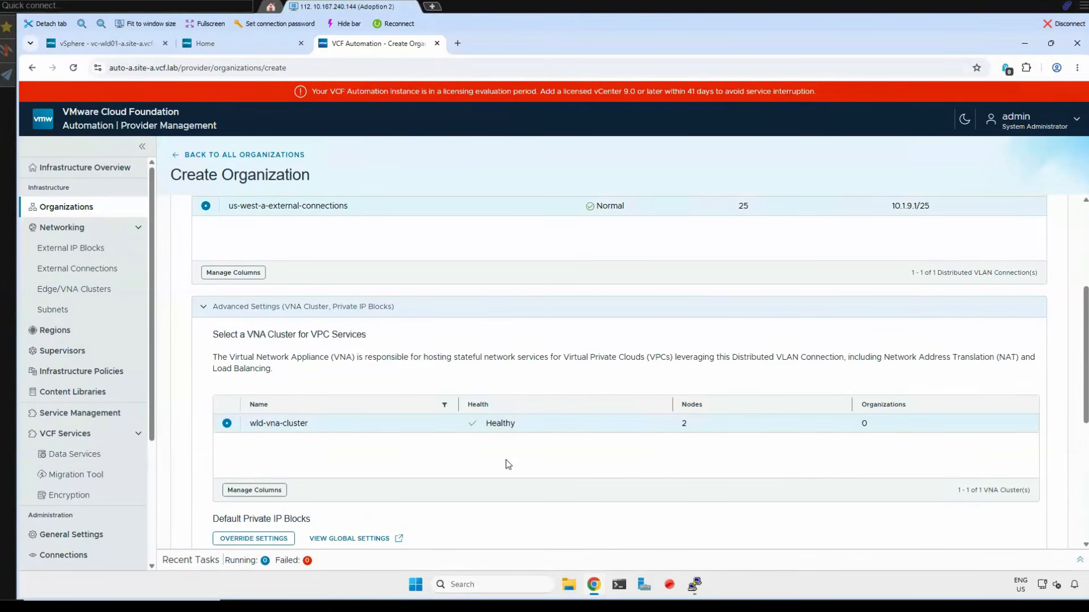
scroll(509, 461, "down", 2)
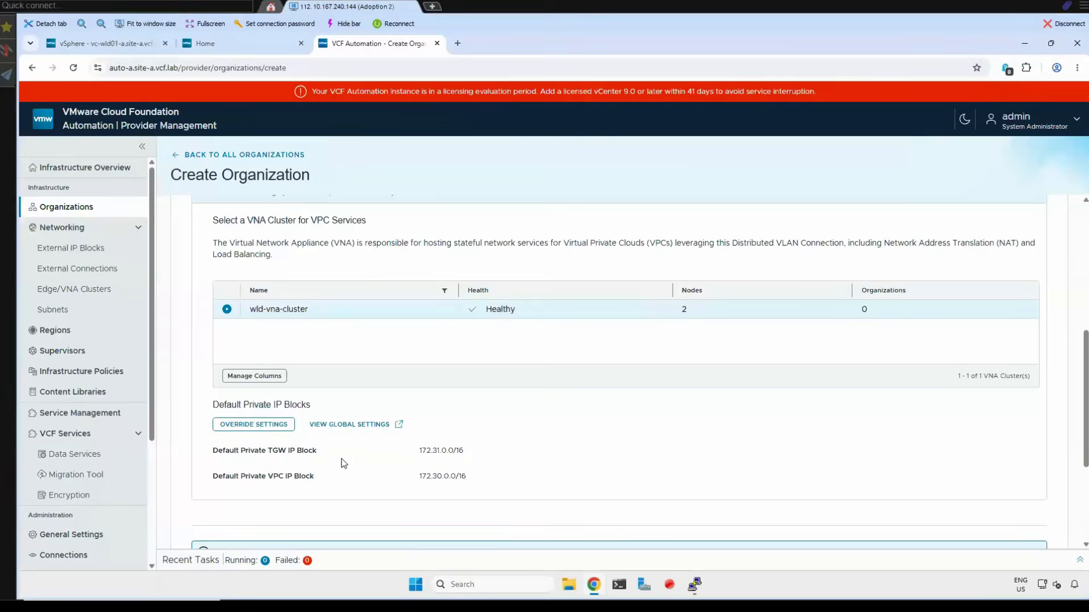
scroll(341, 464, "down", 3)
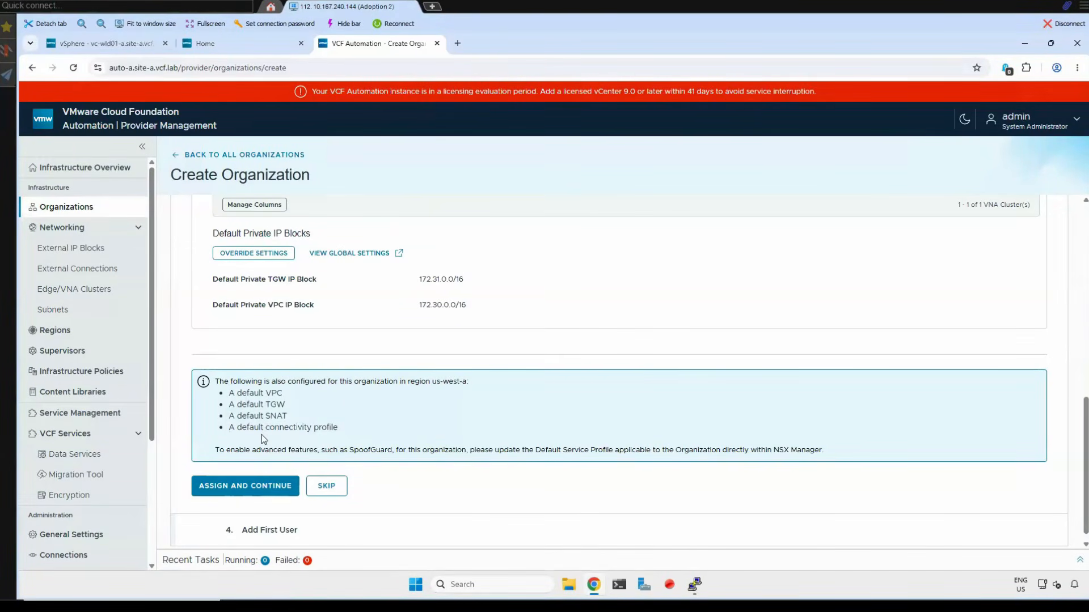
left_click(238, 491)
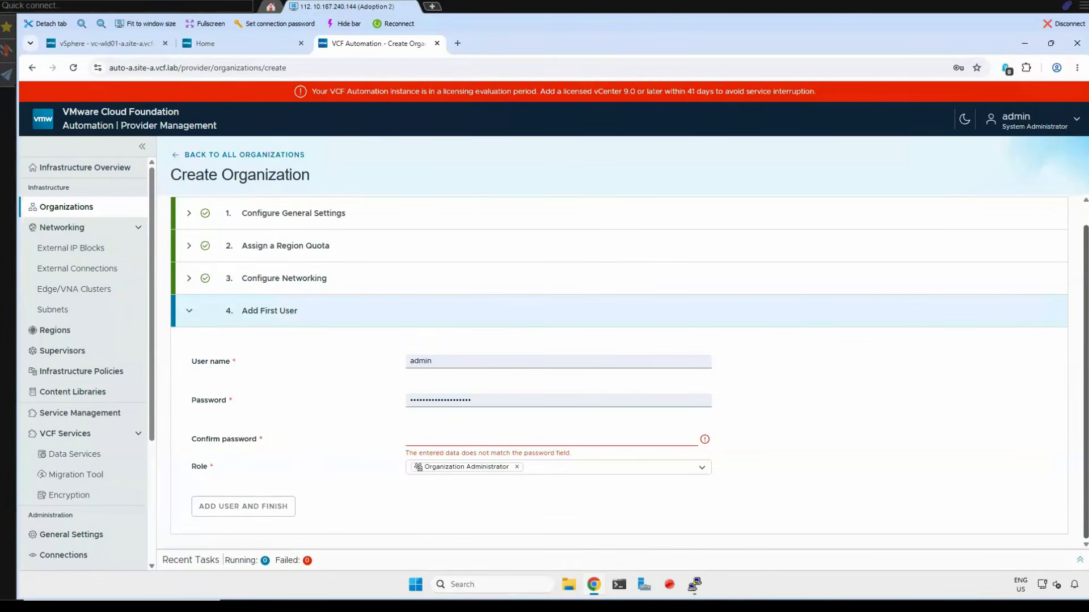
- Add the first user acme-admin with its password and confirmation, finish creating the organization, and save the login in the browser
double_click(451, 361)
type("acme-admin")
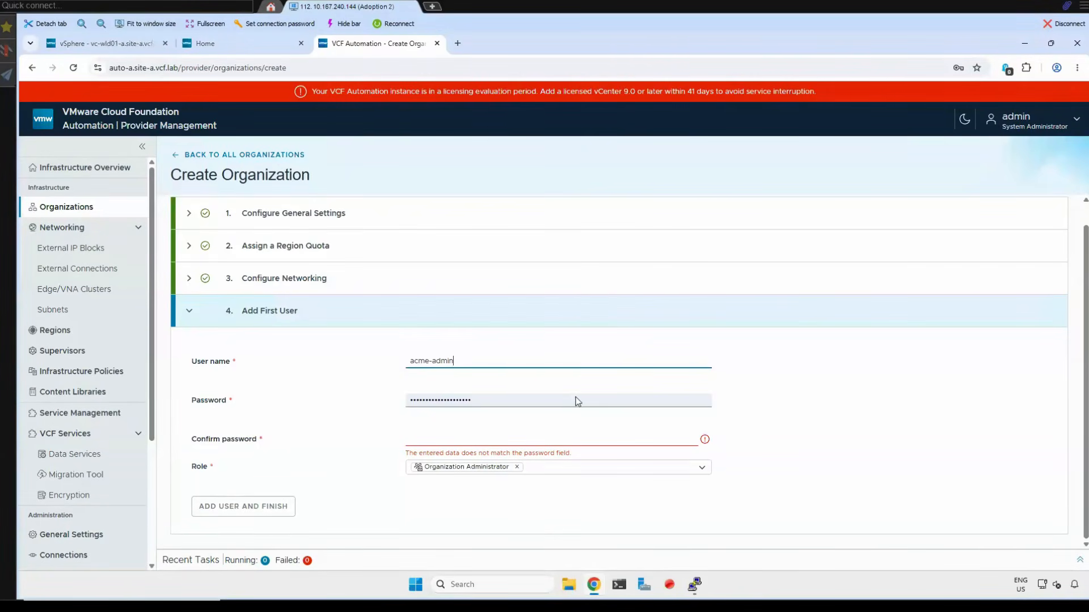
double_click(431, 400)
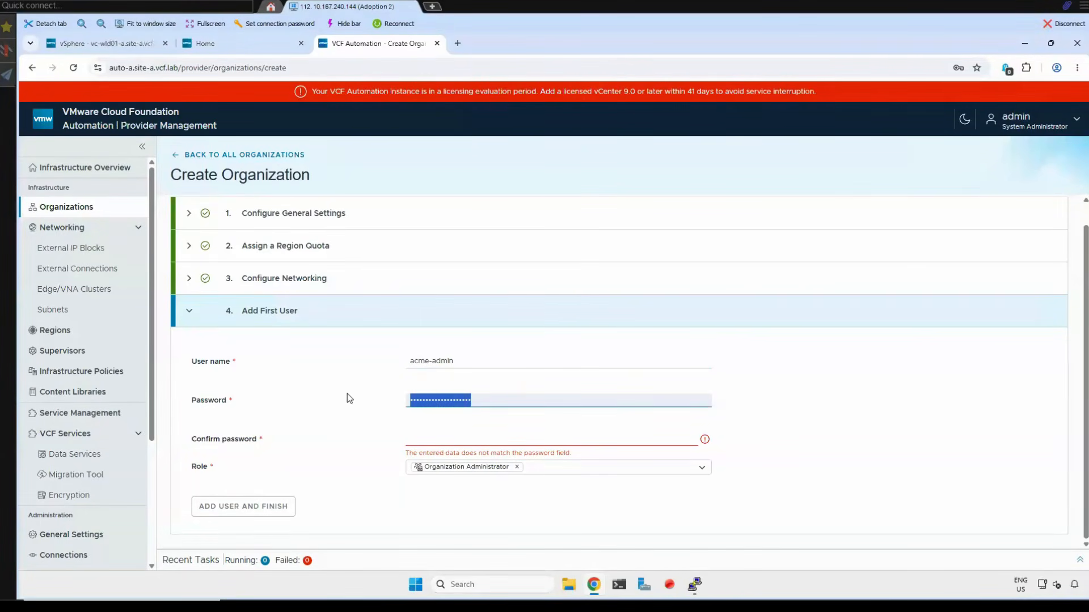
key("ctrl+v")
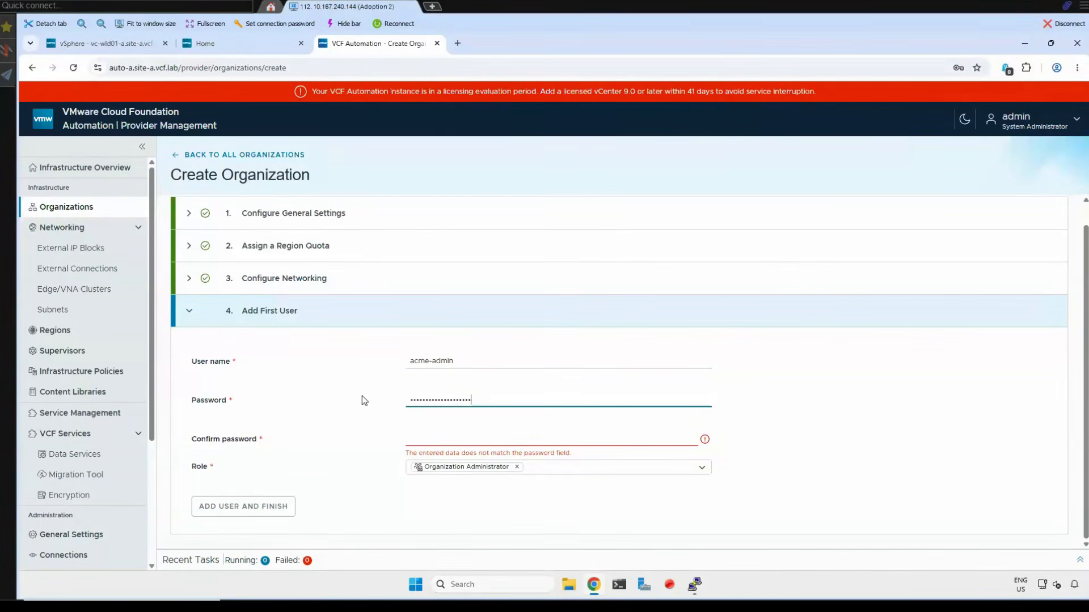
left_click(437, 436)
key("ctrl+v")
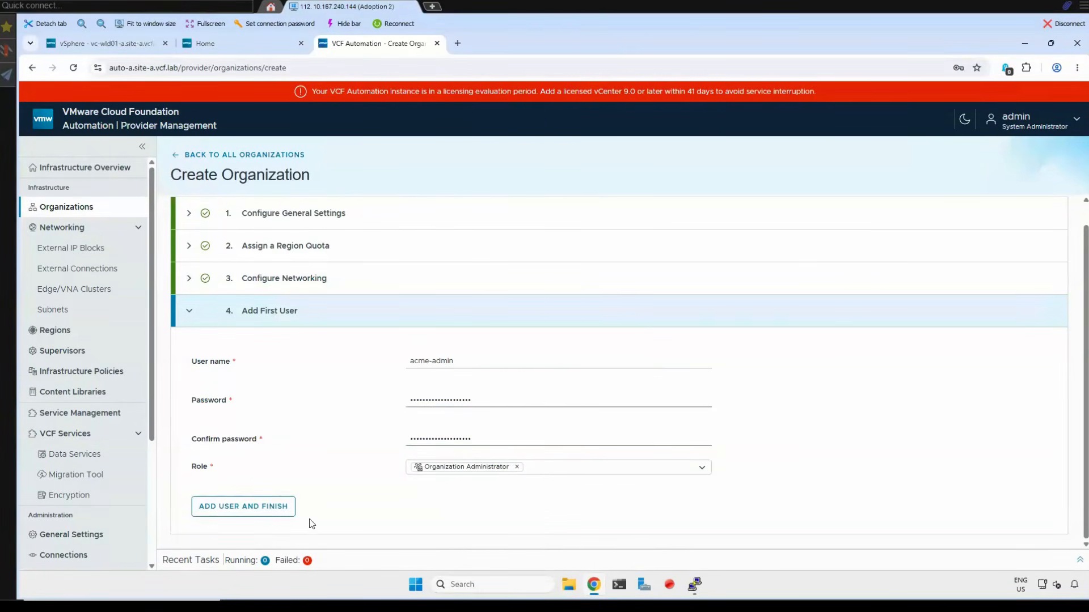
left_click(254, 509)
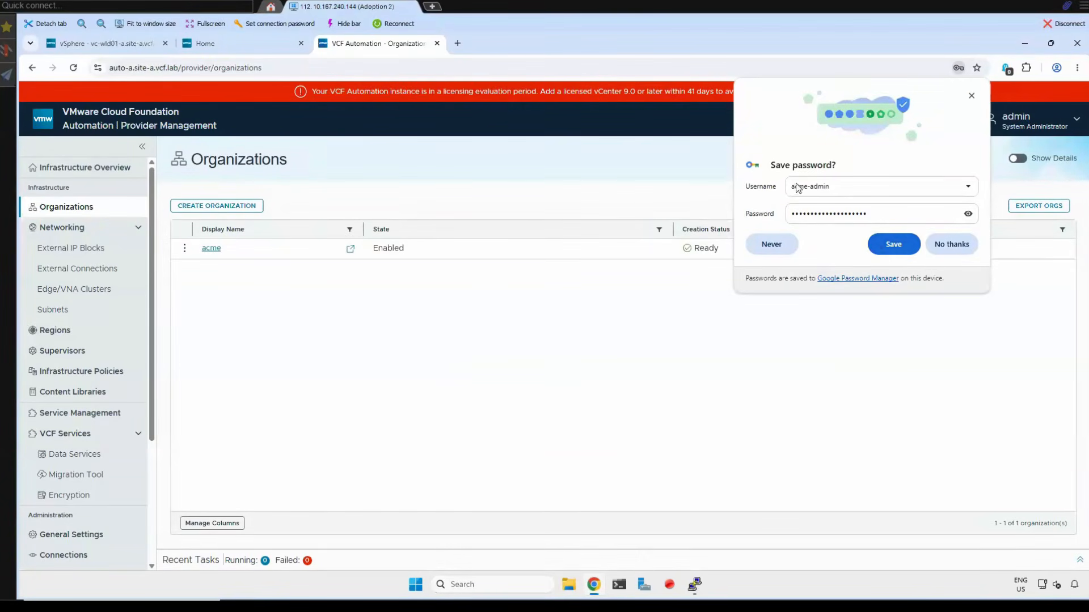
left_click(889, 253)
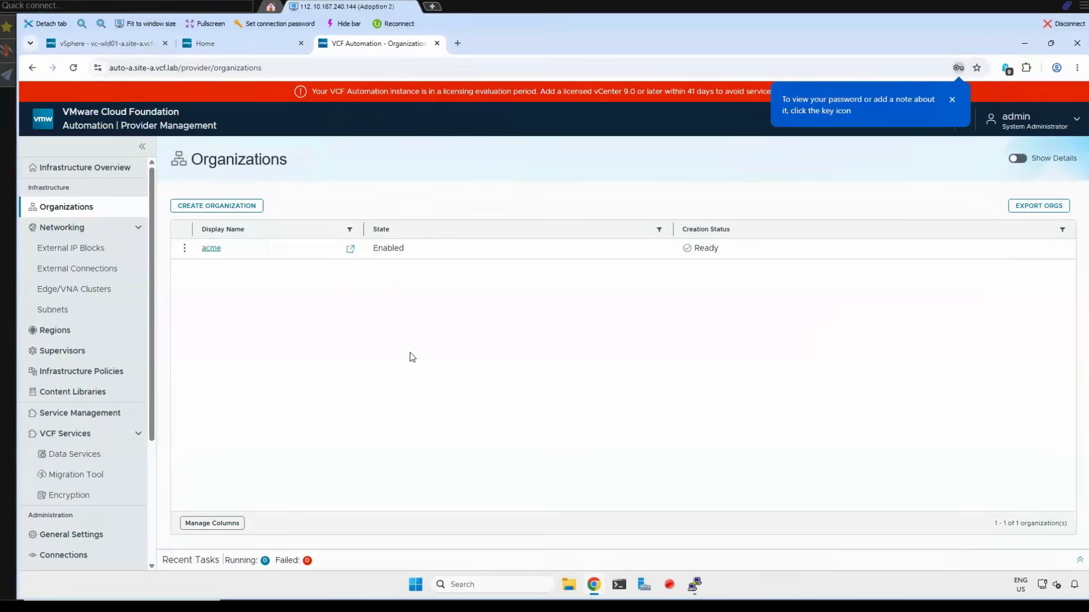
- Check the progress of the Get Started steps on the infrastructure overview
left_click(98, 169)
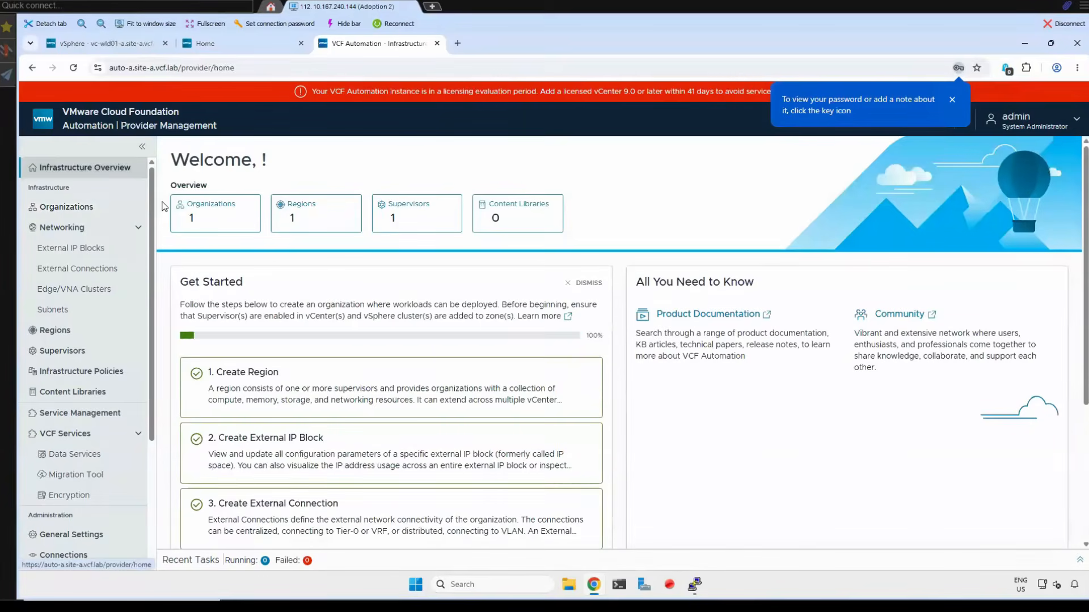
scroll(400, 398, "down", 1)
scroll(400, 399, "down", 2)
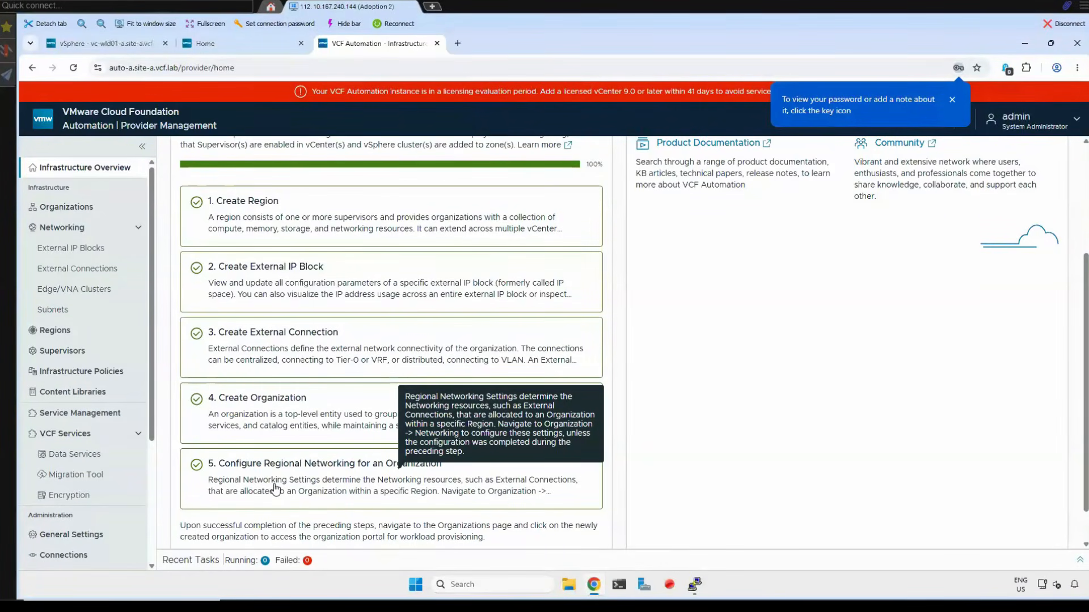
- Open the acme organization and review its region quota, networking, first user and settings
left_click(72, 212)
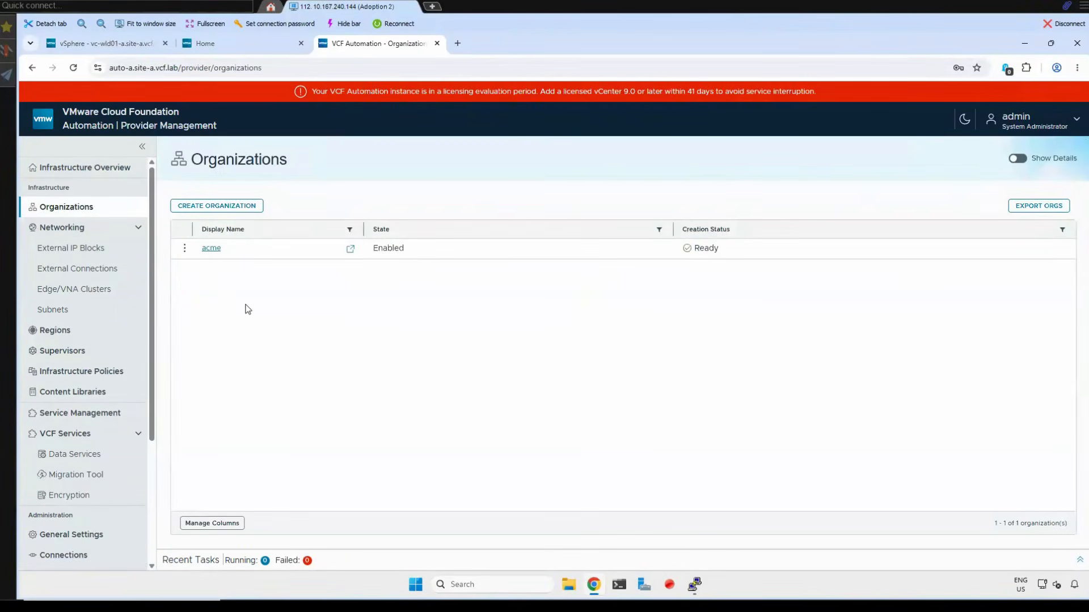
left_click(212, 249)
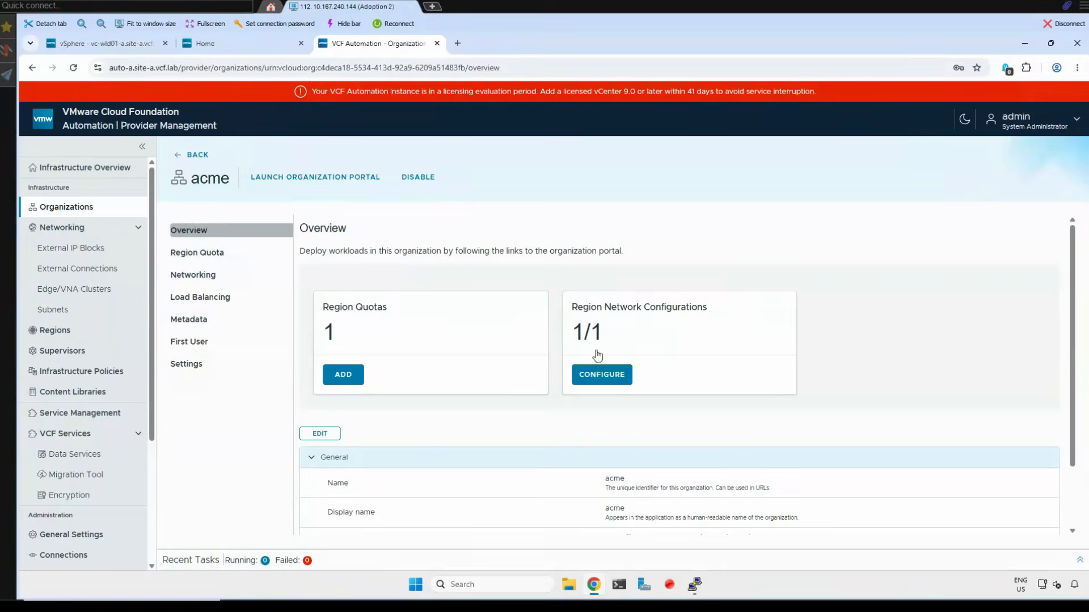
left_click(212, 255)
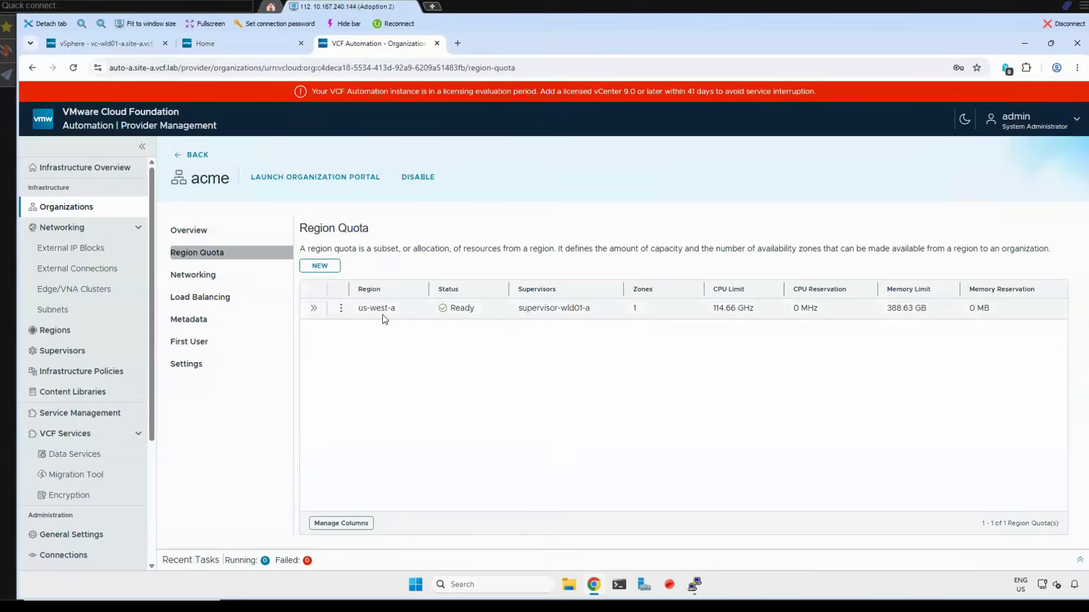
left_click(194, 275)
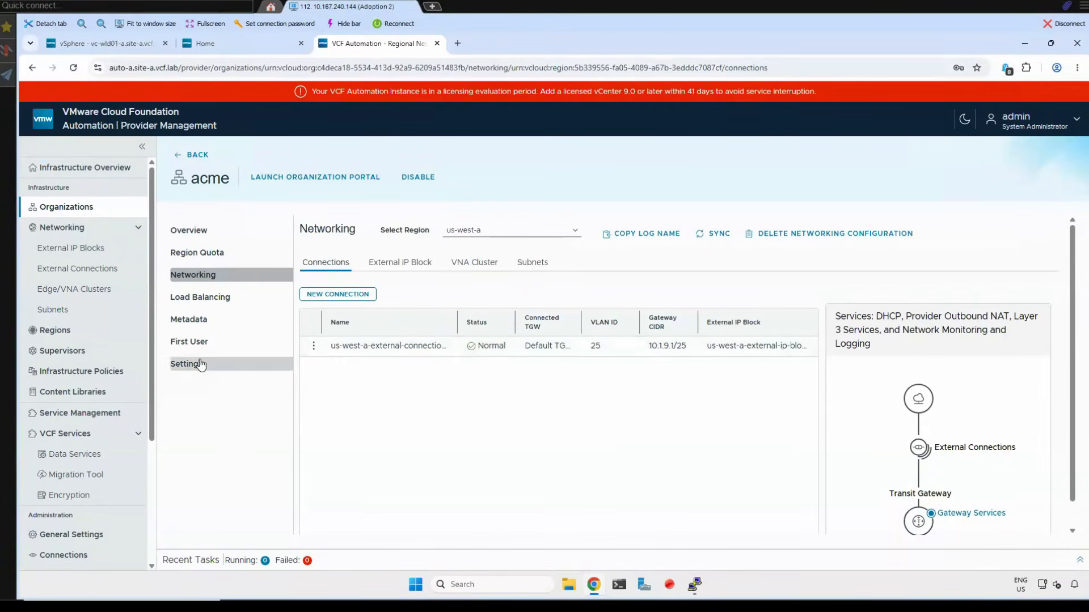
left_click(189, 342)
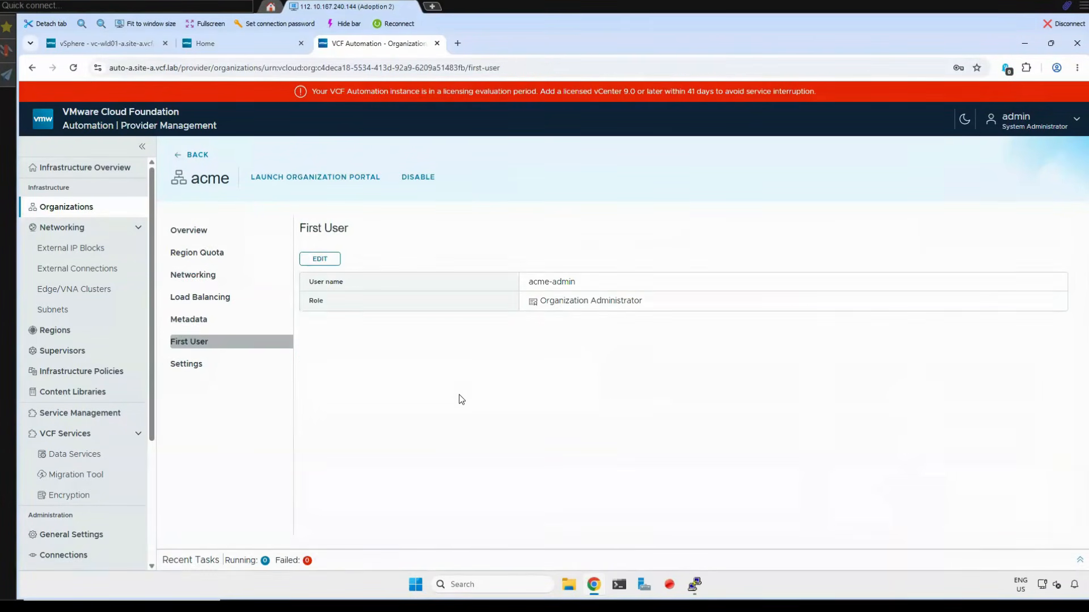
left_click(181, 364)
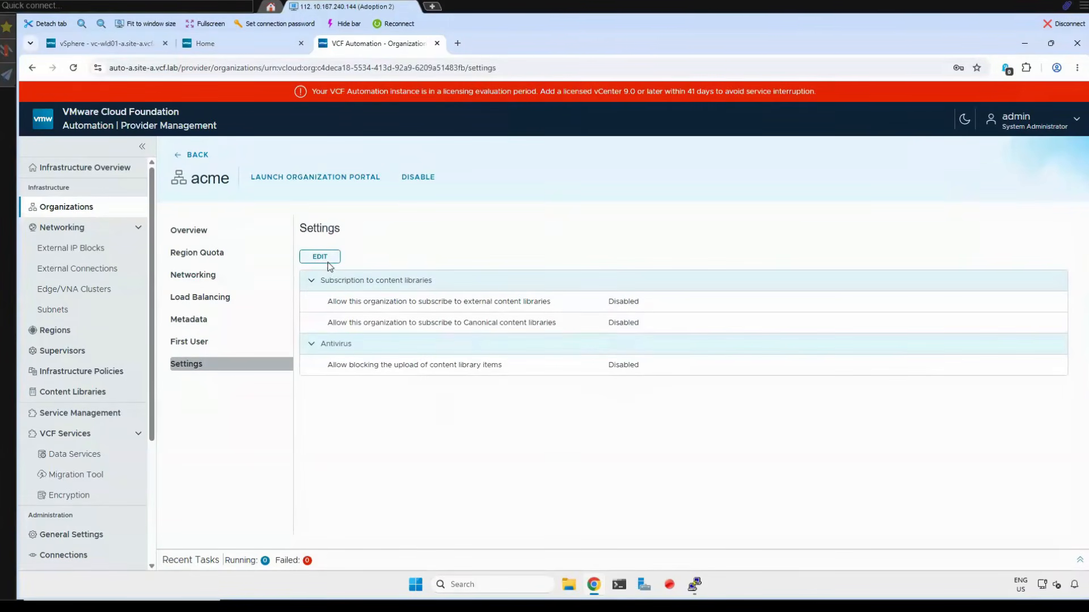
- Allow the acme organization to subscribe to external and Canonical content libraries and save the settings
left_click(321, 259)
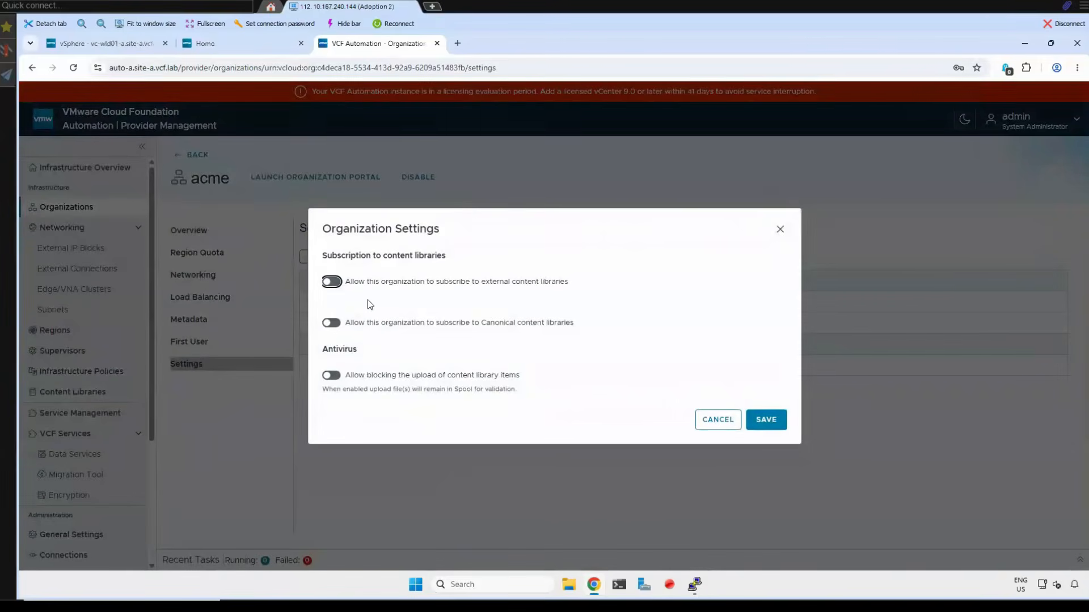
left_click(336, 283)
left_click(331, 324)
left_click(767, 420)
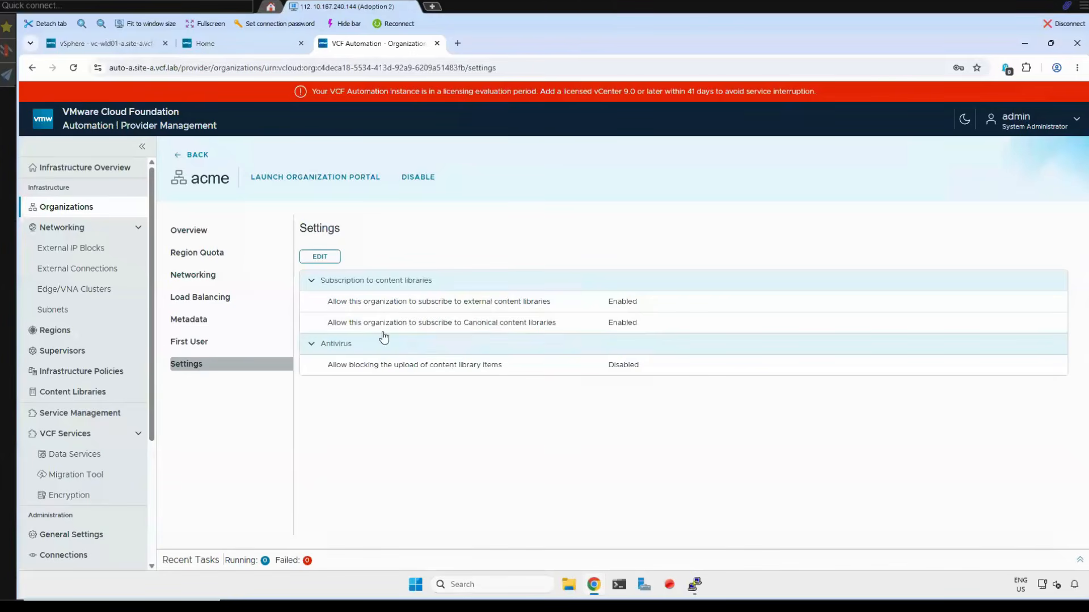
- Edit the z-wld01-a zone reservation in acme's us-west-a region quota, setting the CPU unit to GHz and the memory unit to GB
left_click(210, 253)
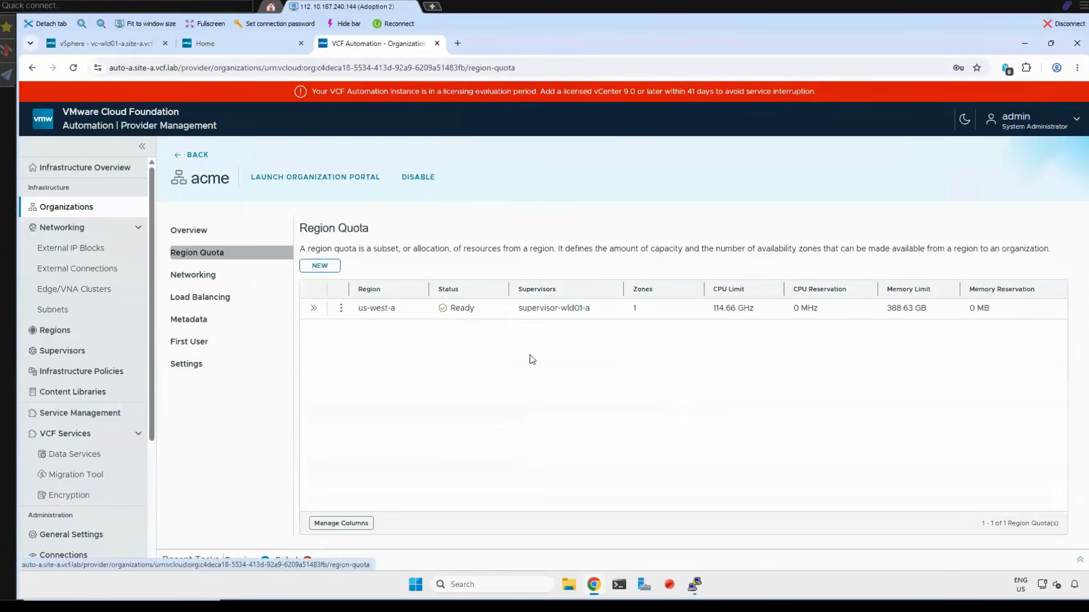
left_click(315, 310)
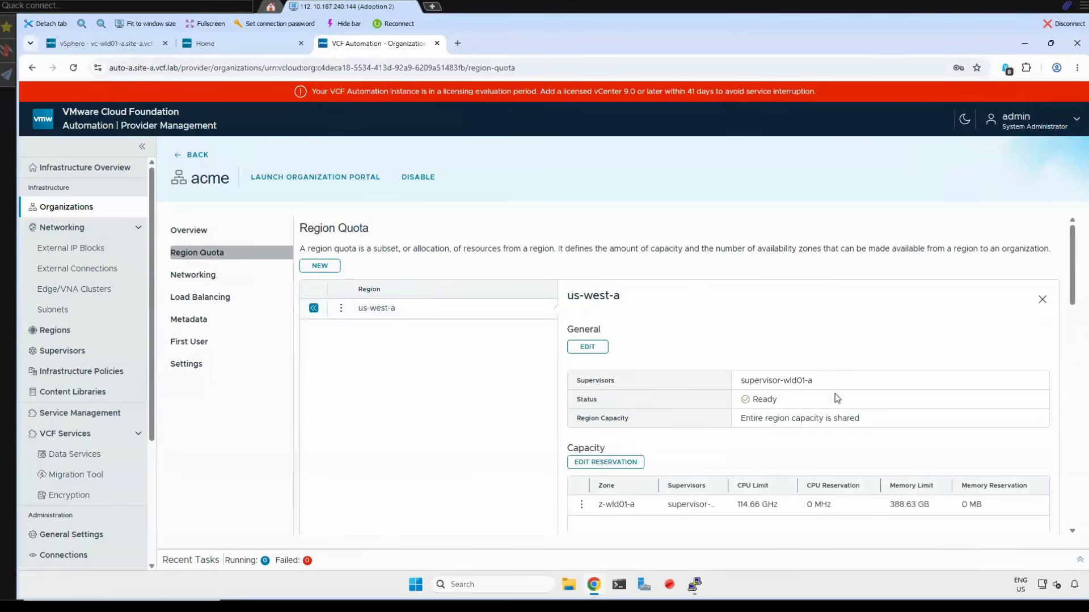
scroll(834, 396, "down", 3)
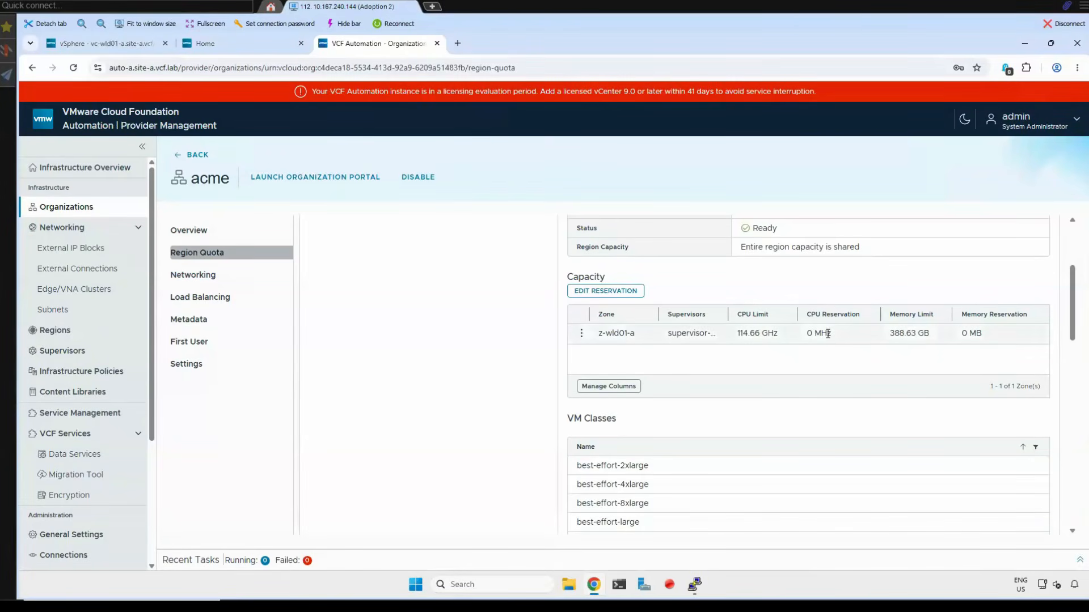
left_click(581, 334)
left_click(601, 352)
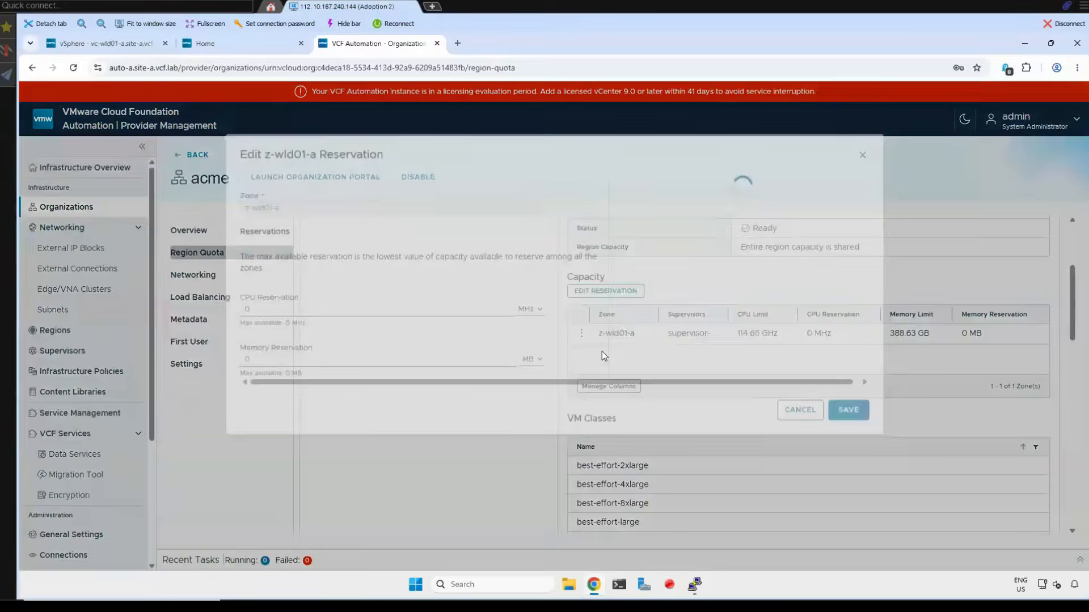
left_click(530, 351)
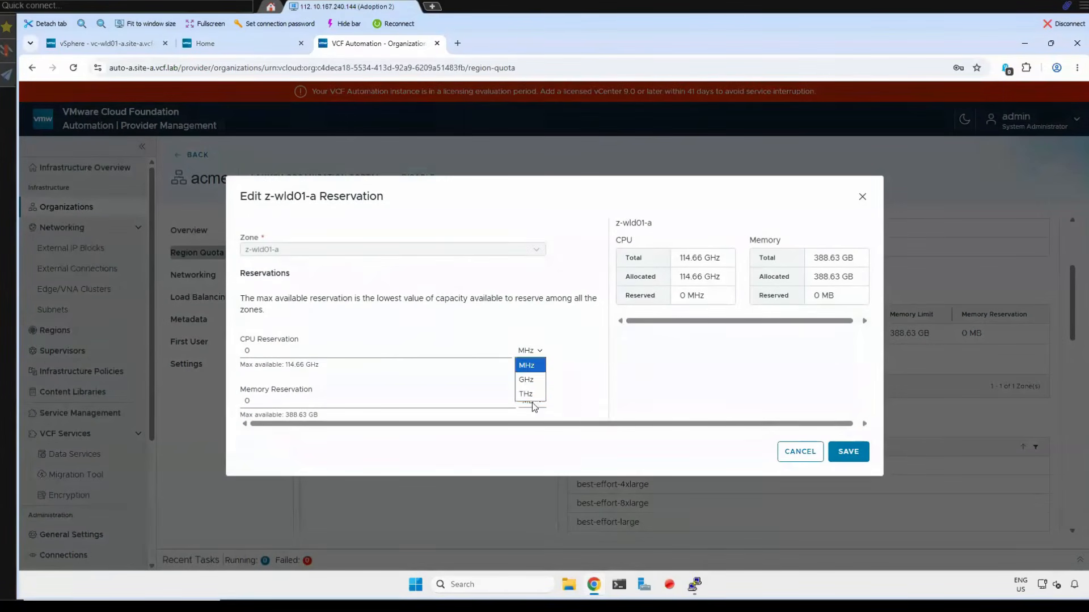
left_click(533, 400)
left_click(533, 402)
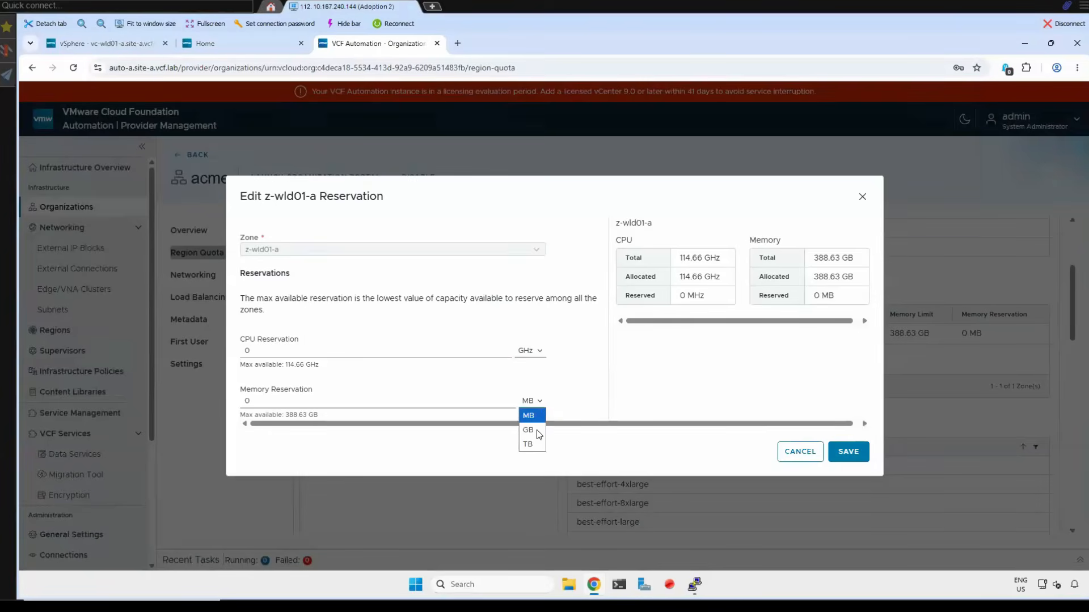
left_click(539, 434)
- Reserve 10 GHz of CPU and 10 GB of memory for the z-wld01-a zone and save the reservation
left_click(311, 351)
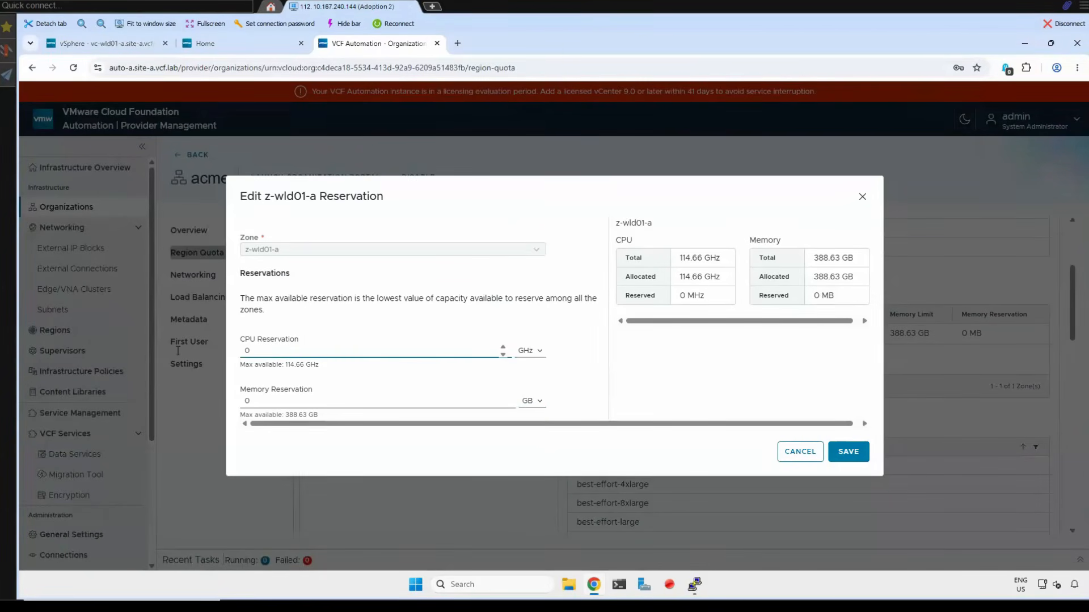
key("ctrl+a")
type("10")
left_click(274, 404)
key("ctrl+a")
type("10")
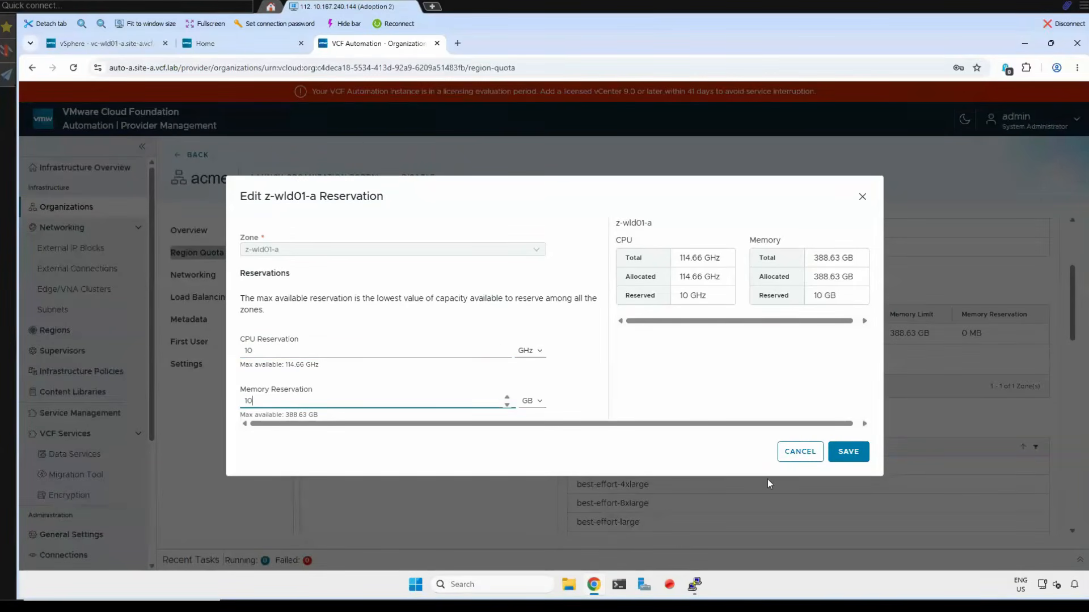
left_click(851, 460)
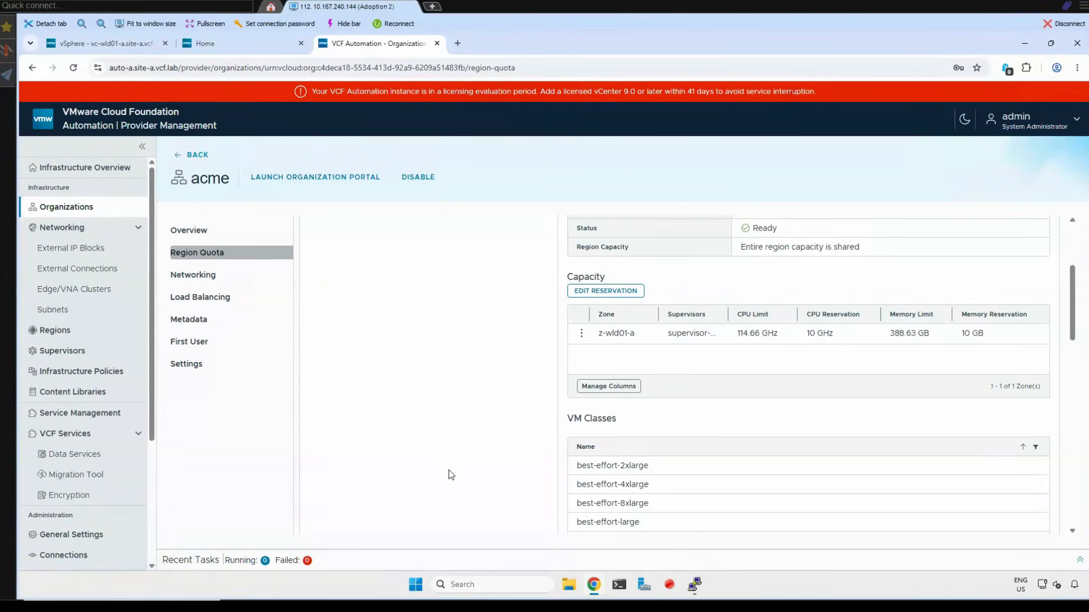
mouse_move(347, 596)
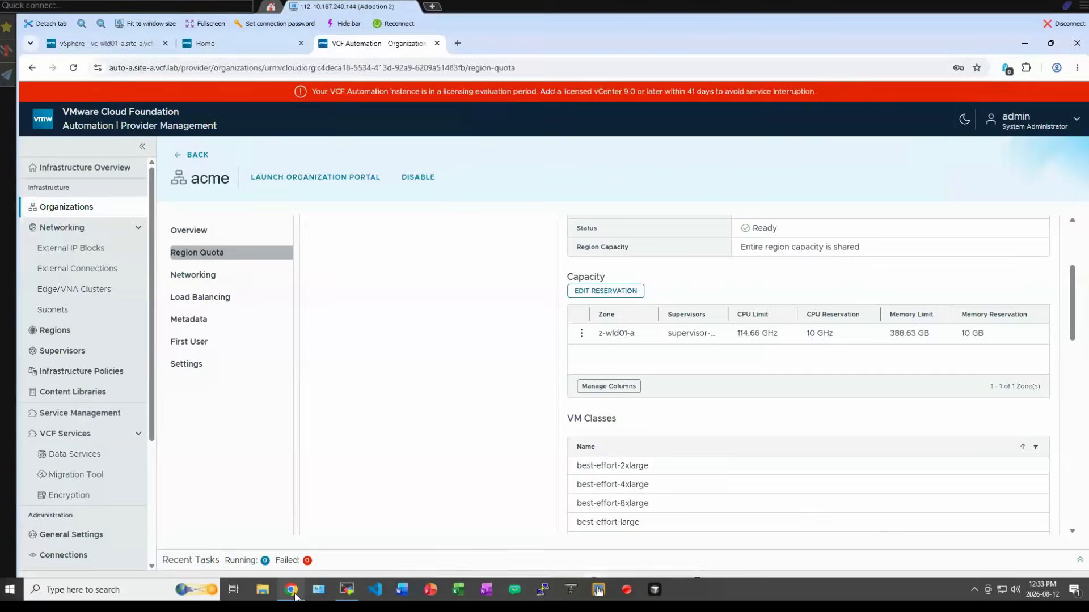
left_click(296, 595)
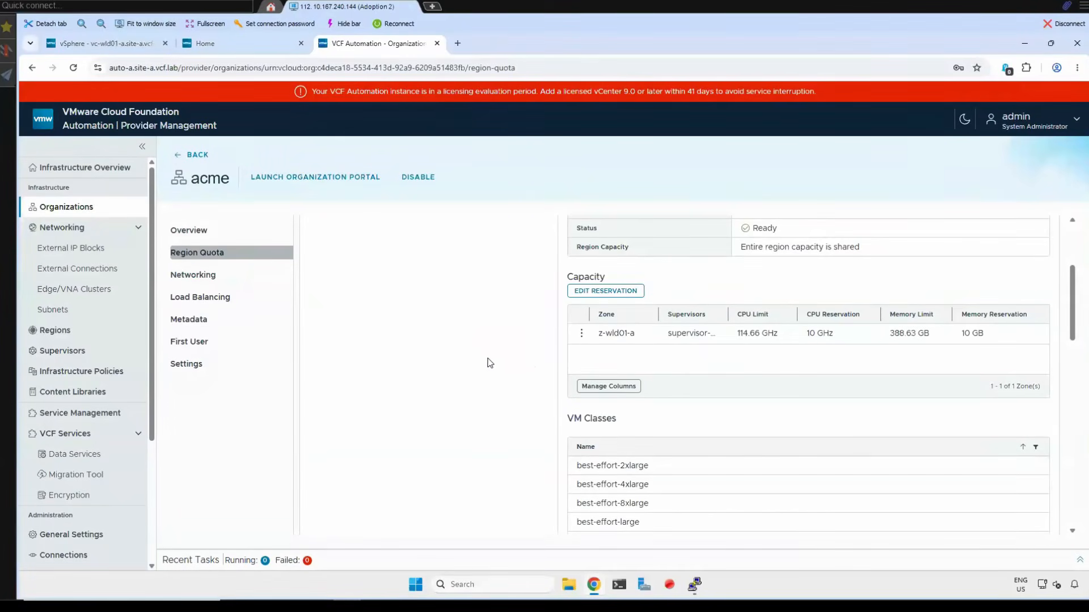
- Check which subnets can be shared with acme in its us-west-a networking, and close the sharing dialog without sharing
left_click(192, 277)
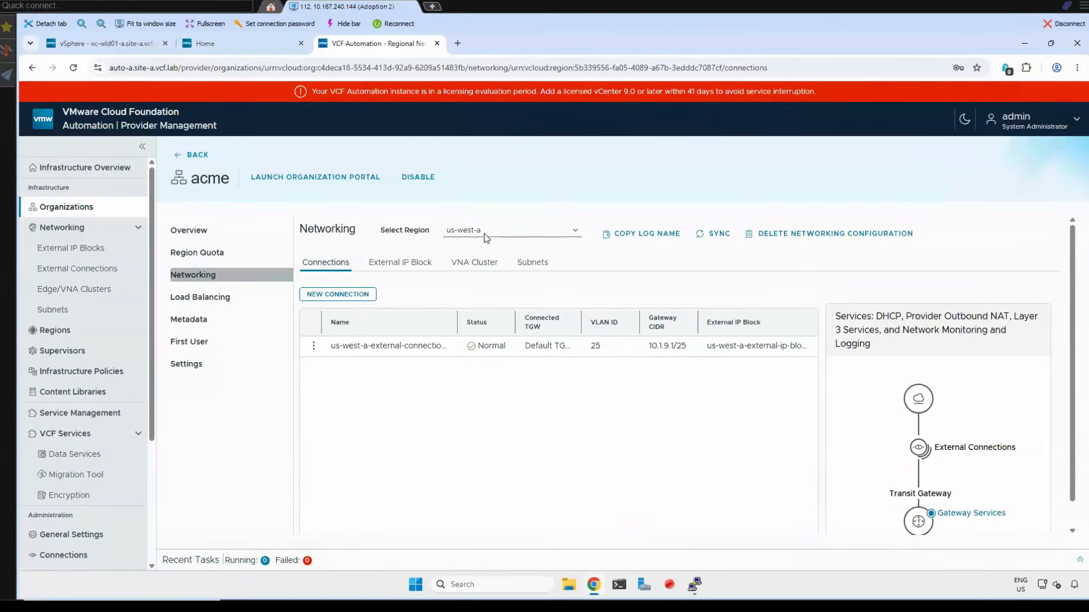
left_click(536, 266)
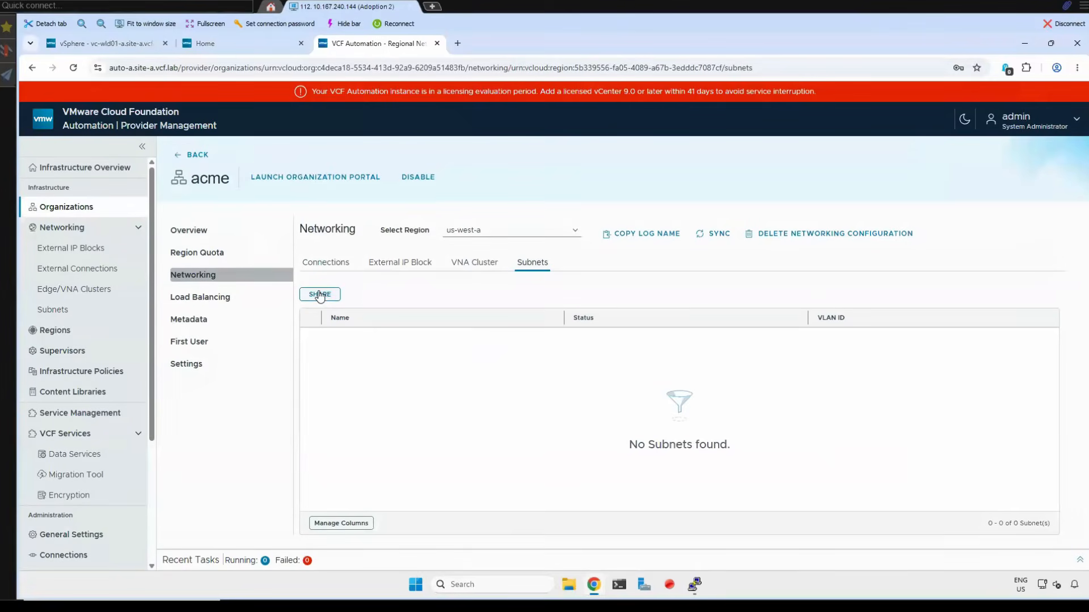
left_click(321, 295)
left_click(718, 435)
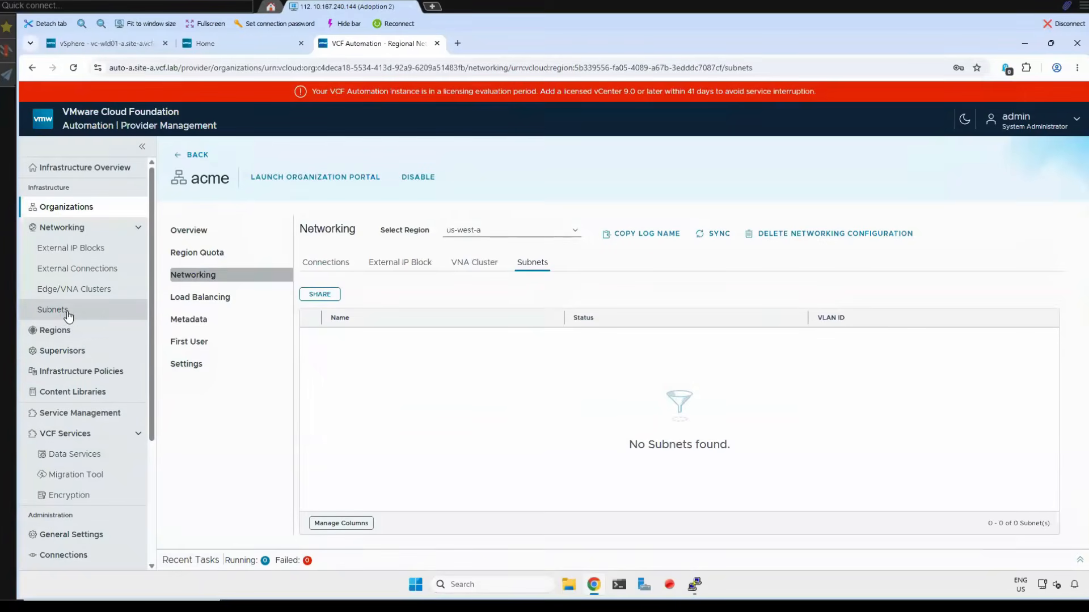
- Start a new provider subnet named vlan-27 in the us-west-a region and continue to the subnet details
left_click(63, 317)
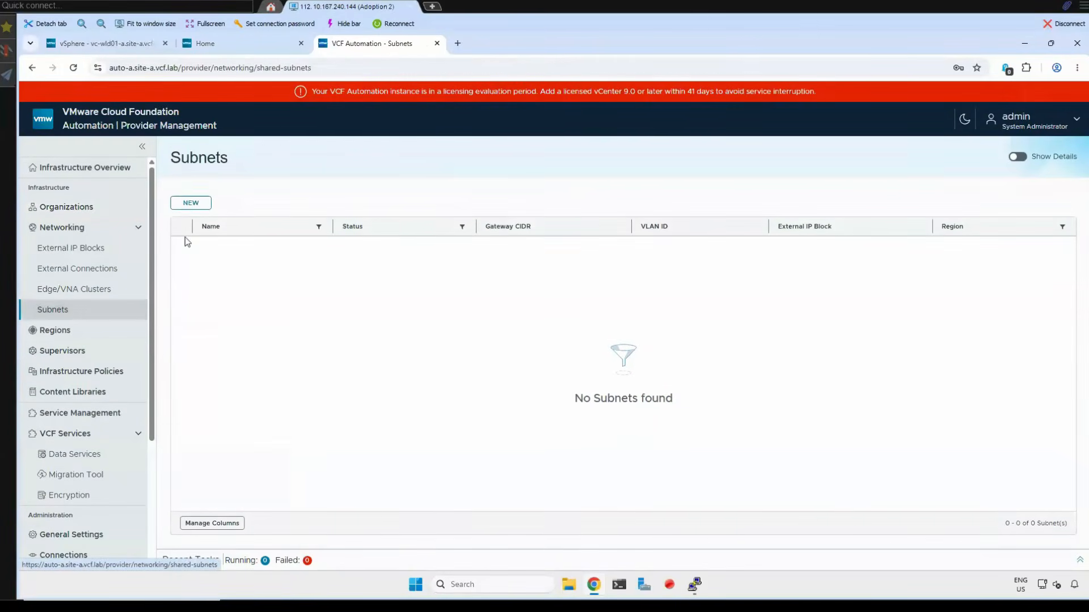
left_click(198, 205)
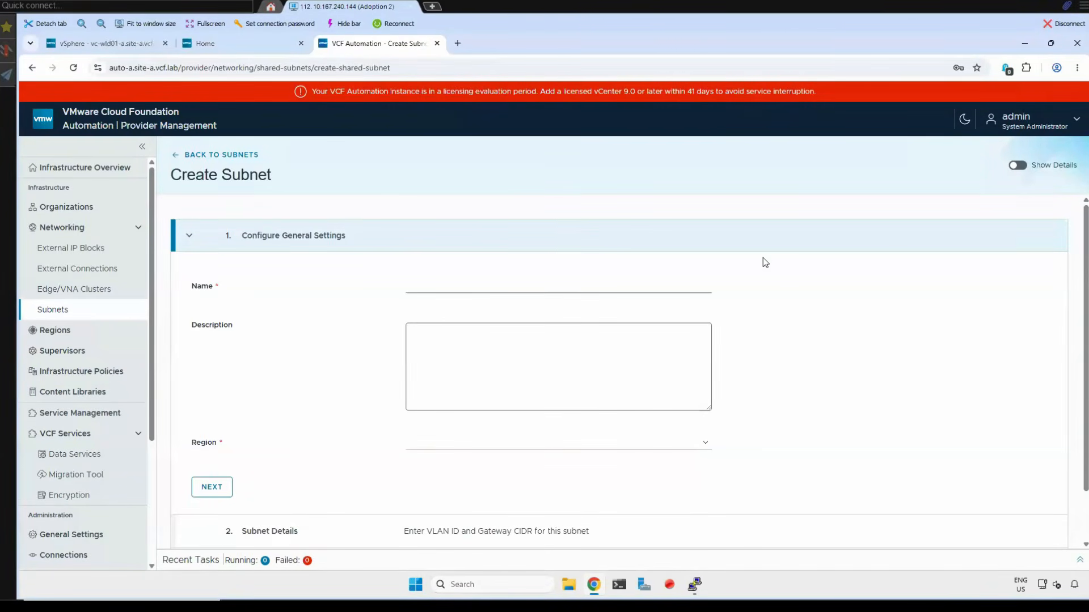
left_click(451, 289)
type("vlan-27")
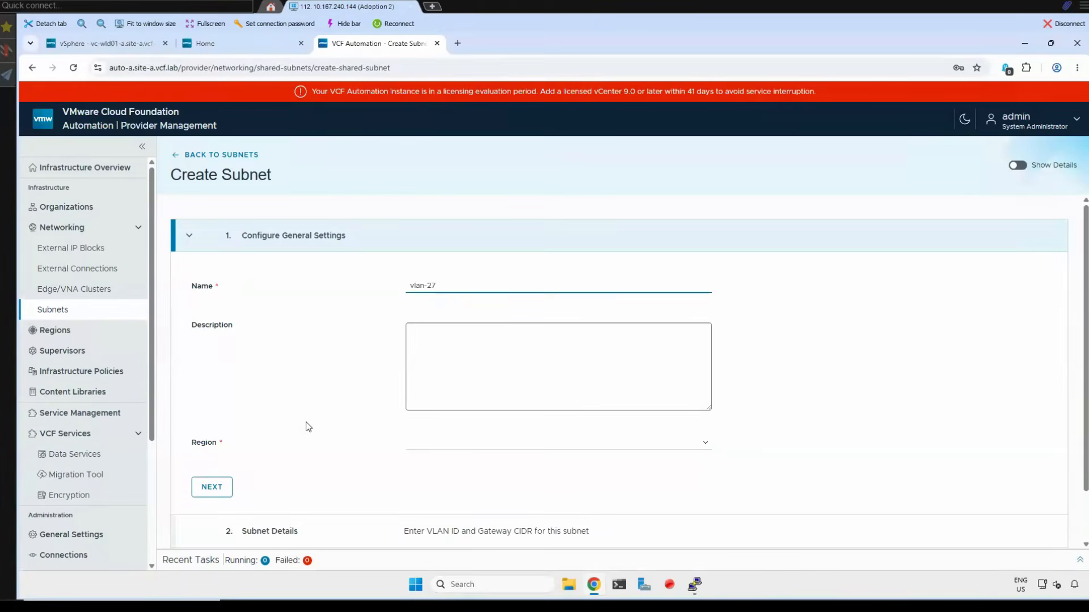
left_click(705, 448)
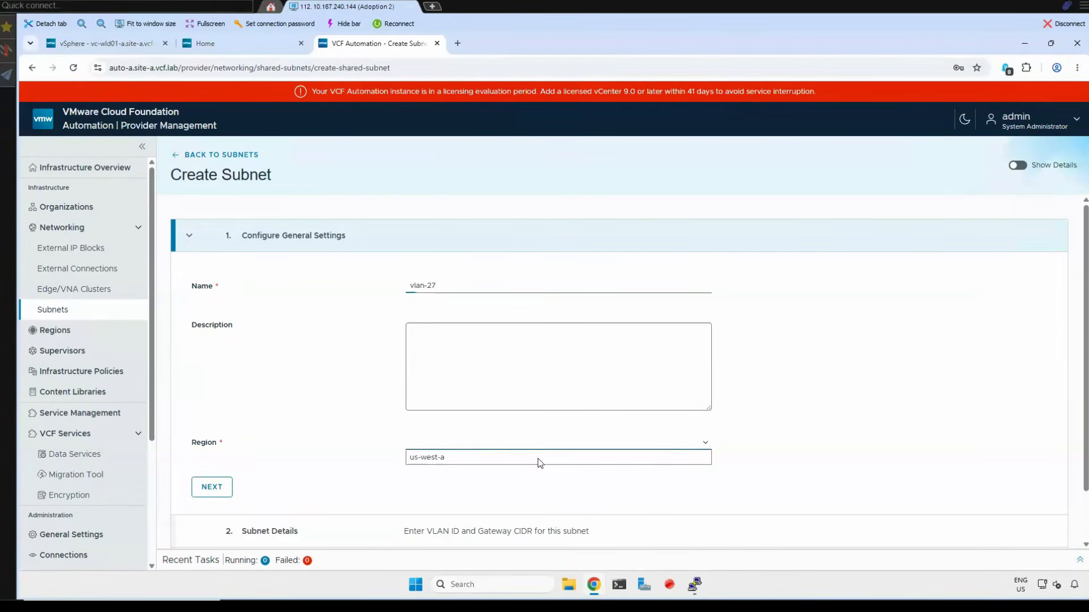
left_click(432, 461)
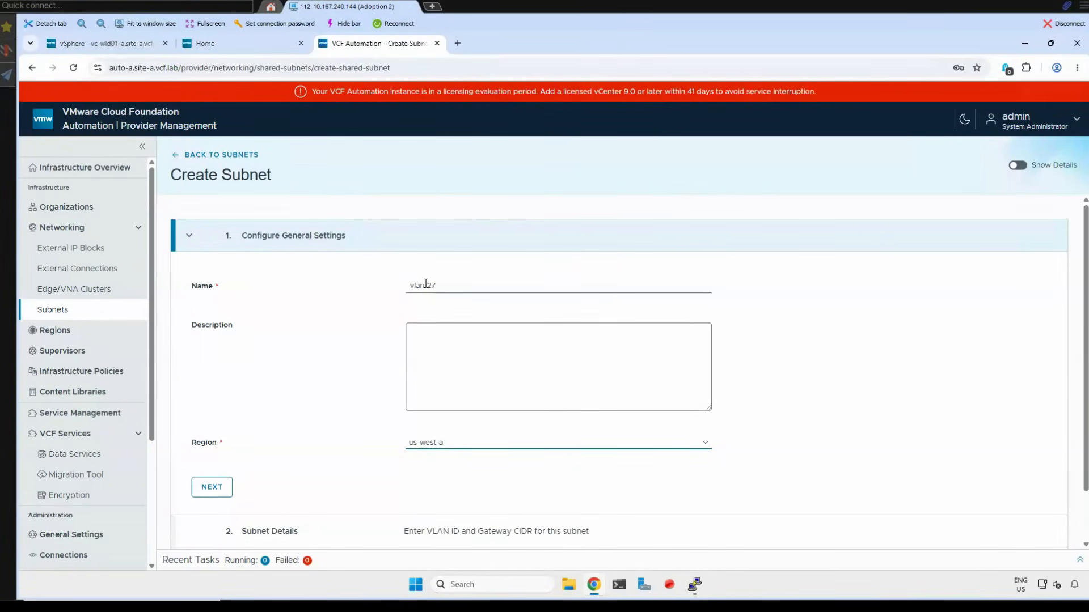
left_click(221, 488)
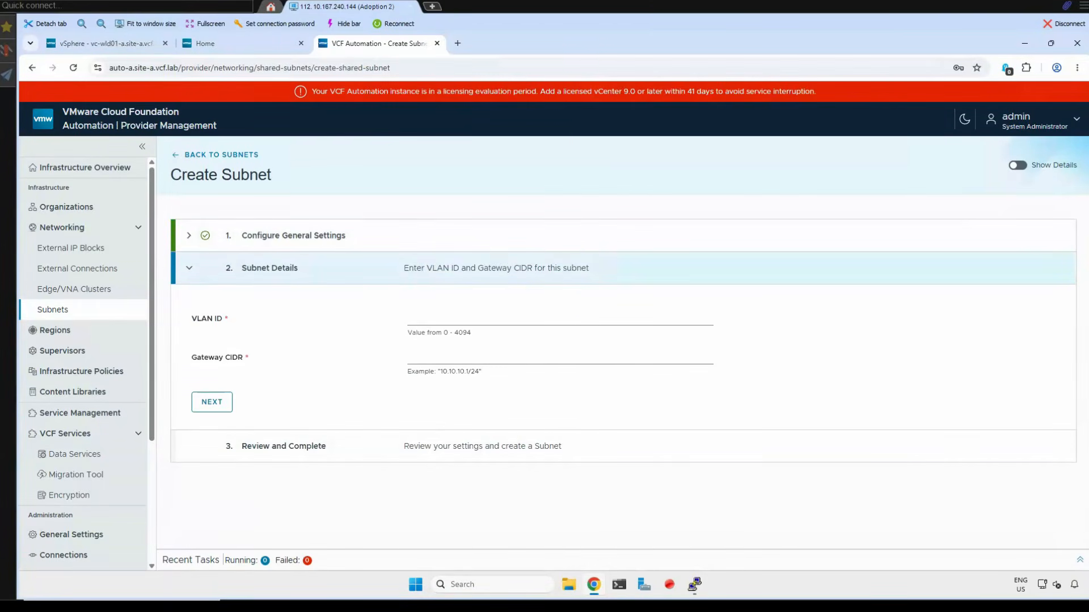
- Give the subnet VLAN ID 27 and gateway CIDR 10.1.10.1/25, review the summary and create it
left_click(432, 316)
type("2")
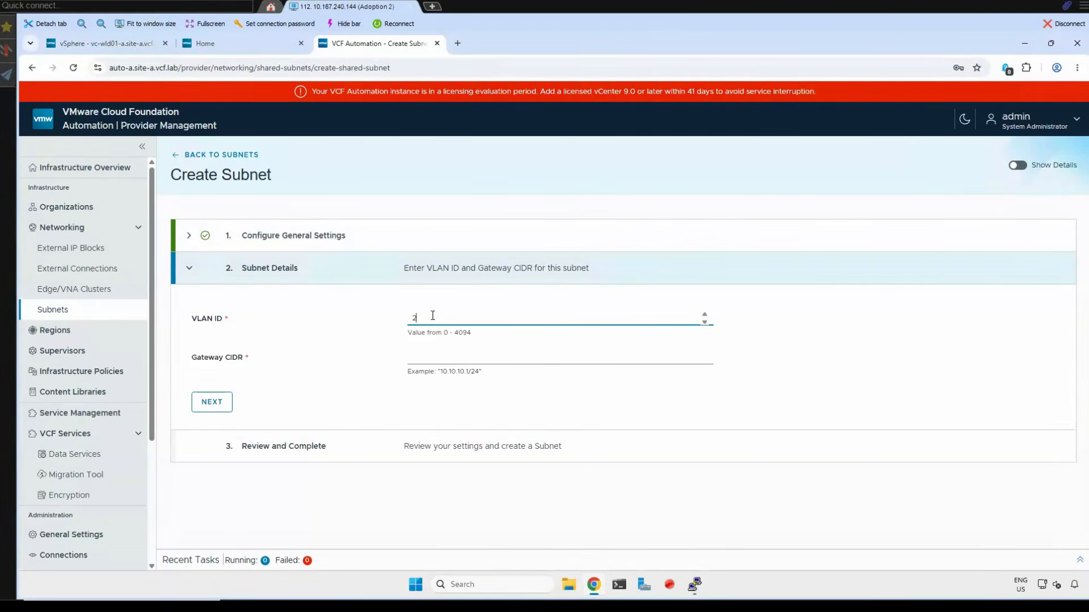
type("7")
left_click(422, 359)
type("10.1.10.1/25")
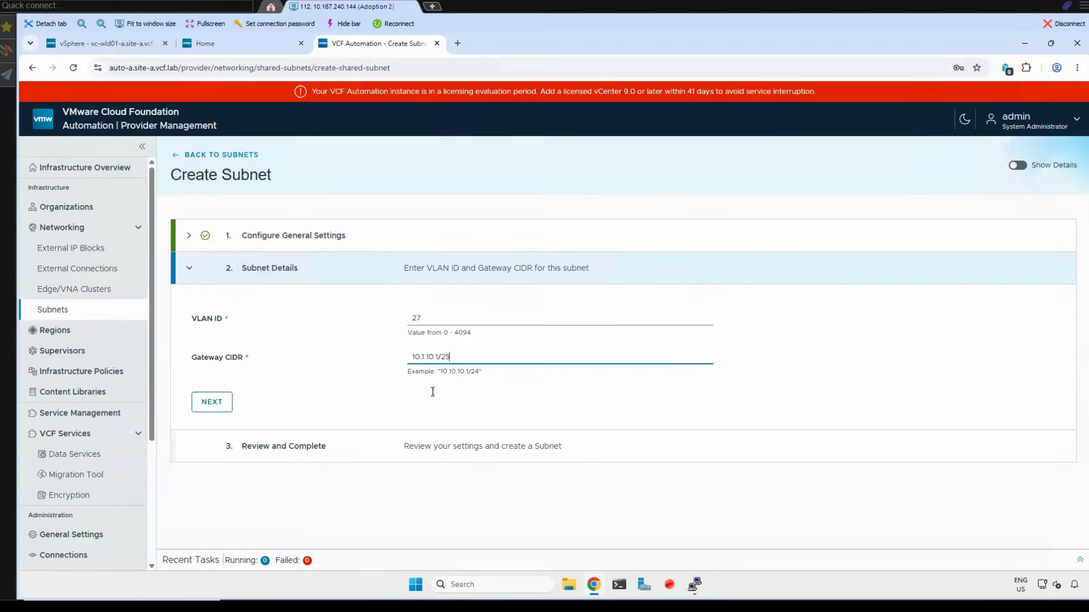
left_click(431, 392)
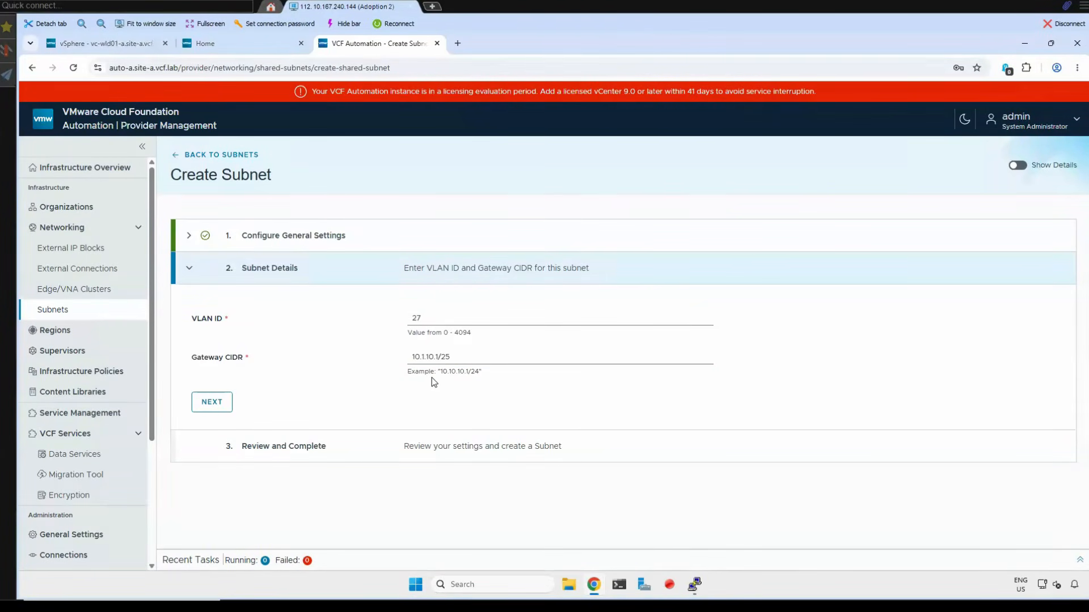
left_click(213, 403)
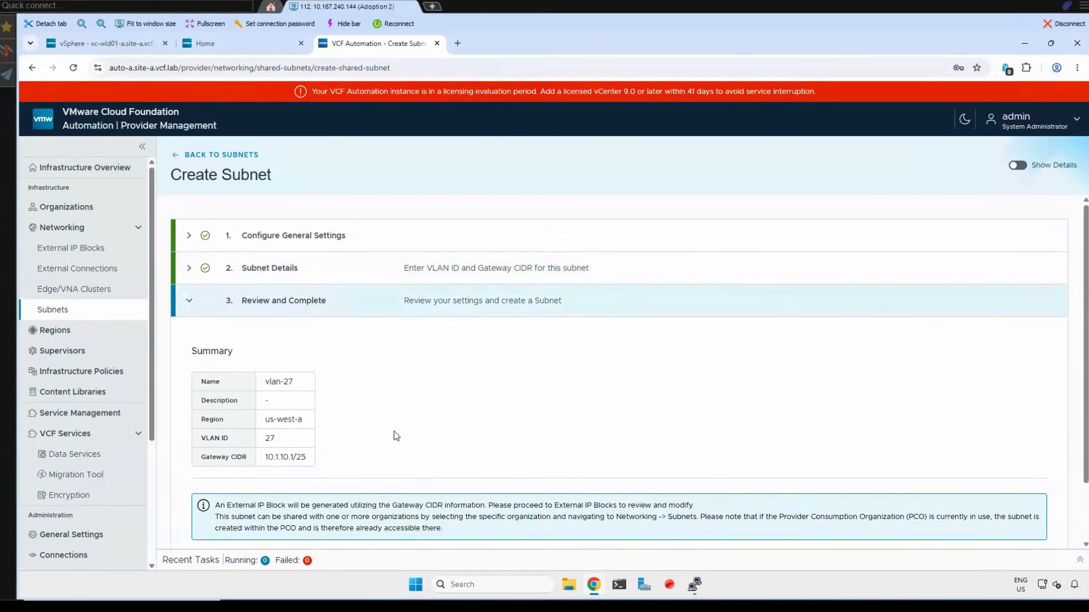
scroll(264, 491, "down", 2)
left_click(214, 494)
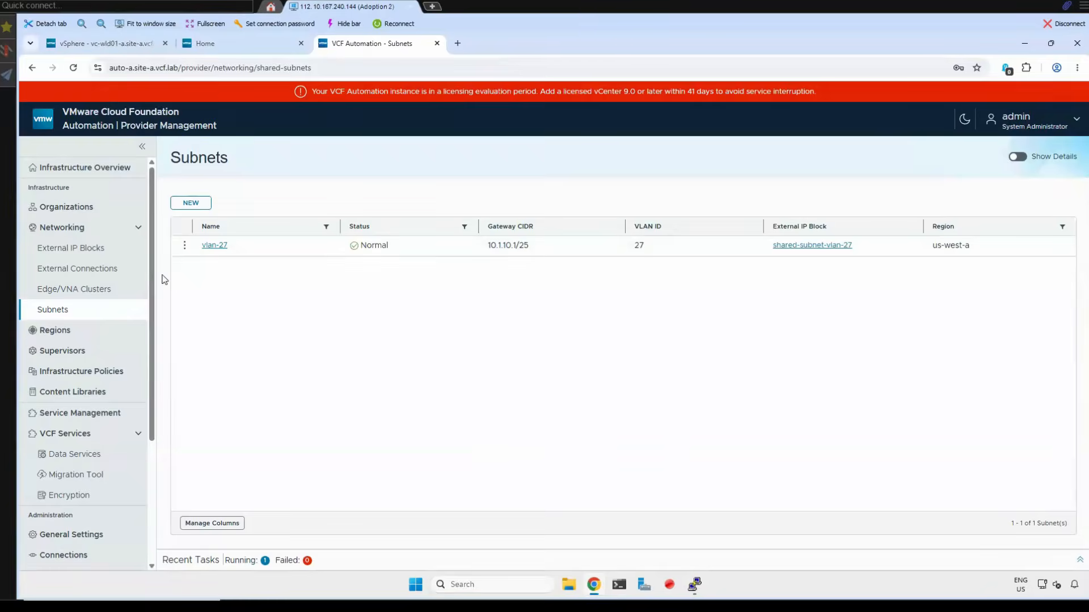
- Review the external IP block and the distributed VLAN connection generated for the vlan-27 subnet
left_click(68, 249)
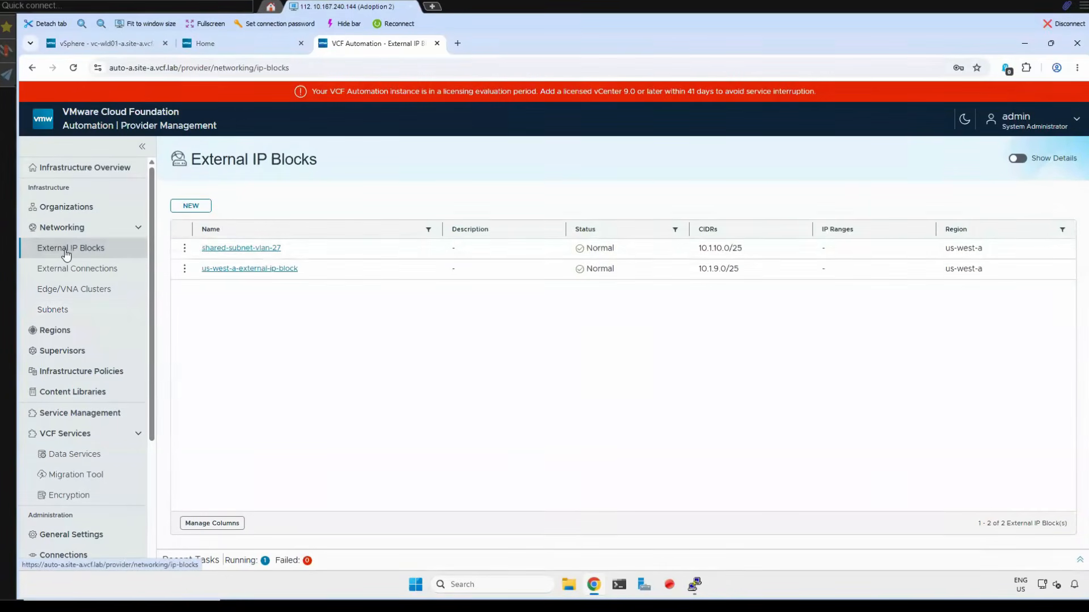
left_click_drag(762, 248, 702, 249)
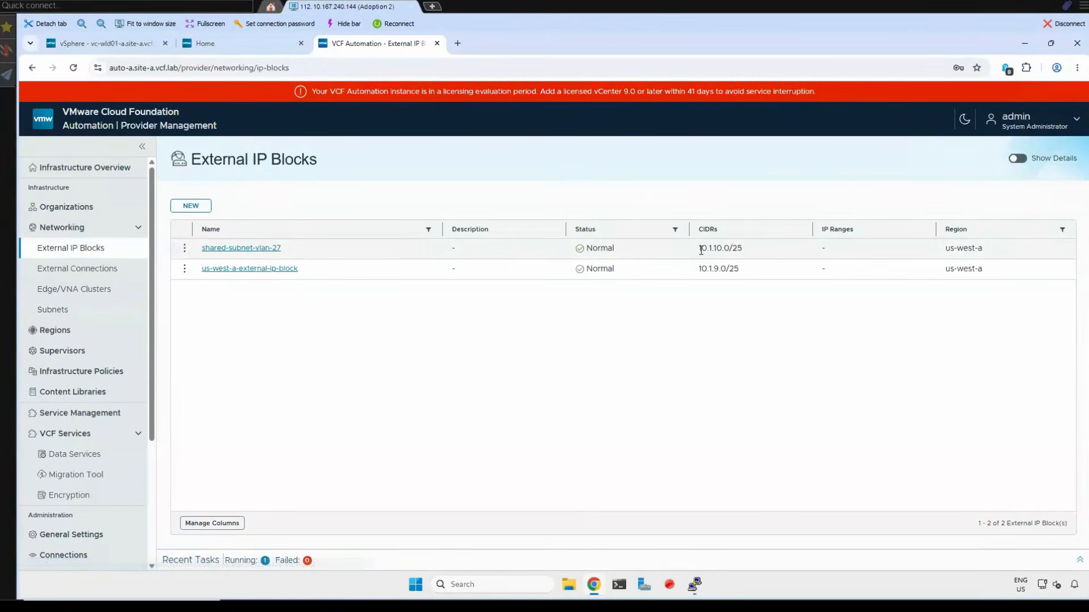
left_click(85, 268)
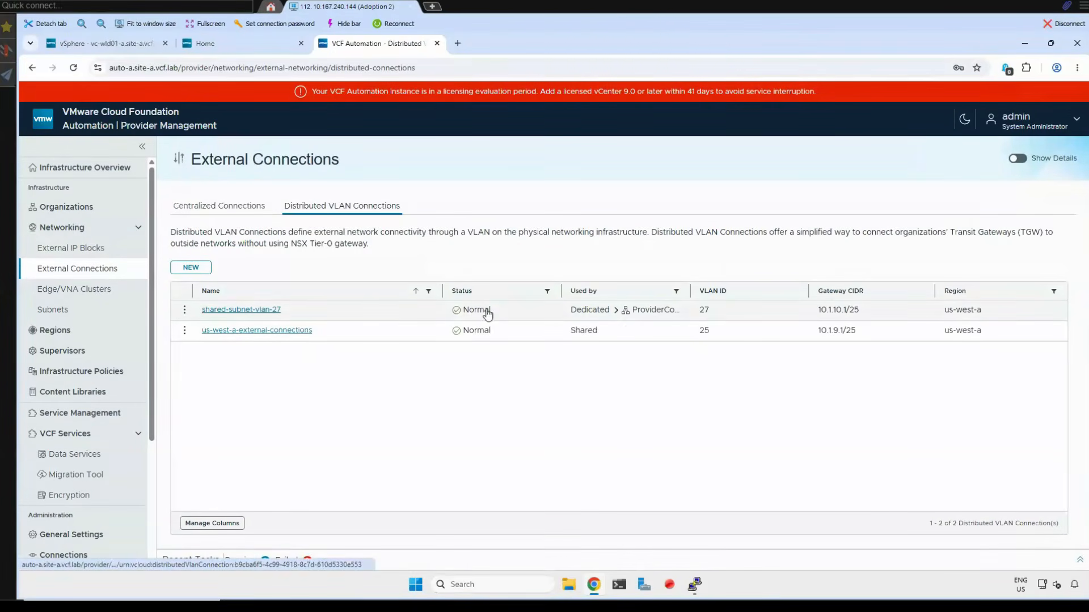
left_click_drag(737, 315, 683, 335)
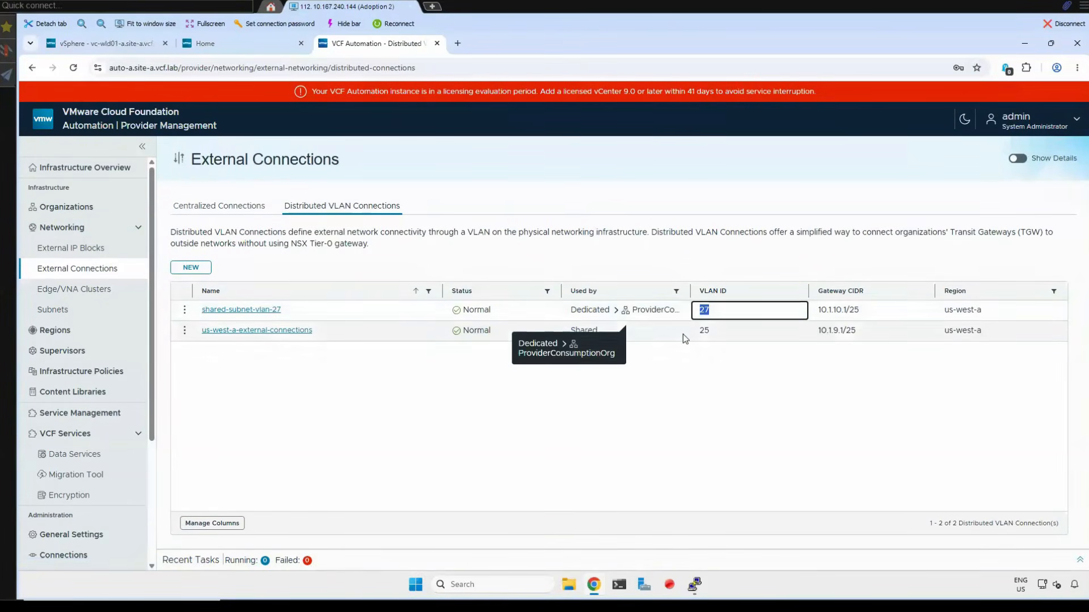
- Share the vlan-27 subnet with the acme organization in its us-west-a networking
left_click(56, 205)
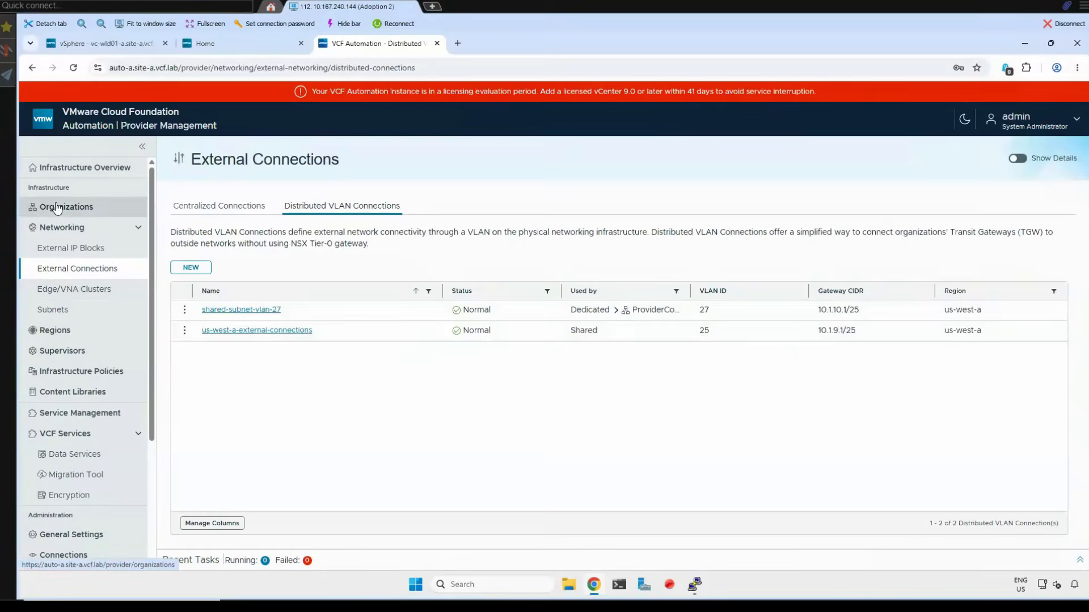
left_click(212, 248)
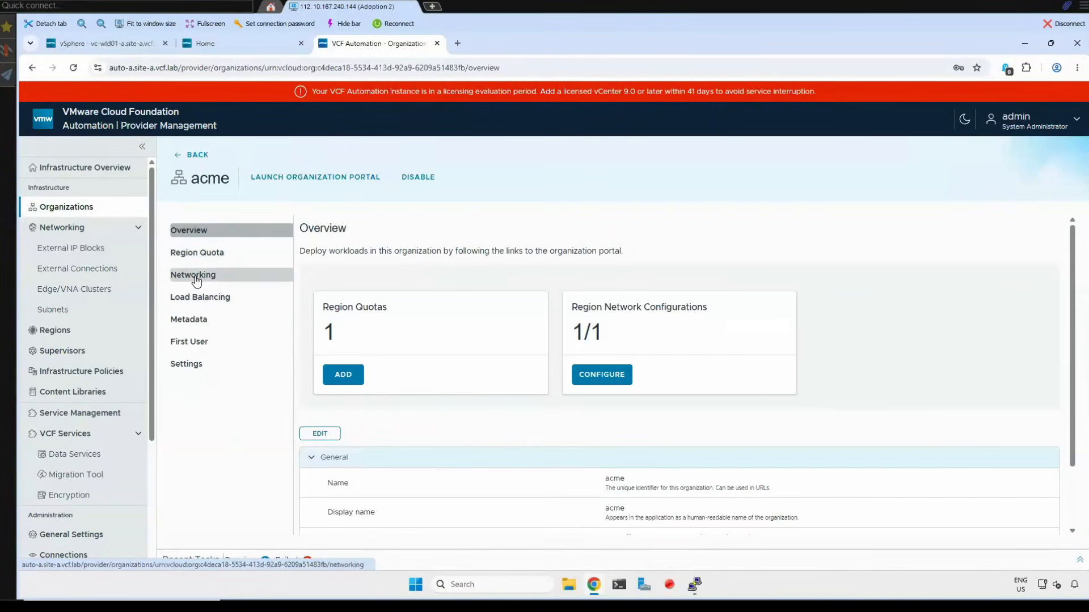
left_click(608, 377)
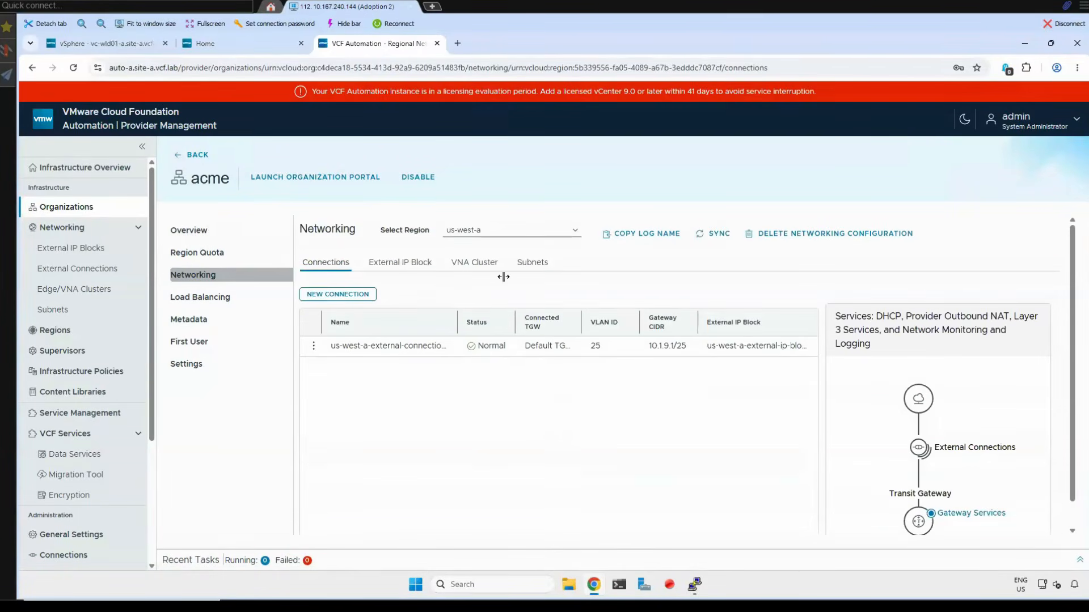
left_click(532, 262)
left_click(321, 295)
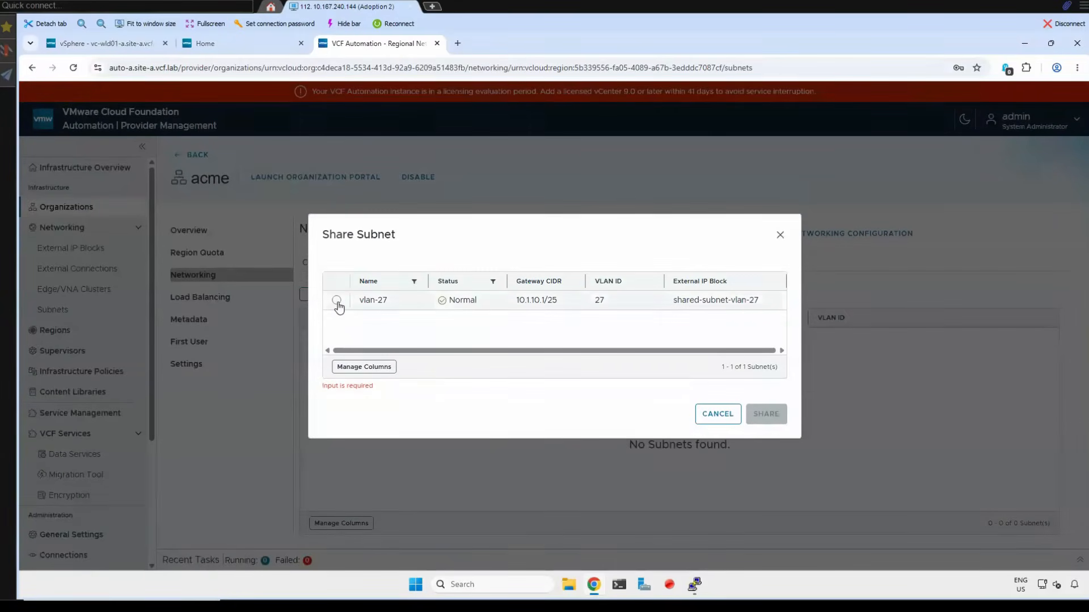
left_click(337, 302)
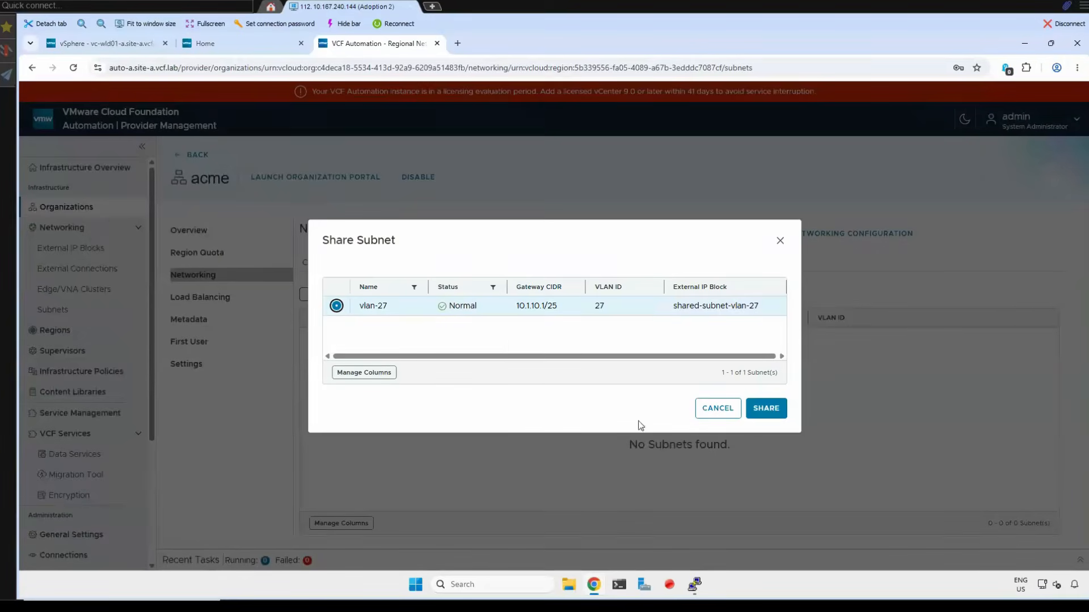
left_click(762, 410)
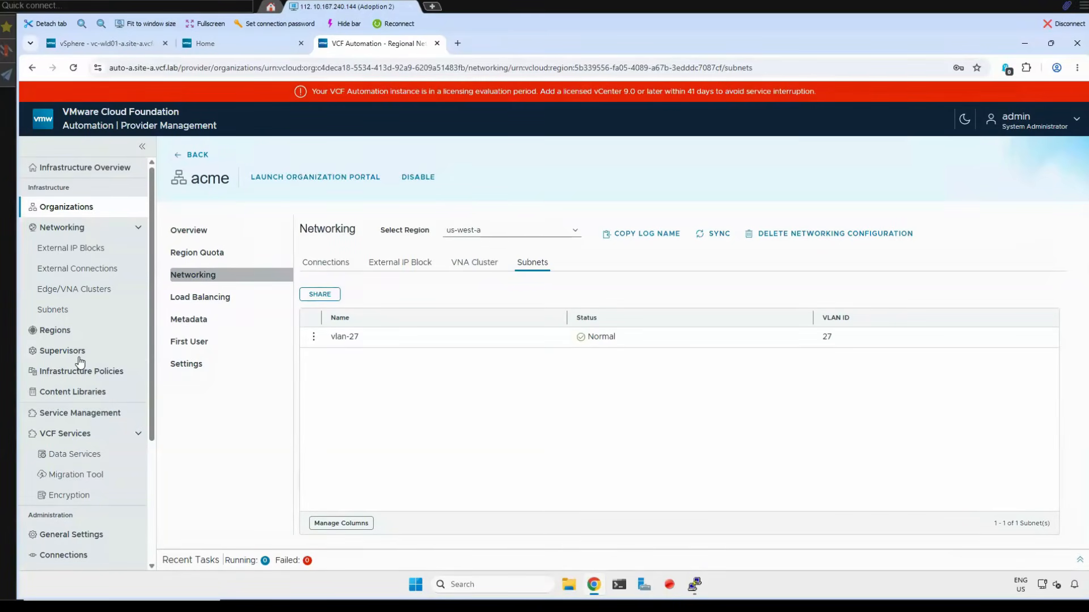
- Switch to the vSphere Client and review the VM Service Content Library's OVF templates and publishing settings, closing the settings without changes
left_click(78, 398)
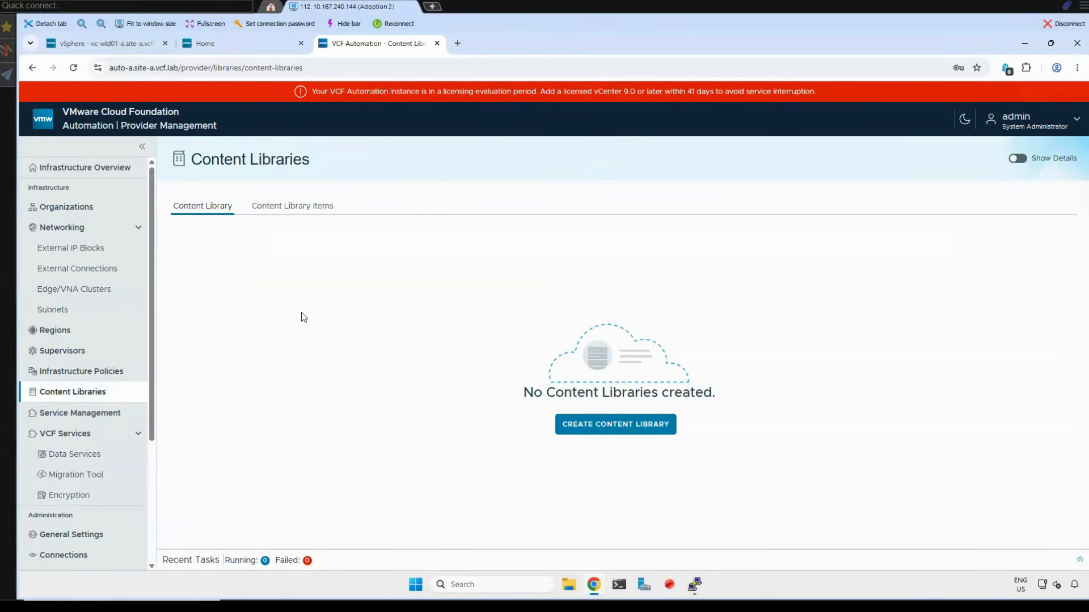
key("ctrl+1")
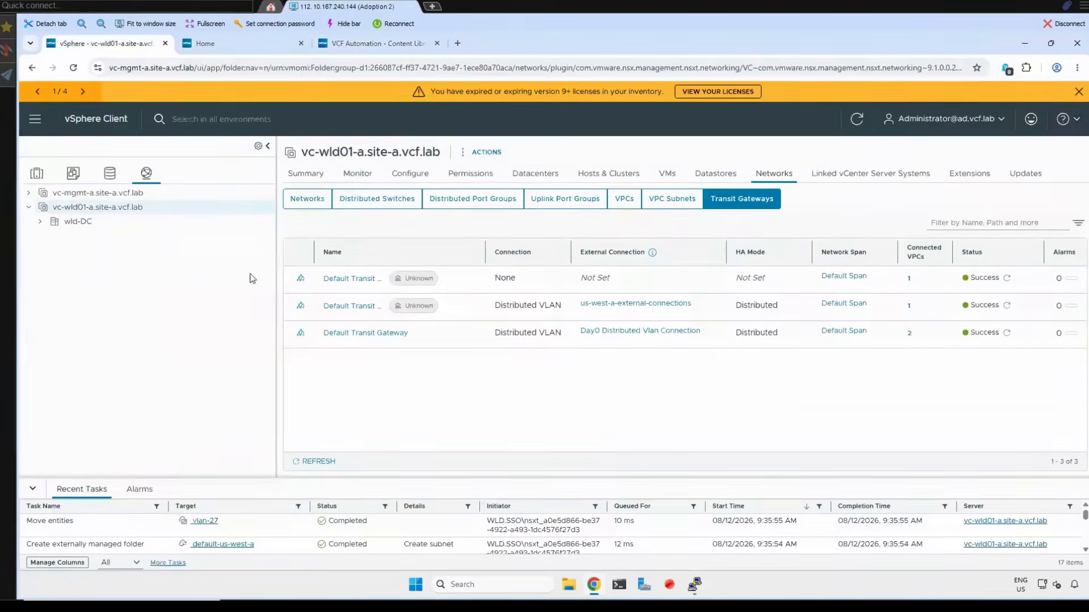
left_click(94, 119)
left_click(518, 221)
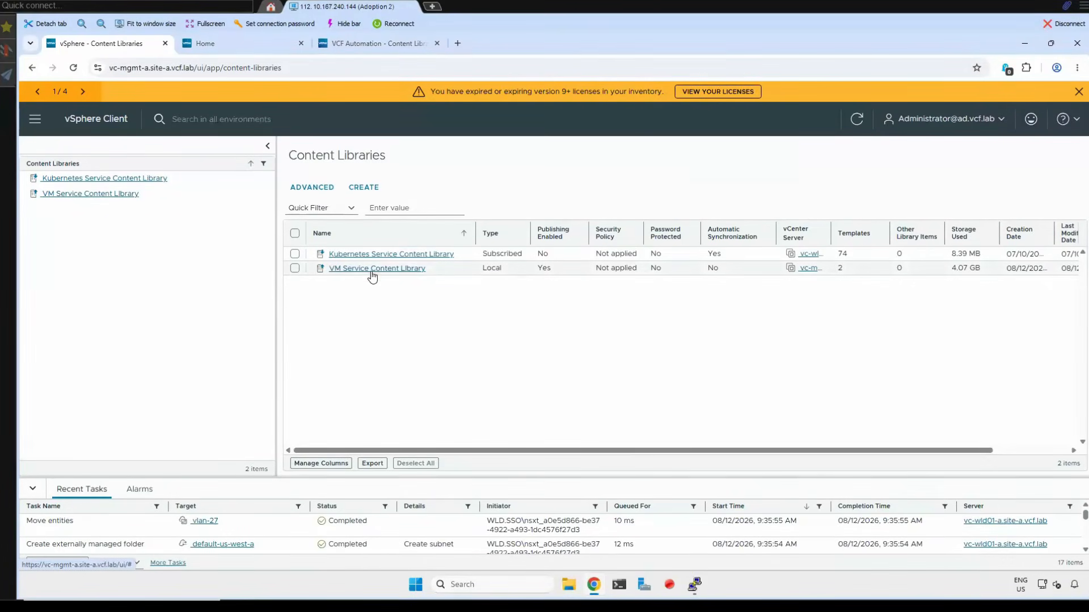
left_click(399, 274)
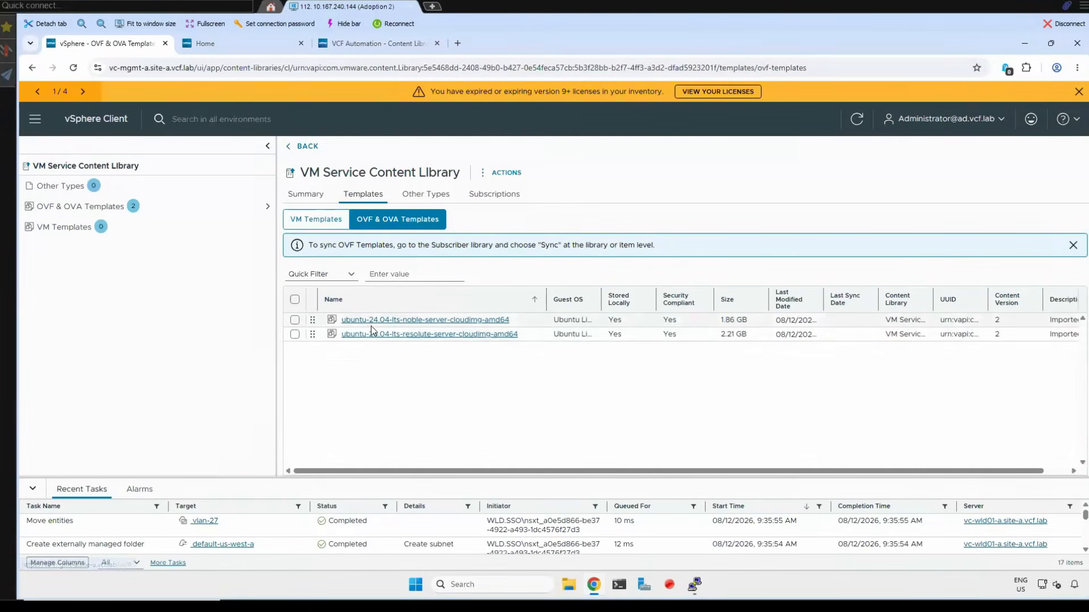
left_click(505, 172)
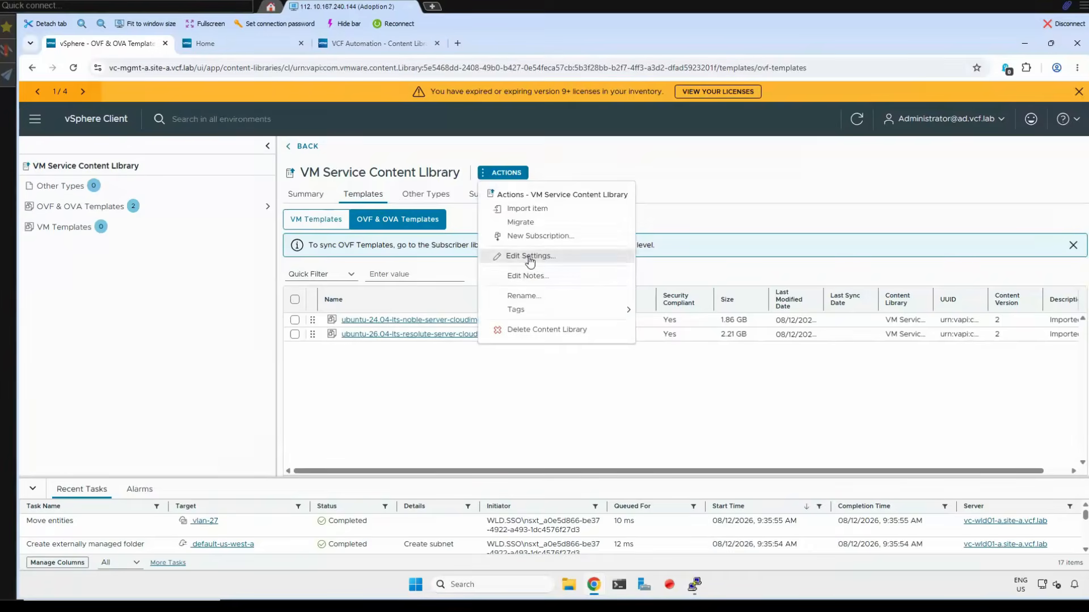
left_click(527, 255)
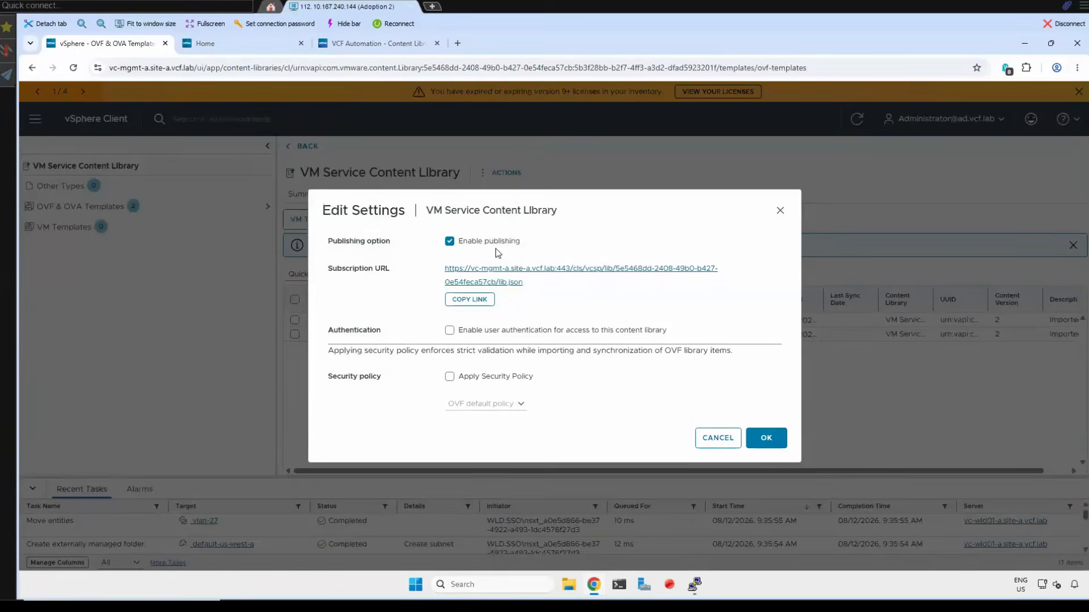
left_click(709, 447)
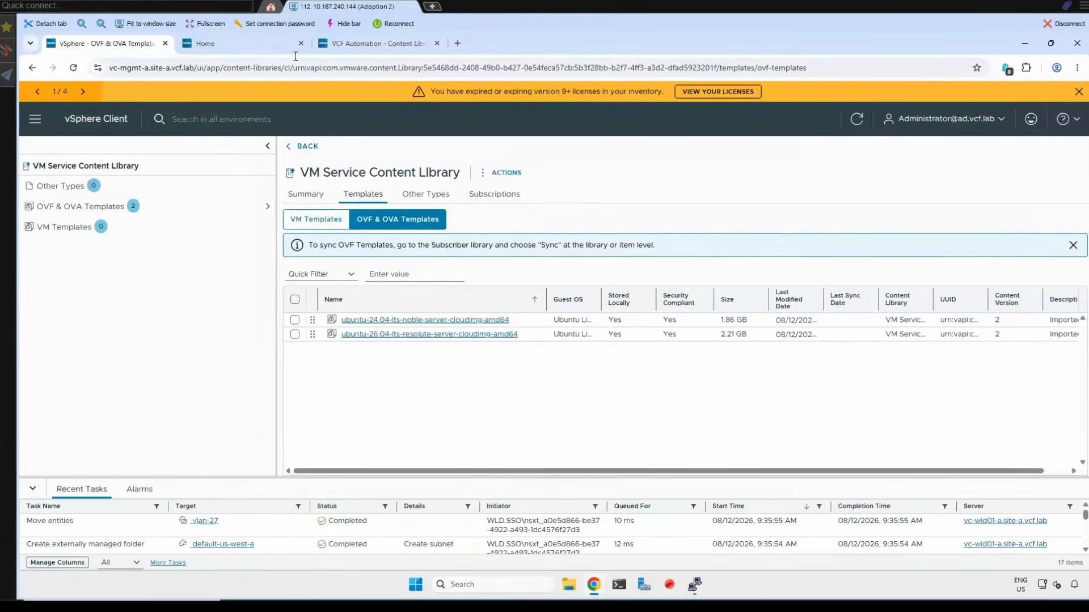
- Back in VCF Automation, start a content library named provider-content-library that subscribes to an external library, and continue to the subscription details
left_click(357, 45)
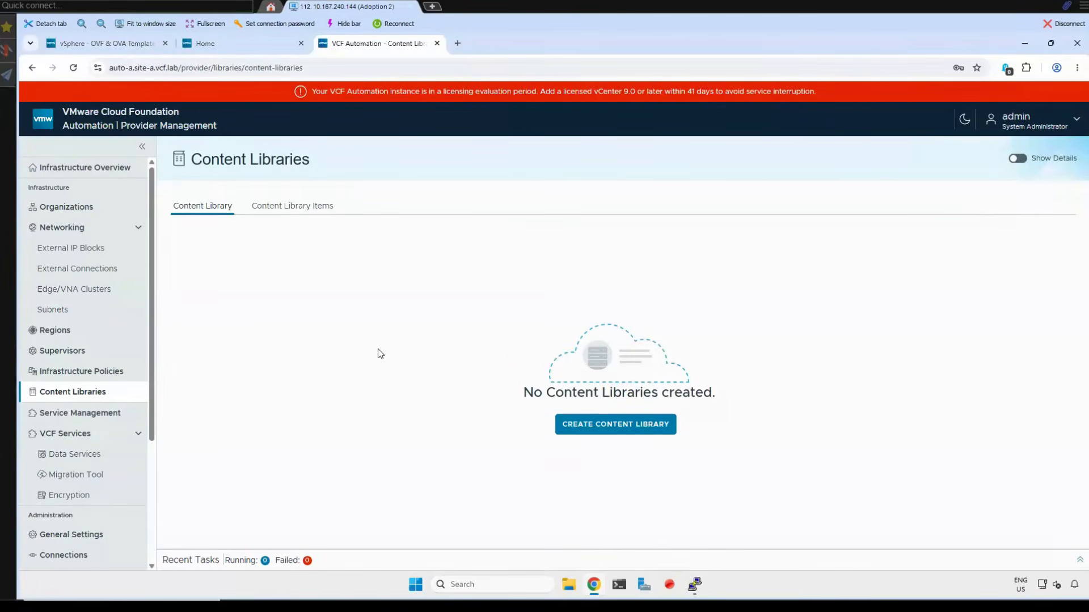
left_click(583, 428)
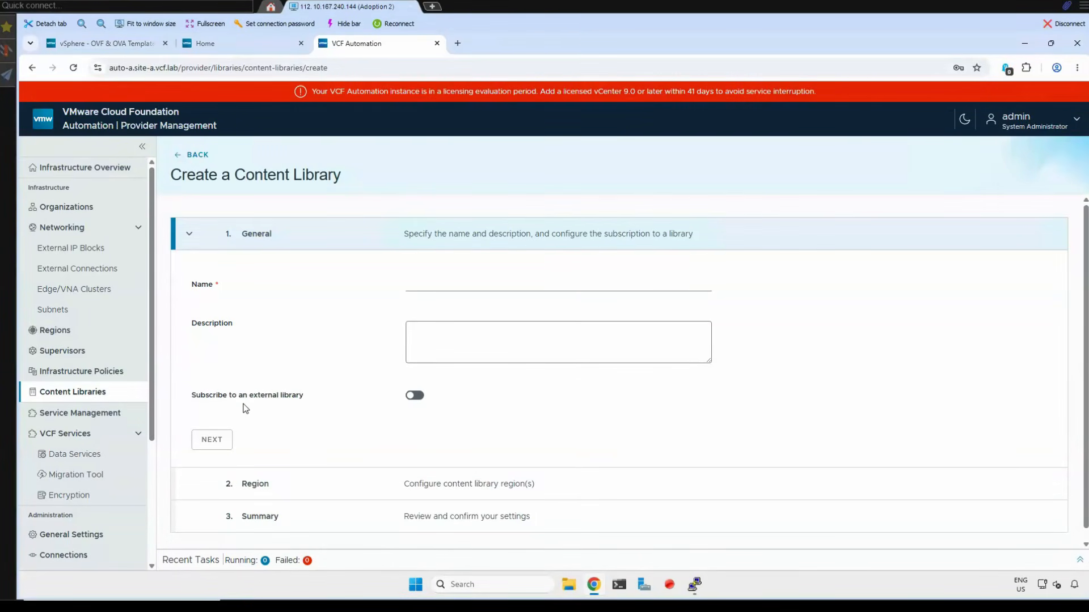
left_click(414, 395)
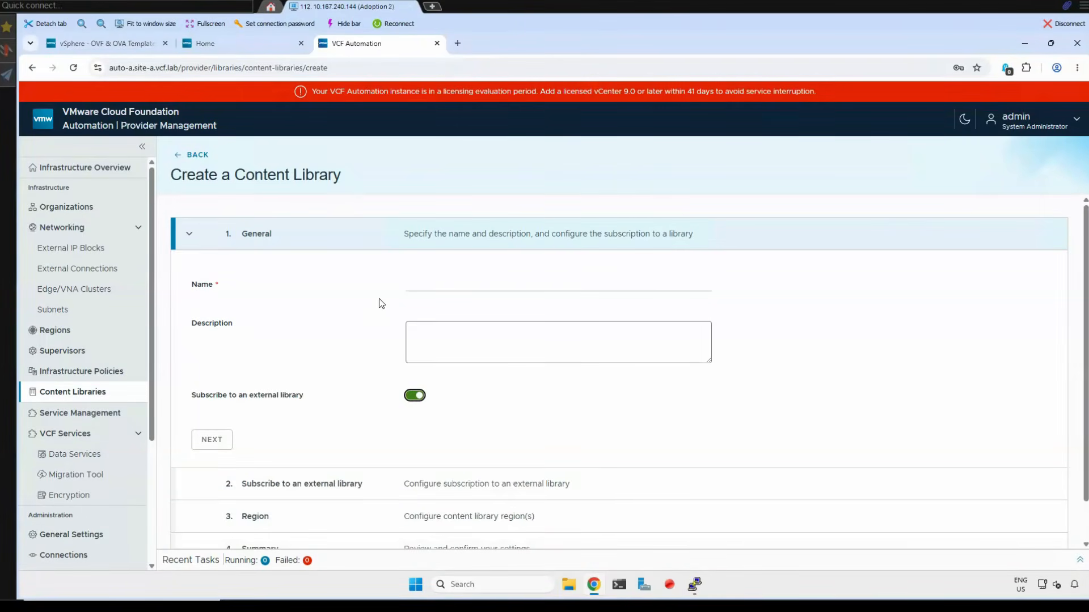
left_click(447, 289)
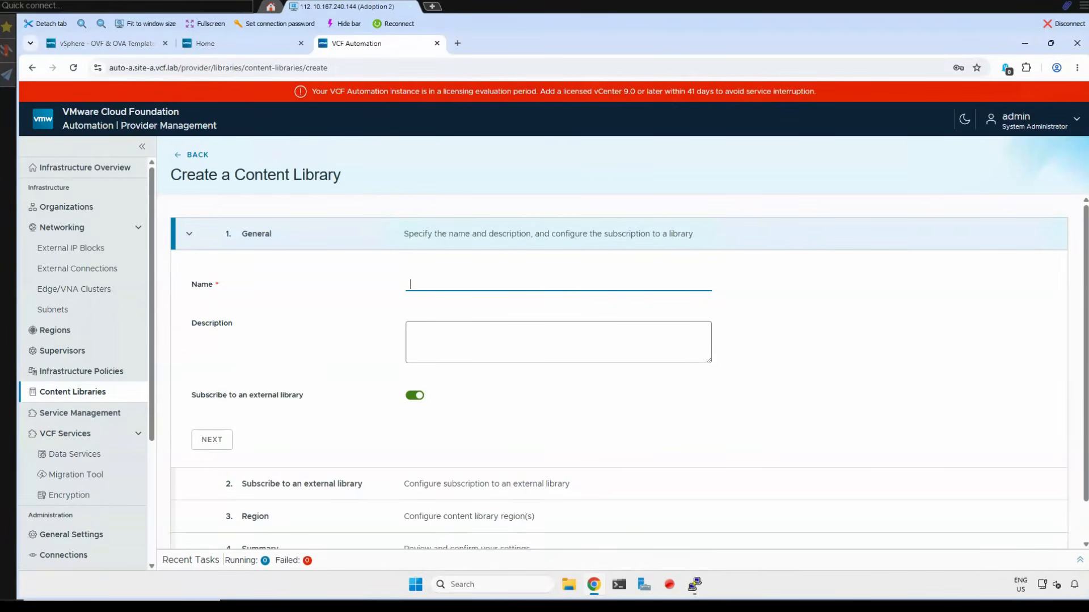
left_click(211, 440)
- Copy the VM Service Content Library's subscription URL from the vSphere Client into the new library's subscription URL and continue to the region settings
left_click(132, 45)
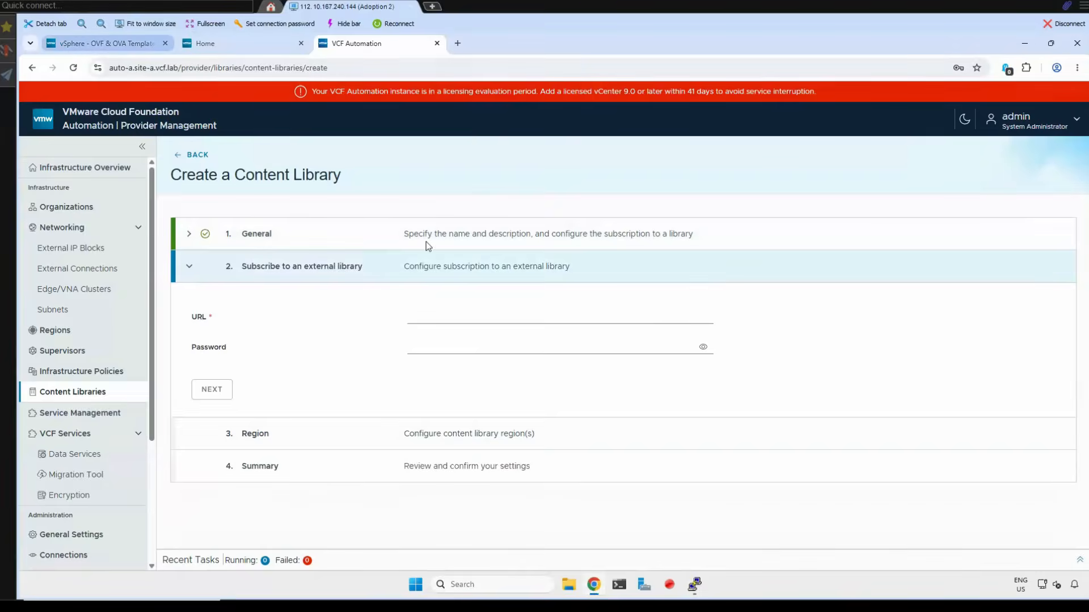
left_click(499, 174)
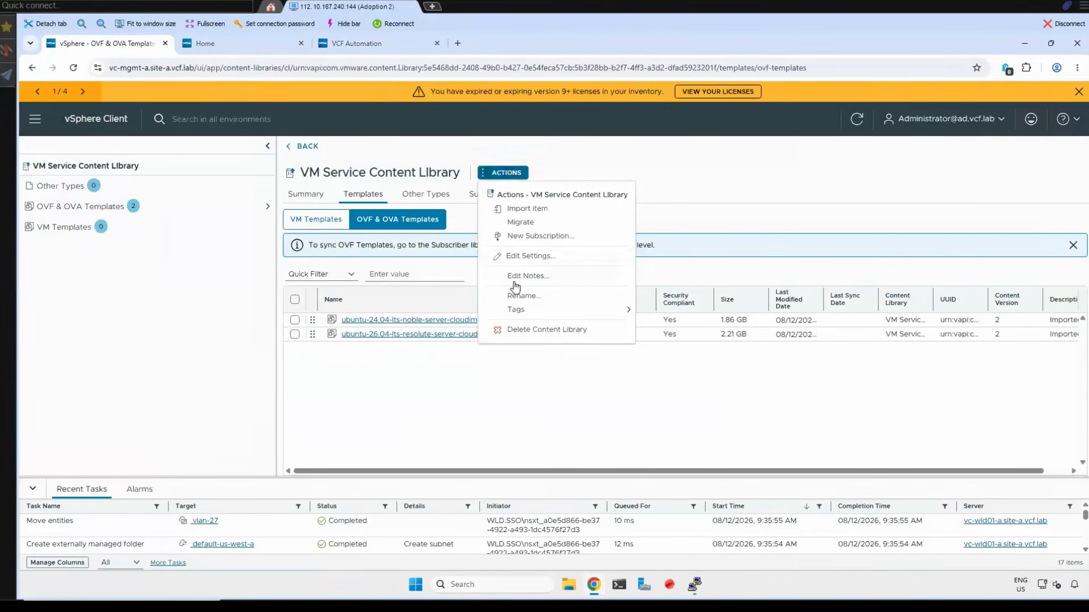
left_click(529, 258)
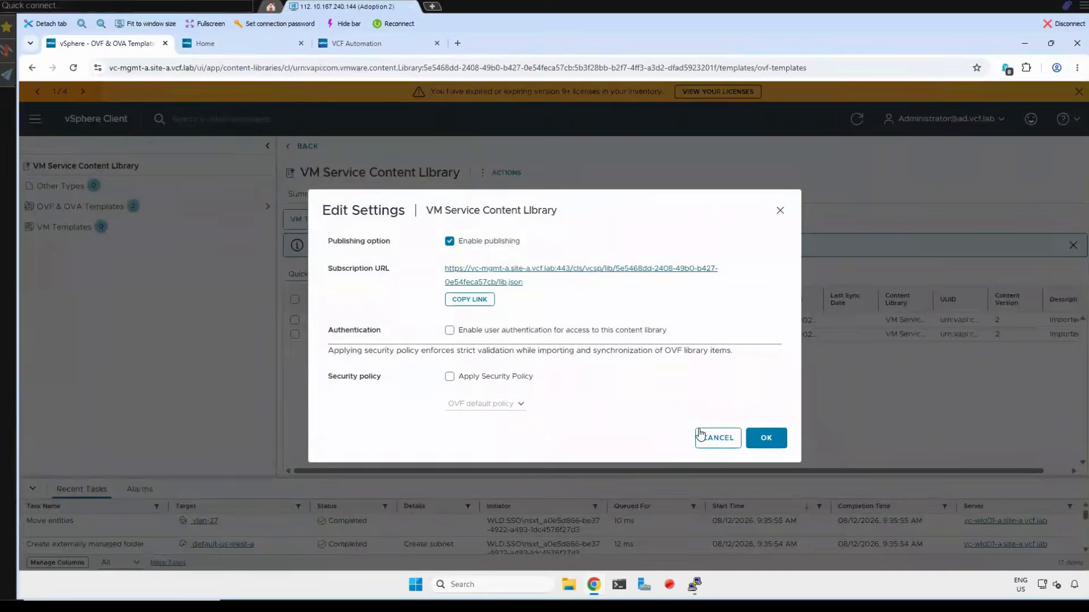
left_click(702, 436)
left_click(356, 43)
left_click(434, 323)
key("ctrl+v")
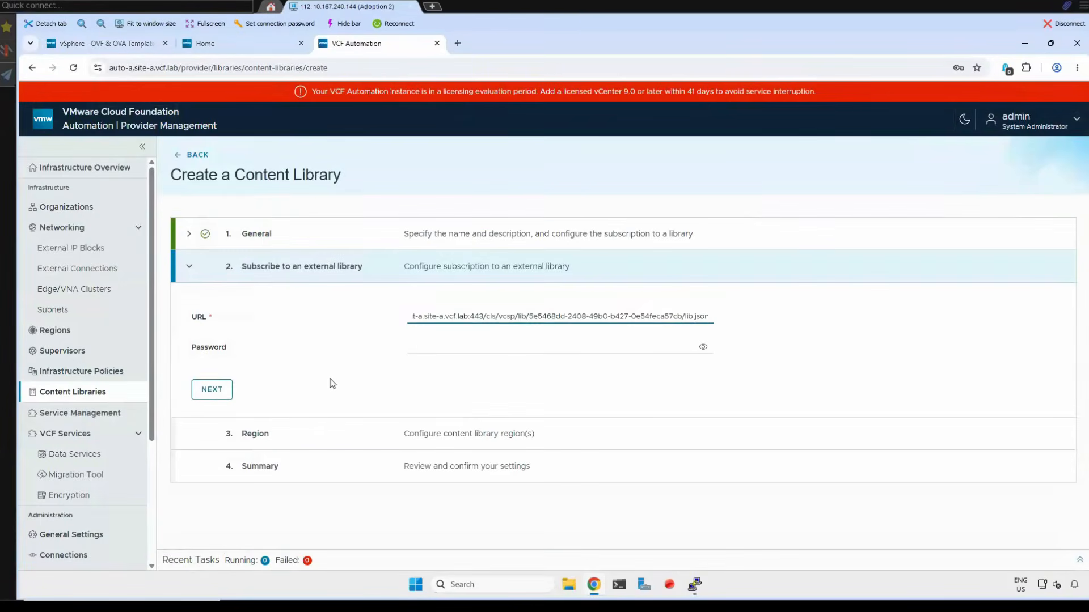
left_click(212, 389)
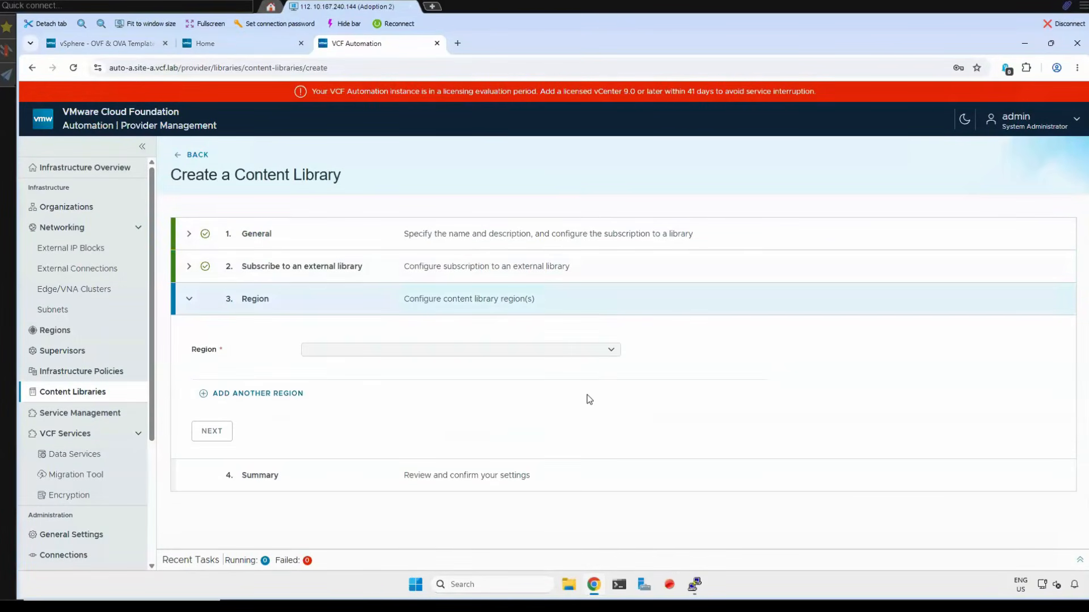
- Assign the library to region us-west-a with the vSAN Default Storage Policy storage class, review the summary and create it
left_click(611, 352)
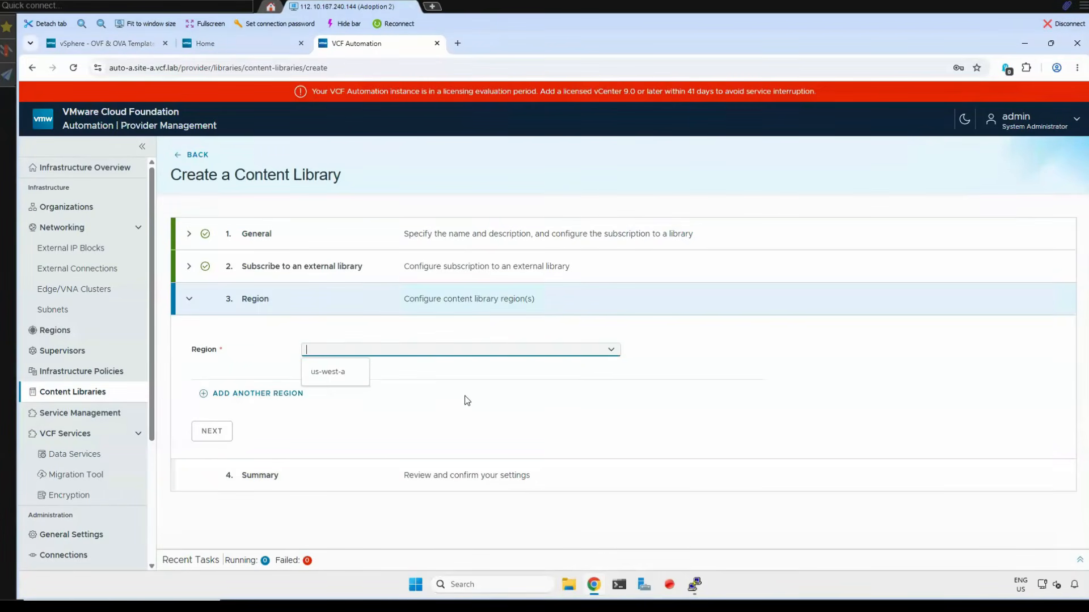
left_click(351, 375)
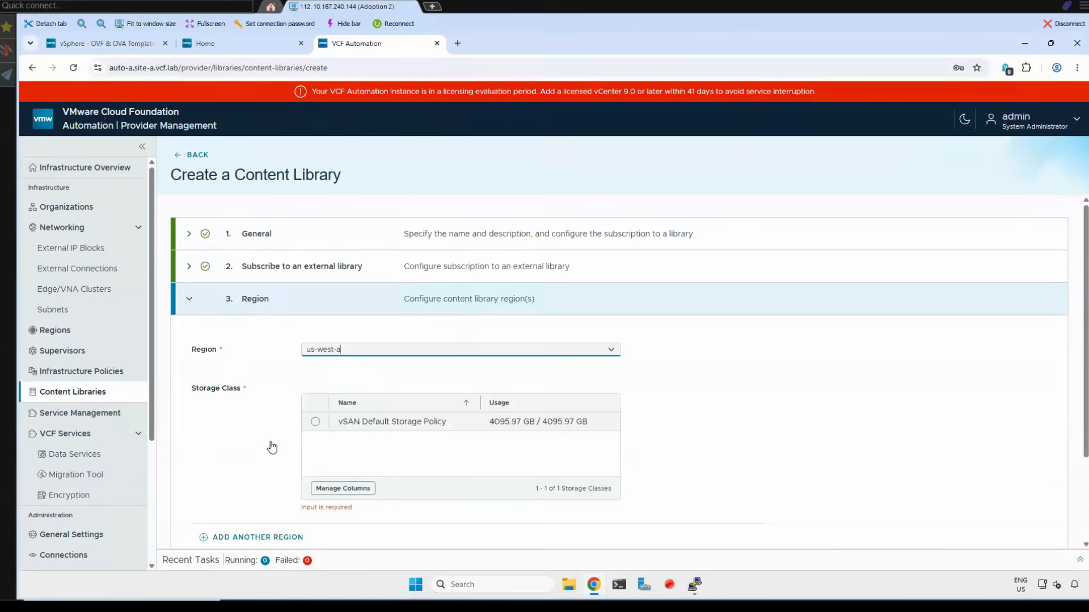
left_click(316, 422)
scroll(267, 468, "down", 2)
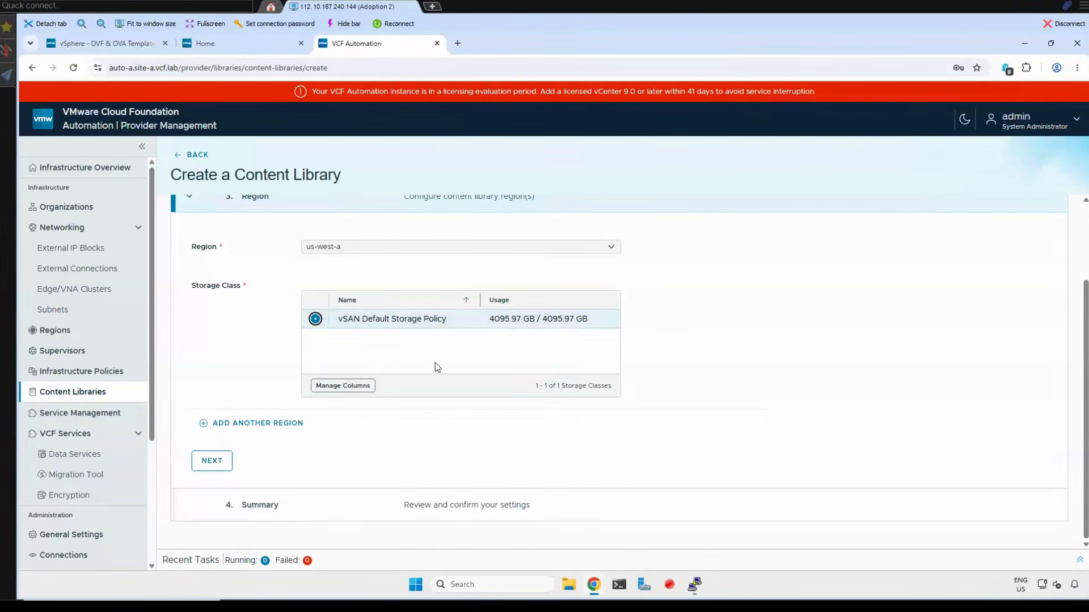
left_click(212, 459)
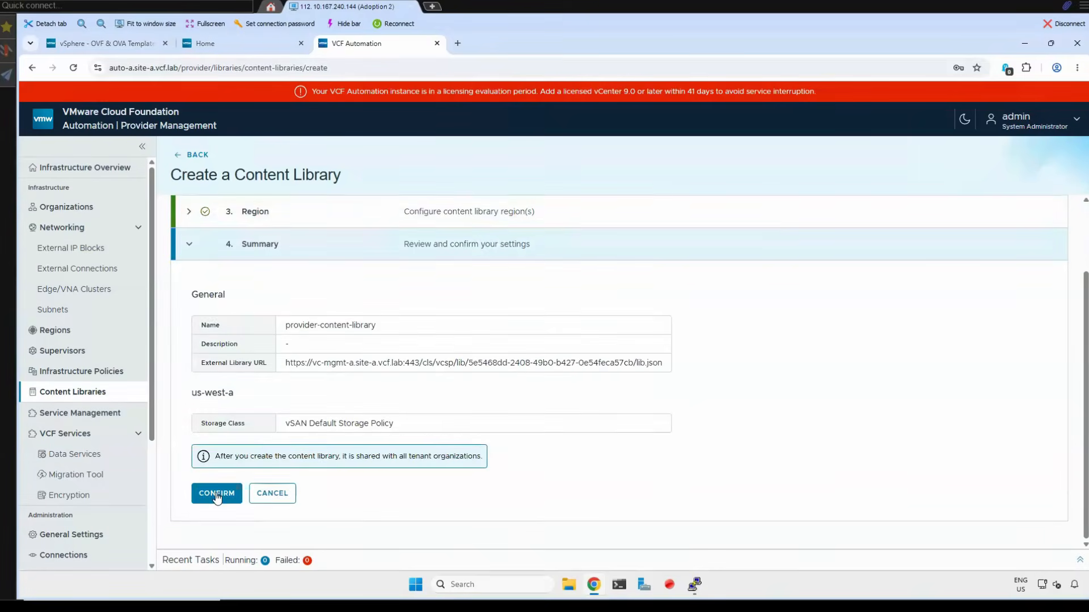
left_click(216, 495)
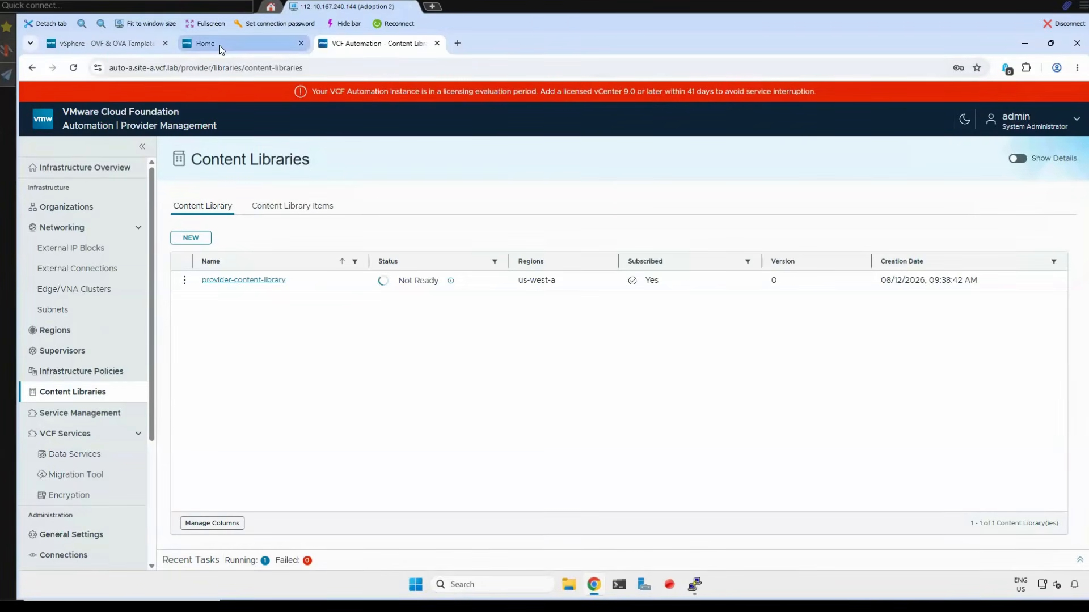
- Check the vSphere Client's content library list for provider-content-library, and return to the content libraries in VCF Automation
left_click(121, 44)
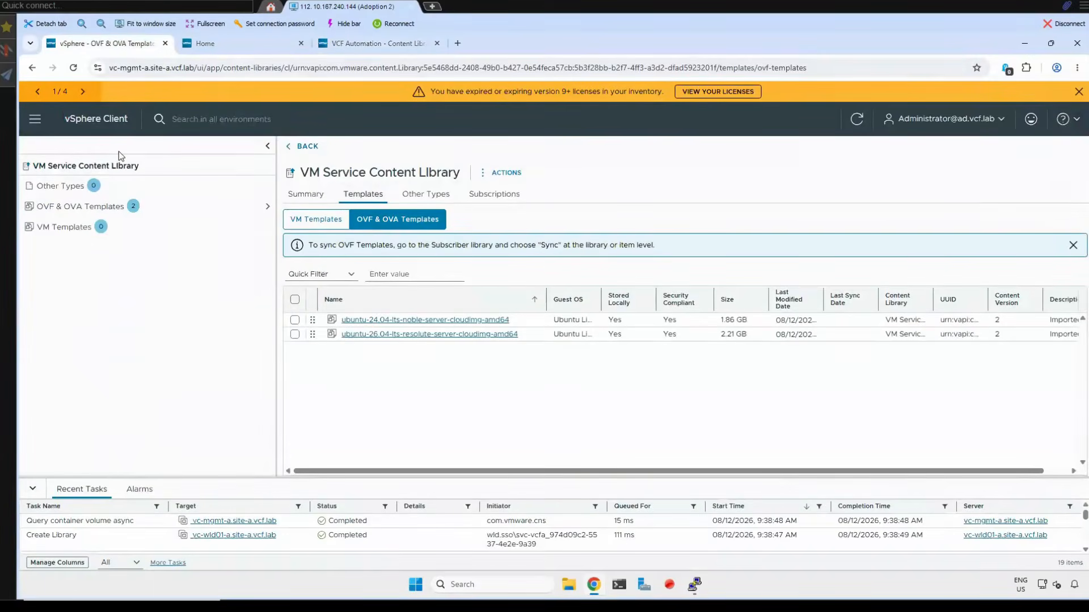
left_click(98, 119)
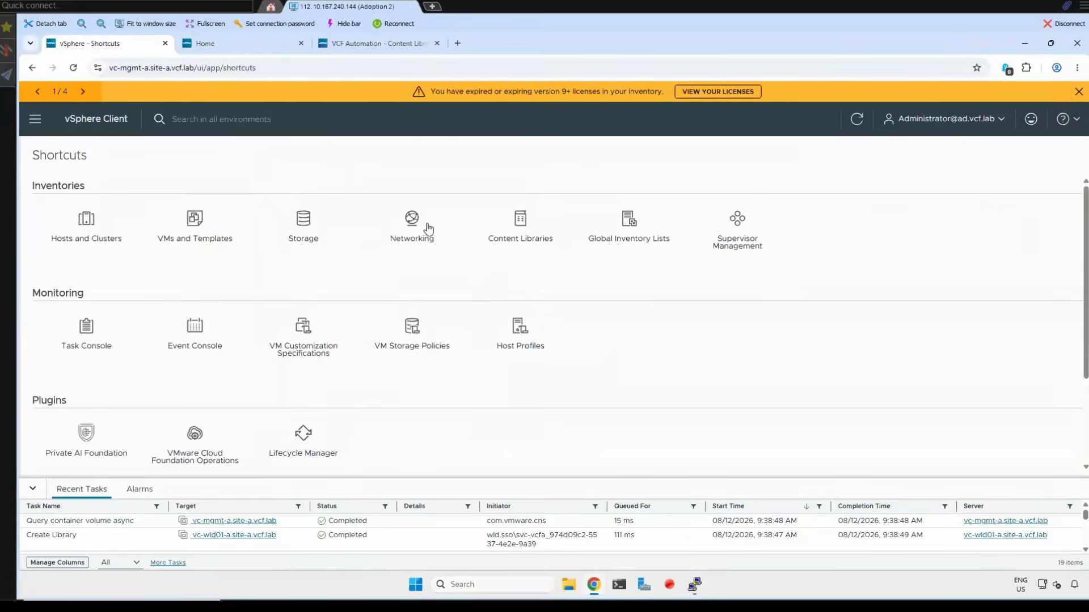
left_click(513, 222)
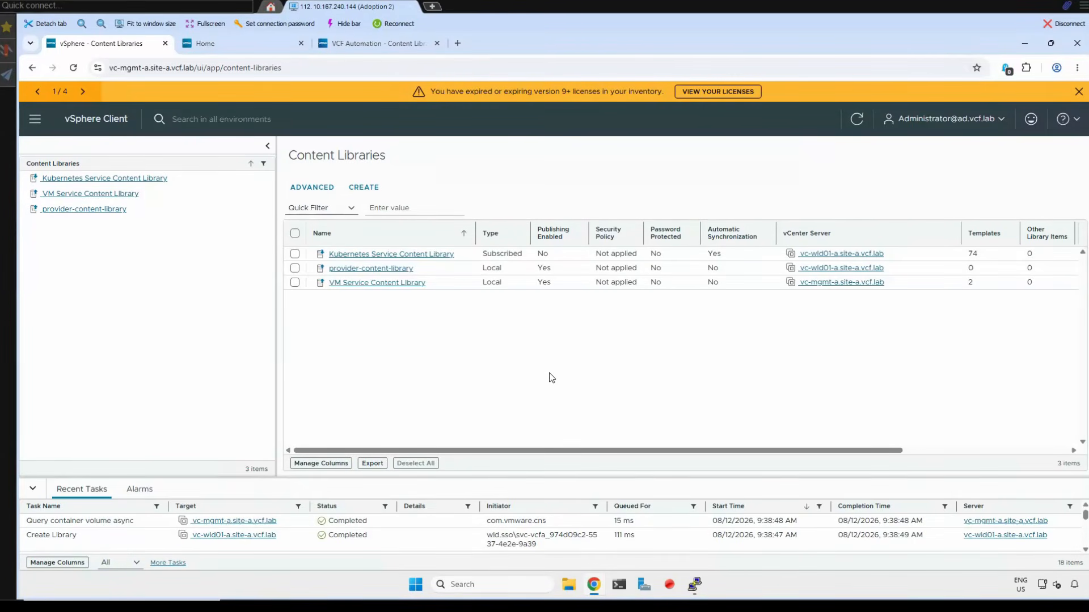
left_click(368, 43)
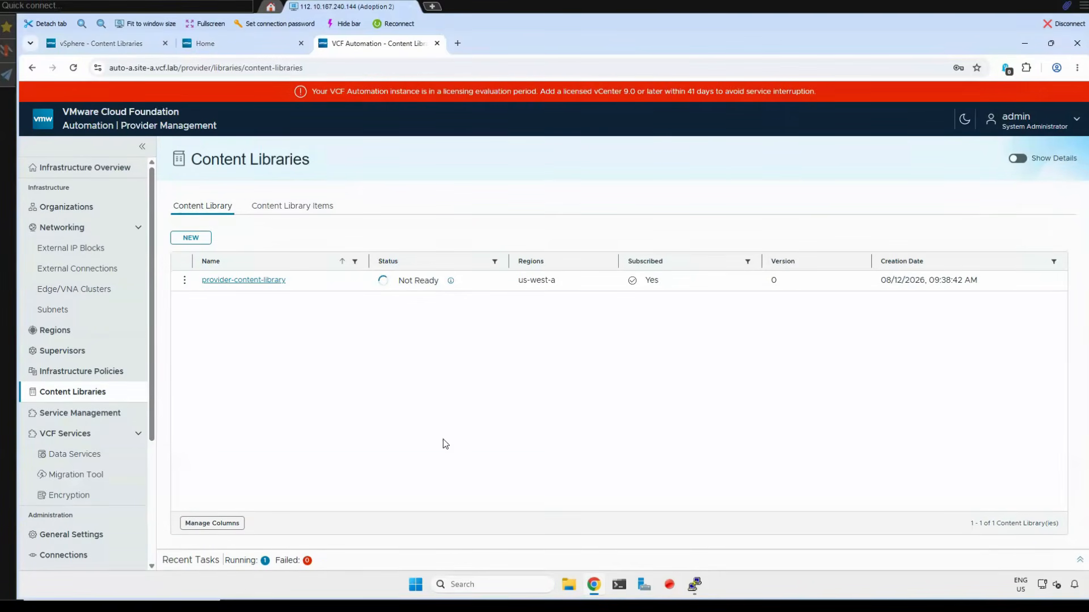
- Switch to the Chrome window with the VCF 9.1 presentation to view the VCF Automation Demo outline
mouse_move(599, 592)
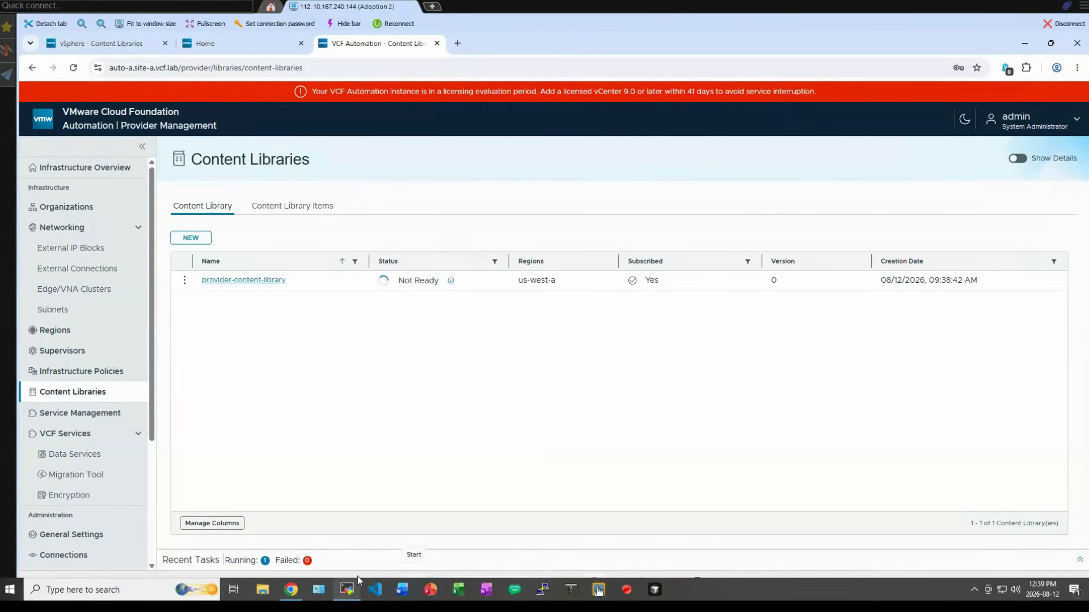
mouse_move(288, 597)
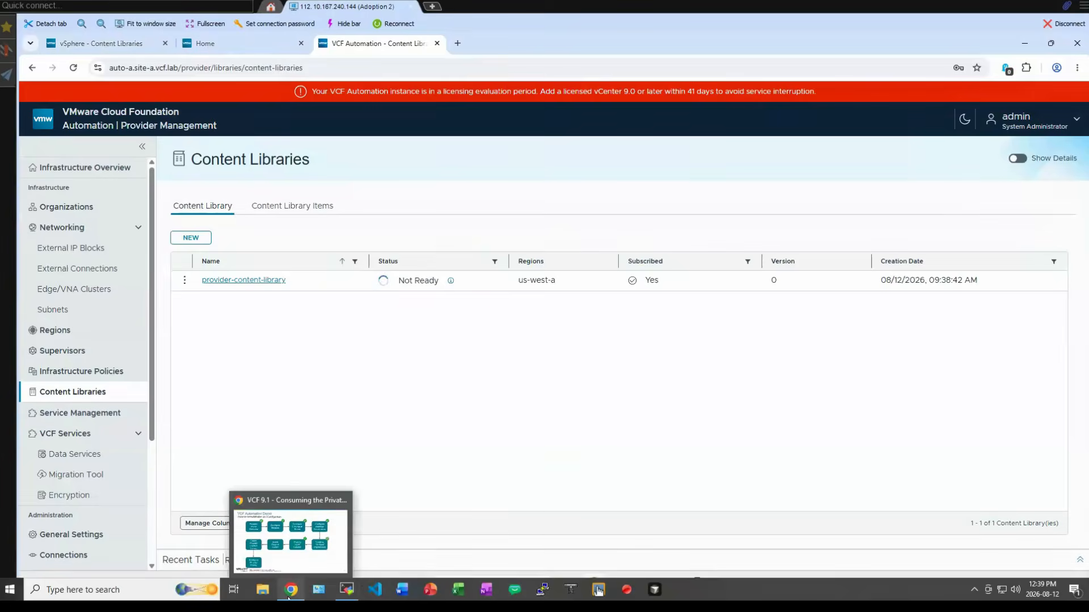
left_click(348, 532)
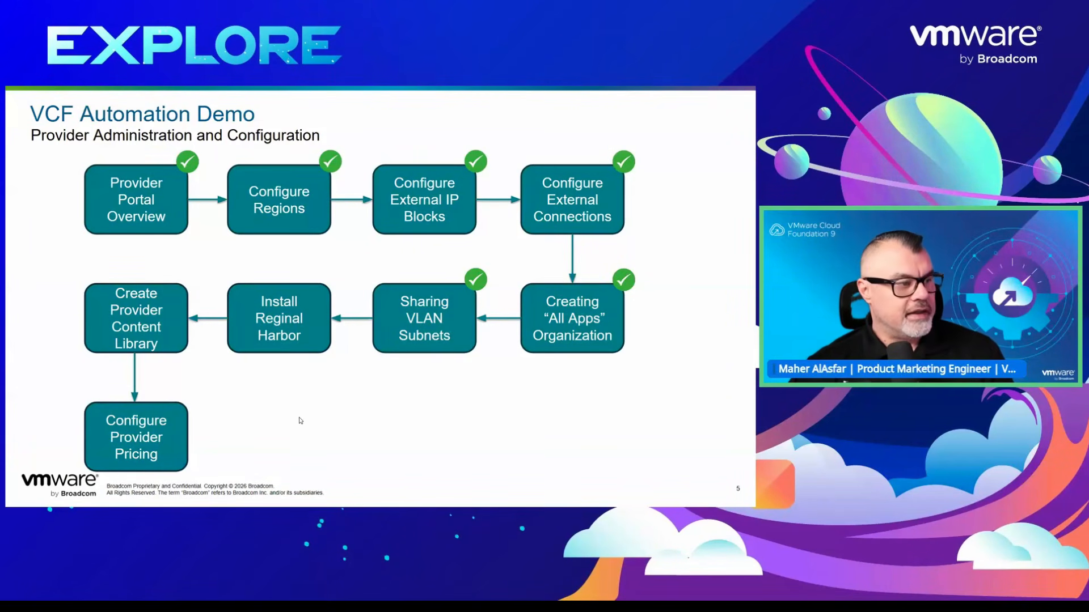
- Return to the vSphere Client and open the installed Supervisor Services overview in the configuration of supervisor-wld01-a under Supervisor Management
key("alt+Tab")
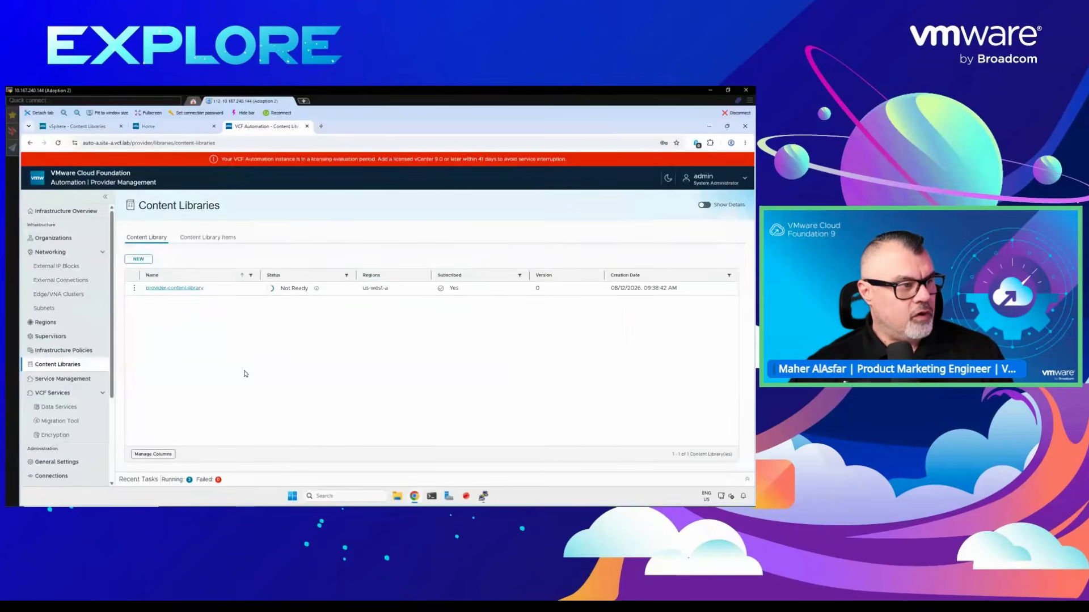
left_click(82, 127)
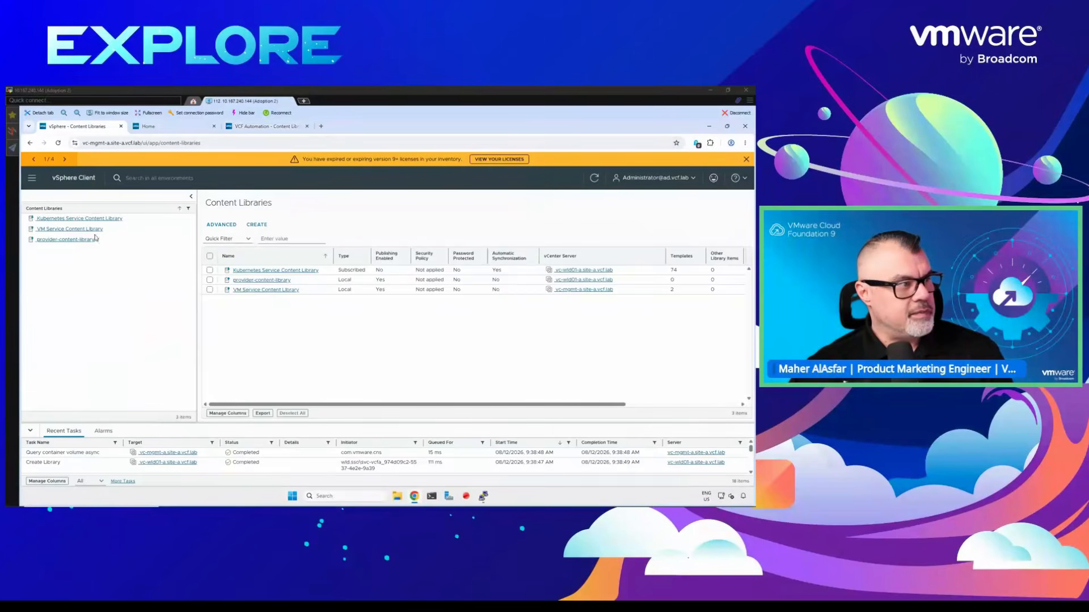
left_click(80, 179)
left_click(512, 252)
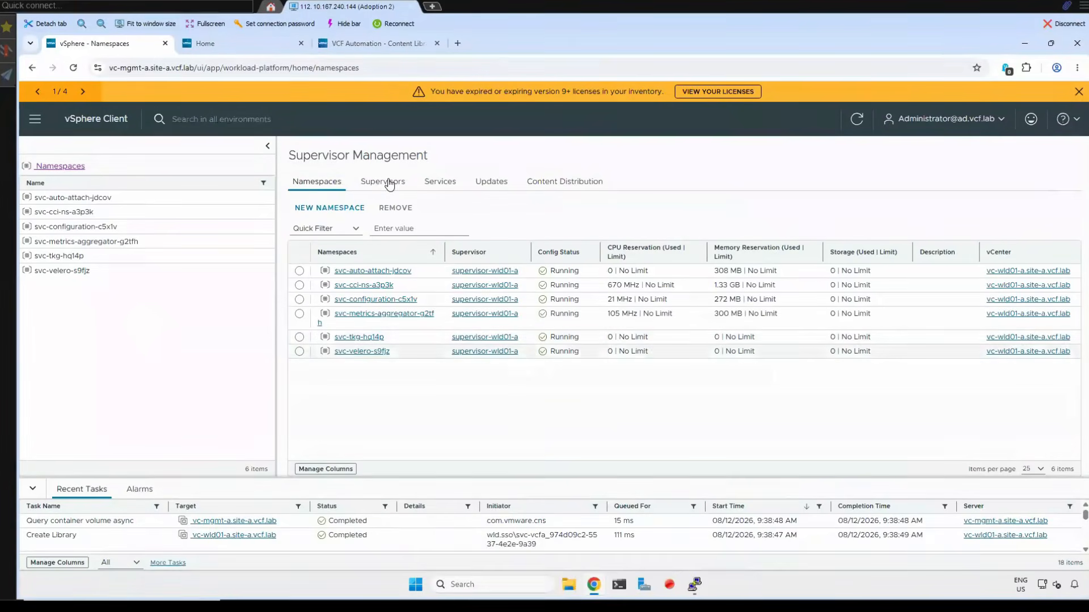
left_click(390, 186)
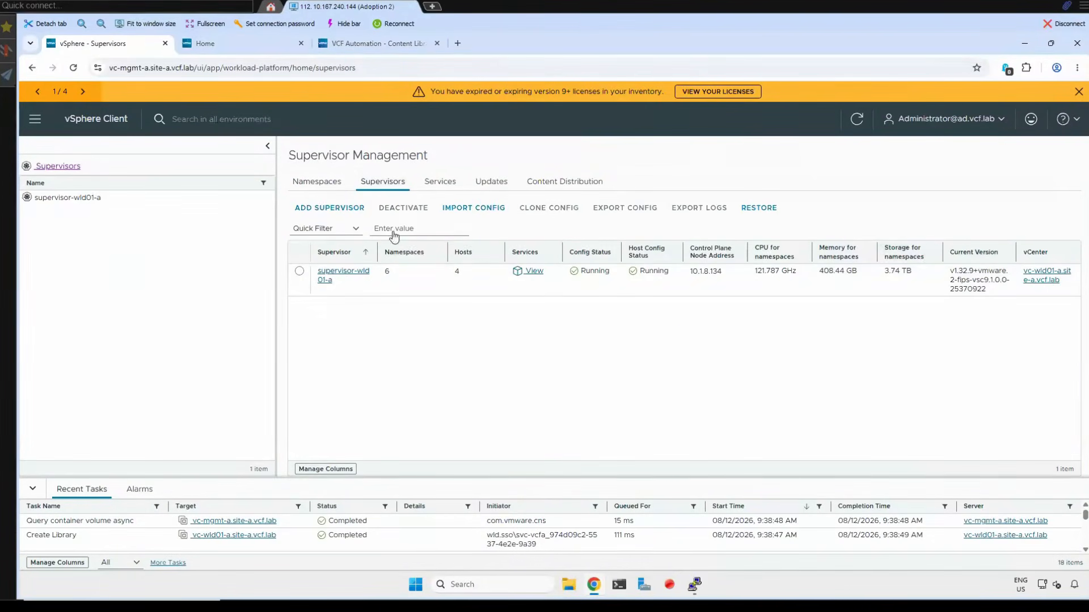
left_click(342, 275)
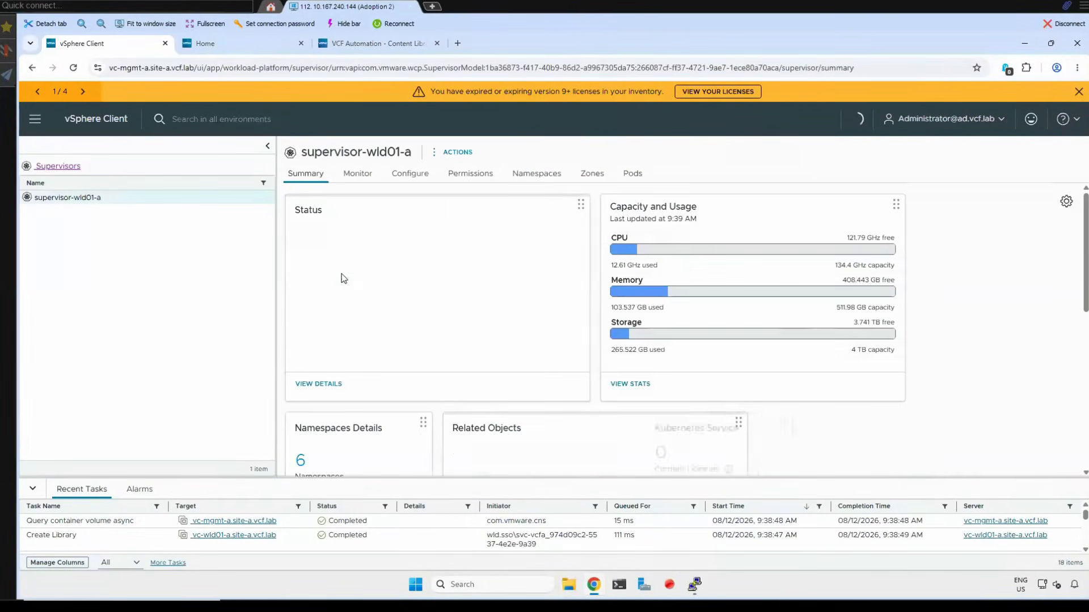
left_click(413, 175)
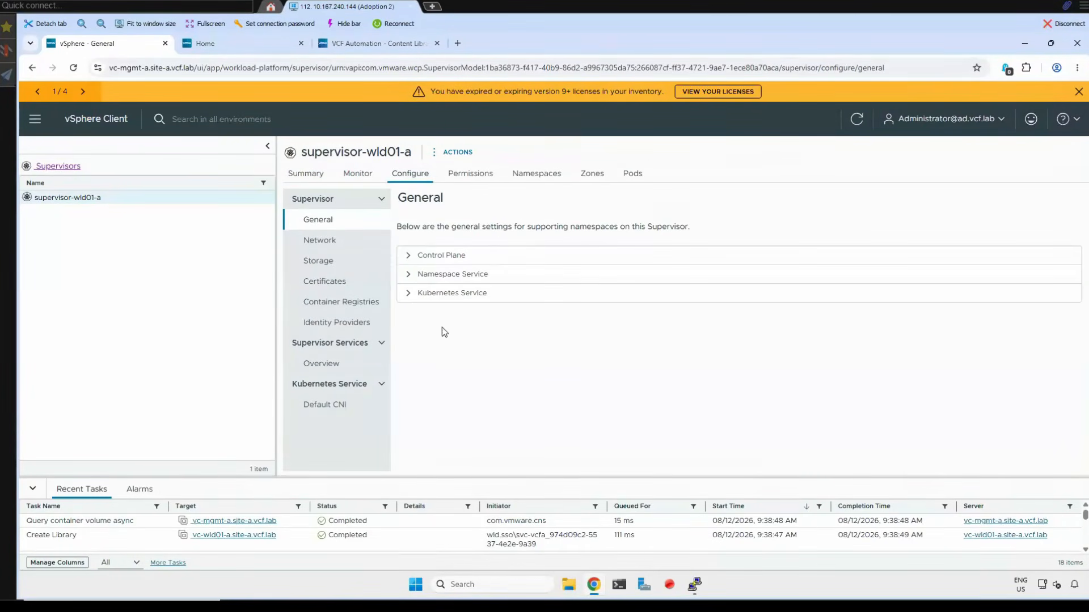
left_click(321, 362)
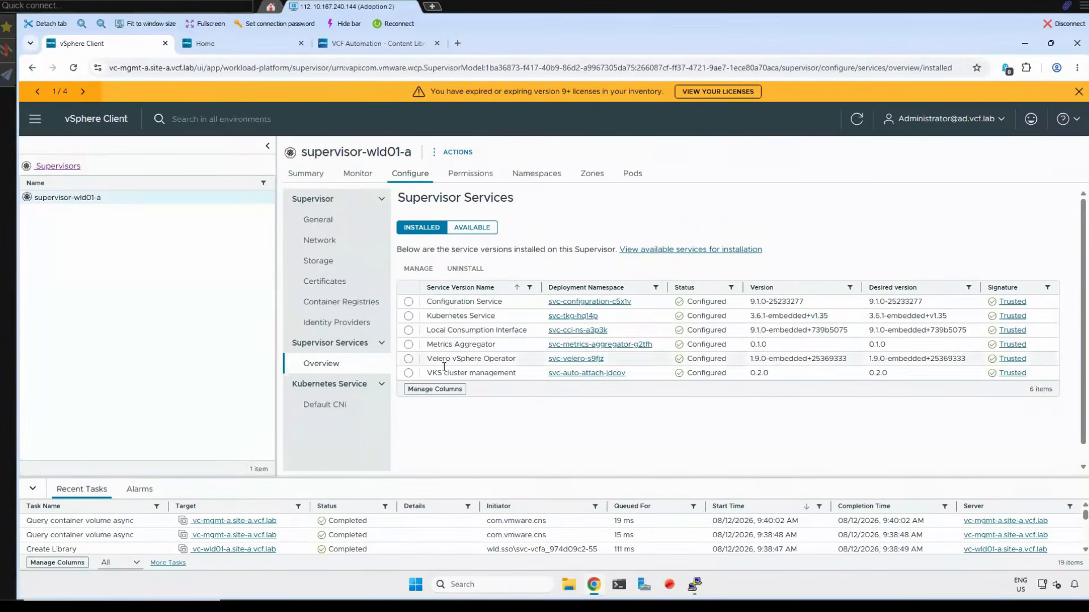
- Examine the installed services by highlighting Velero vSphere Operator, Local Consumption Interface, Kubernetes Service, Configuration Service, Metrics Aggregator and VKS cluster management
left_click_drag(428, 360, 506, 359)
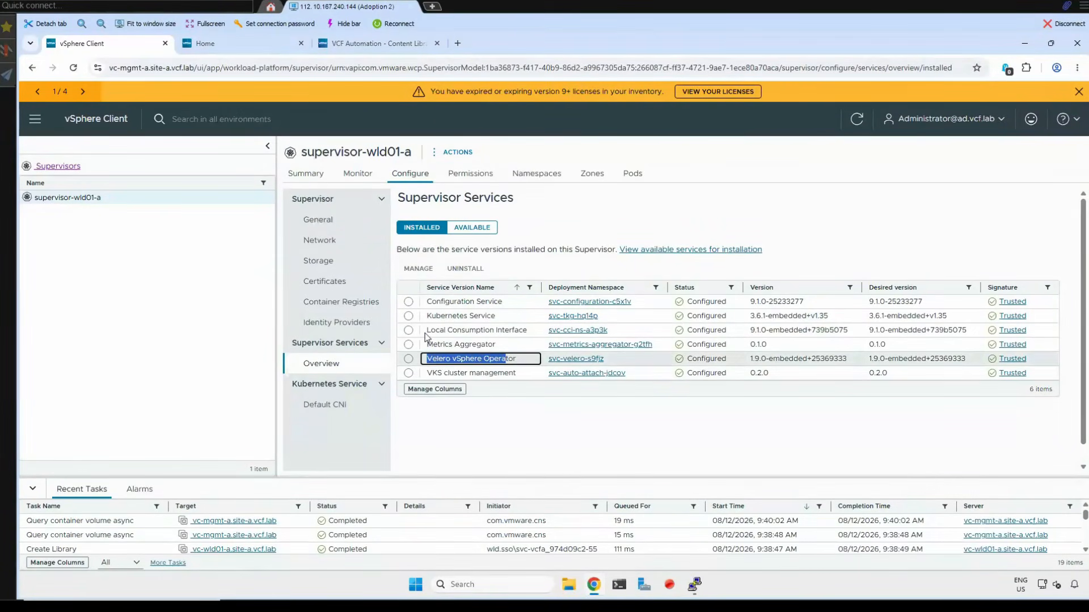
triple_click(508, 329)
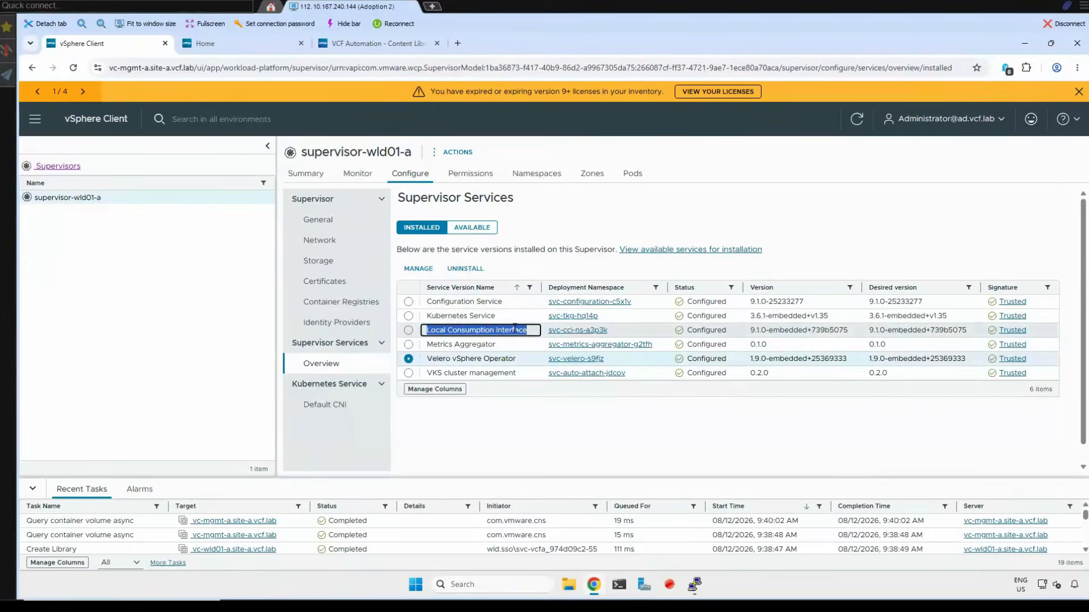
triple_click(470, 317)
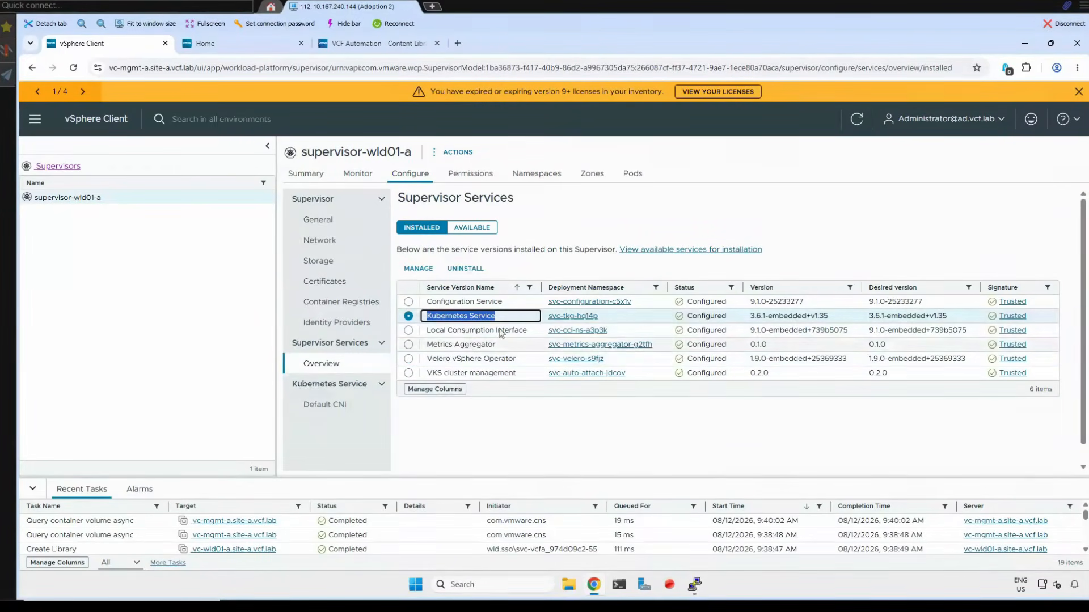
triple_click(464, 301)
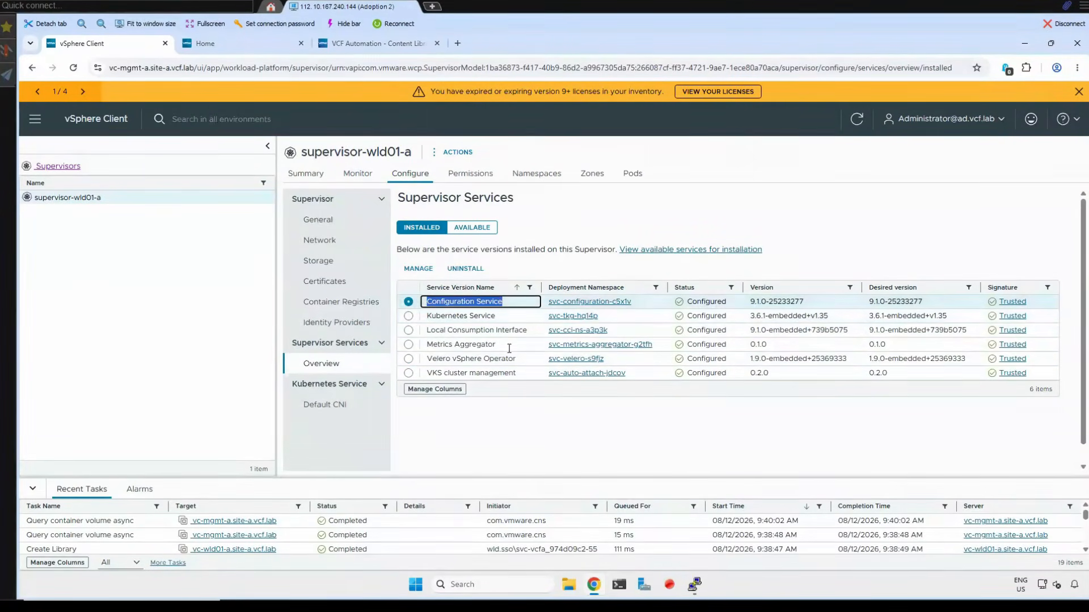
triple_click(434, 345)
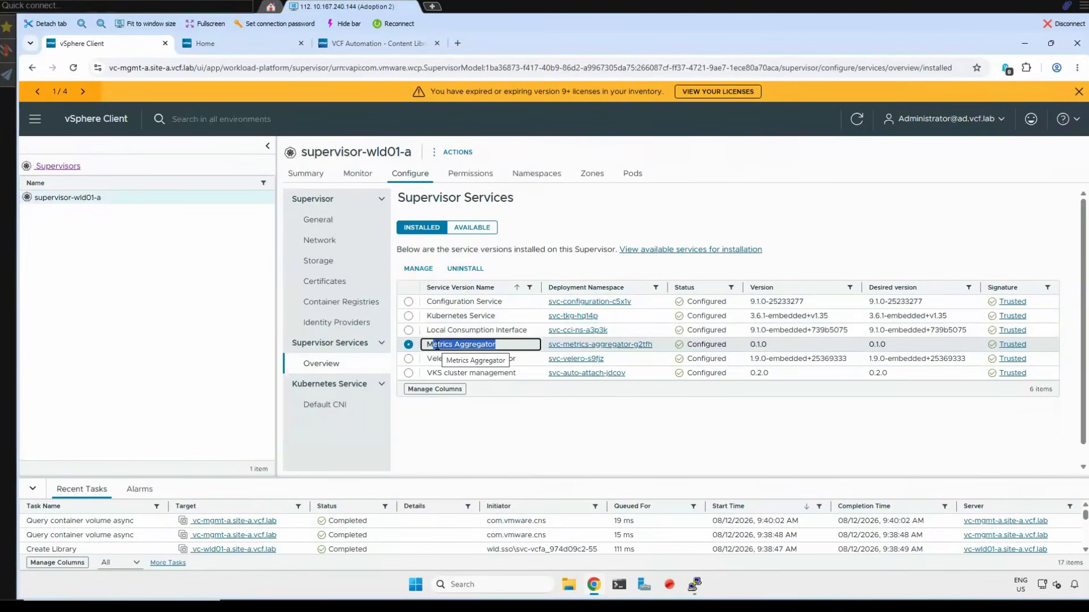
left_click(427, 374)
left_click_drag(427, 374, 524, 433)
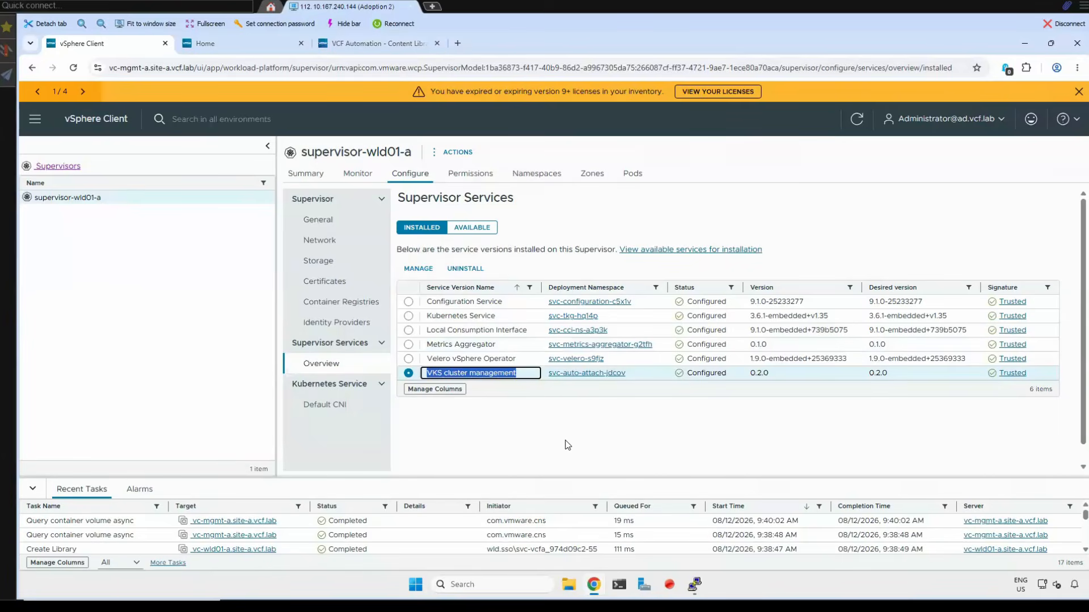
- Switch to VCF Automation, open Service Management and show its page details to read about VCF Services
left_click(379, 43)
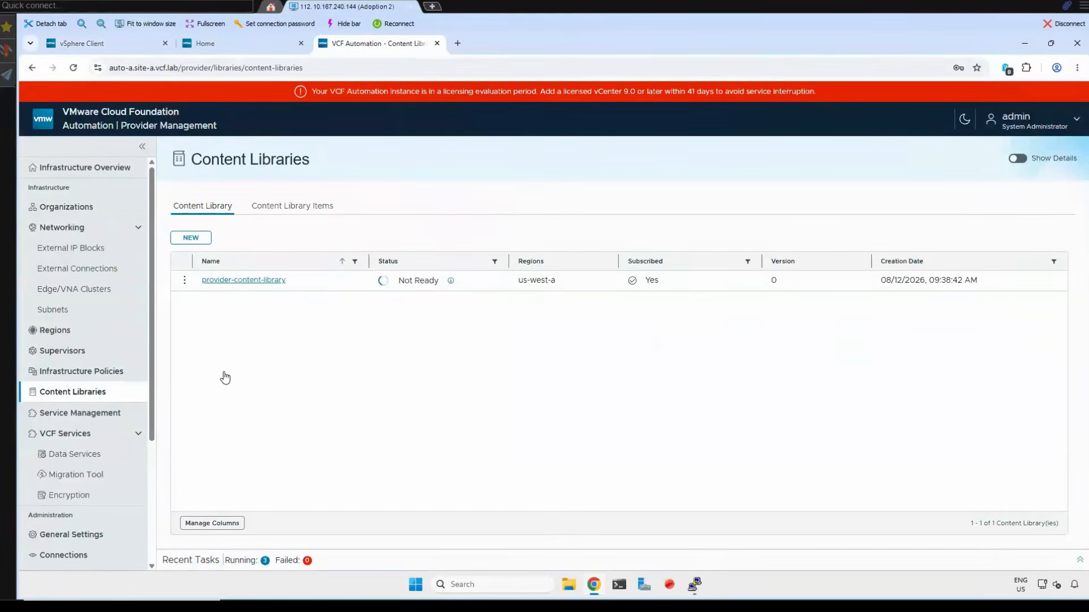
left_click(57, 420)
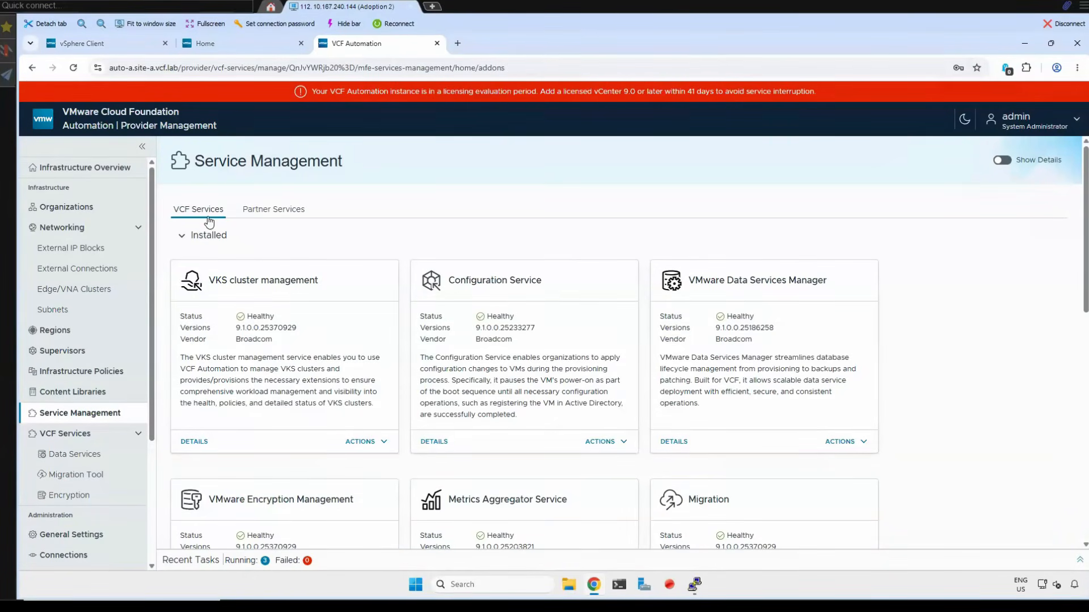
left_click(1002, 160)
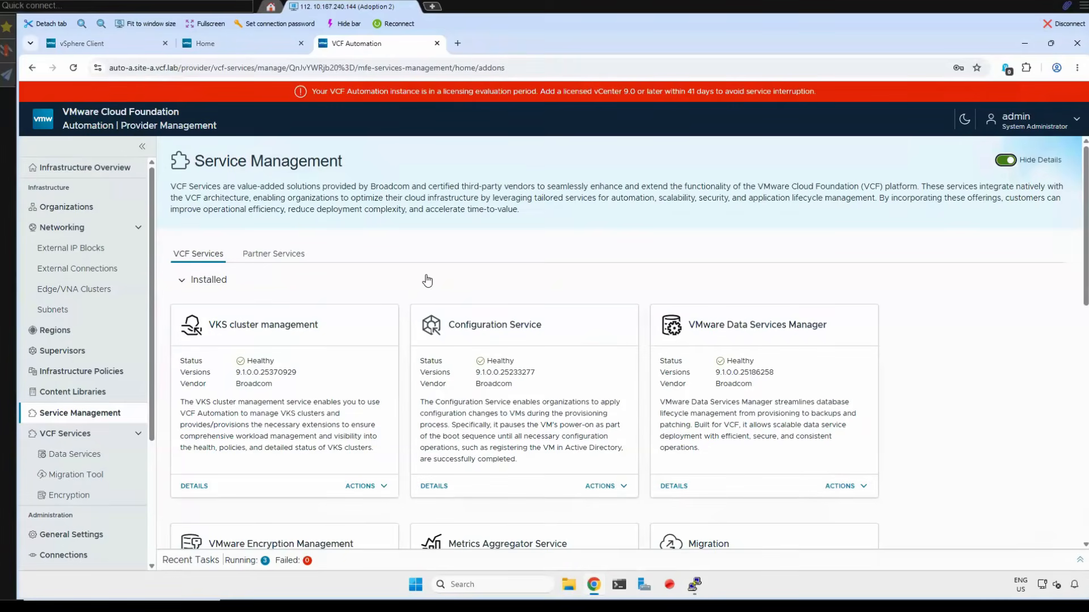
- Examine the Installed and Not Installed VCF Services in Service Management, including the Harbor service card
left_click(185, 281)
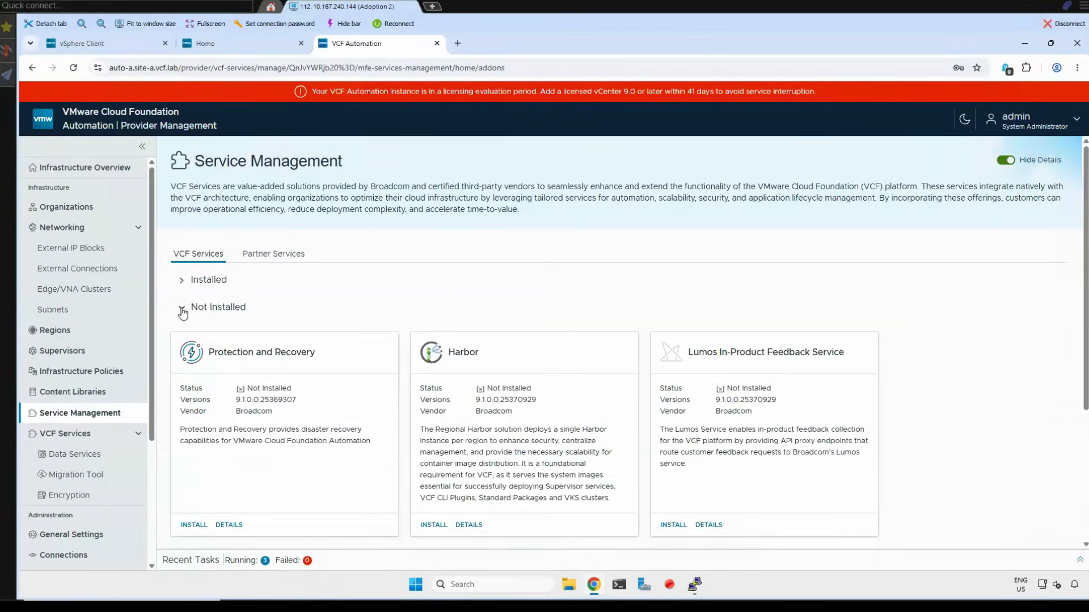
left_click(182, 310)
left_click(182, 282)
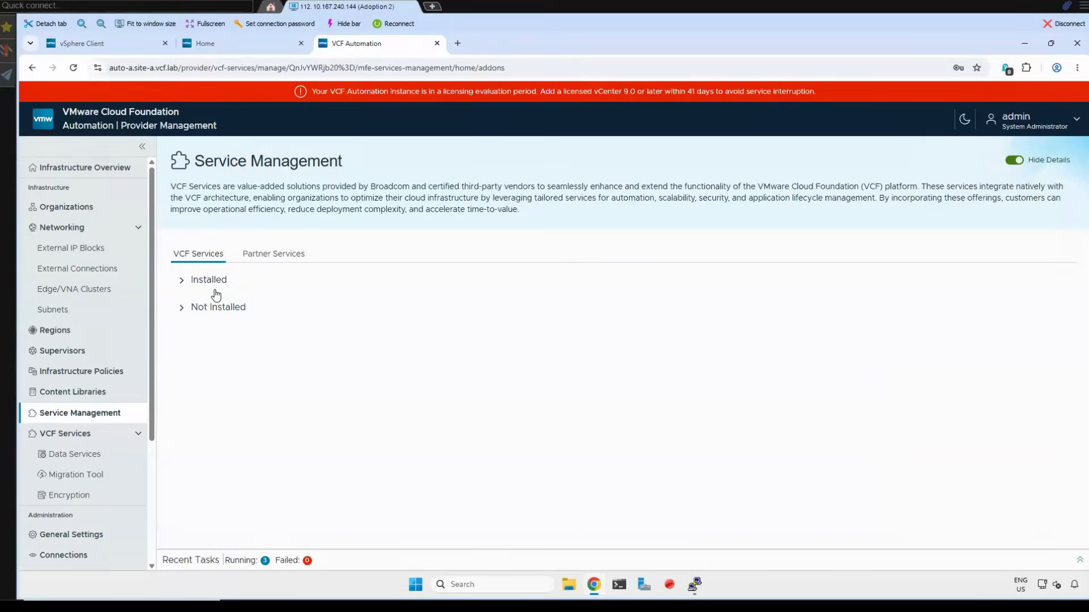
scroll(455, 377, "down", 3)
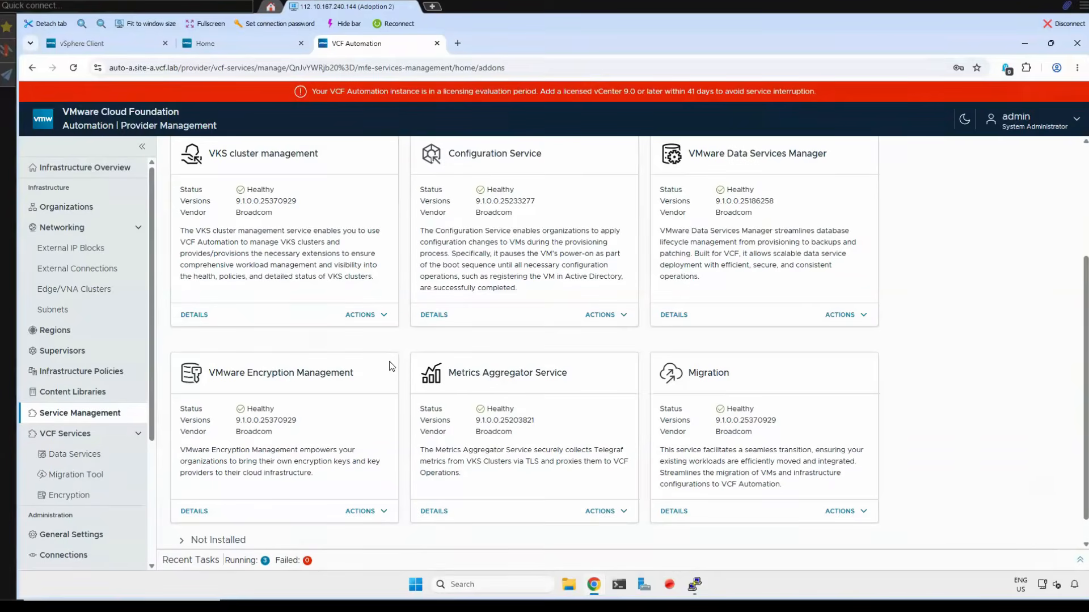
scroll(319, 414, "down", 1)
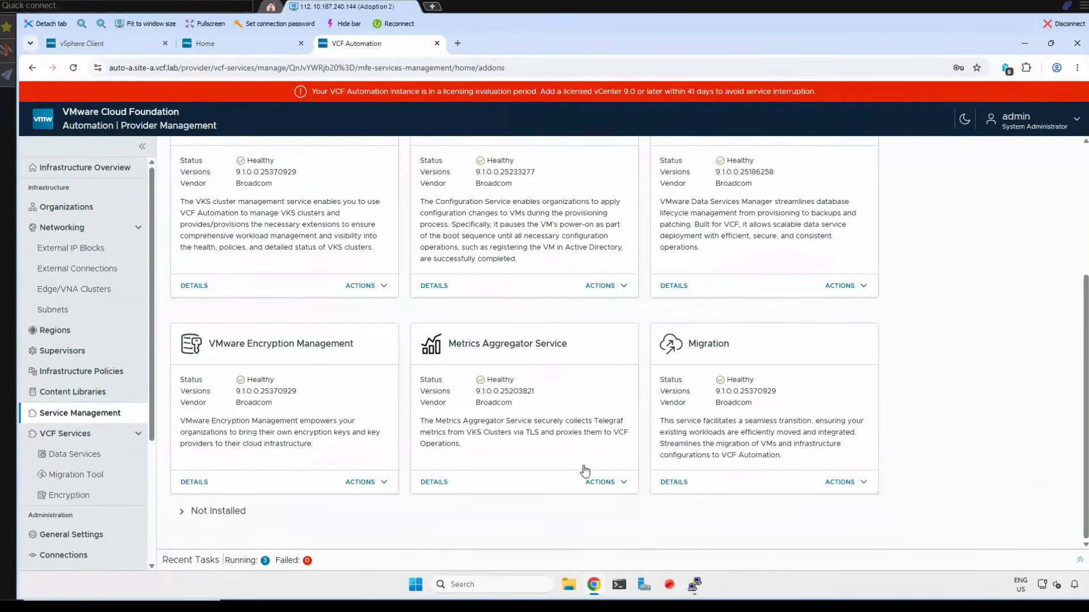
left_click(584, 510)
scroll(577, 468, "down", 6)
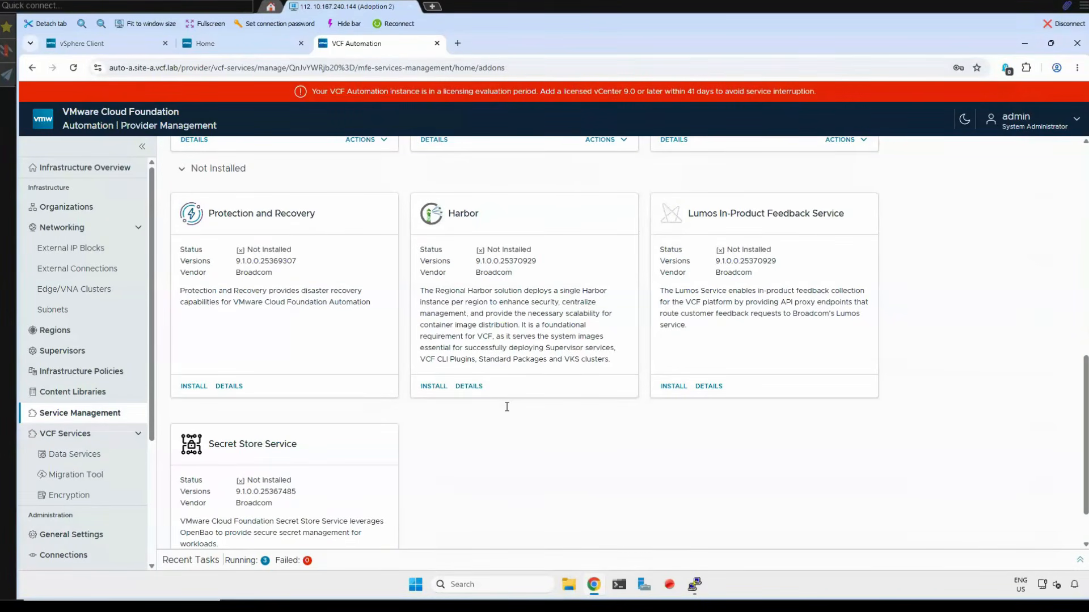
- Start installing Harbor, accept its certificates and choose region us-west-a as the deployment scope
left_click(427, 388)
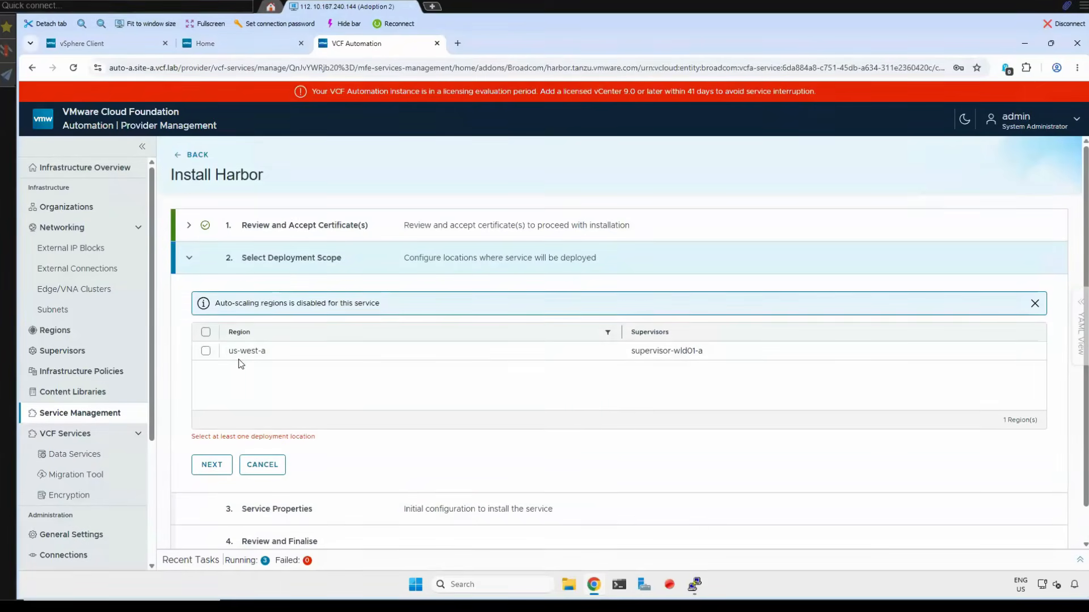
left_click(206, 355)
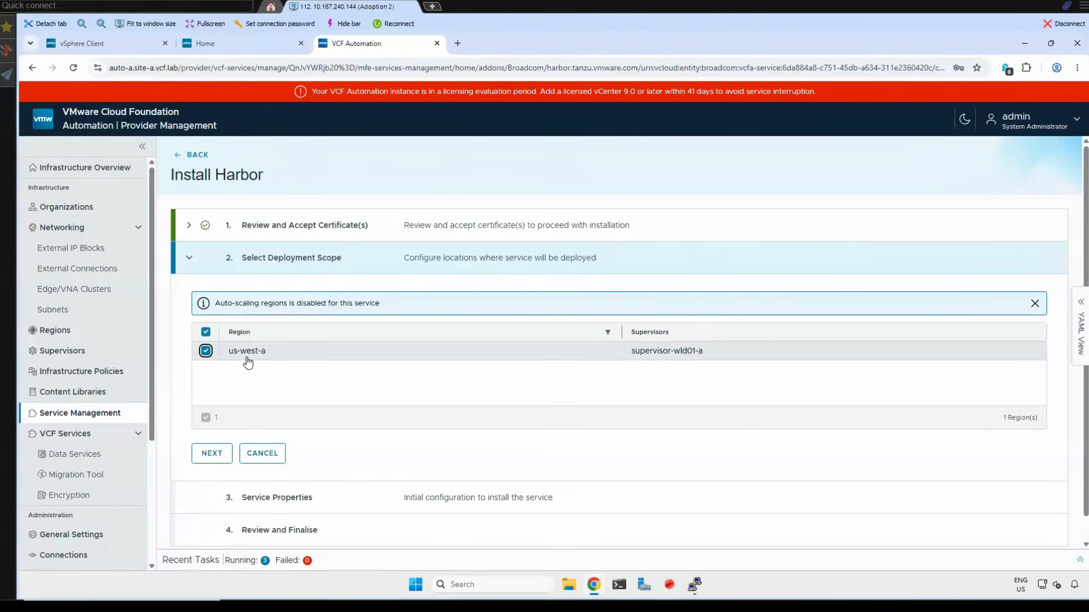
left_click(216, 460)
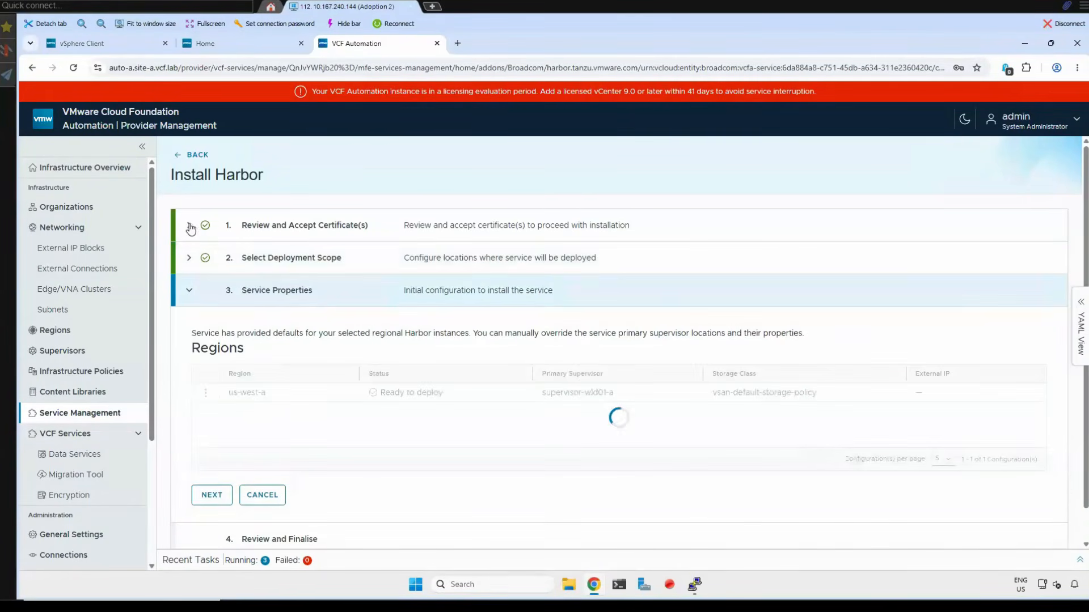
left_click(190, 227)
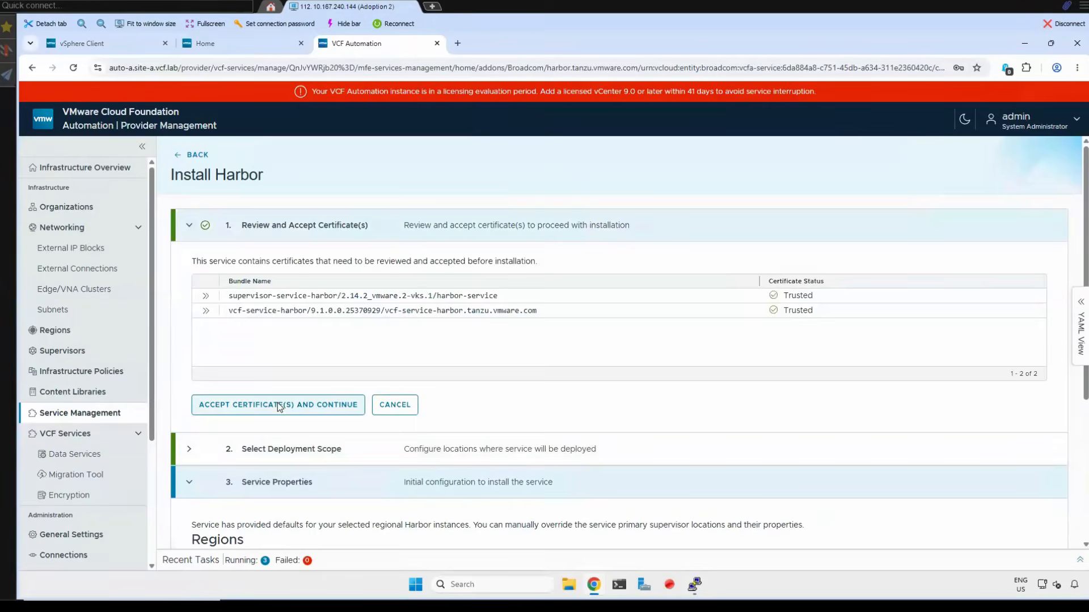
left_click(277, 404)
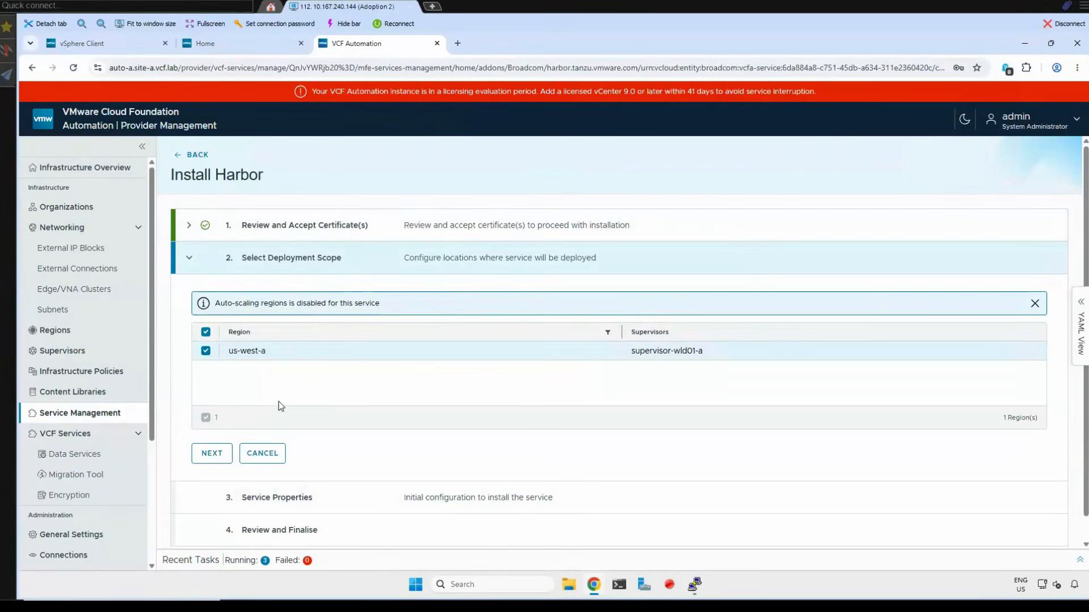
left_click(218, 456)
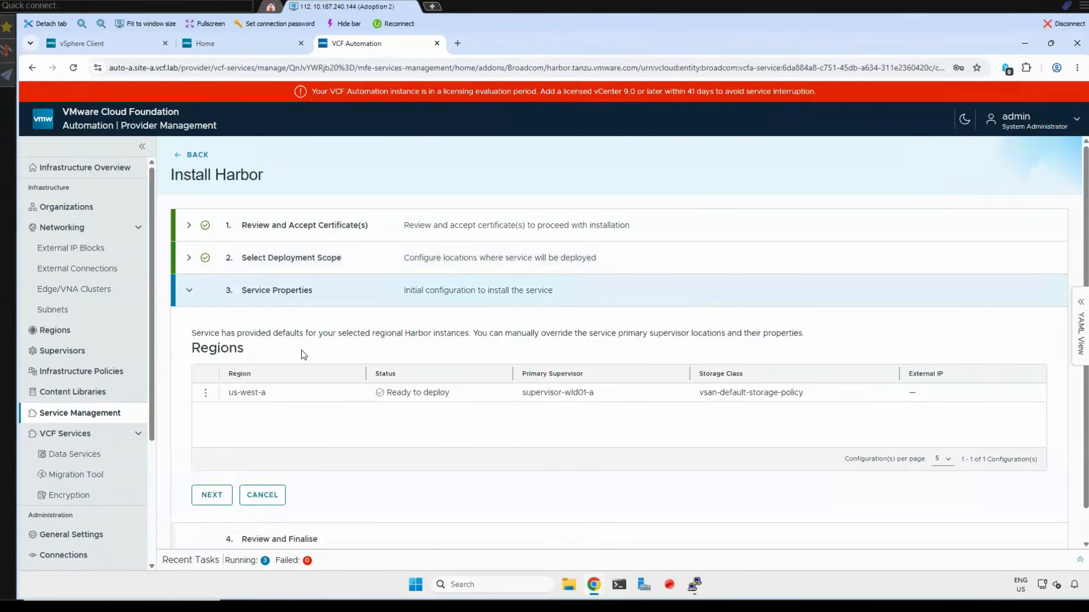
- Edit the us-west-a region configuration, paste a new value into the Harbor Password field and save the properties
left_click(206, 393)
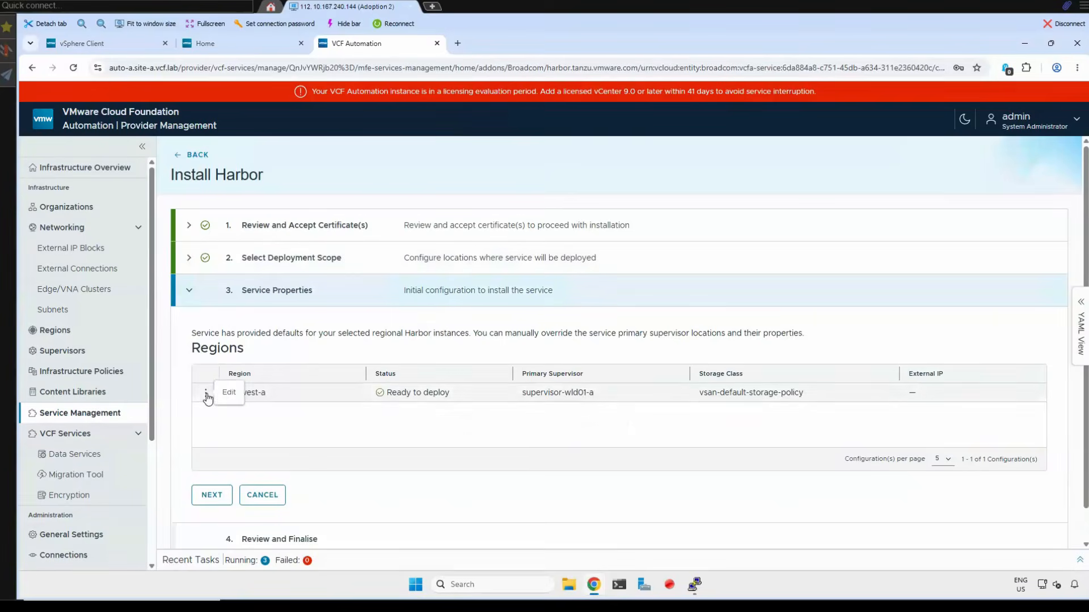
left_click(227, 392)
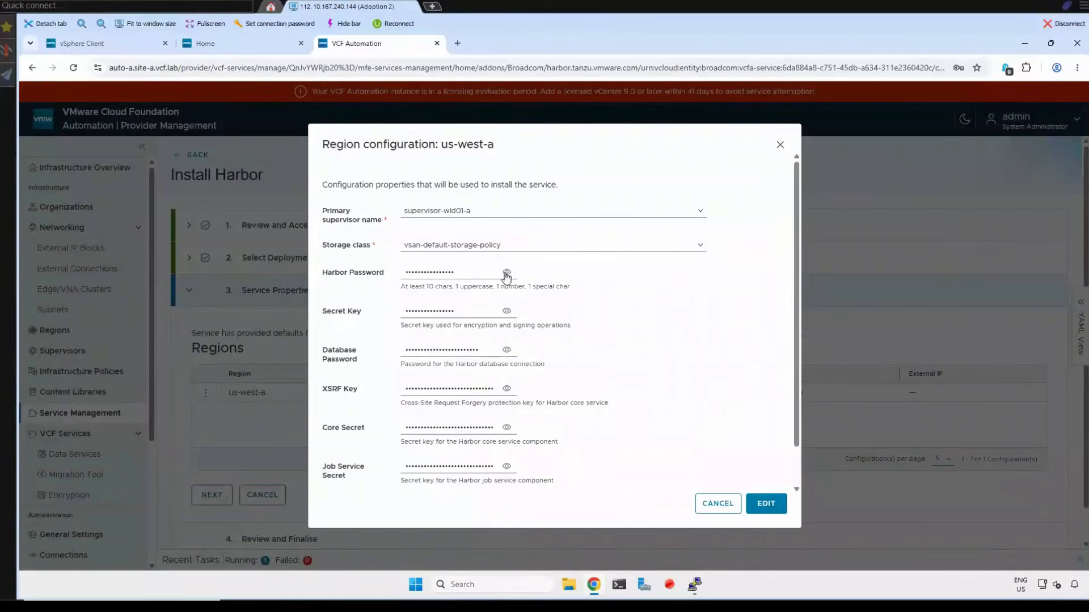
left_click(507, 273)
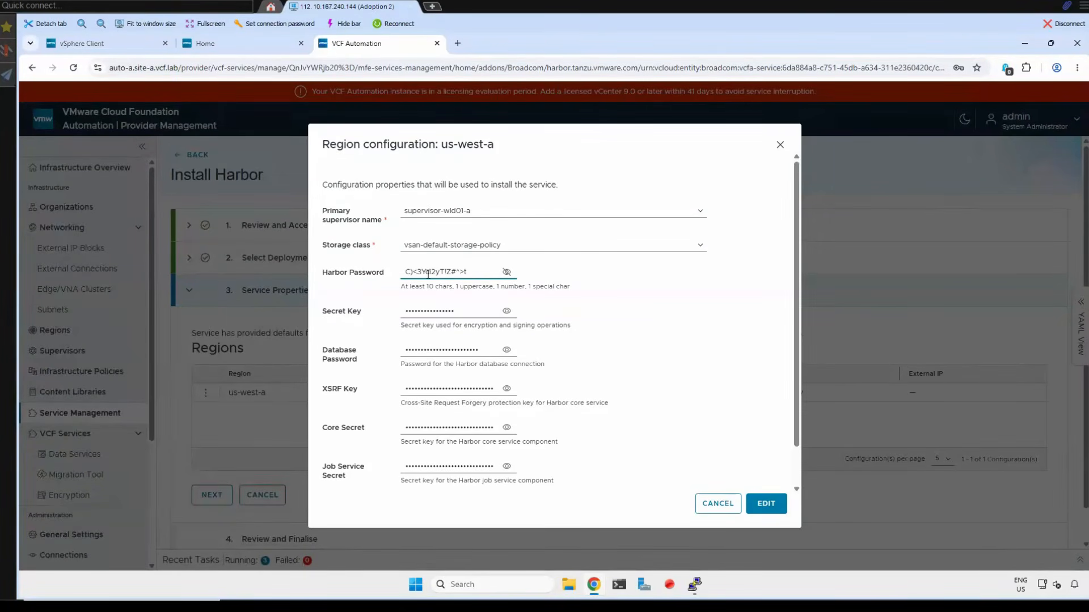
left_click(507, 272)
double_click(446, 271)
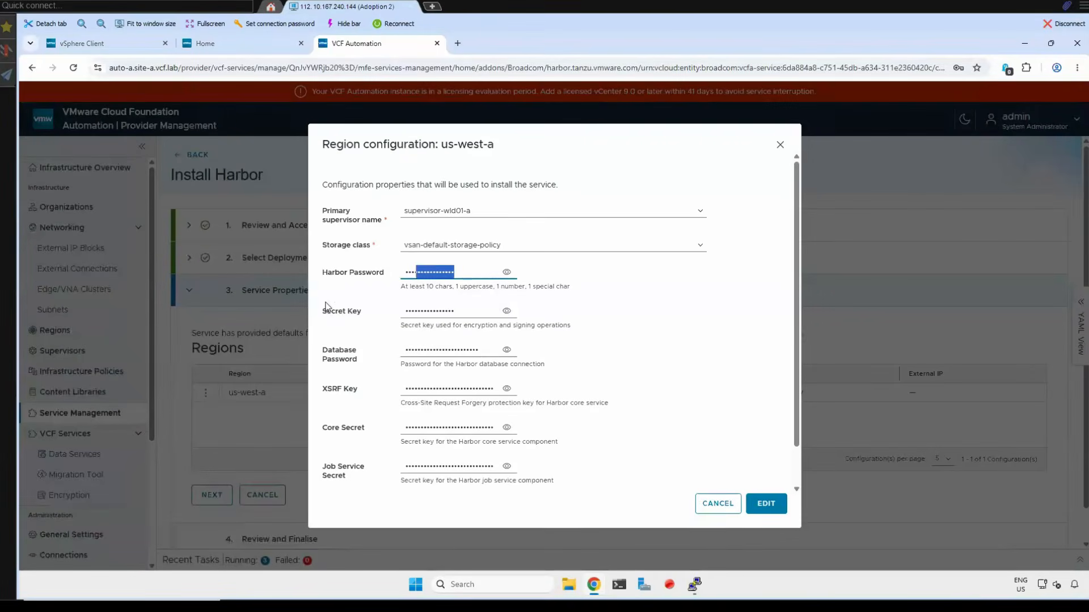
key("ctrl+v")
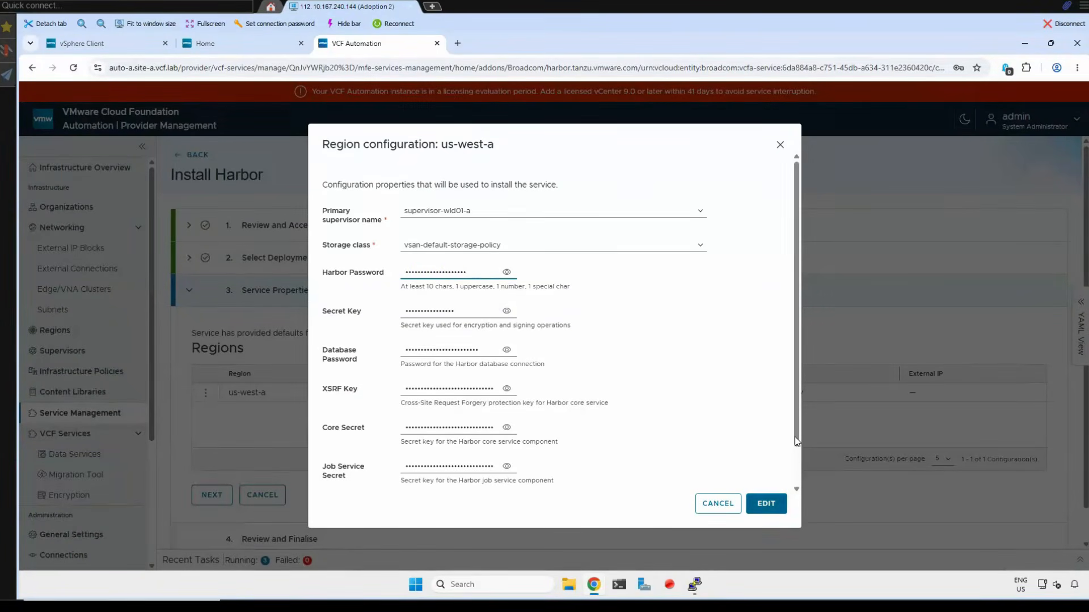
scroll(774, 495, "down", 2)
left_click(766, 504)
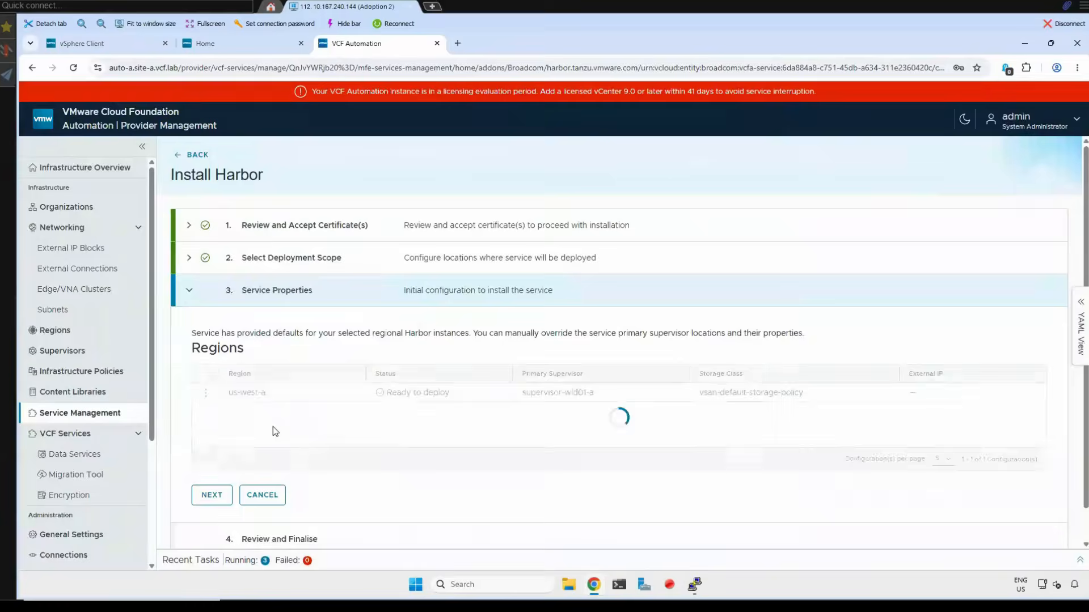
- Proceed to Review and Finalise, check the resources to be provisioned and submit the Harbor installation
left_click(209, 492)
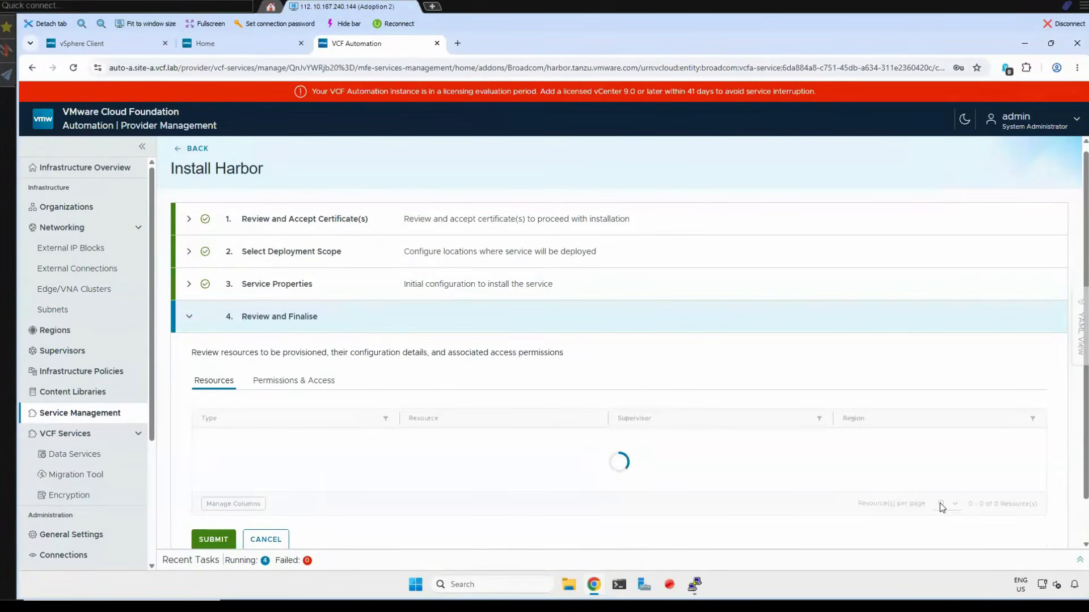
scroll(532, 454, "down", 3)
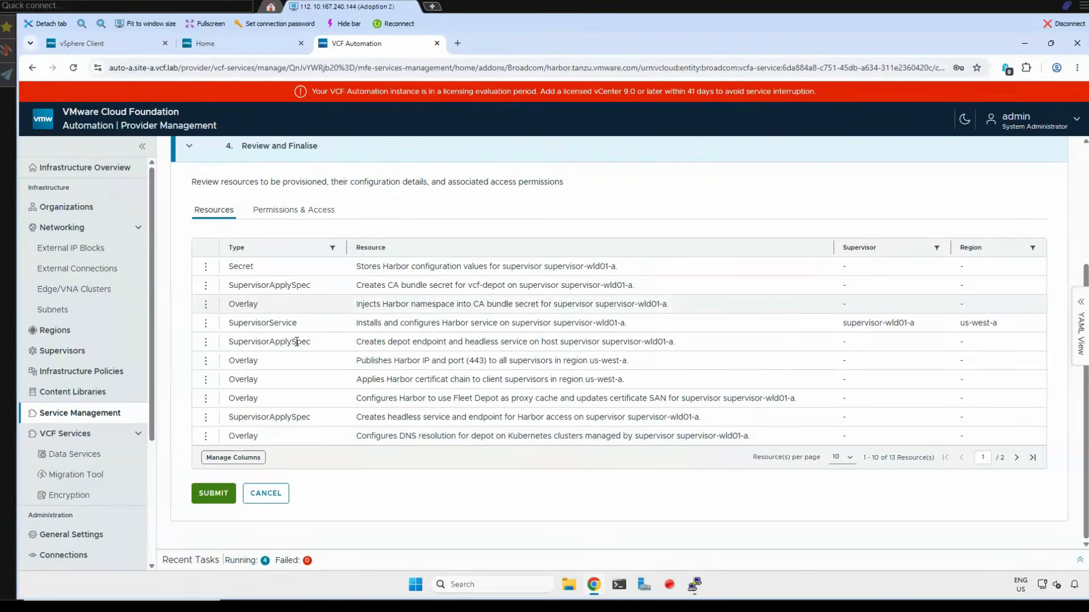
left_click(212, 498)
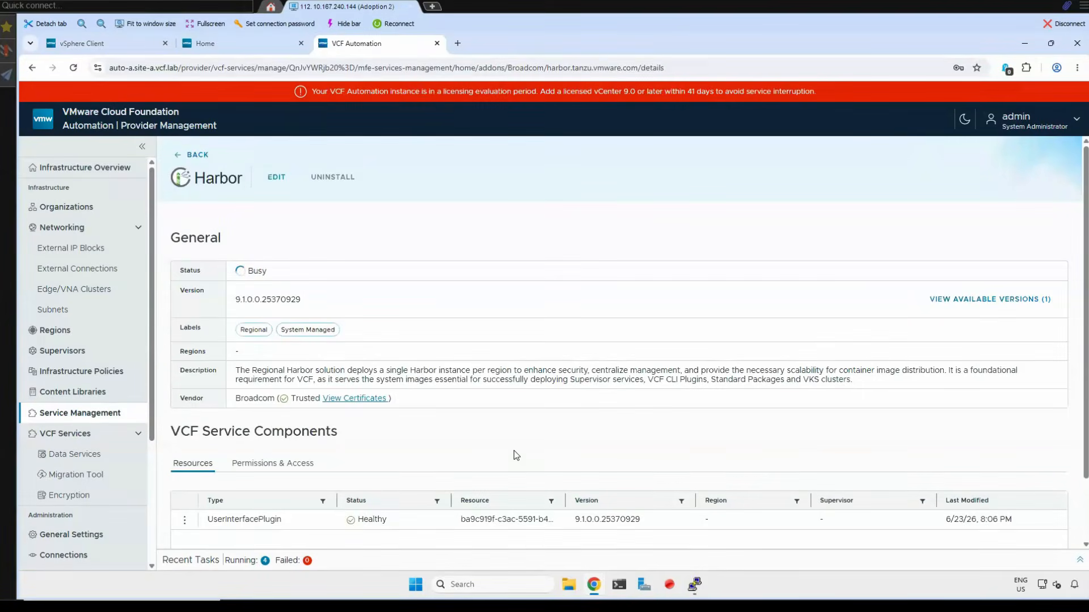
- Show 50 resources per page in Harbor's VCF Service Components and examine their deployment status
scroll(513, 453, "down", 2)
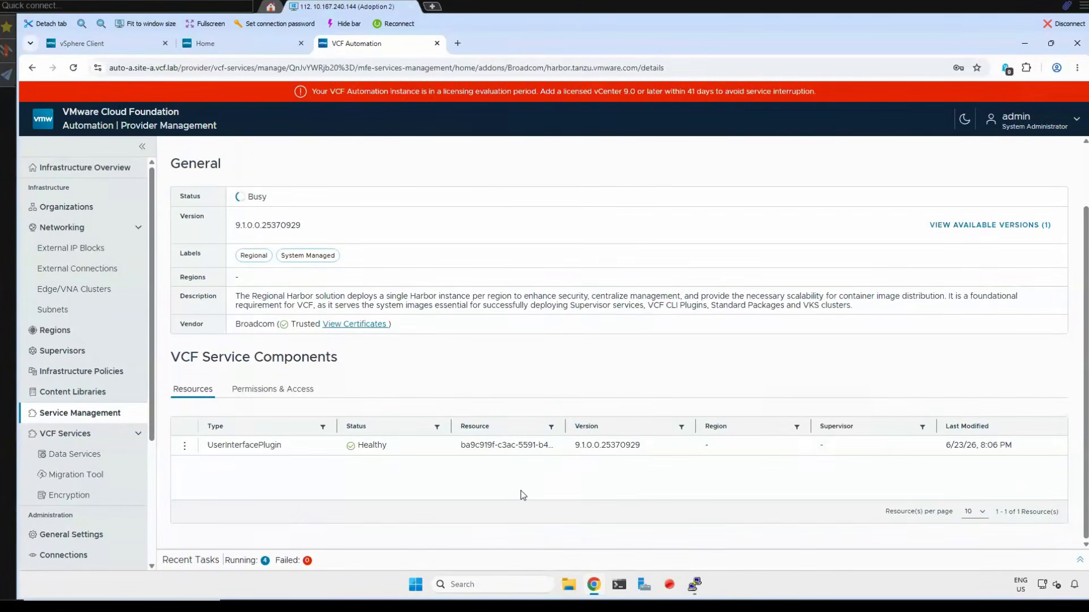
scroll(348, 471, "down", 3)
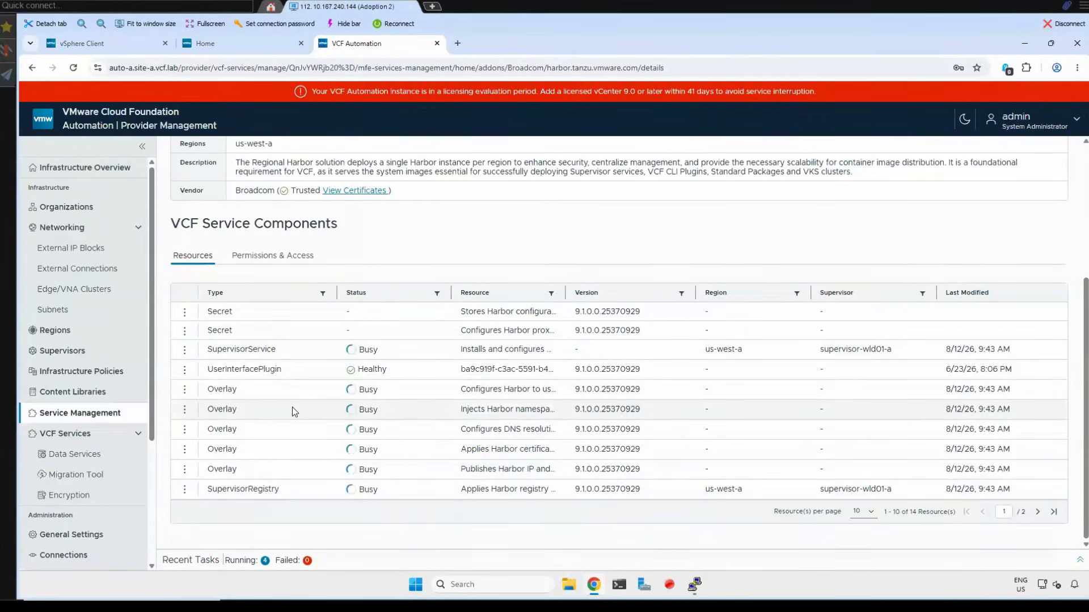
left_click(866, 512)
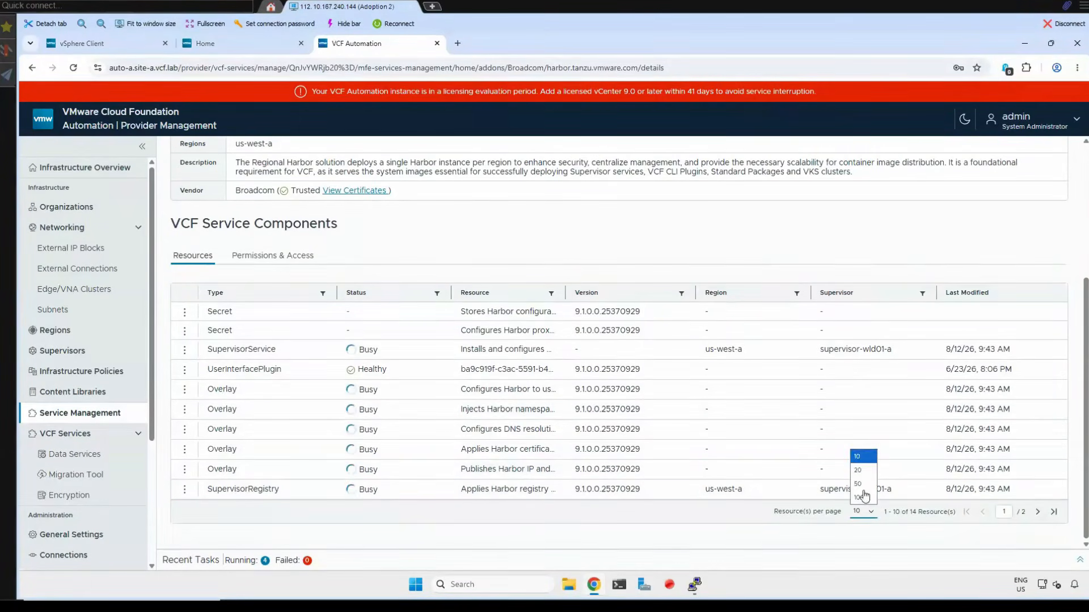
left_click(860, 484)
scroll(577, 405, "down", 2)
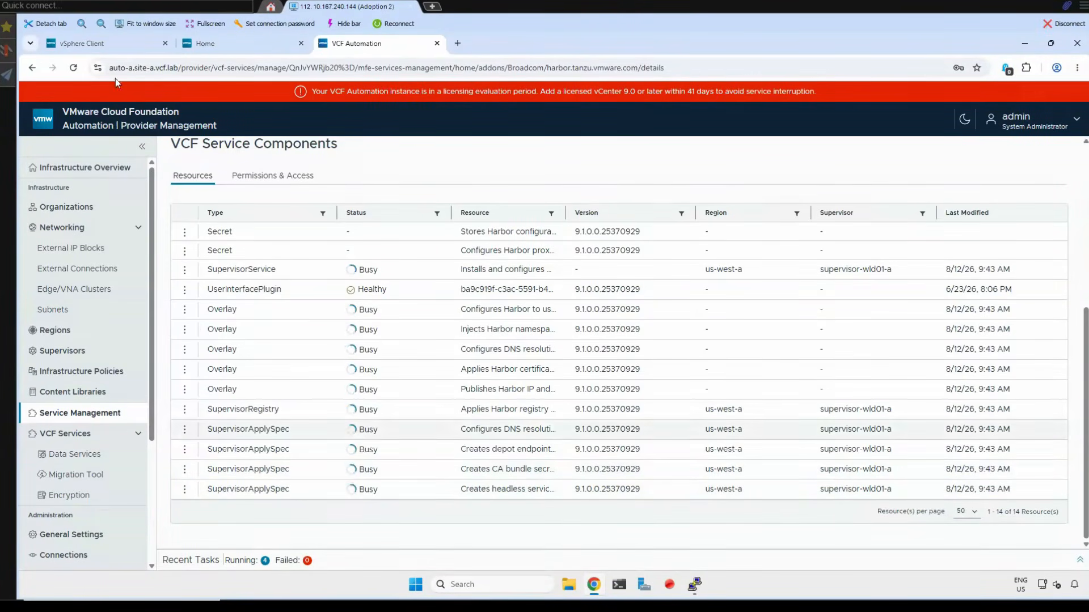
- Switch to the vSphere Client and check Harbor's status among the installed Supervisor Services of supervisor-wld01-a
left_click(82, 43)
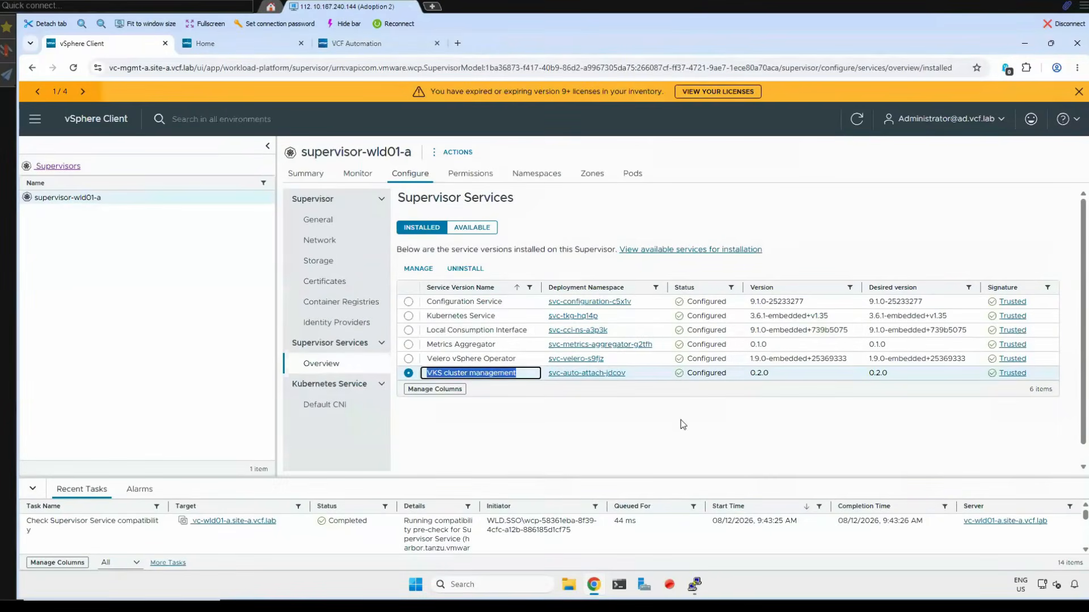
left_click(680, 420)
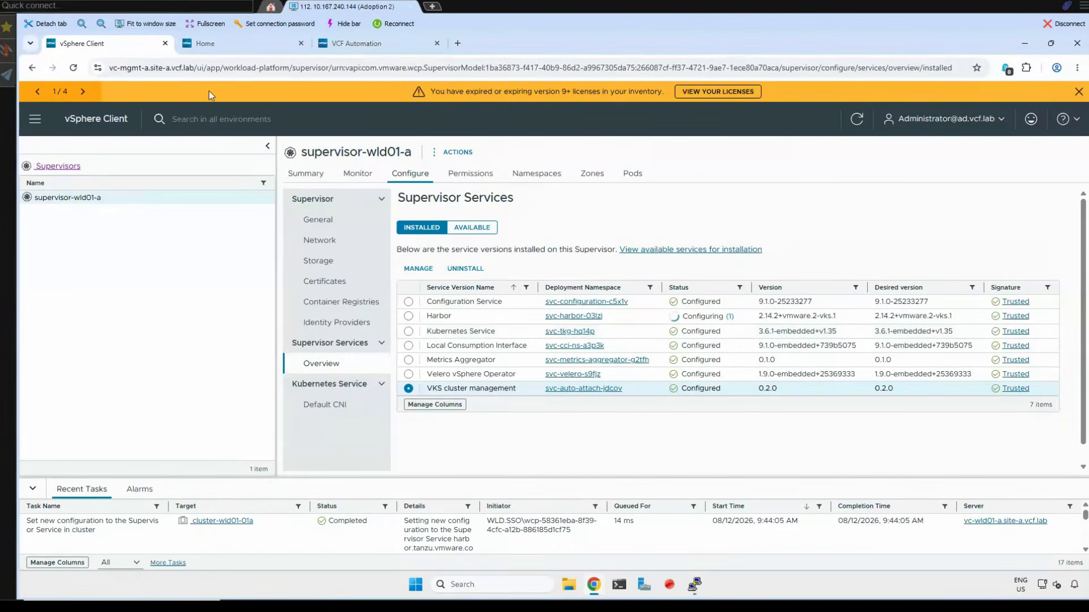
left_click(227, 45)
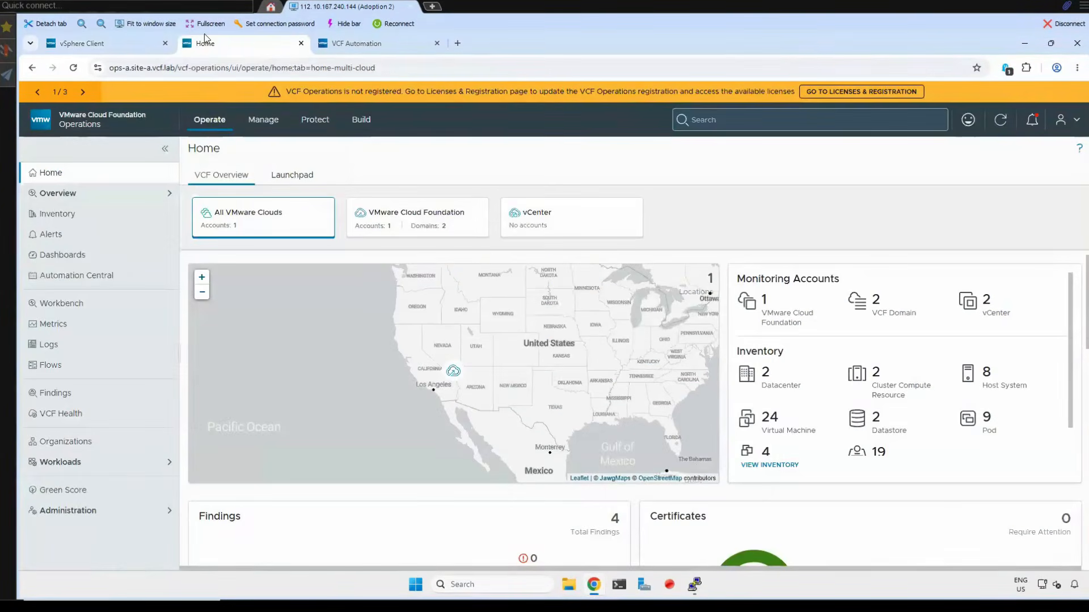
left_click(139, 44)
- Return to VCF Automation, open provider-content-library under Content Libraries and examine its subscription URL and storage class
left_click(356, 44)
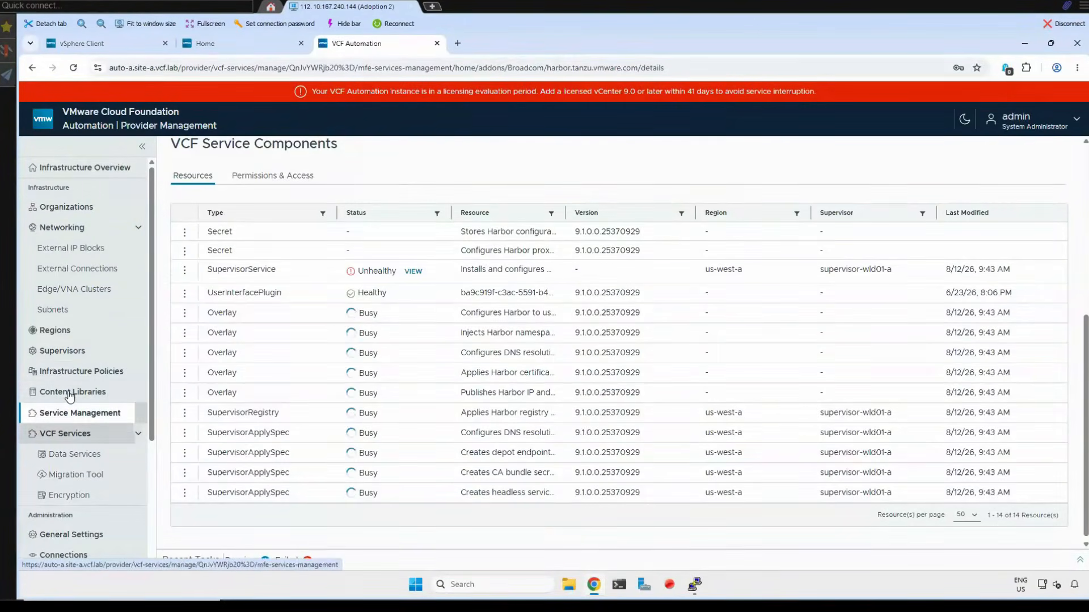
left_click(74, 392)
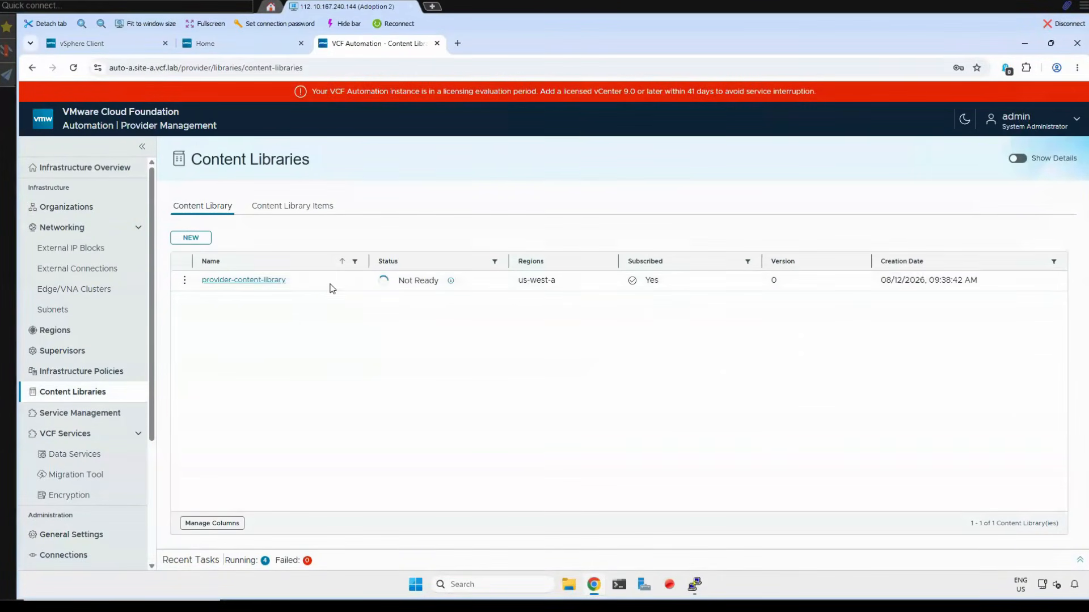
left_click(248, 281)
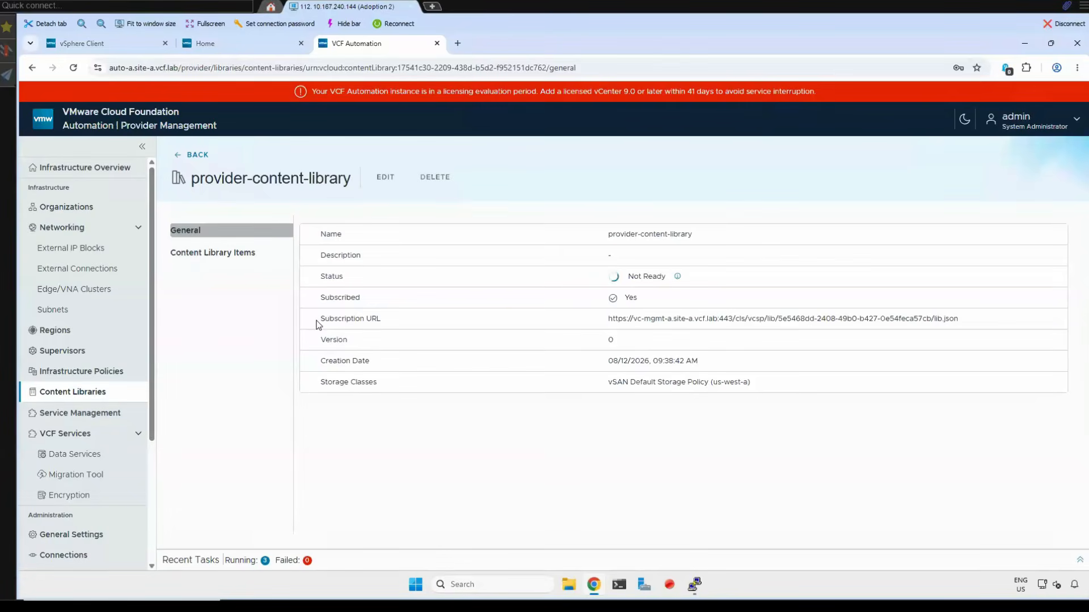
left_click_drag(987, 318, 584, 325)
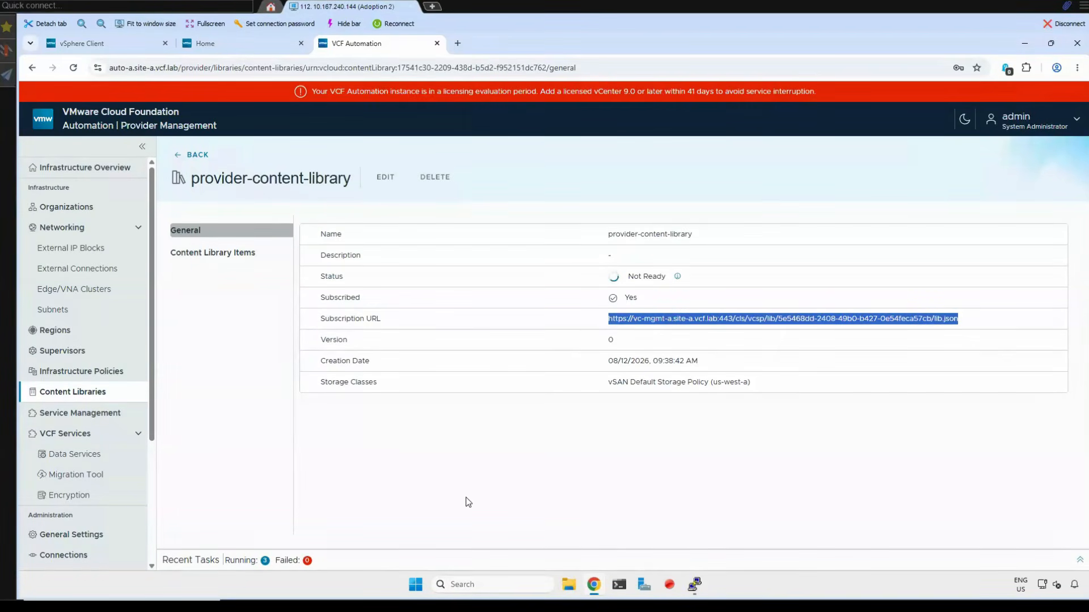
left_click_drag(593, 380, 767, 383)
- Show the items of provider-content-library and highlight the image identifier of ubuntu-26.04-lts-resolute-server-cloudimg-amd64
left_click(225, 258)
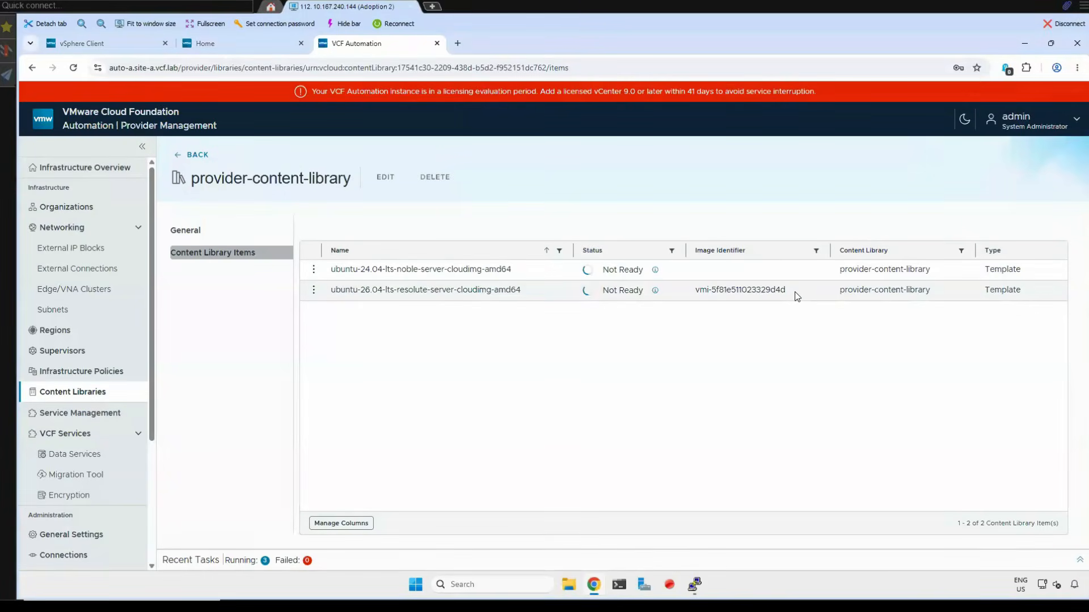
left_click_drag(799, 295, 693, 290)
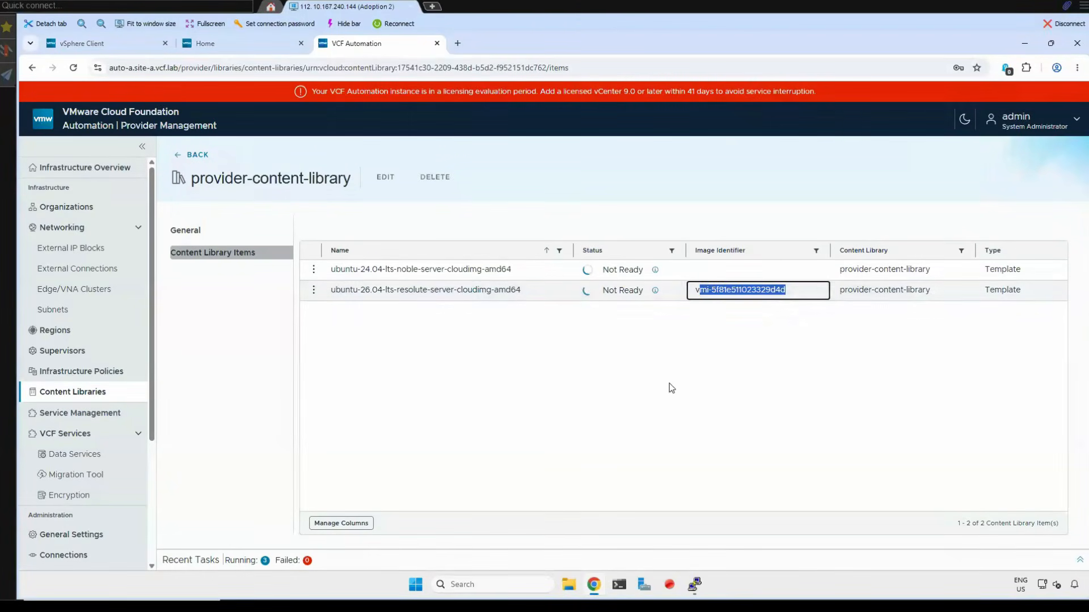
left_click(704, 358)
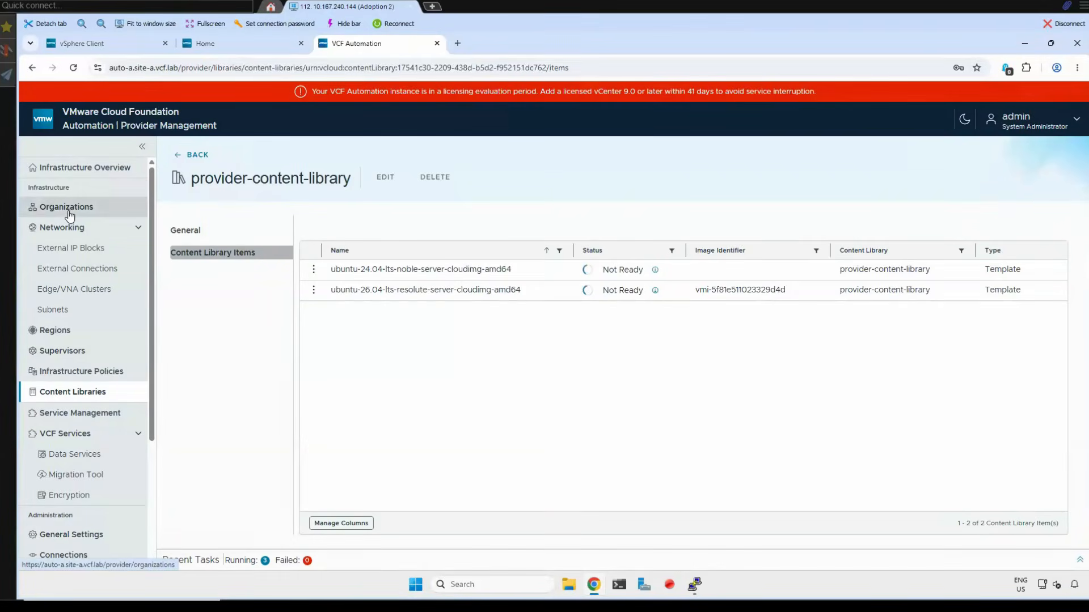
- Open the acme organization from the Organizations list, launch its organization portal and dismiss the cookie notice
left_click(69, 214)
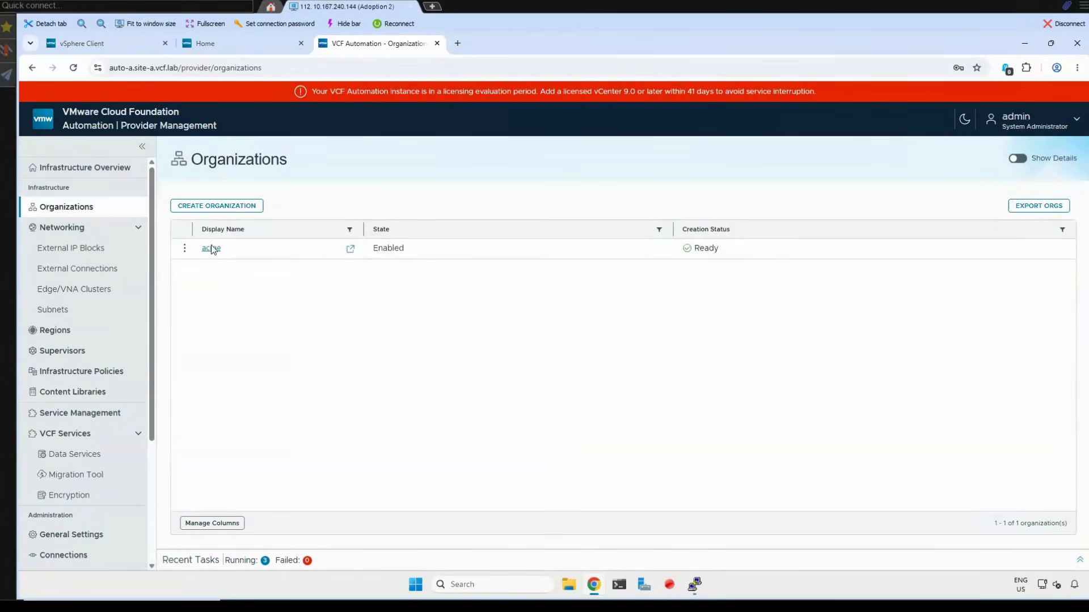
left_click(211, 248)
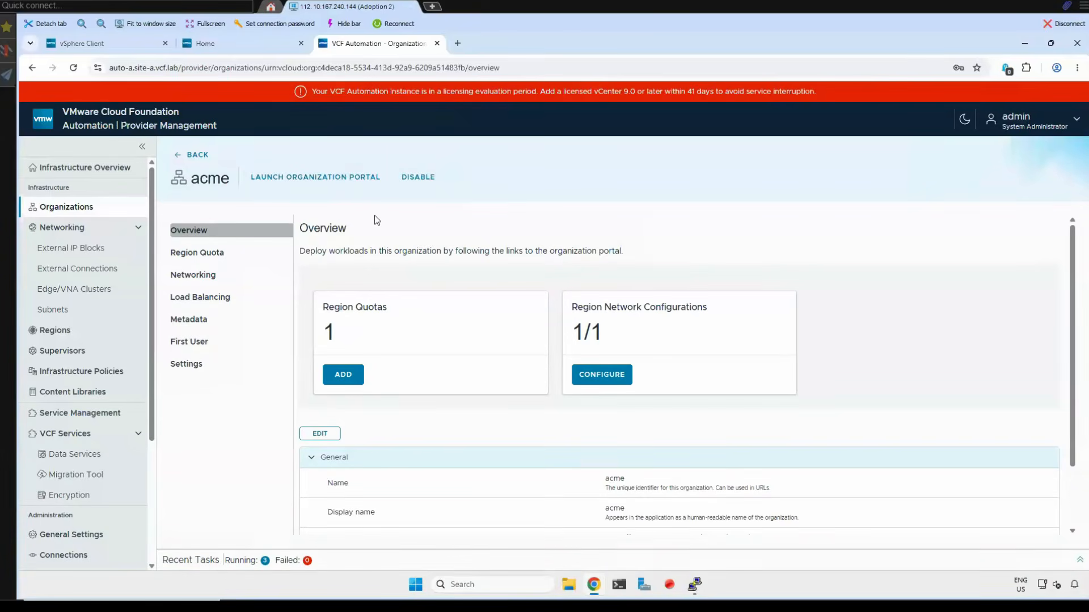
left_click(321, 184)
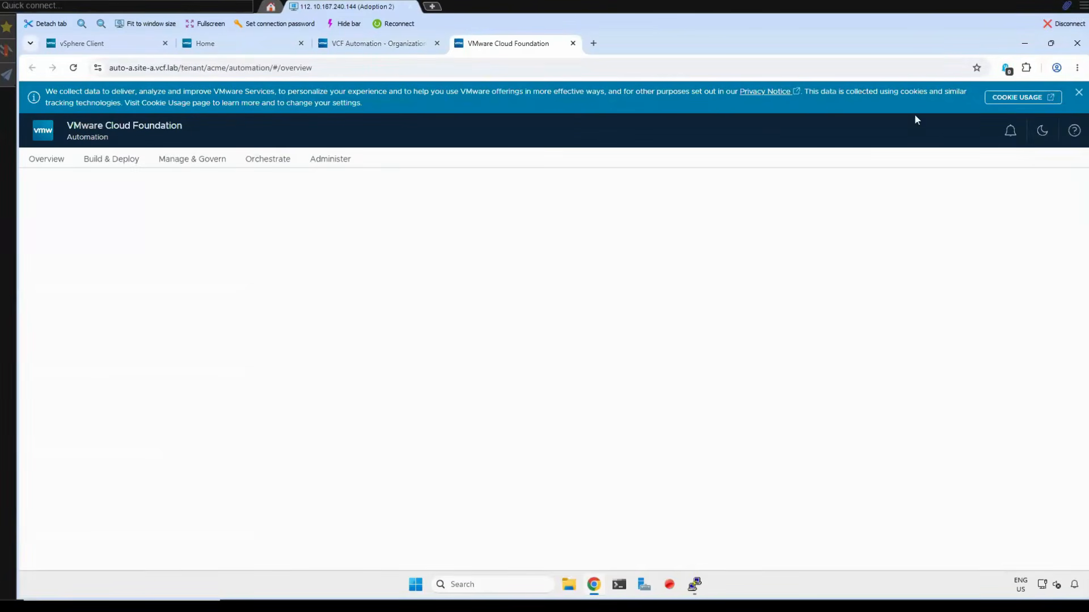
left_click(1079, 92)
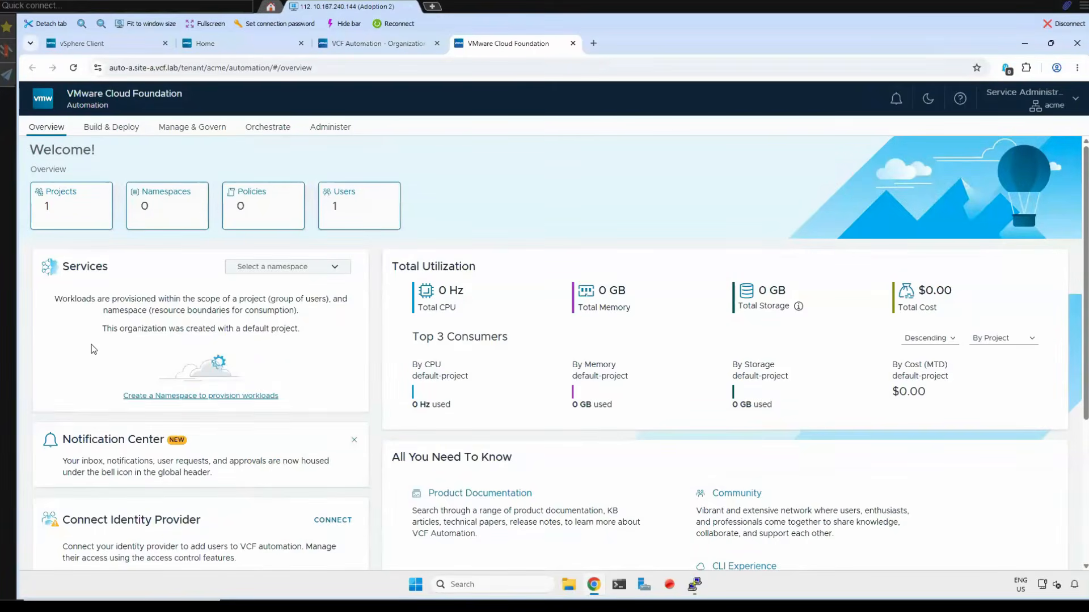
- Examine the acme portal's overview page and highlight the Services note about namespaces and the default project
scroll(45, 295, "down", 4)
scroll(50, 302, "up", 5)
left_click_drag(139, 319, 221, 326)
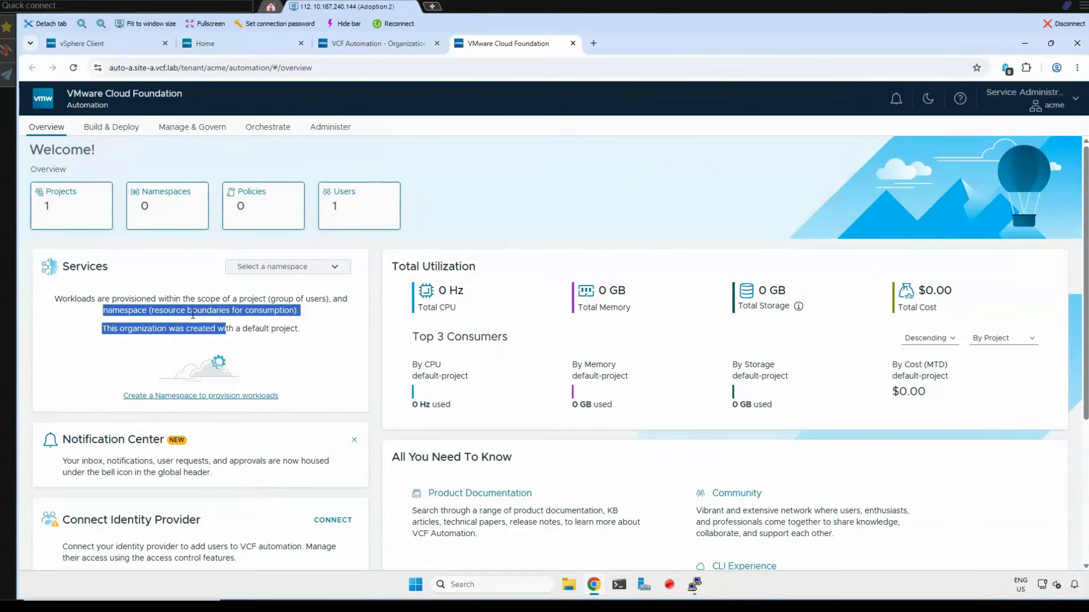
left_click(315, 322)
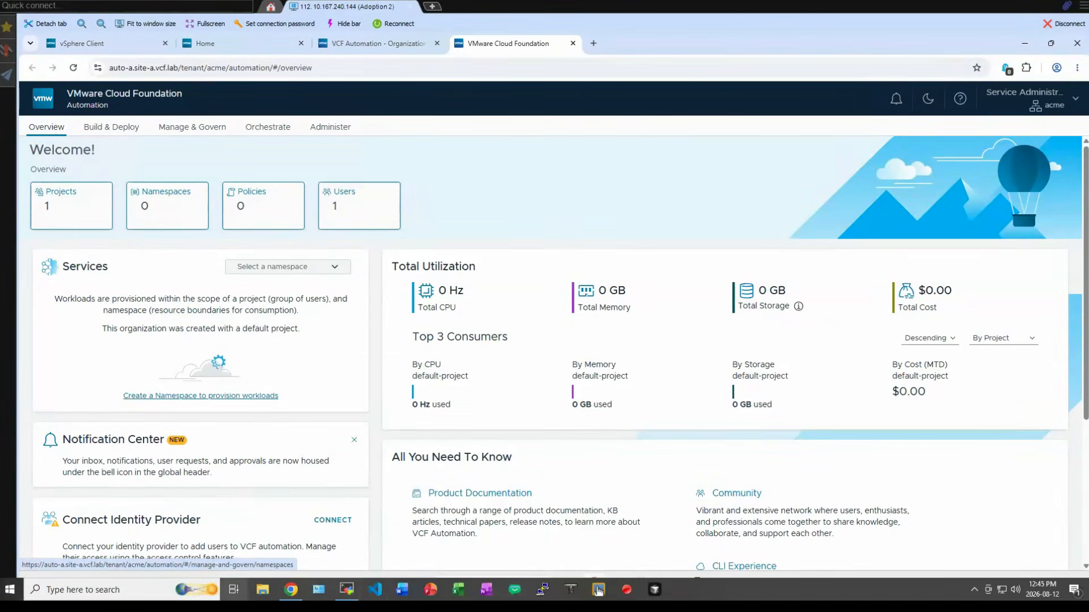
left_click(290, 591)
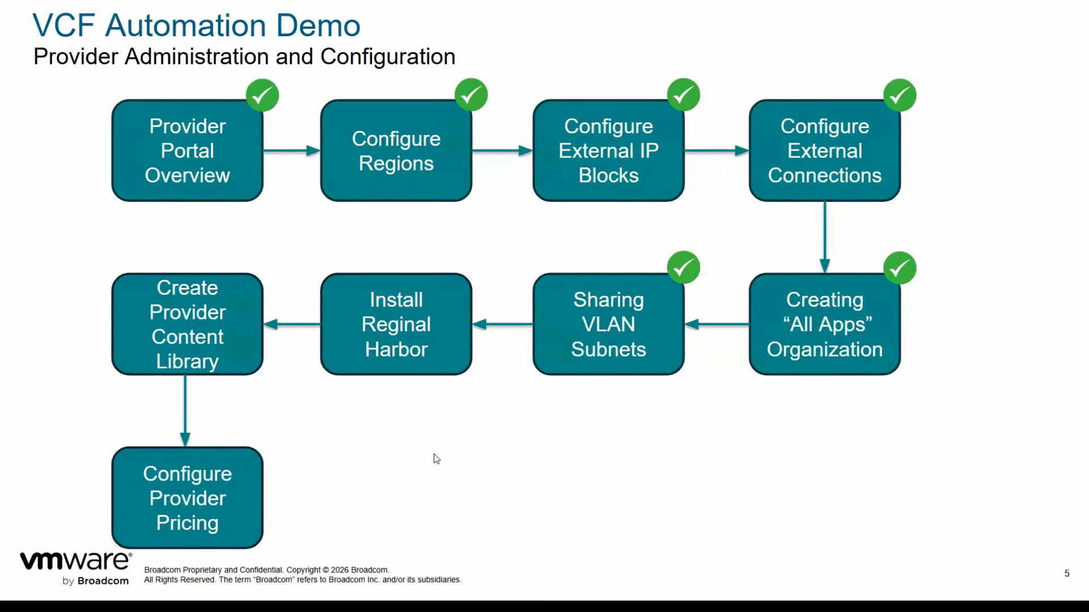
left_click(494, 461)
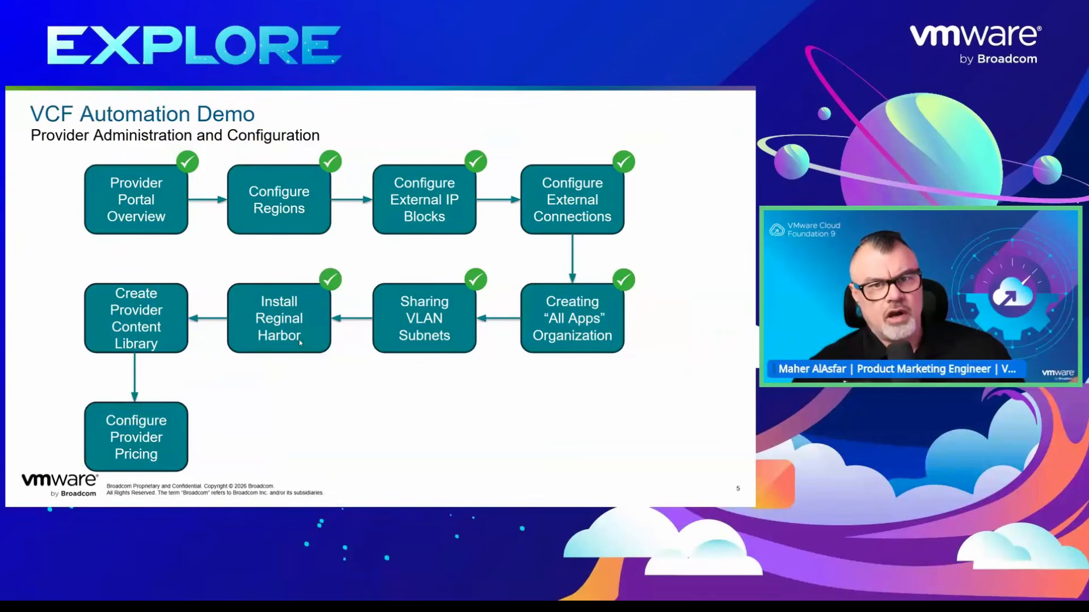
left_click(306, 404)
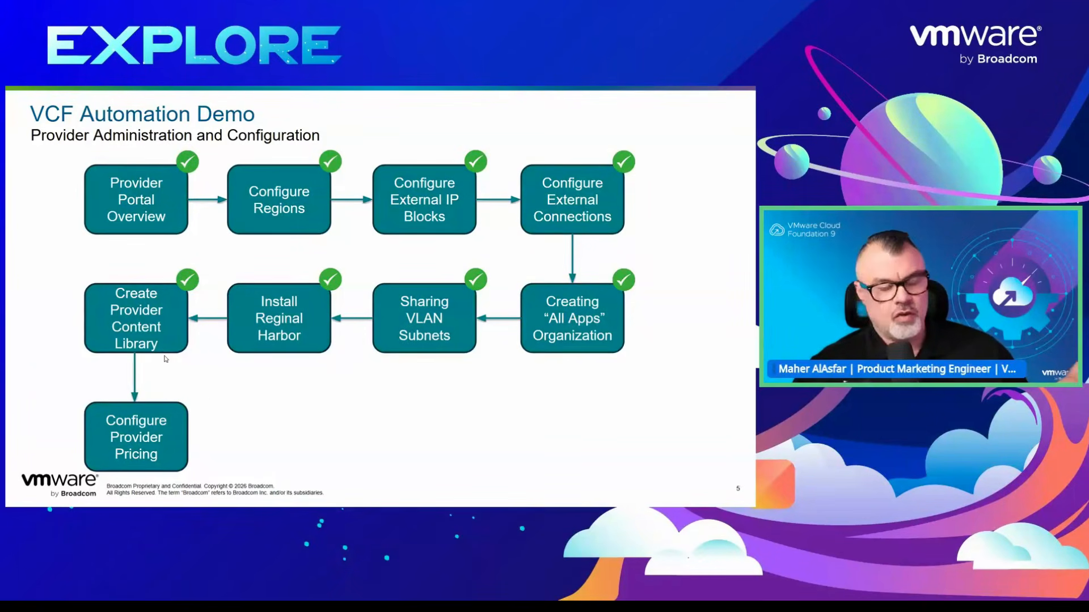
left_click(240, 430)
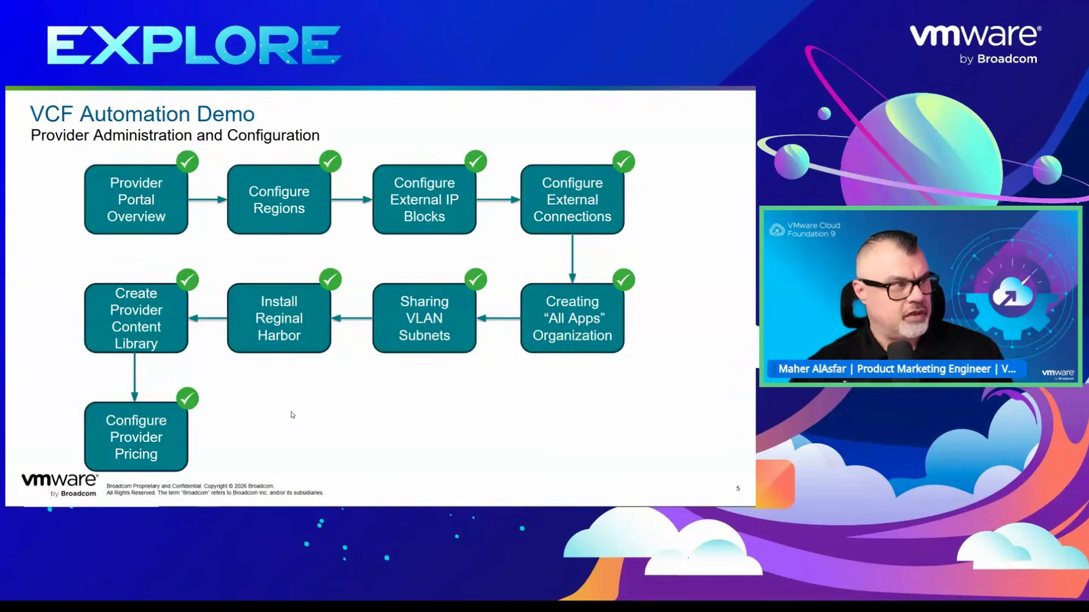
- Switch to VCF Operations and open Policy Definition from the Administration configurations
key("alt+Tab")
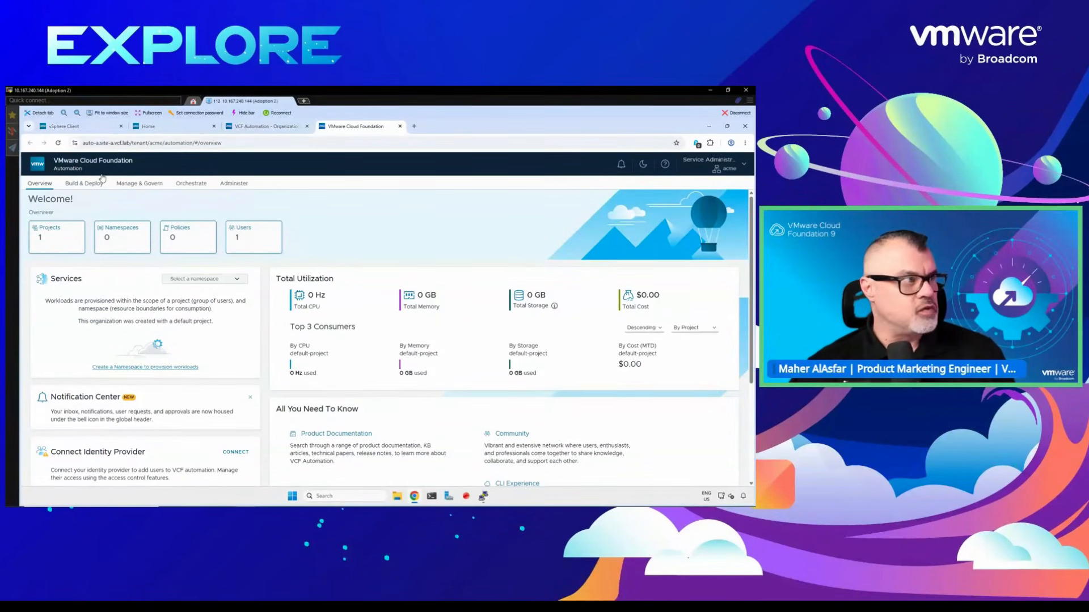
left_click(158, 127)
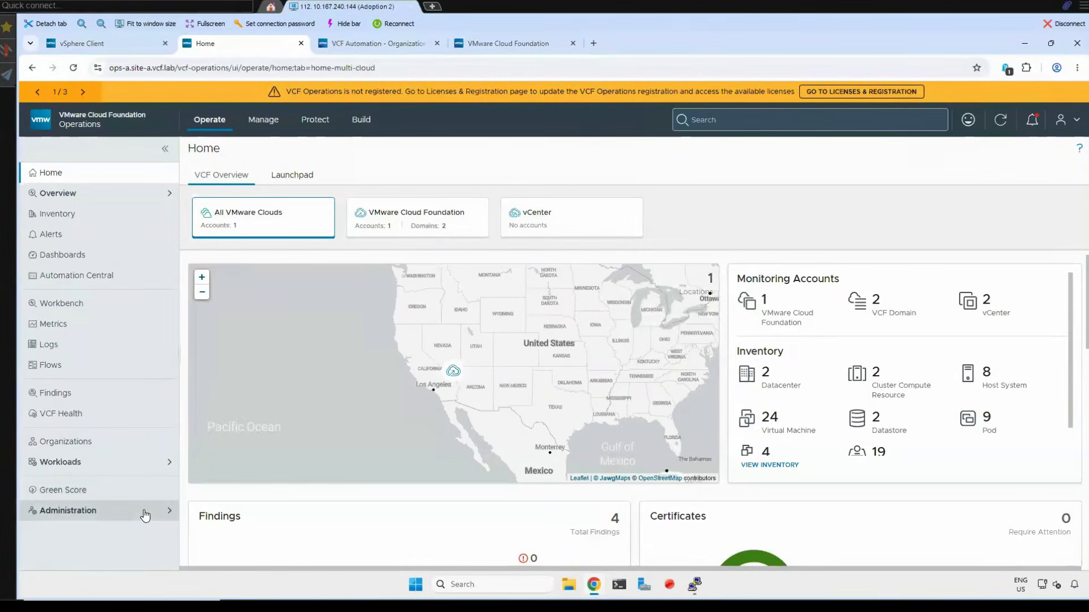
left_click(164, 511)
scroll(164, 512, "down", 2)
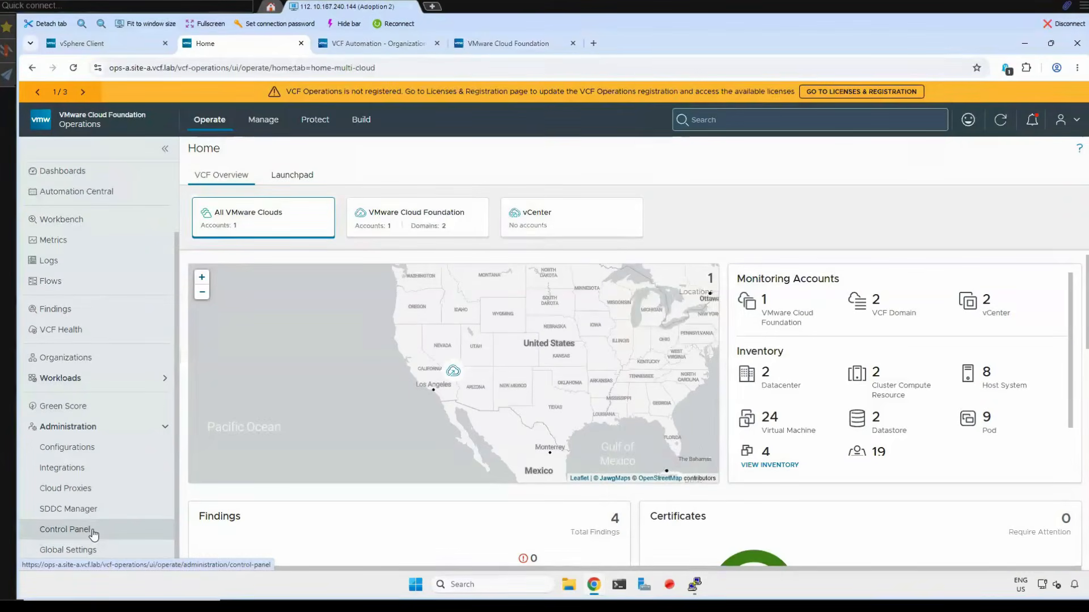
left_click(91, 451)
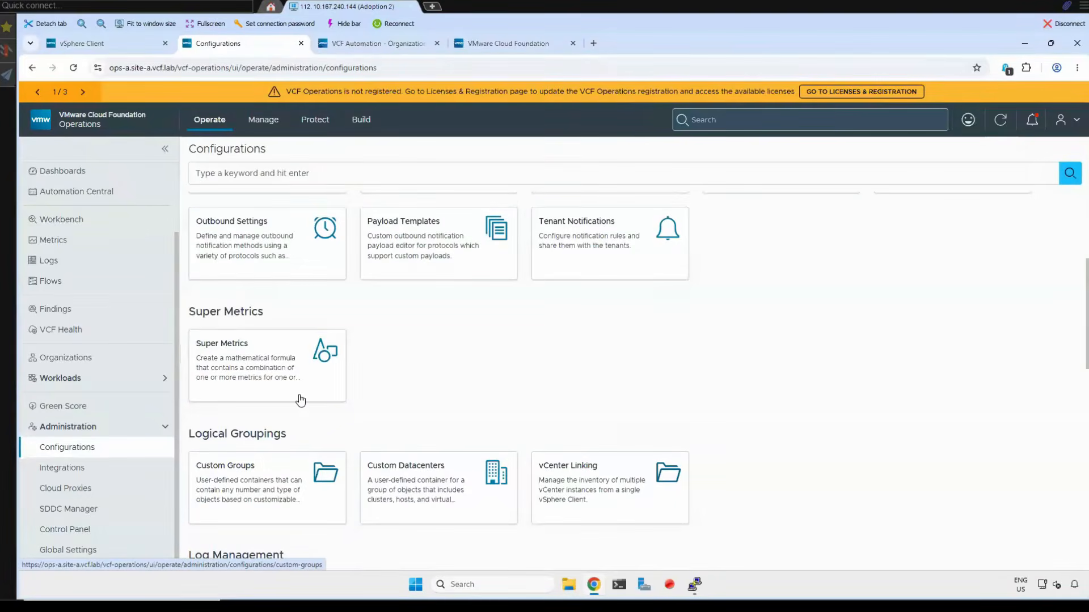
scroll(297, 397, "up", 4)
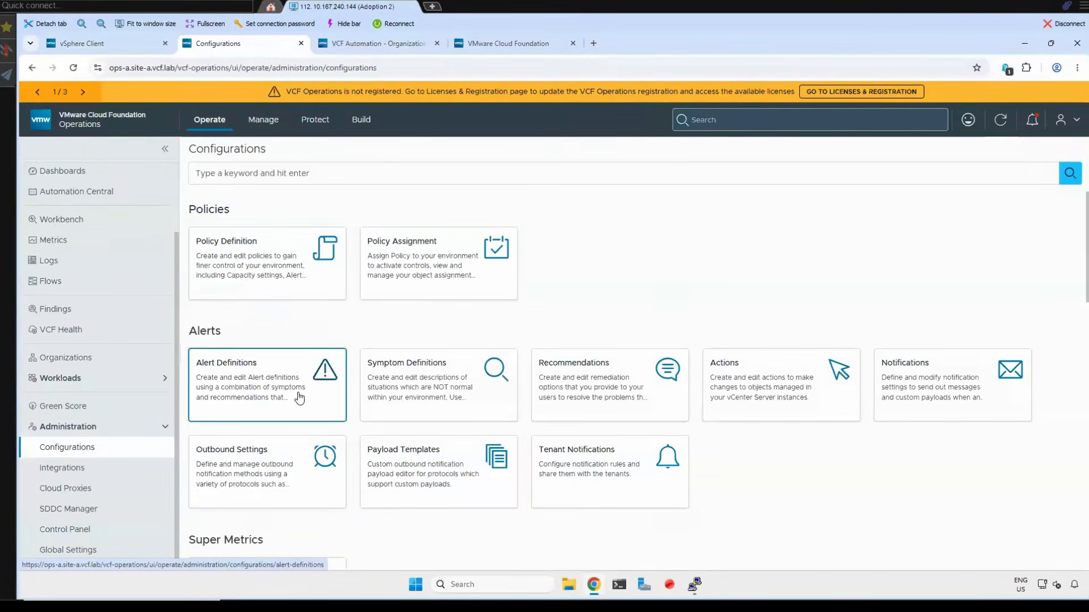
left_click(240, 264)
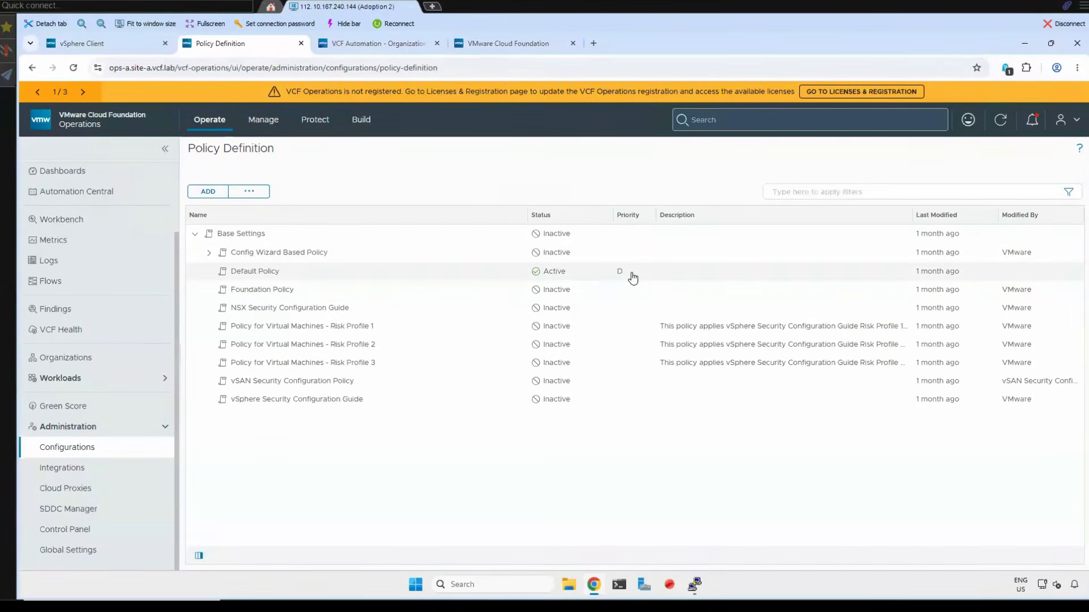
- Edit the Default Policy's Provider Pricing, unlocking its Pricing Base Settings and enabling the pricing engine
left_click(778, 276)
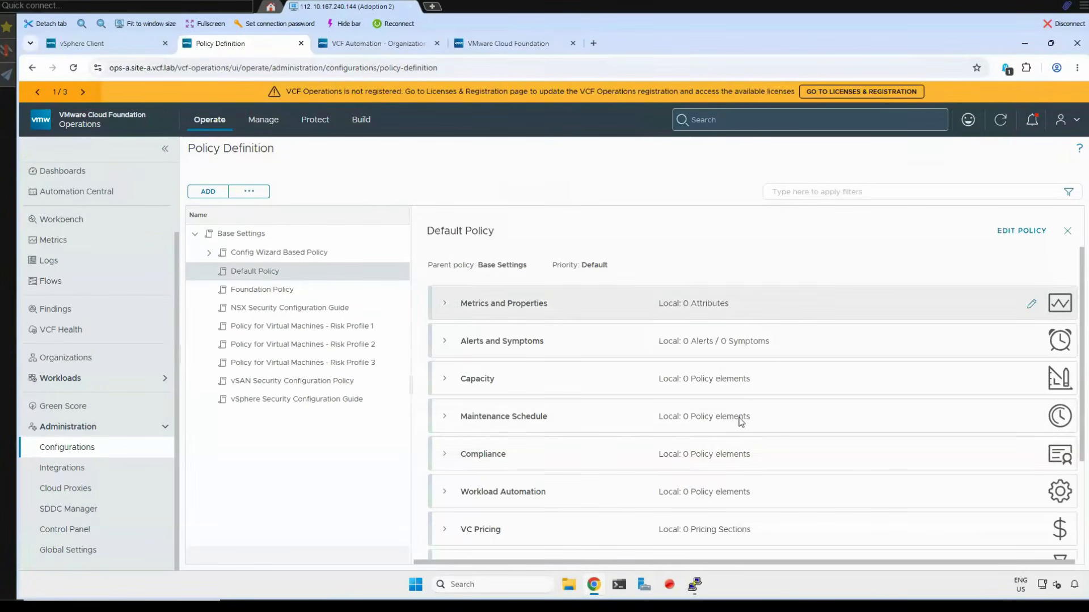
scroll(618, 450, "down", 3)
scroll(619, 450, "up", 3)
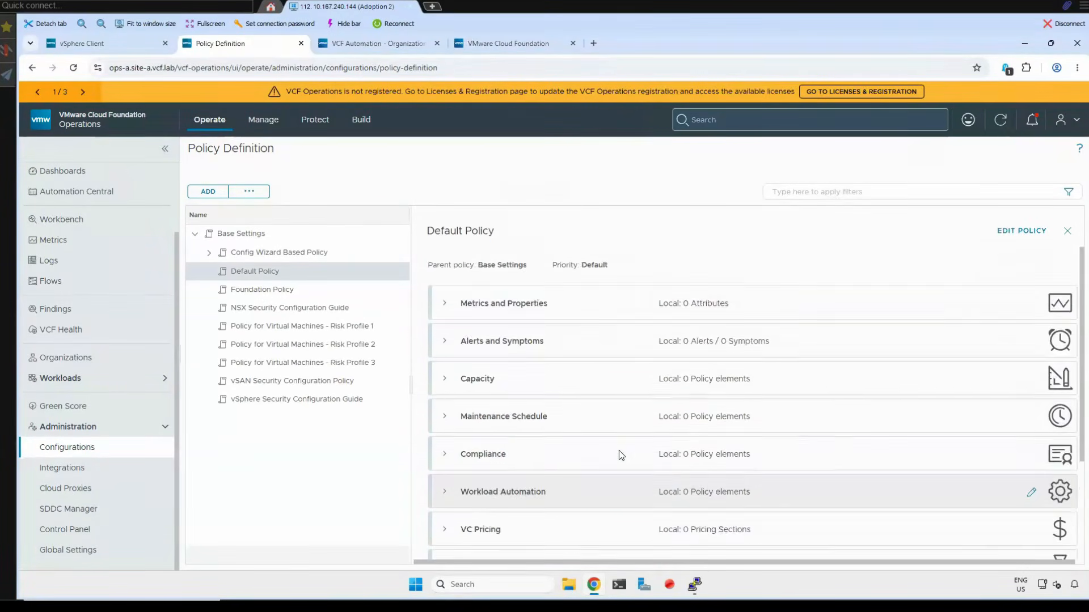
scroll(618, 450, "down", 3)
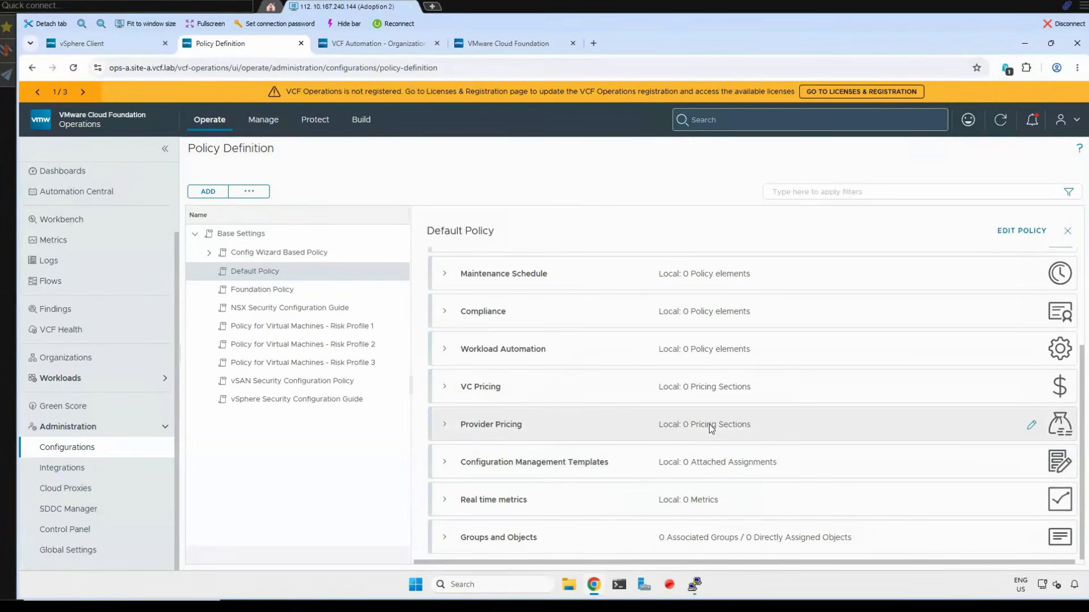
left_click(1031, 425)
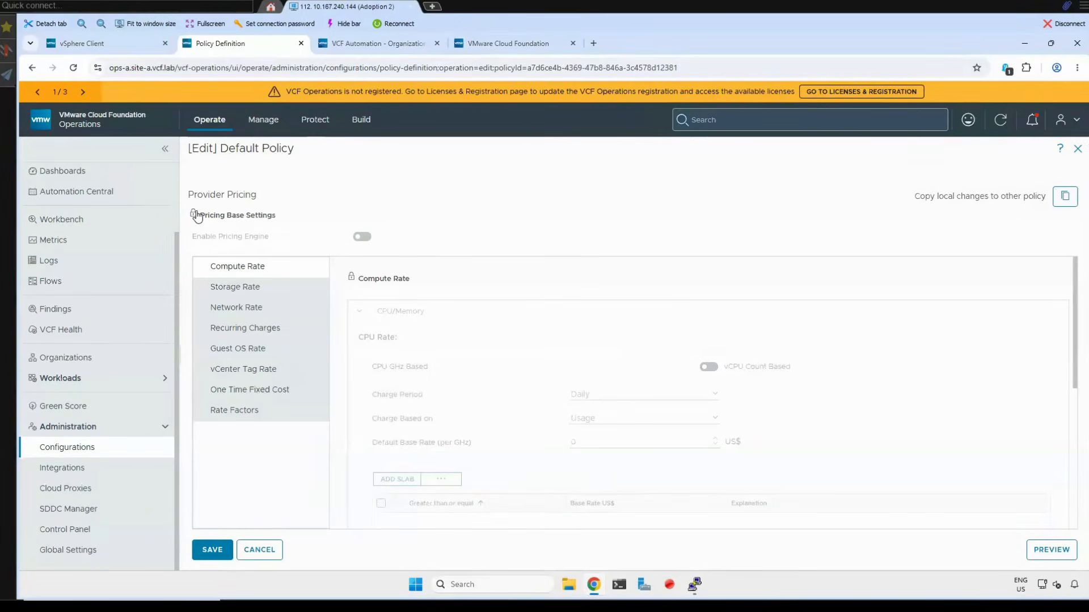
left_click(192, 215)
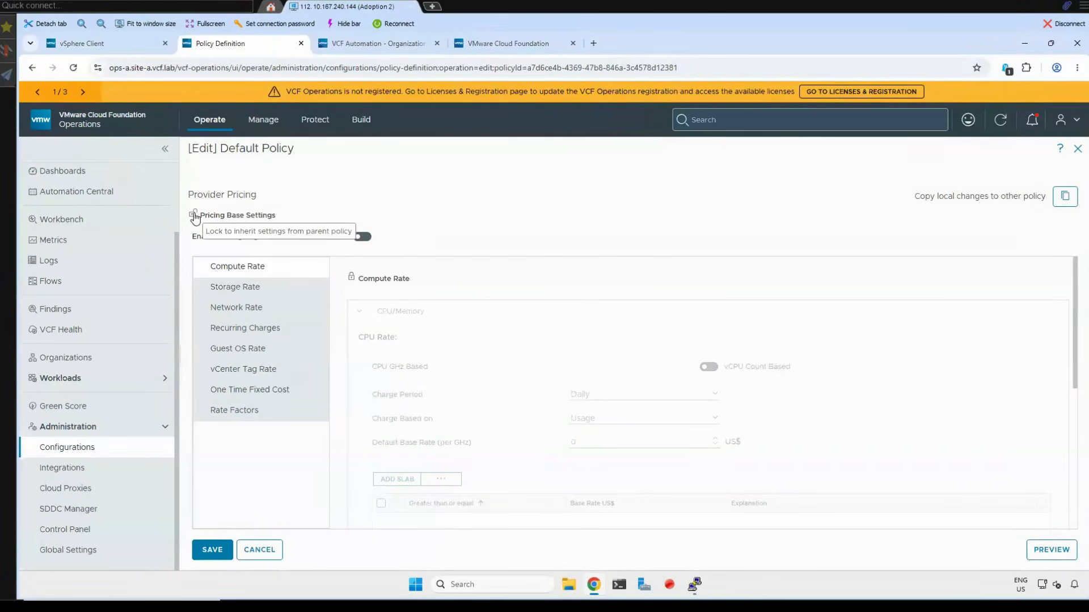
left_click(362, 237)
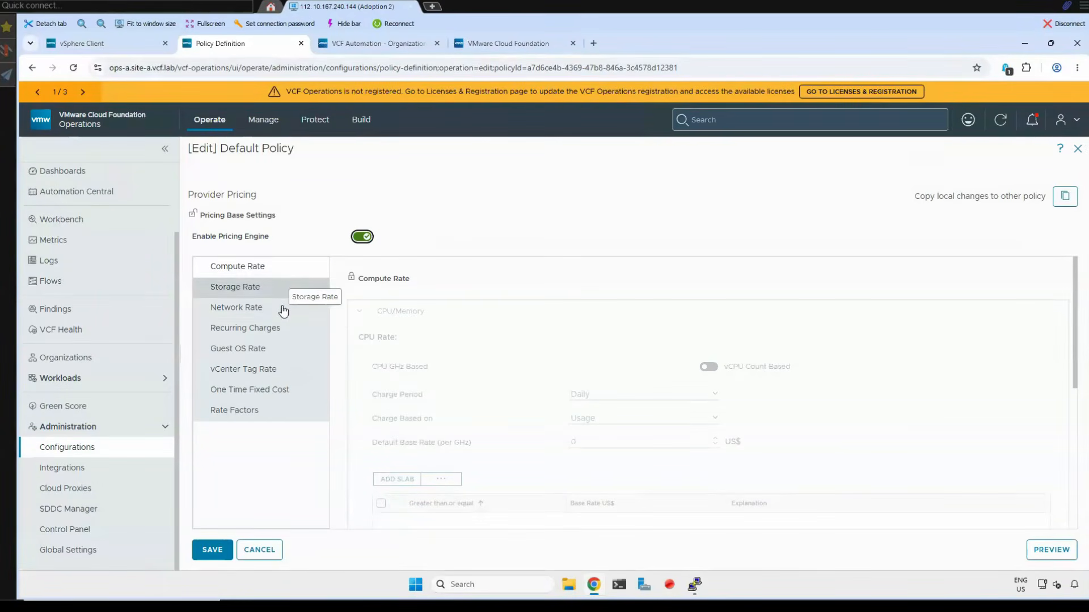
- Unlock the Compute Rate settings and set the CPU default base rate to 0.1 US$ per GHz
left_click(264, 267)
left_click(352, 279)
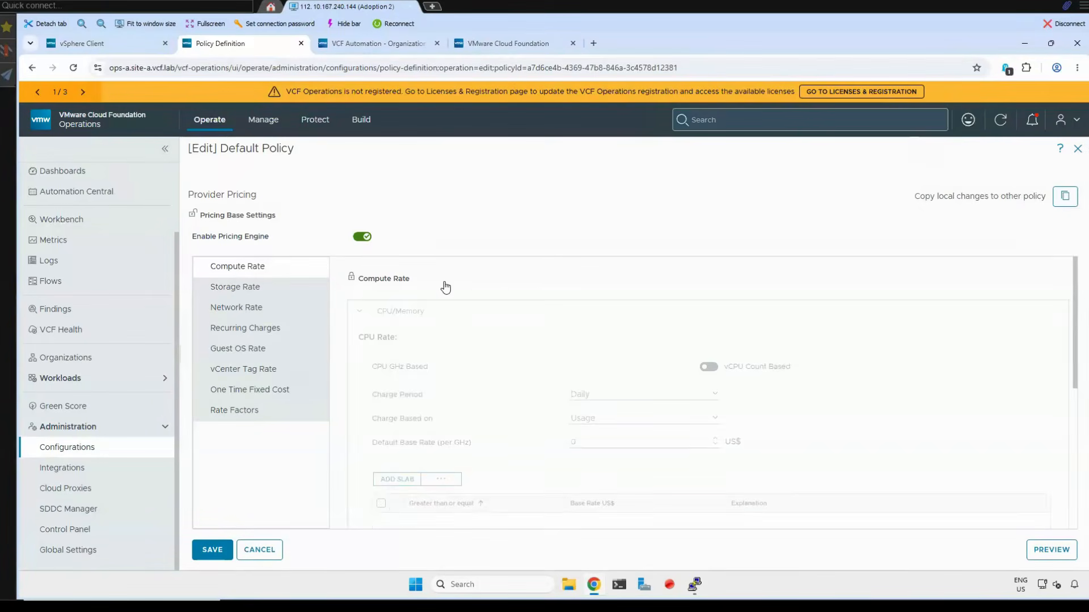
scroll(548, 376, "down", 1)
scroll(548, 376, "down", 1)
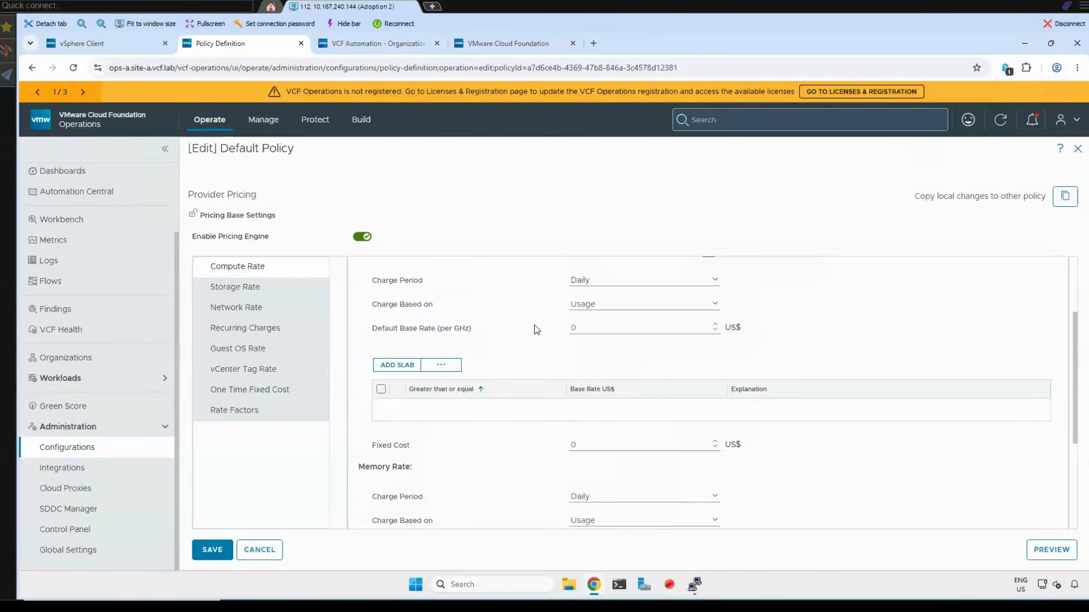
left_click_drag(577, 329, 553, 332)
type("0.1")
left_click(533, 355)
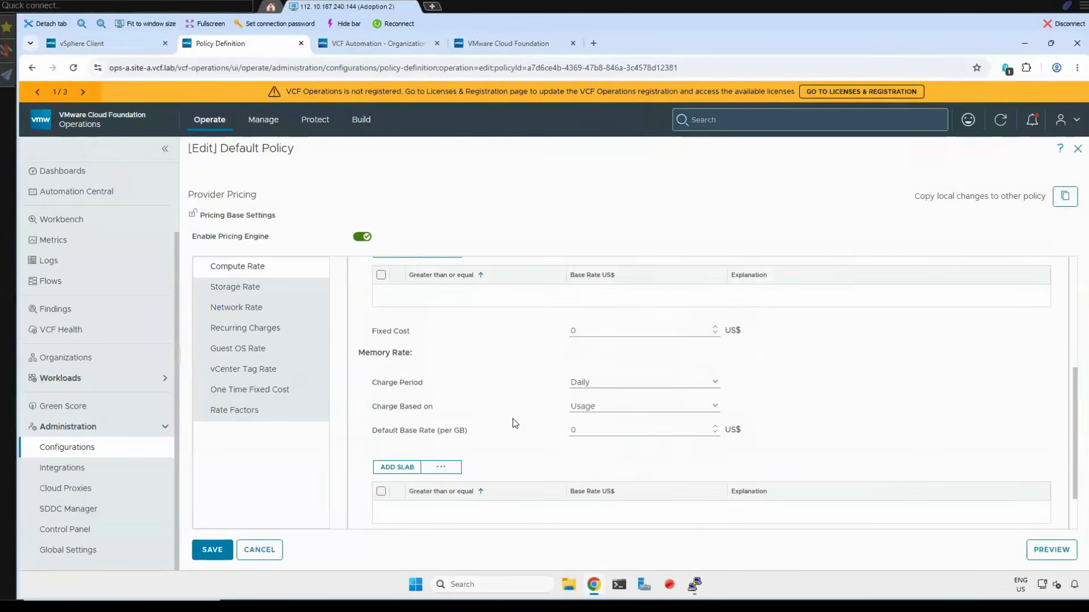
- Set the default base rate under Memory Rate to 0.3 US$ per GB
double_click(582, 430)
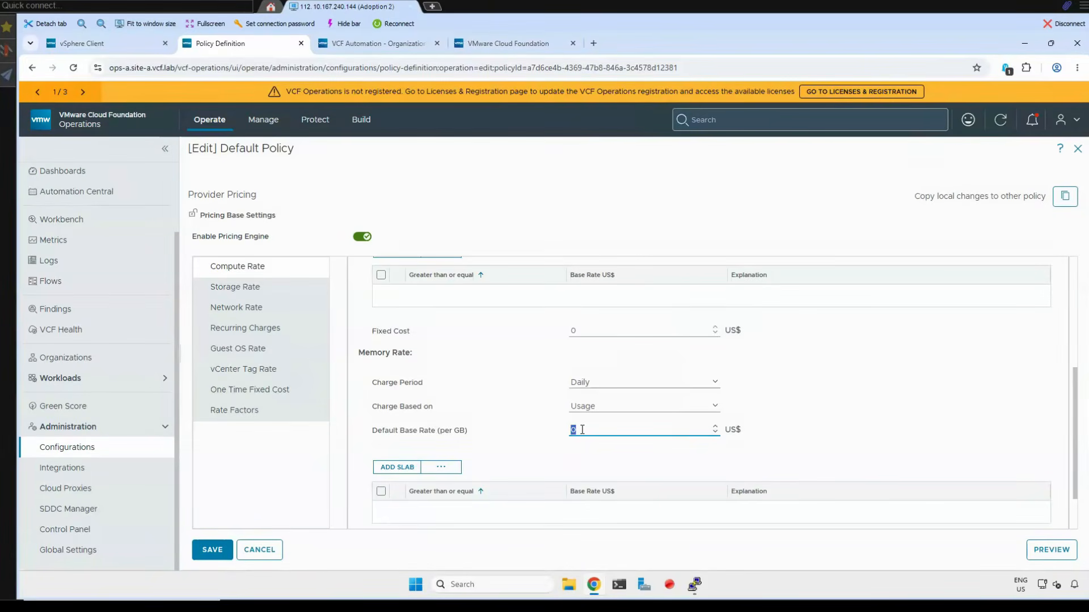
key("BackSpace")
left_click(530, 447)
scroll(523, 427, "down", 1)
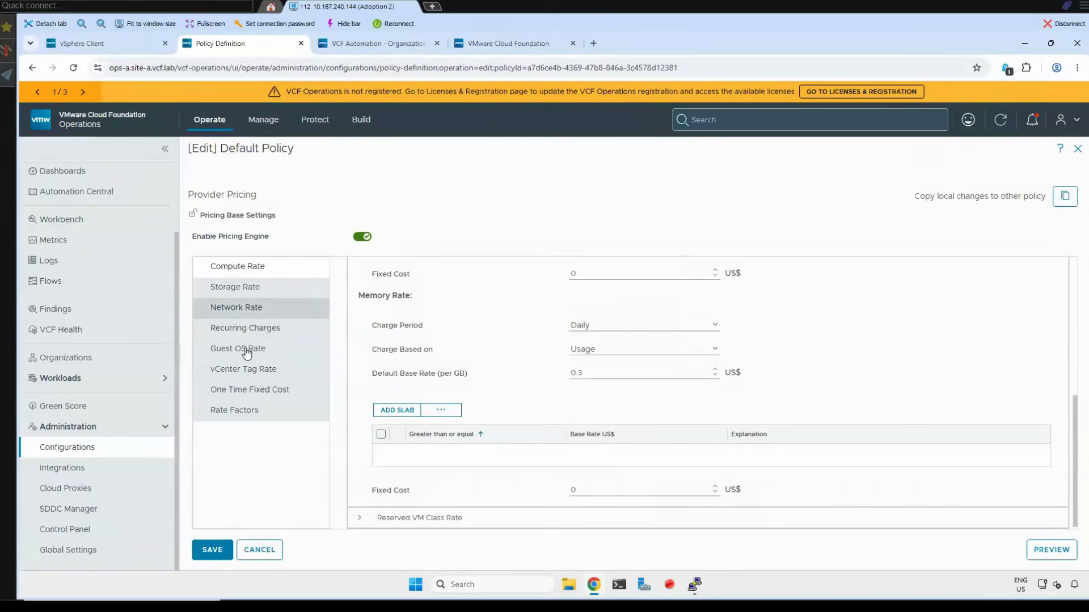
- Examine the Network Rate, Recurring Charges and Guest OS Rate sections of Provider Pricing
left_click(243, 312)
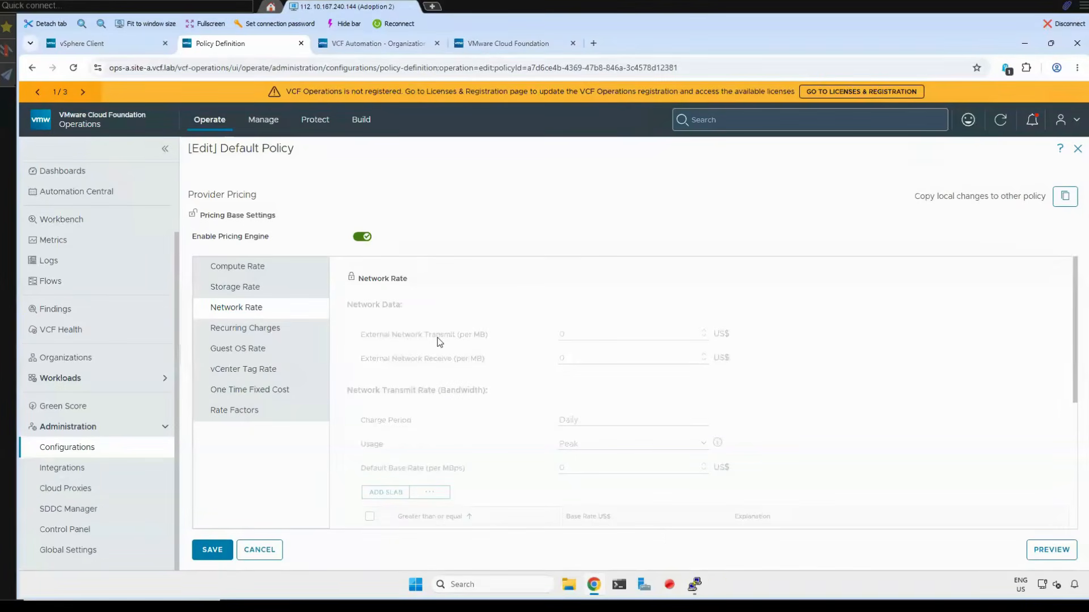
left_click(251, 333)
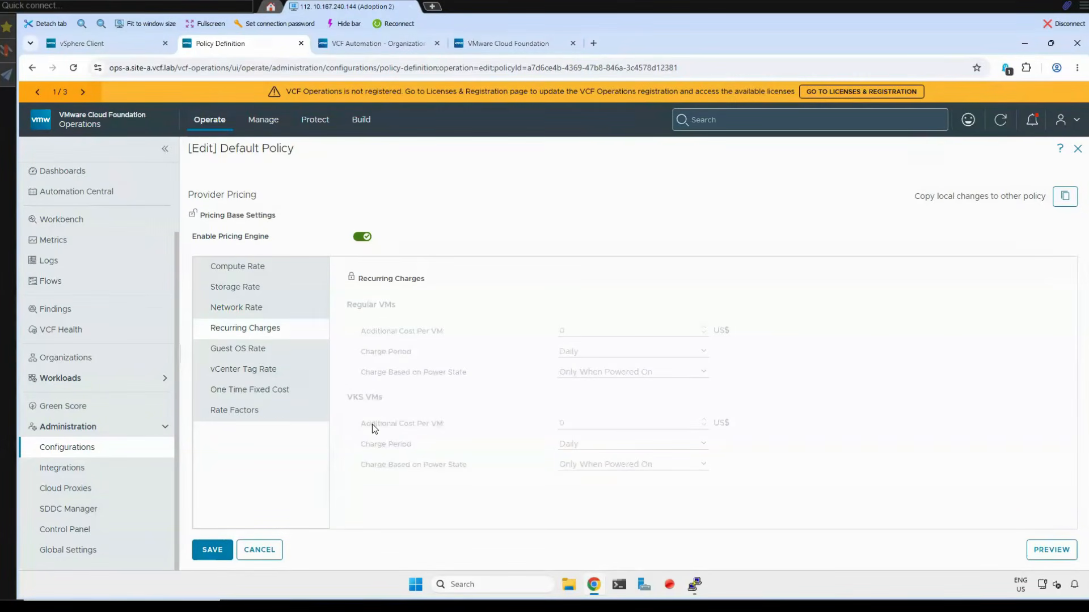
left_click(240, 356)
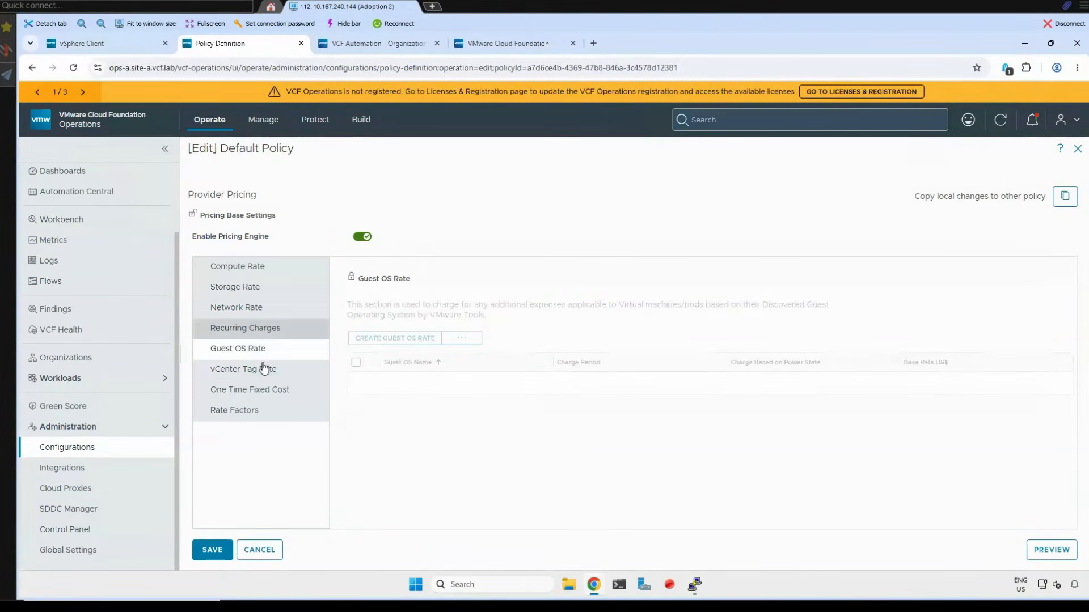
- Unlock One Time Fixed Cost and set the VM creation costs, with 1 US$ per regular VM, plus the VKS VM cost
left_click(258, 393)
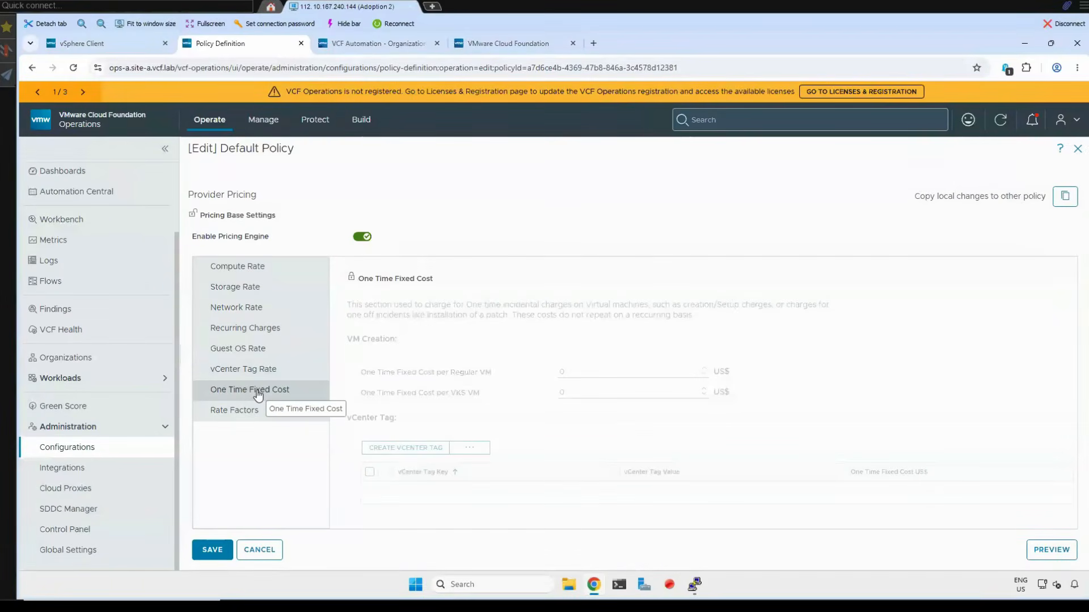
double_click(560, 372)
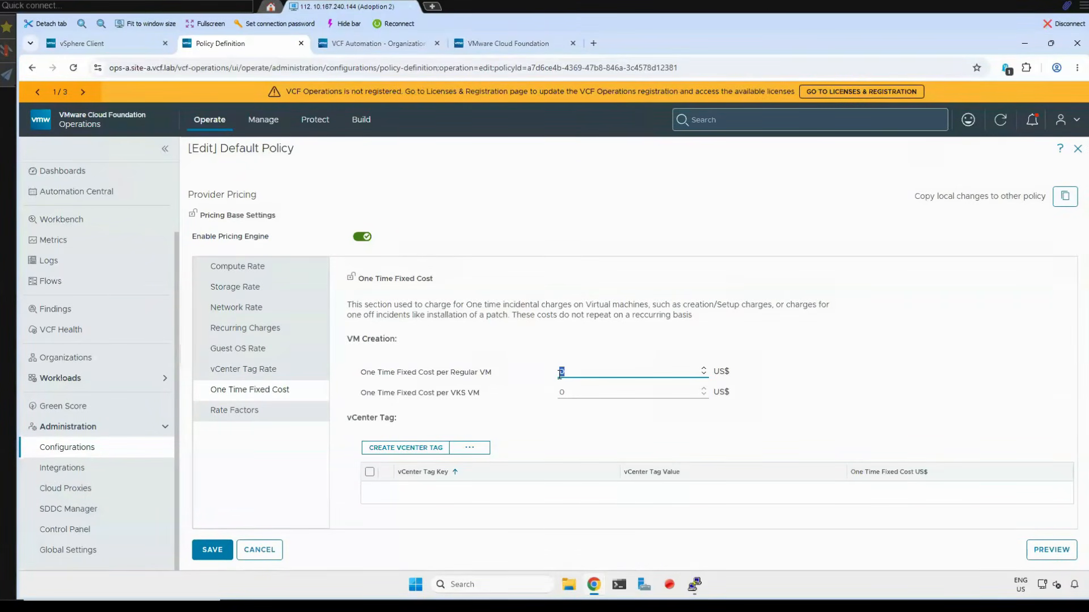
type("1")
double_click(564, 395)
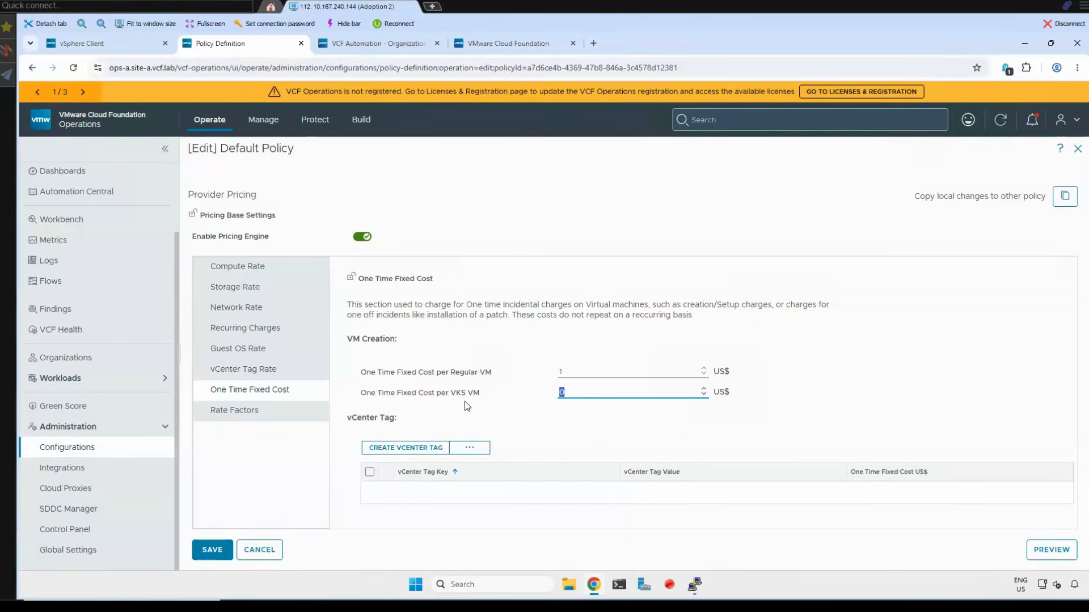
left_click(543, 429)
- Unlock Rate Factors for viewing, lock it again to inherit from the parent policy, and save the Provider Pricing settings
left_click(236, 421)
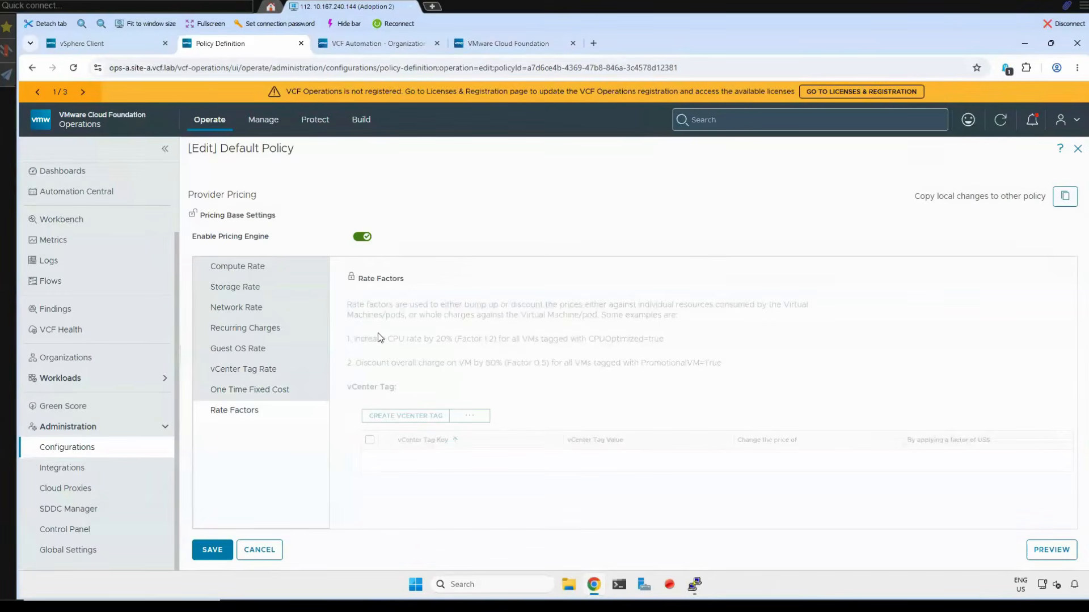
left_click(352, 280)
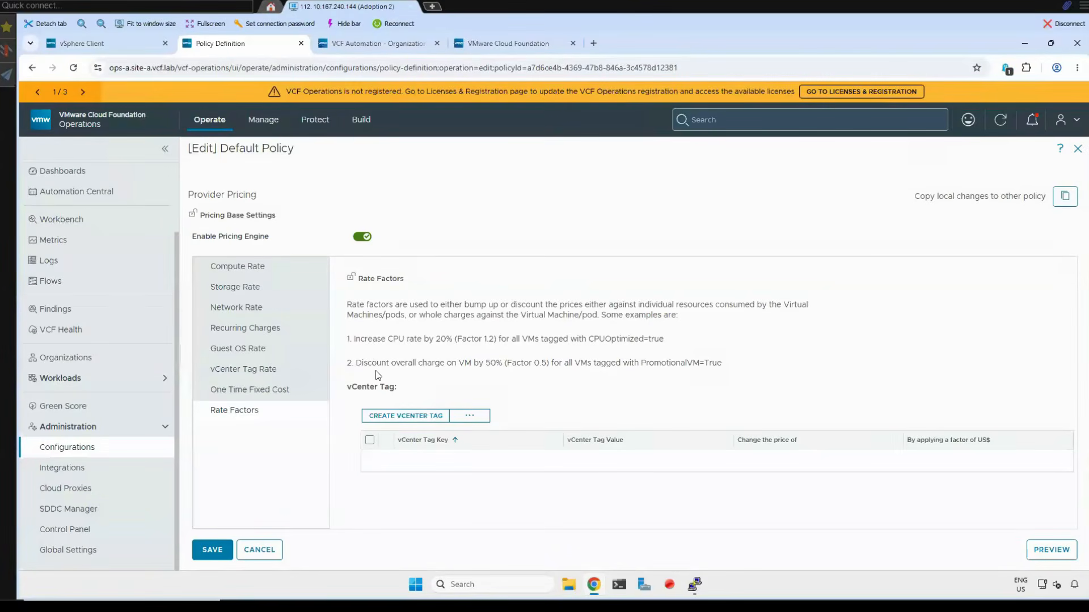
left_click(352, 278)
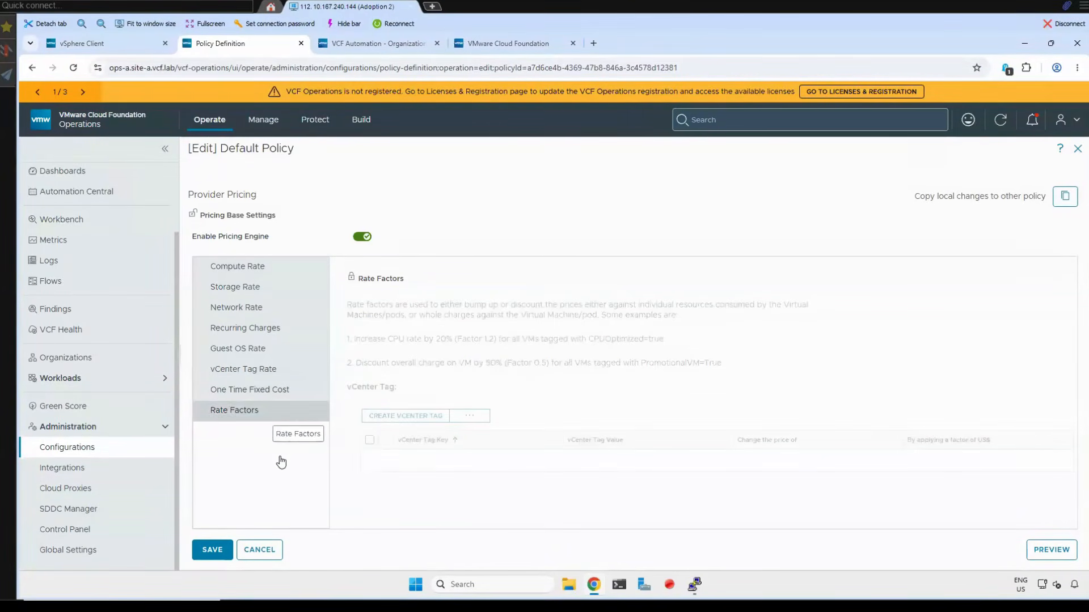
left_click(214, 558)
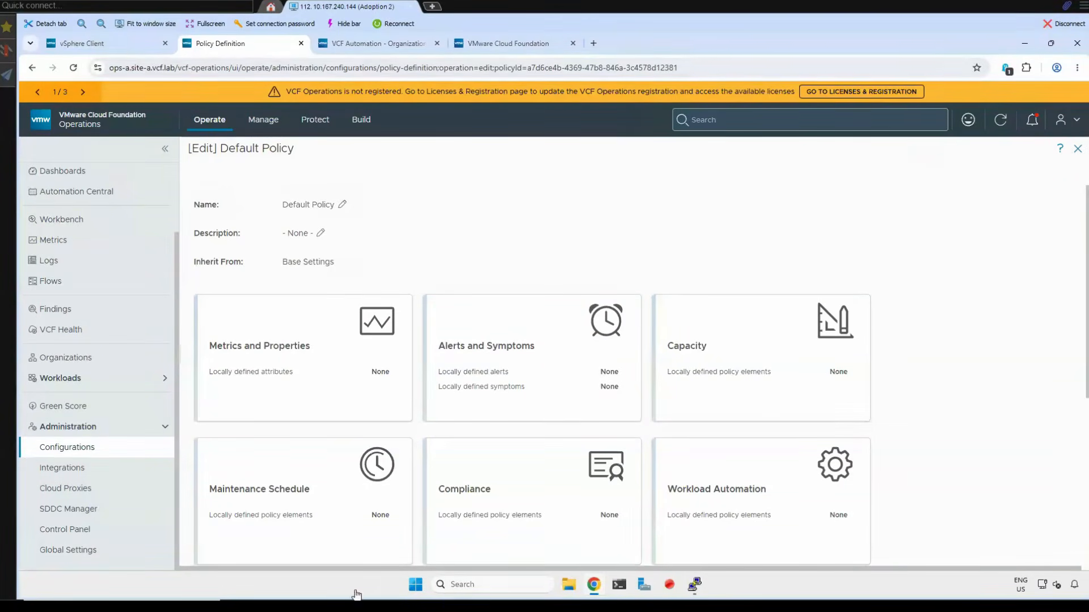
- Switch to the presentation, advance to the Organization Administration and Configuration slide, and return to the remote lab session
mouse_move(352, 600)
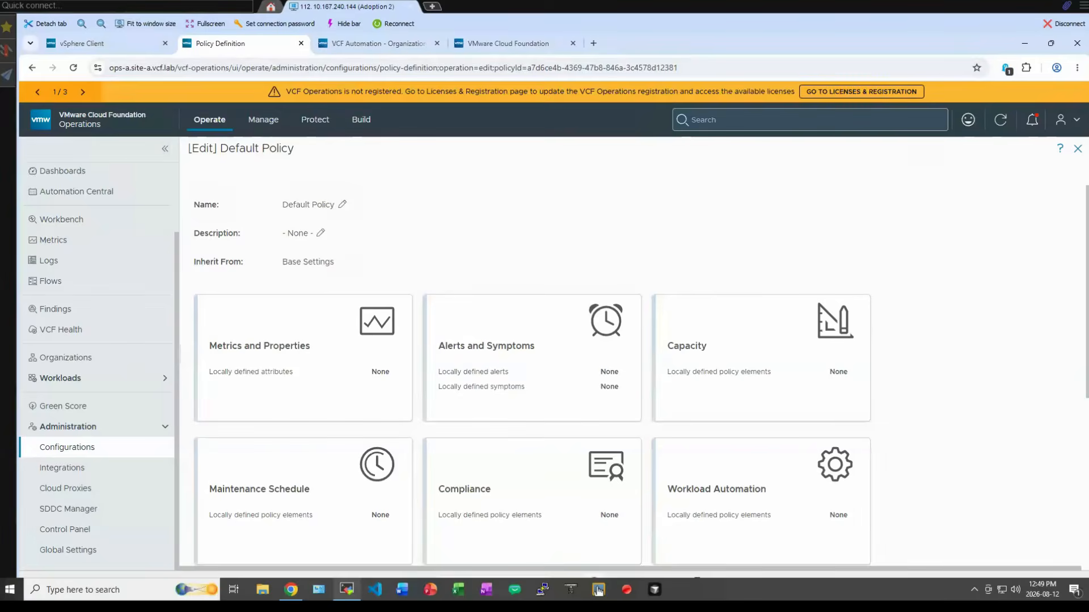
left_click(290, 594)
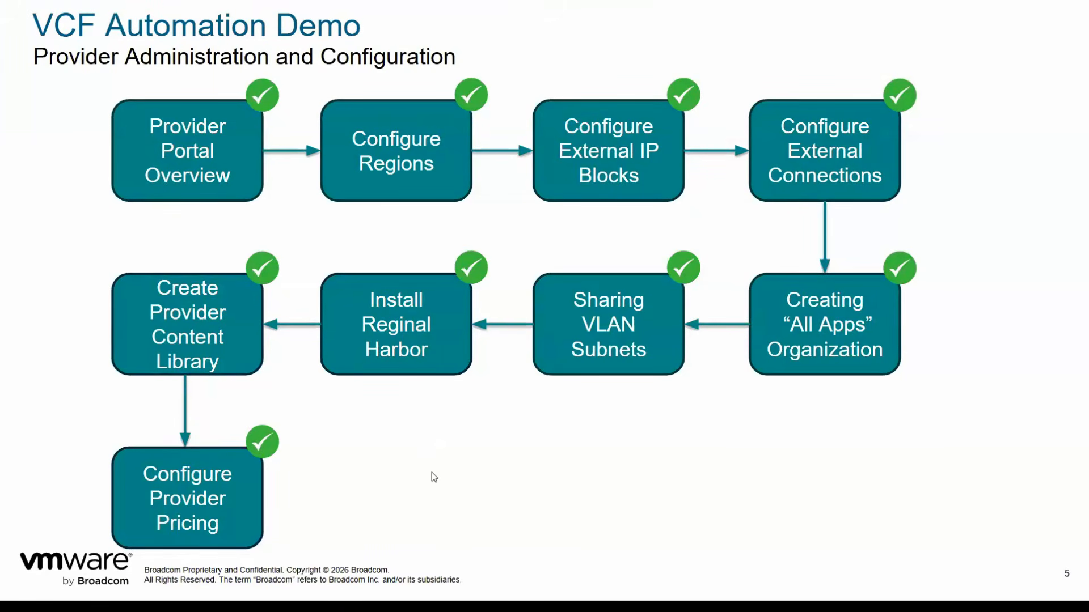
key("Right")
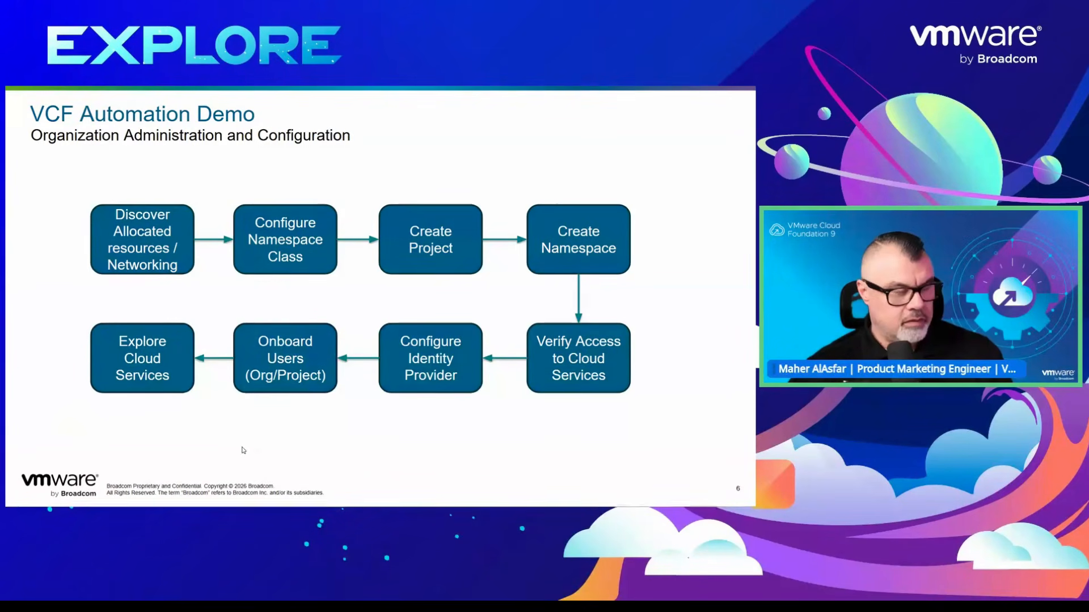
key("alt+Tab")
- Close the acme organization portal page and log the admin account out of the VCF Automation provider portal
left_click(359, 126)
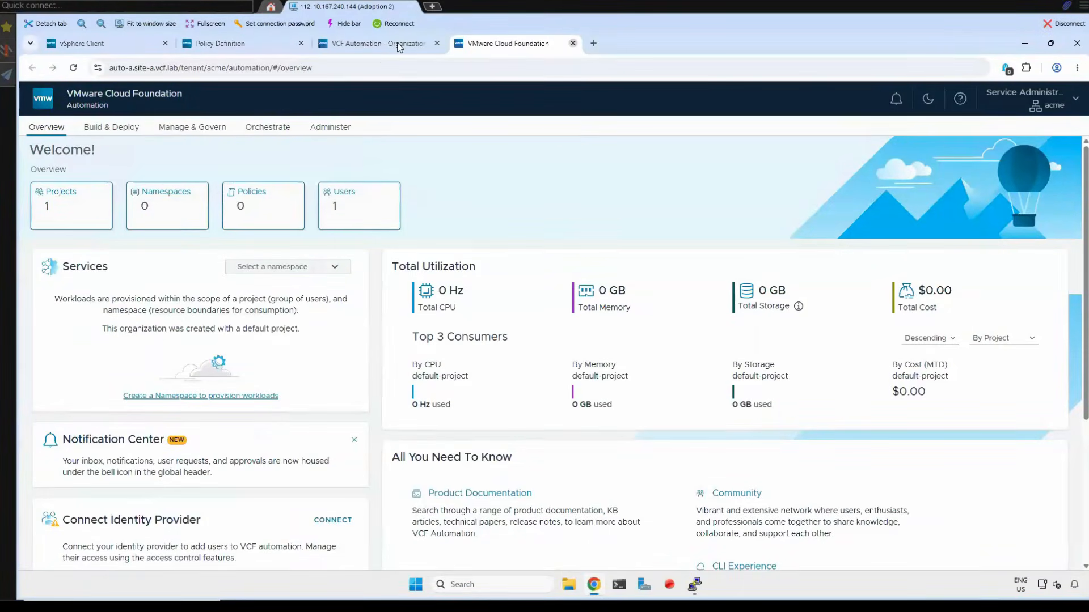
left_click(573, 43)
left_click(1047, 130)
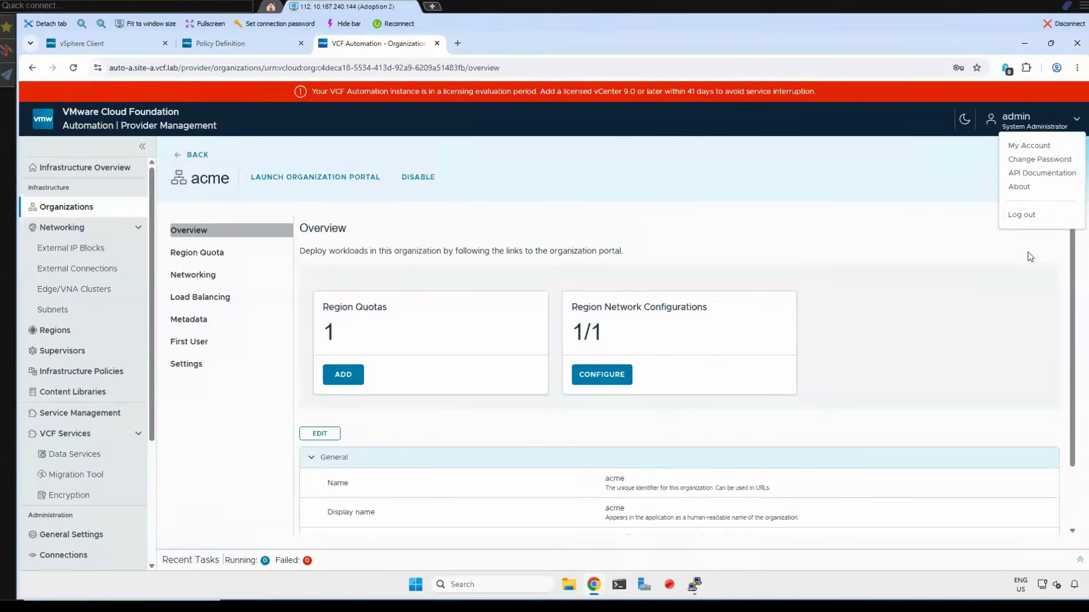
left_click(1024, 217)
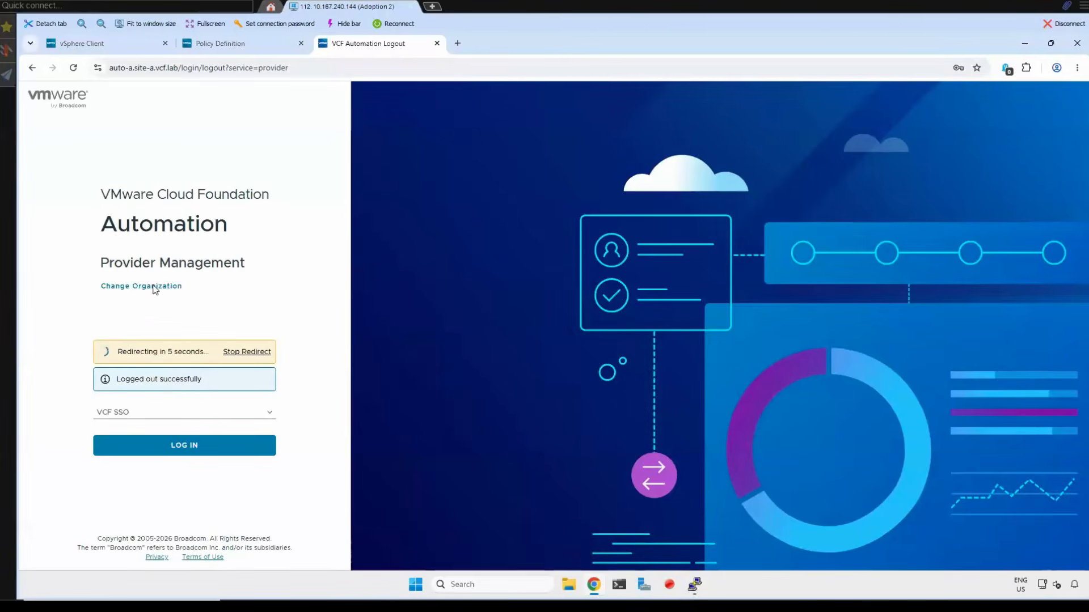
- Log in to the acme organization in VCF Automation as acme-admin with the saved credentials
left_click(155, 287)
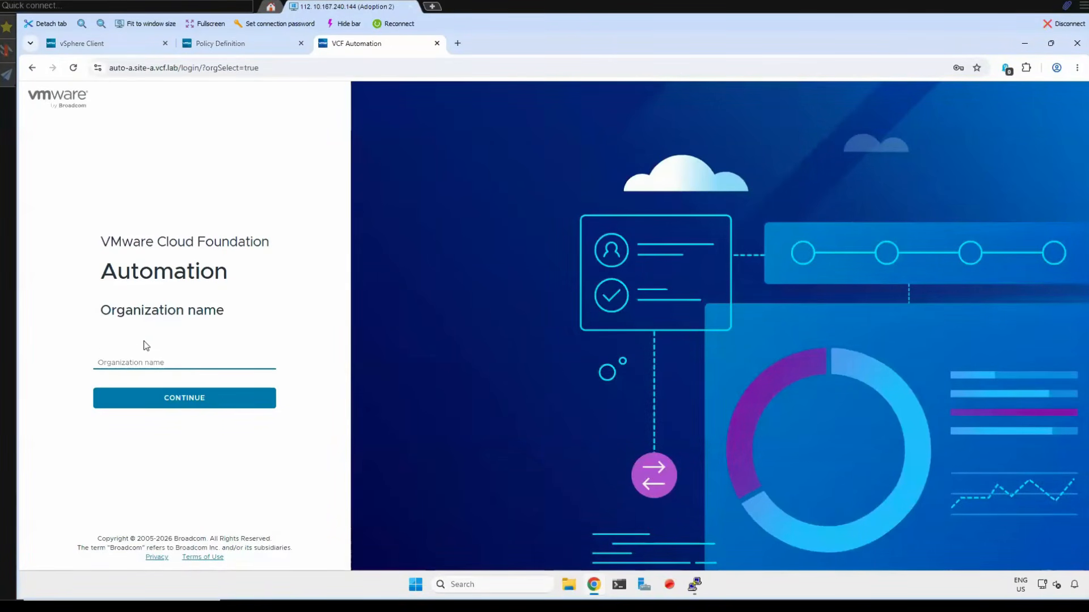
left_click(137, 365)
left_click(168, 390)
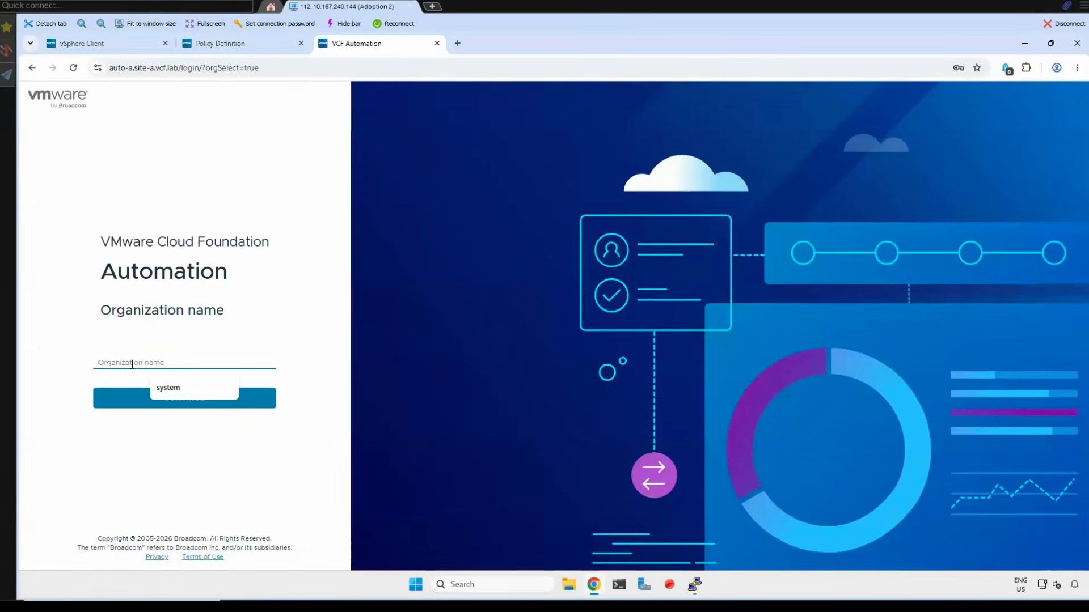
type("acme")
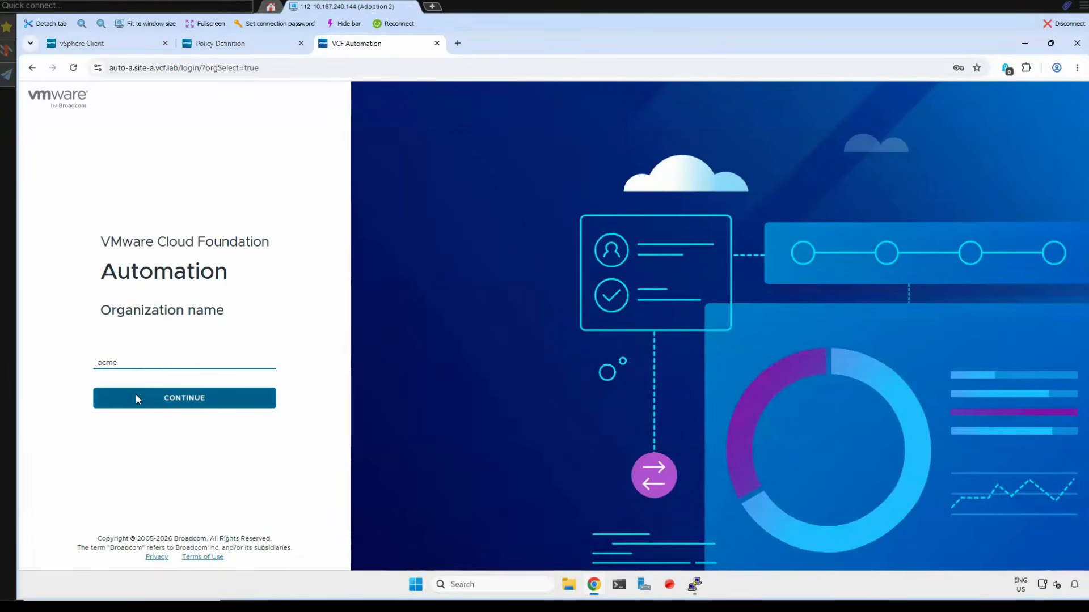
left_click(136, 398)
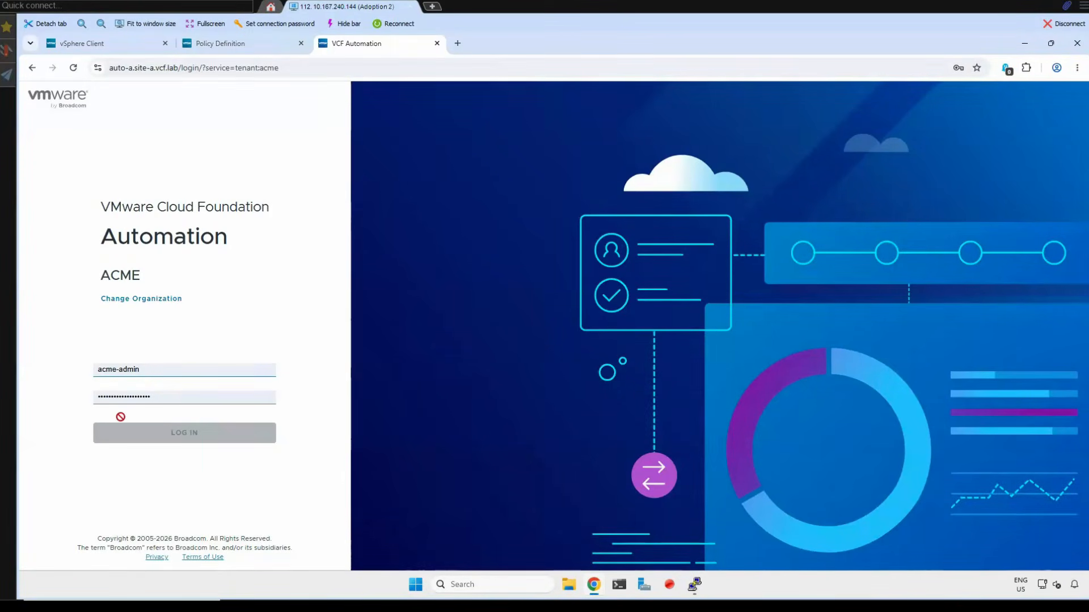
left_click(167, 415)
left_click(173, 436)
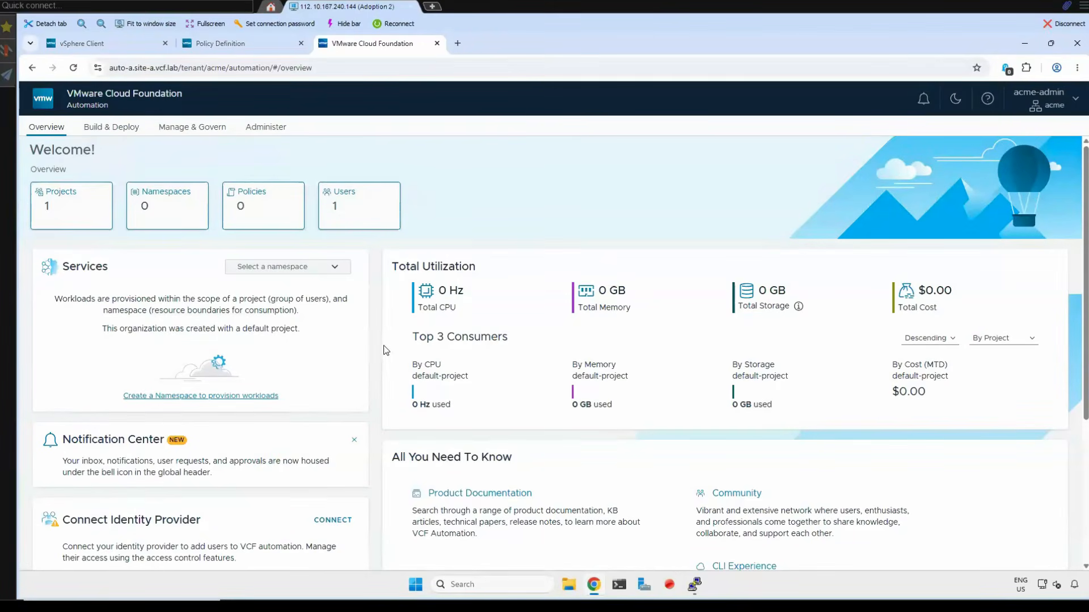
- Open the acme organization's list of assigned regions and enable the display of page details
left_click(206, 133)
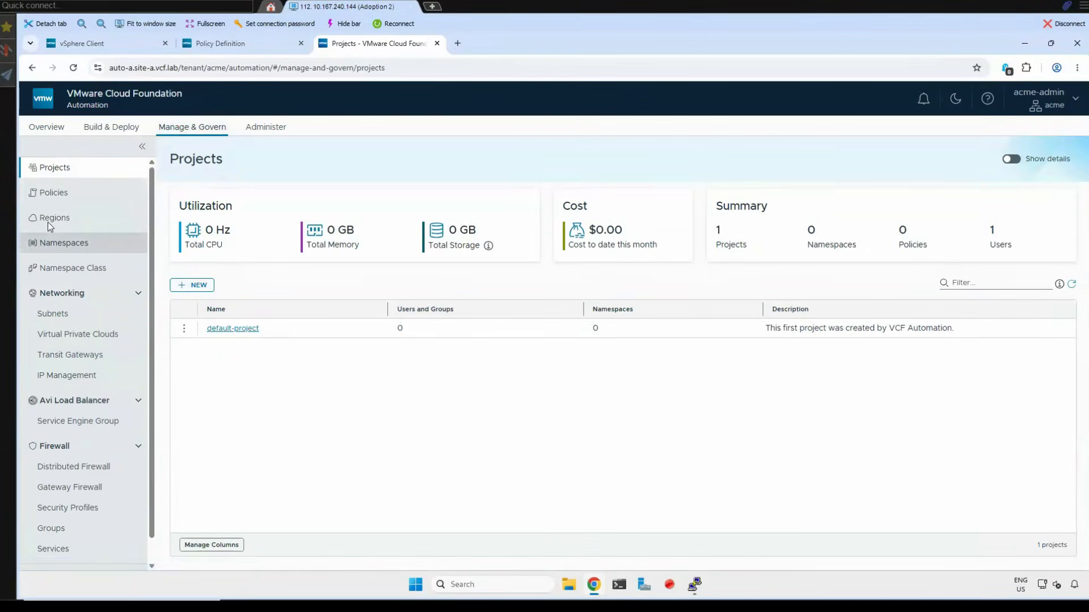
left_click(66, 223)
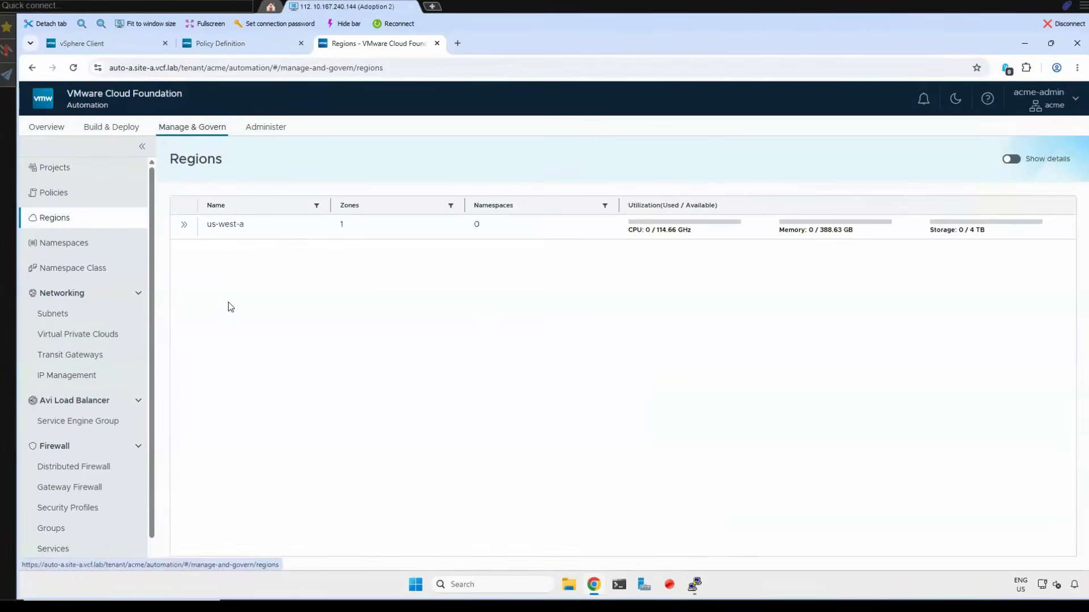
left_click(1015, 161)
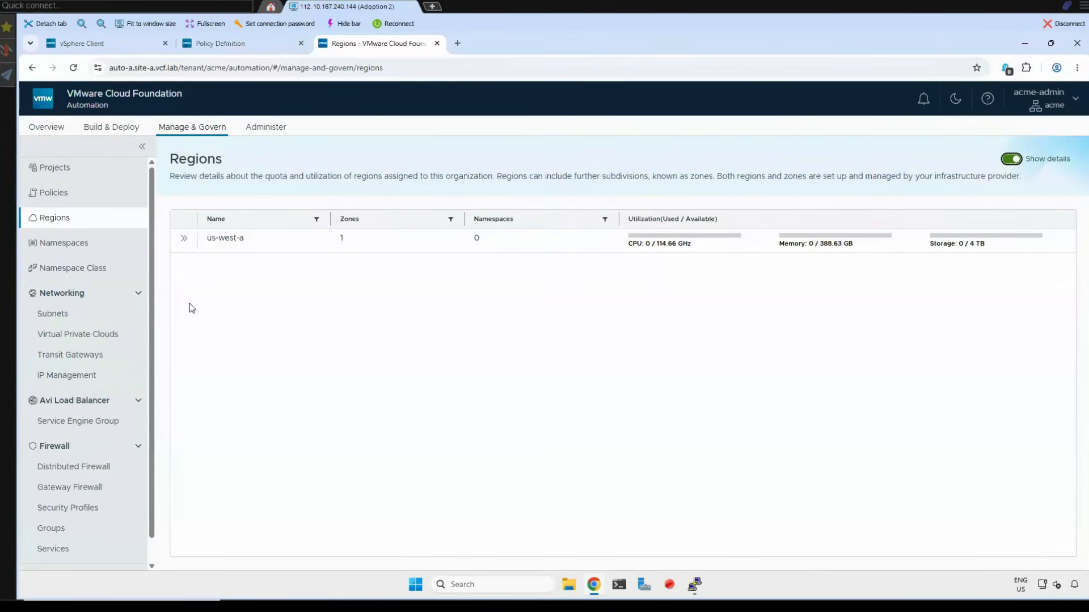
- Examine the us-west-a region's resource usage, all pages of its VM classes, its storage classes and infrastructure policies
left_click(185, 241)
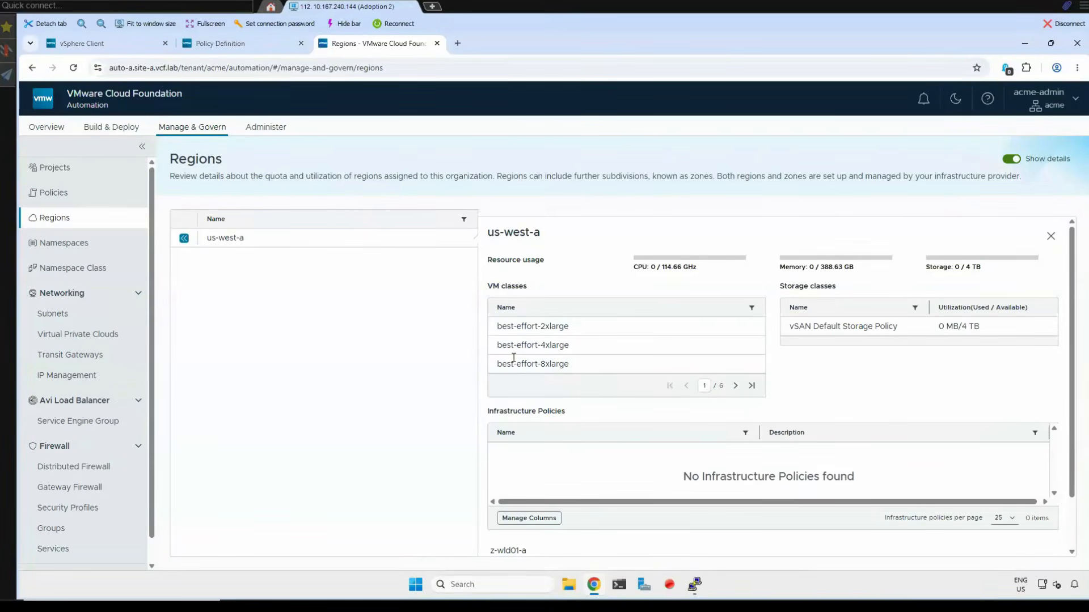
left_click(736, 387)
left_click(736, 387)
left_click(735, 387)
left_click(735, 387)
left_click(735, 387)
left_click(669, 387)
scroll(139, 297, "down", 1)
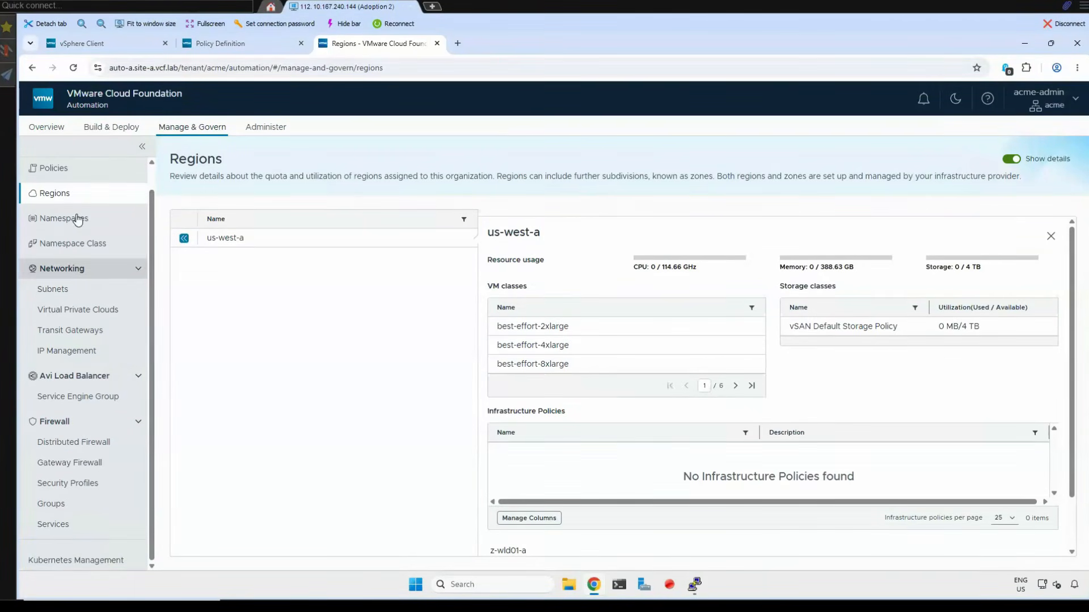
left_click(185, 239)
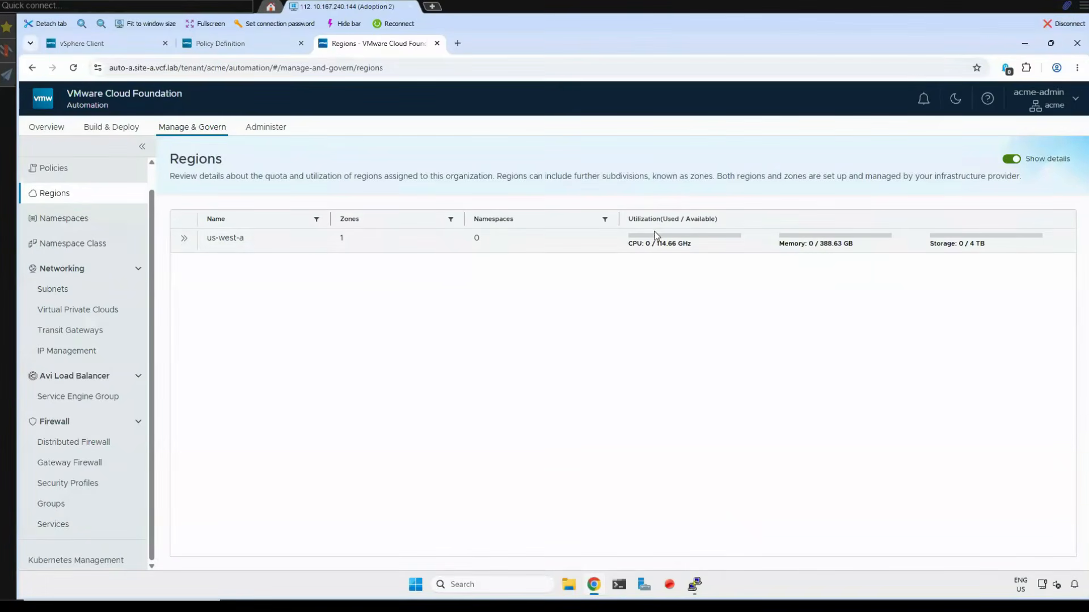
- Examine the organization's subnets, the virtual private cloud's private CIDR and default SNAT IP, the transit gateways and the external connections
left_click(70, 290)
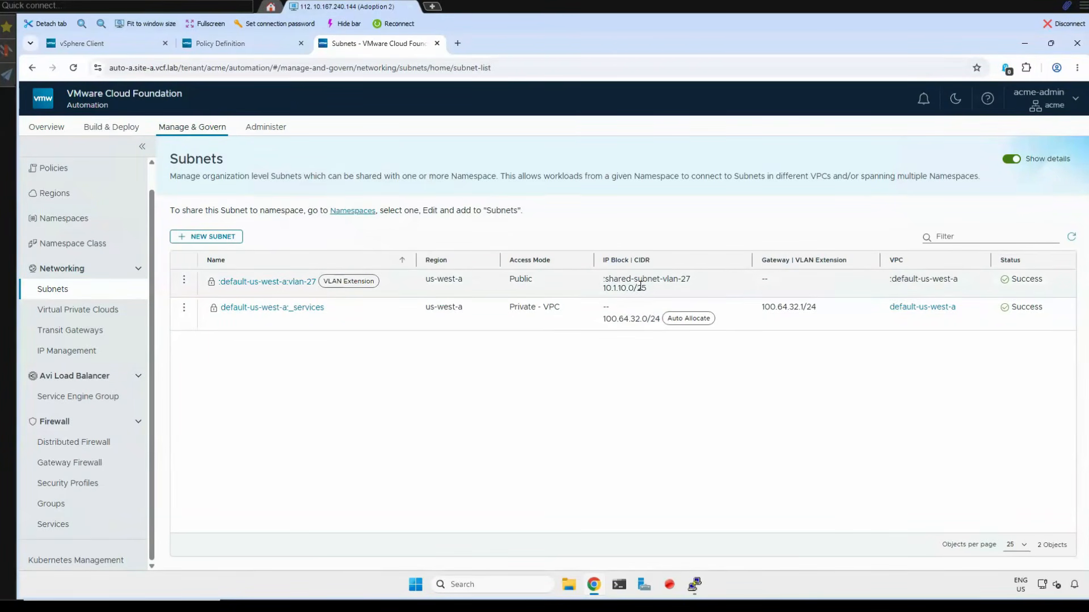
left_click(87, 313)
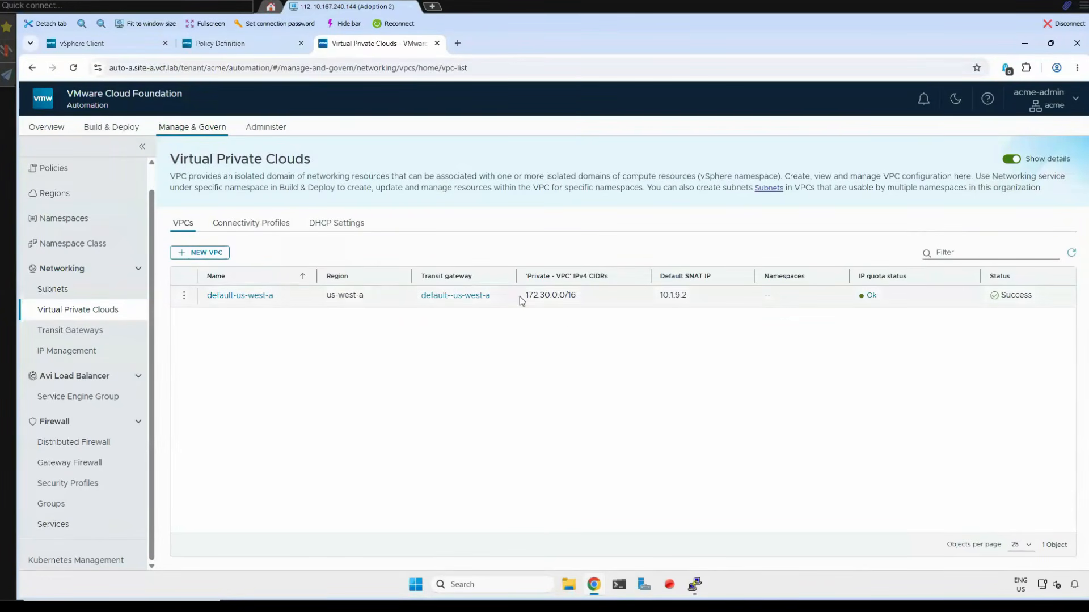
left_click_drag(526, 300, 597, 332)
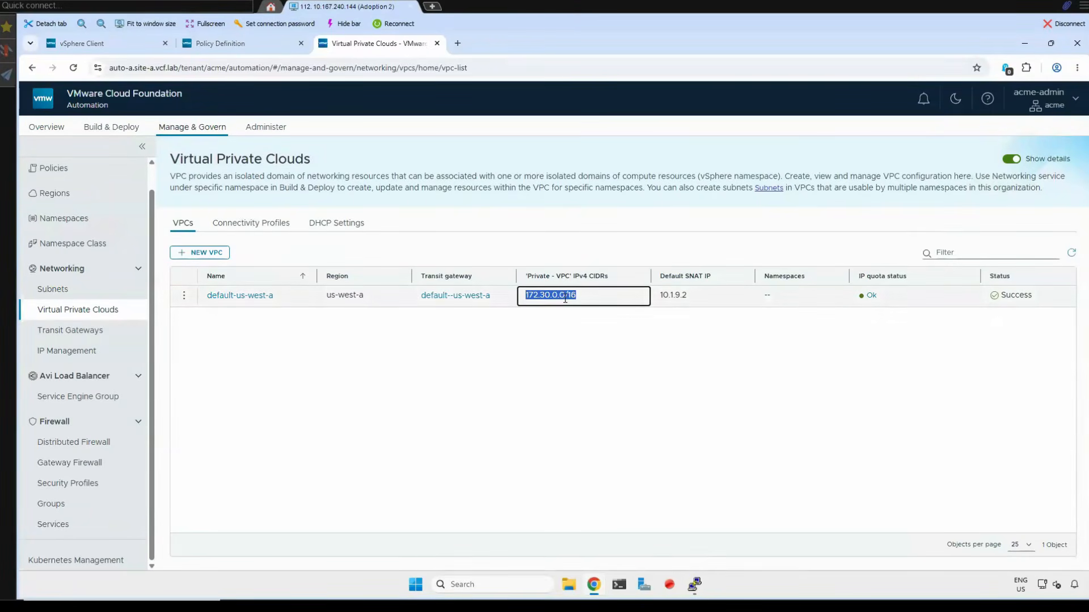
left_click_drag(696, 295, 654, 395)
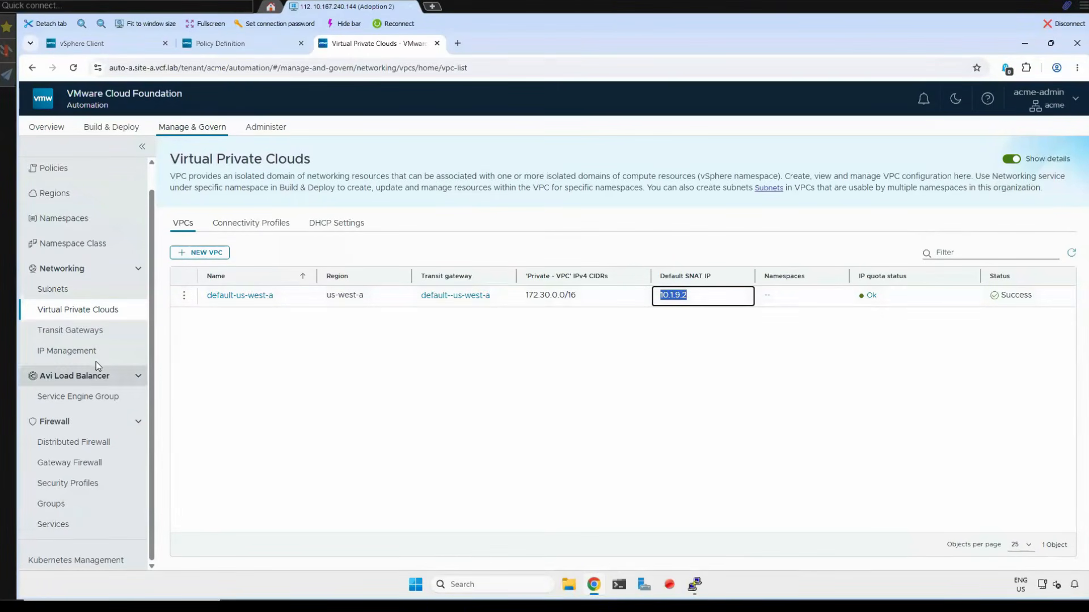
left_click(75, 334)
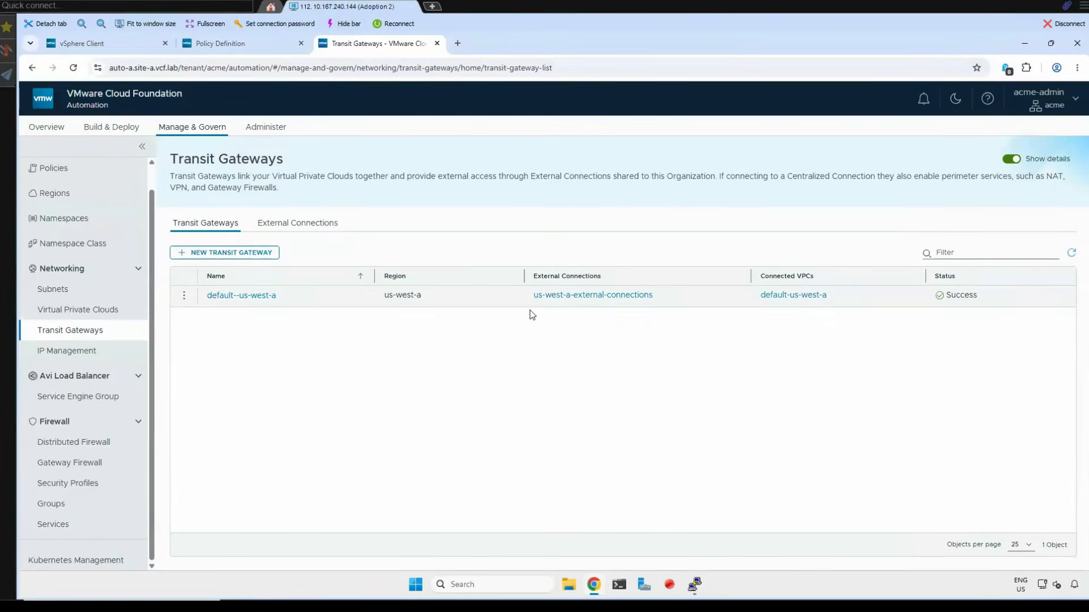
left_click(295, 225)
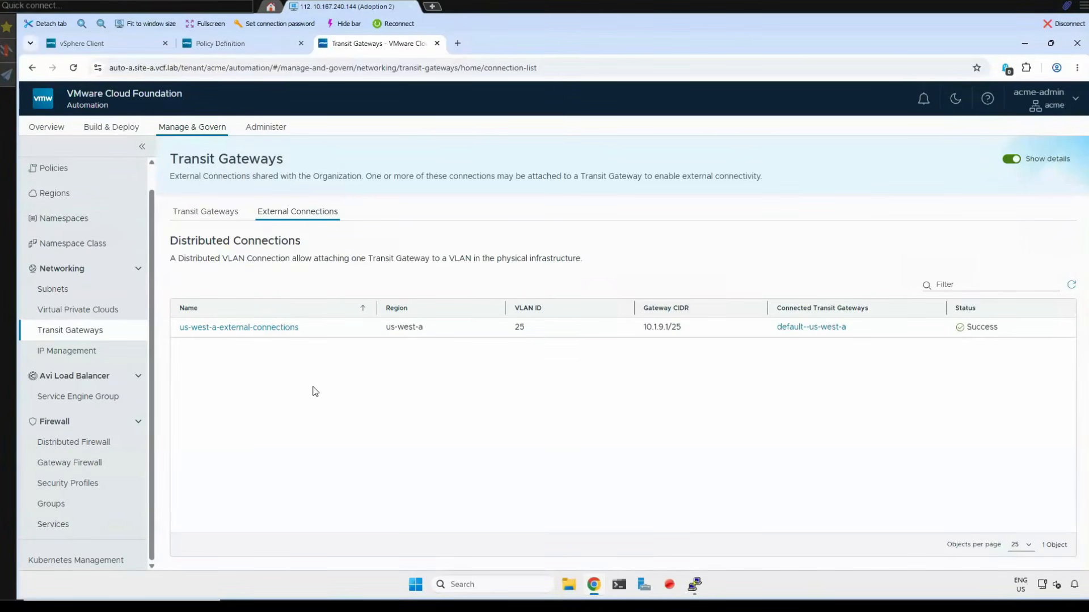
- Examine the CIDR ranges and visibility of the external, transit gateway and VPC blocks in IP Management
left_click(72, 353)
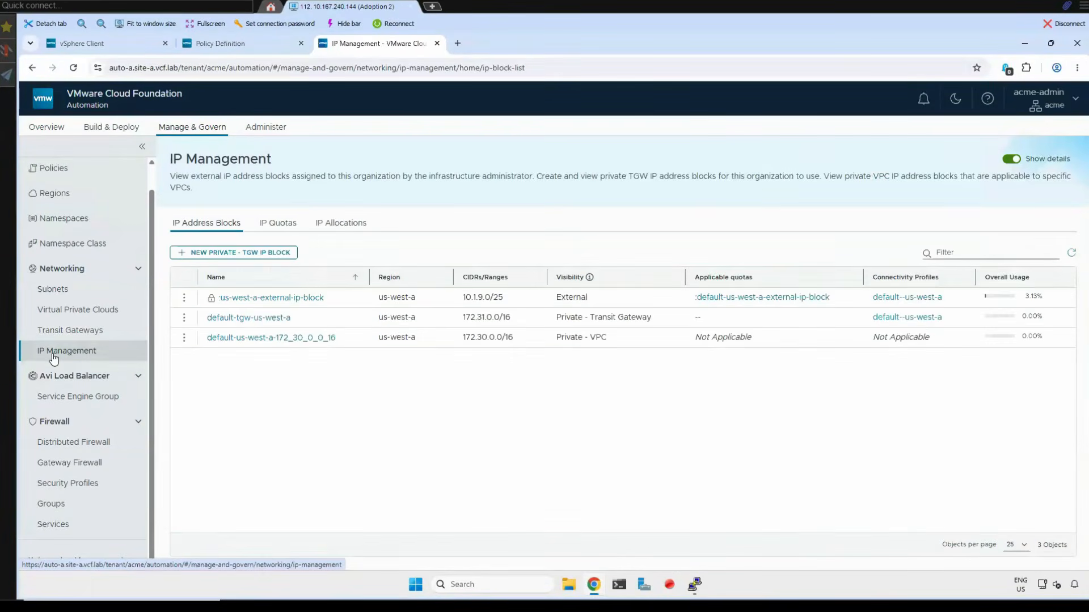
mouse_move(209, 301)
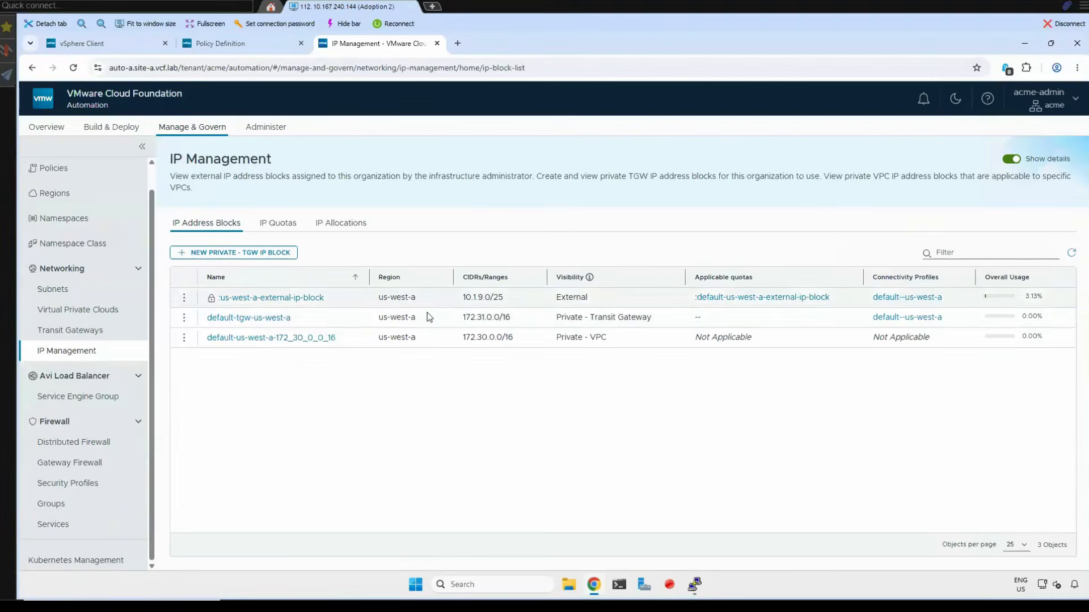
left_click_drag(504, 297, 469, 314)
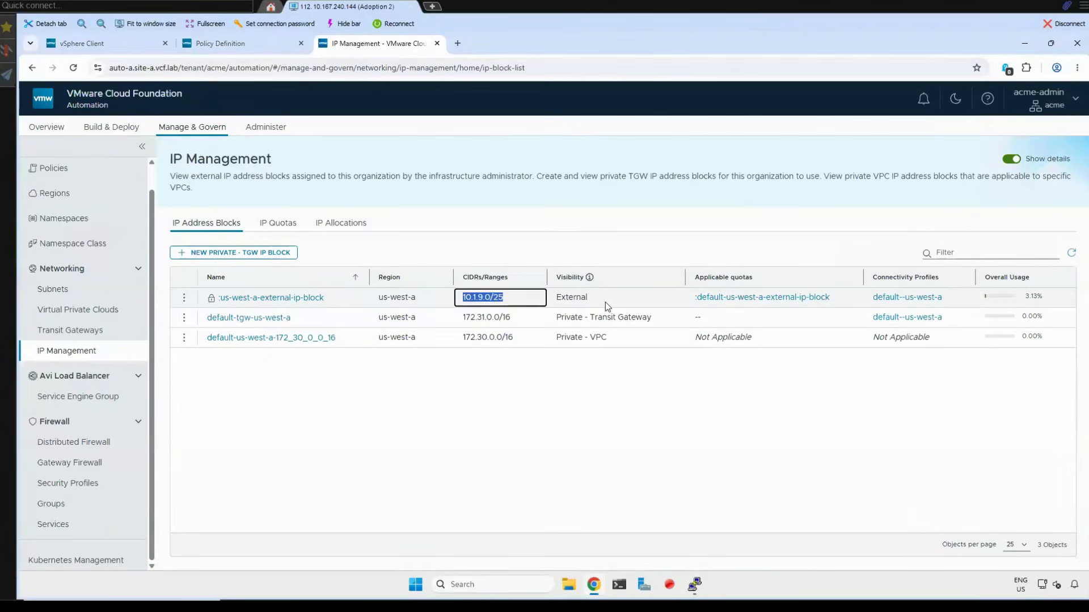
left_click_drag(604, 298, 555, 301)
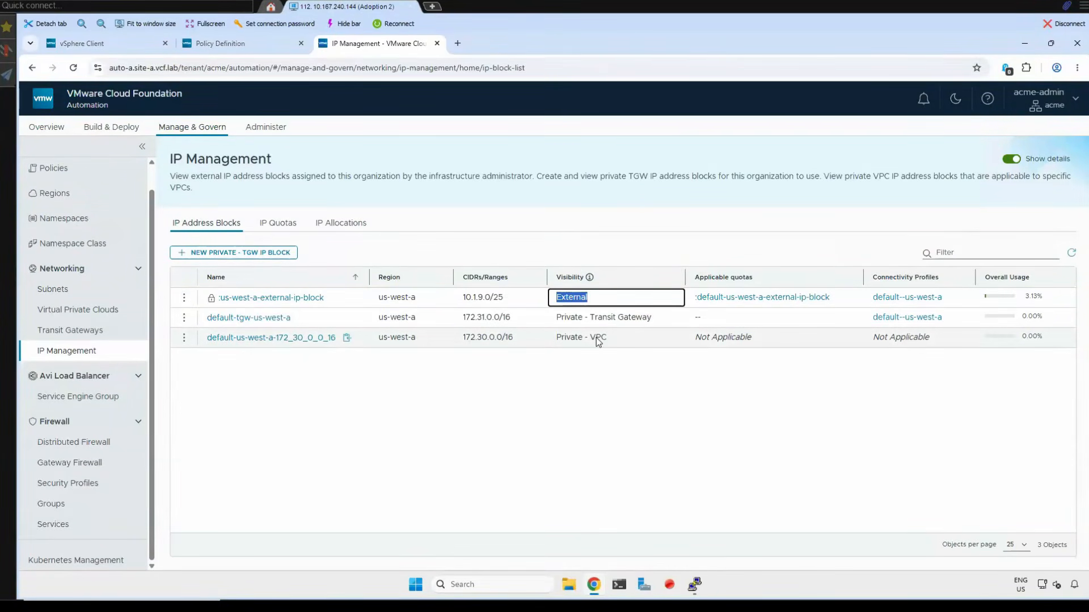
left_click_drag(461, 336, 509, 338)
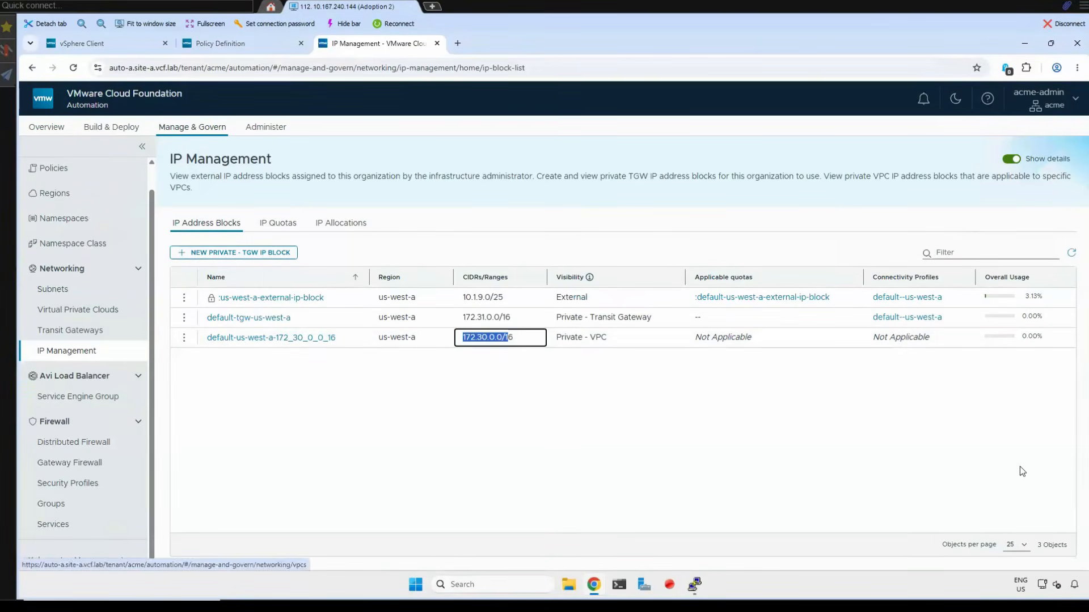
- Mark the resource discovery and Configure Namespace Class stages as done on the presentation slide, and return to the lab session
mouse_move(431, 599)
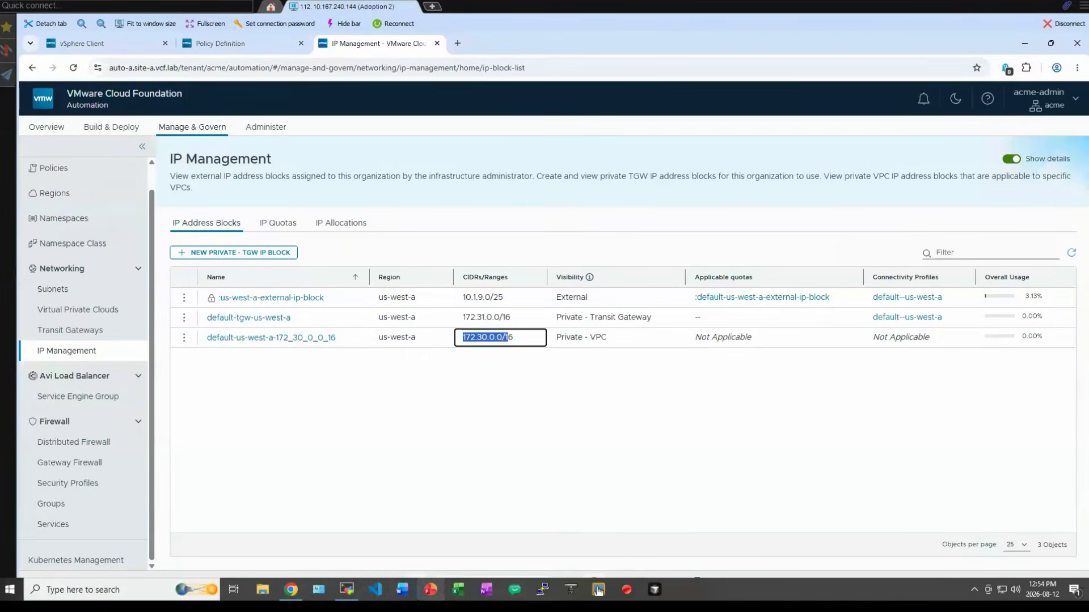
left_click(291, 595)
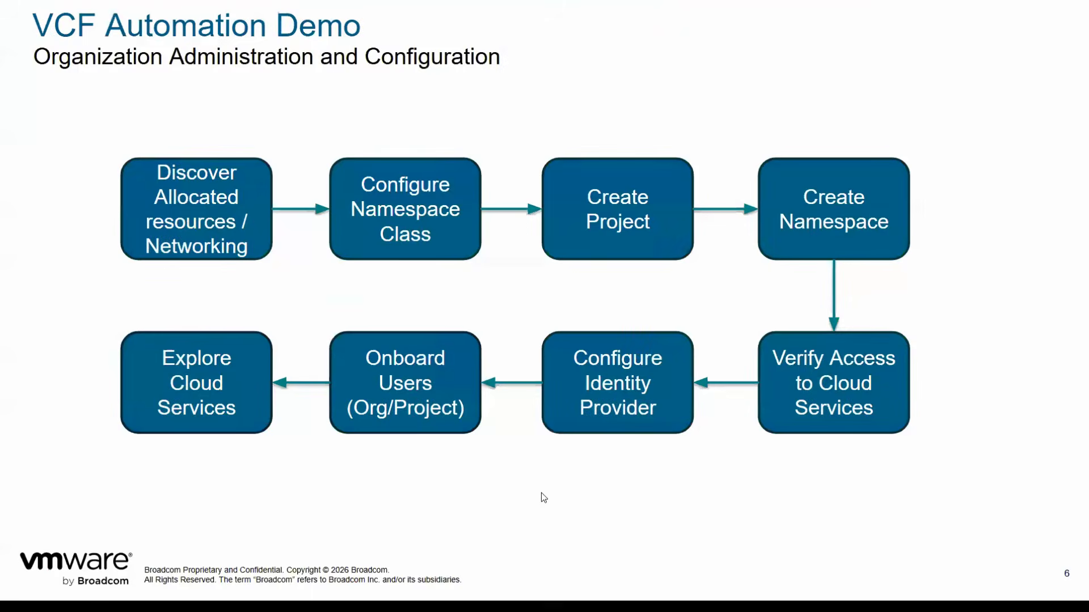
left_click(541, 492)
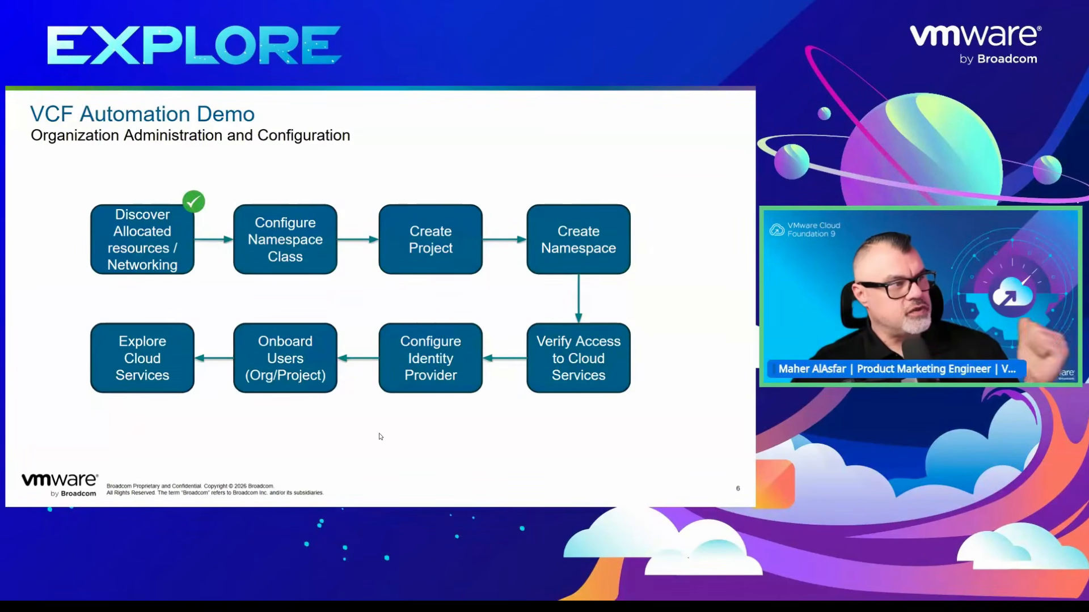
left_click(380, 437)
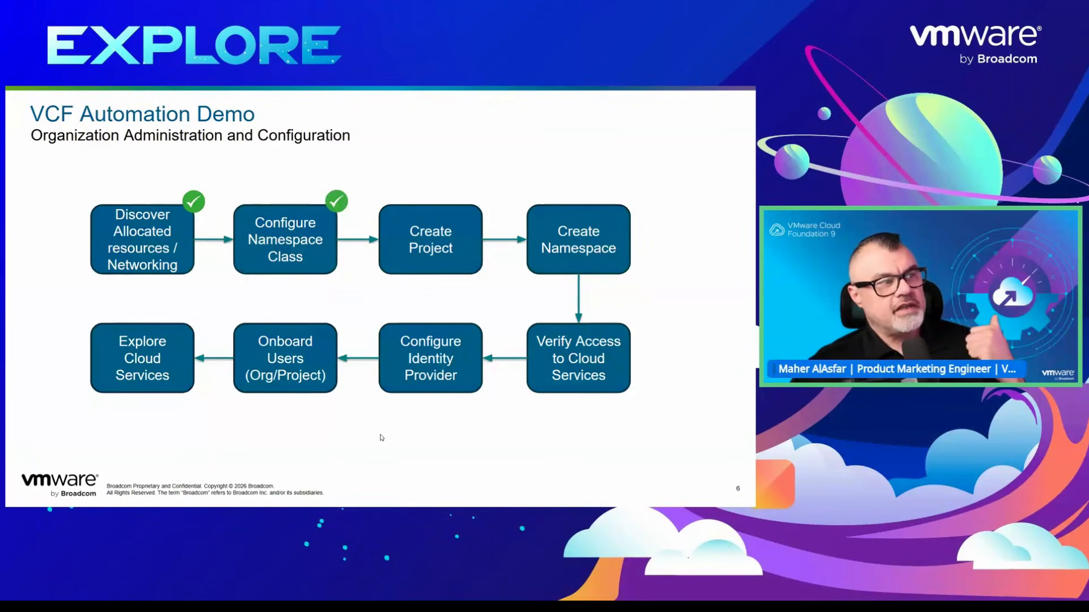
key("alt+Tab")
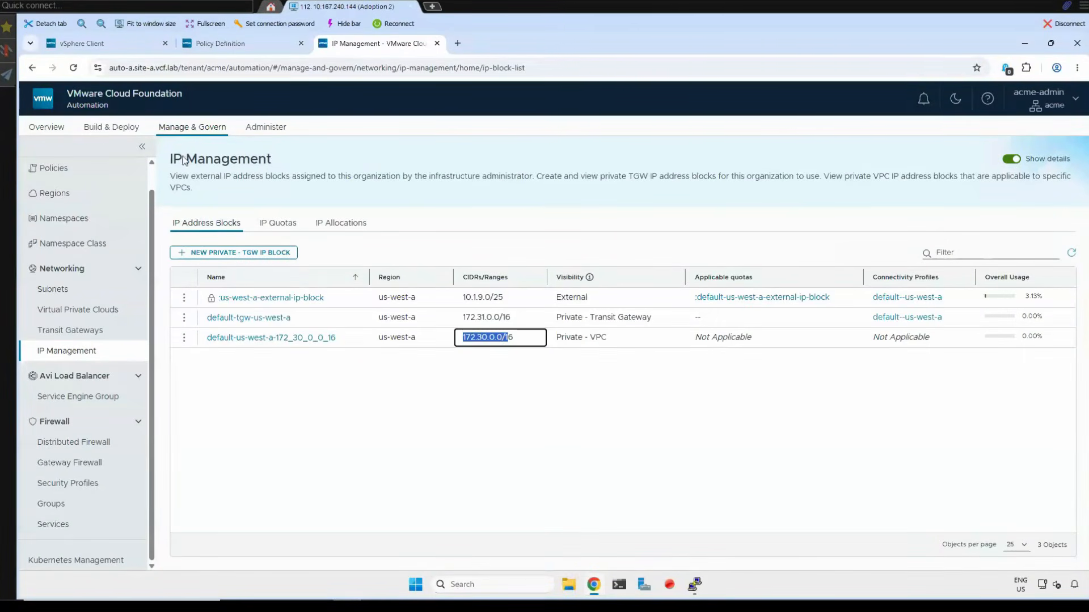
- Start a new namespace class named us-west-a-default, widen its YAML preview and continue to the limits settings
left_click(90, 246)
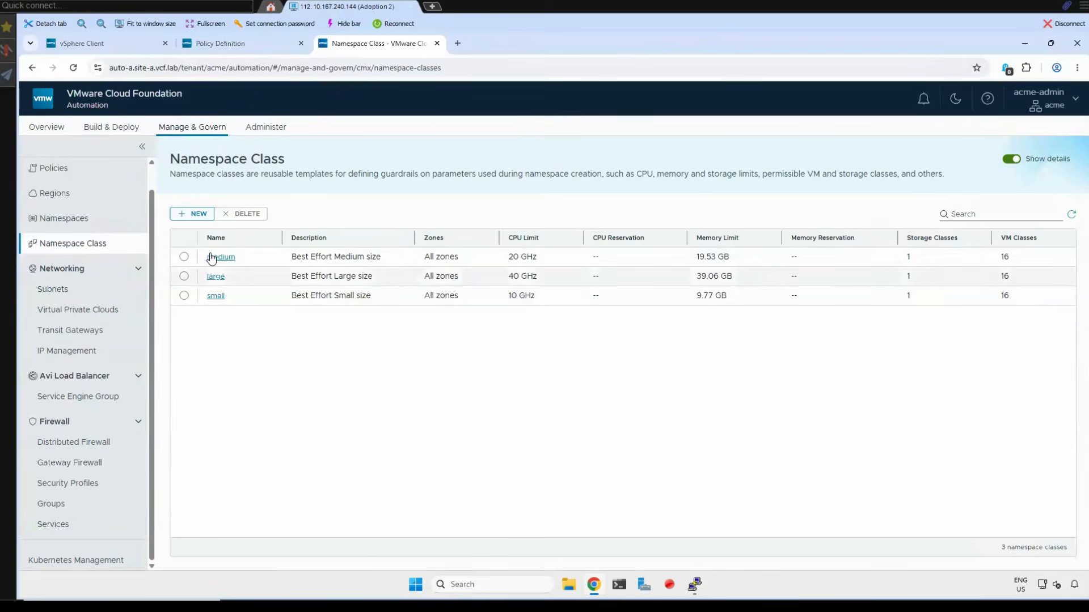
left_click(196, 214)
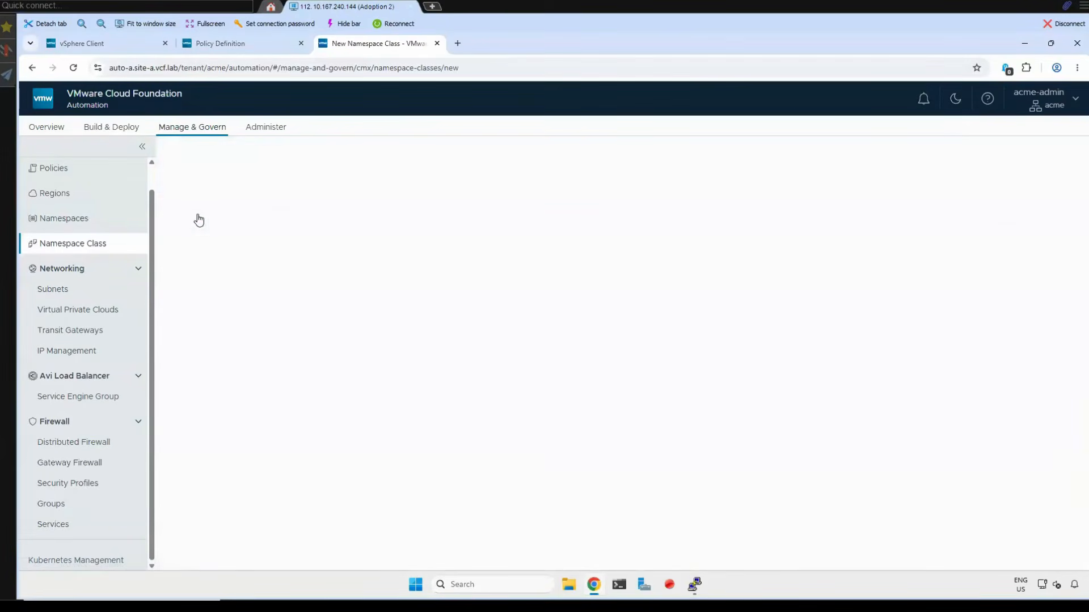
left_click(332, 273)
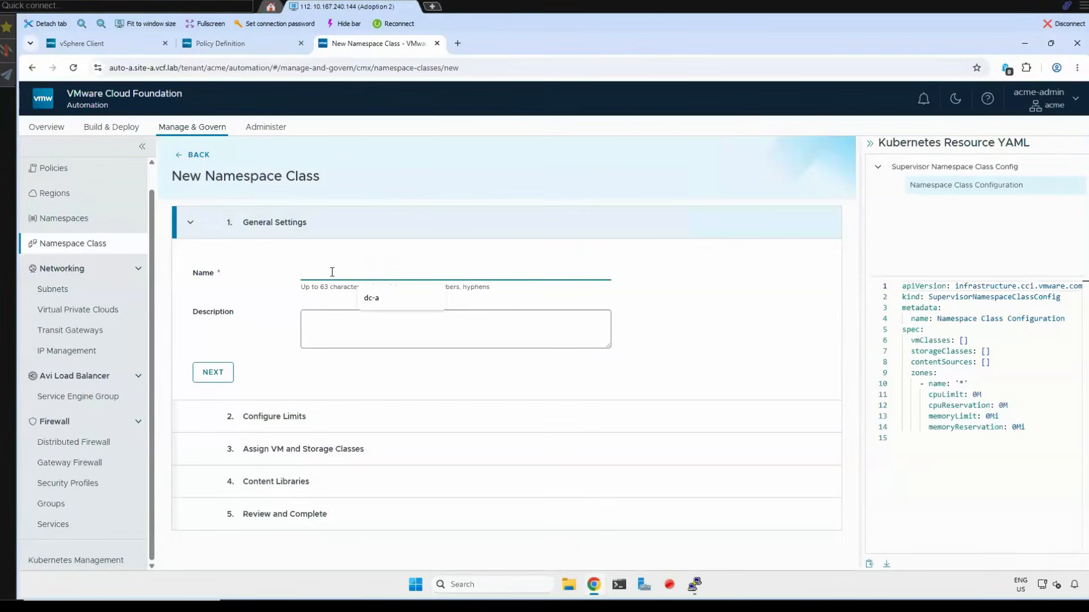
type("us-west-a-default")
left_click_drag(369, 273, 266, 272)
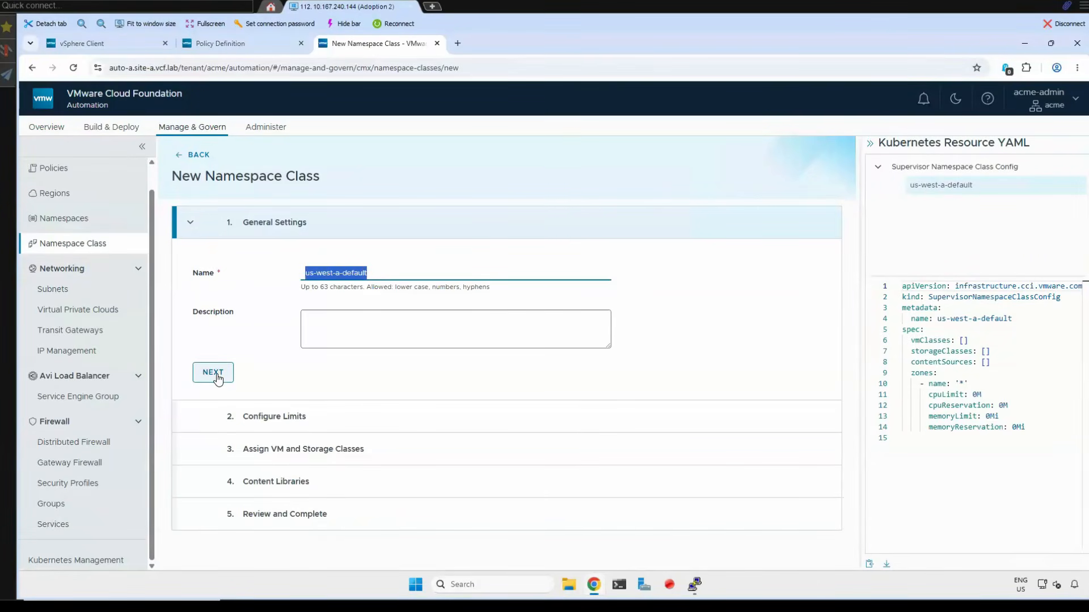
left_click_drag(879, 279, 770, 226)
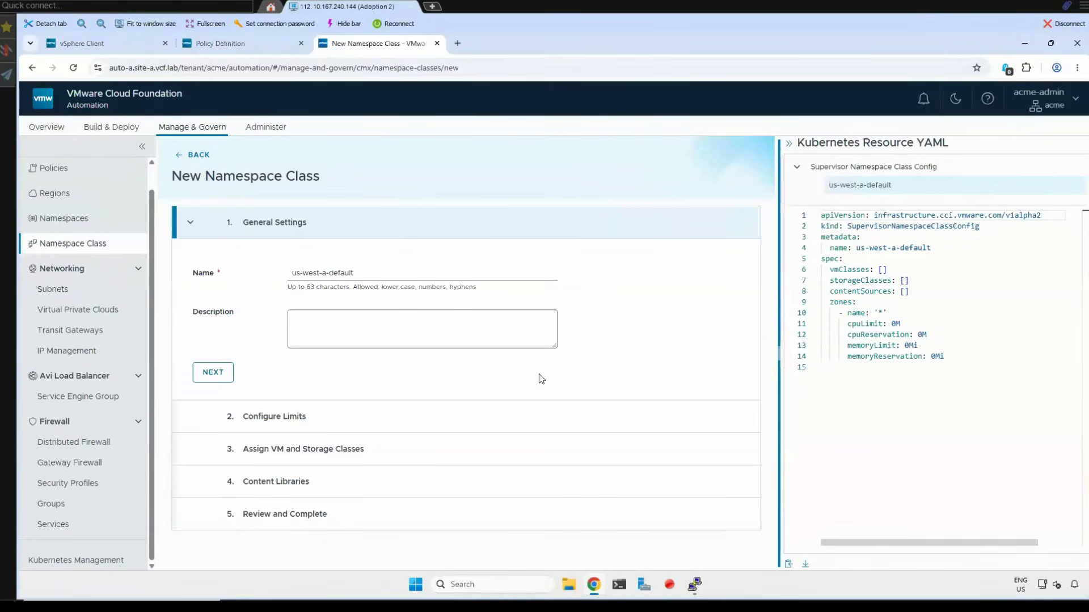
left_click(212, 372)
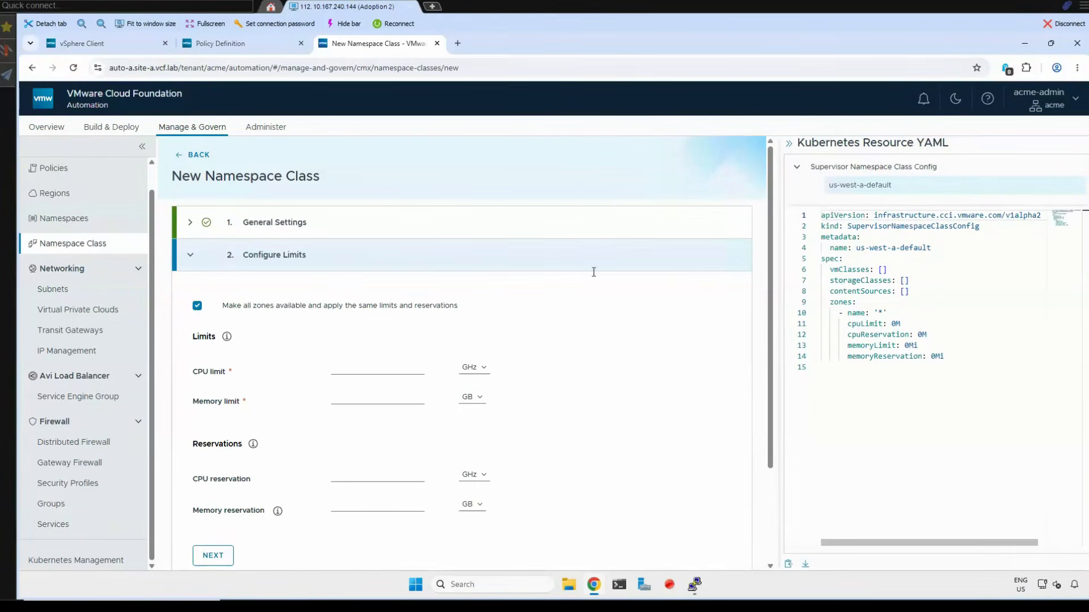
- Set the namespace class's CPU limit to 20 GHz and its memory limit to 64 GB
left_click(365, 363)
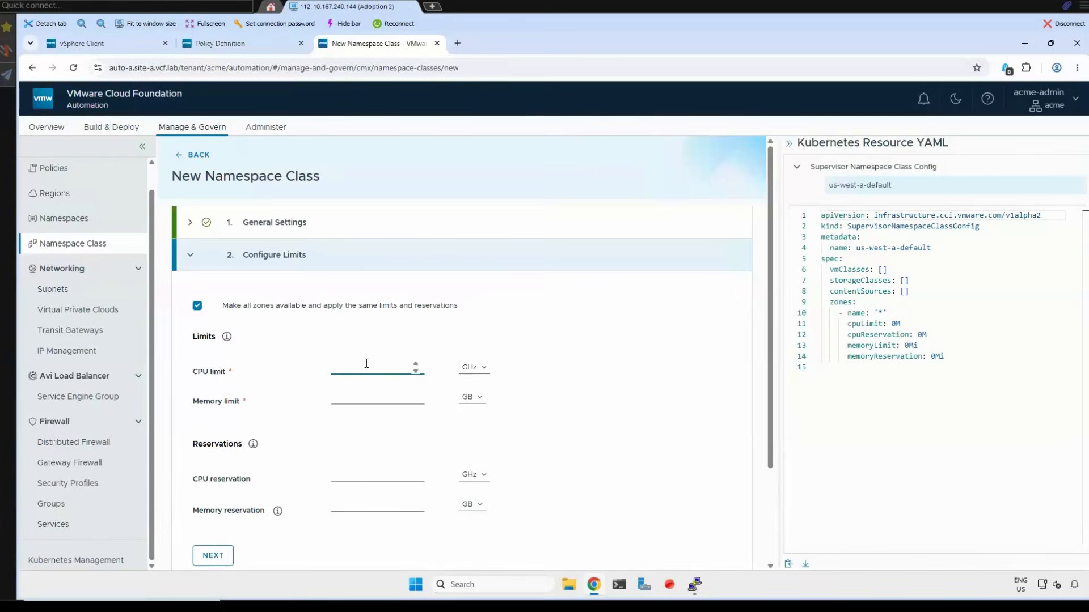
type("20")
left_click(363, 398)
type("10")
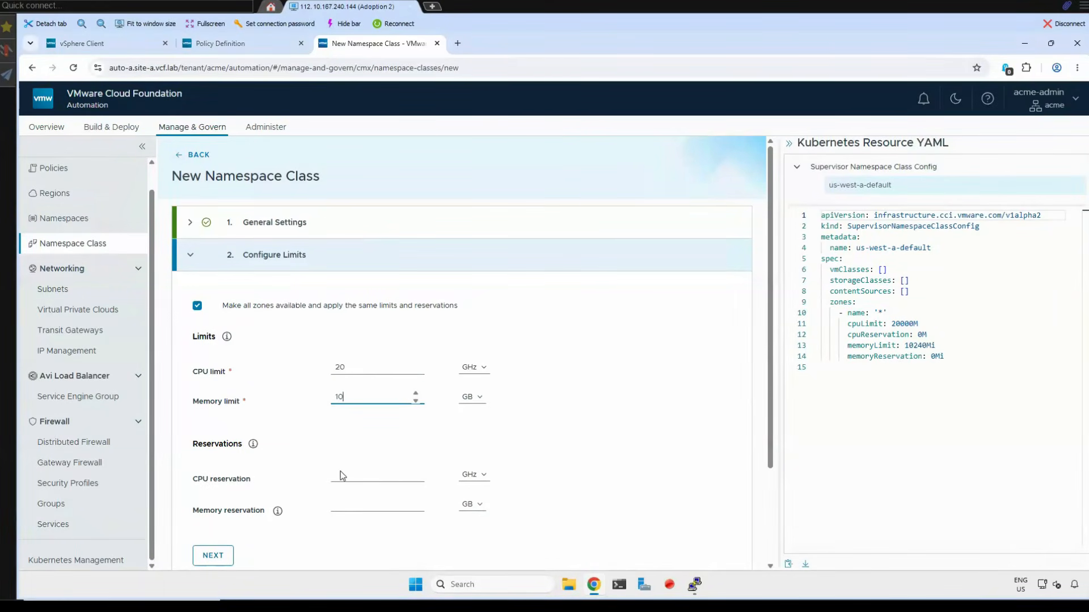
left_click(351, 472)
double_click(347, 396)
type("64")
- Set the CPU reservation to 10 GHz and the memory reservation to 10 GB, and continue to the VM and storage classes
left_click(351, 475)
type("10")
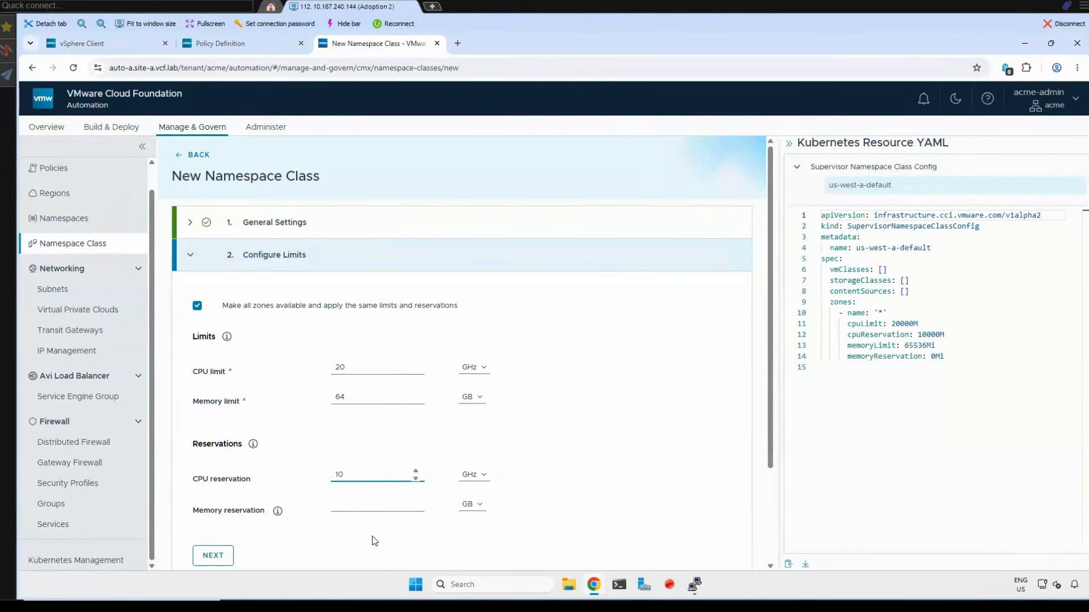
left_click(345, 504)
type("10")
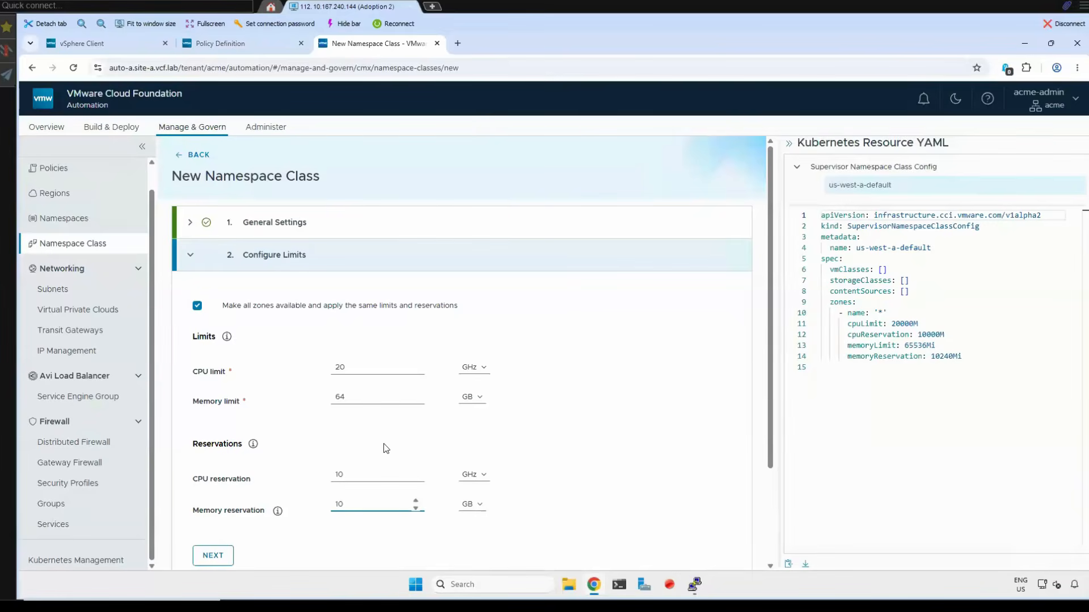
left_click(444, 321)
scroll(227, 525, "down", 1)
left_click(213, 499)
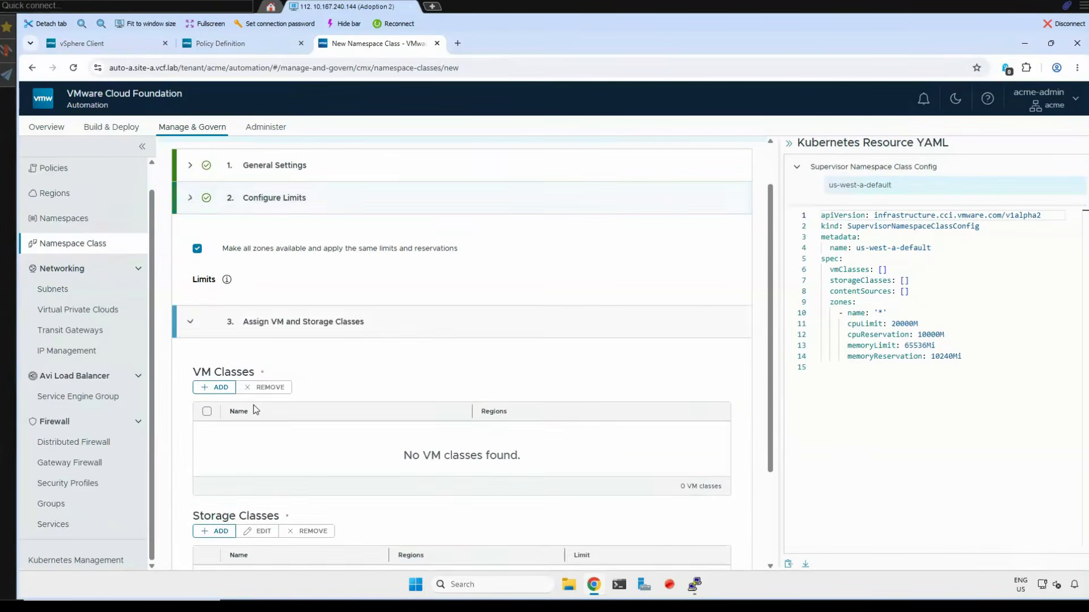
- Add the small, medium and large VM classes of both the best-effort and guaranteed types to the namespace class
left_click(214, 296)
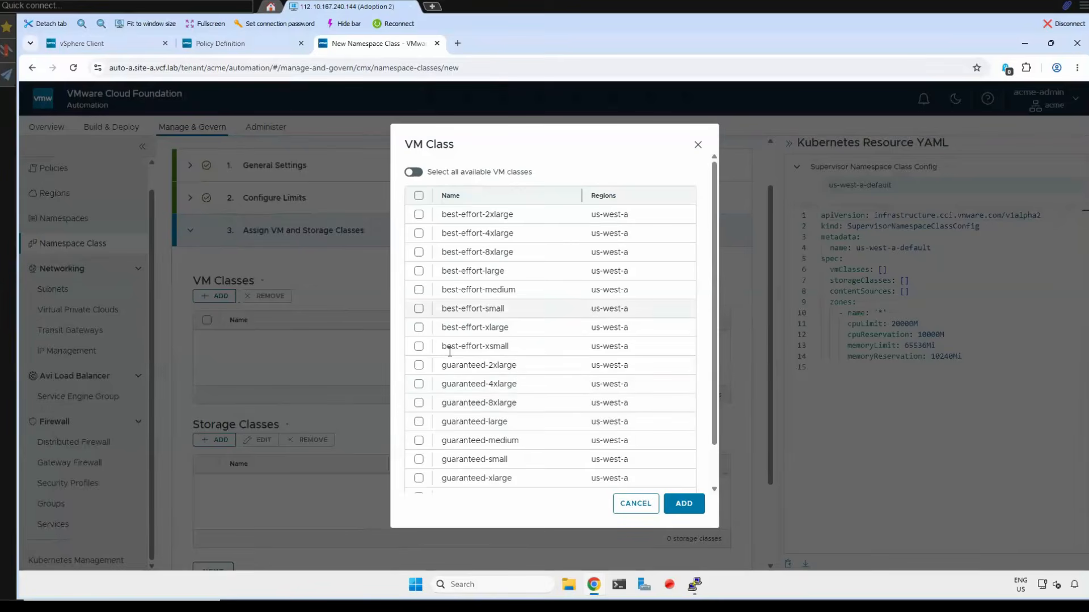
scroll(449, 397, "down", 2)
scroll(446, 454, "up", 2)
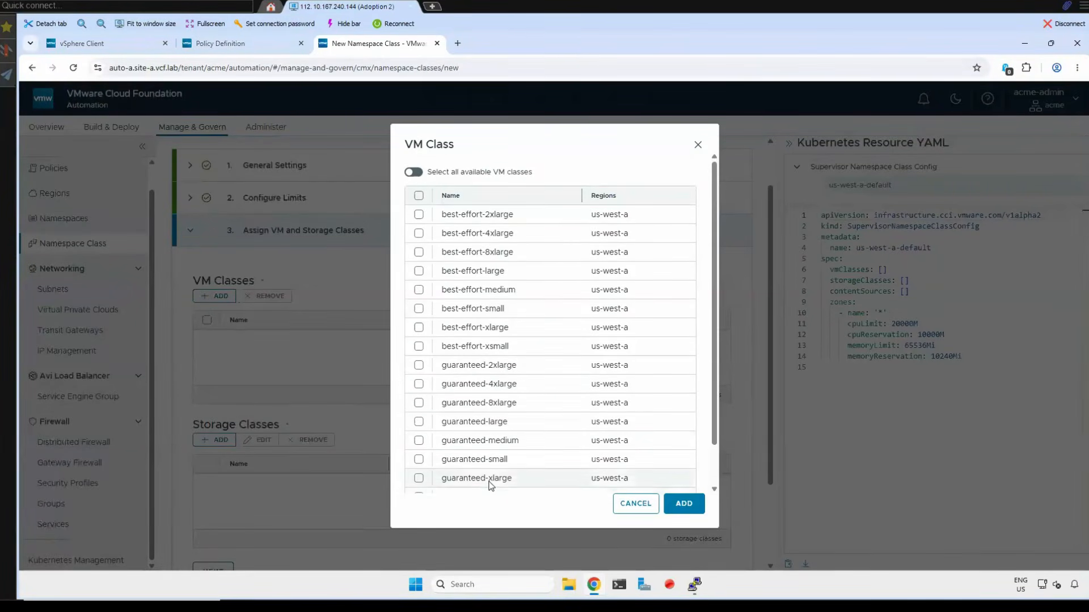
scroll(494, 479, "down", 2)
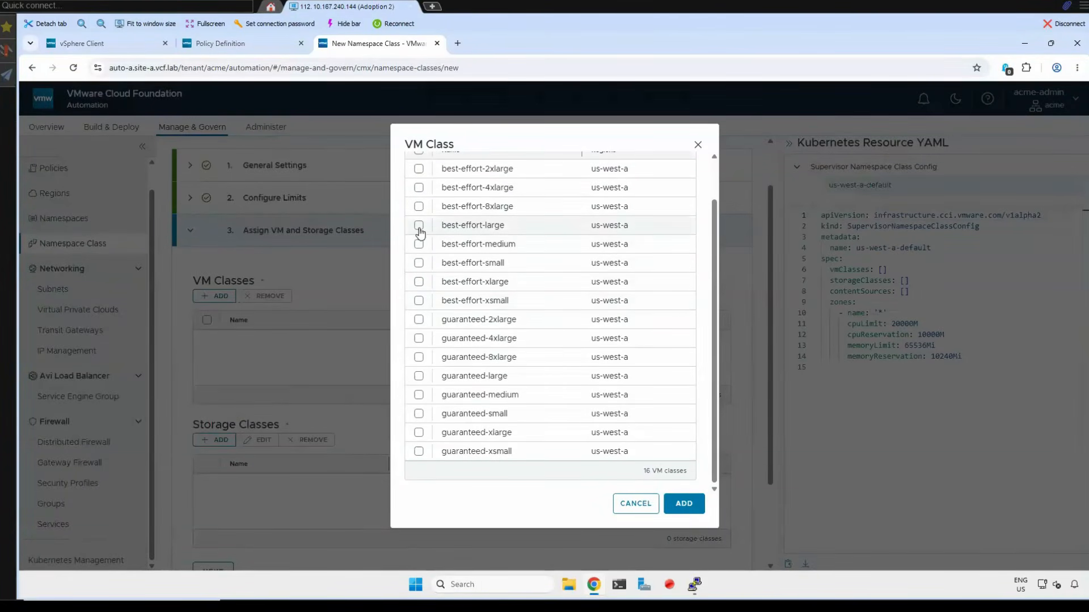
left_click(419, 262)
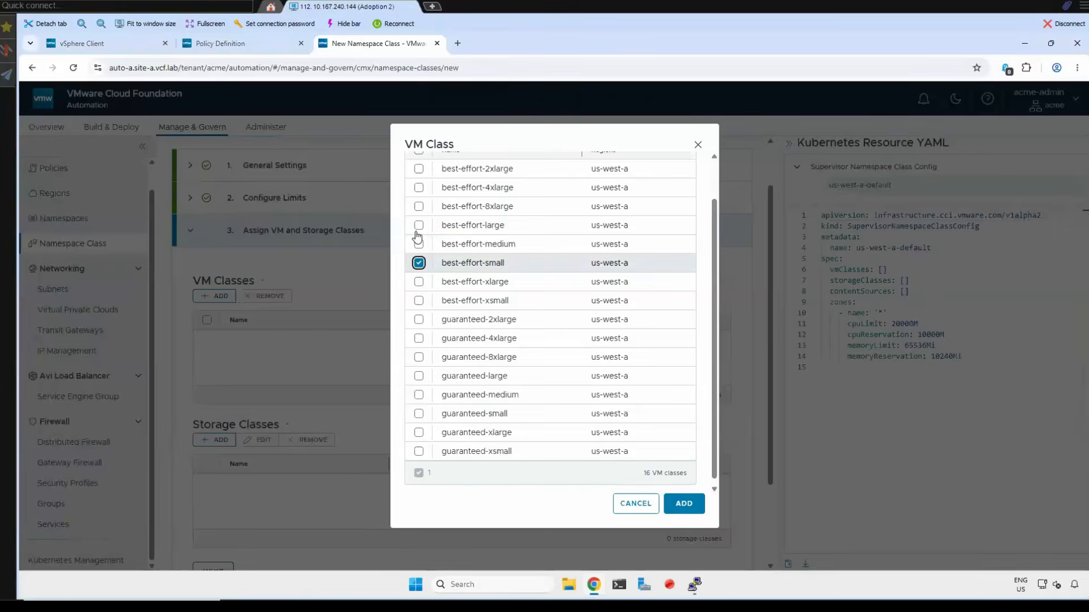
left_click(419, 244)
left_click(419, 225)
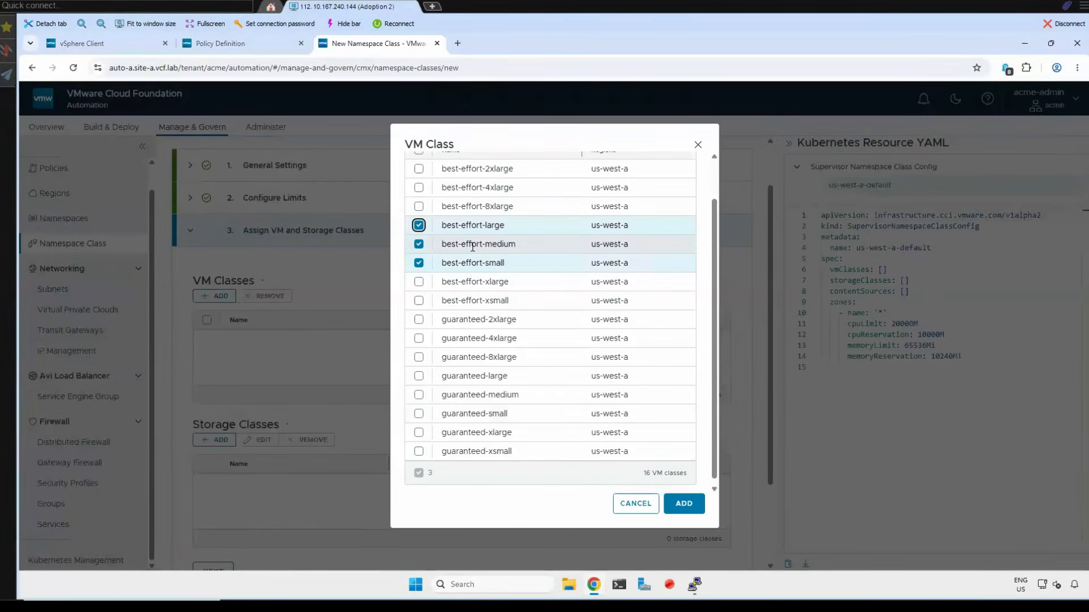
left_click(419, 414)
left_click(418, 395)
left_click(419, 376)
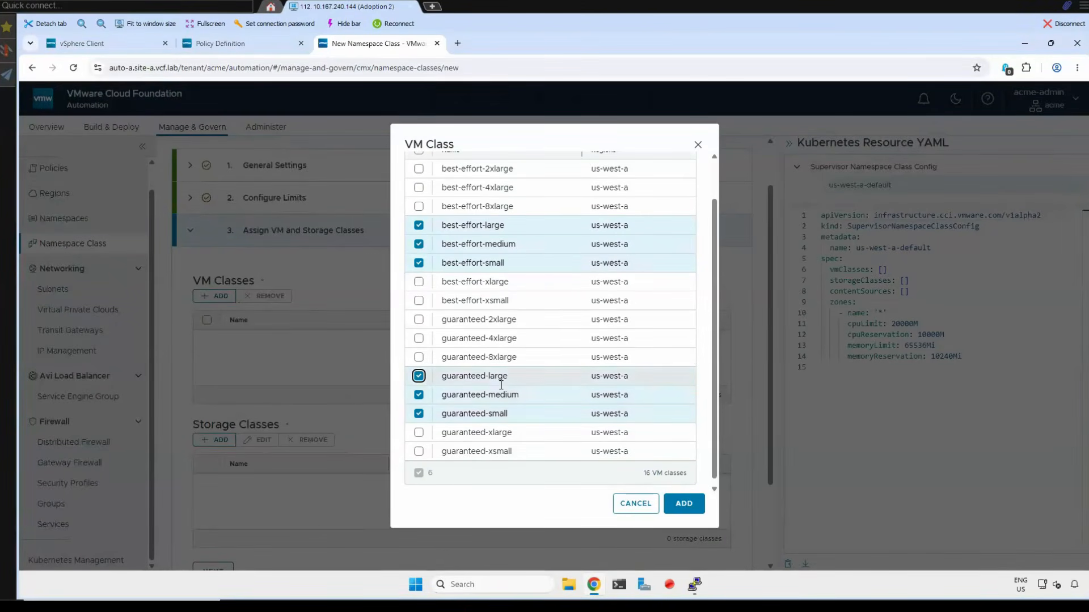
left_click(696, 505)
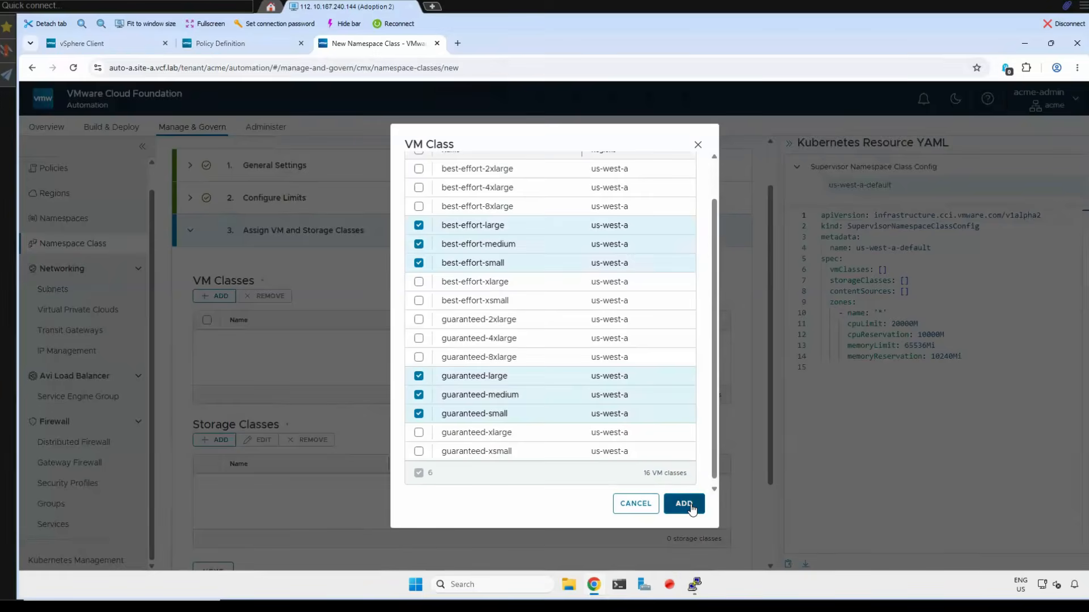
left_click(690, 508)
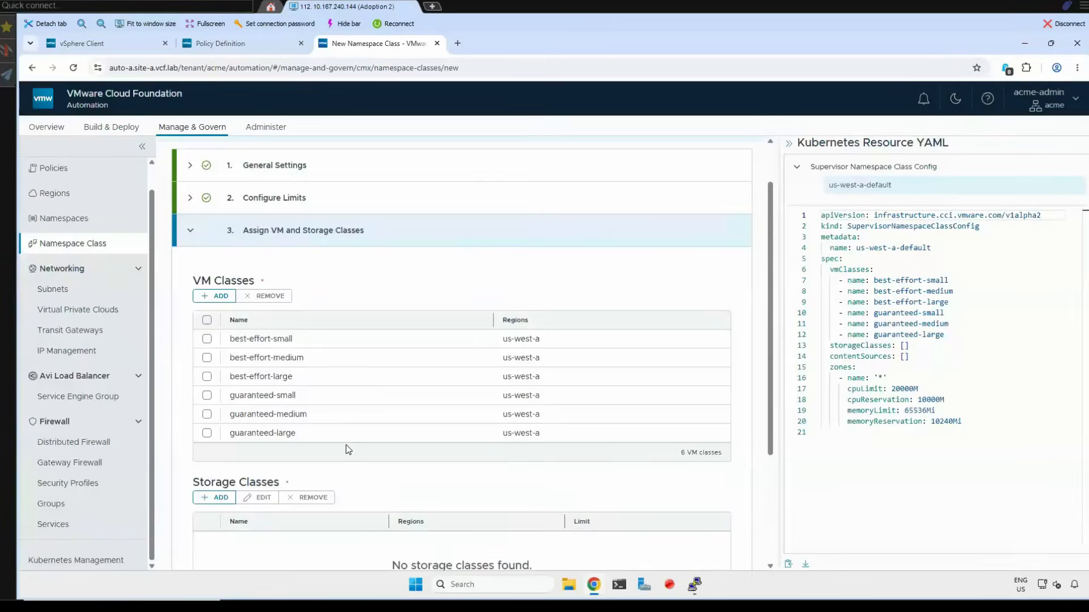
- Add the vsan-default-storage-policy storage class with a 512 GB limit and continue to the content libraries
scroll(250, 432, "down", 2)
left_click(214, 332)
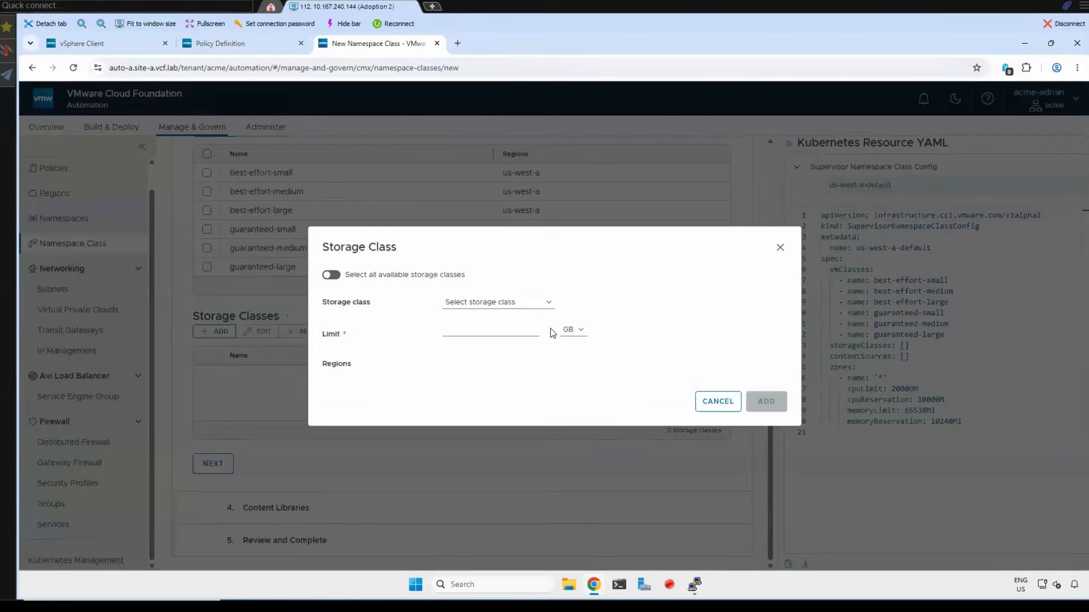
left_click(545, 306)
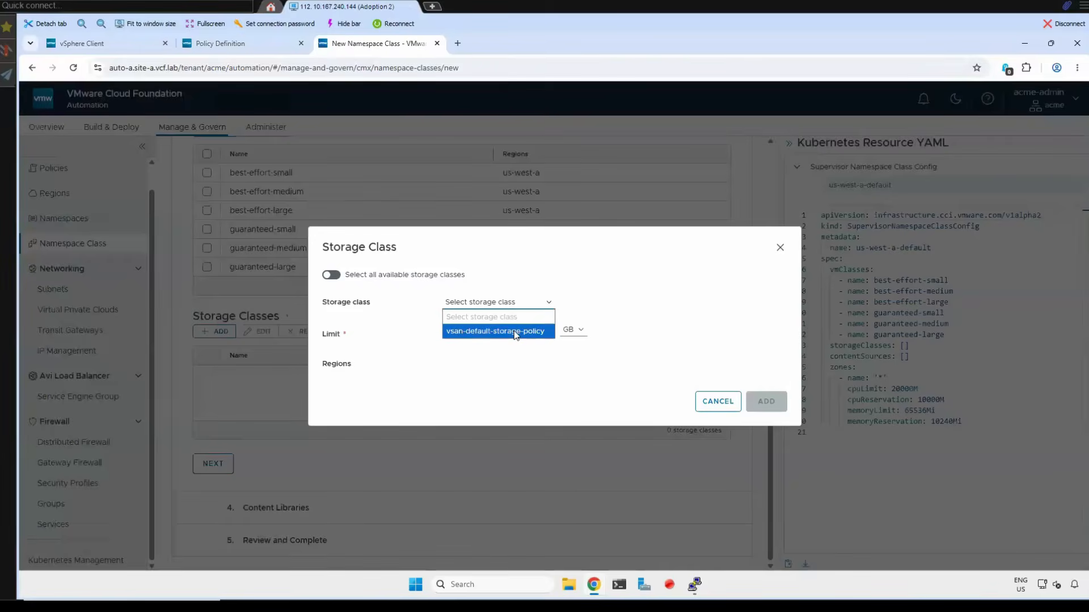
left_click(516, 333)
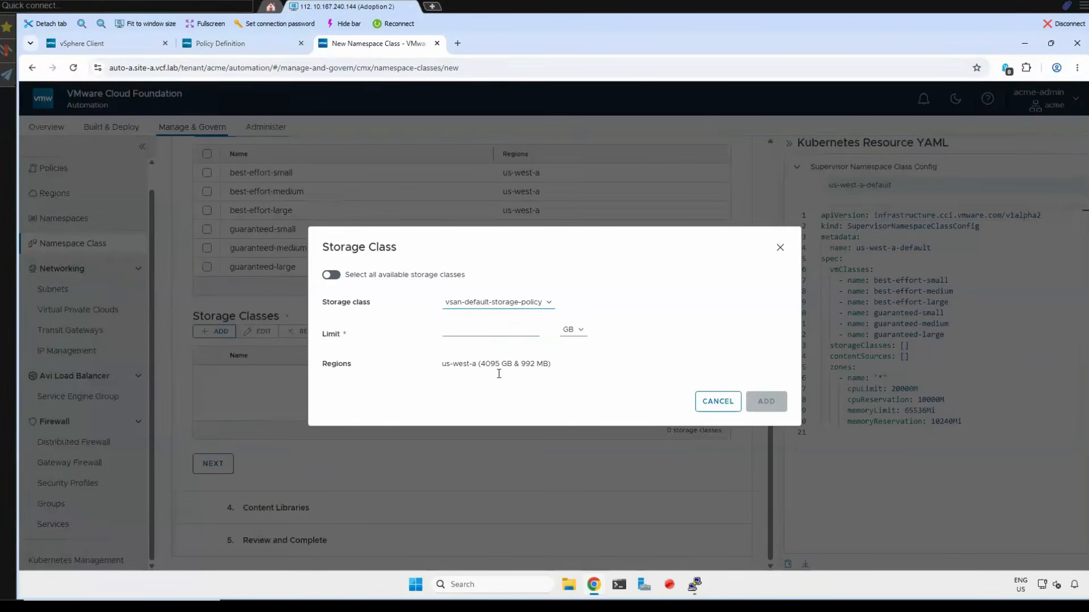
left_click(477, 330)
type("512")
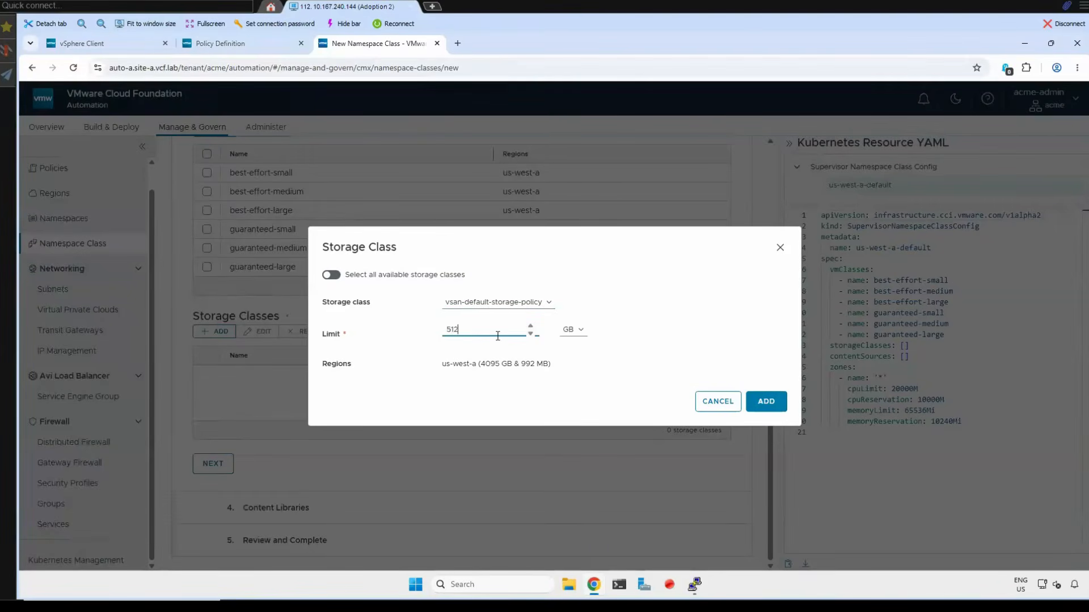
left_click(769, 406)
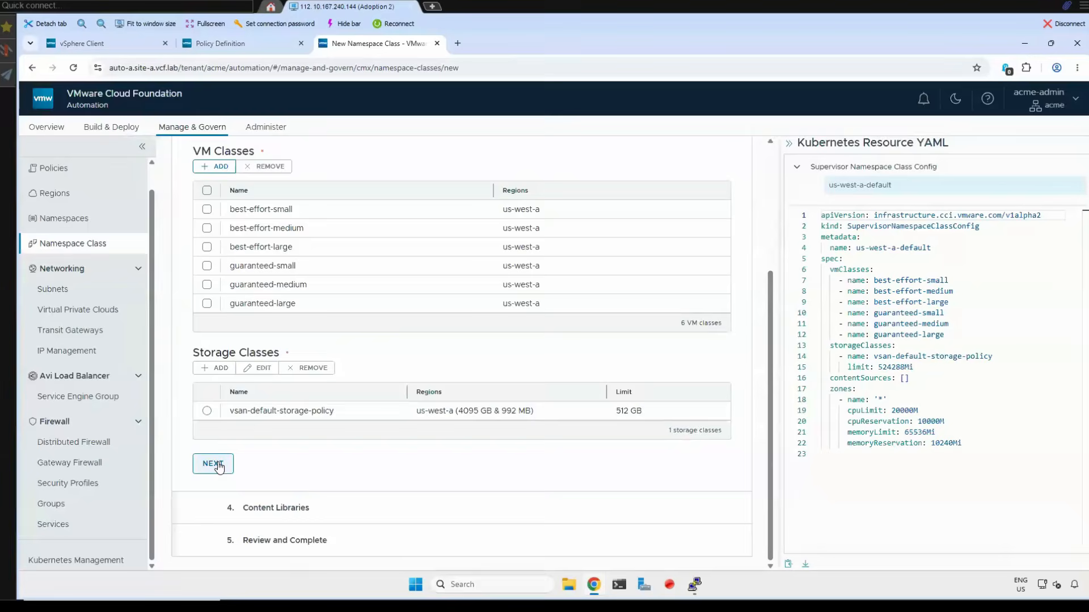
left_click(218, 465)
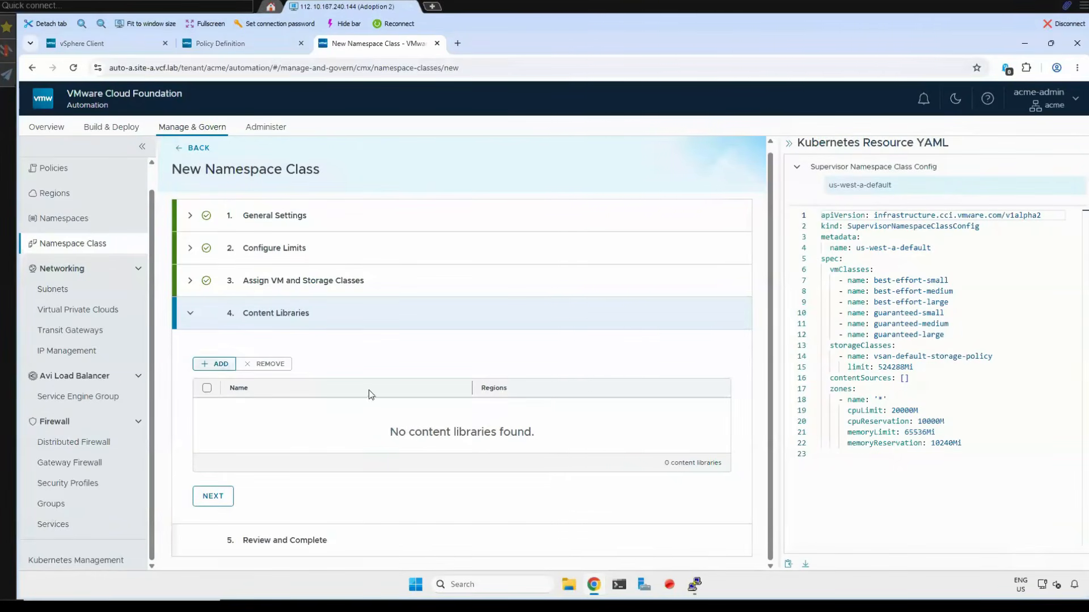
- Leave the content libraries empty, review the summary and finish creating the namespace class
left_click(214, 364)
left_click(634, 396)
left_click(214, 491)
scroll(222, 493, "down", 6)
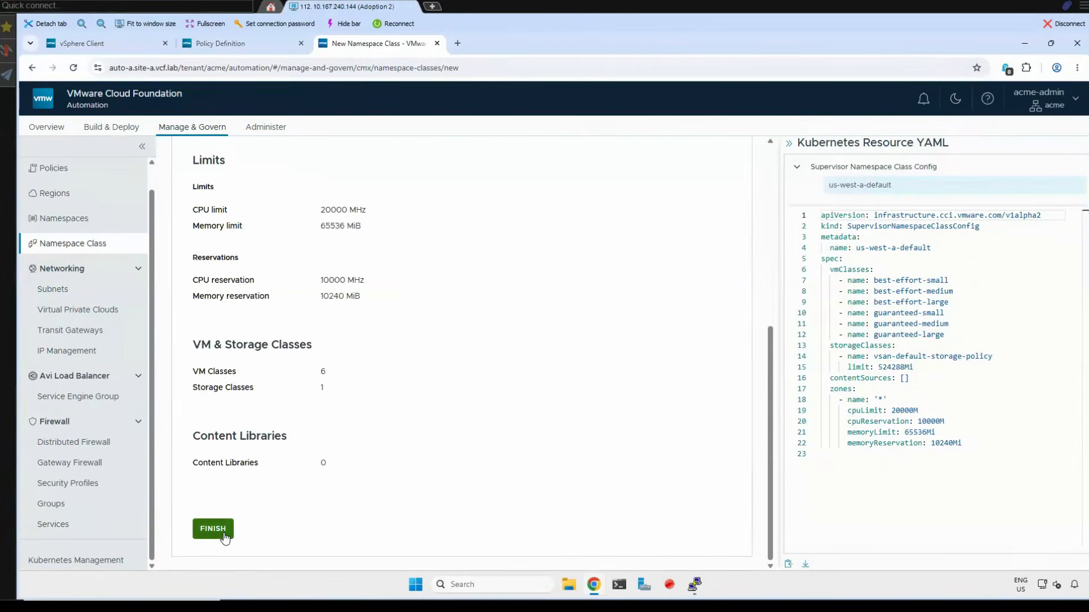
left_click(225, 536)
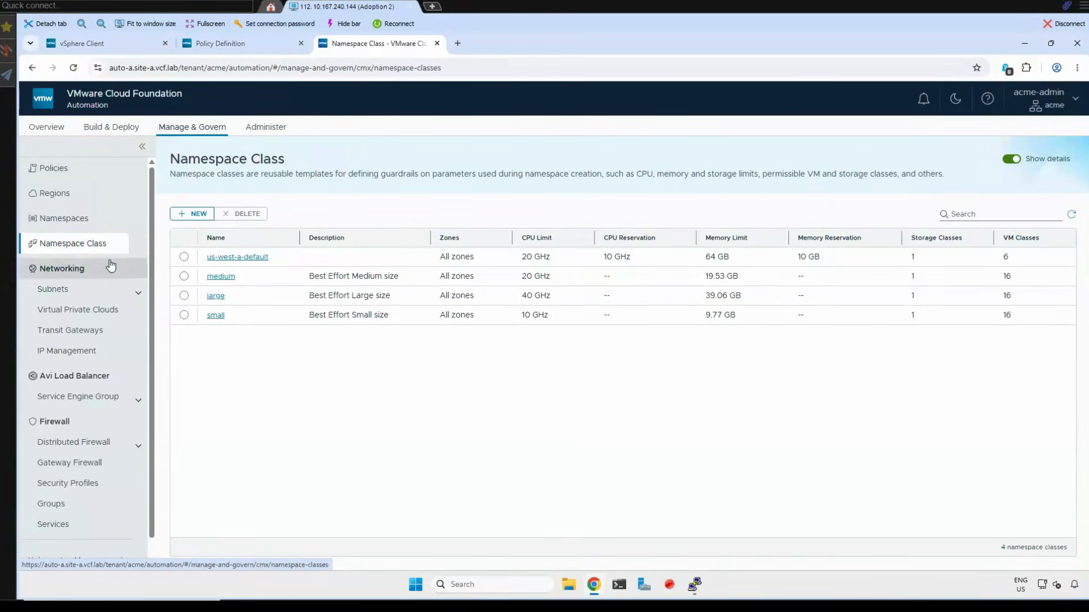
- Open default-project from the organization's list of projects
scroll(110, 266, "up", 1)
left_click(54, 167)
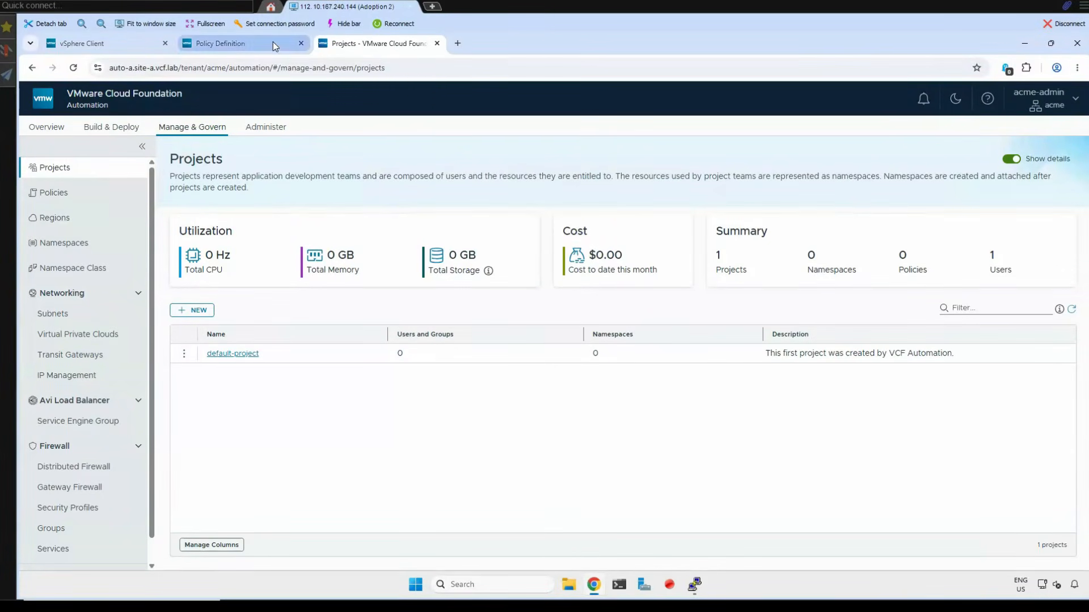
left_click(698, 587)
left_click(696, 585)
left_click(252, 356)
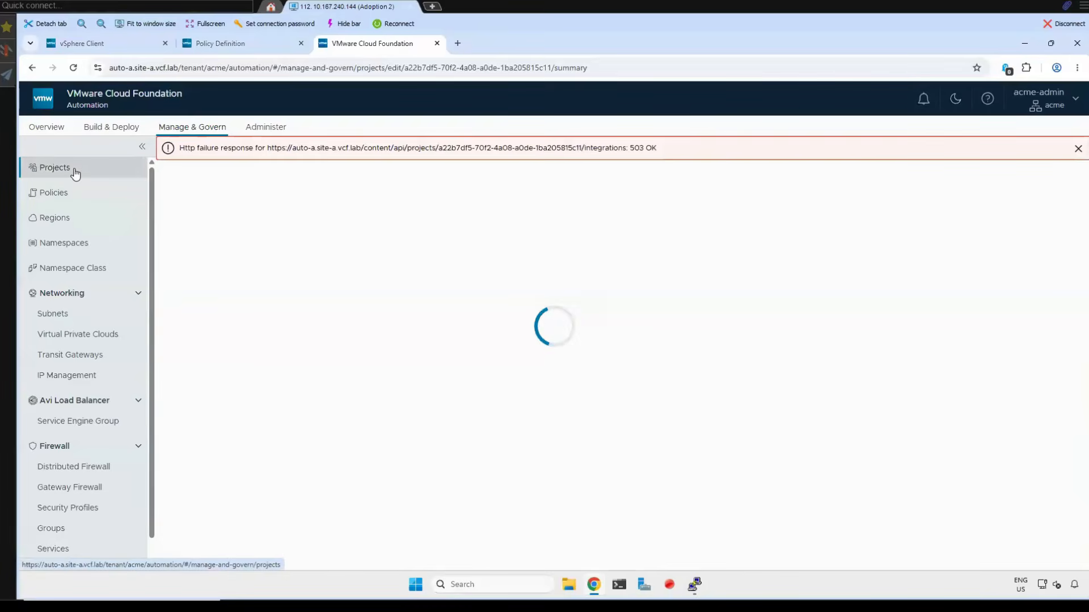
- Open the vSphere Client home page, and return to the VCF Automation project page to reload it
left_click(97, 47)
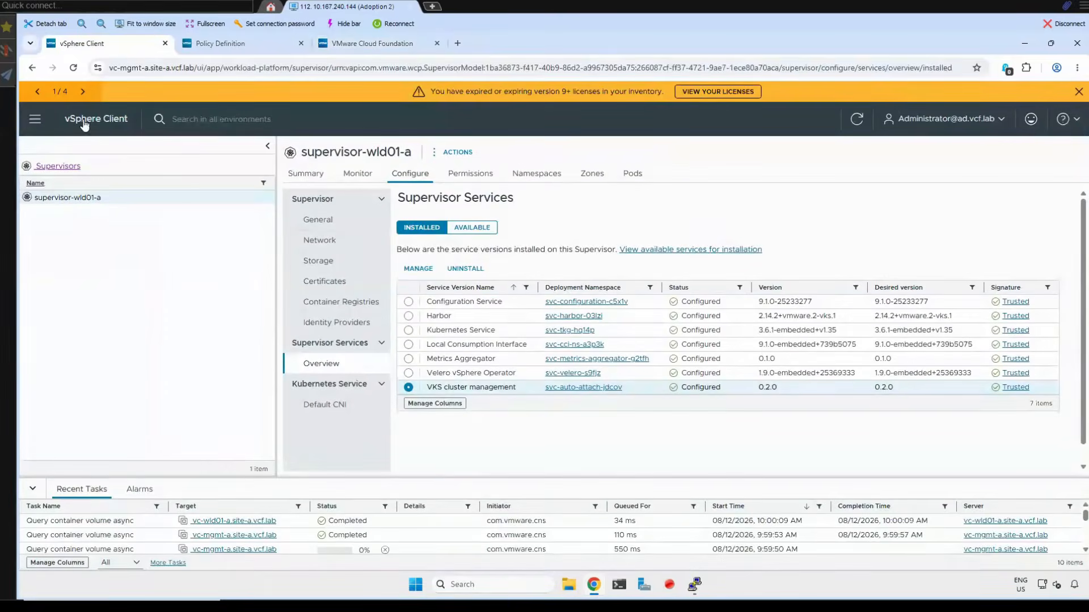
left_click(85, 123)
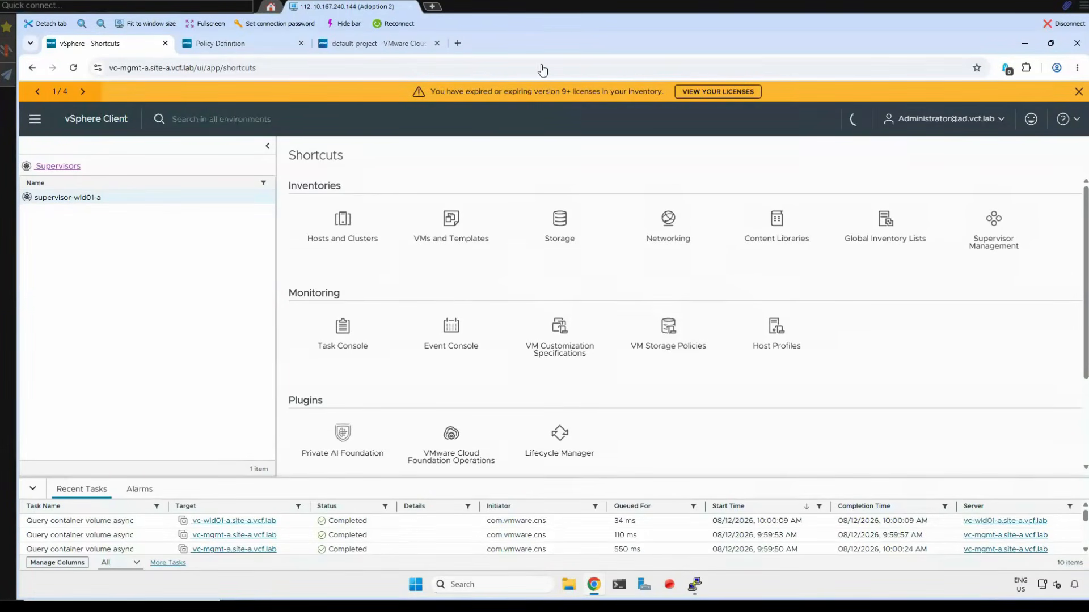
left_click(359, 43)
left_click(73, 68)
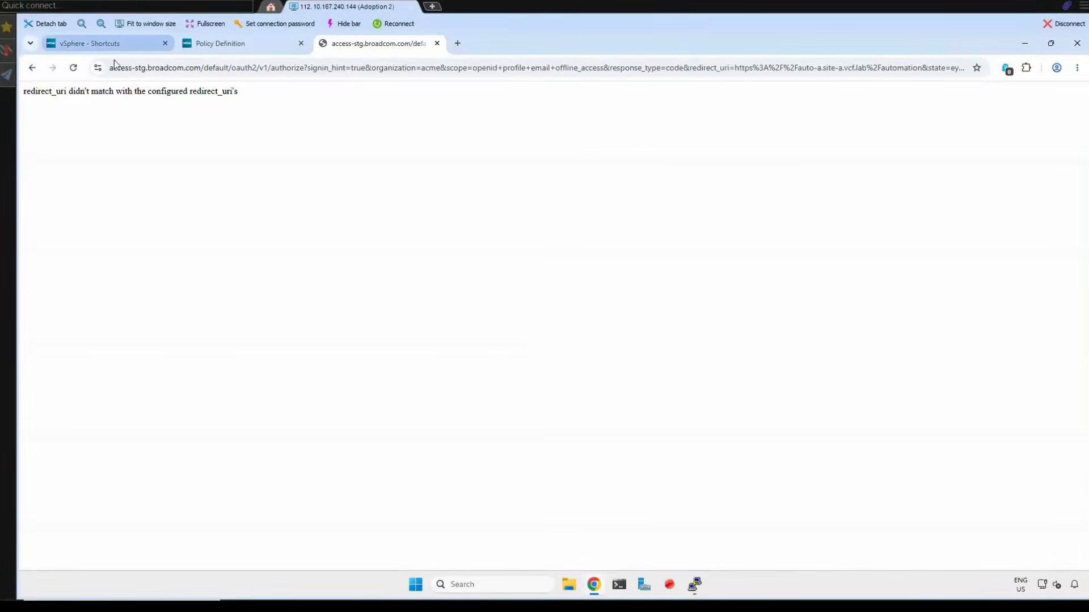
- Switch to vSphere Client and expand the vc-mgmt-a.site-a.vcf.lab inventory to list the virtual machines in cluster-mgmt-01a
left_click(98, 45)
left_click(114, 227)
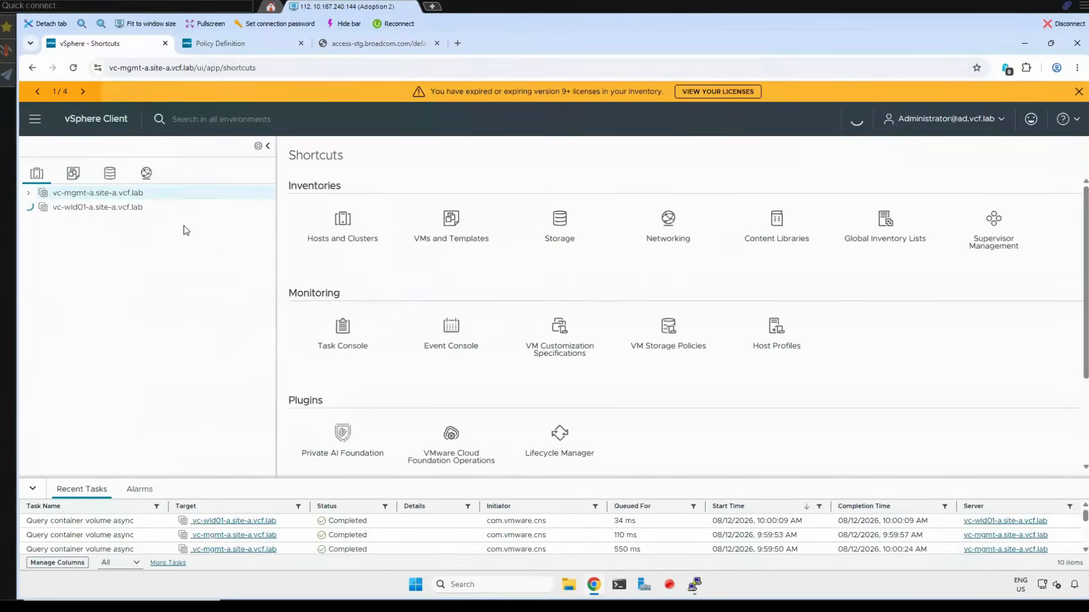
left_click(31, 192)
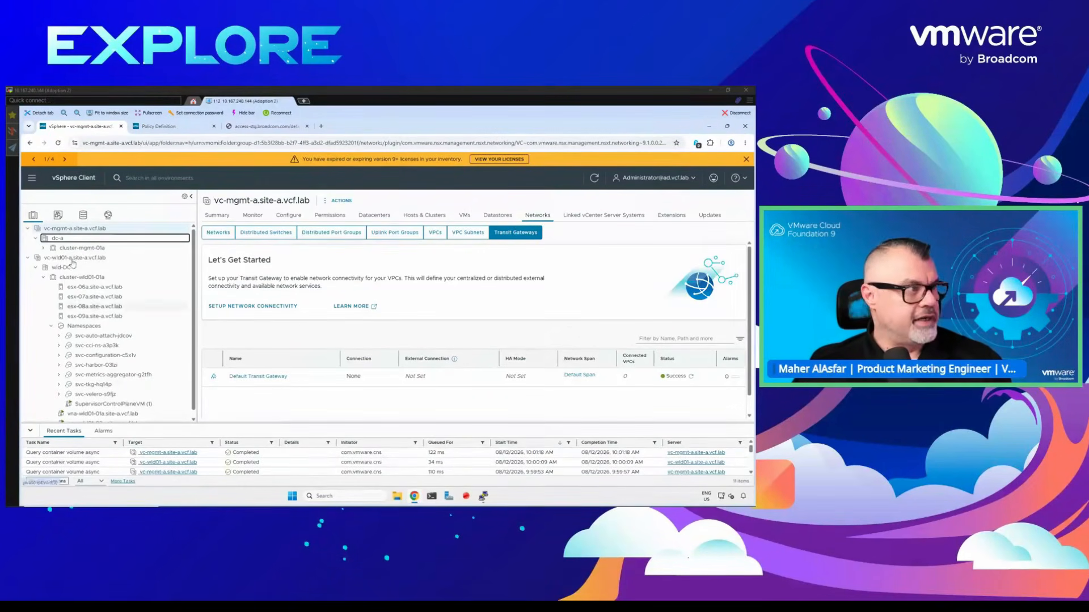
left_click(43, 248)
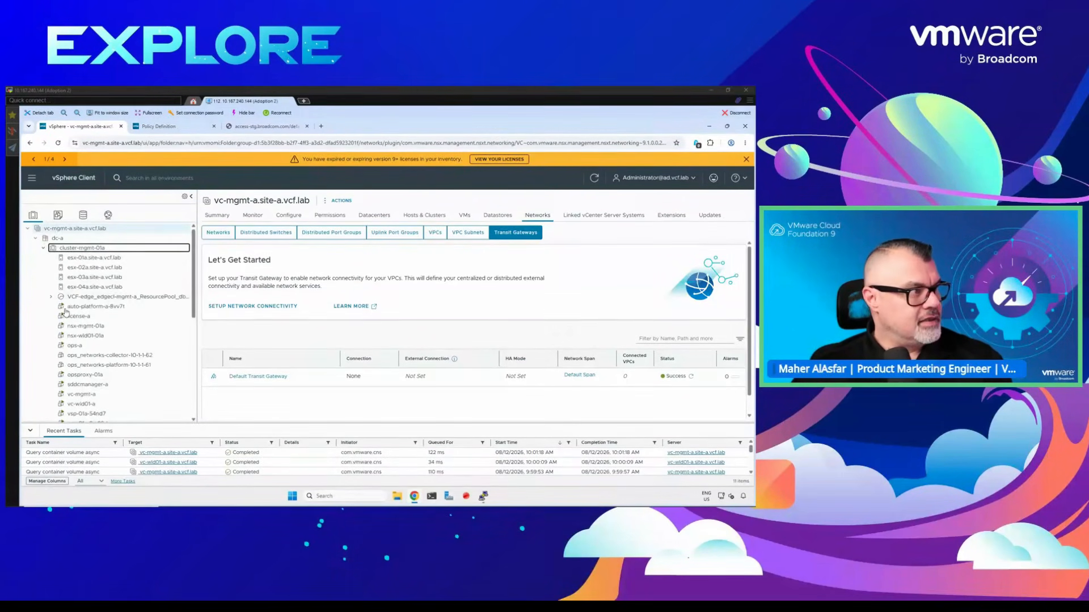
- Open the summary of the auto-platform-a-8vv7t virtual machine, list all its IP addresses and refresh its details to check resource usage
left_click(66, 307)
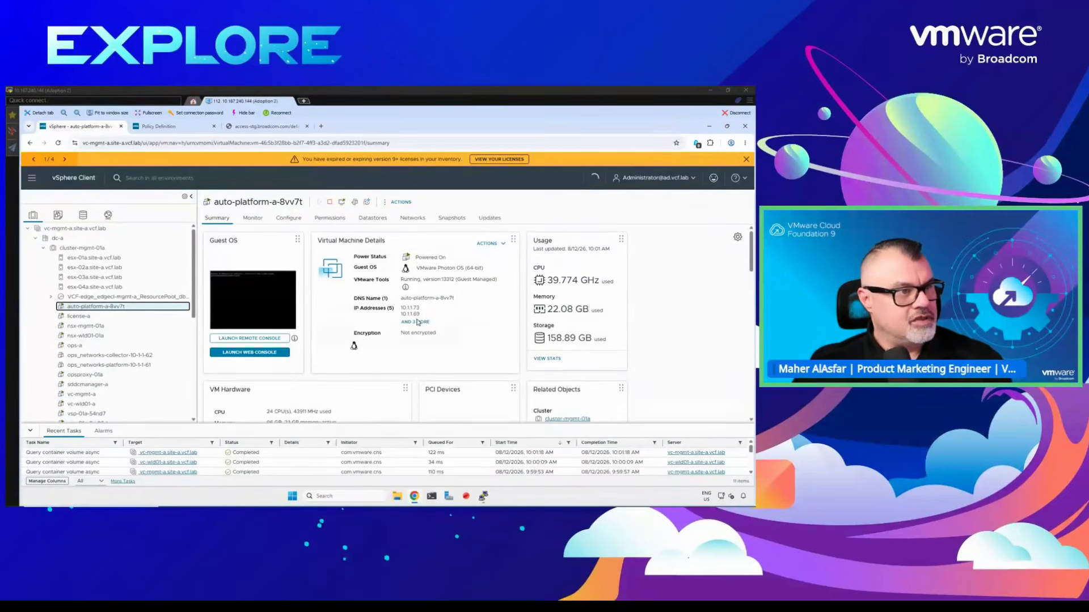
left_click(417, 322)
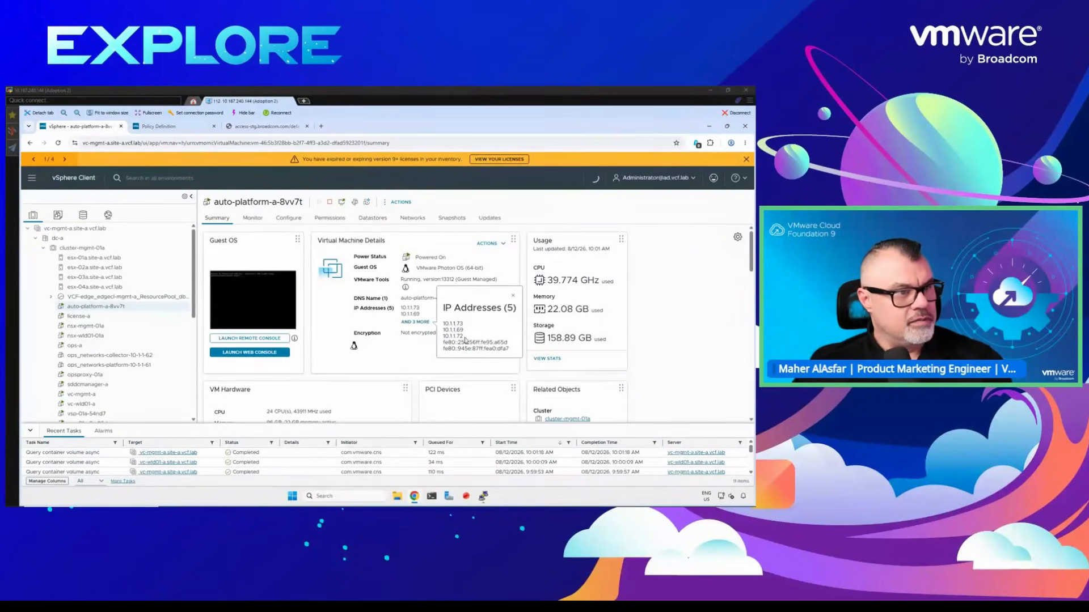
left_click_drag(442, 324, 474, 346)
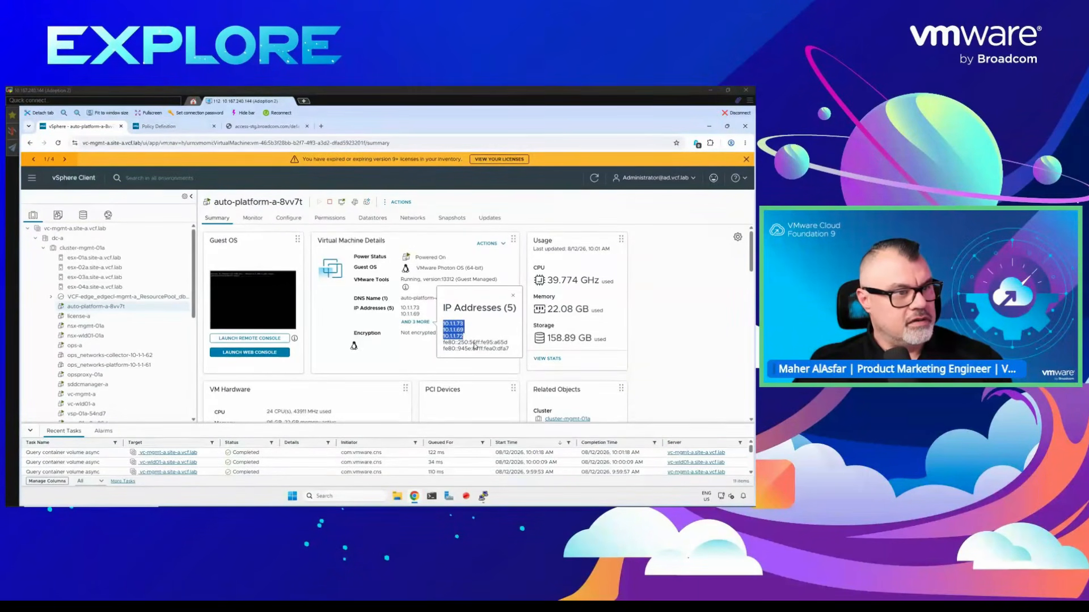
left_click(594, 179)
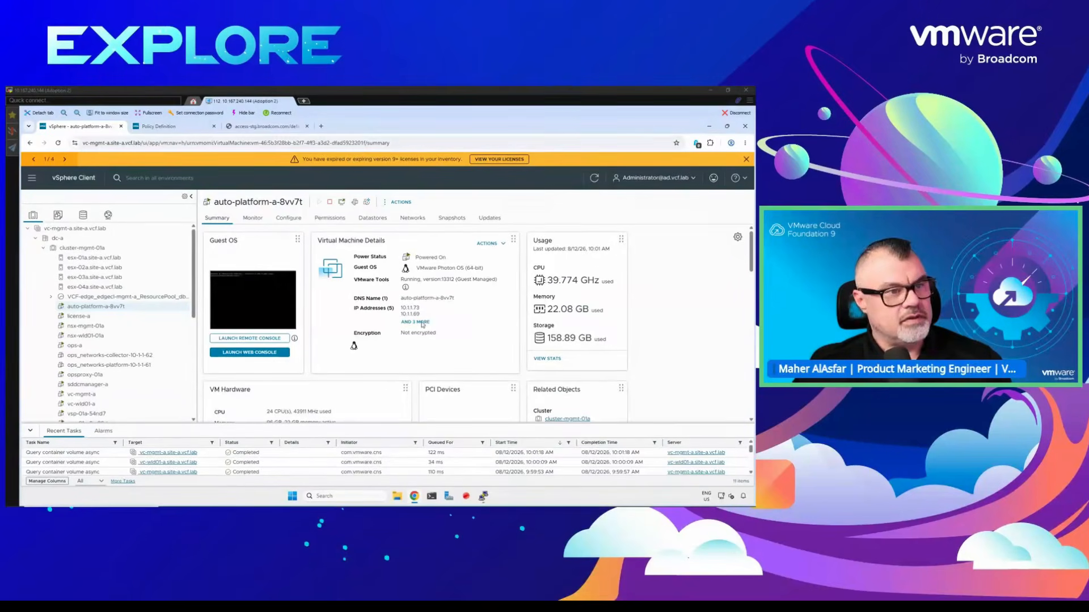
left_click_drag(547, 280, 558, 281)
- Reload the VCF Automation sign-in page, and switch to PuTTY to check the pod status before returning to the browser
left_click(256, 128)
left_click(58, 144)
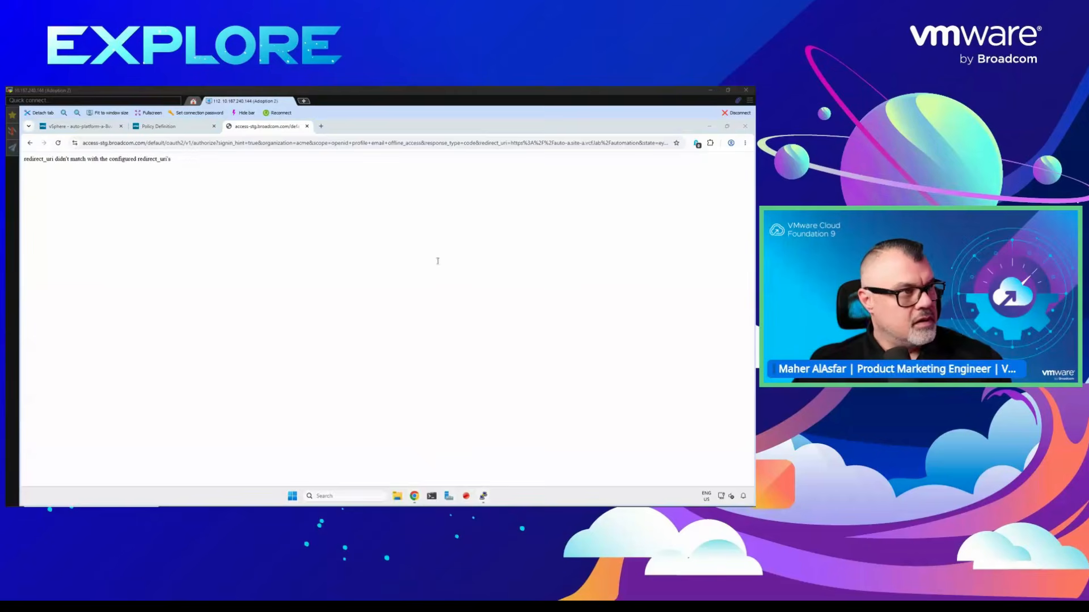
key("alt+Tab")
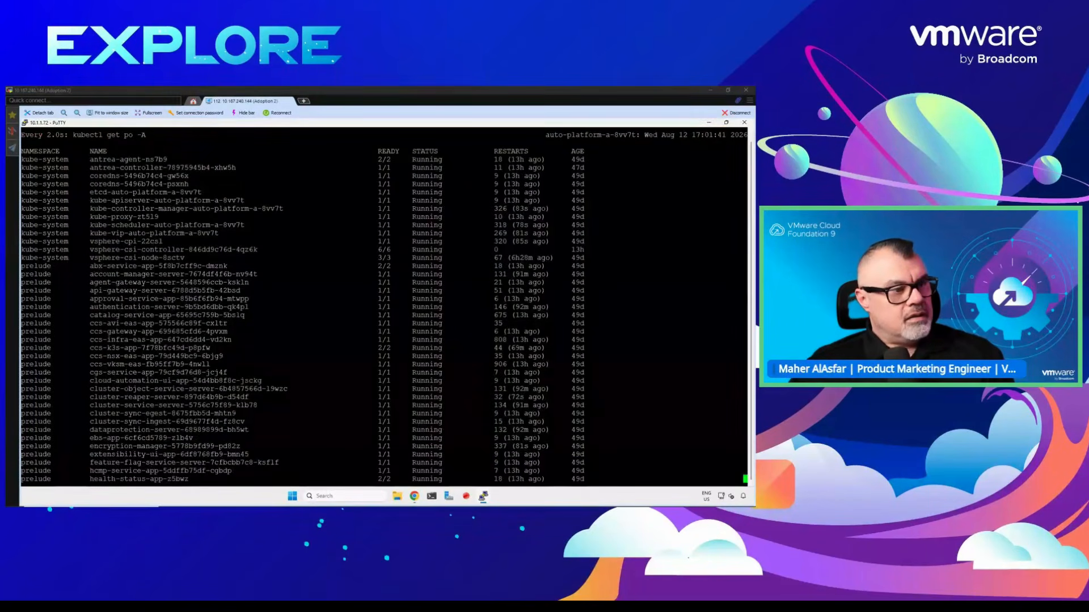
scroll(680, 142, "up", 1)
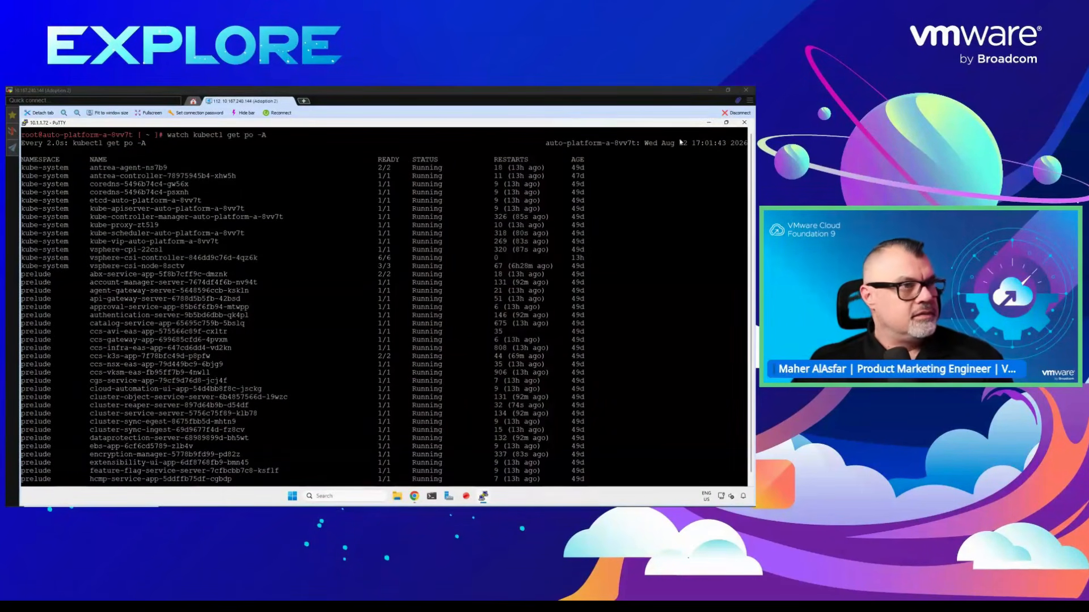
left_click(710, 123)
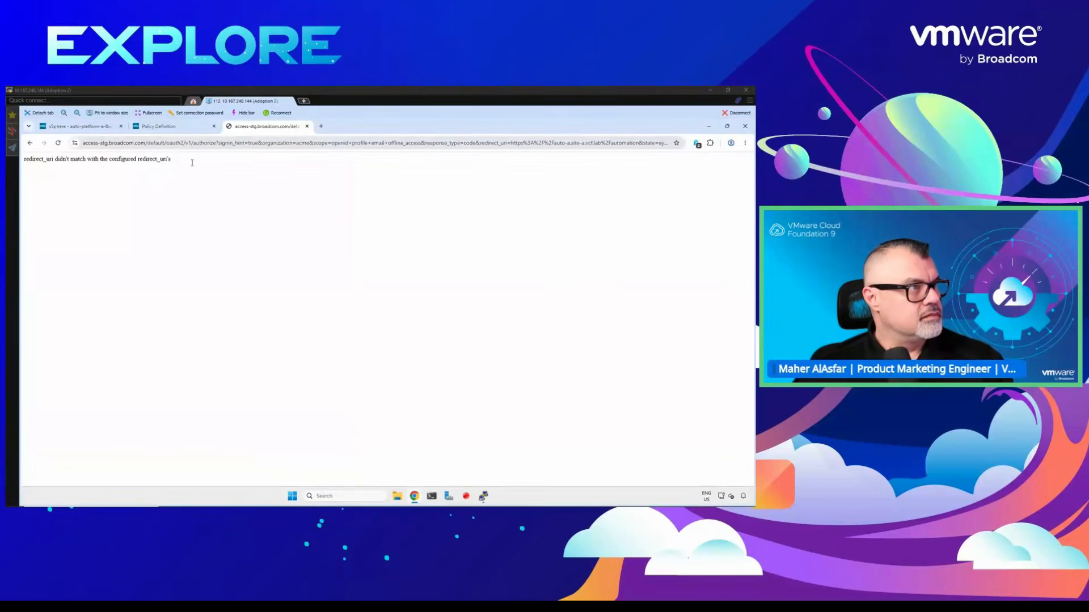
- Switch to vSphere Client to recheck the auto-platform-a-8vv7t virtual machine's full IP address list and refresh its usage figures
left_click(75, 130)
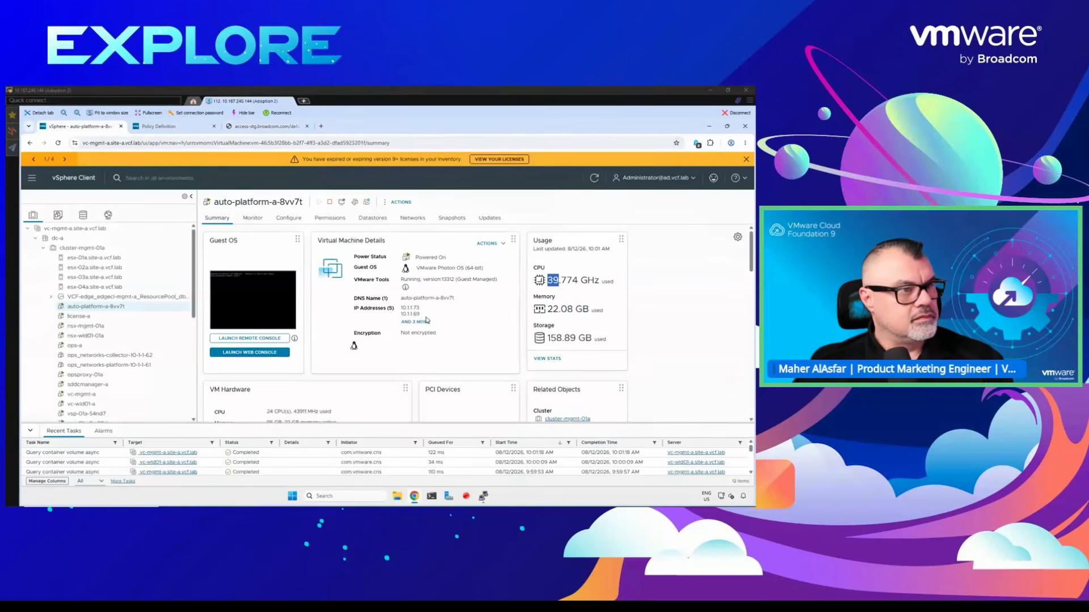
left_click(420, 322)
left_click(592, 183)
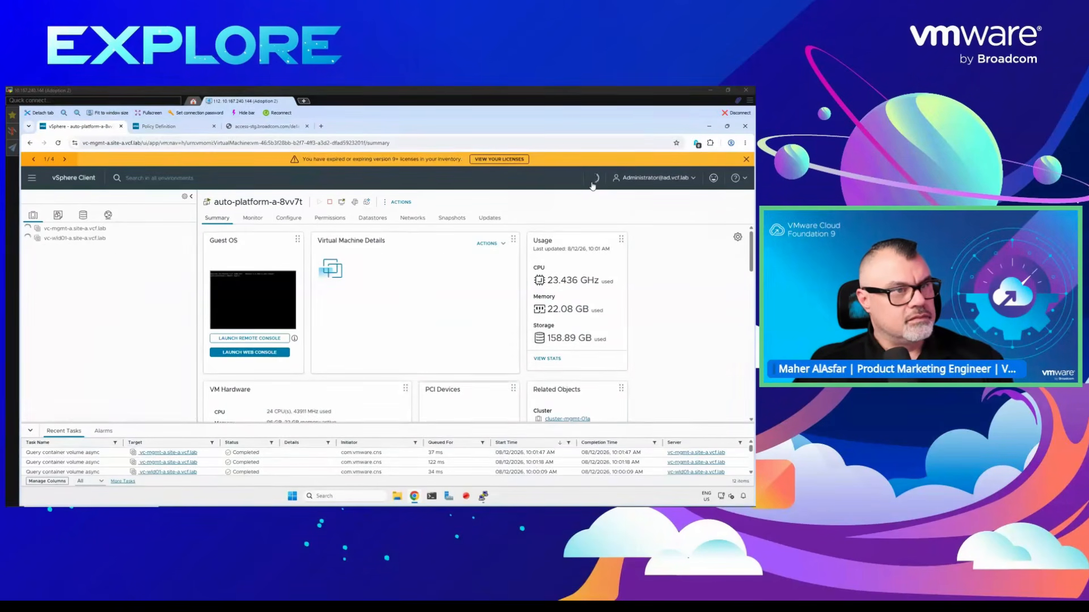
left_click(426, 323)
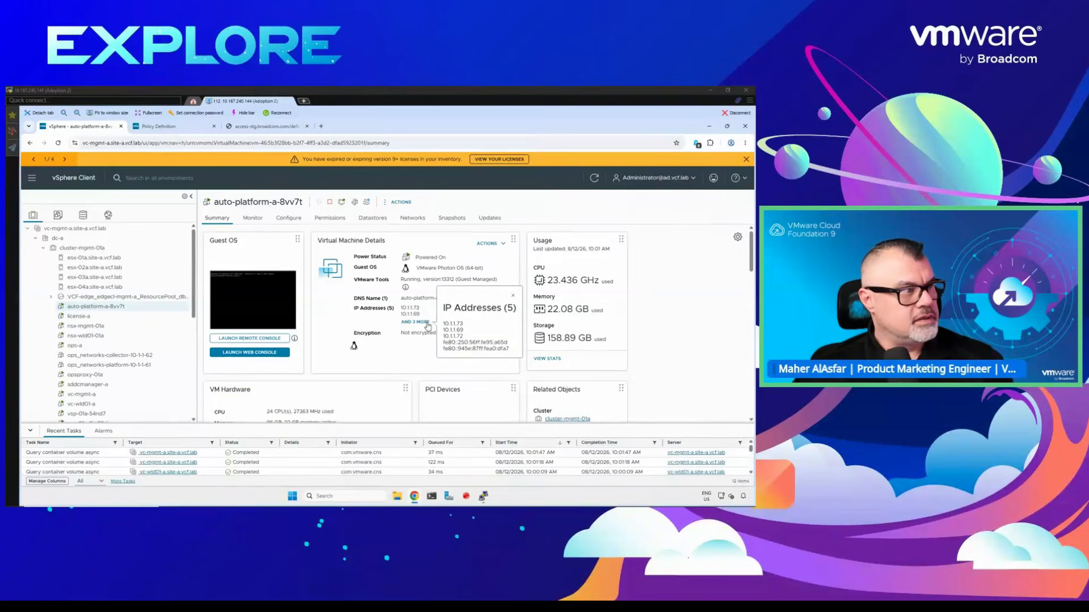
left_click(609, 189)
left_click(594, 178)
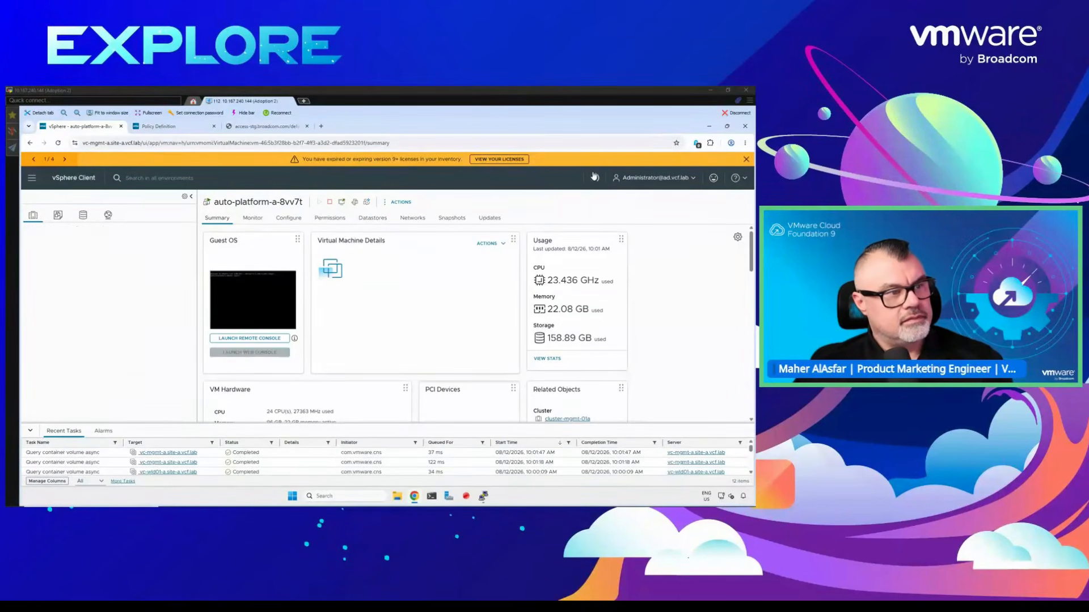
- Close the failed VCF Automation page and open the acme organization portal in a new browser tab
left_click(266, 126)
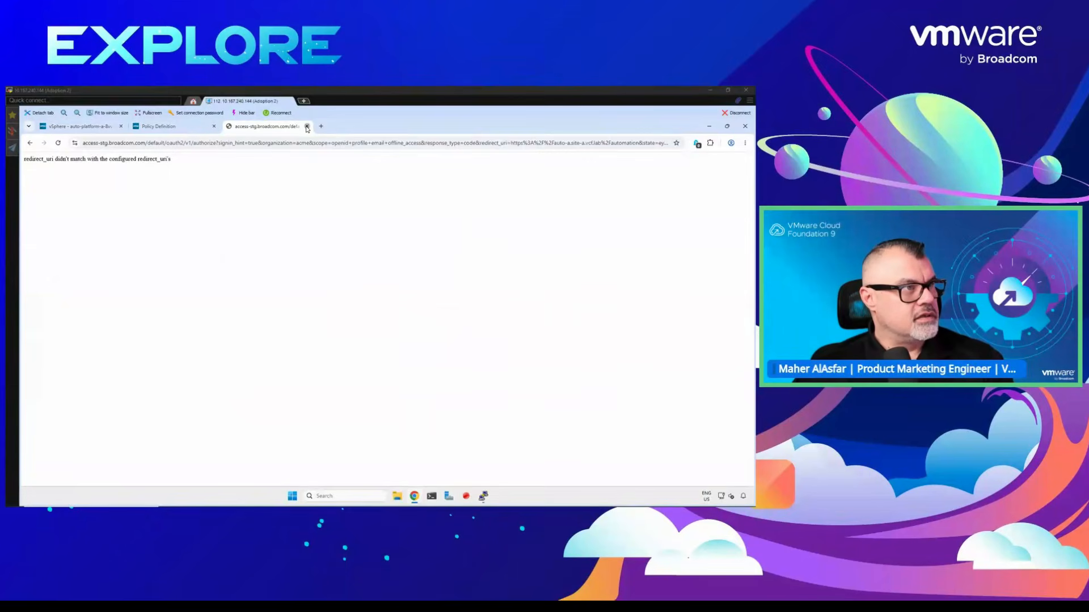
left_click(307, 127)
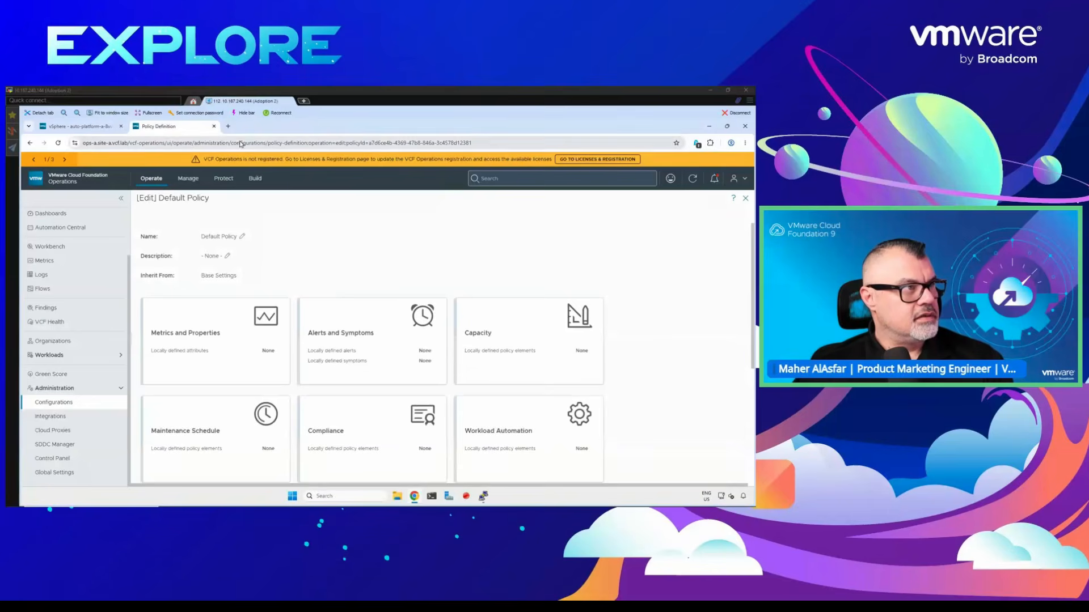
key("ctrl+t")
left_click(224, 157)
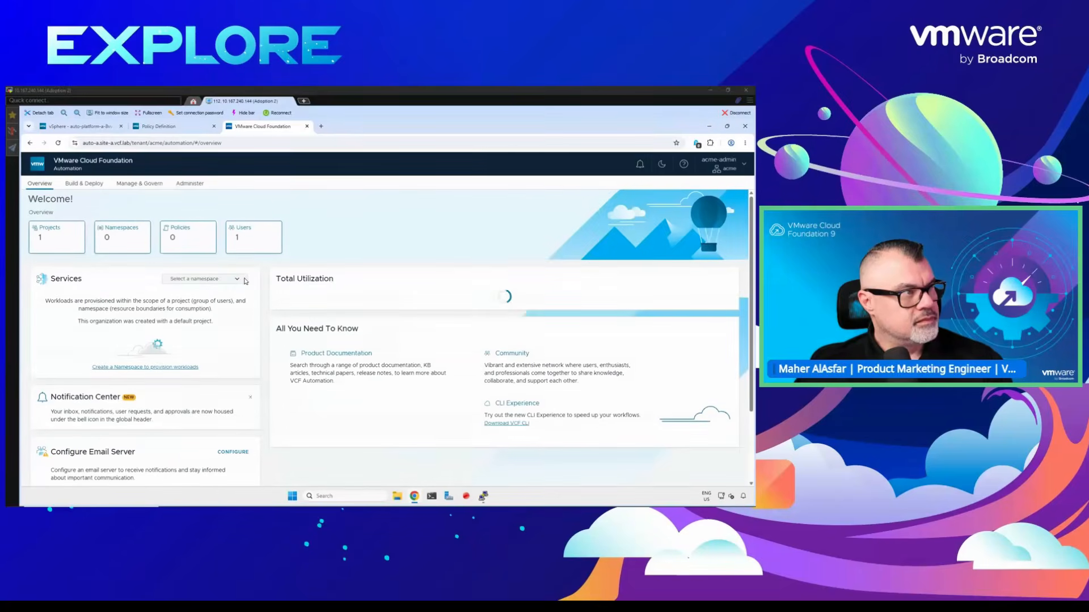
- Open default-project from the organization's project list and show its namespaces
left_click(154, 186)
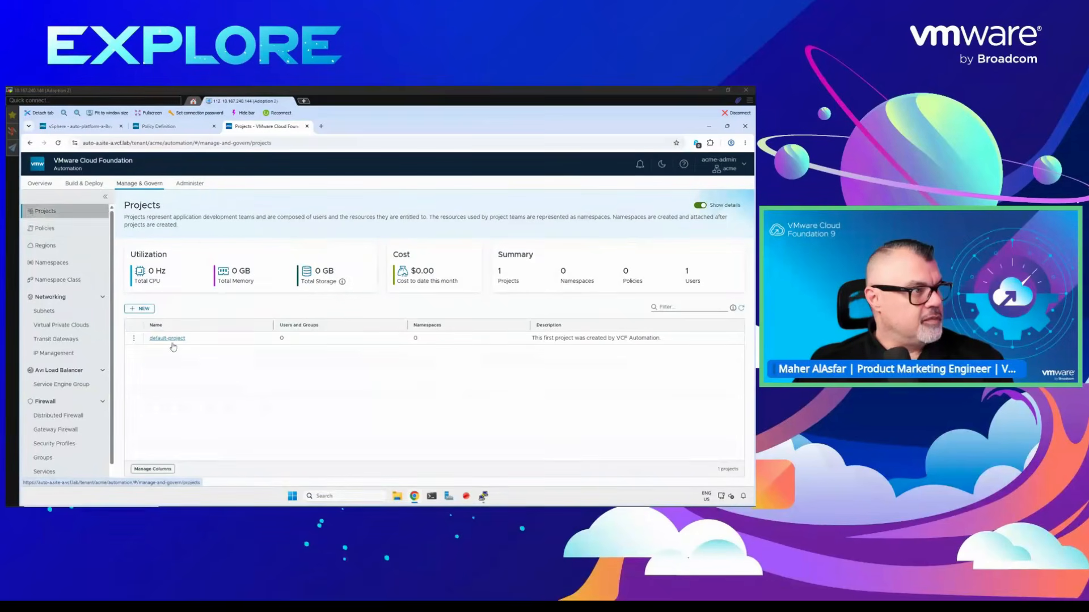
left_click(166, 338)
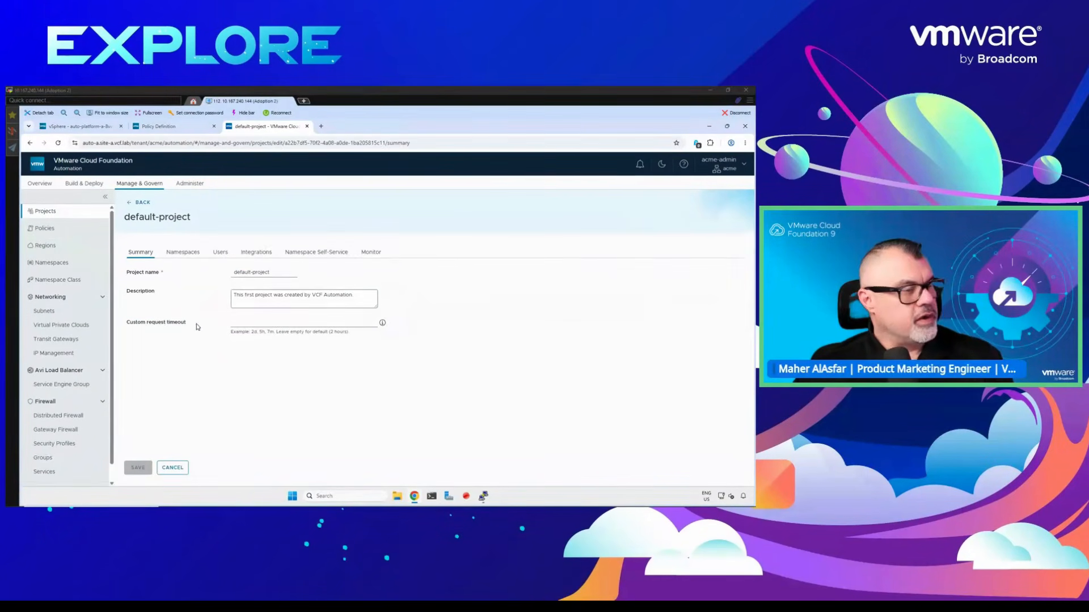
left_click(183, 255)
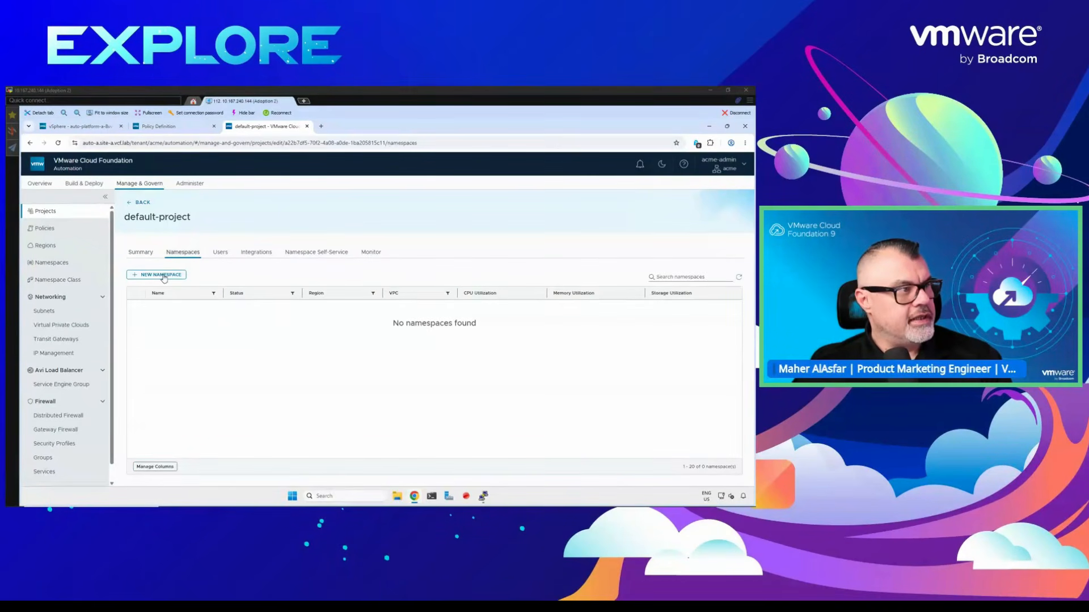
- Start a new namespace in default-project named development-west-a and assign it the us-west-a-default namespace class
left_click(164, 276)
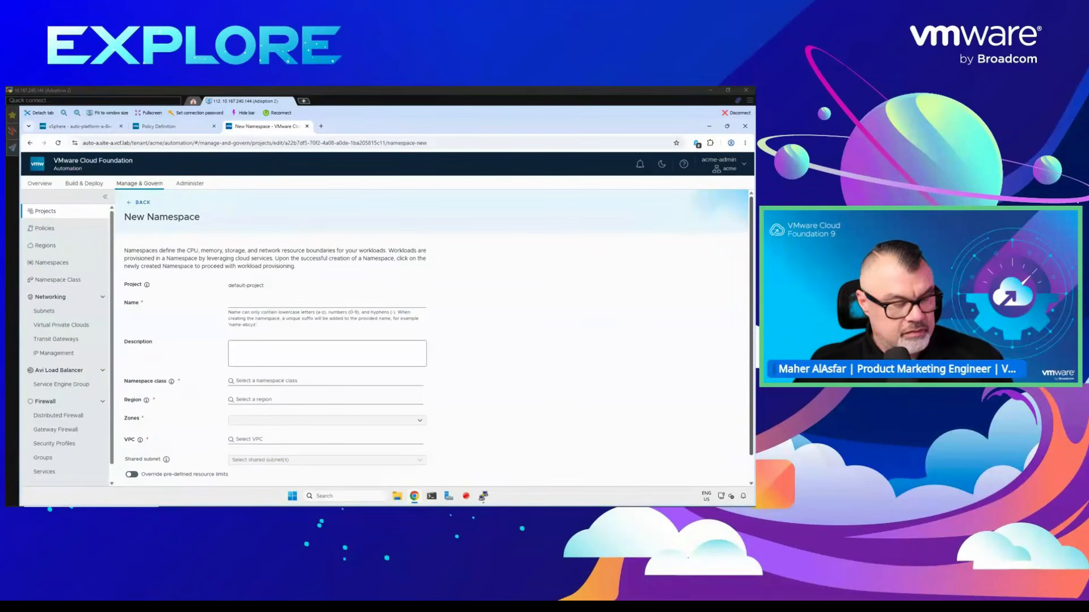
left_click(237, 303)
type("development-west-a")
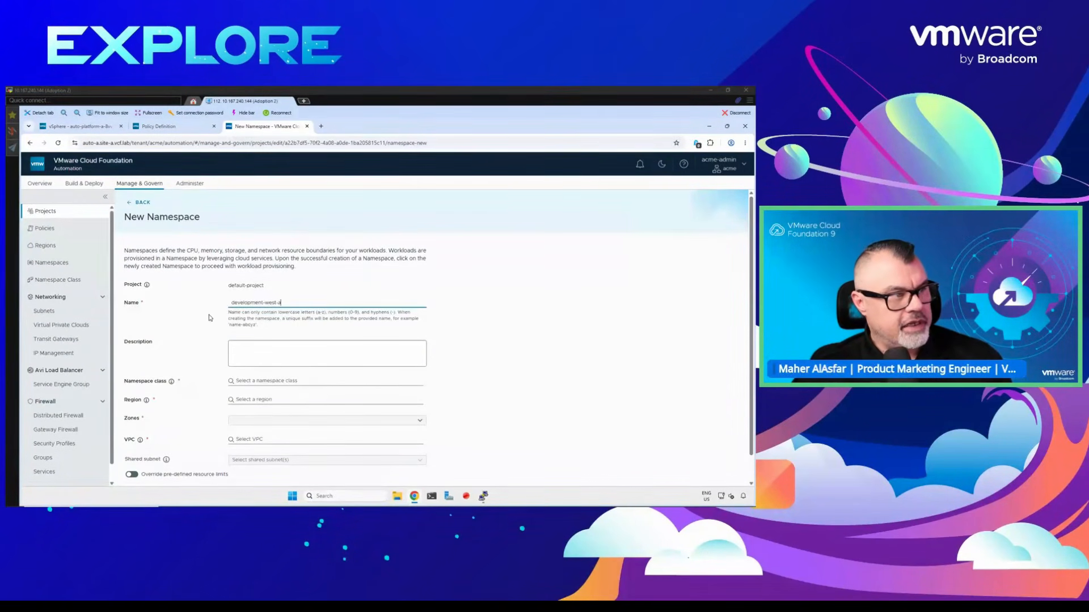
scroll(207, 360, "down", 1)
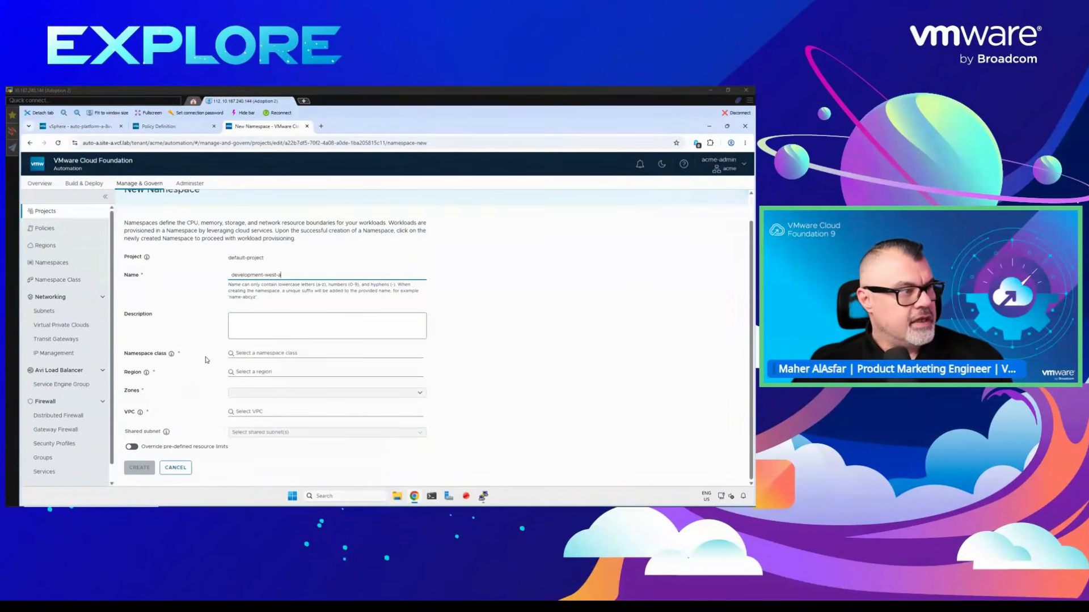
left_click(276, 353)
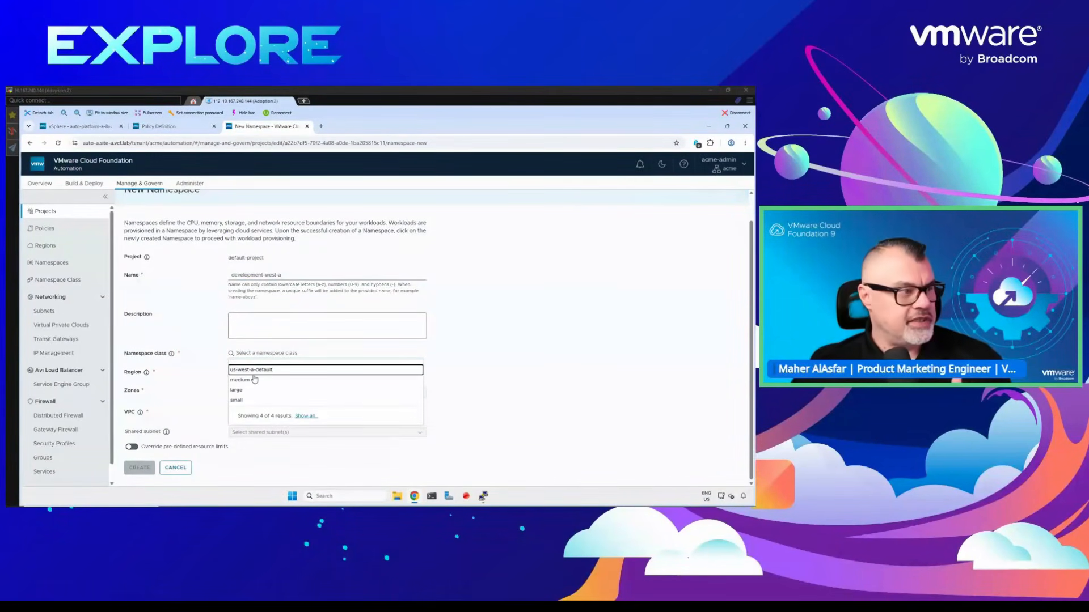
left_click(258, 371)
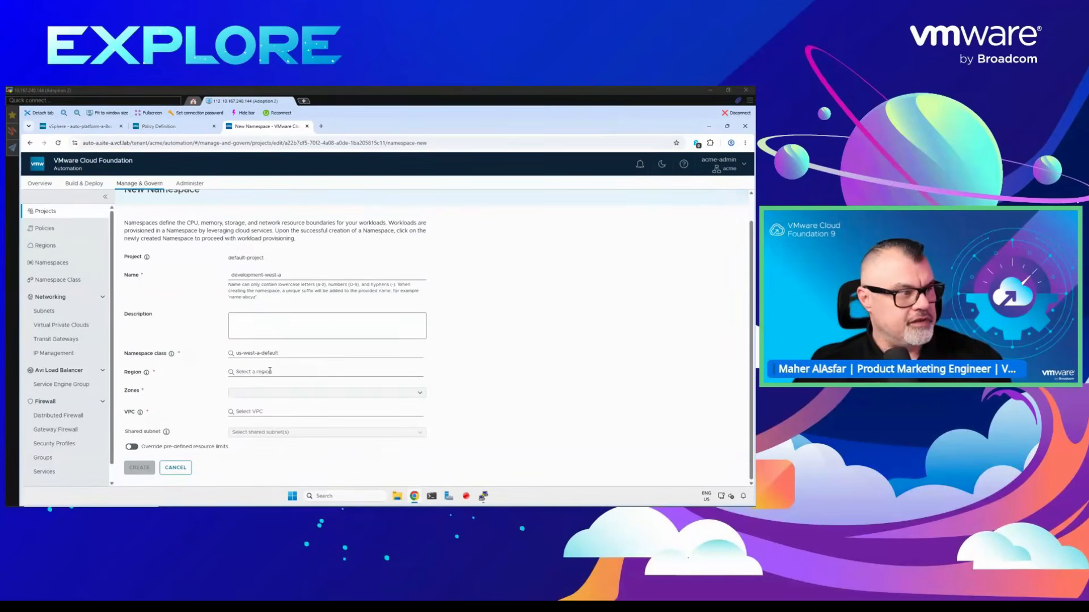
- Set the namespace's region to us-west-a, select the available zone and review the VM classes in the namespace summary
left_click(253, 390)
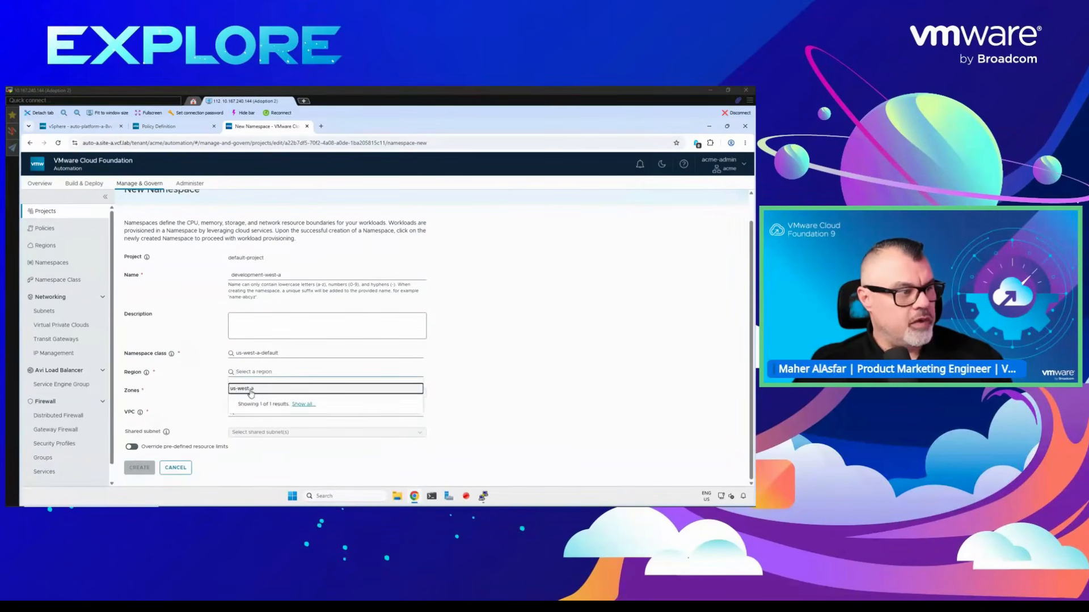
left_click(251, 394)
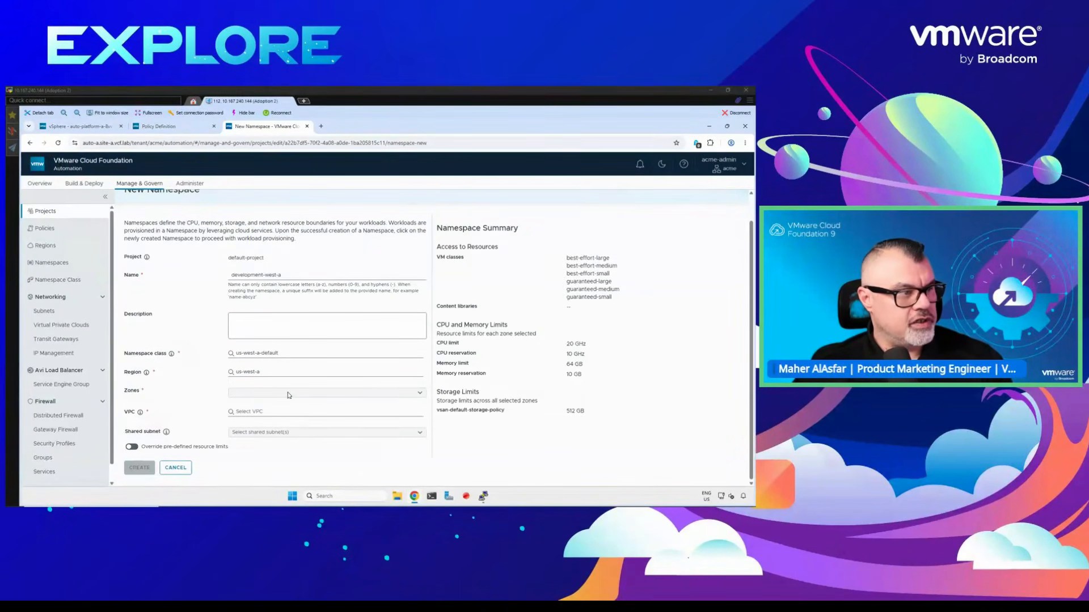
left_click(421, 394)
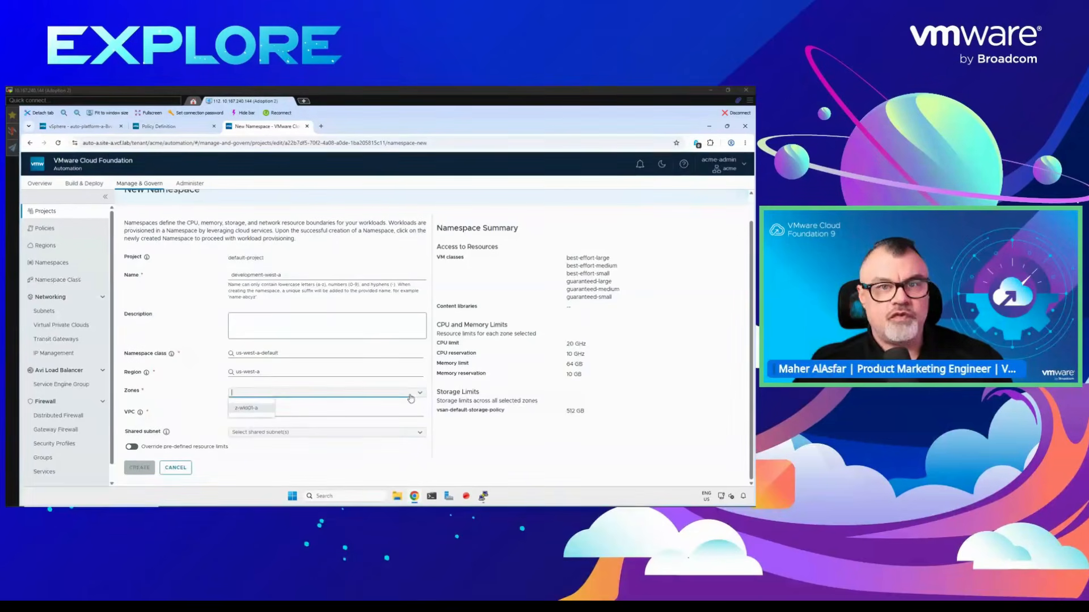
left_click(252, 409)
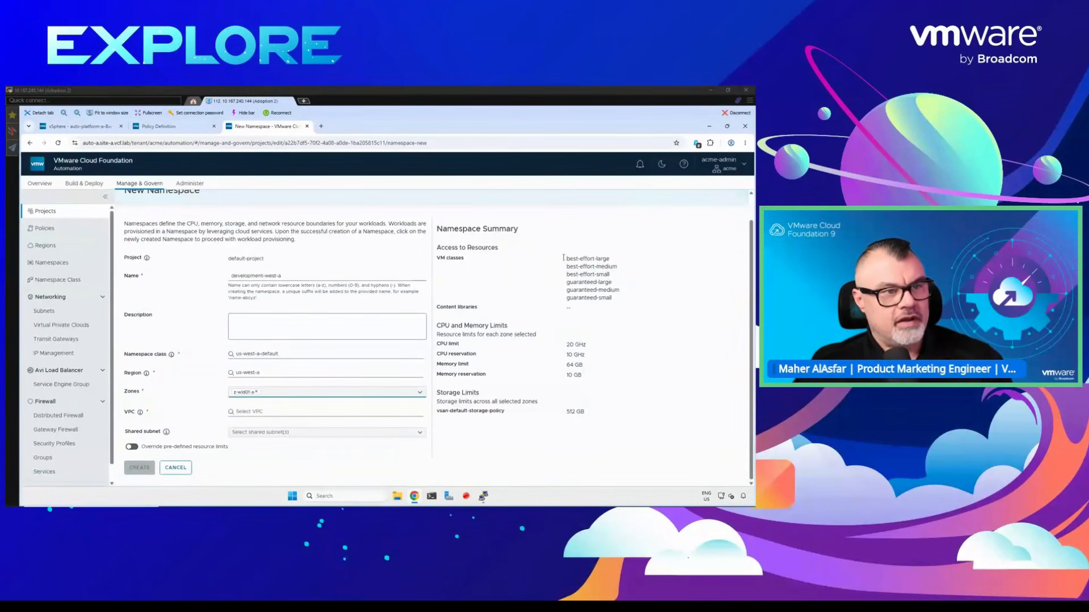
left_click_drag(602, 287, 455, 285)
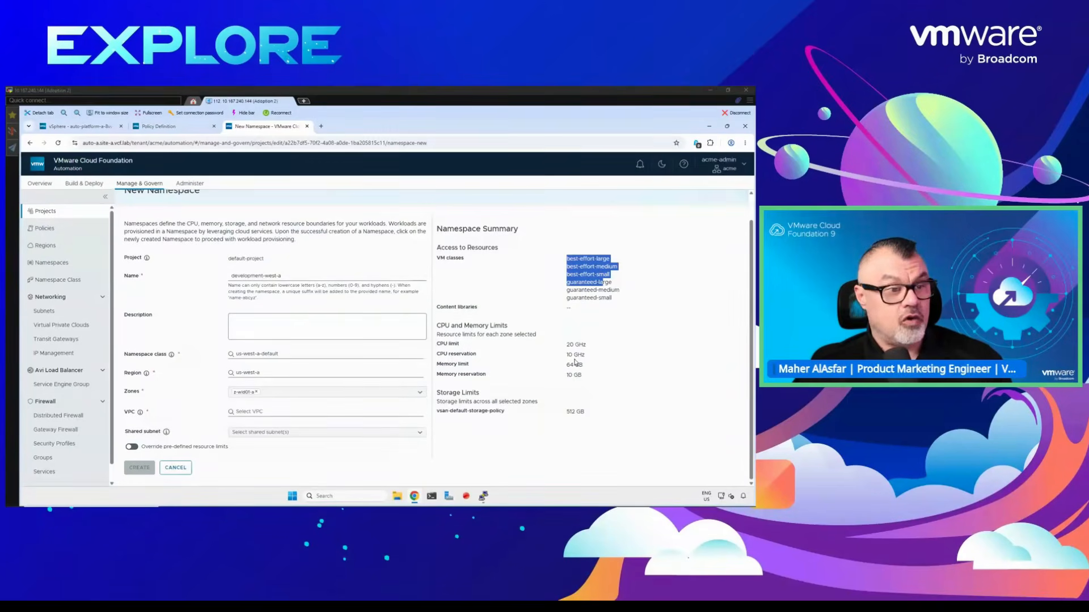
- Try to load the list of compatible VPCs for the new namespace
left_click(252, 412)
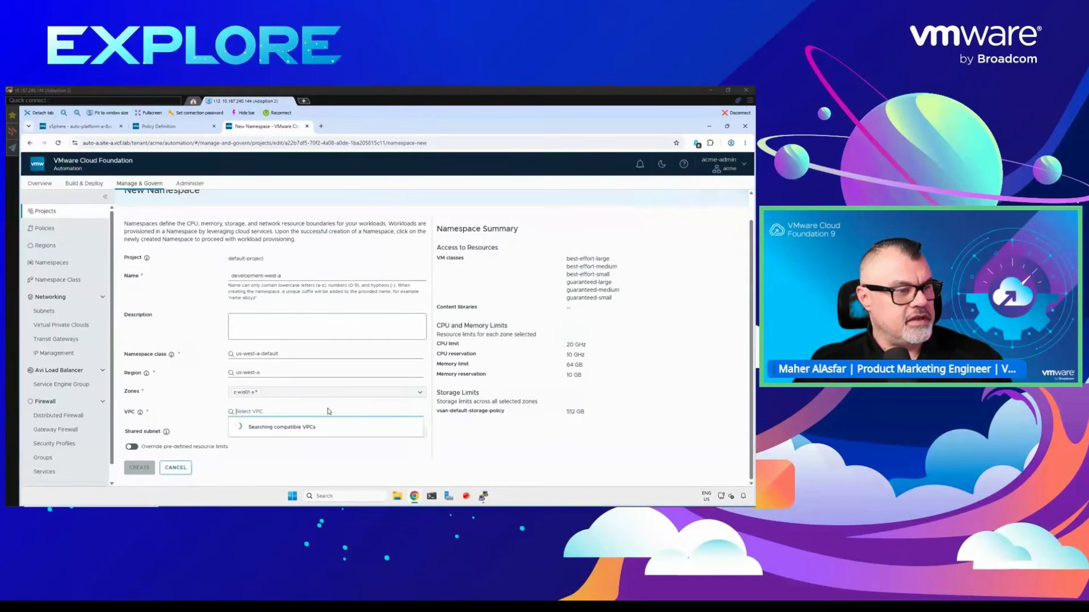
left_click(269, 410)
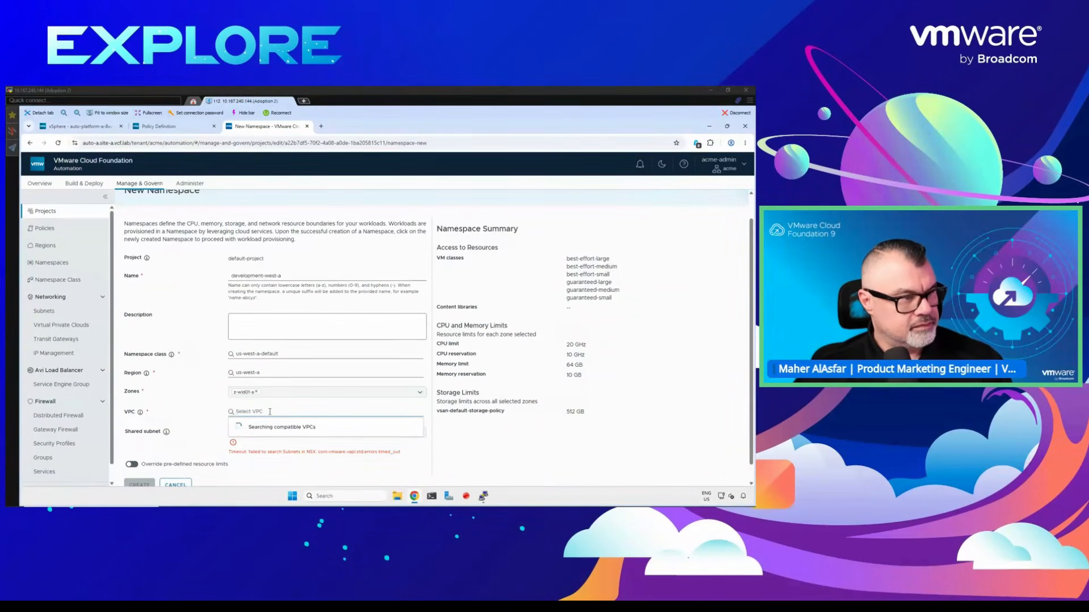
scroll(218, 405, "down", 1)
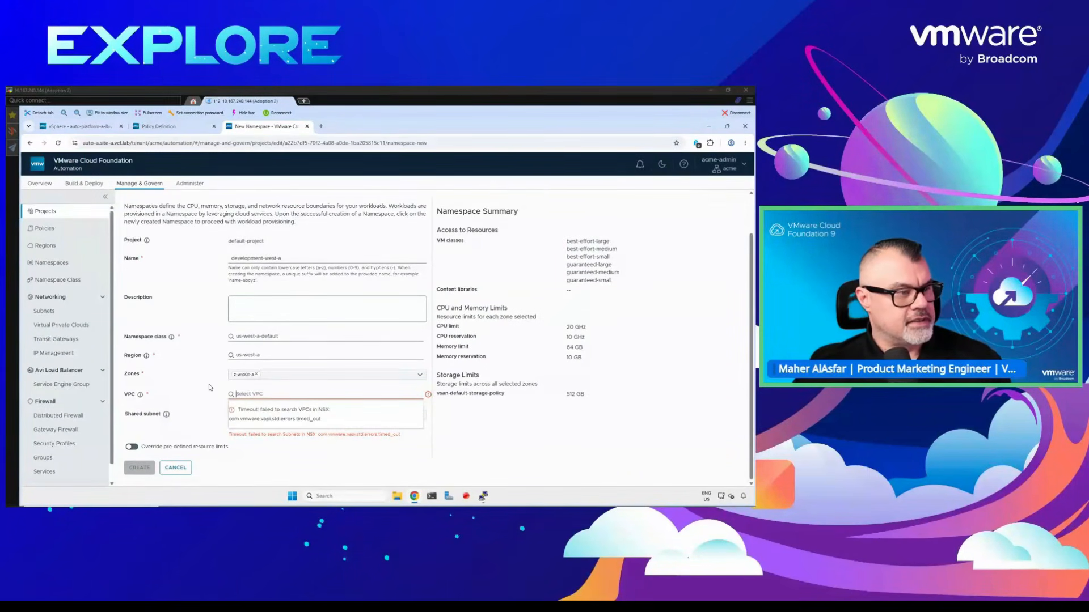
- Refresh the auto-platform-a-8vv7t virtual machine's details in vSphere Client, and switch to PuTTY to check the pod status
left_click(90, 127)
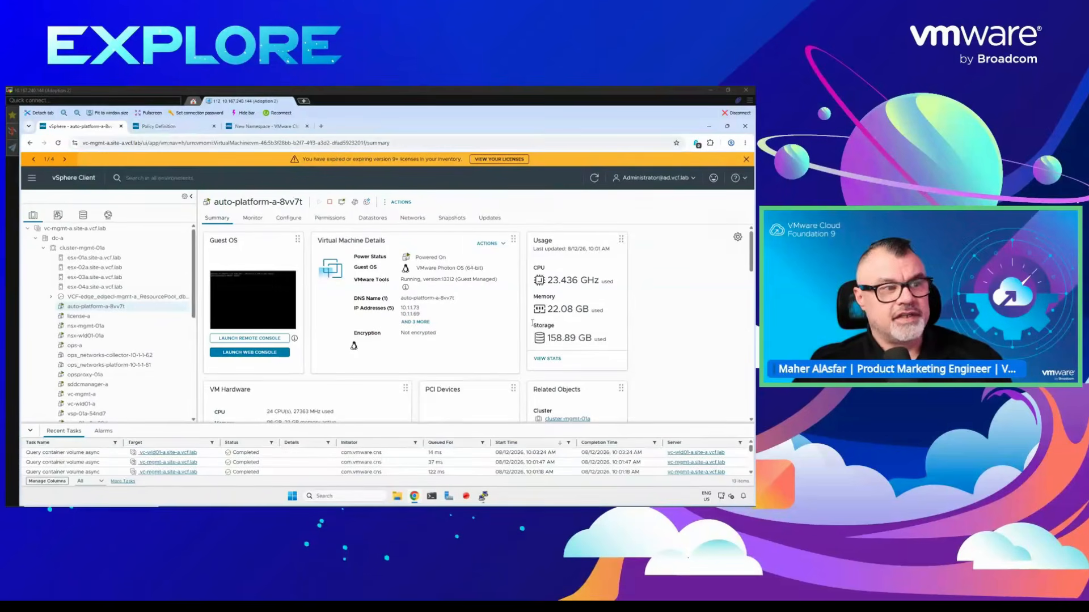
left_click(593, 179)
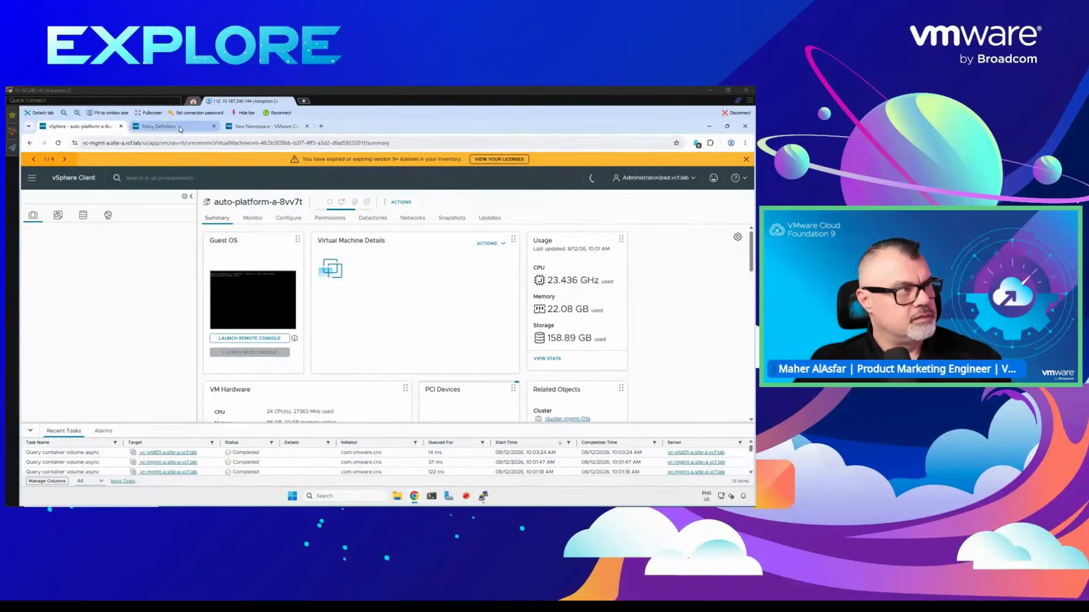
mouse_move(207, 134)
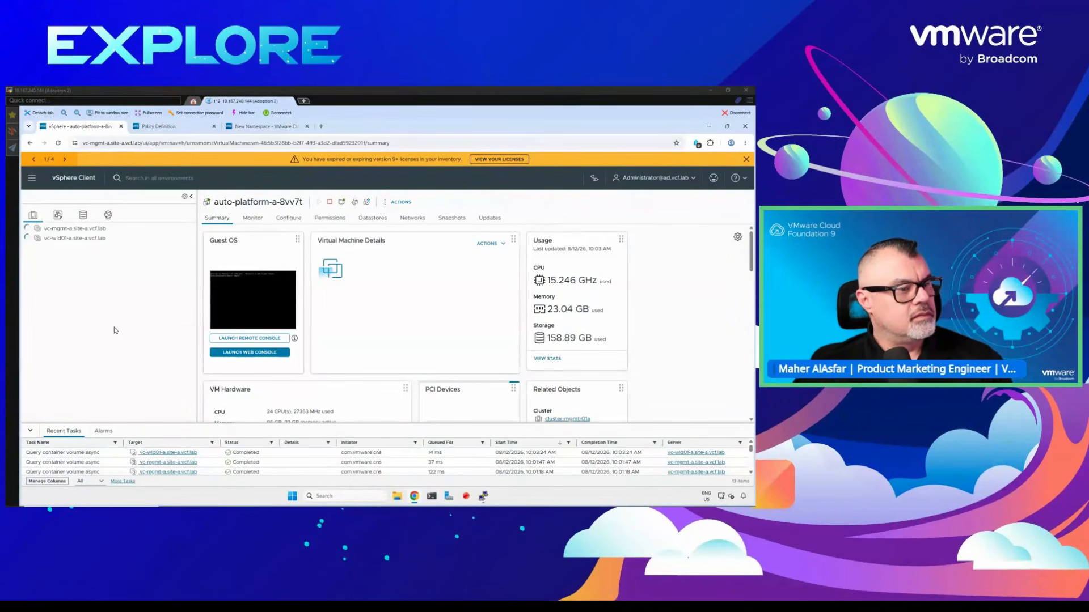
left_click(483, 497)
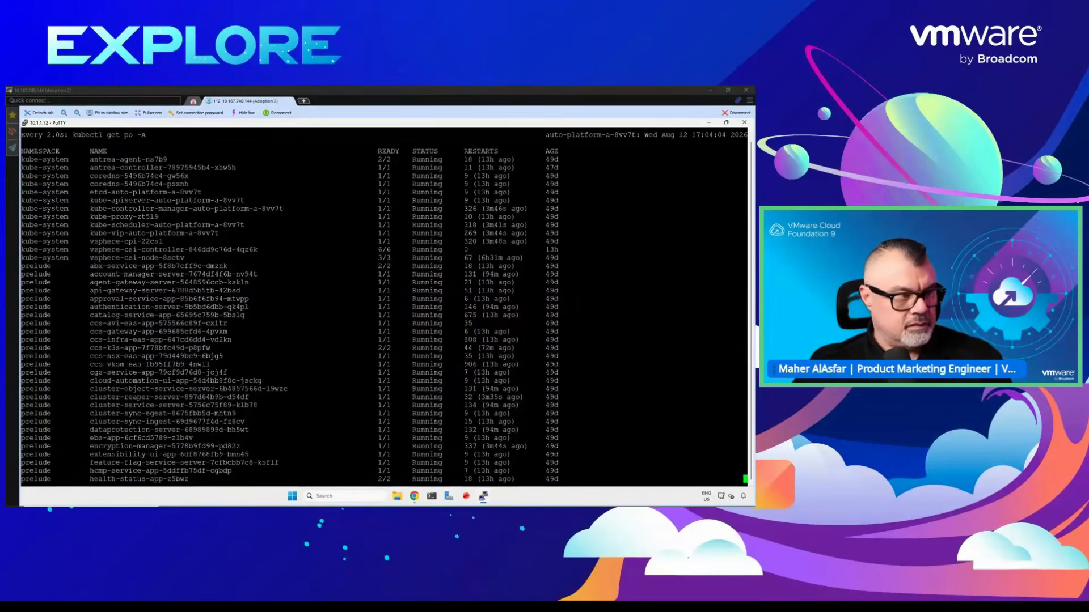
- Restart the pod status watch in PuTTY, switch back to vSphere Client and refresh the auto-platform-a-8vv7t virtual machine's details
key("ctrl+c")
key("Up")
key("Return")
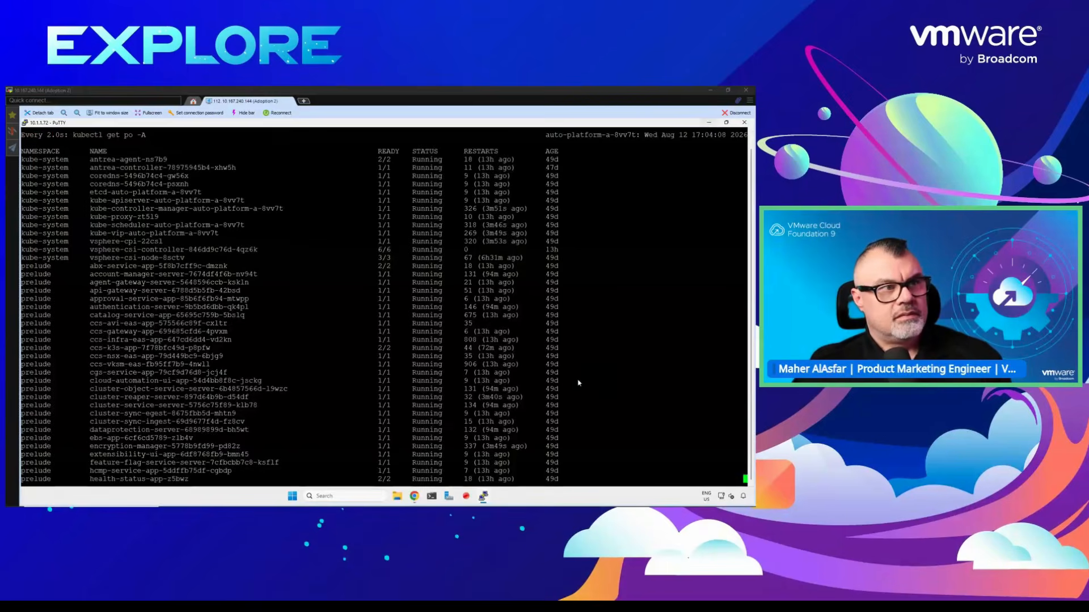
left_click(709, 123)
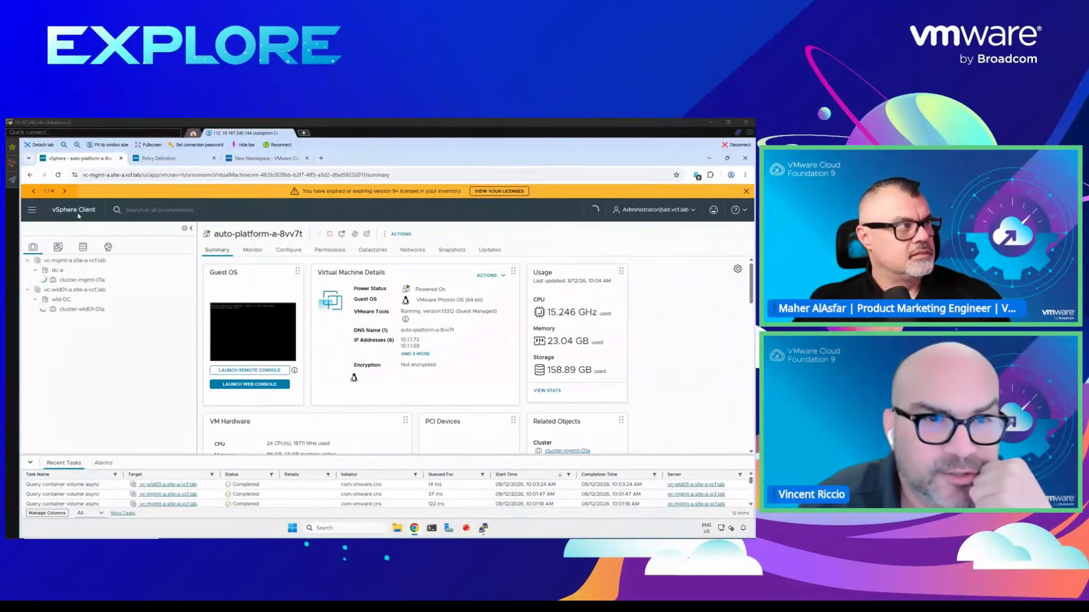
left_click(58, 175)
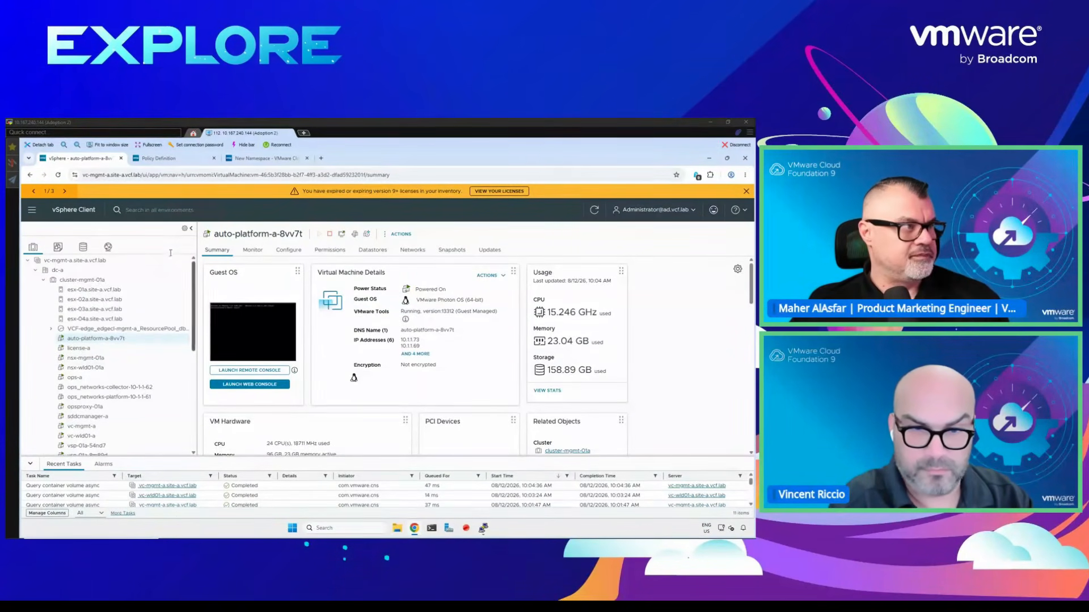
left_click(595, 210)
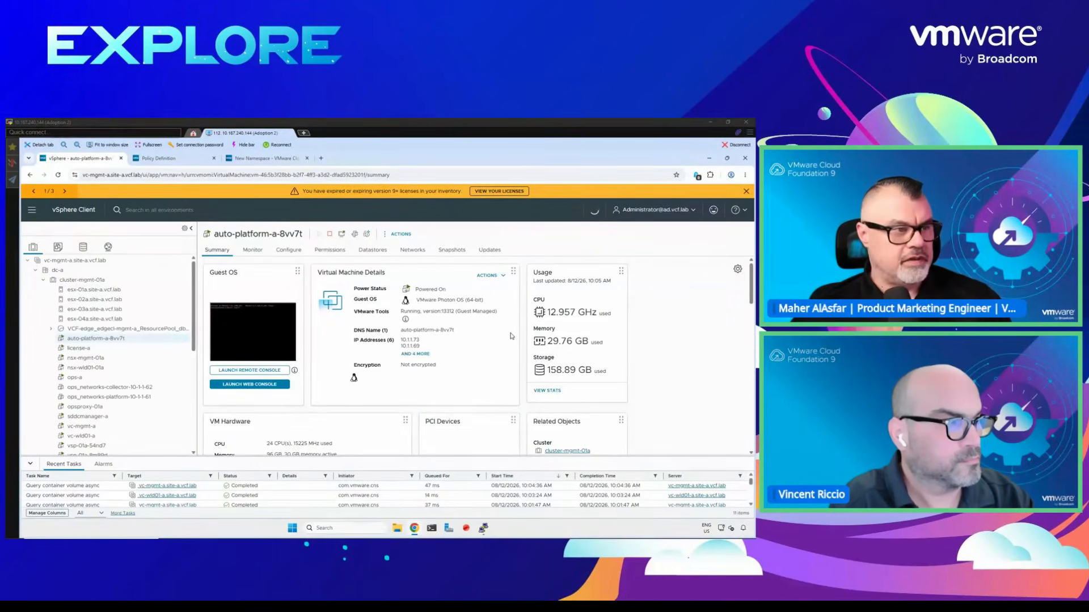
- Switch to VCF Automation, retry the VPC search for the new namespace, and reload the namespace form with its entries discarded
left_click(267, 158)
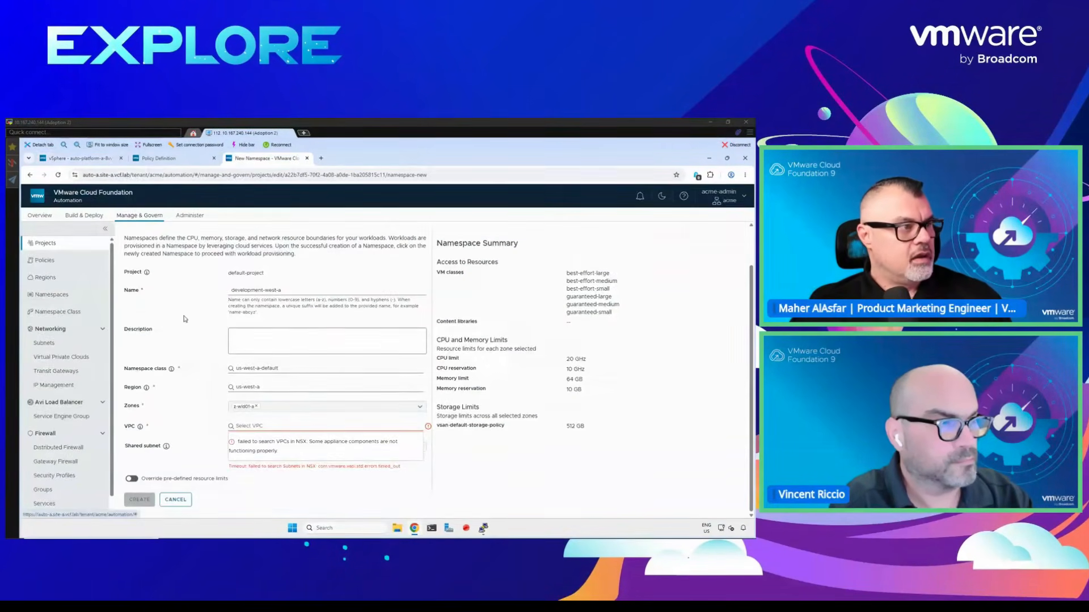
left_click(270, 425)
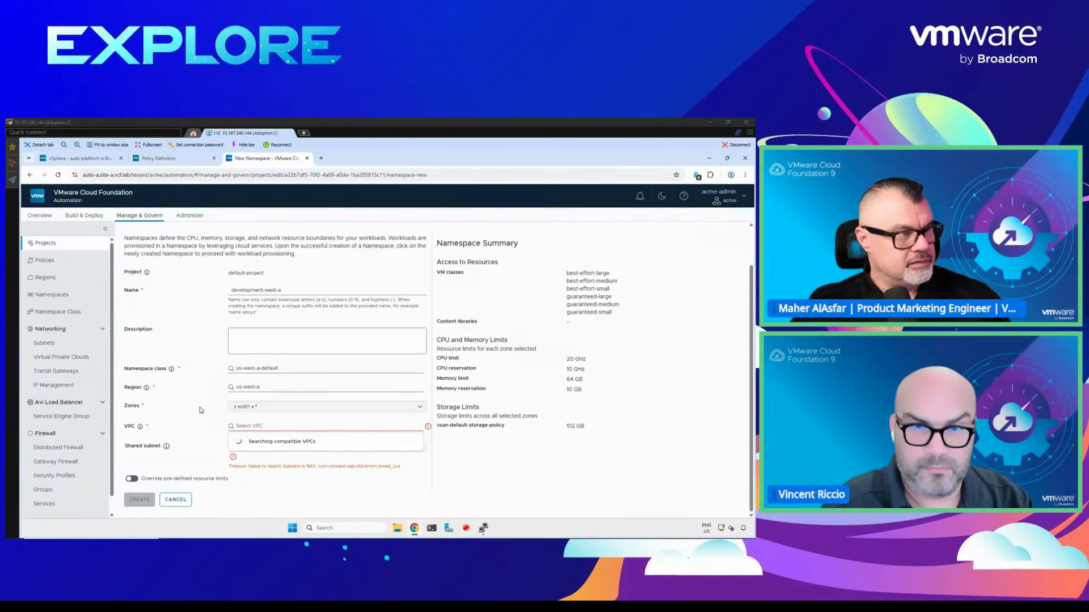
left_click(175, 499)
left_click(58, 175)
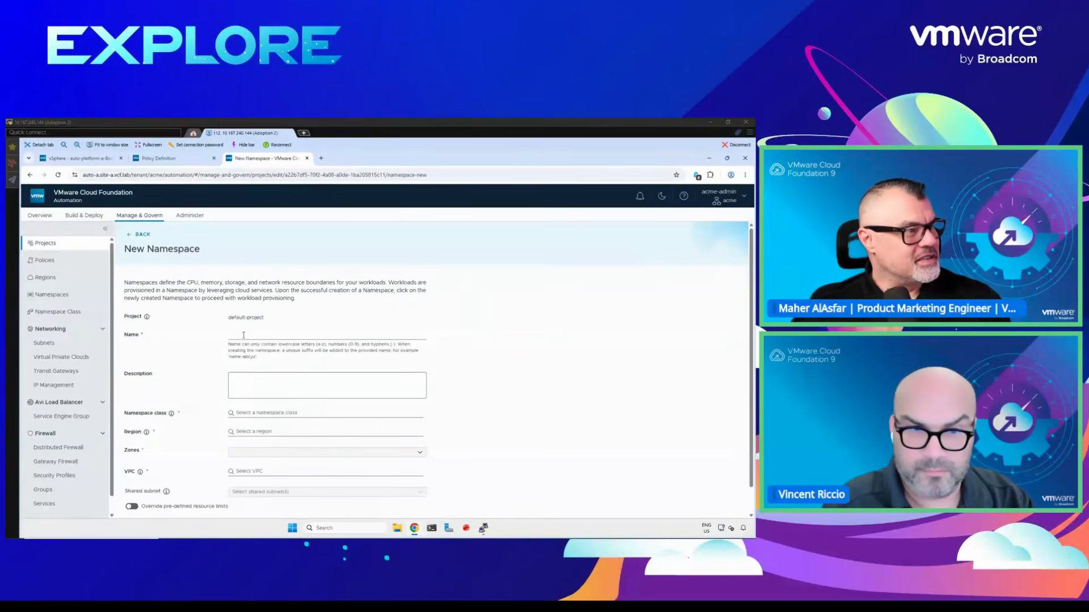
- Name the new default-project namespace development-west-a and assign it the us-west-a-default namespace class
left_click(243, 334)
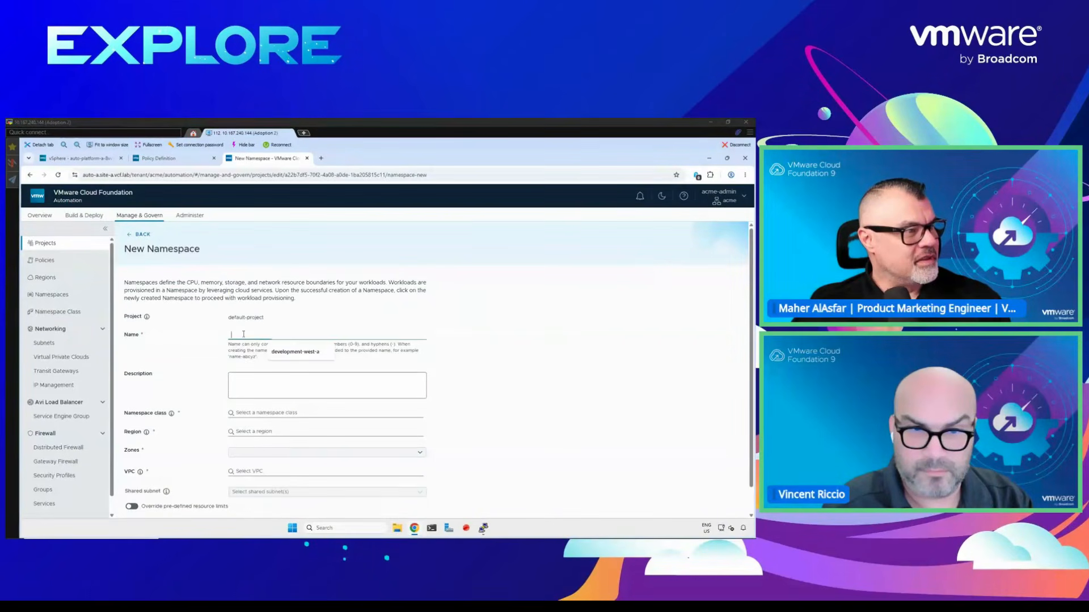
left_click(274, 351)
left_click(246, 412)
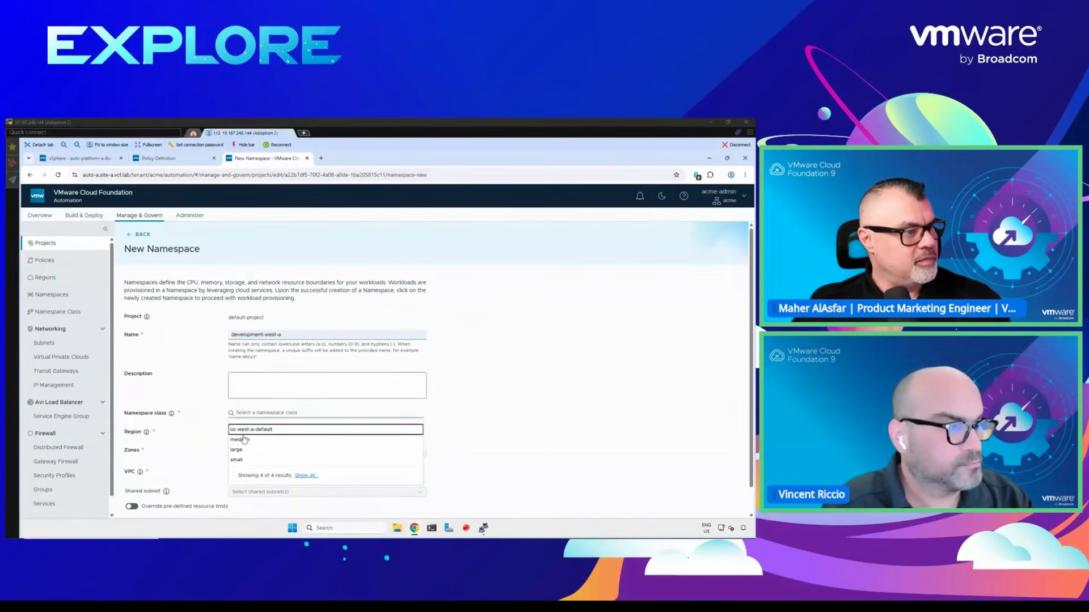
left_click(256, 438)
scroll(188, 432, "down", 1)
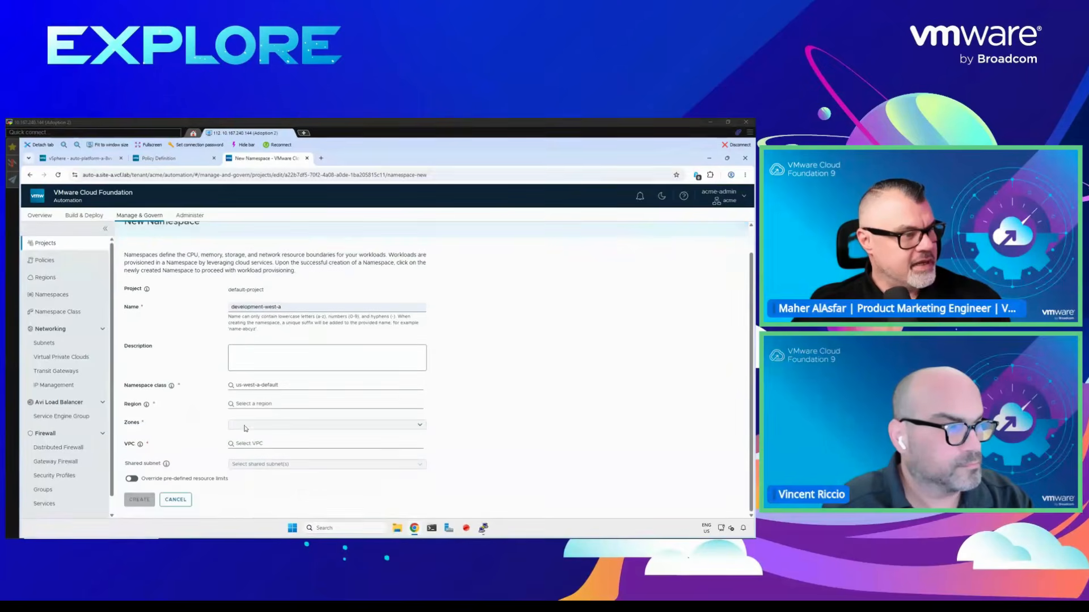
- Set the namespace's region to us-west-a and its zone to z-wld01-a, and try to load the compatible VPCs
left_click(254, 402)
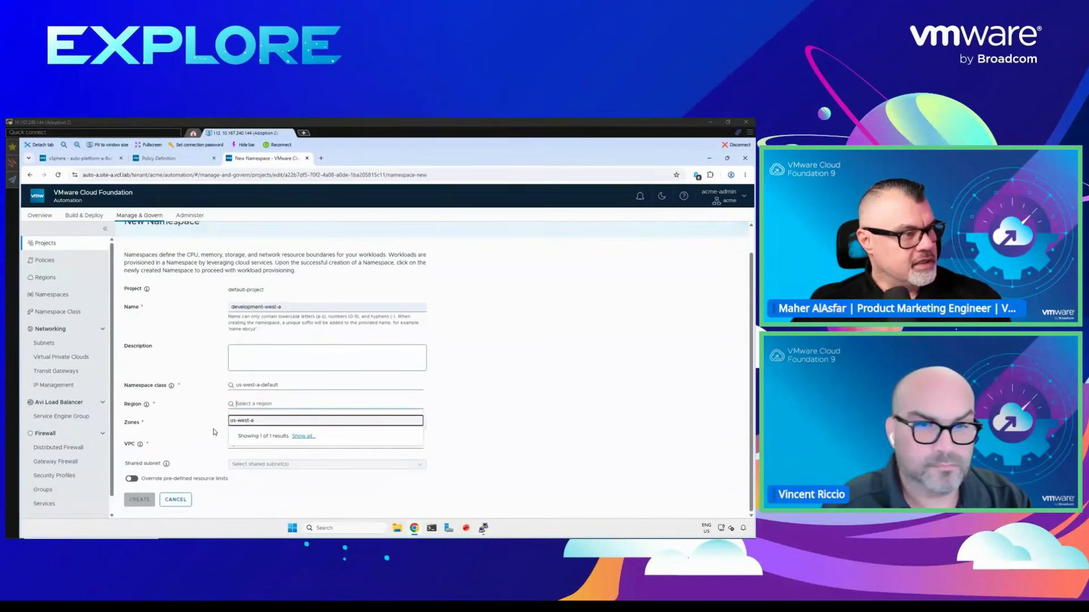
left_click(255, 419)
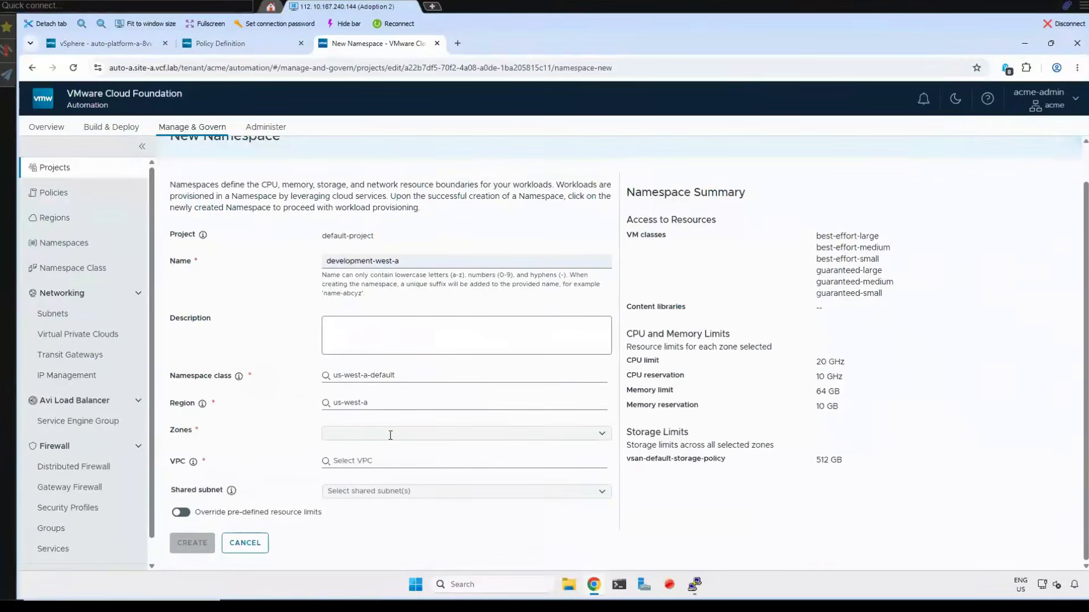
left_click(324, 424)
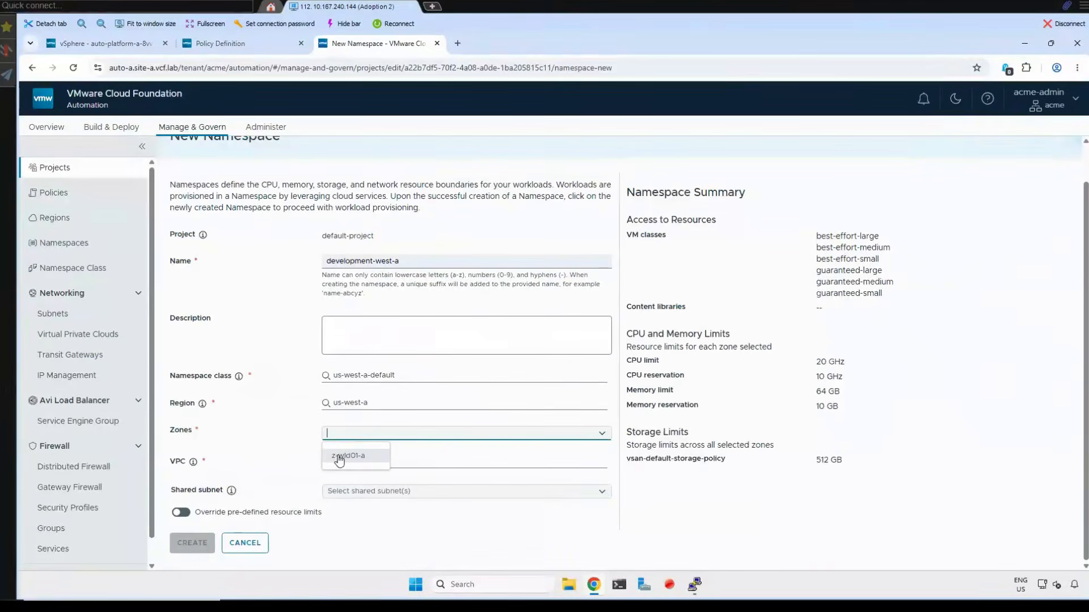
left_click(241, 438)
left_click(377, 460)
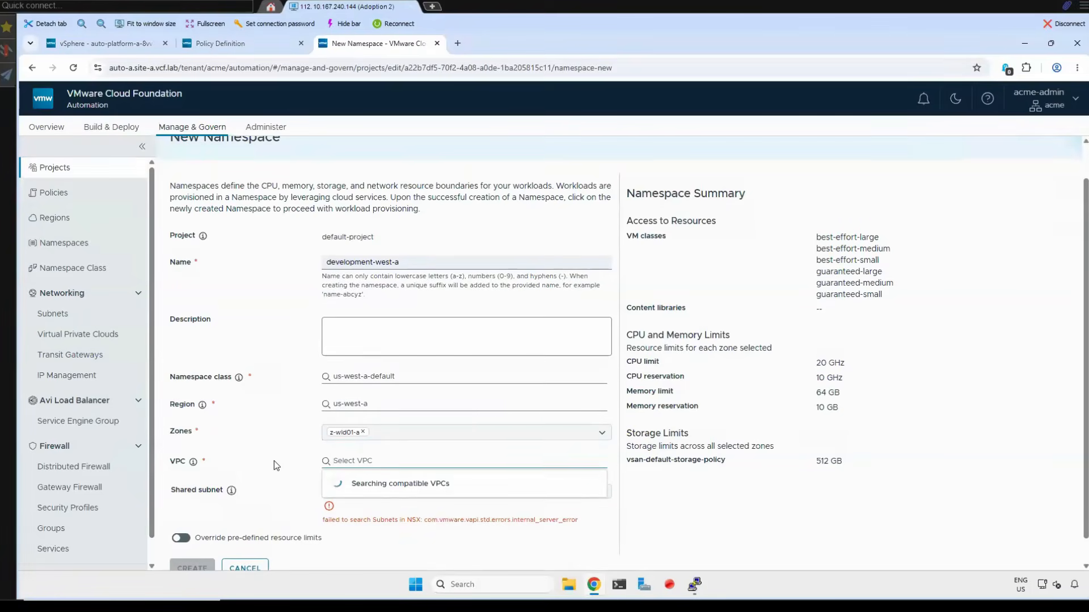
scroll(274, 461, "down", 1)
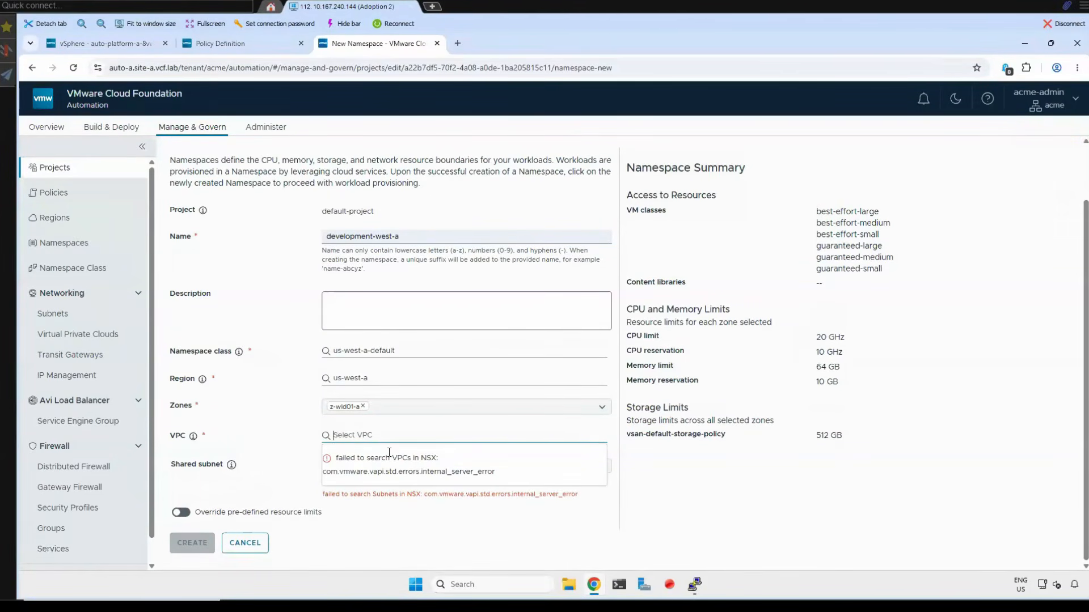
- Switch to vSphere Client and check the status and usage of the nsx-wld01-01a and nsx-mgmt-01a virtual machines
left_click(126, 45)
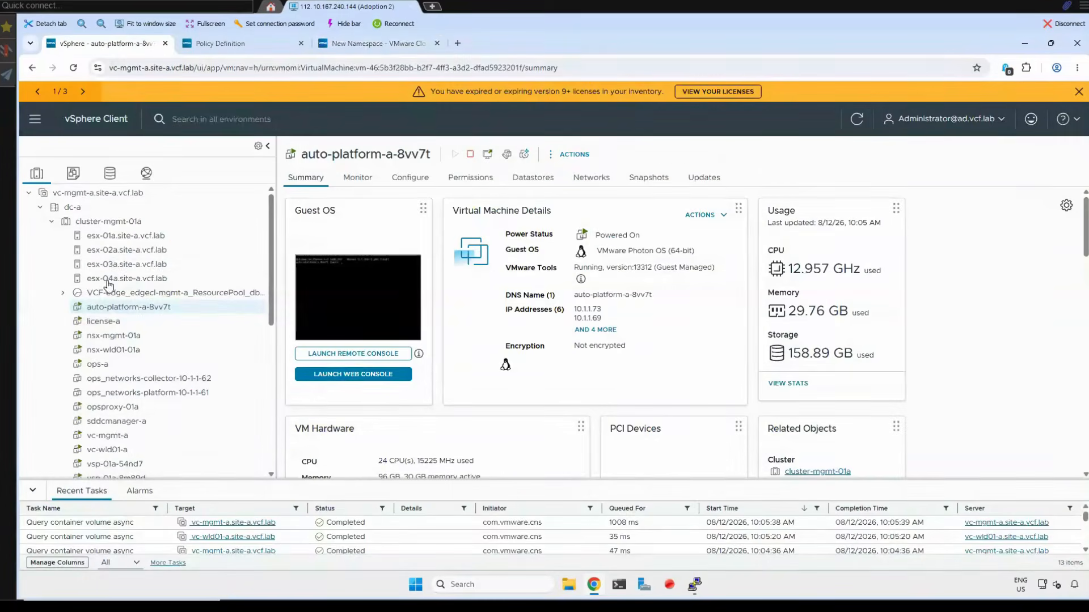
scroll(117, 430, "down", 2)
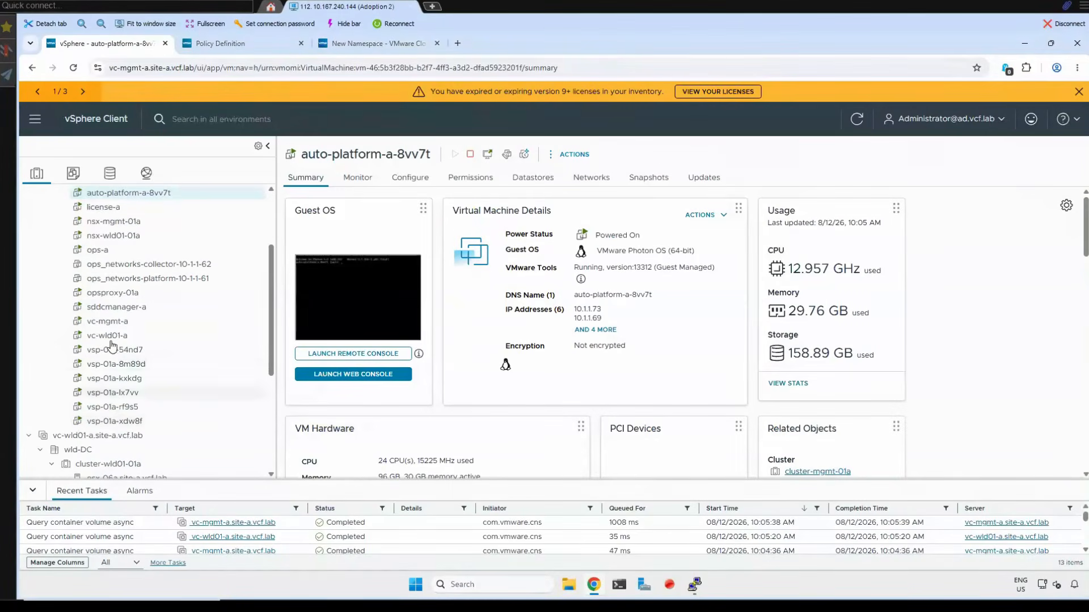
scroll(110, 298, "up", 1)
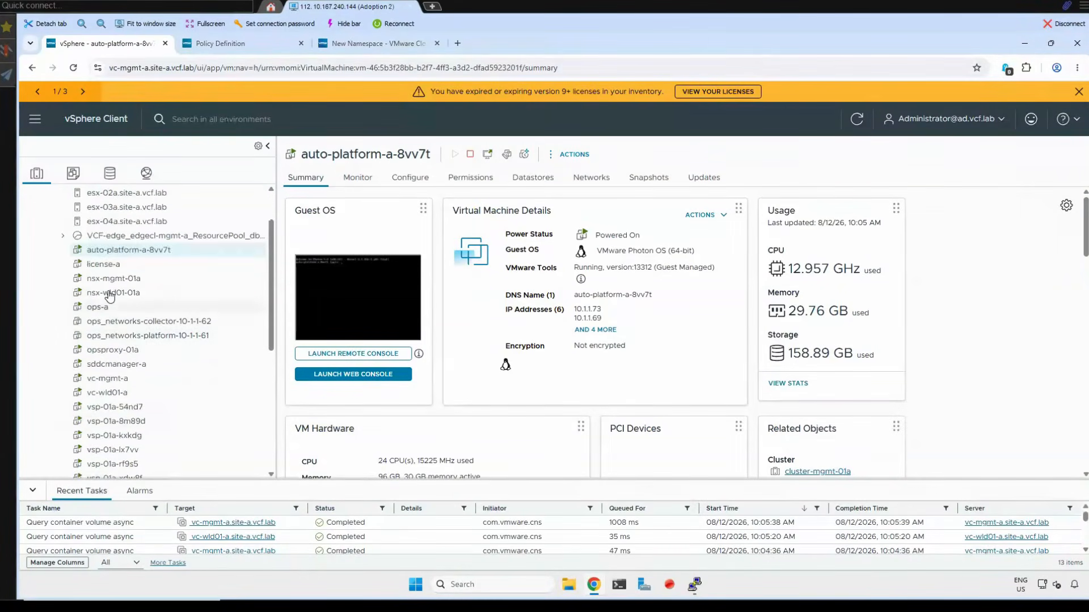
left_click(110, 294)
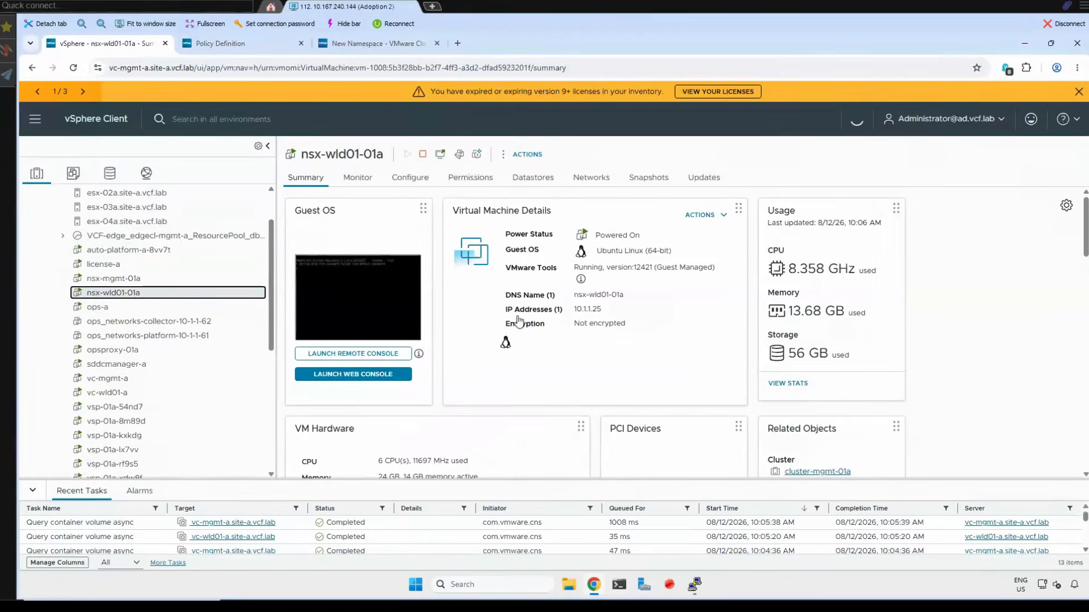
left_click(114, 279)
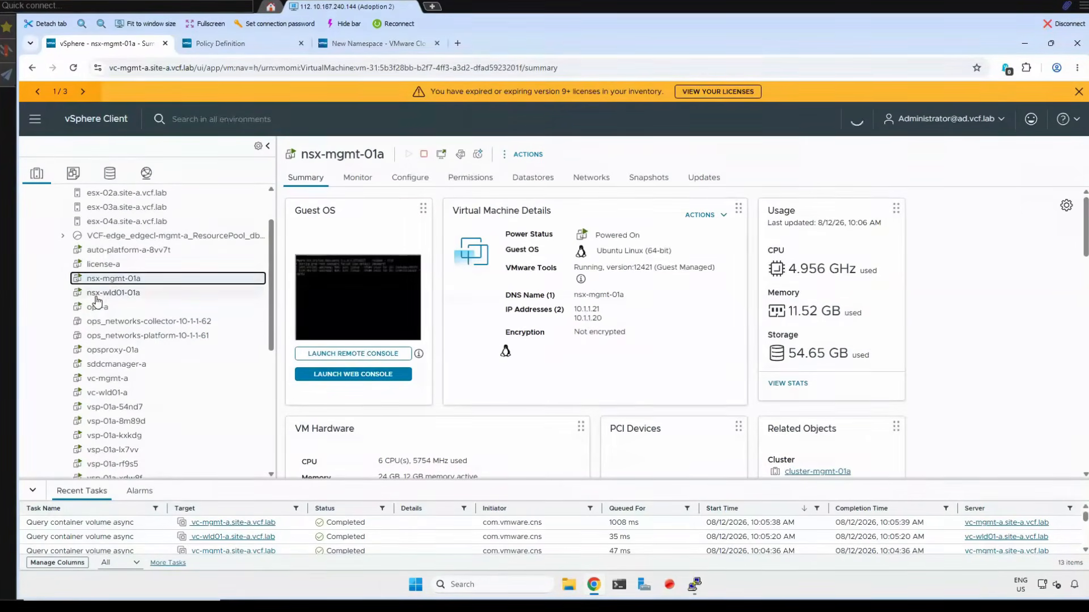
left_click(100, 292)
left_click(99, 279)
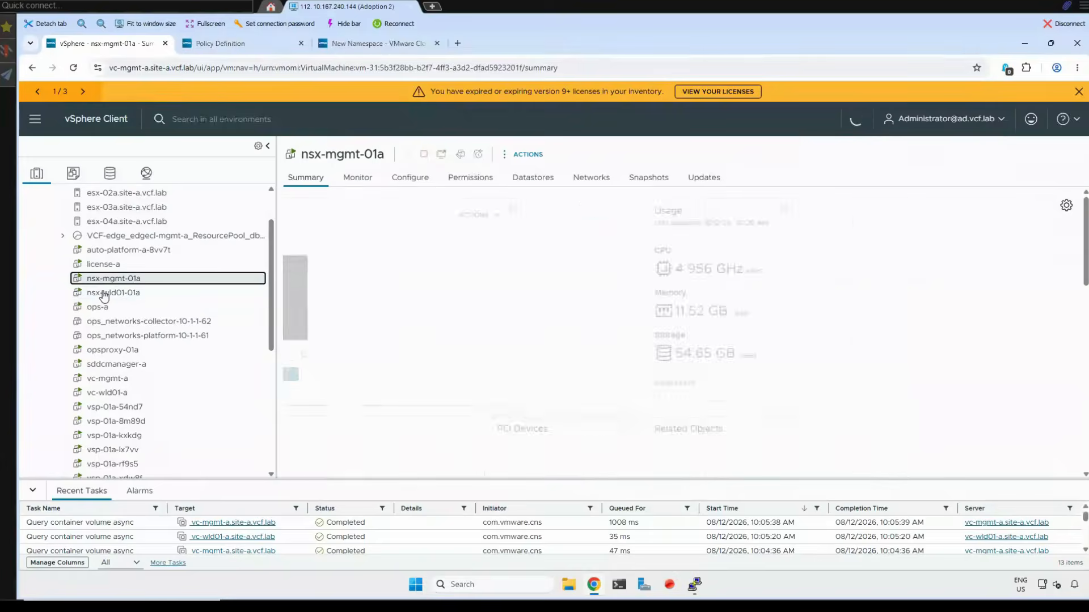
left_click(99, 293)
- Return to VCF Automation, retry the VPC search for development-west-a, and cancel the namespace creation
left_click(377, 44)
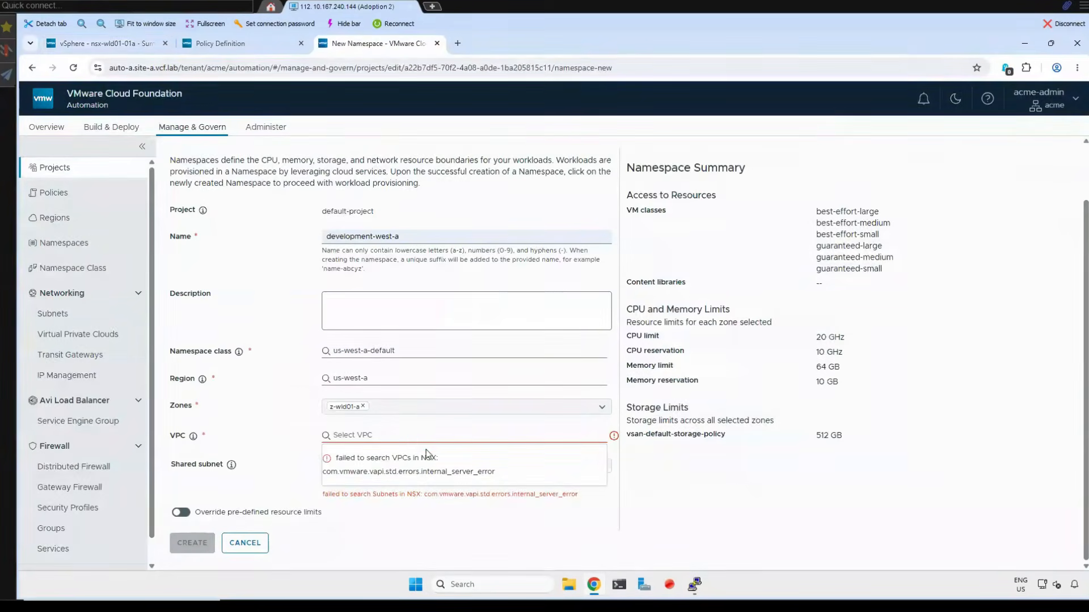
left_click(421, 431)
left_click(245, 543)
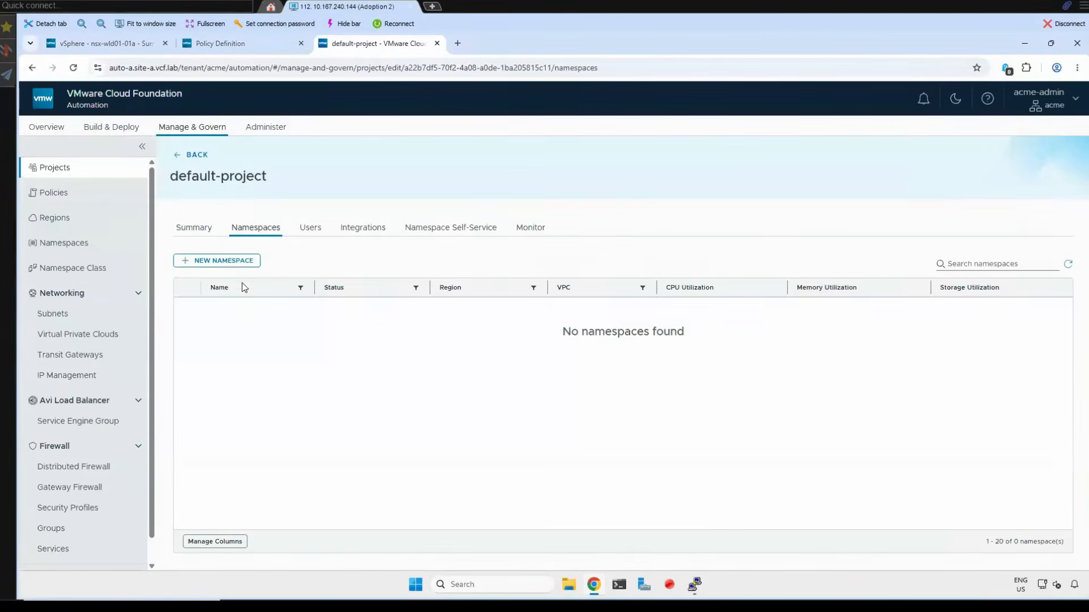
- Start another namespace in default-project and try to list its VPCs and zones before choosing a class or region
left_click(231, 263)
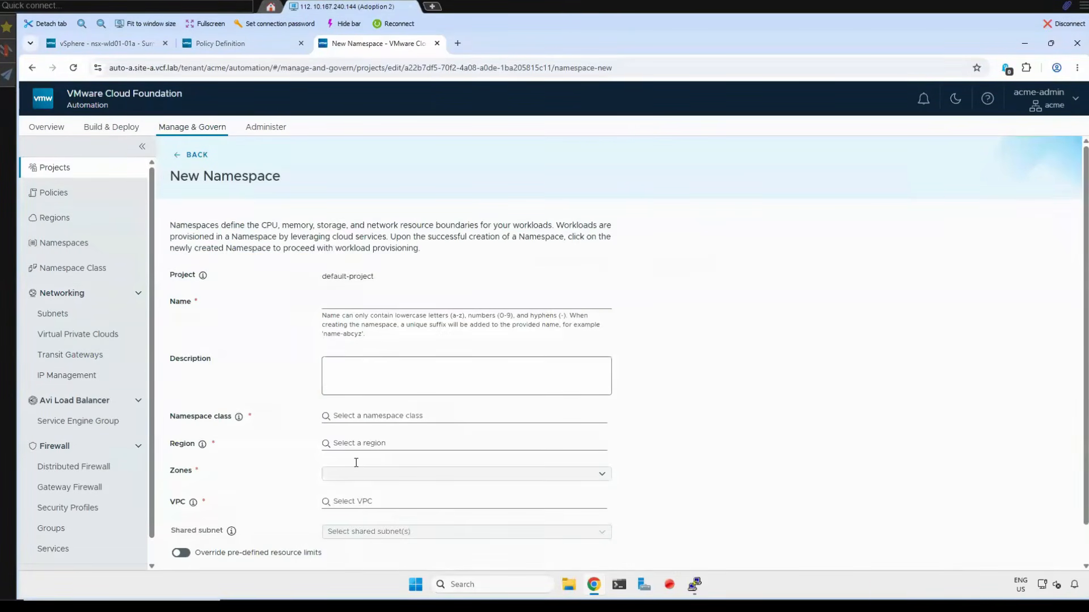
left_click(361, 505)
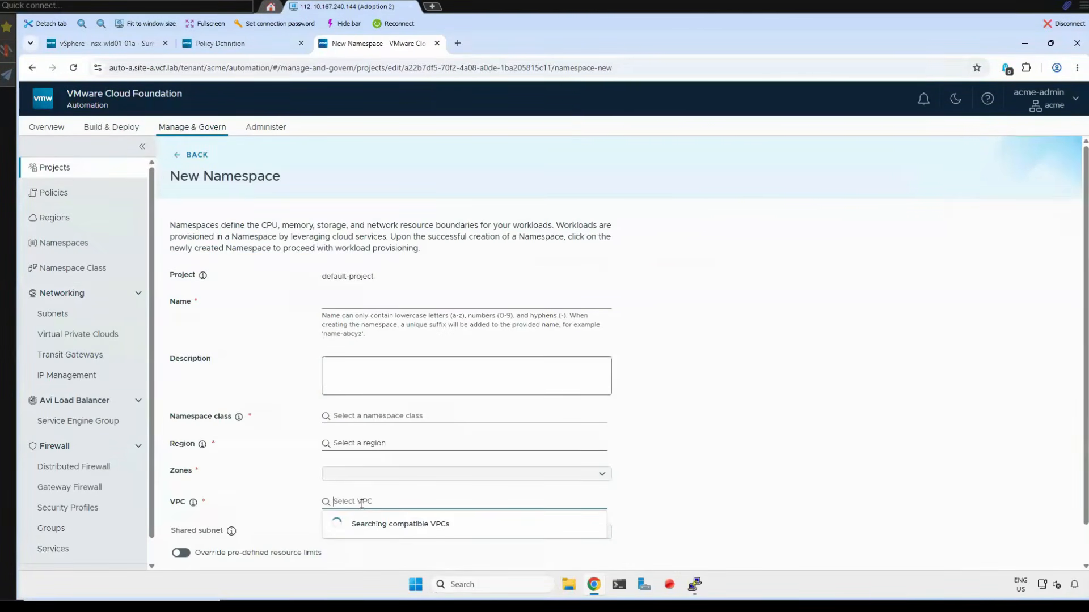
left_click(372, 473)
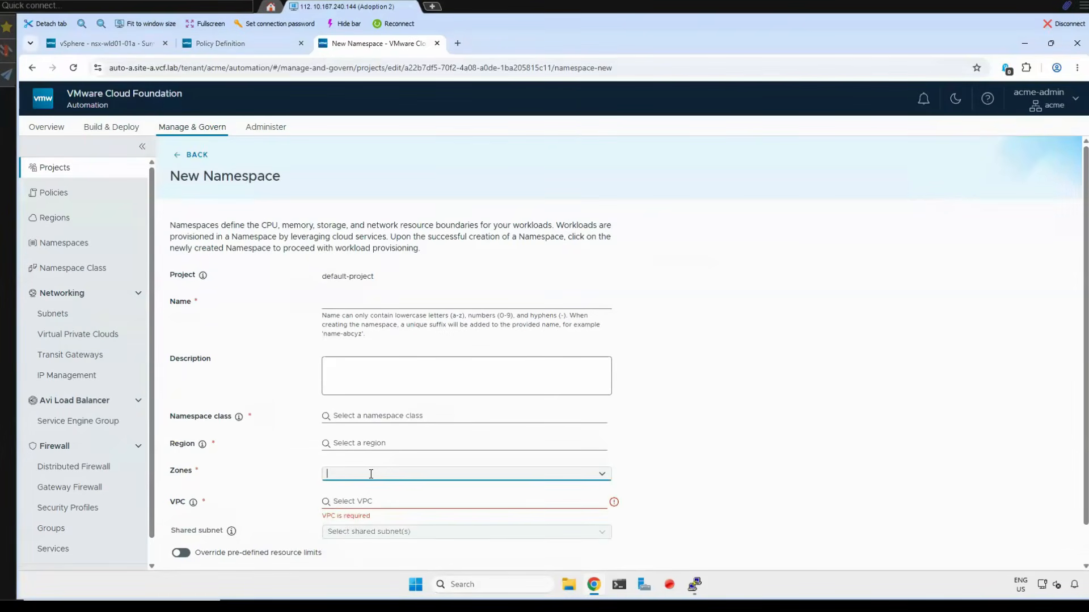
left_click(602, 475)
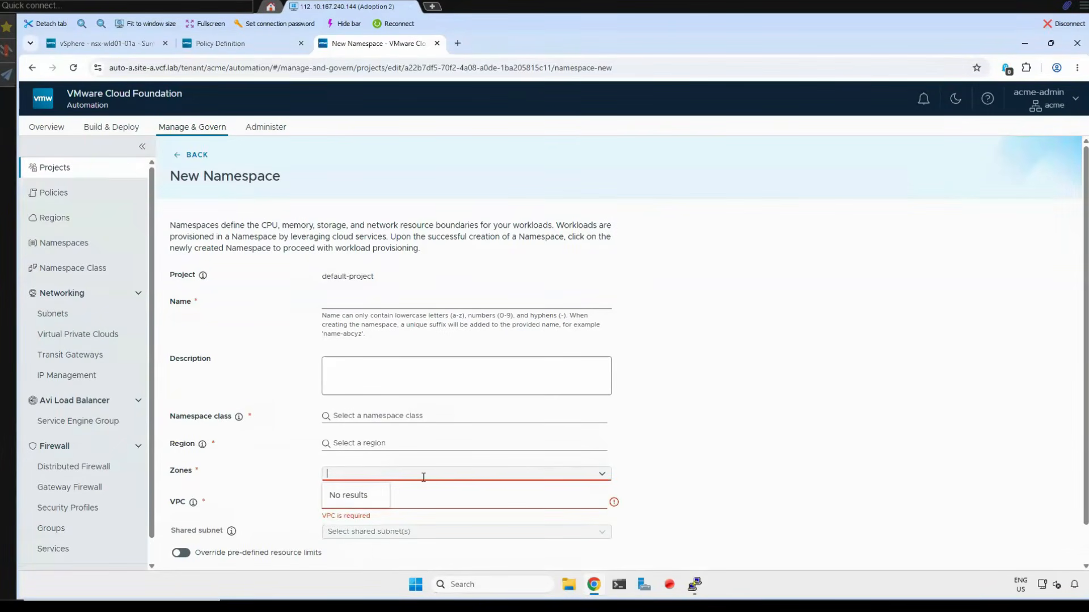
- Assign the unnamed namespace the us-west-a-default class, the us-west-a region and the z-wld01-a zone
left_click(350, 414)
left_click(379, 442)
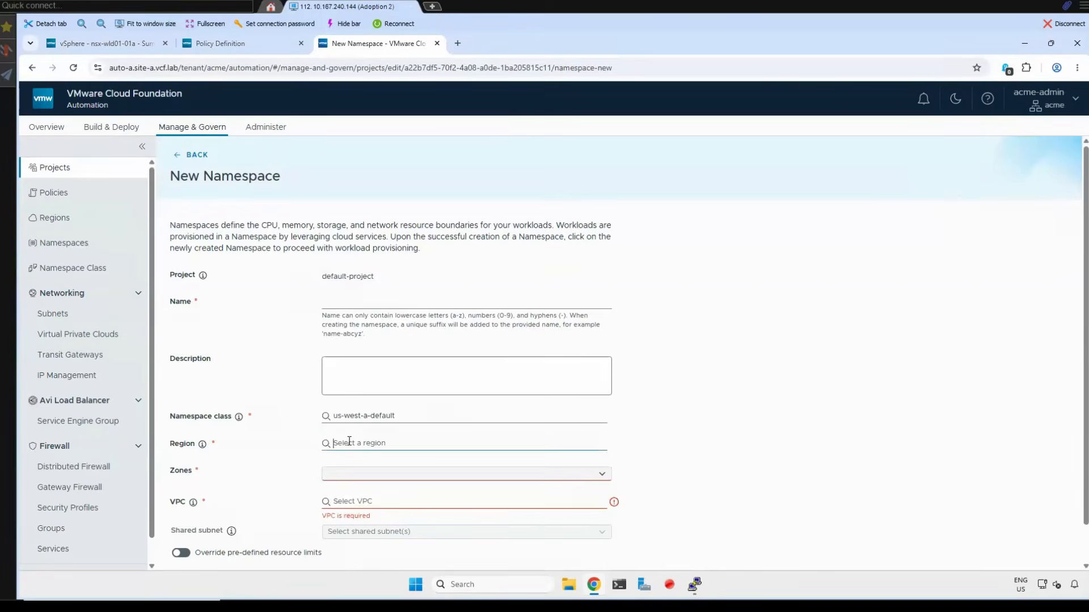
left_click(345, 464)
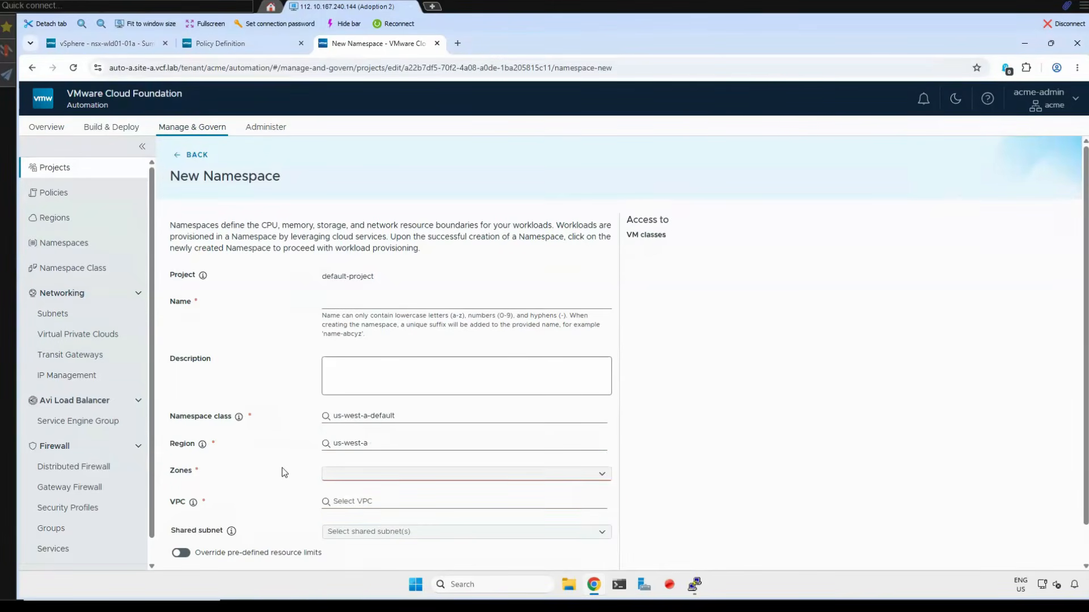
scroll(284, 473, "down", 1)
left_click(418, 431)
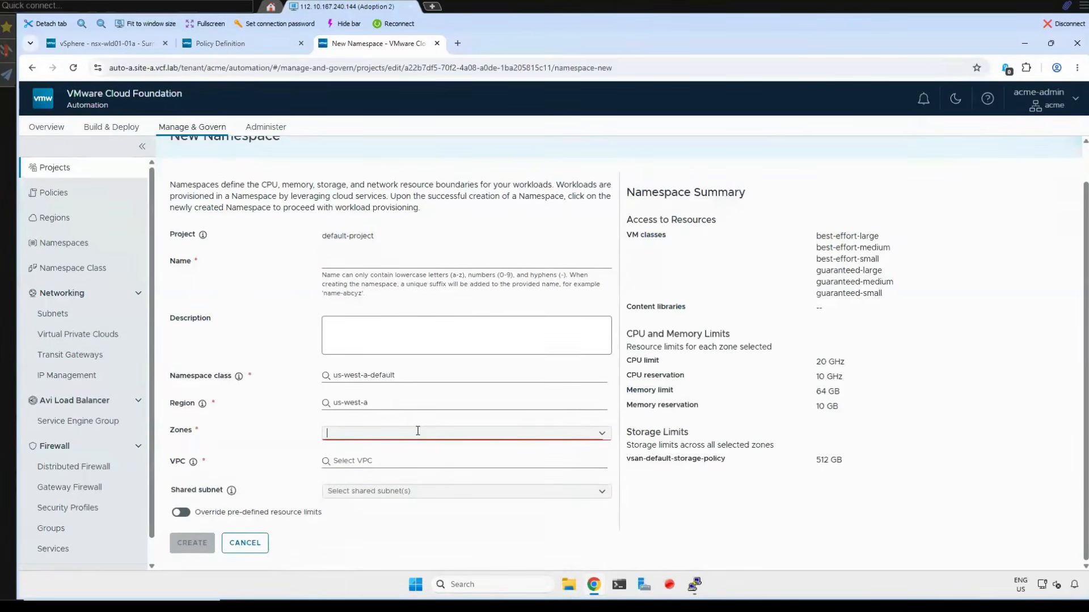
left_click(600, 437)
left_click(352, 454)
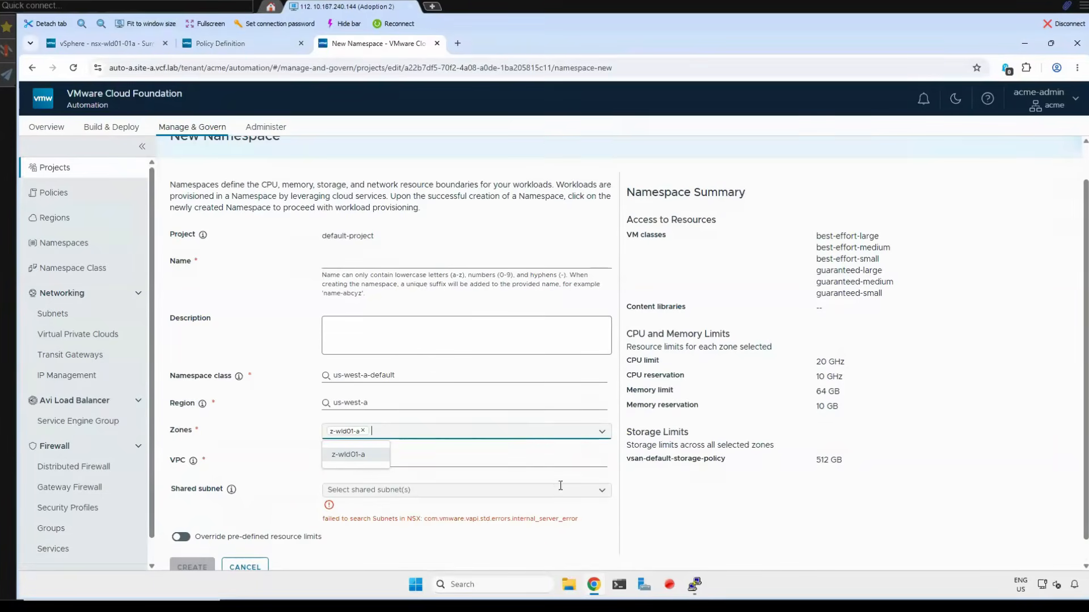
- Try repeatedly to load the compatible VPCs and shared subnets for the z-wld01-a zone
left_click(570, 500)
left_click(591, 464)
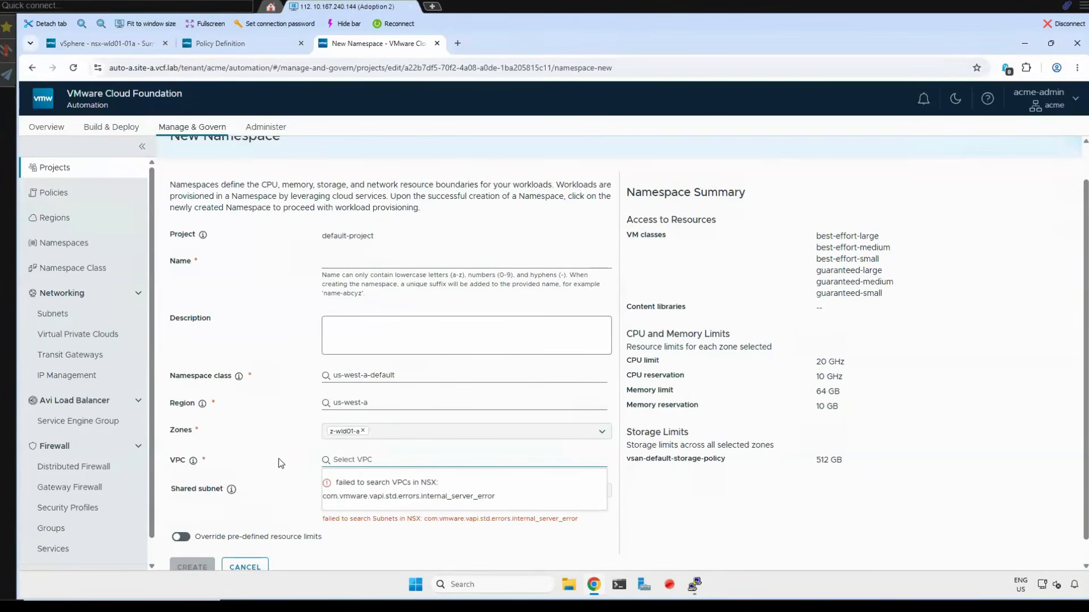
scroll(276, 450, "down", 1)
left_click(441, 473)
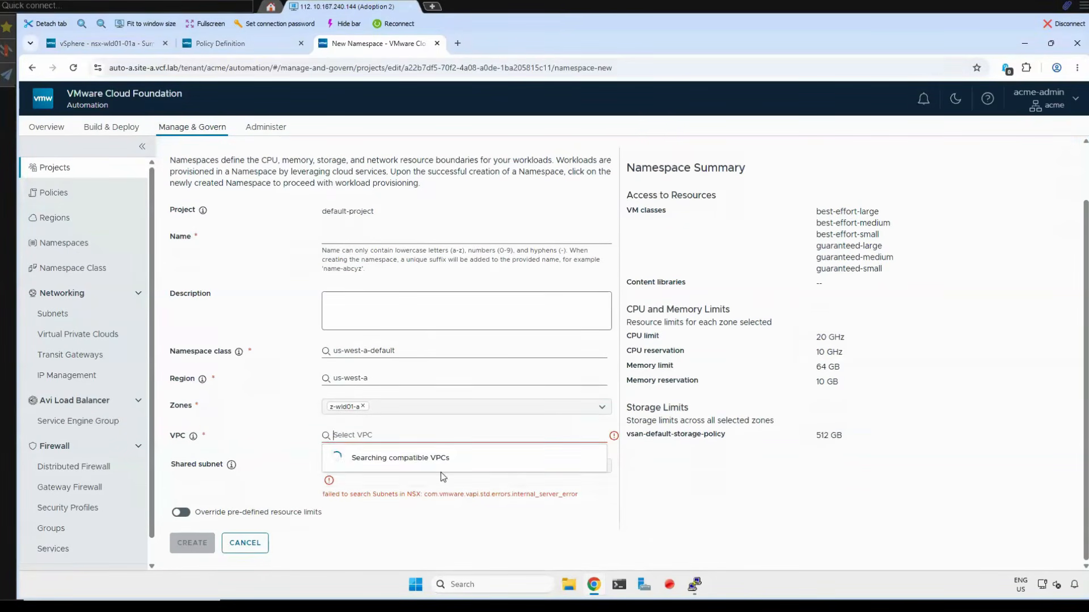
left_click(465, 466)
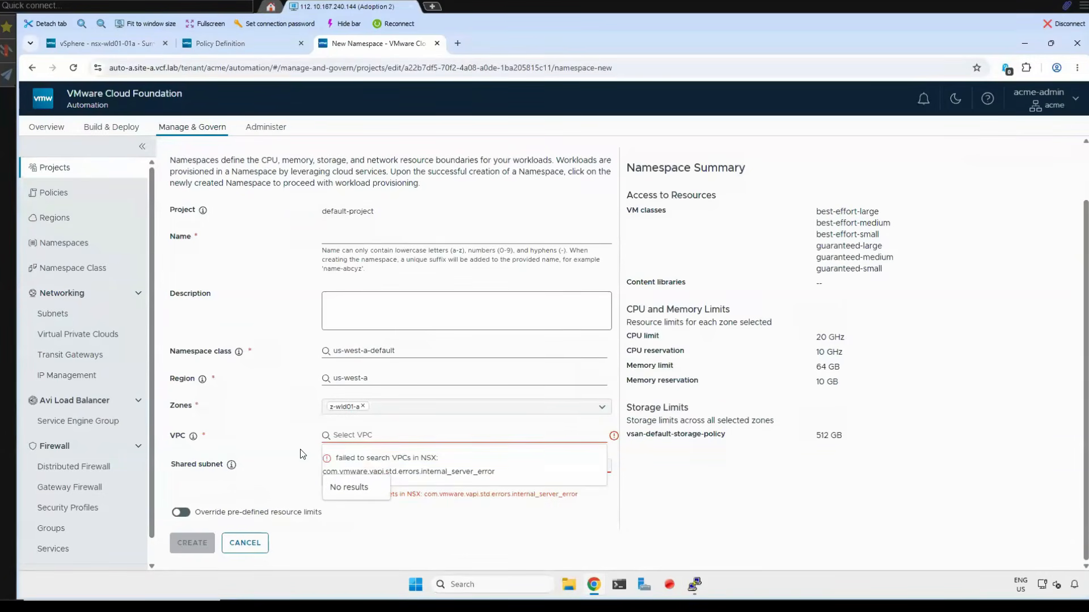
left_click(352, 442)
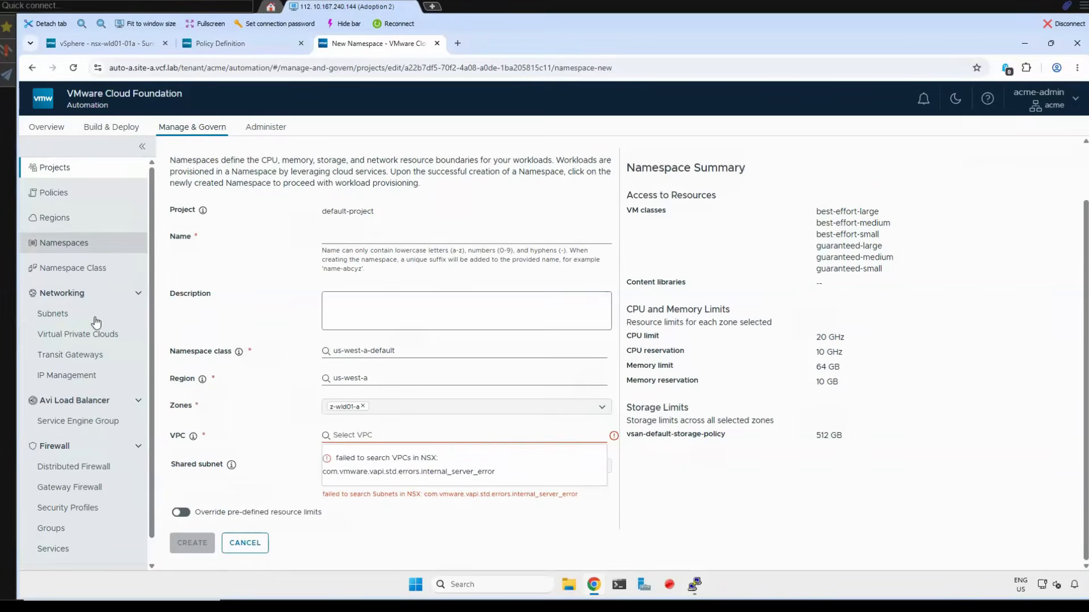
- Open the organization's Virtual Private Clouds list and highlight the VPCConnectivityProfile retrieval error for region us-west-a
left_click(71, 334)
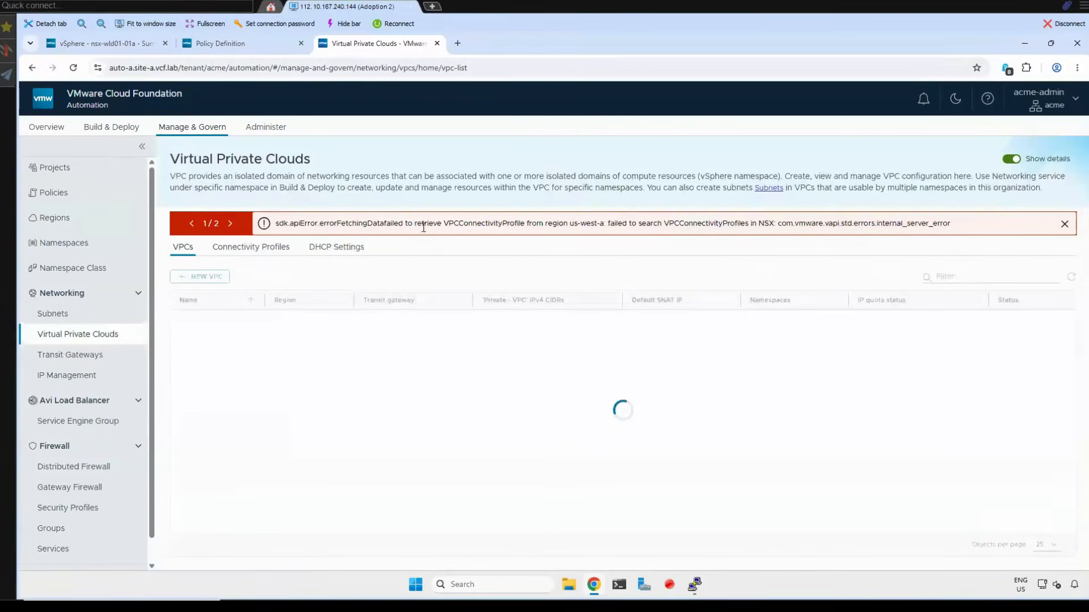
left_click_drag(958, 224, 276, 224)
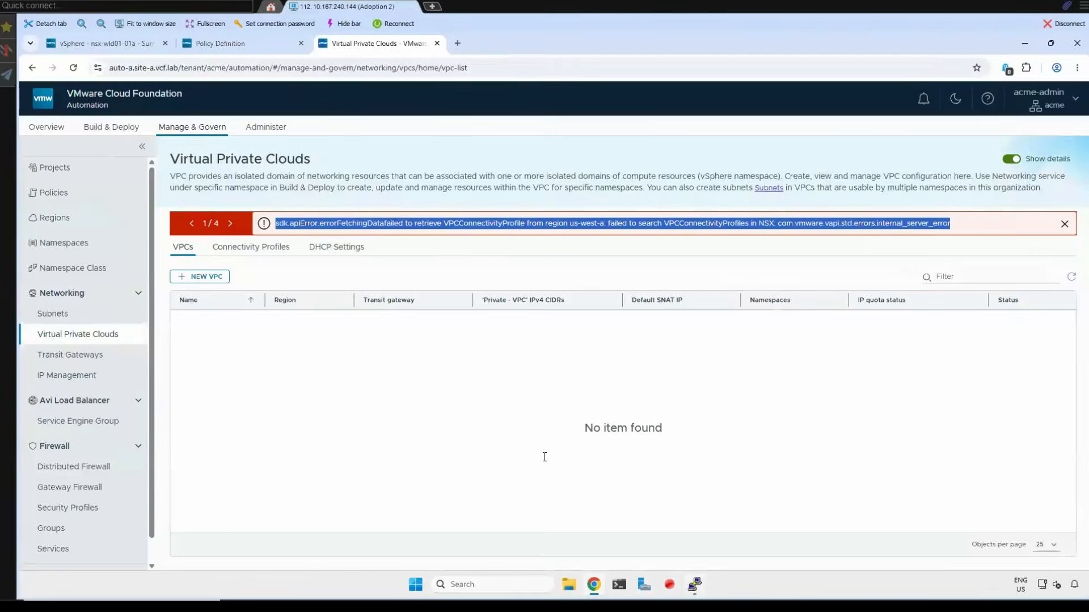
- Switch to the PuTTY session, stop the pod watch and list all pods once with kubectl get po -A
left_click(695, 585)
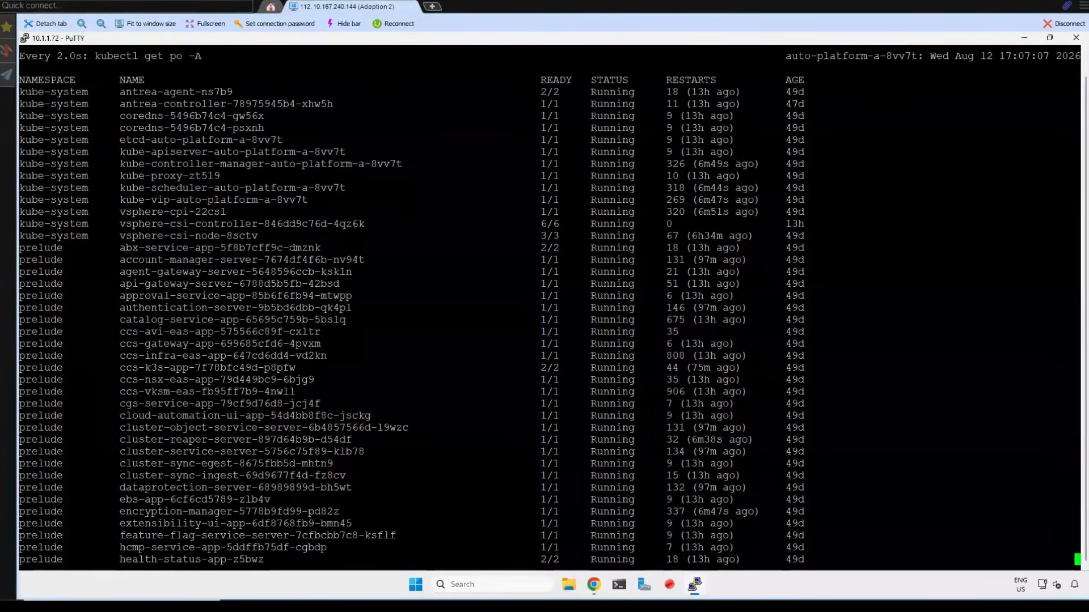
key("ctrl+c")
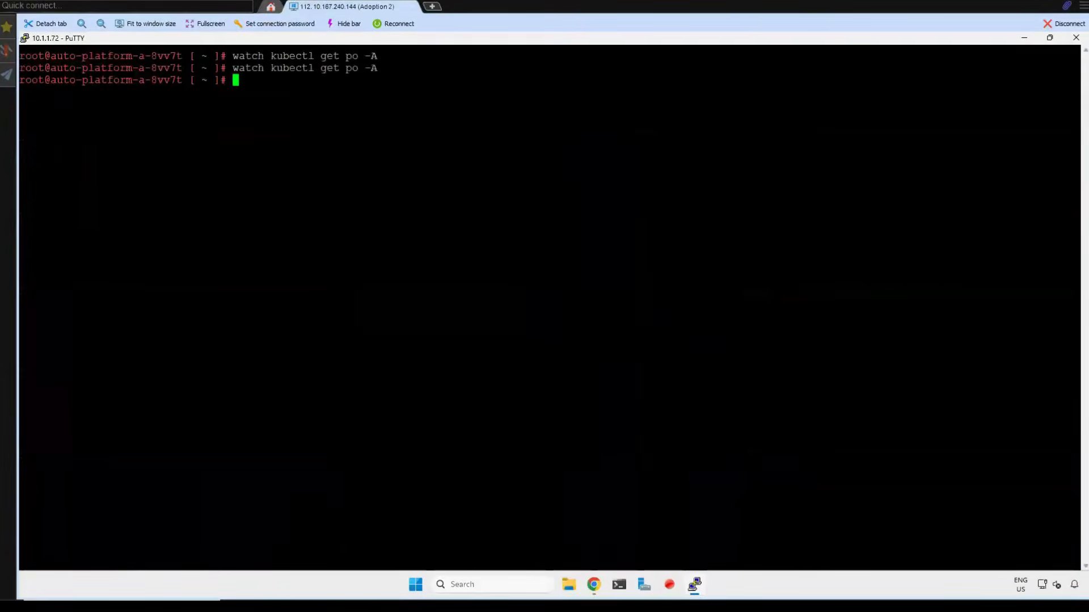
key("Up")
key("Home")
key("Right")
key("Right")
key("Right")
key("Right")
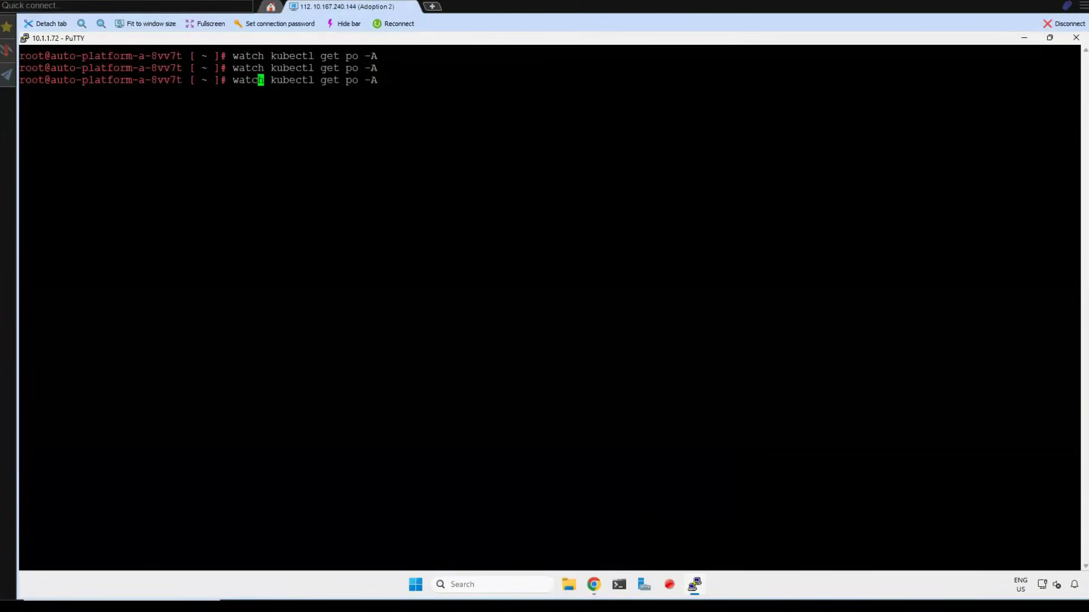
key("Right")
key("BackSpace")
key("BackSpace")
key("BackSpace")
key("BackSpace")
key("BackSpace")
key("Return")
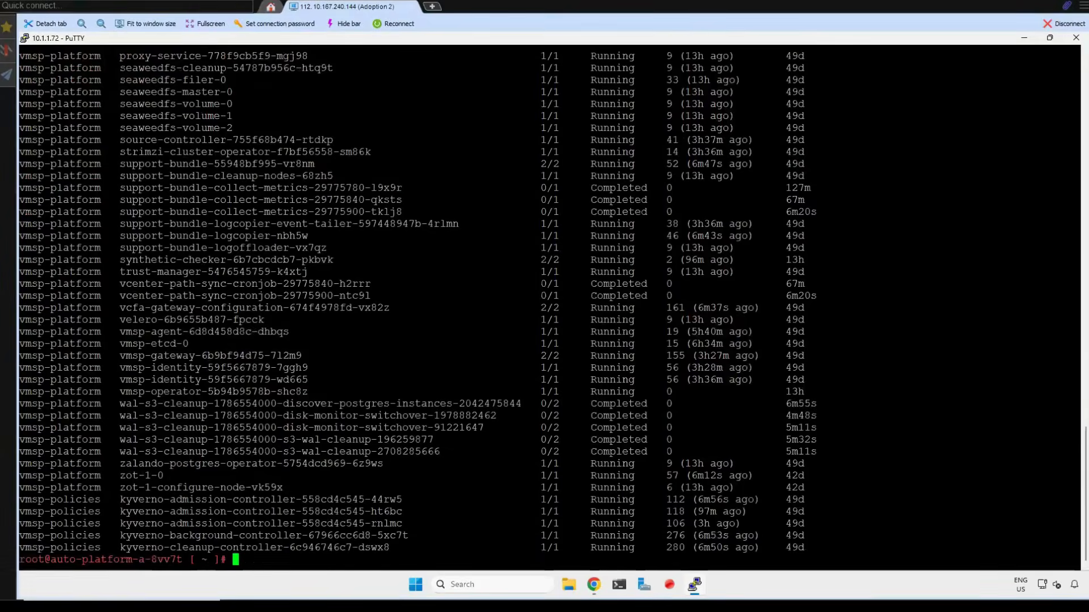
scroll(1027, 46, "up", 15)
left_click(1024, 39)
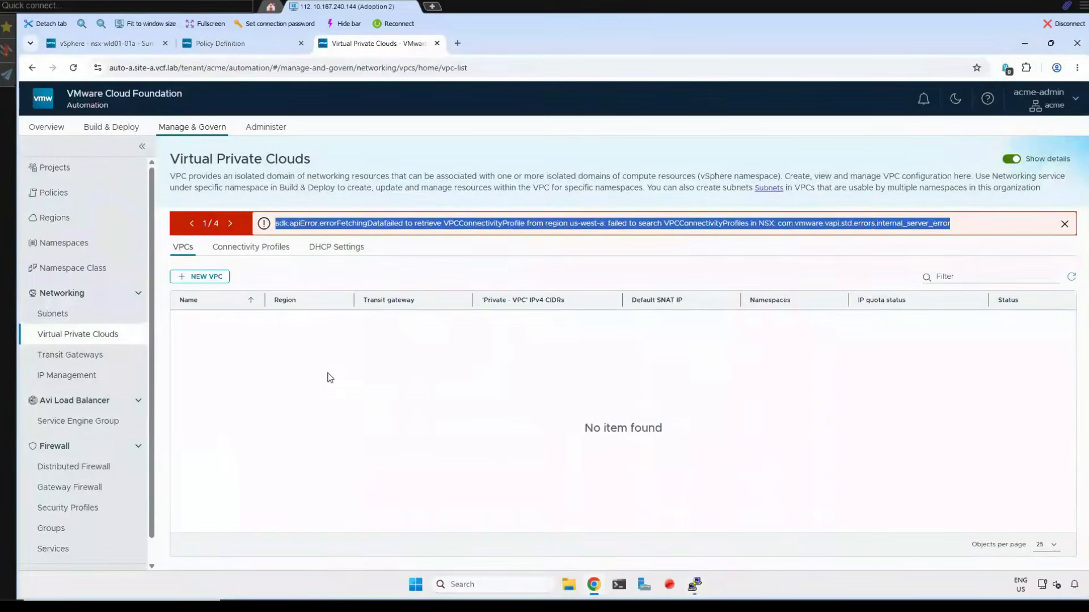
- Reload the Virtual Private Clouds page in VCF Automation and check whether the organization's other networking pages load
left_click(75, 69)
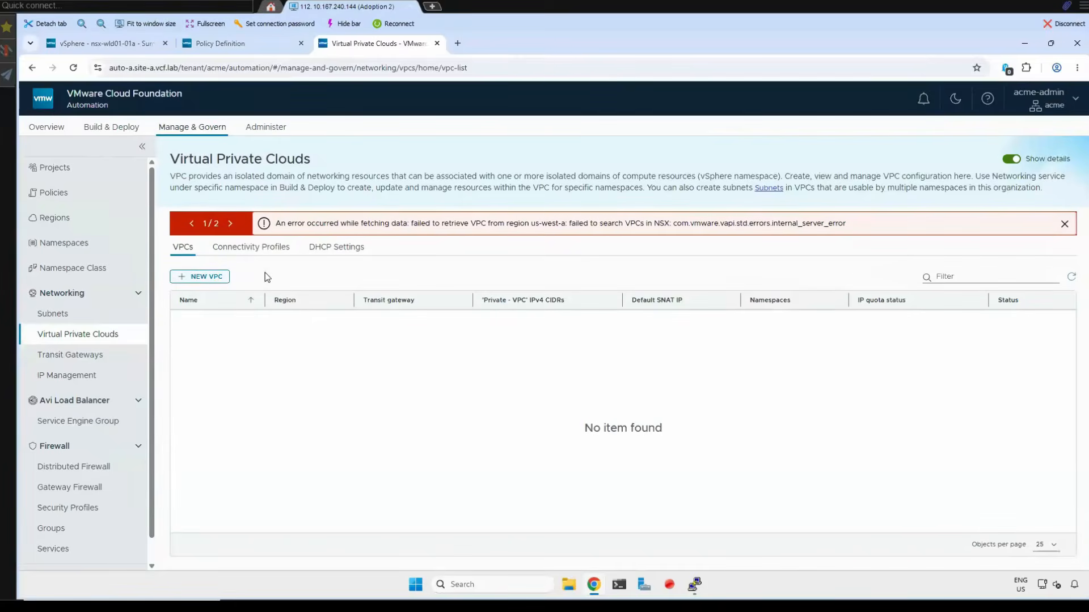
left_click(63, 313)
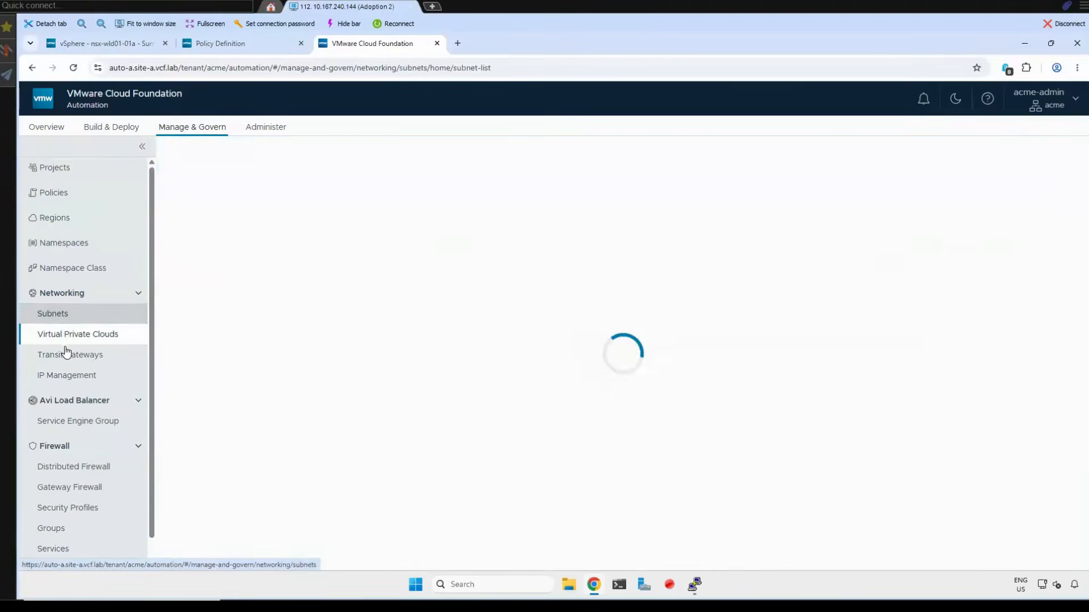
left_click(72, 348)
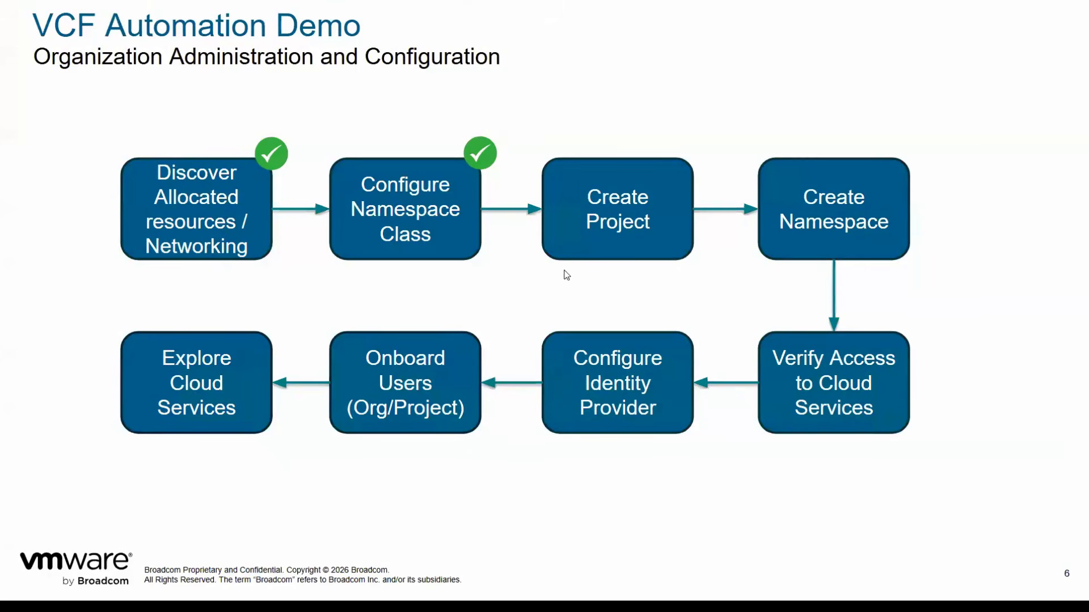
left_click(613, 222)
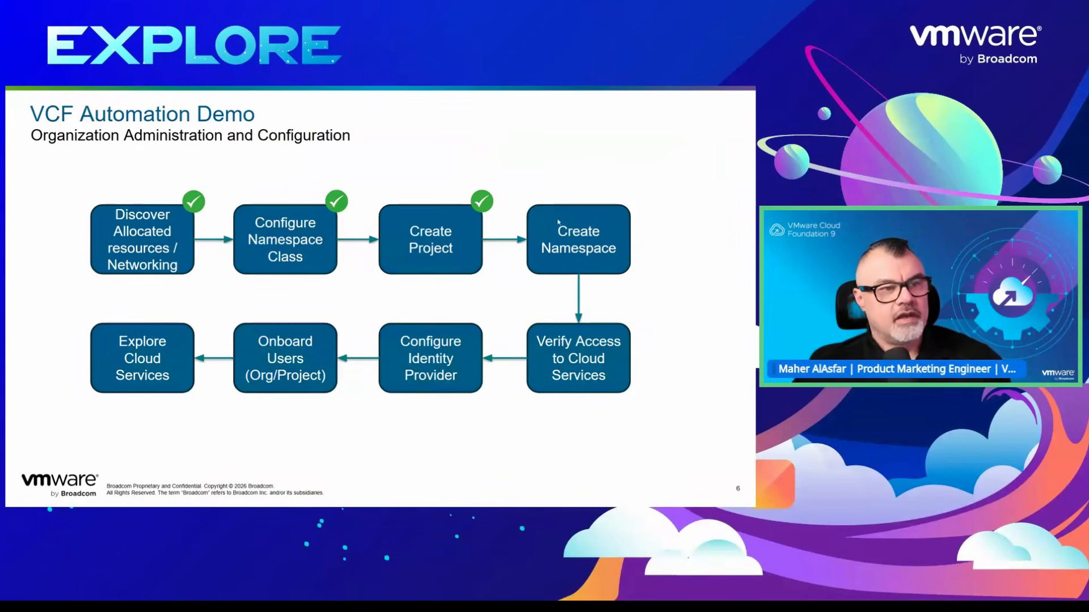
left_click(497, 300)
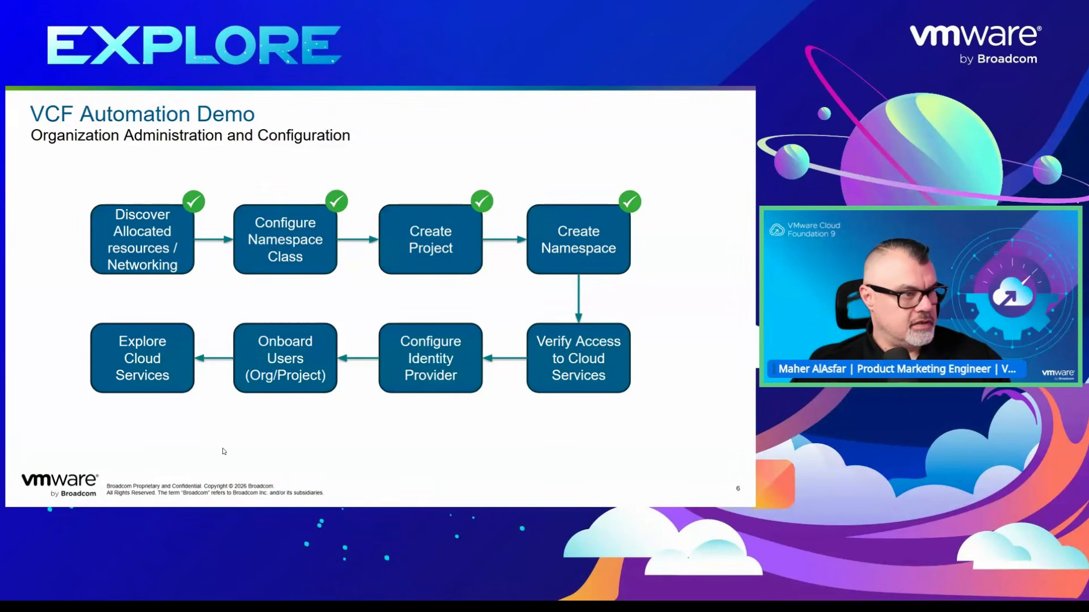
- Leave the slideshow, open the Organization Setup and OOTB Services demo from VCF 9.1 Offline Demos and continue to the ACME login
key("Escape")
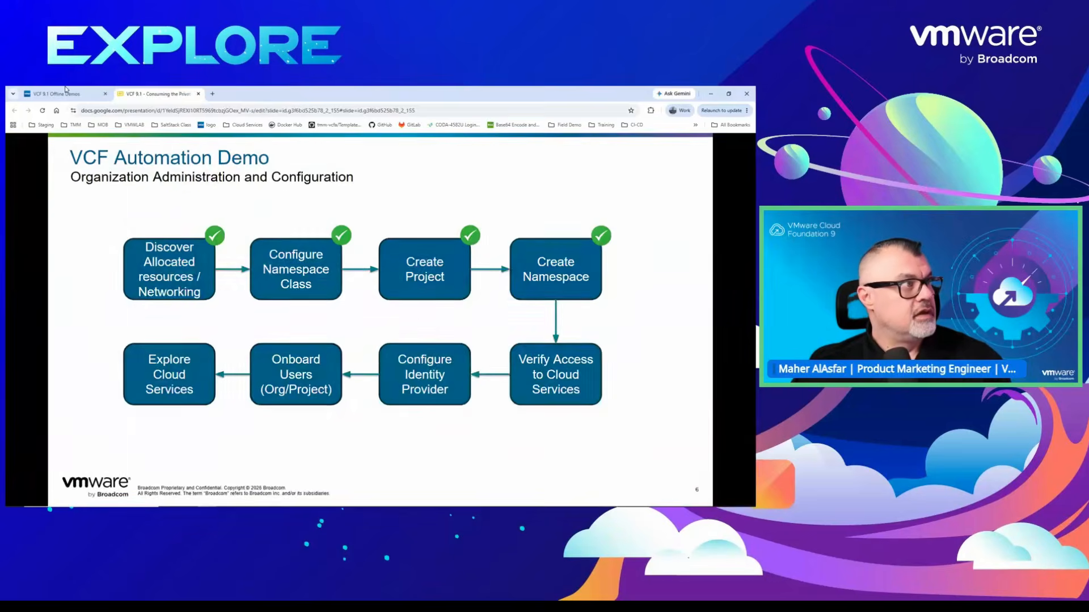
key("ctrl+shift+Tab")
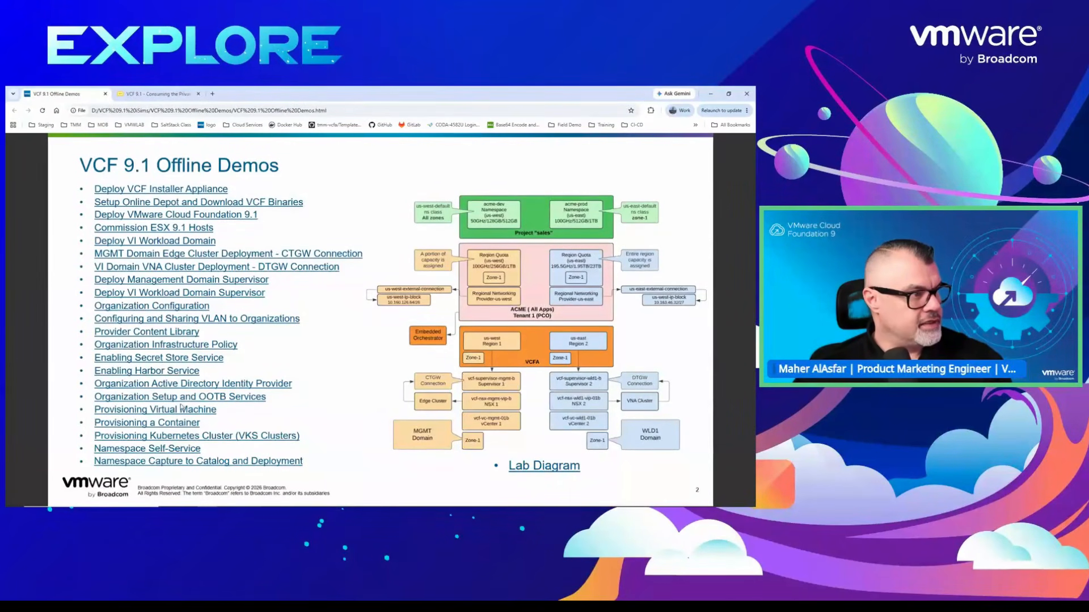
left_click(199, 400)
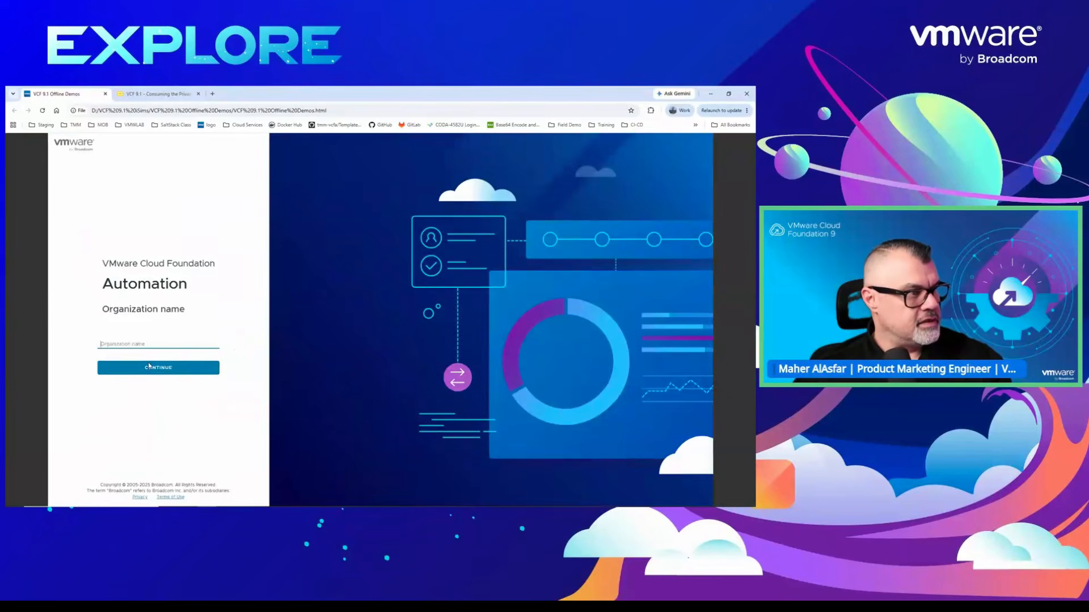
left_click(149, 367)
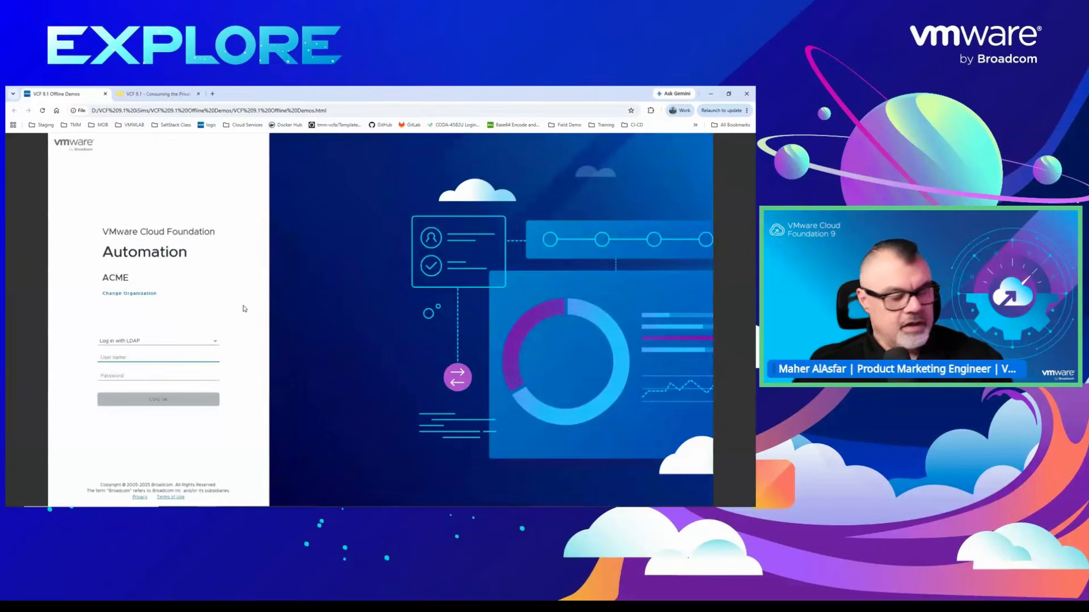
- Show the demo in full screen and log in to ACME with LDAP as administrator using the account password
key("F11")
type("administrator")
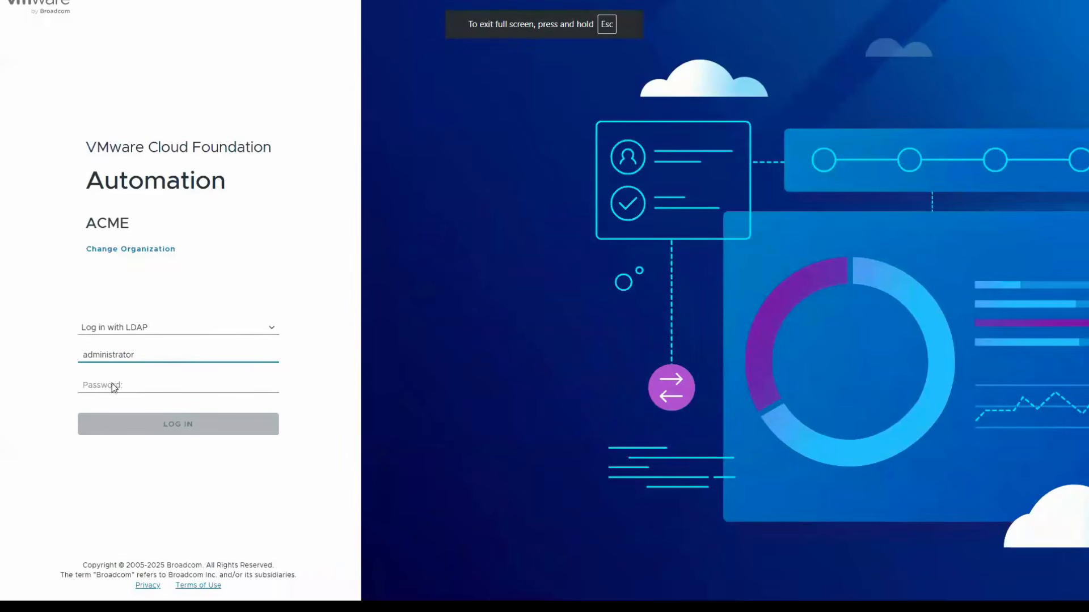
left_click(113, 385)
type("••••••••••••••••")
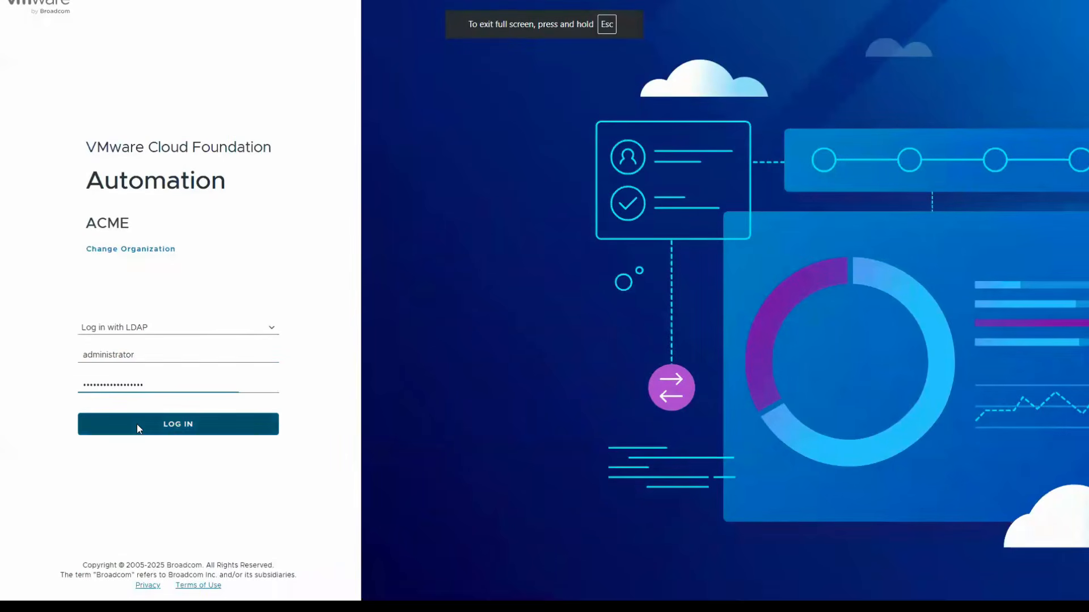
left_click(141, 426)
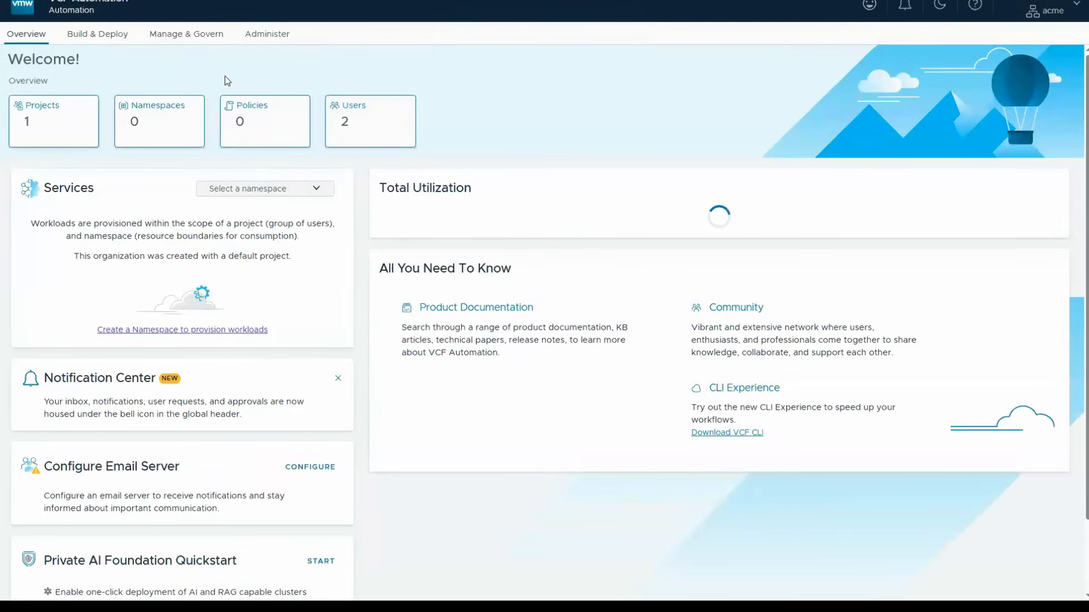
- Review the acme organization's regions, subnets and VPC connectivity profiles
left_click(186, 33)
left_click(36, 134)
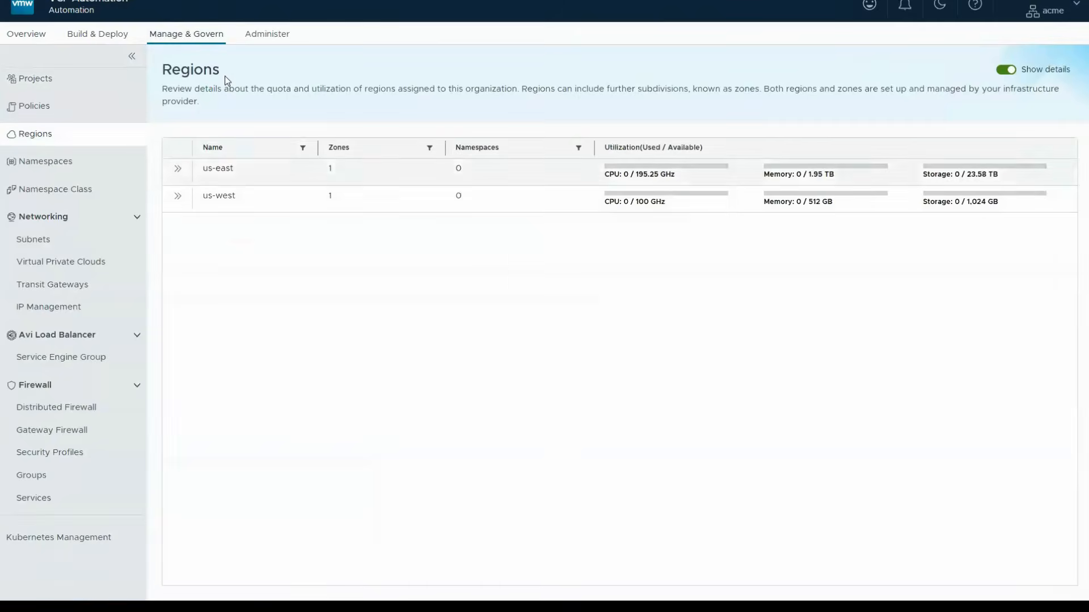
left_click(33, 240)
left_click(61, 262)
left_click(251, 139)
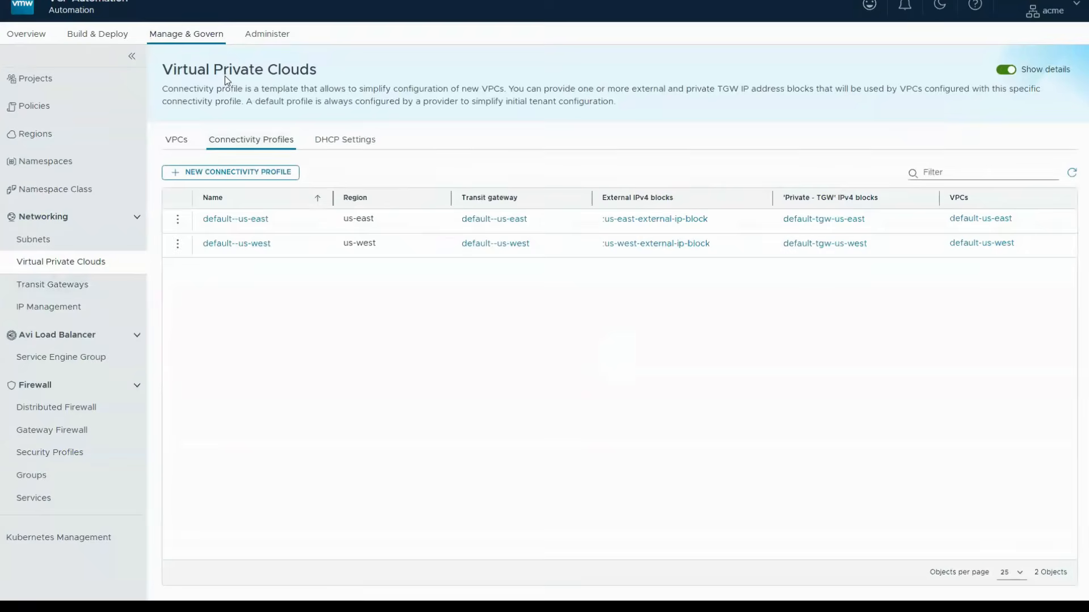
- Review the organization's transit gateways and IP address blocks, then its namespace classes
left_click(52, 285)
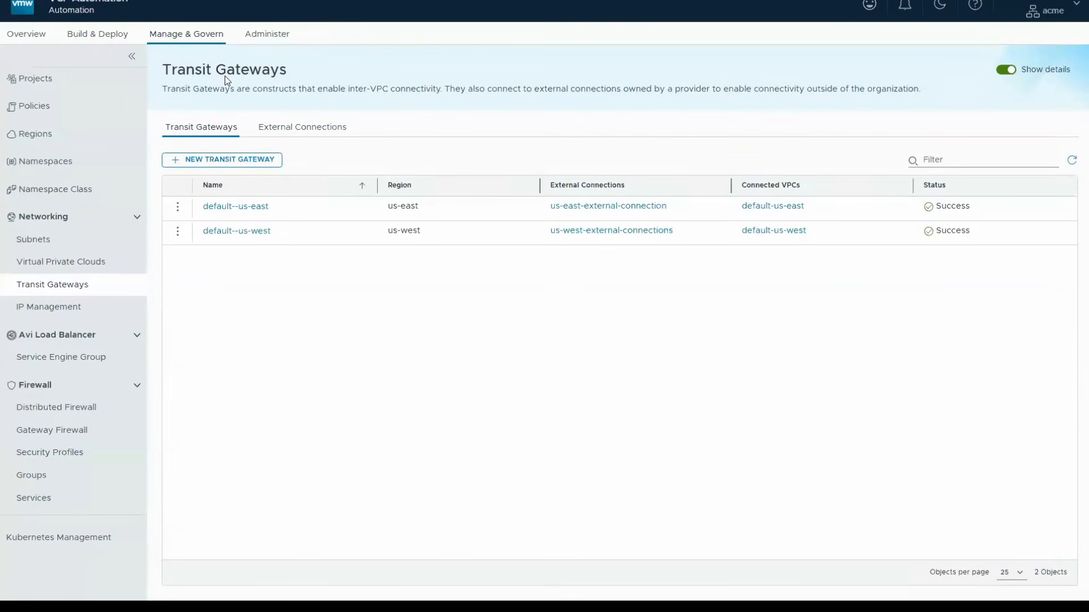
left_click(49, 307)
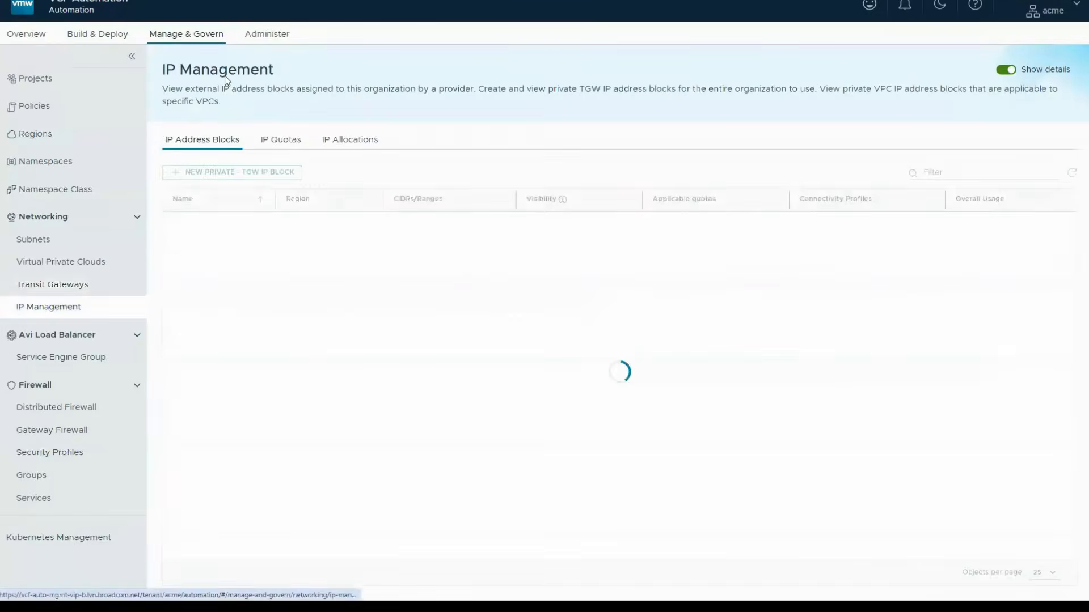
left_click(55, 190)
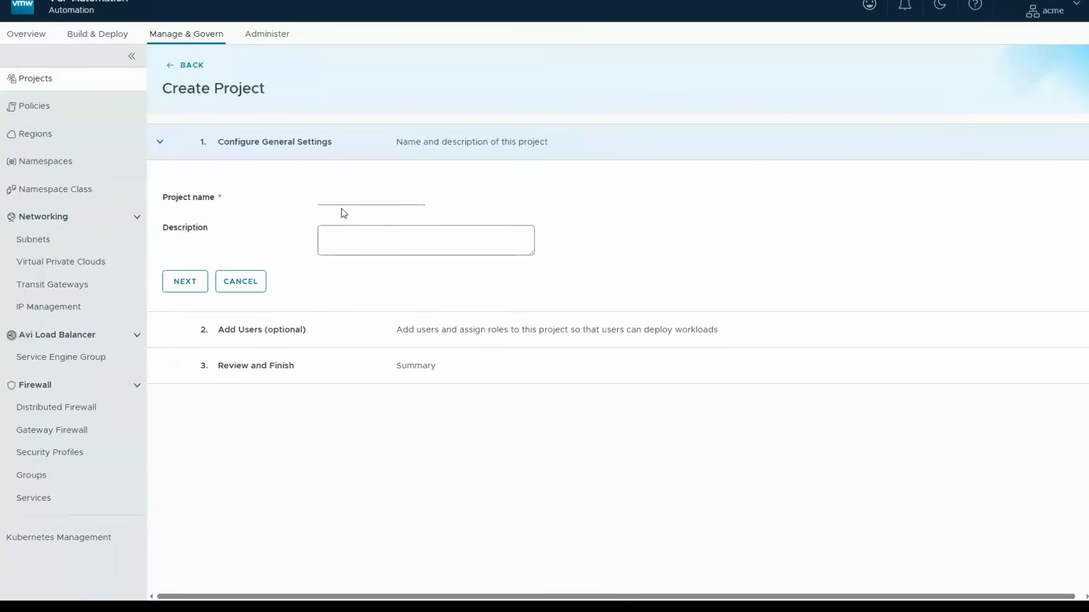
- Name the new project sales and continue to its user assignment
left_click(339, 206)
type("sales")
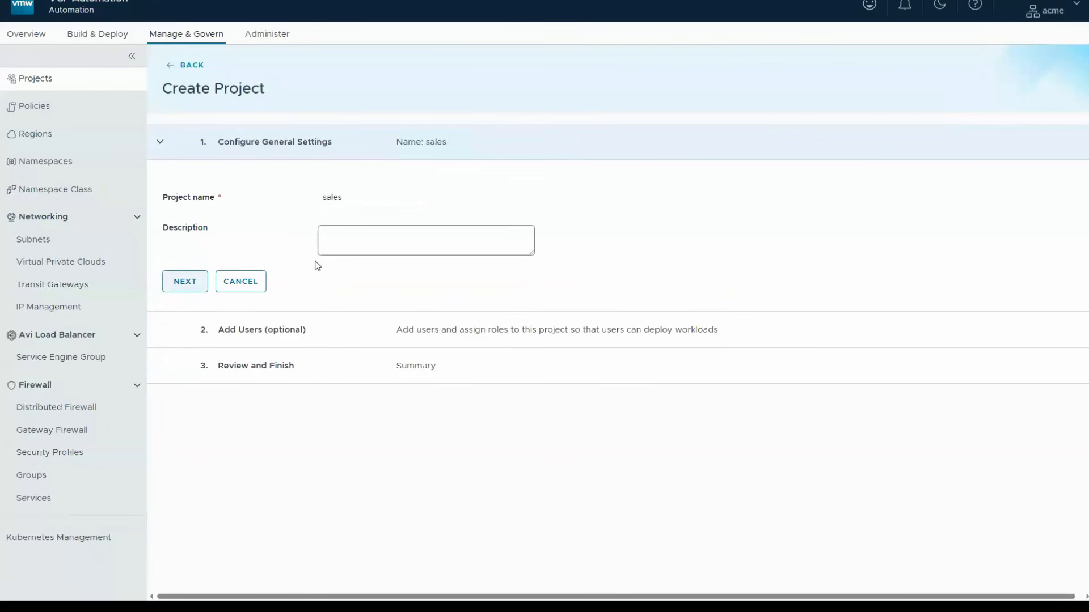
left_click(197, 284)
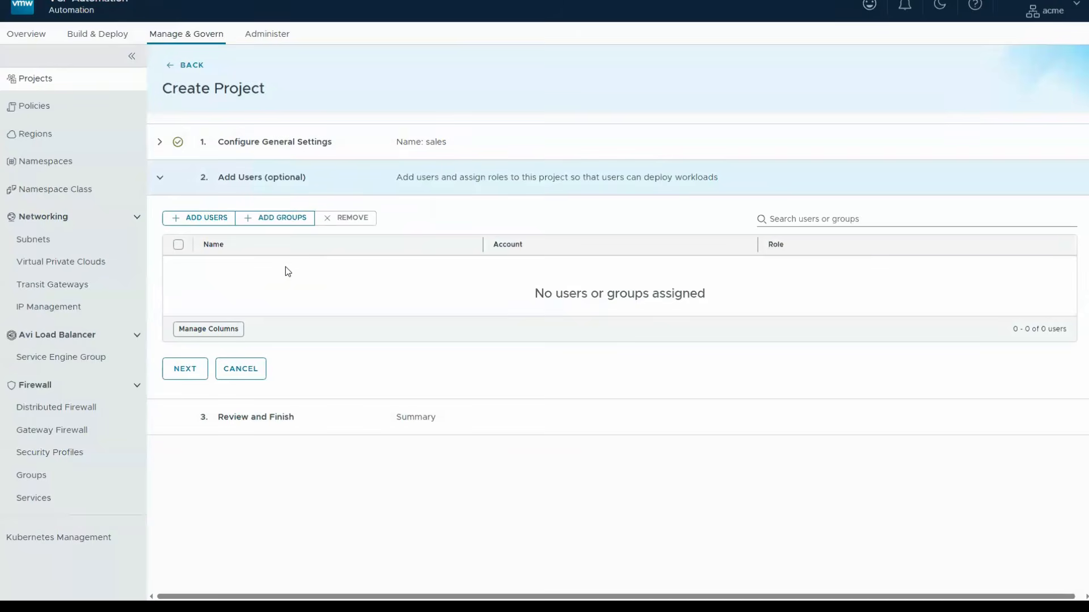
- Find the intended member for the sales project and assign that user the Project Administrator role
left_click(205, 221)
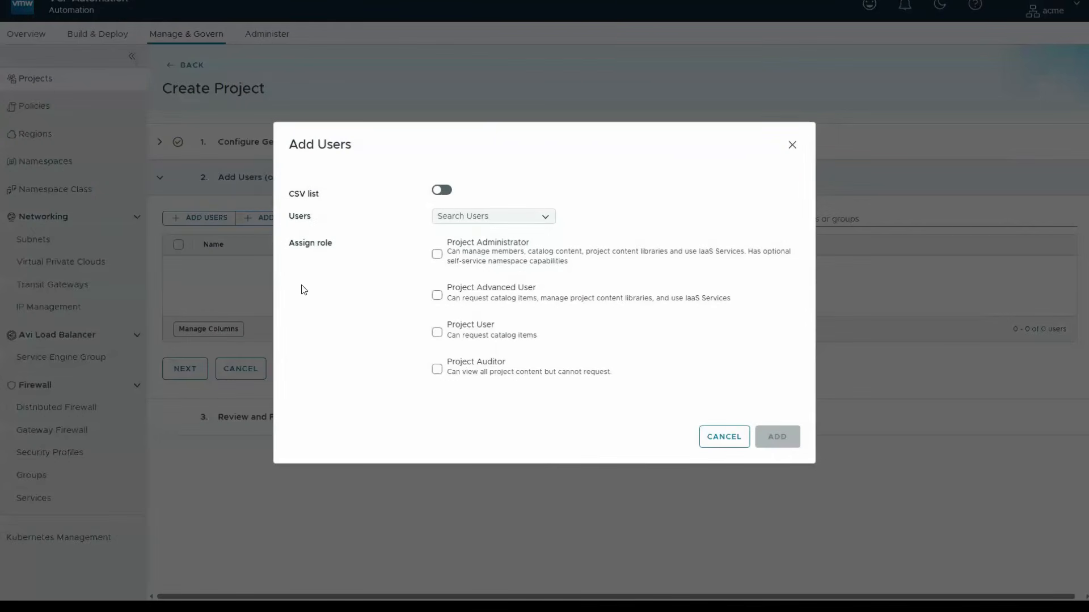
left_click(460, 216)
type("connie")
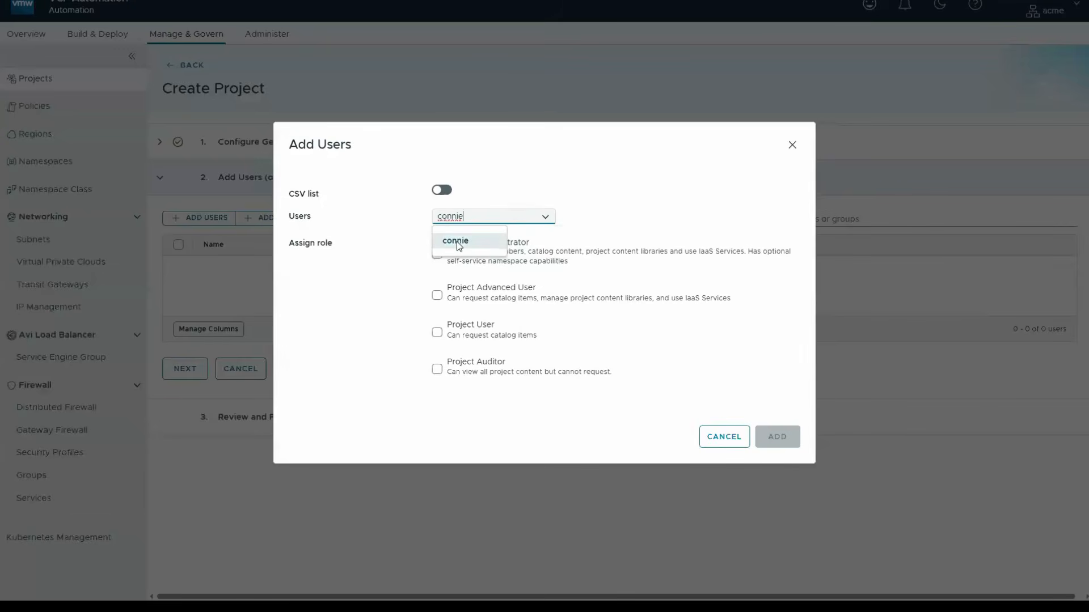
left_click(457, 242)
left_click(436, 253)
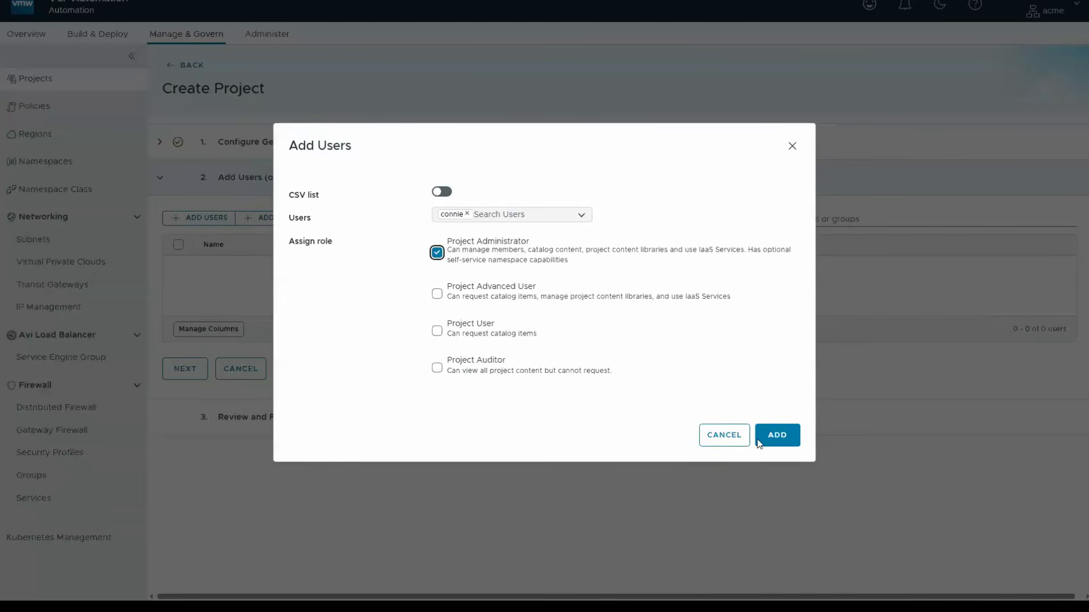
- Add the selected user as Project Administrator, proceed past user assignment and finish creating the sales project
left_click(776, 436)
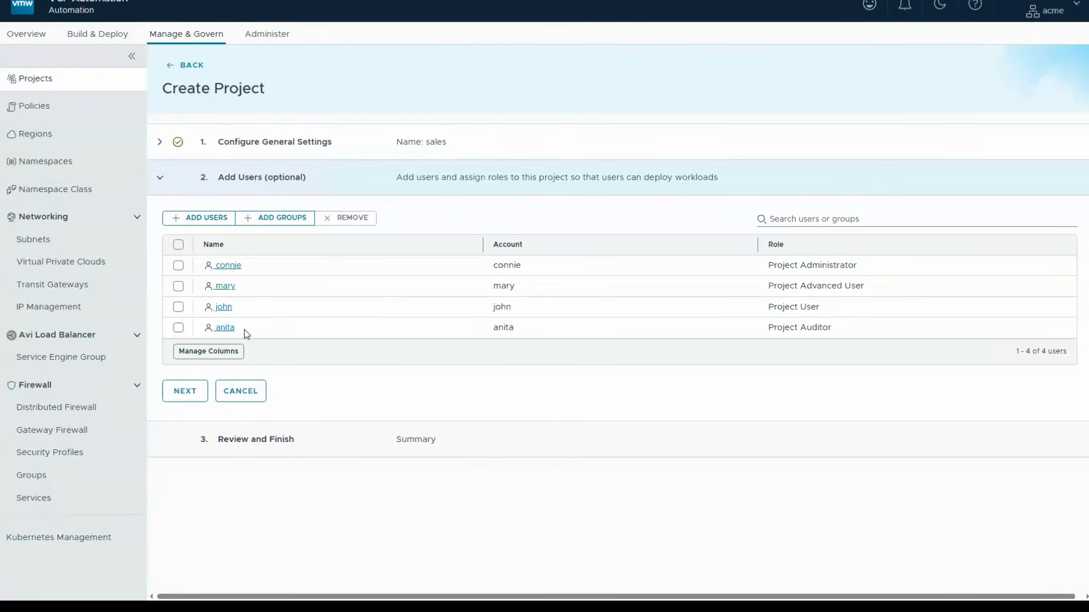
left_click(185, 394)
left_click(253, 440)
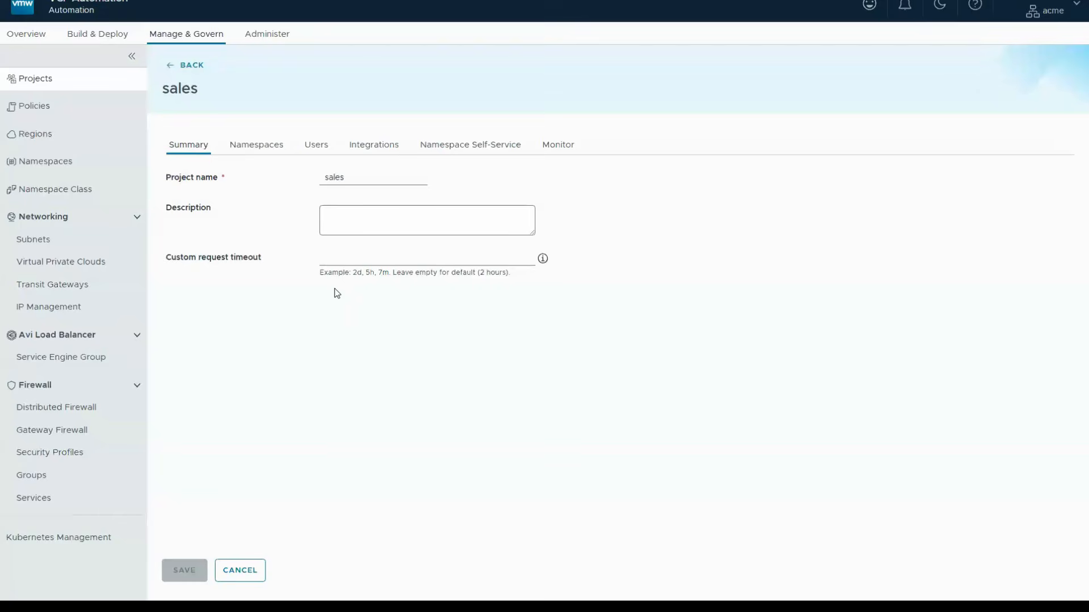
- Start a new namespace in the sales project named acme-dev, with namespace class us-west-default and region us-west
left_click(238, 146)
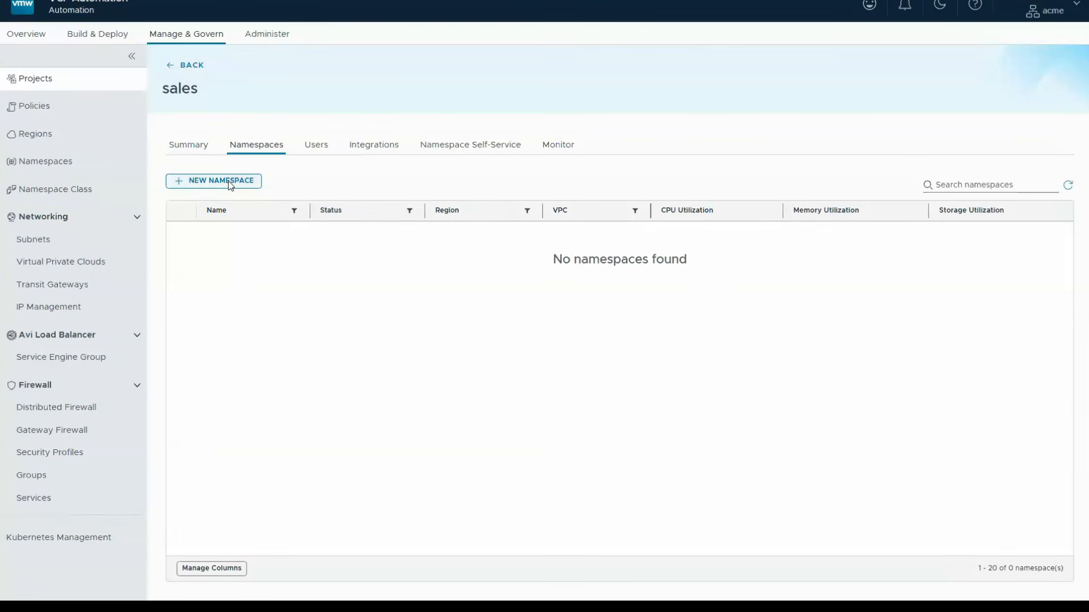
left_click(230, 183)
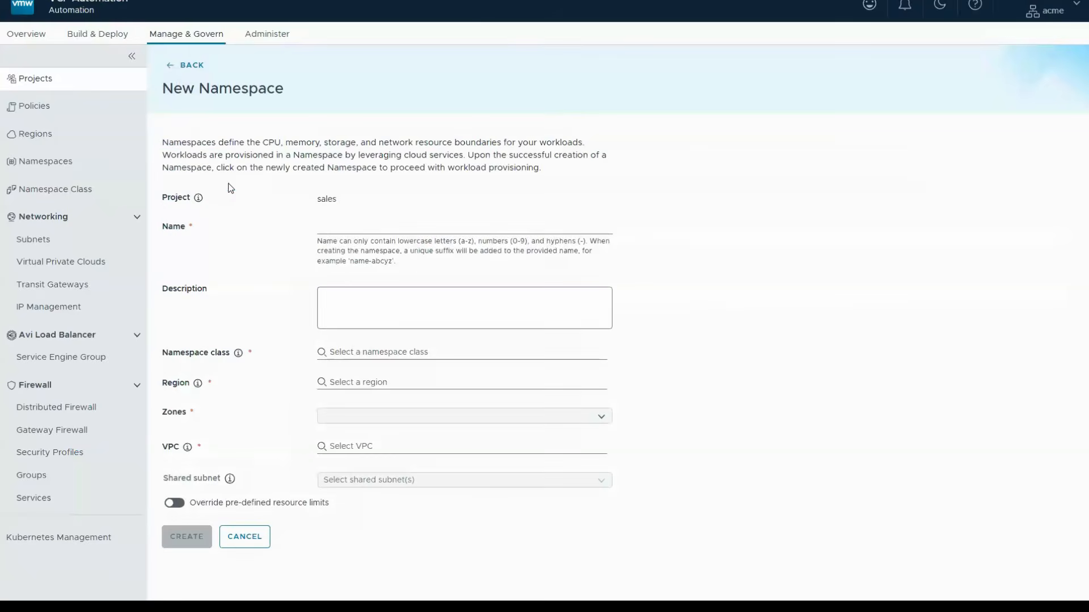
type("acme-dev")
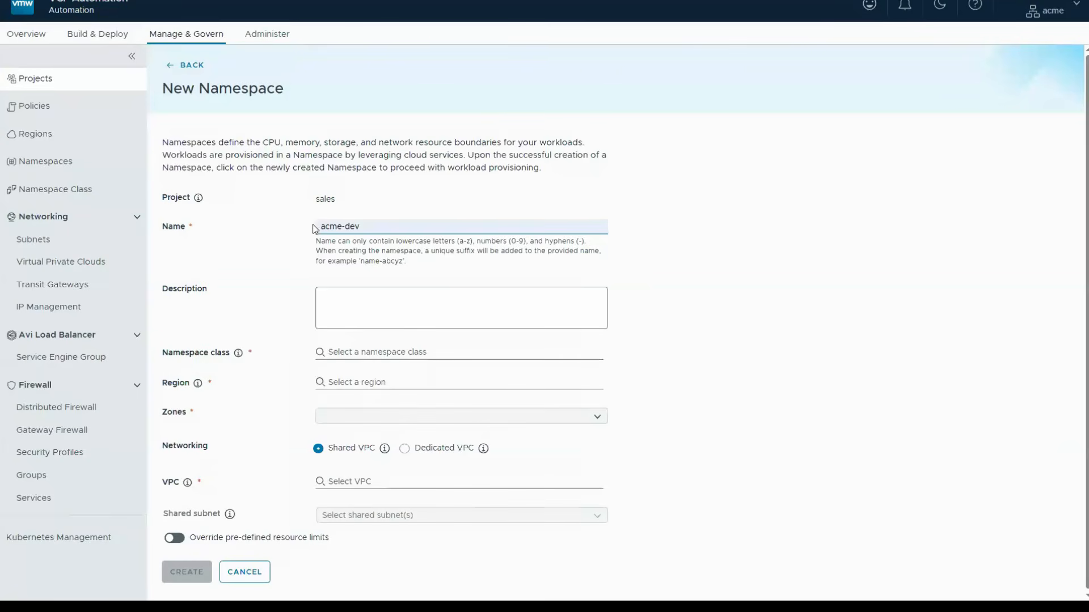
left_click(341, 354)
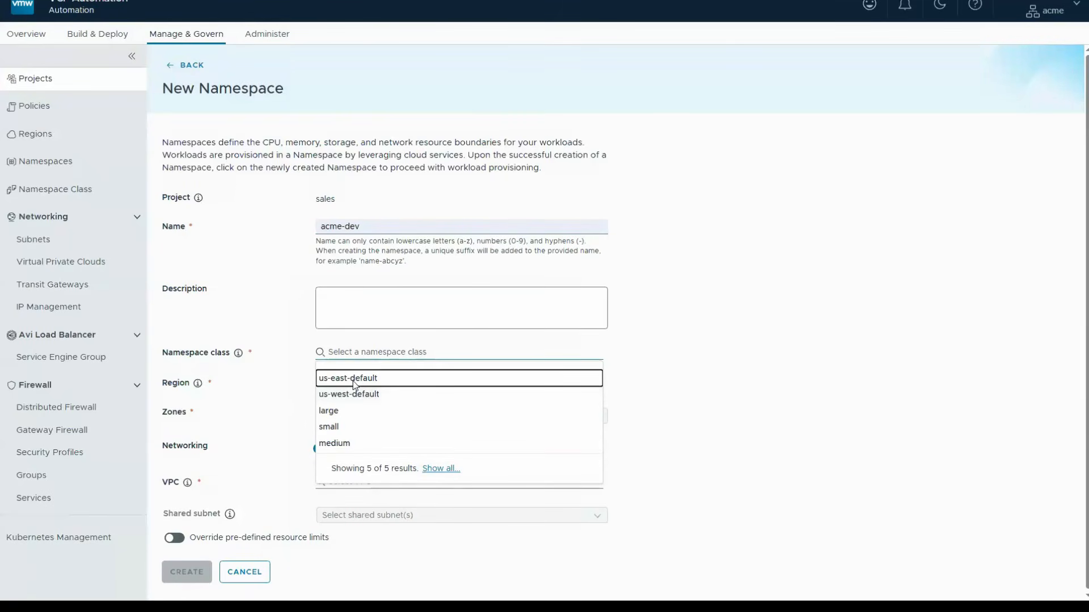
left_click(353, 395)
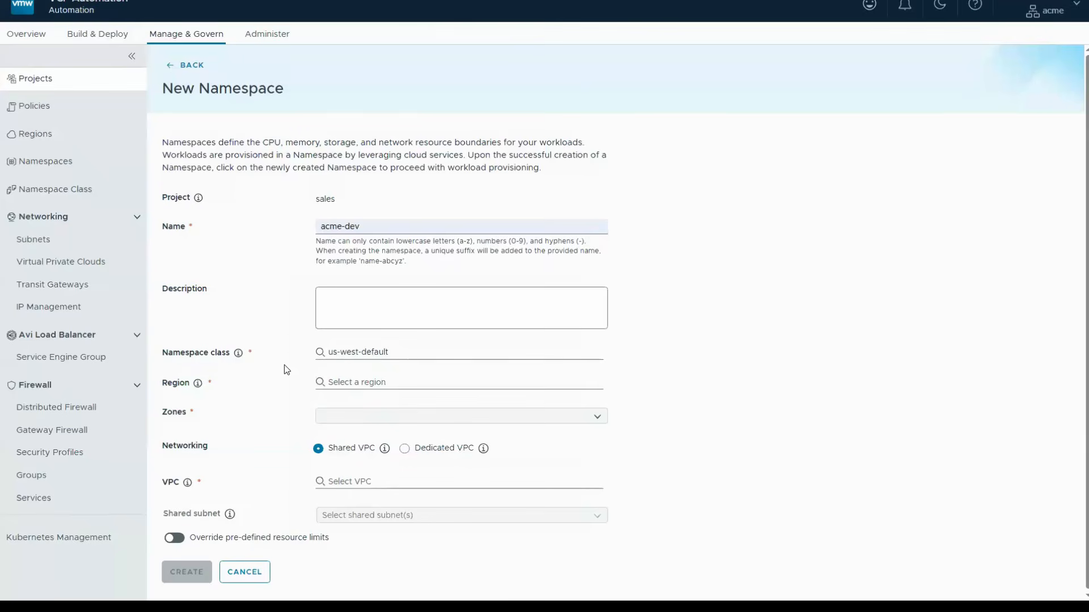
left_click(356, 384)
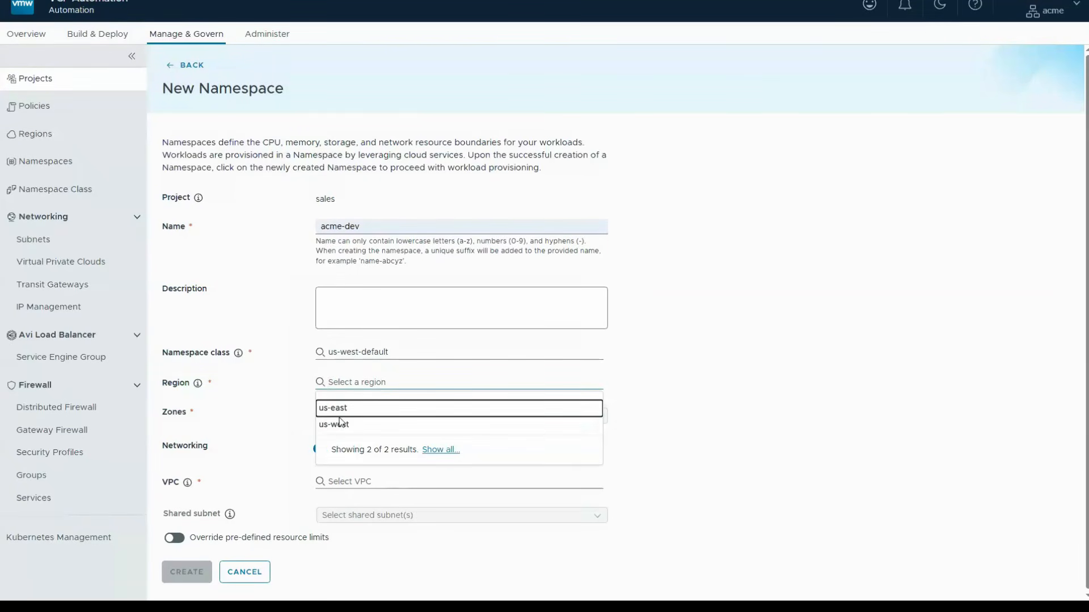
left_click(346, 426)
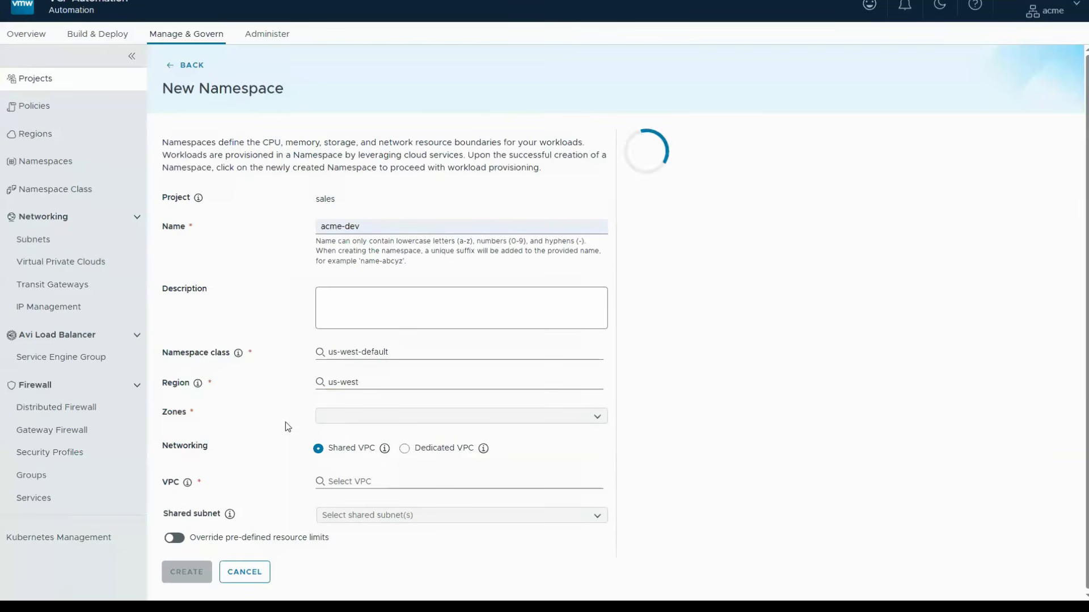
- Assign zone-1 to the acme-dev namespace and choose default-us-west as its shared VPC
left_click(375, 419)
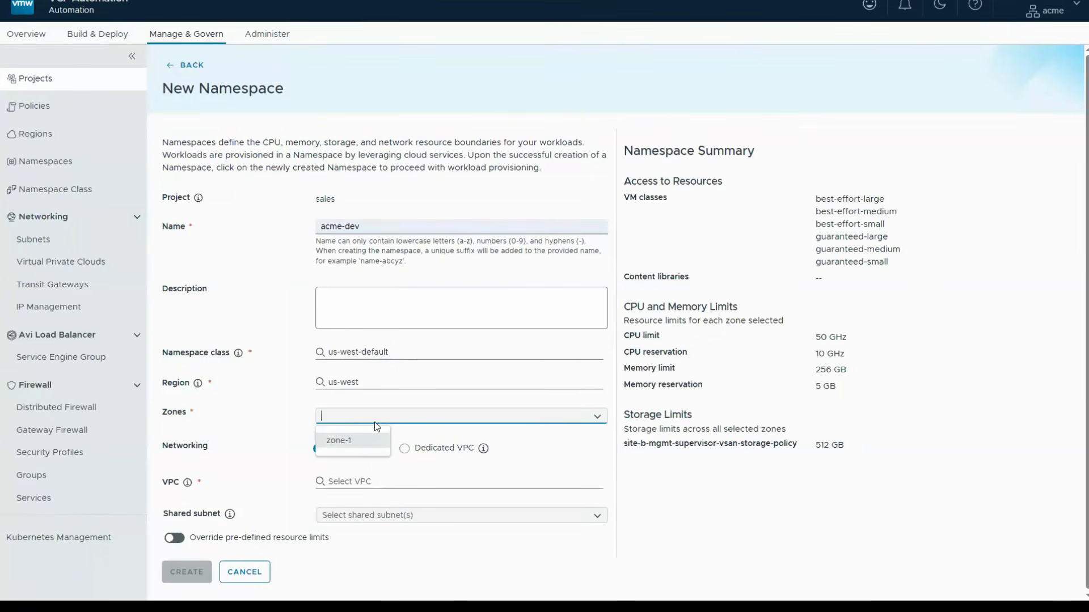
left_click(346, 441)
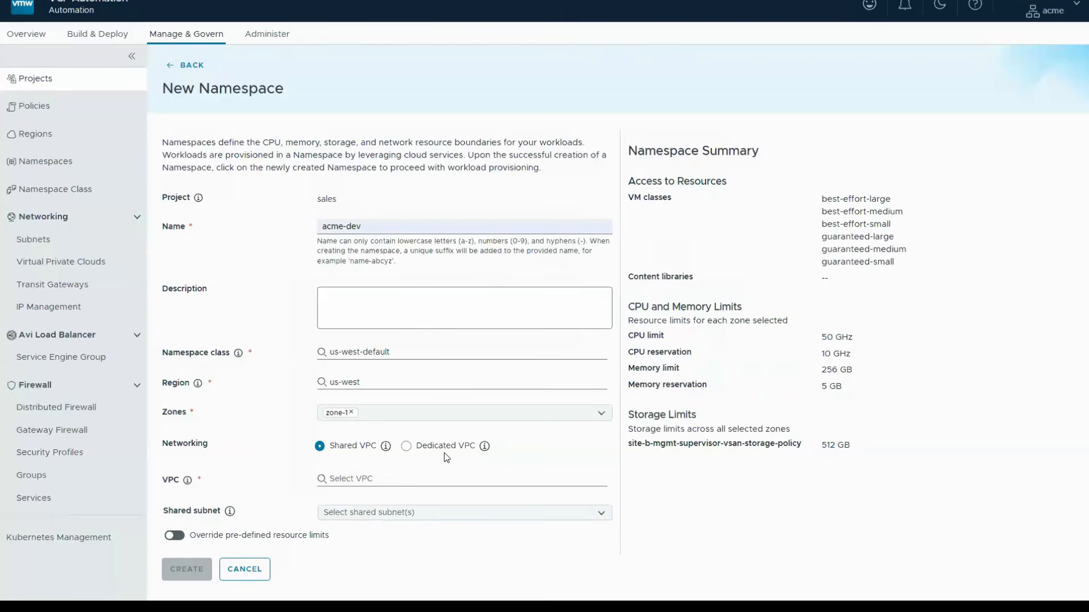
left_click(348, 481)
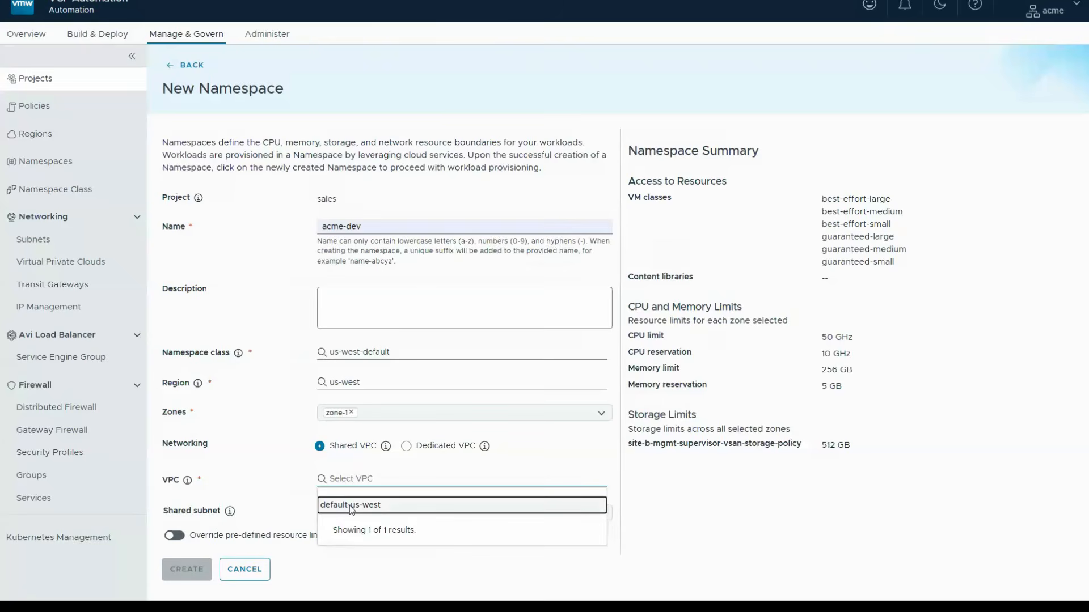
left_click(343, 506)
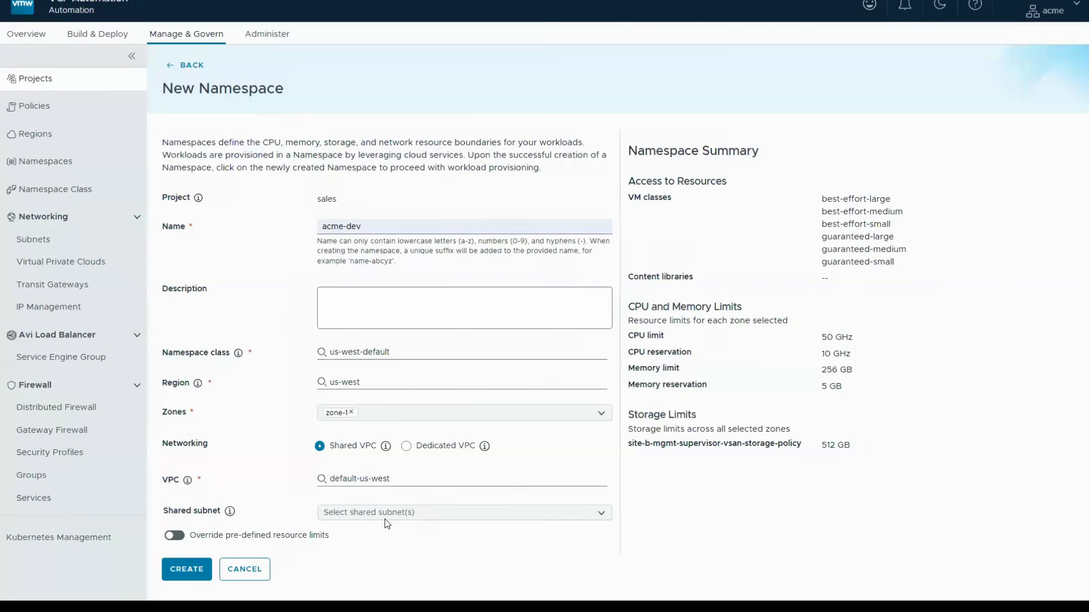
- Override the pre-defined resource limits with a 10 GB memory reservation, create the acme-dev namespace and refresh the namespace list
left_click(221, 536)
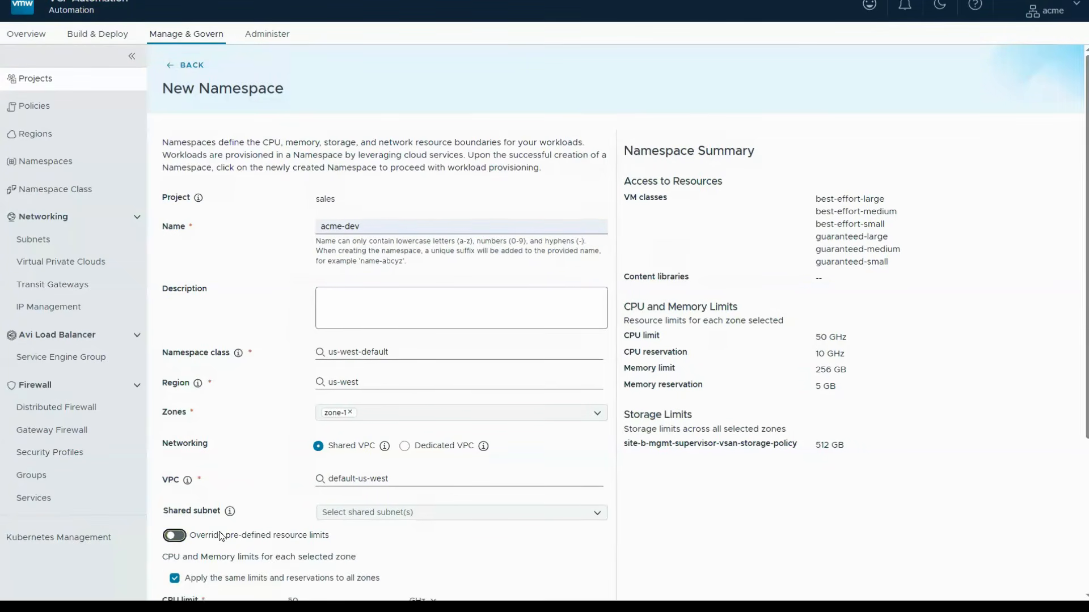
scroll(287, 255, "down", 4)
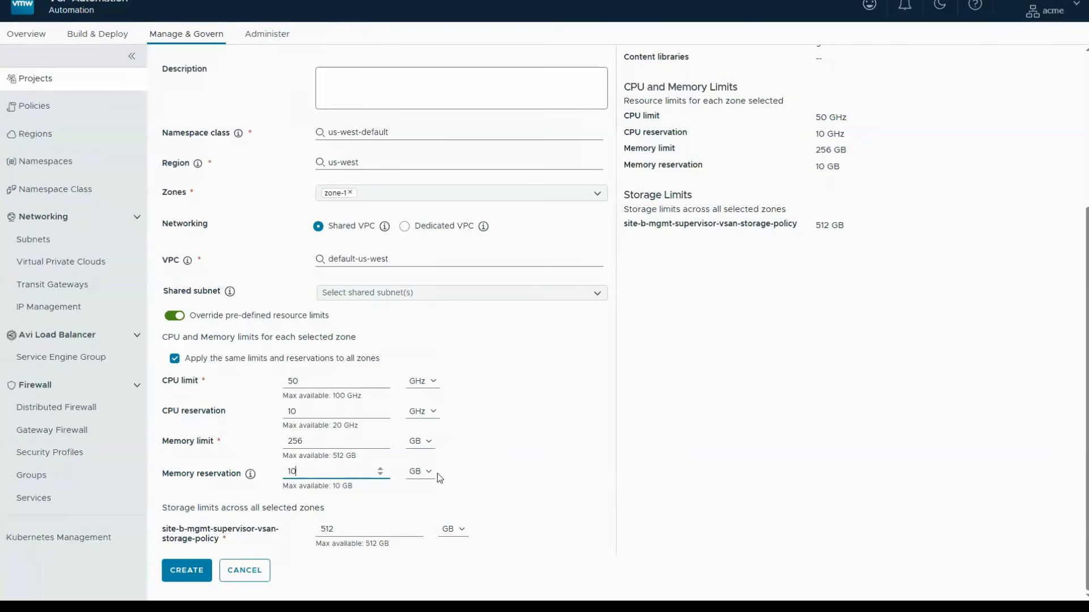
left_click(187, 574)
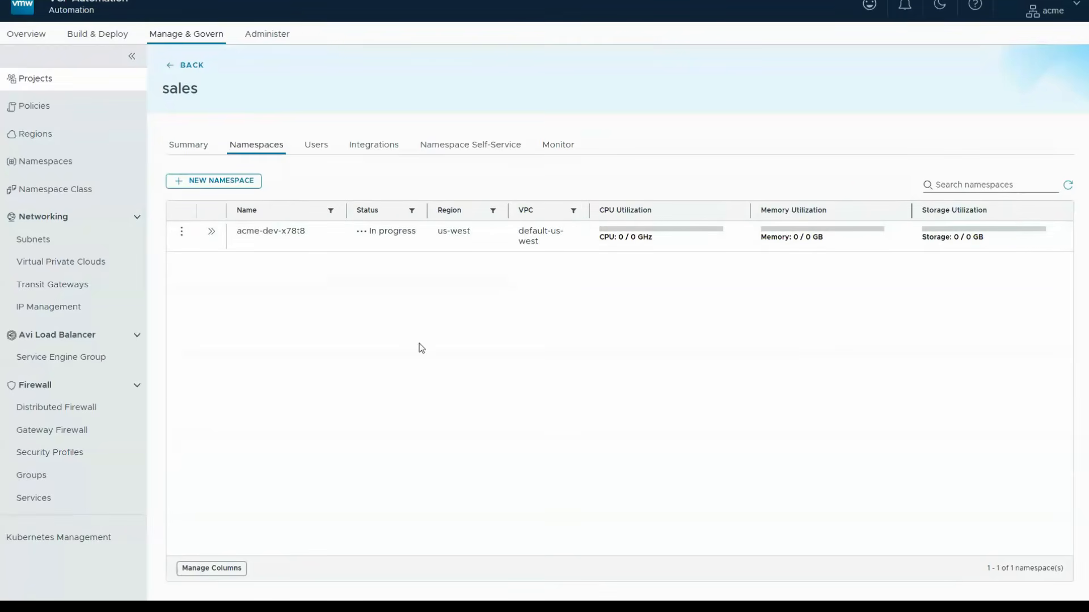
left_click(1074, 187)
- Start a second sales namespace named acme-prod, with namespace class us-east-default and region us-east
left_click(218, 184)
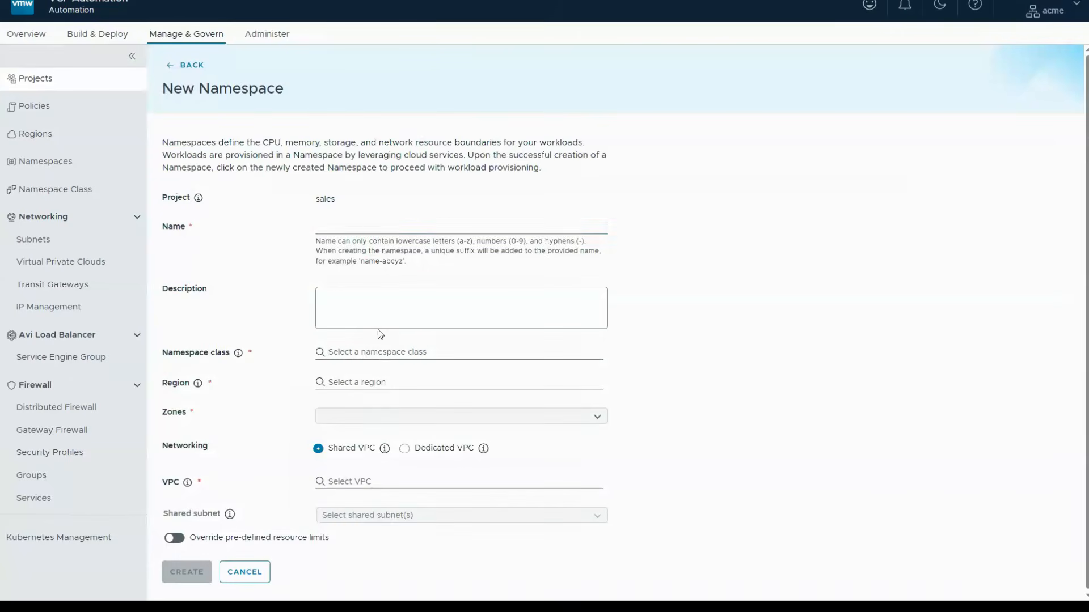
type("acme-prod")
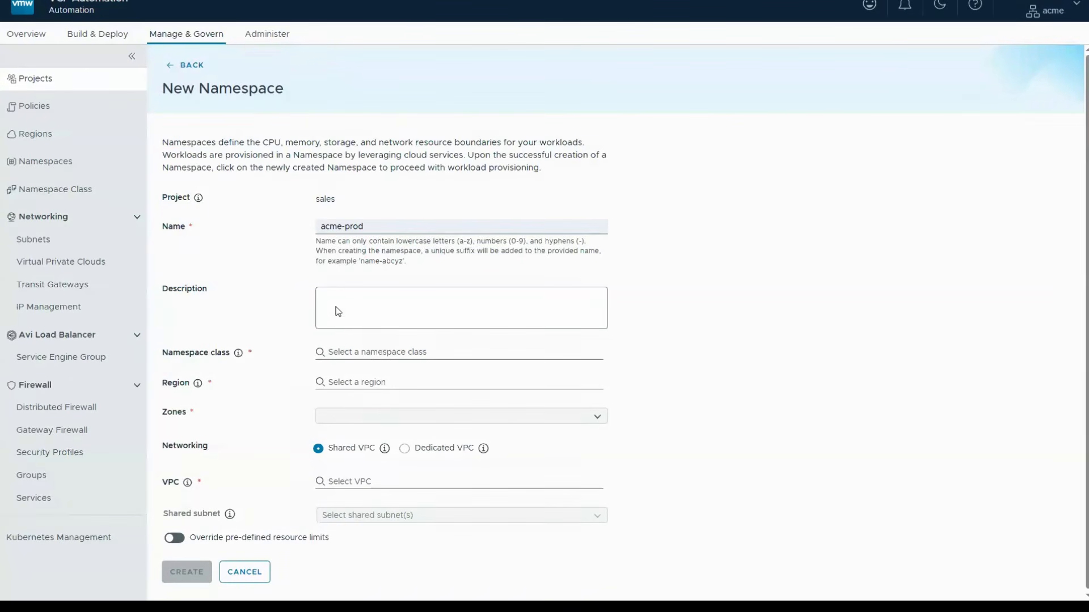
left_click(342, 352)
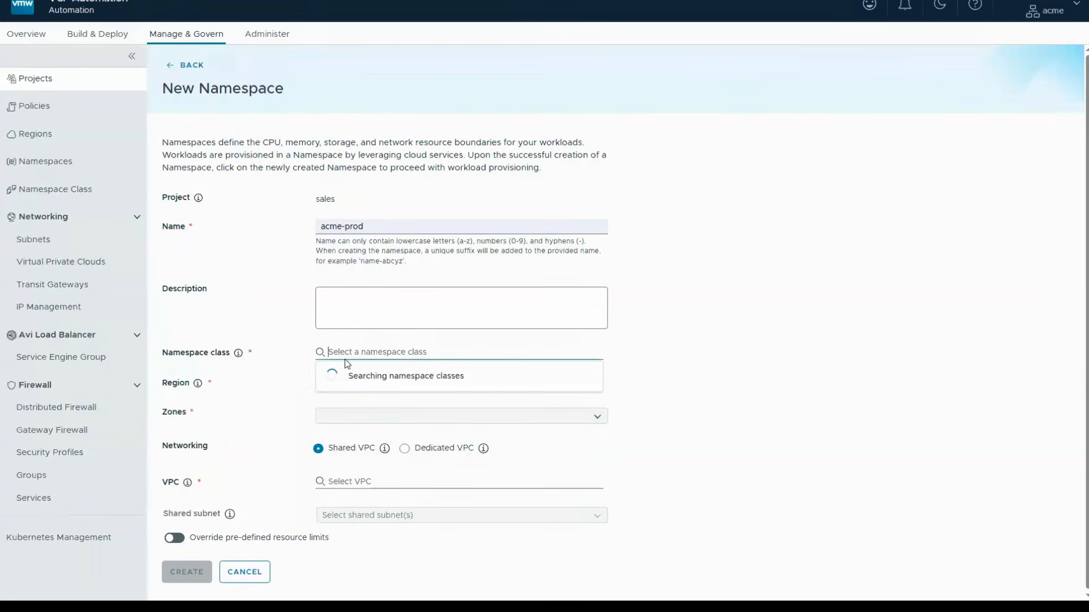
left_click(344, 379)
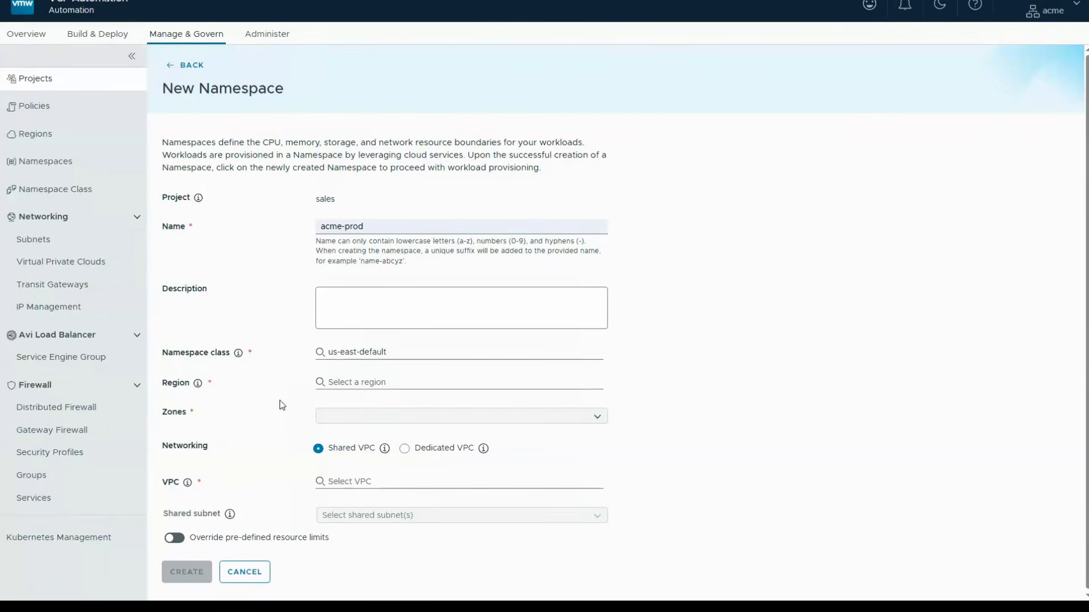
left_click(334, 384)
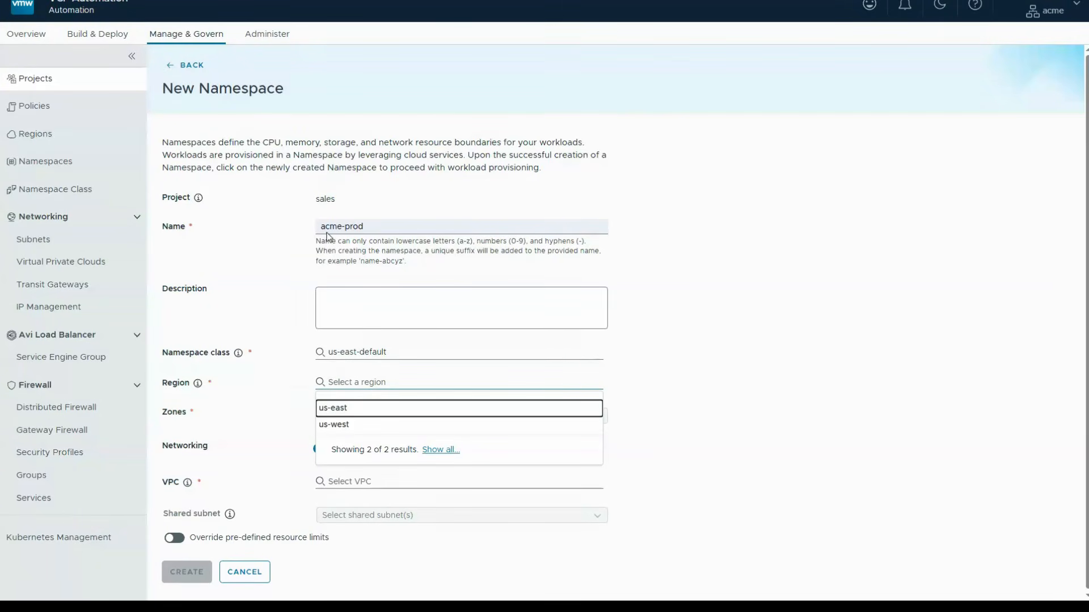
left_click(341, 410)
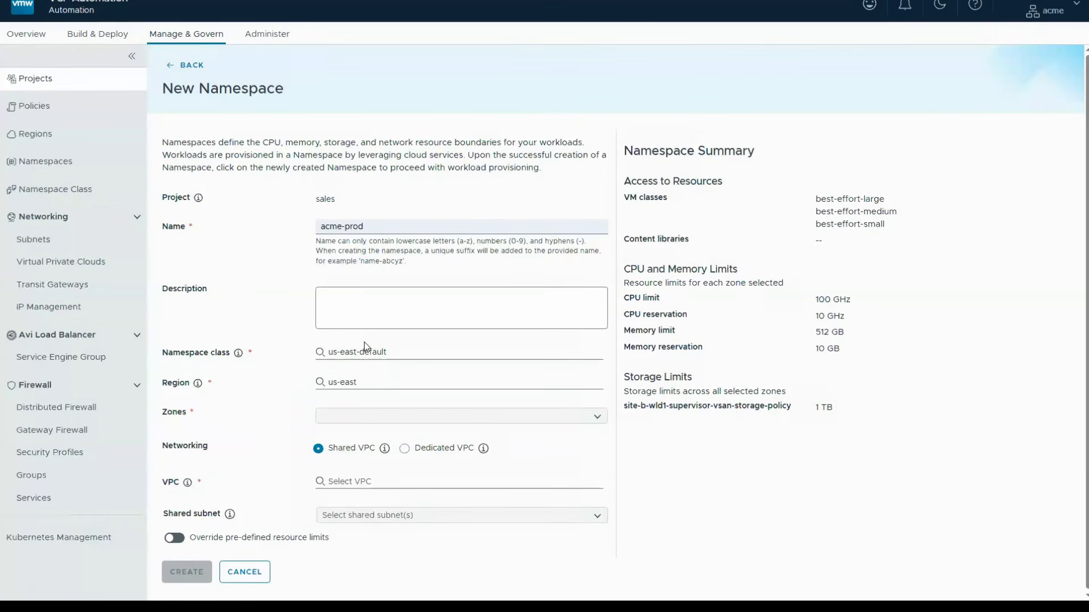
- Give acme-prod zone-1, the shared VPC default-us-east and the shared subnet default-us-east:vlan-2357, and create the namespace
left_click(348, 420)
left_click(349, 445)
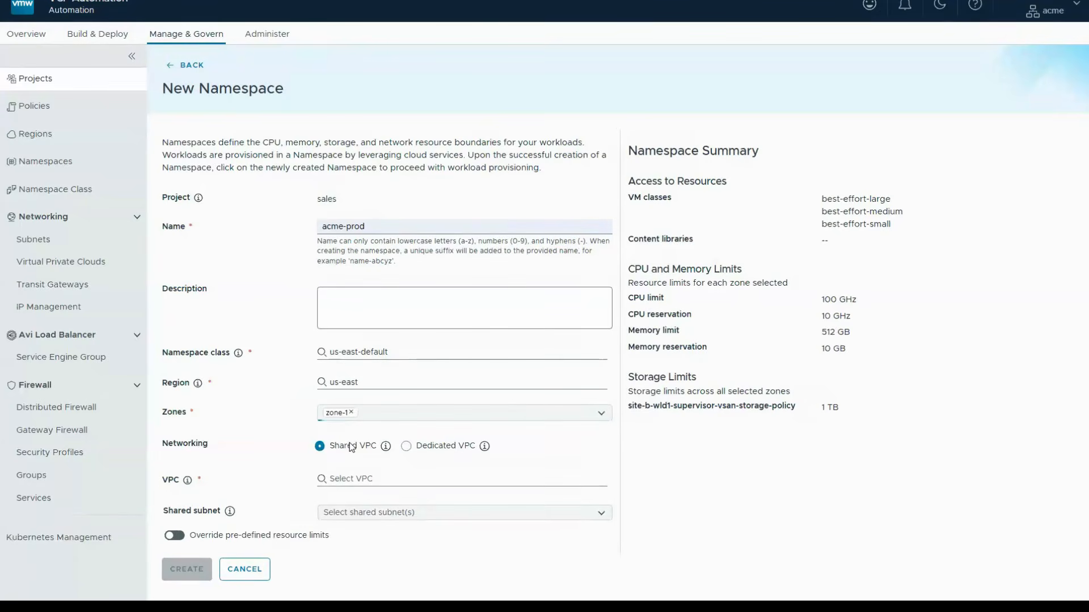
left_click(350, 478)
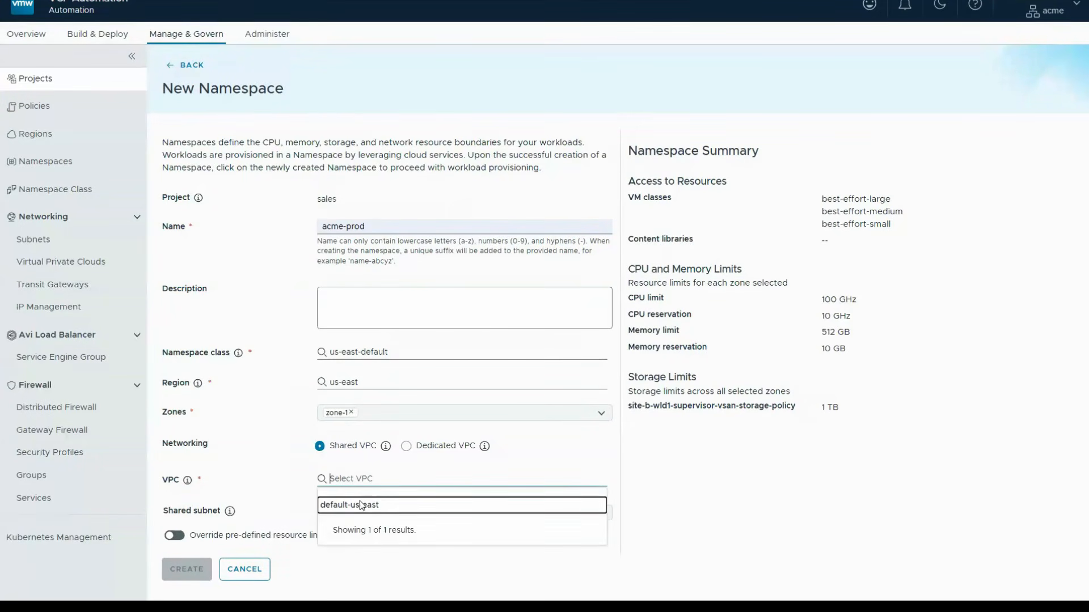
left_click(361, 506)
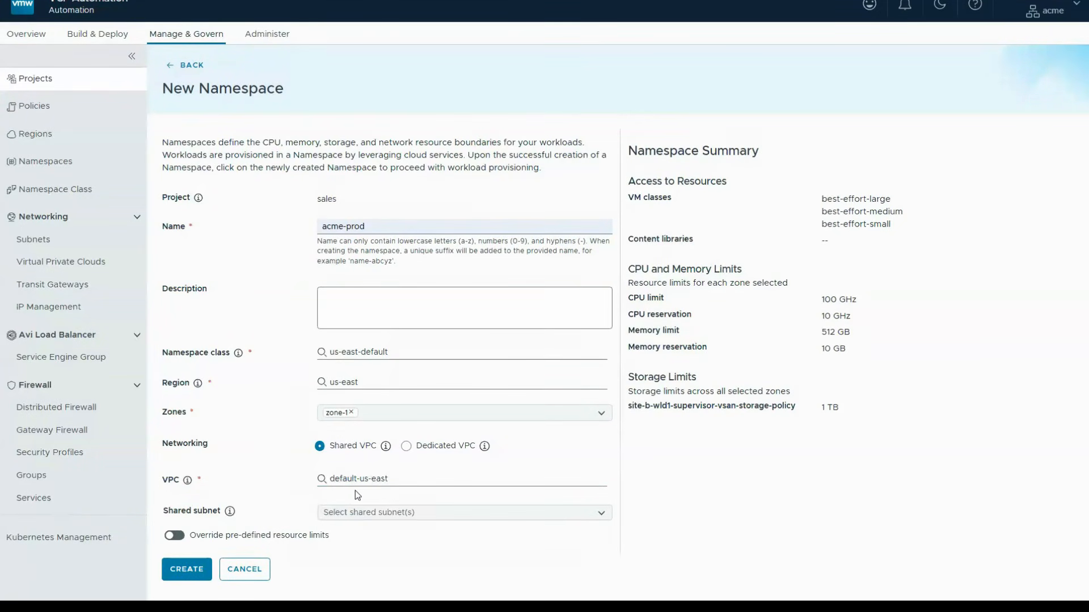
left_click(403, 514)
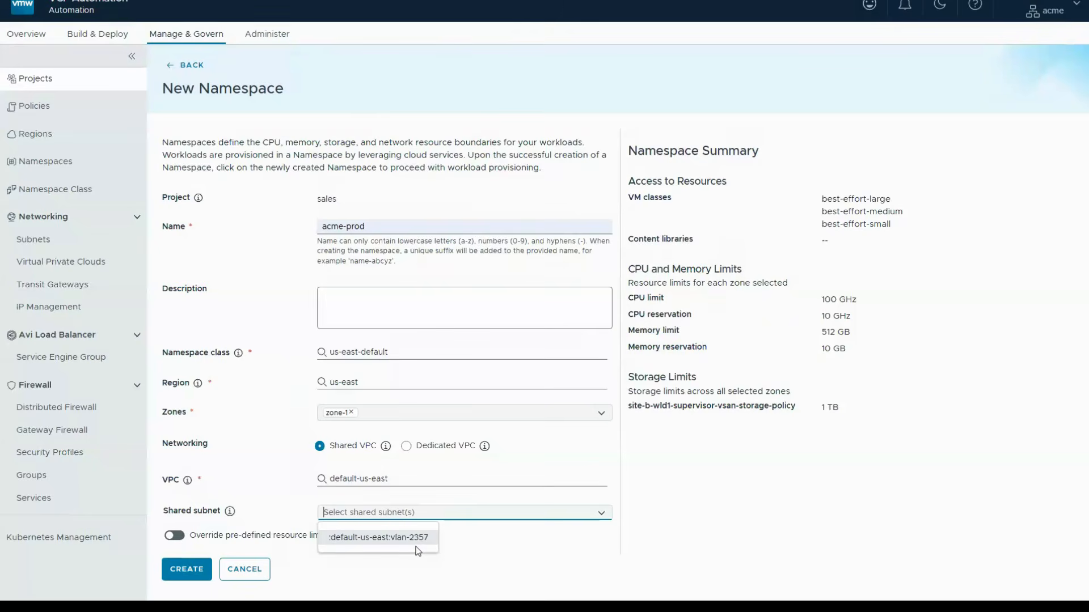
left_click(436, 542)
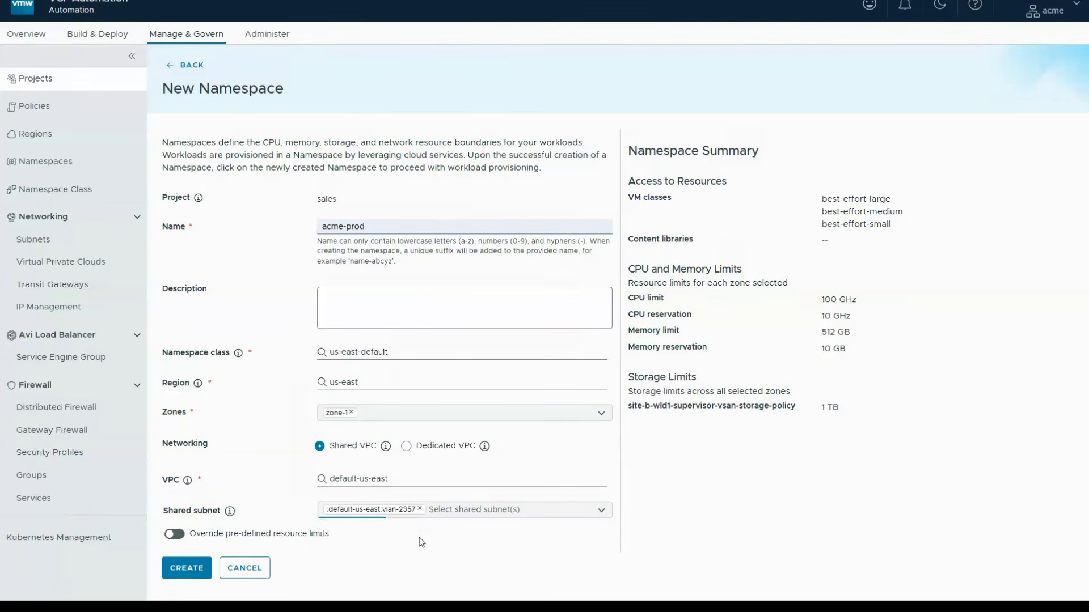
left_click(203, 575)
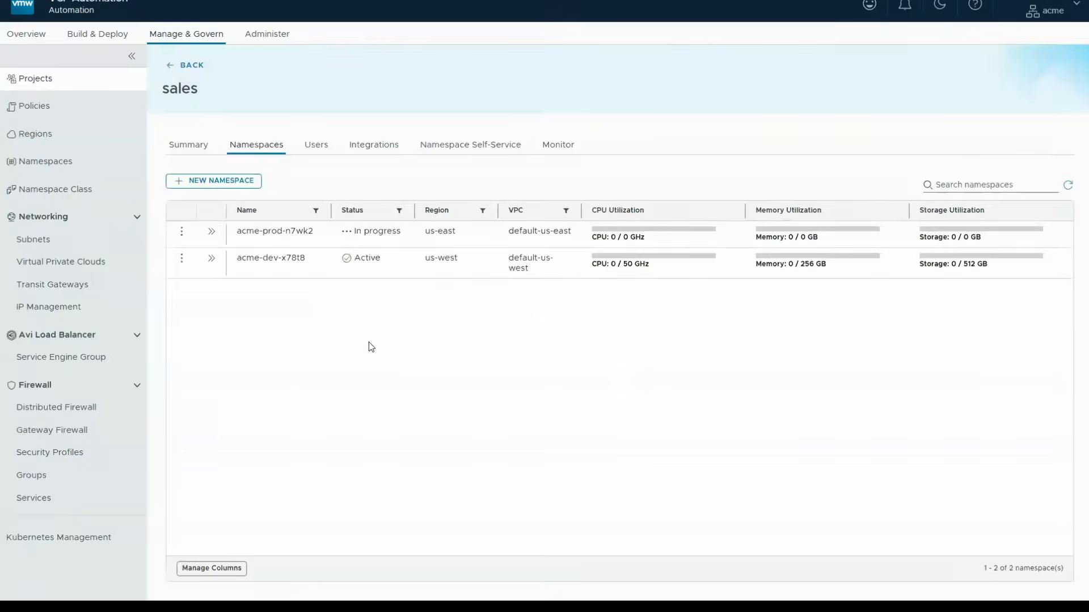
- Refresh the namespace list and review the acme-dev namespace's capacity, VM classes, storage class and infrastructure policies
left_click(1068, 185)
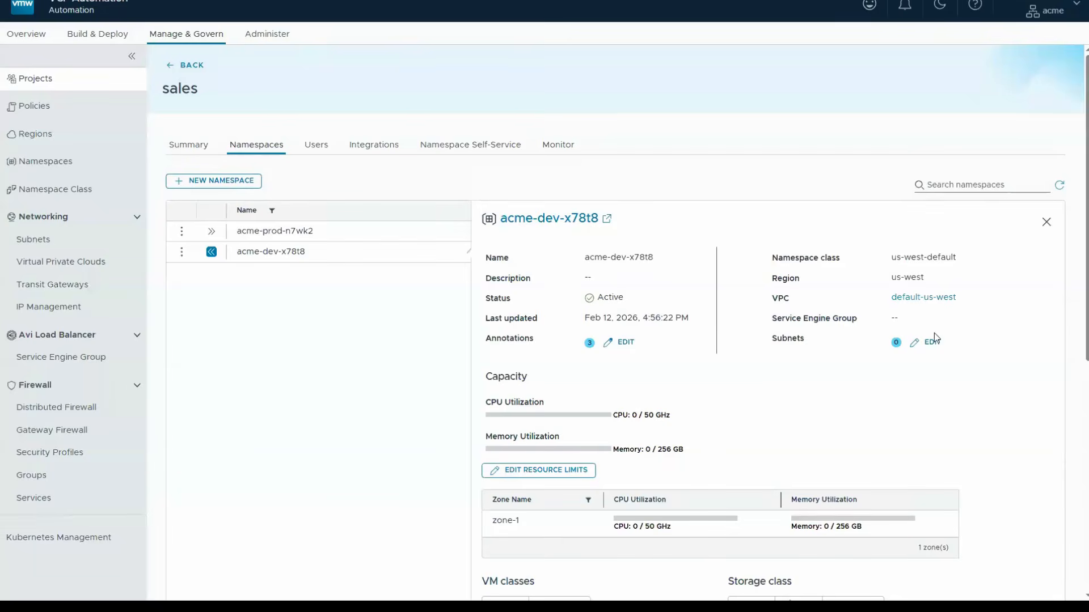
scroll(749, 400, "down", 3)
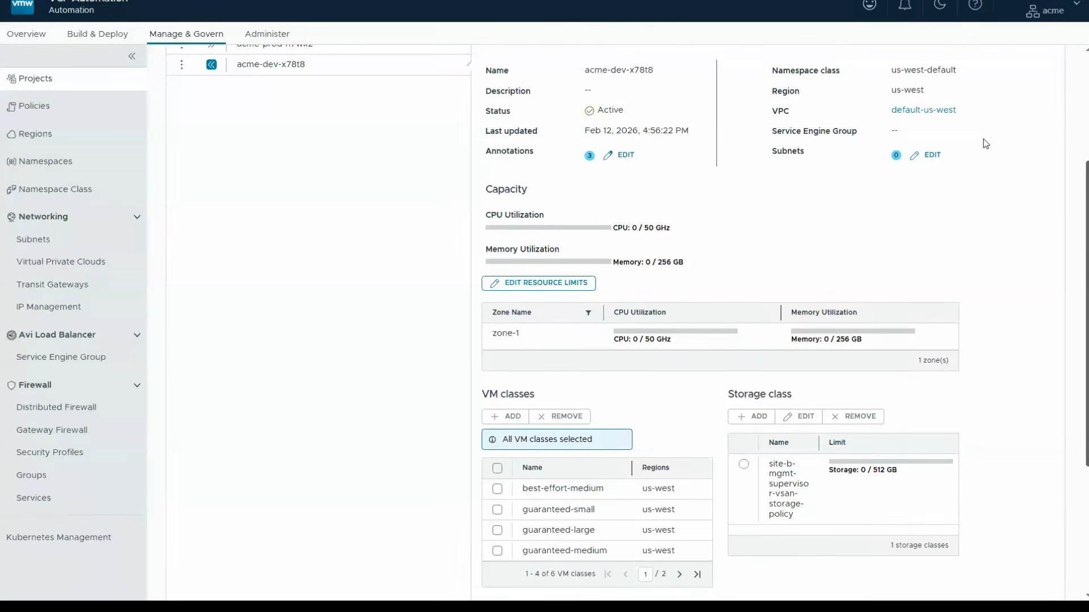
scroll(914, 246, "down", 1)
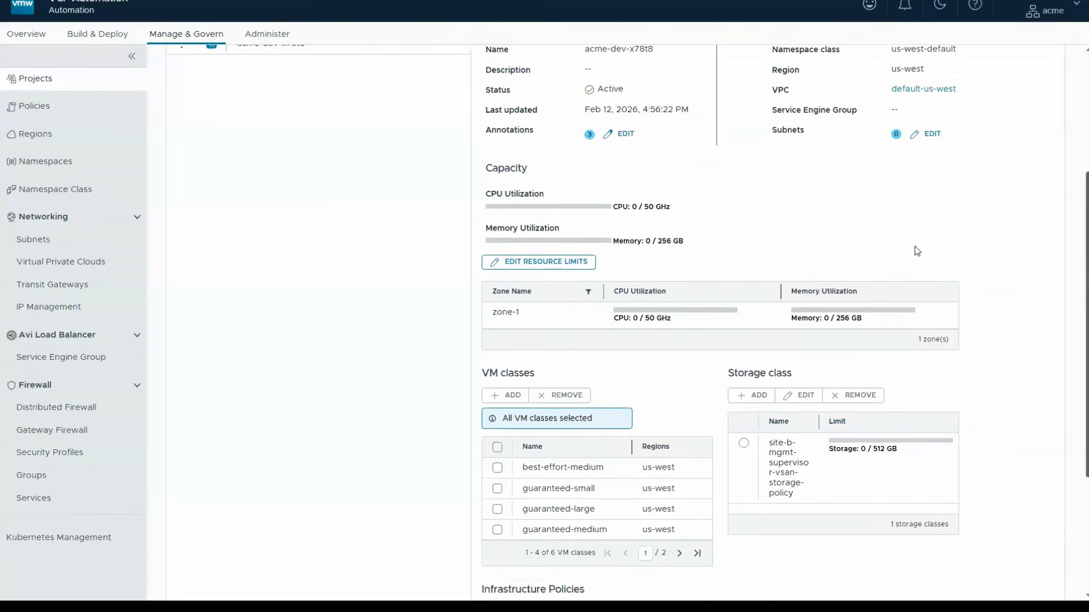
scroll(542, 571, "down", 2)
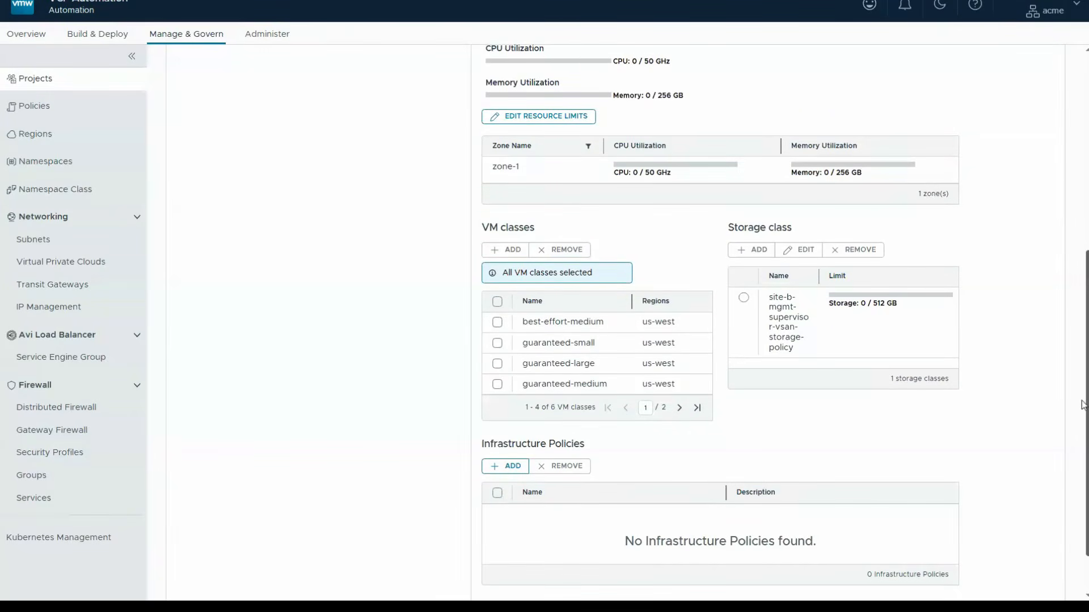
- Return to the organization overview and select the acme-dev namespace for its Services
left_click(54, 73)
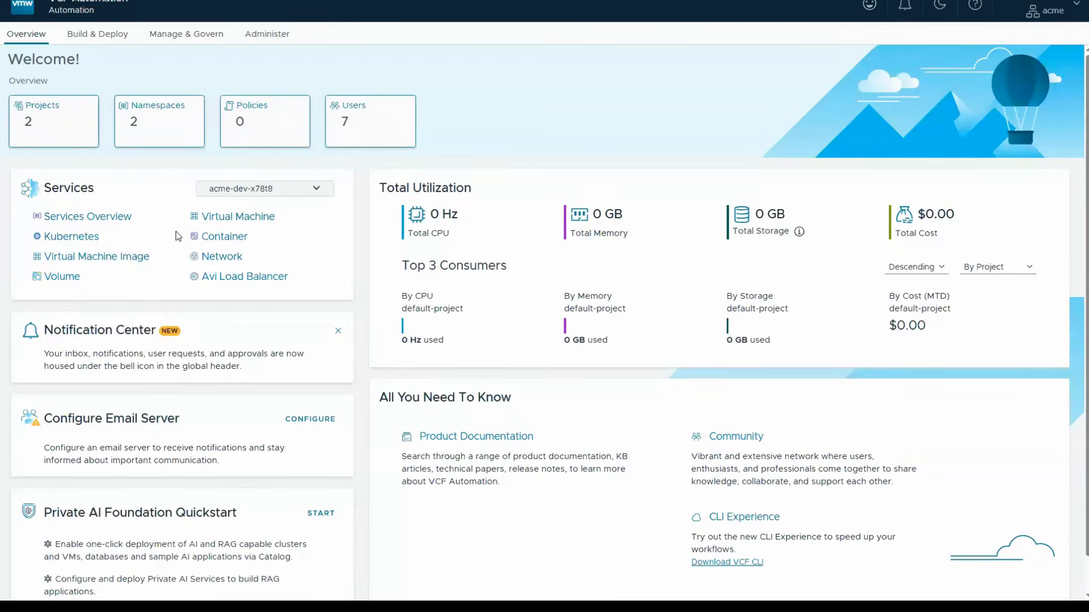
left_click(313, 193)
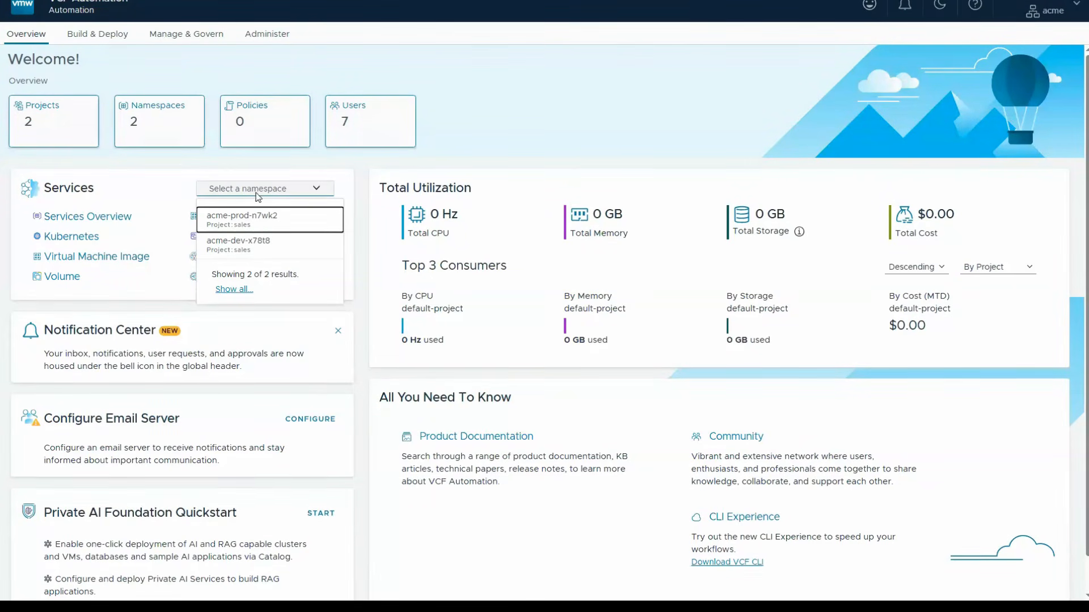
left_click(262, 242)
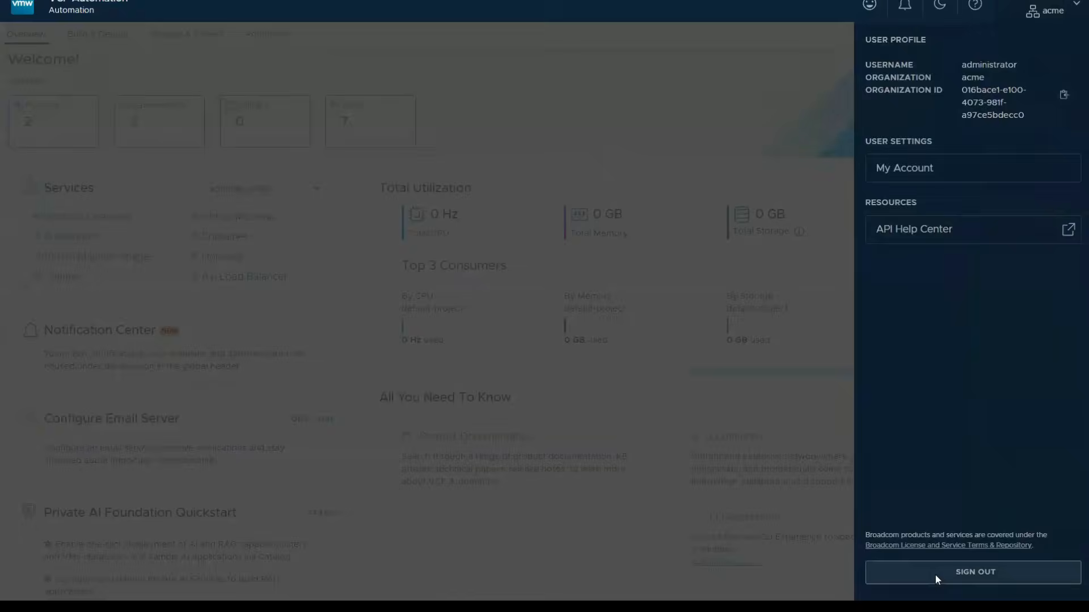
- Return to the VCF 9.1 Offline Demos list, exit full screen and switch to the Consuming the Private Cloud presentation in Google Slides
left_click(935, 575)
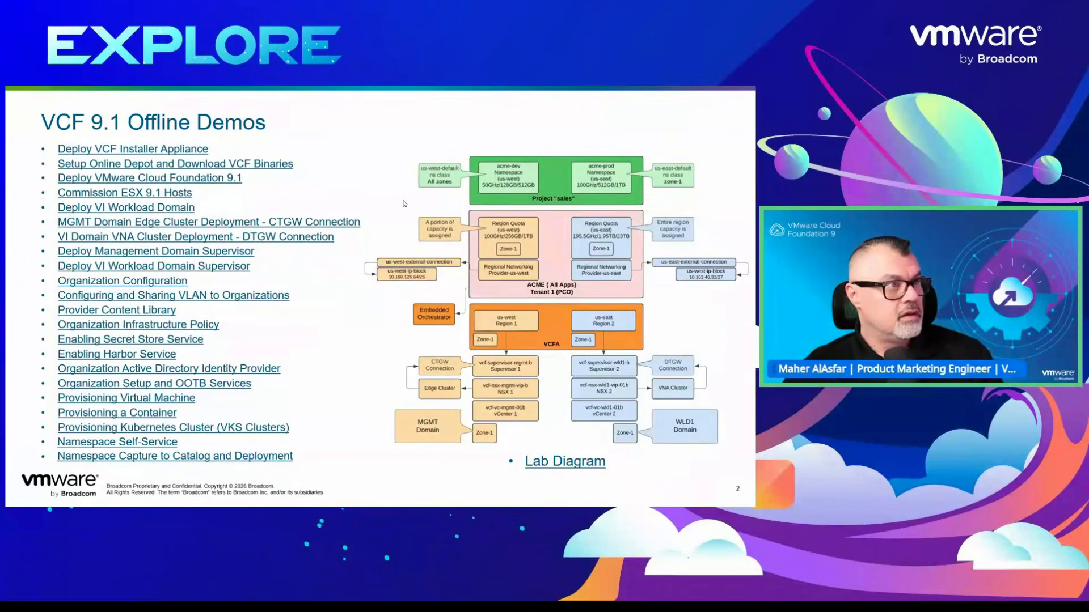
key("F11")
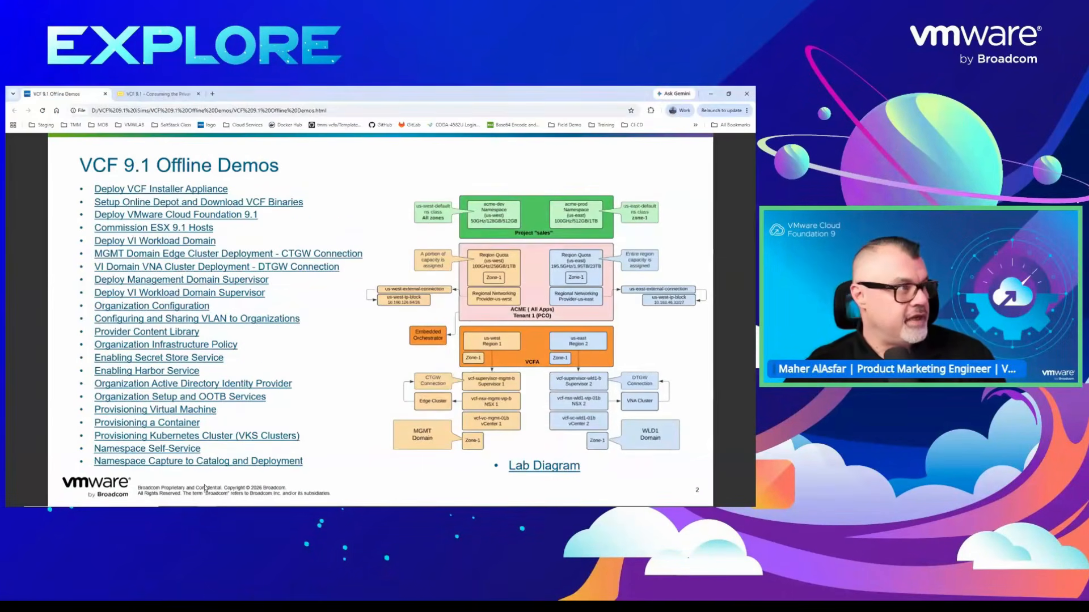
left_click(157, 94)
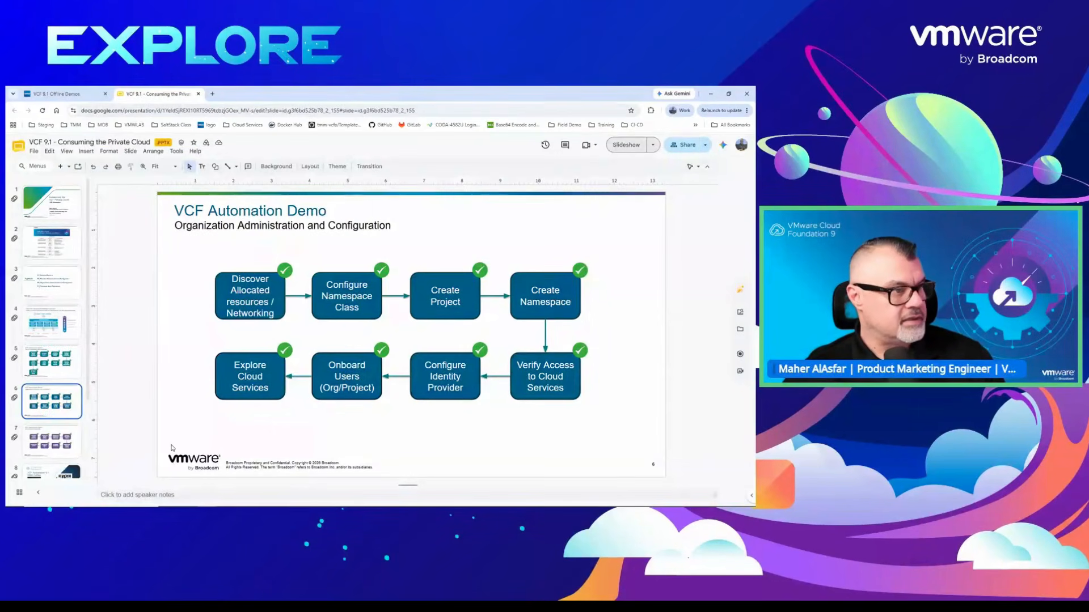
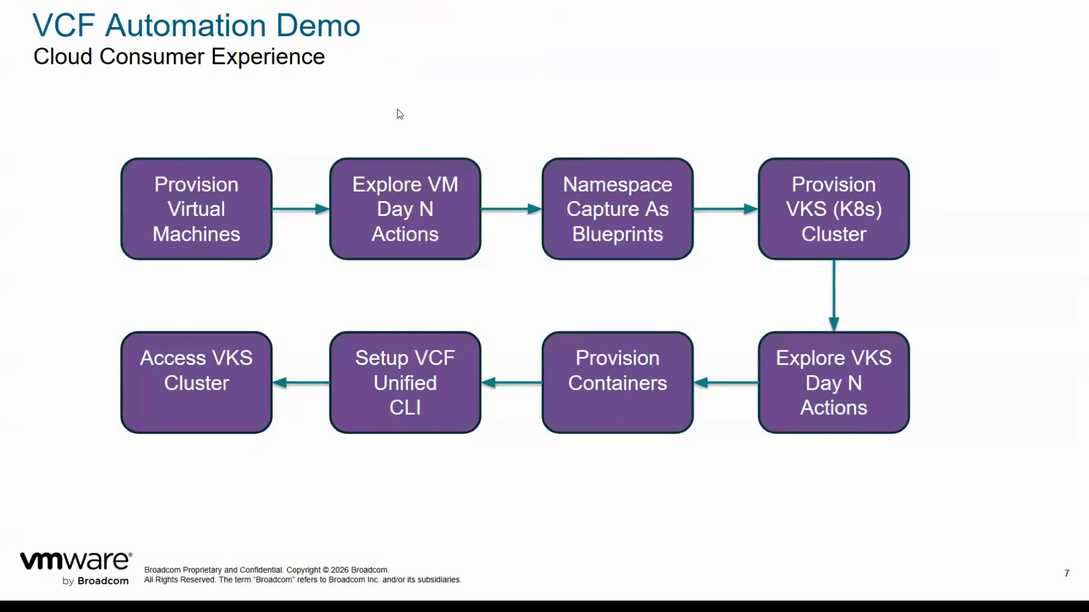
- Leave the slideshow, switch to the VCF 9.1 Offline Demos page in full screen and open the Organization Active Directory Identity Provider demo
key("Escape")
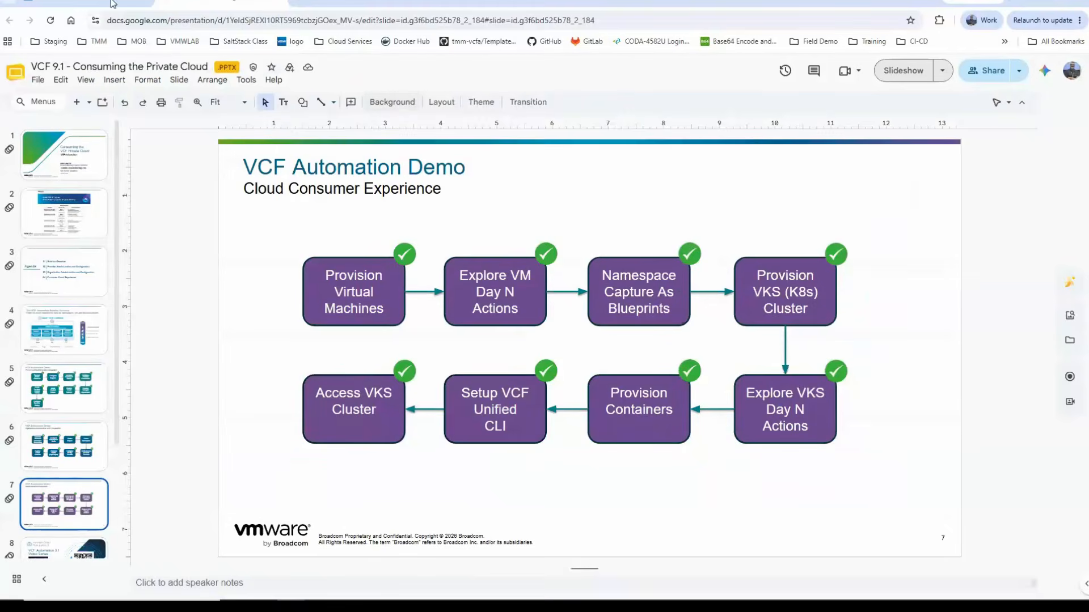
left_click(112, 3)
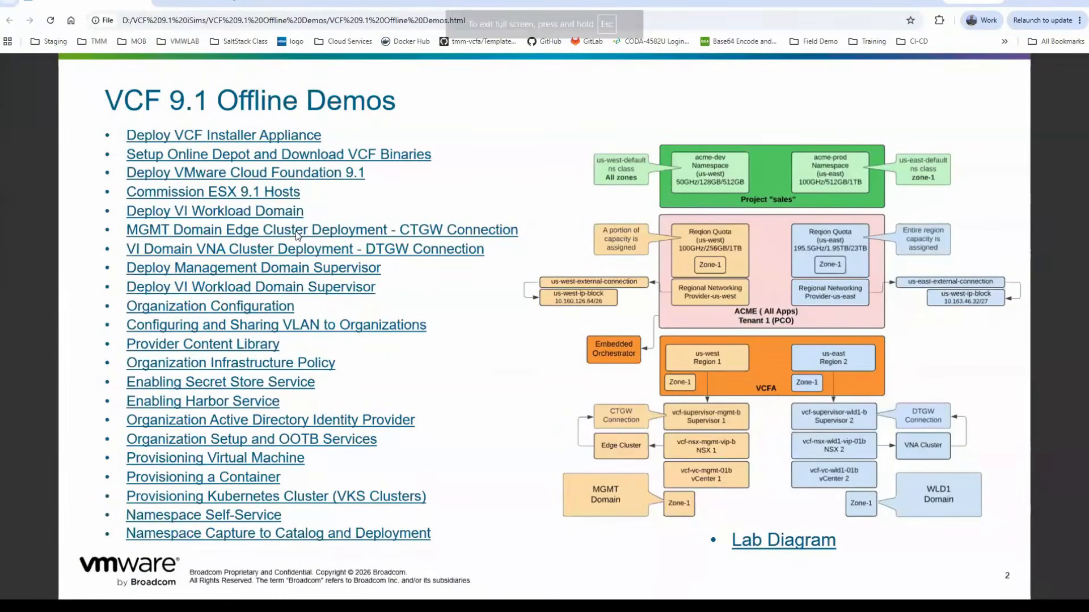
key("F11")
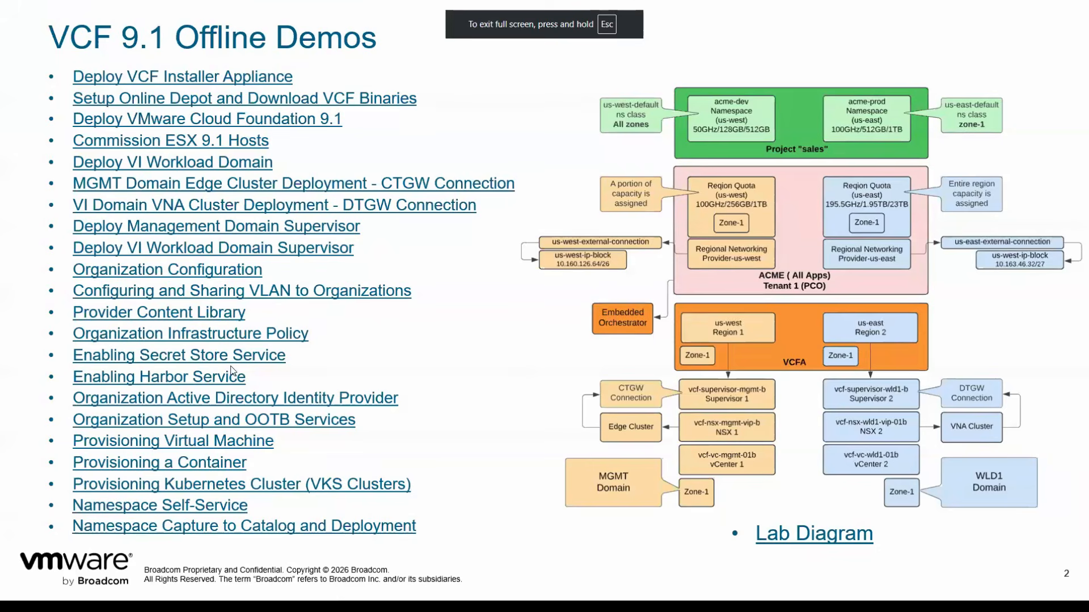
left_click(229, 399)
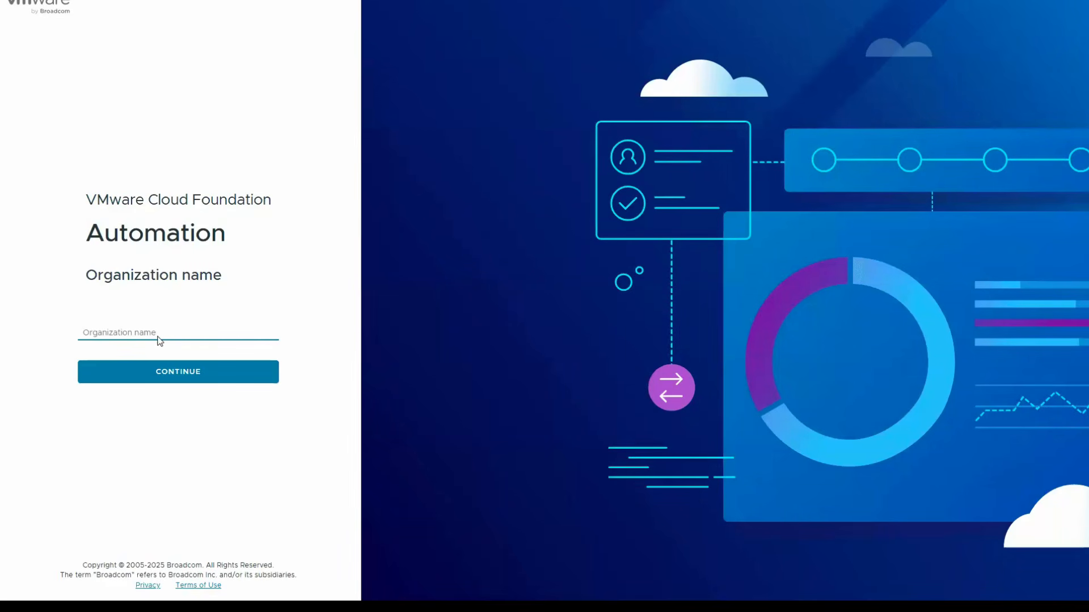
- Log in to the acme organization as admin with the account password
type("acme")
left_click(117, 369)
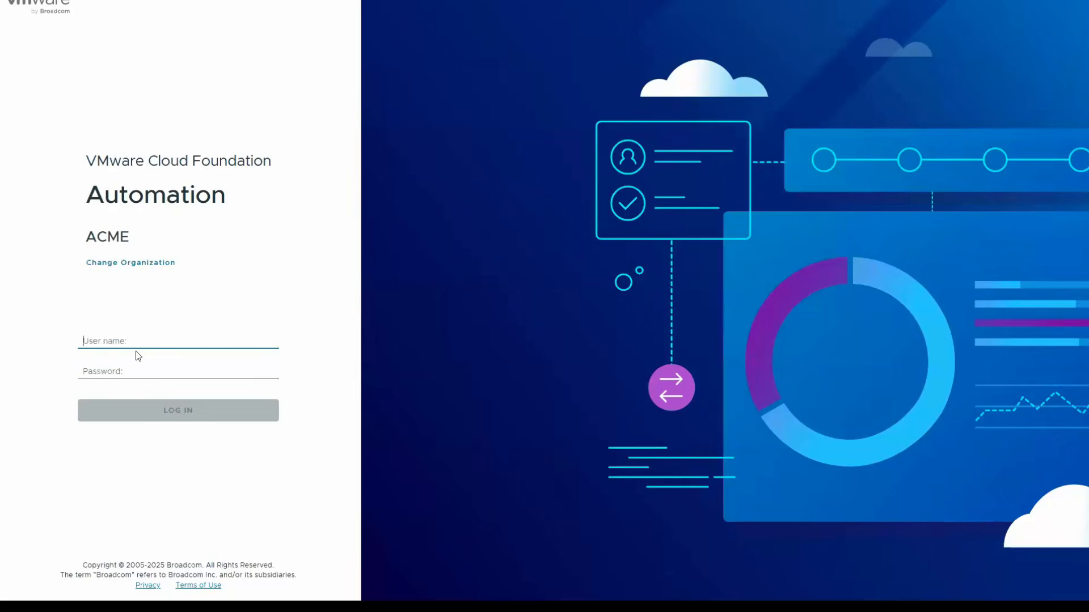
type("admin")
key("Tab")
type("••••••••••••••••")
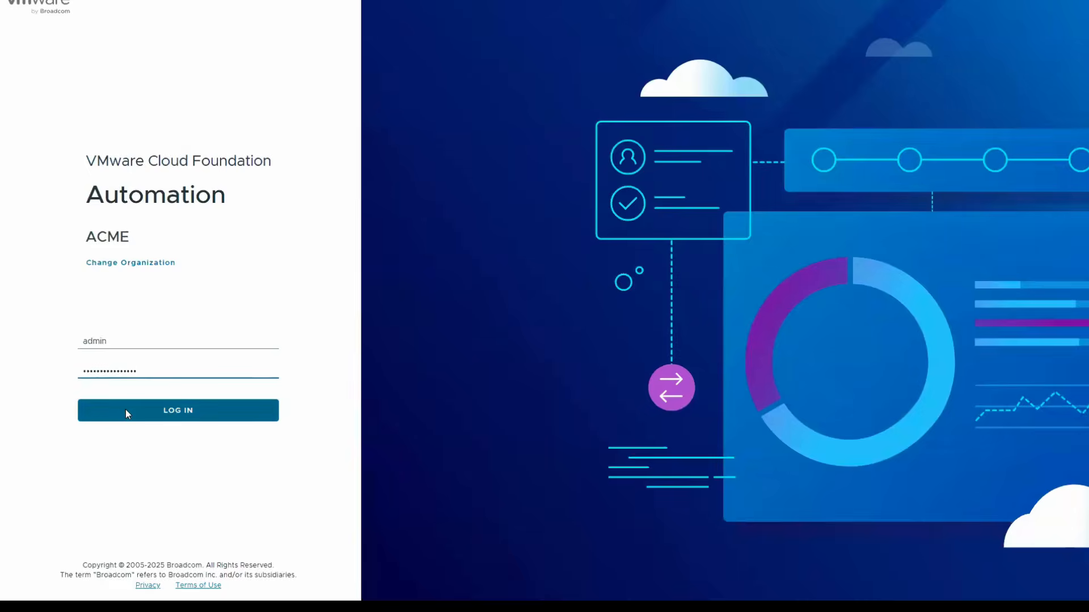
left_click(125, 410)
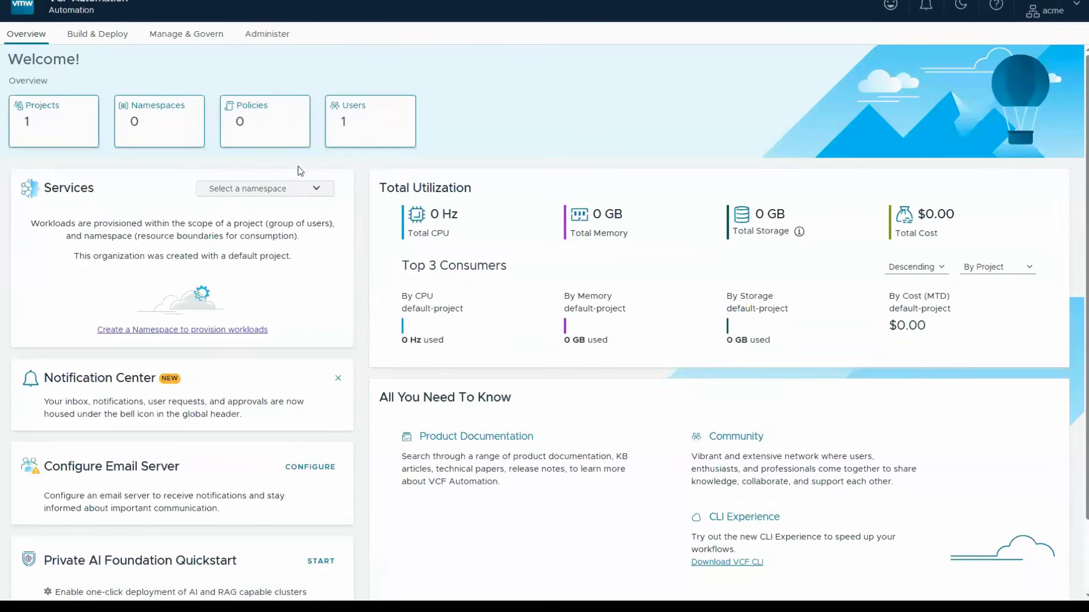
- Open the organization's LDAP identity provider settings and save Custom LDAP service as the source of users
left_click(269, 39)
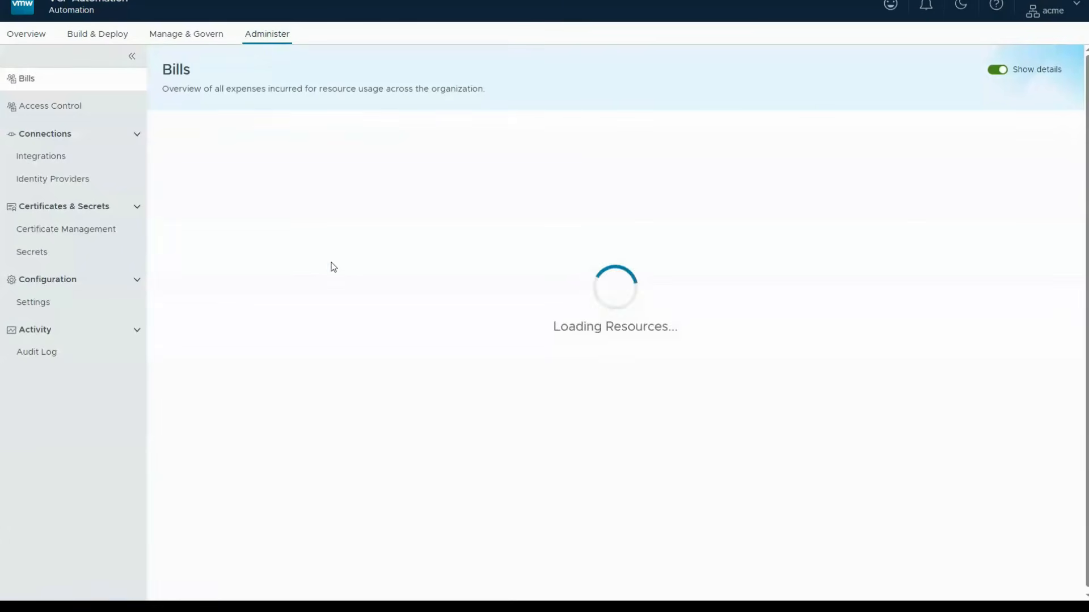
left_click(48, 180)
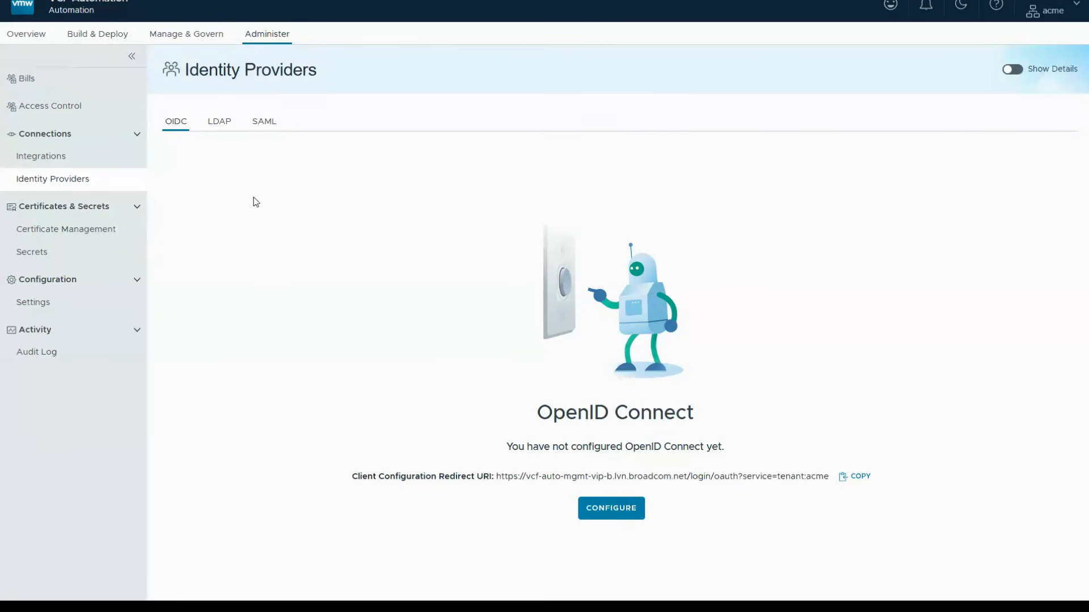
left_click(222, 125)
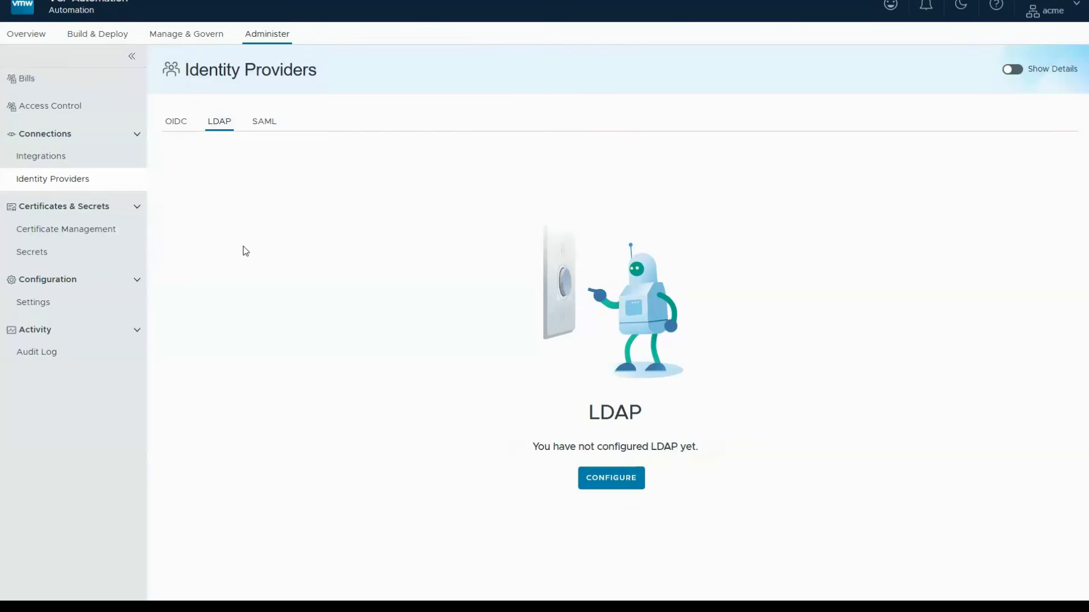
left_click(600, 482)
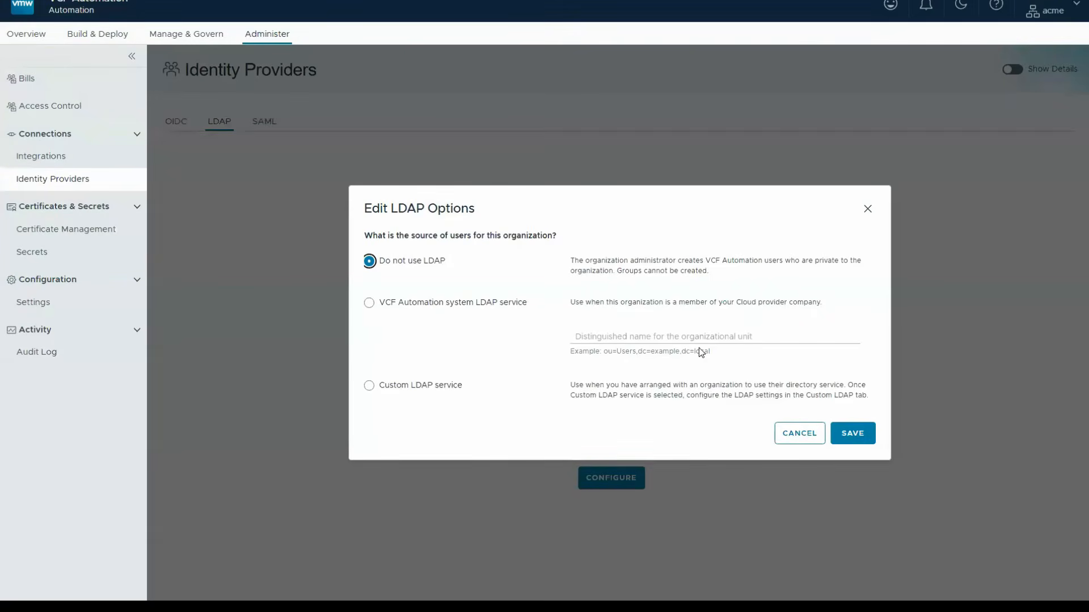
left_click(387, 389)
left_click(870, 441)
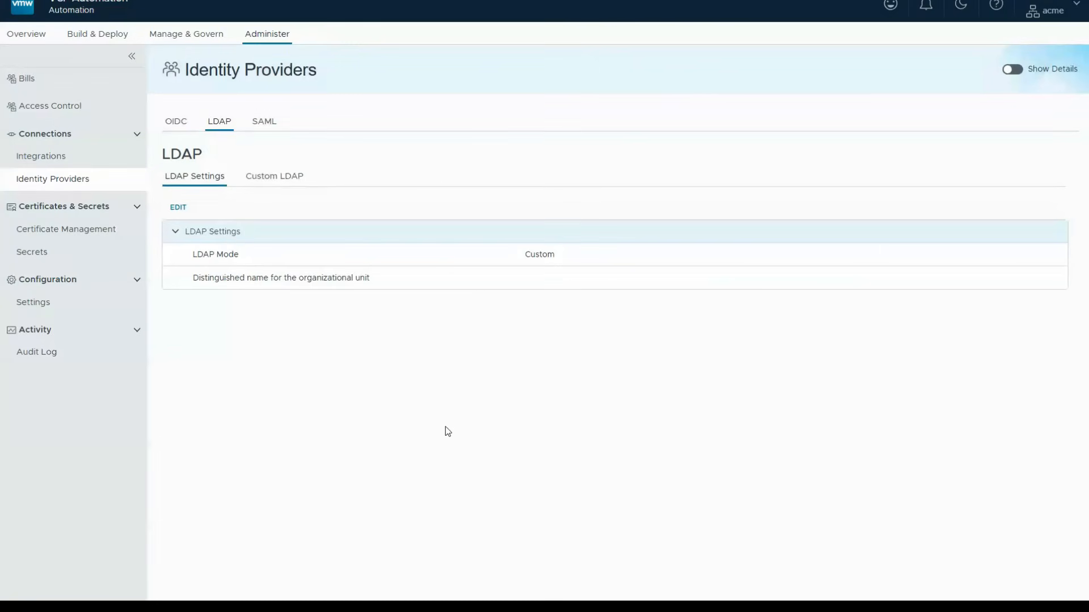
- Save the custom LDAP connection with server vcf-ad-mgmt-01a.lvn.broadcom.net, port 389, base DN DC=vcf-tmm-lab,DC=local, Active Directory connector, and the administrator account's user name and password
left_click(262, 182)
left_click(248, 207)
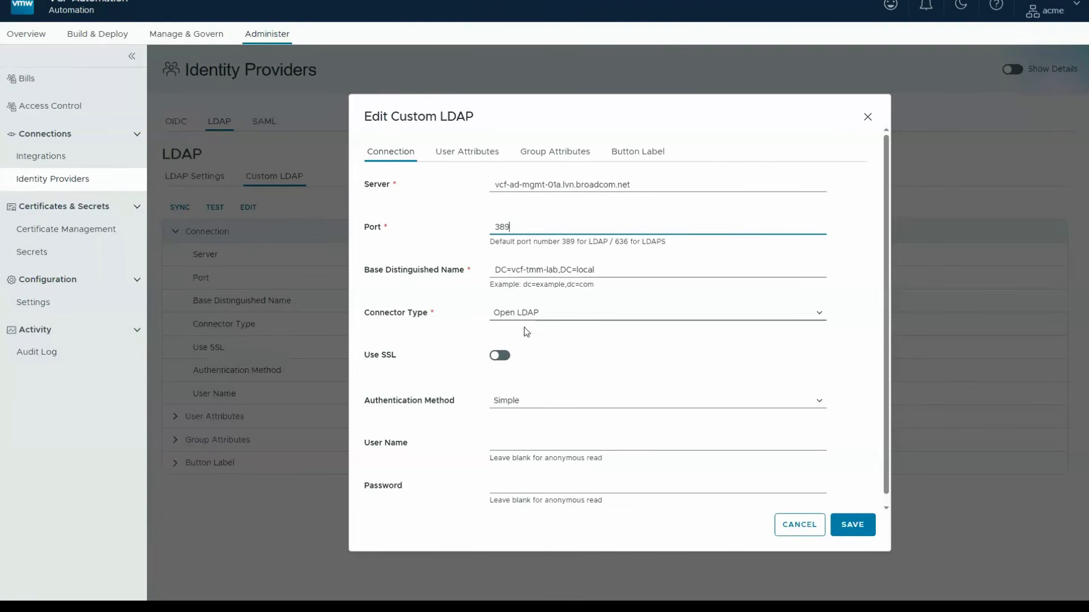
left_click(526, 315)
left_click(520, 329)
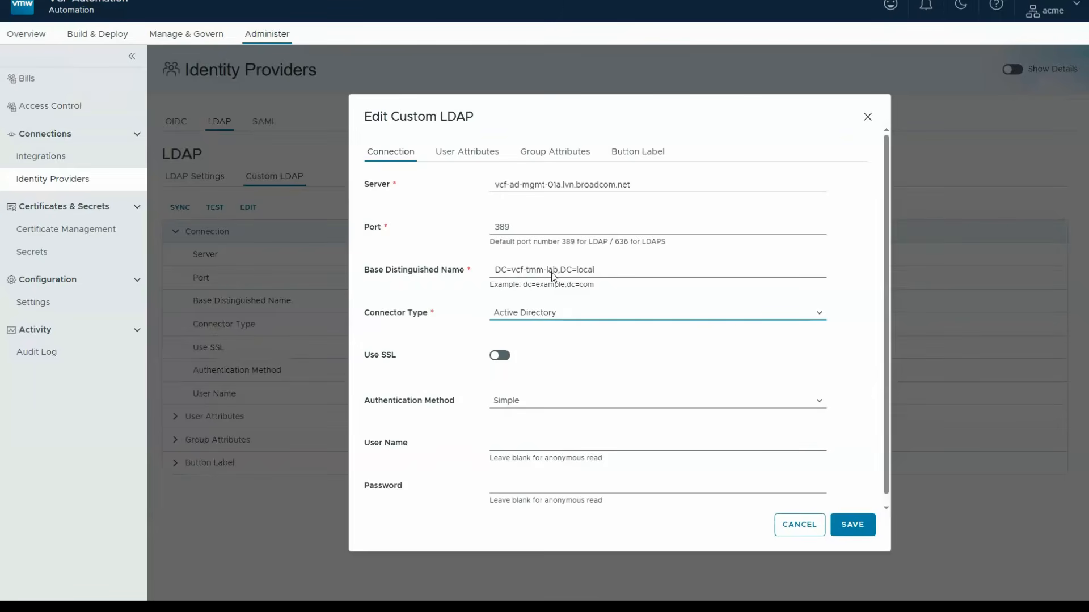
left_click(545, 444)
left_click(543, 490)
key("ctrl+v")
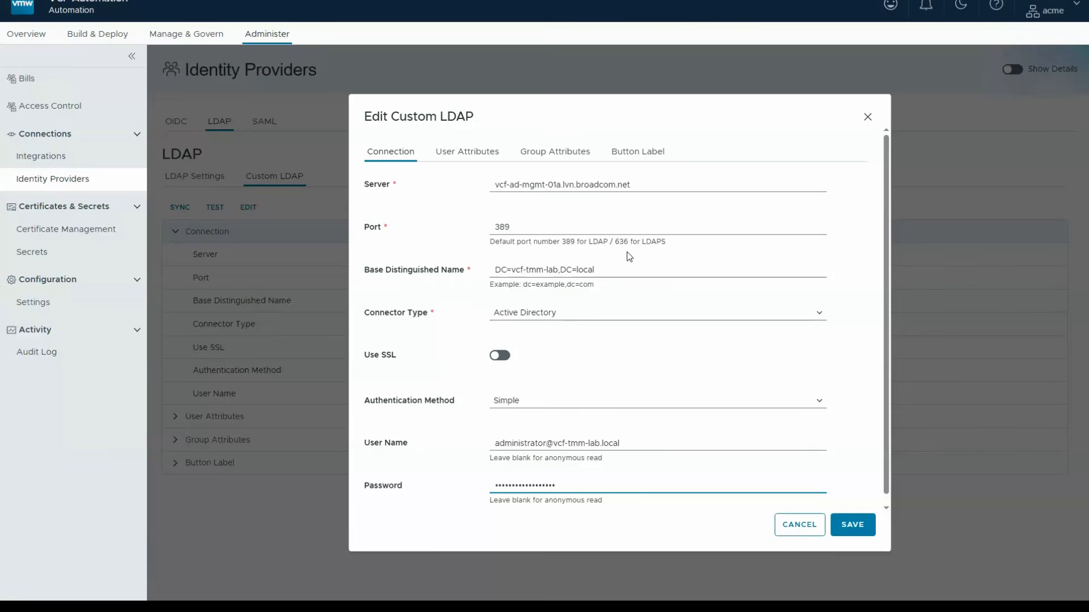
left_click(854, 526)
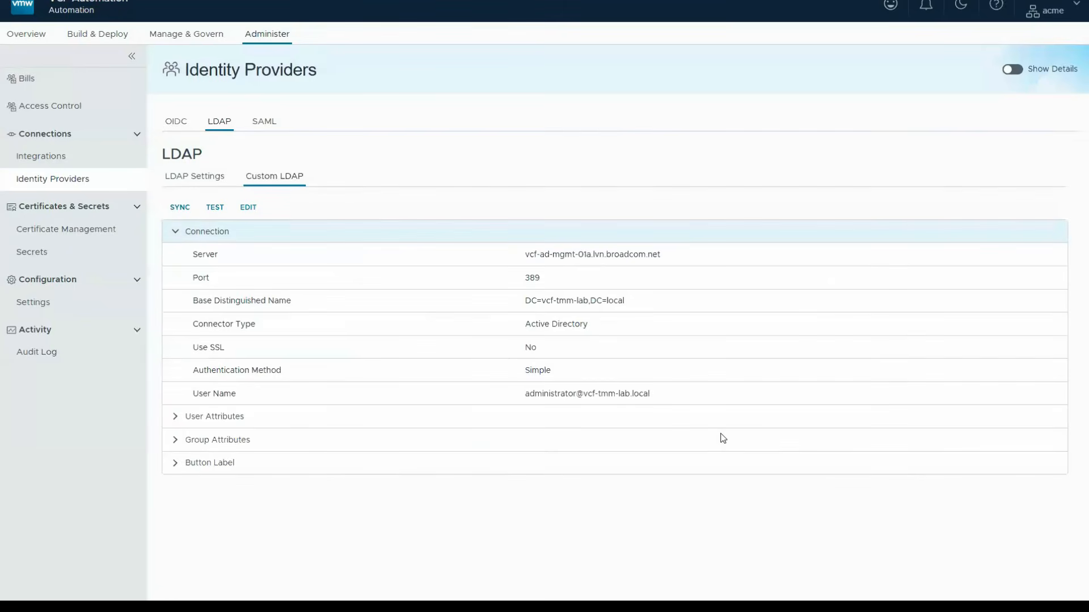
- Test the custom LDAP connection with the server password, look up the administrator user and close the test
left_click(219, 209)
left_click(486, 325)
key("ctrl+v")
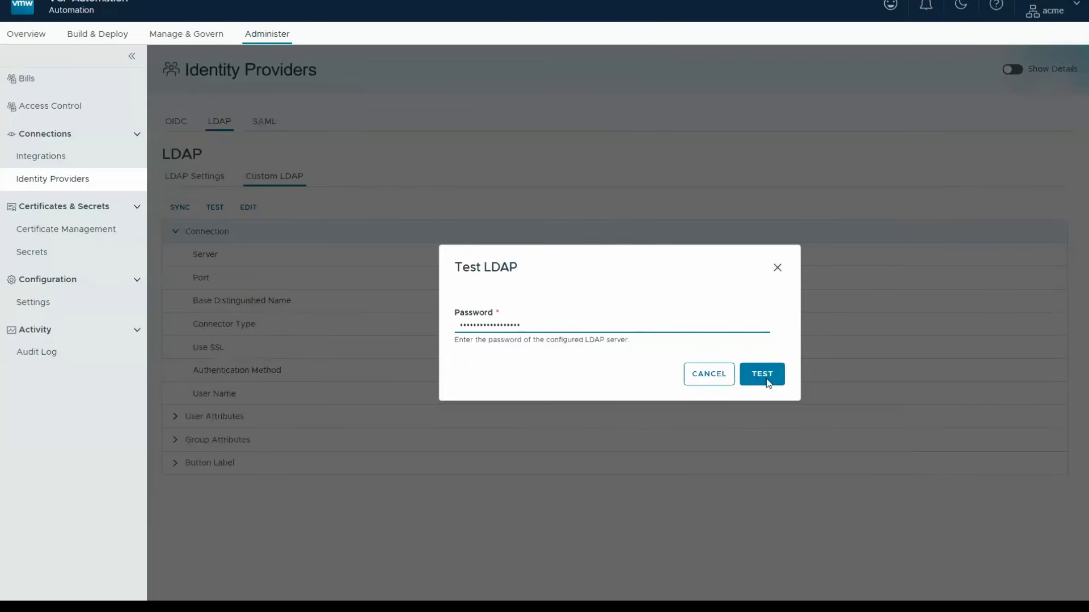
key("Return")
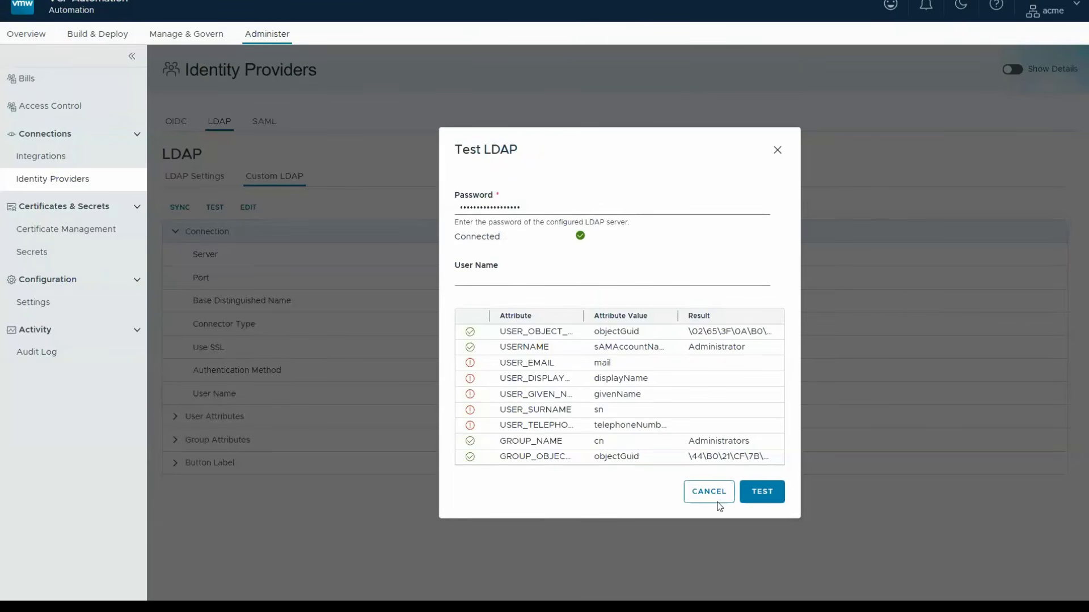
left_click(488, 282)
type("administrator")
left_click(762, 491)
left_click(778, 150)
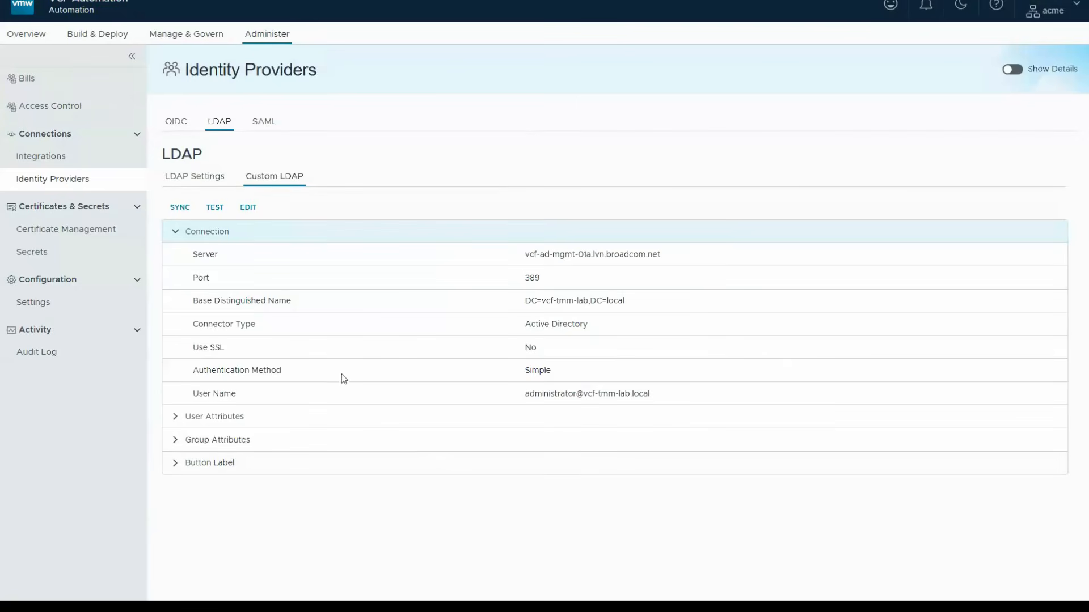
- Search the LDAP groups for lab and import lab-admins into access control with the Organization Administrator role
left_click(60, 108)
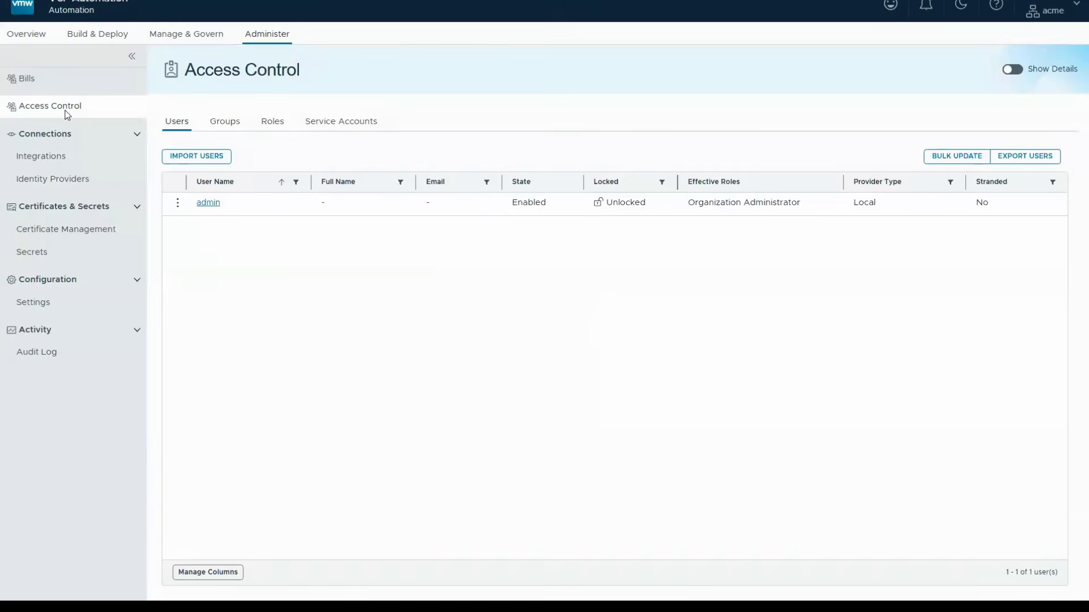
left_click(233, 123)
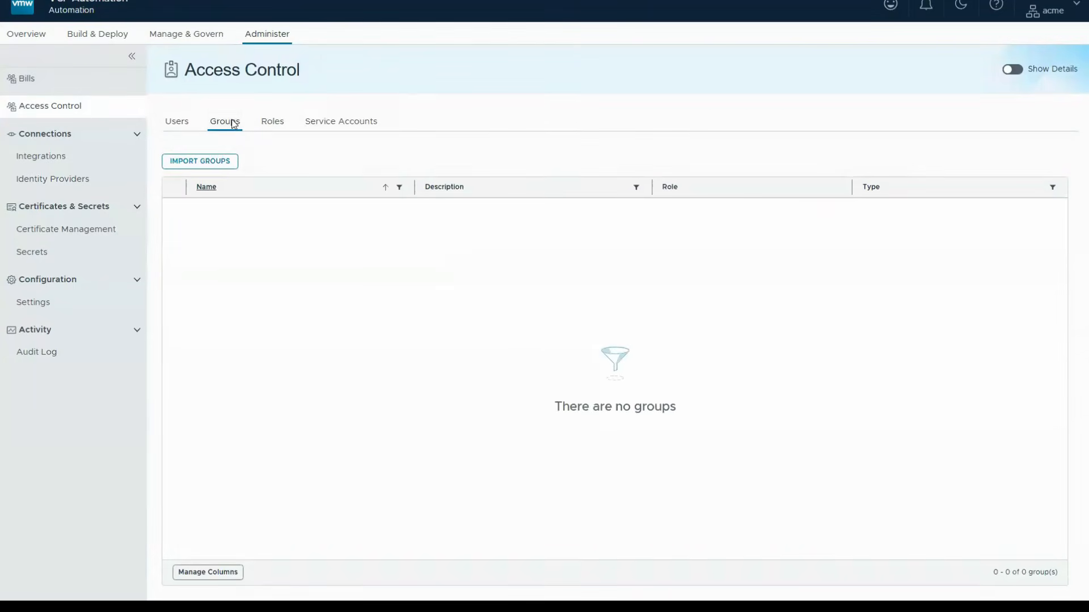
left_click(198, 162)
type("lab")
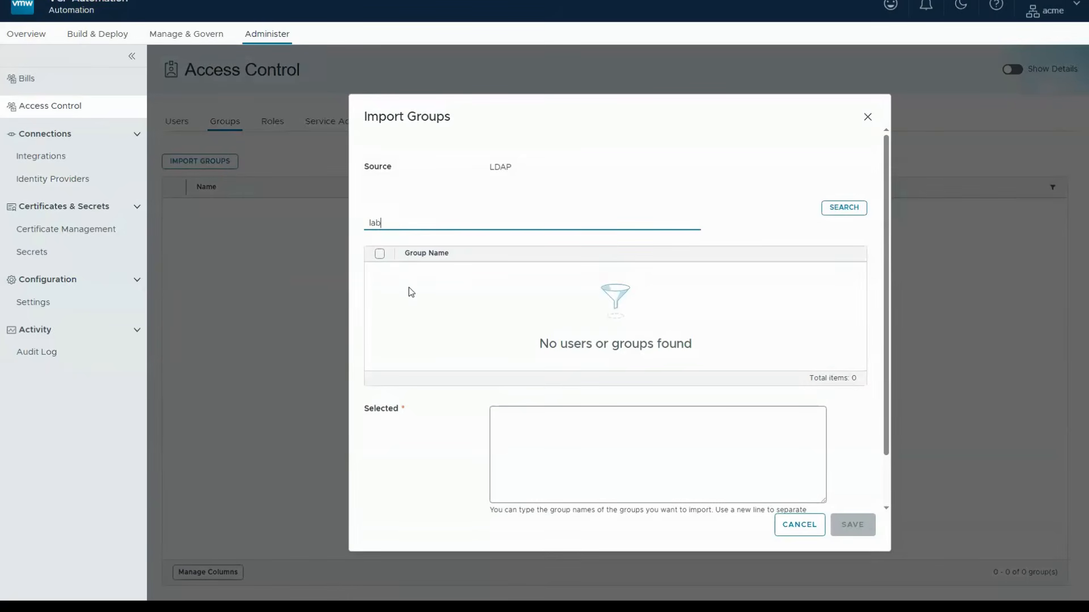
left_click(859, 211)
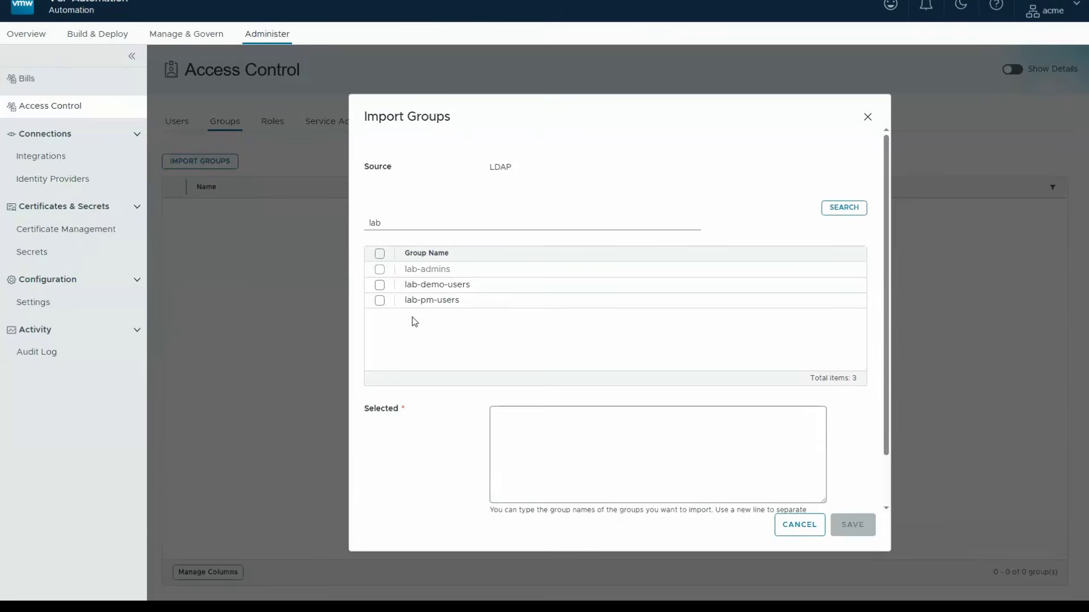
left_click(380, 270)
scroll(387, 275, "down", 1)
scroll(387, 275, "down", 1)
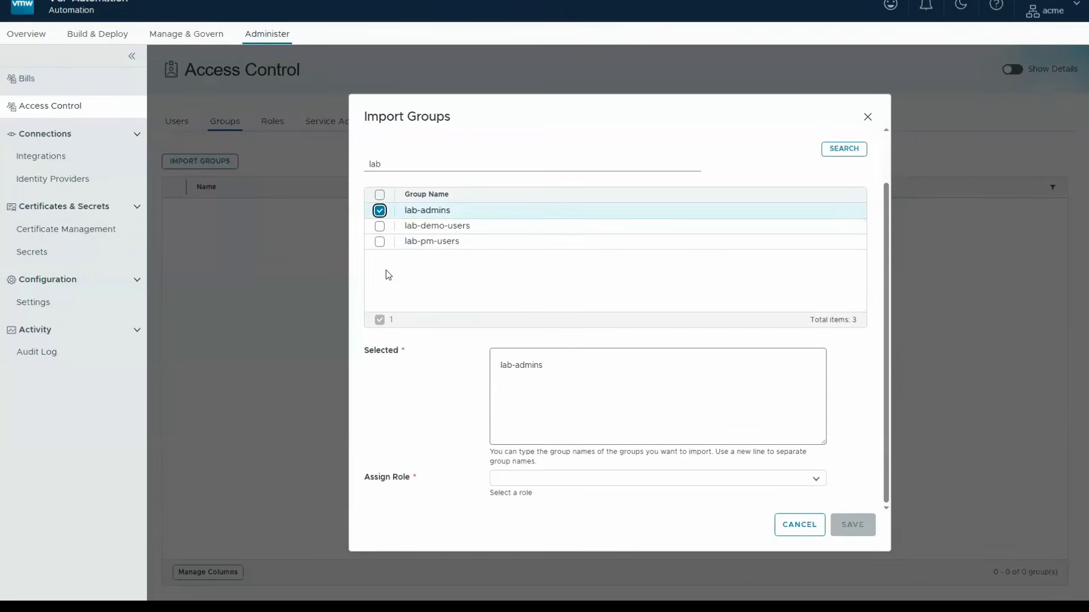
left_click(760, 480)
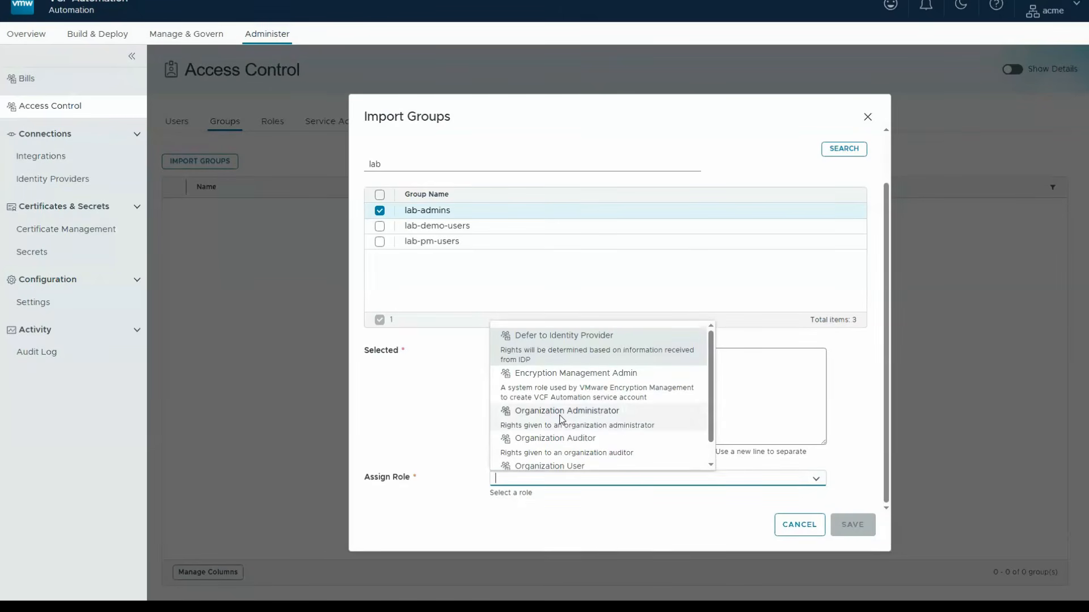
left_click(561, 420)
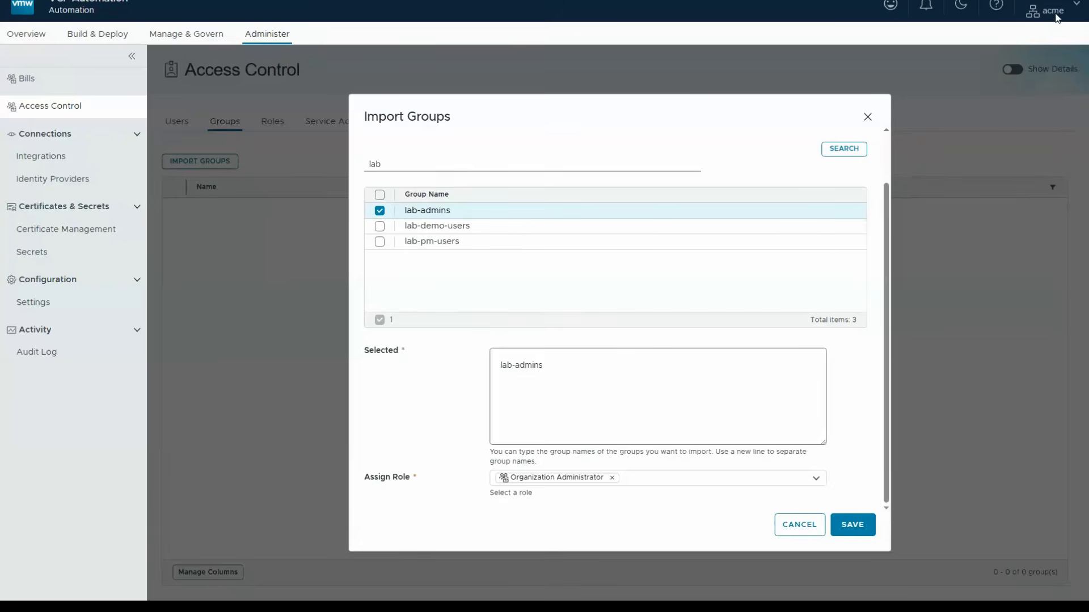
left_click(851, 531)
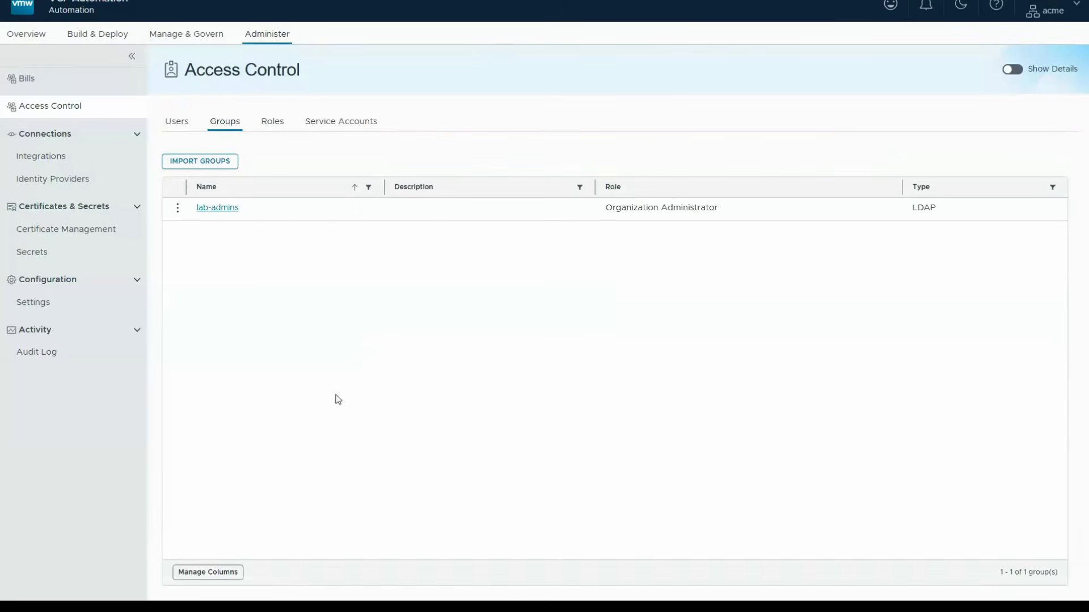
- Import the lab-demo-users LDAP group with the Organization User role
left_click(200, 163)
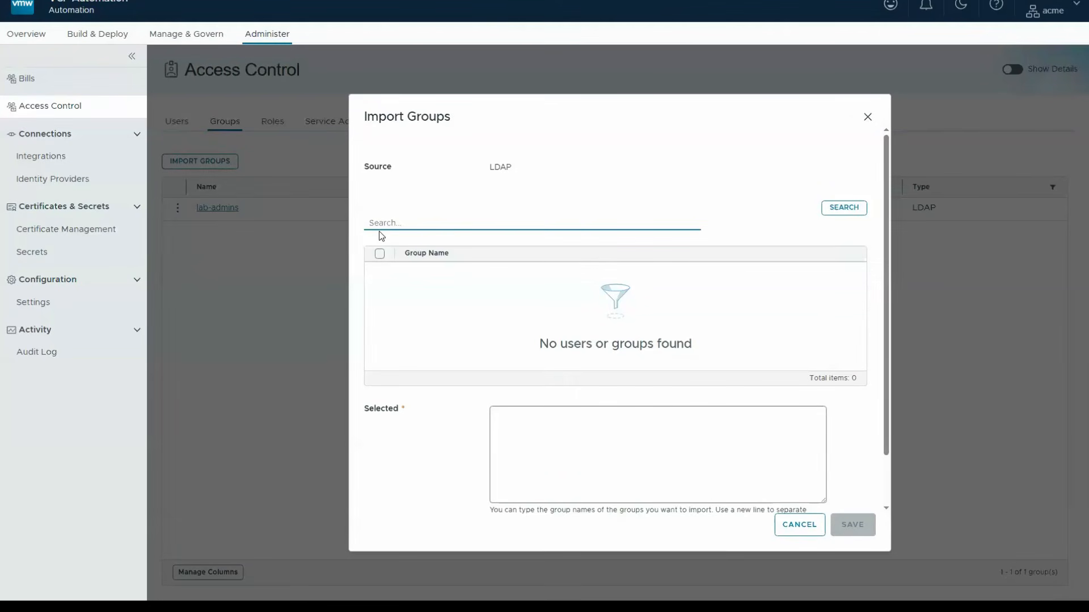
type("lab")
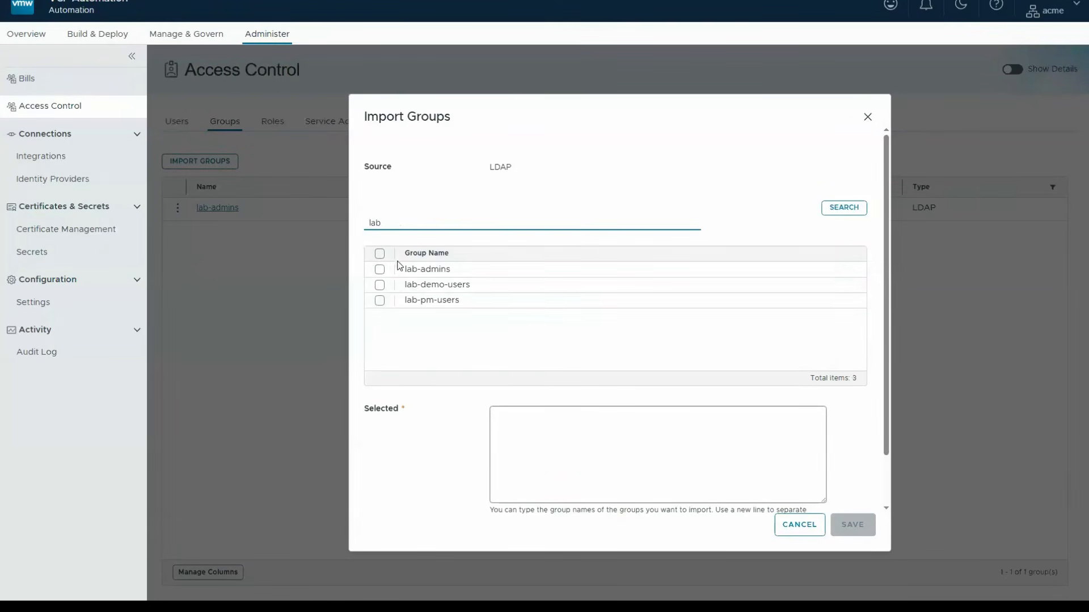
left_click(379, 285)
scroll(452, 334, "down", 1)
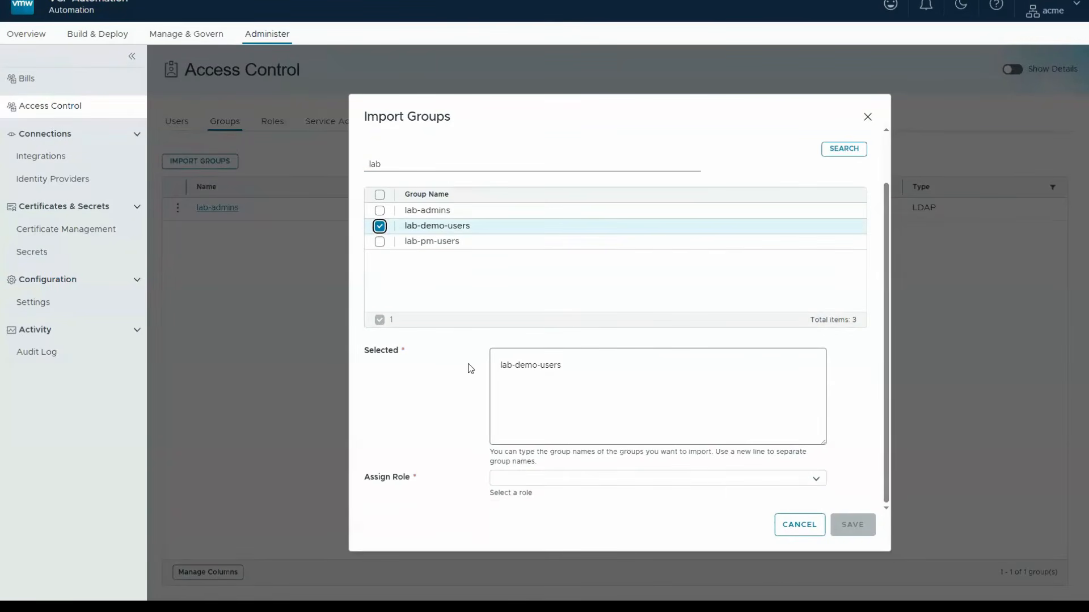
left_click(773, 479)
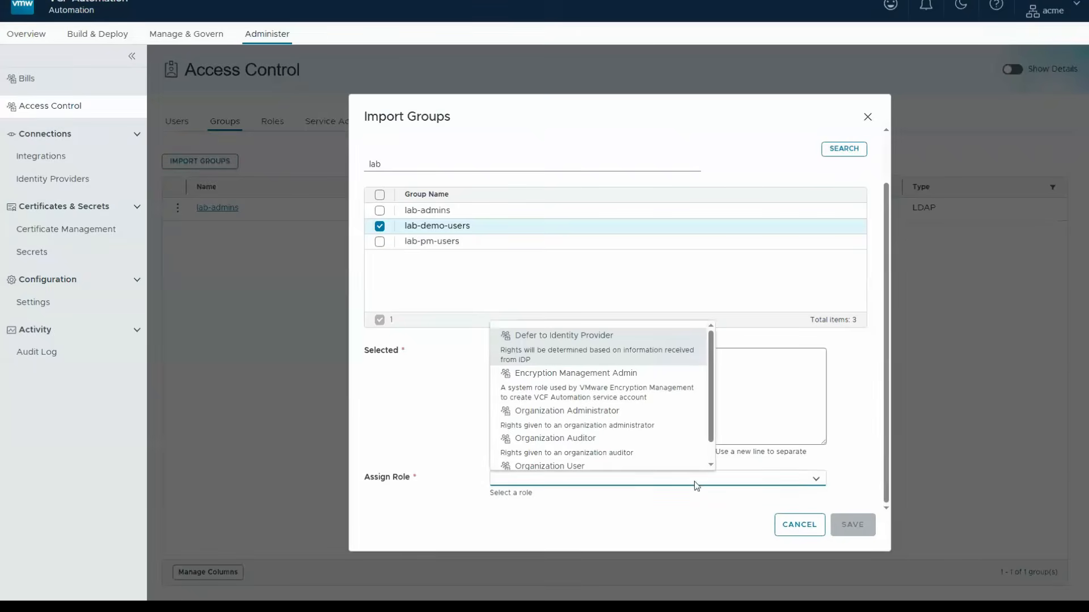
left_click(553, 466)
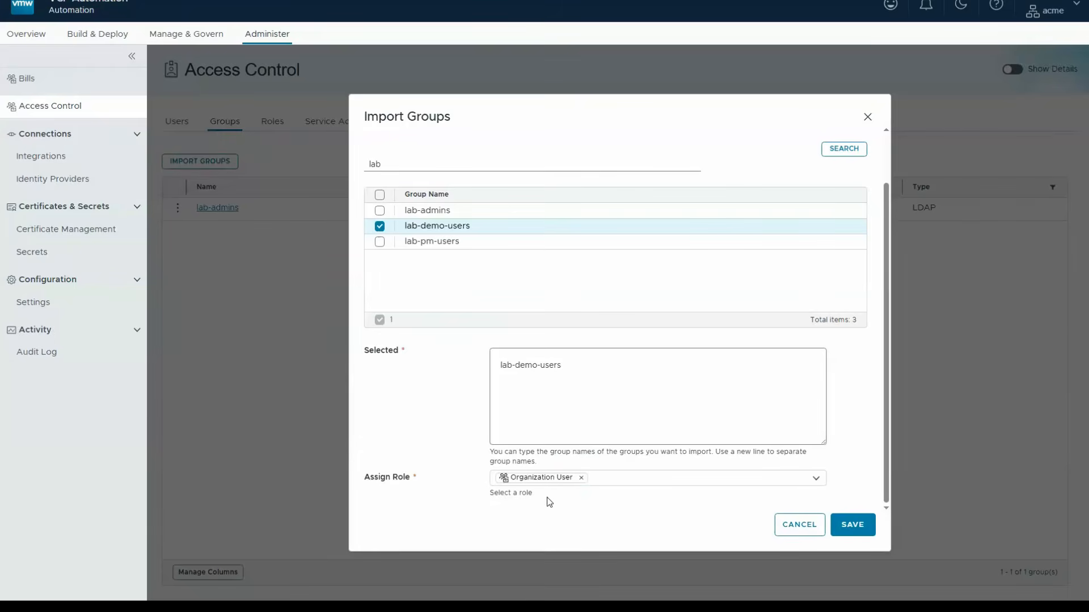
left_click(852, 526)
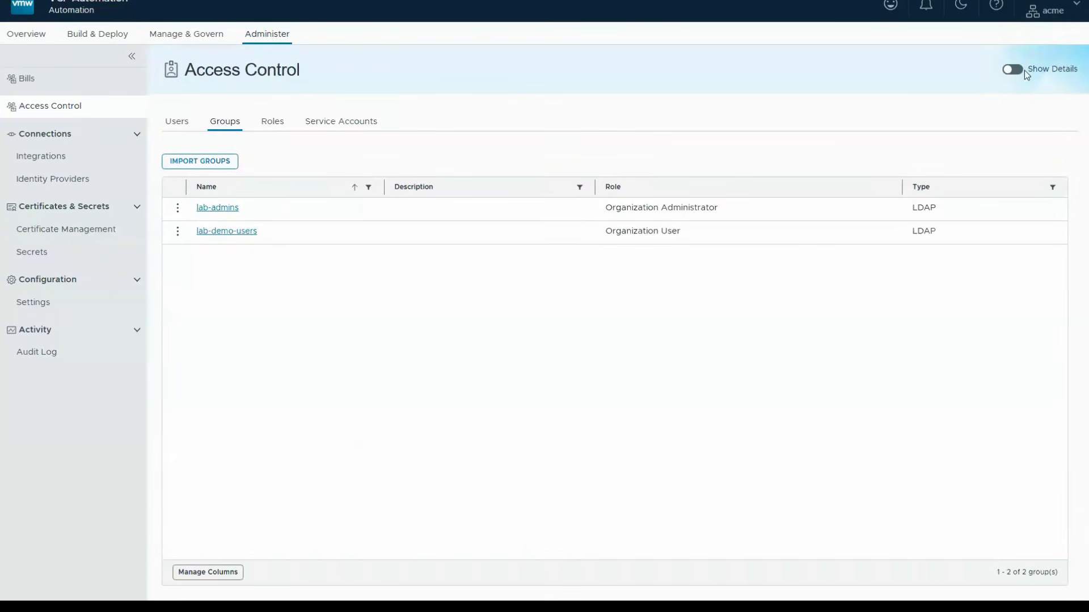
- Log out of acme and log back in with LDAP as administrator, entering the account password
left_click(1049, 15)
left_click(919, 574)
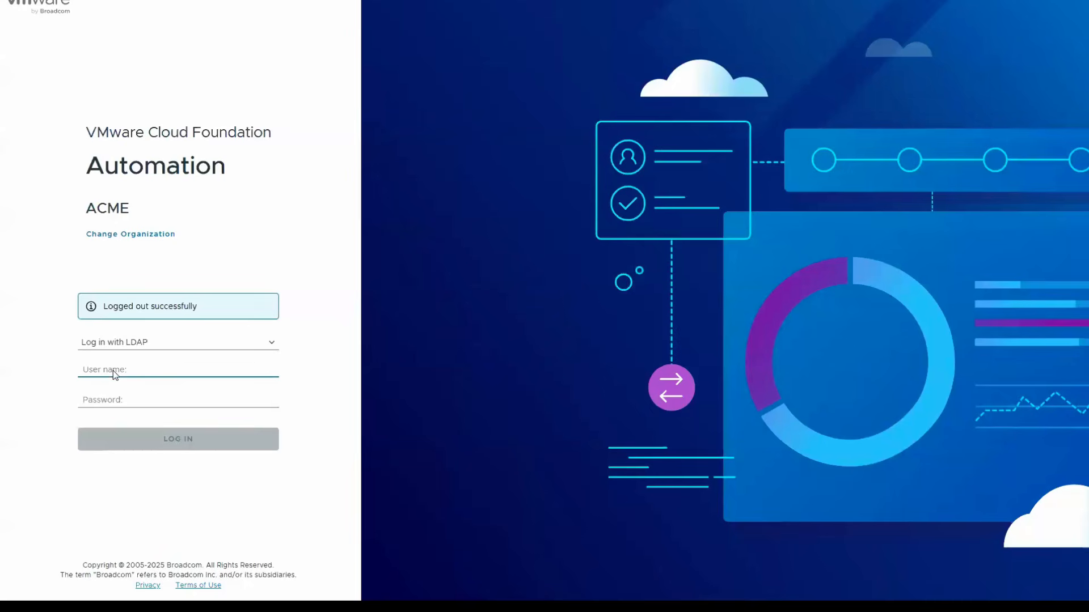
key("ctrl+v")
key("Tab")
key("ctrl+v")
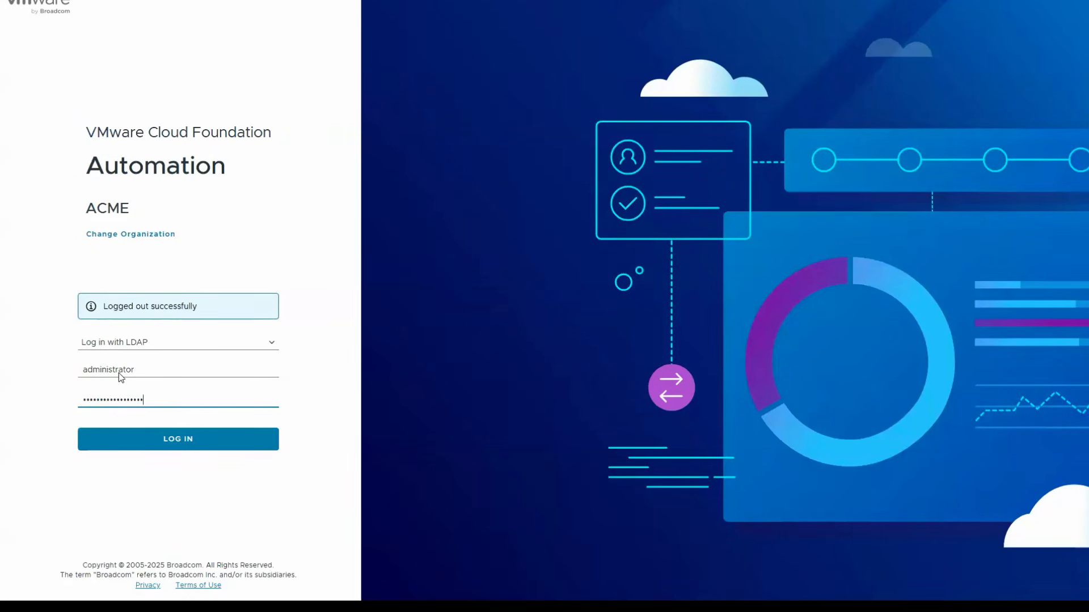
left_click(167, 445)
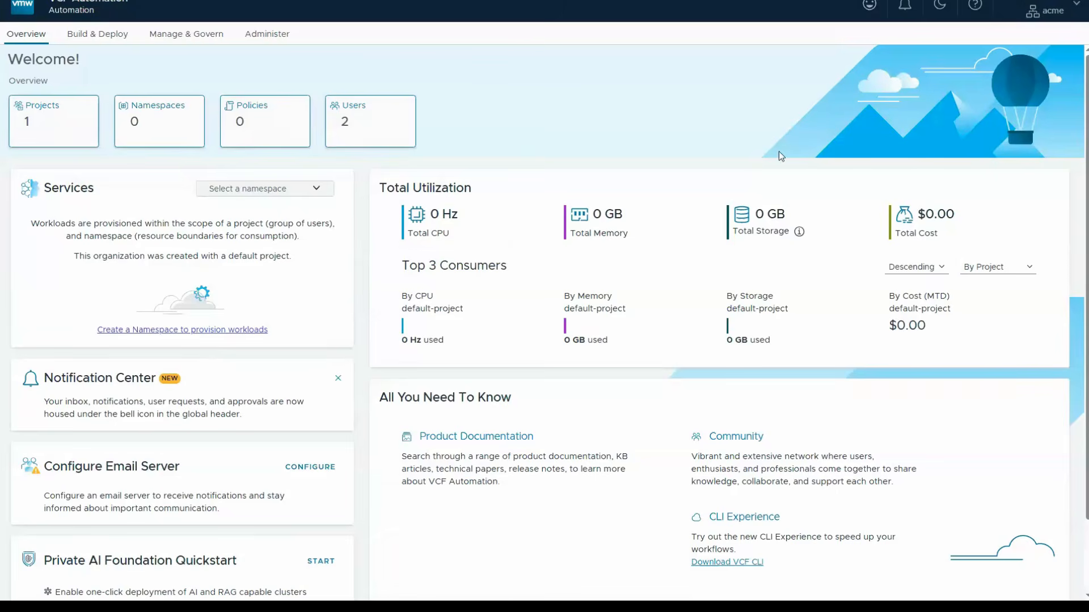
- View the signed-in account's profile and assigned roles, and return to the organization overview
left_click(1045, 10)
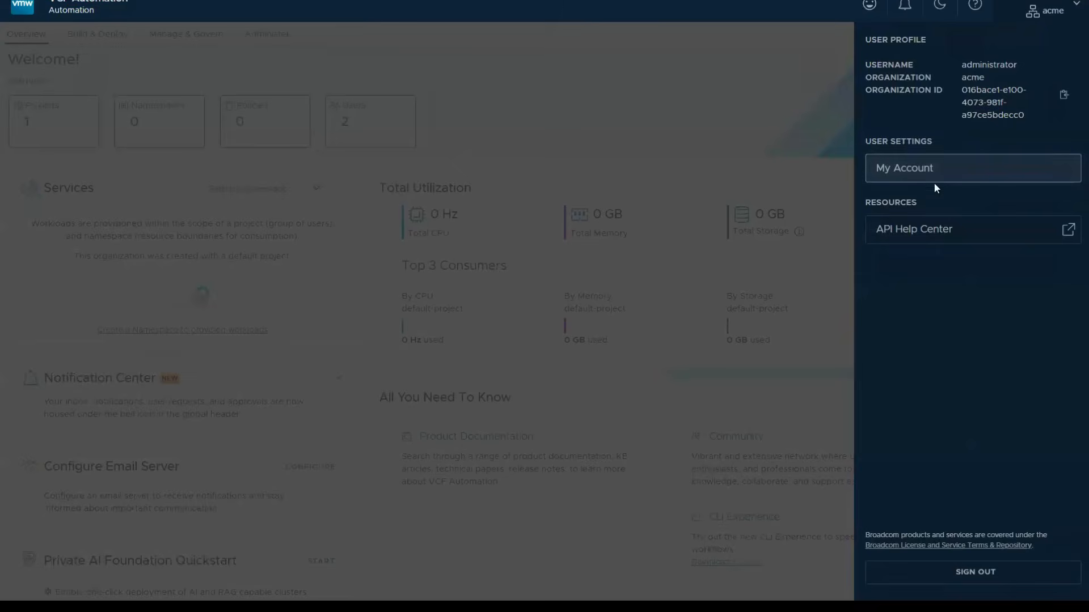
left_click(915, 178)
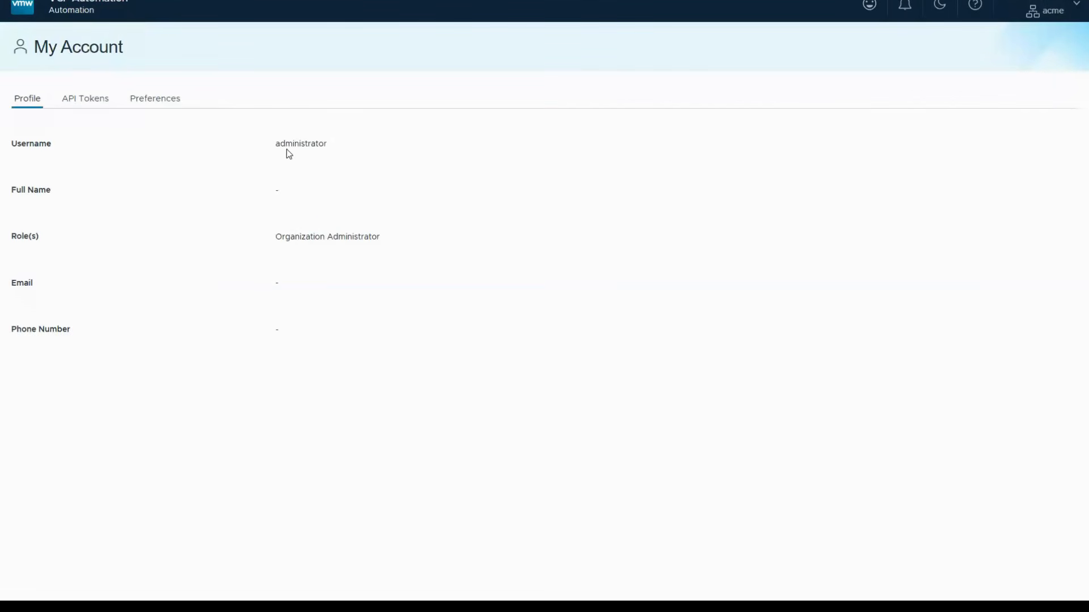
left_click(84, 8)
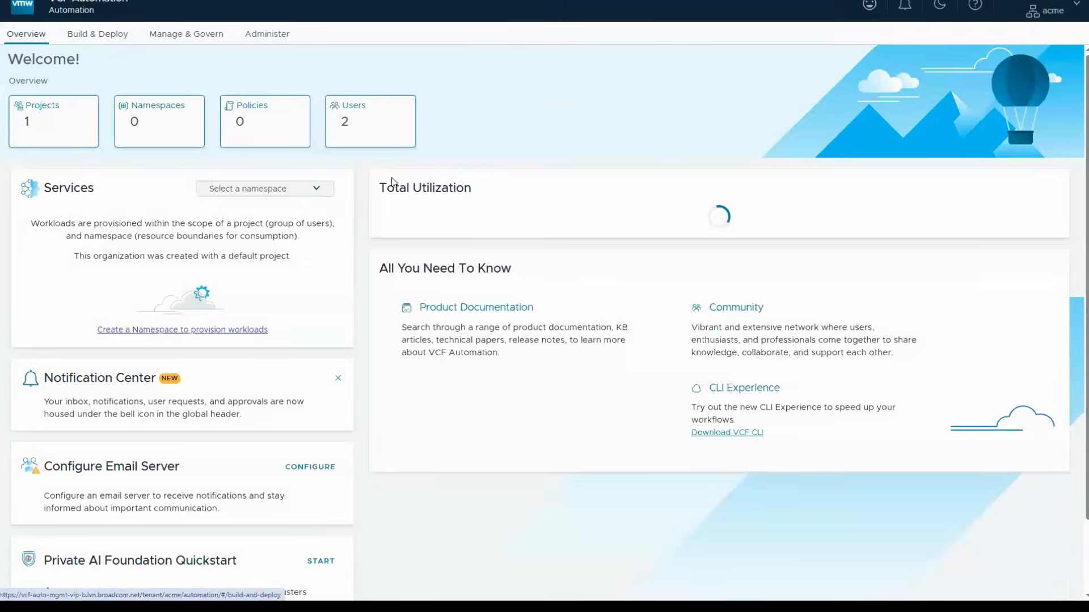
- Review the organization's users in Access Control and sign out of acme
left_click(266, 34)
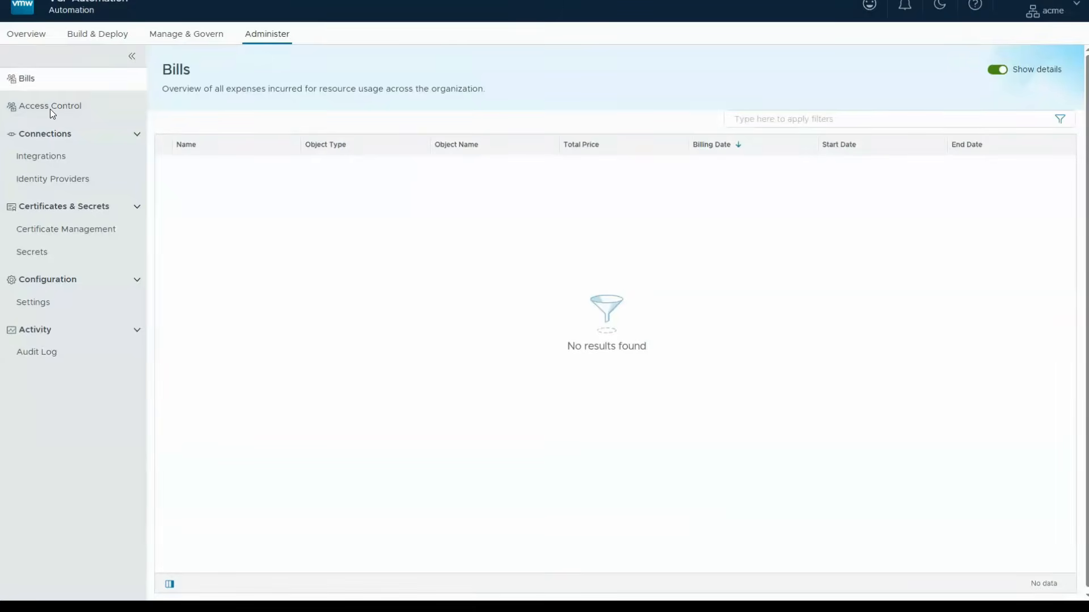
left_click(49, 108)
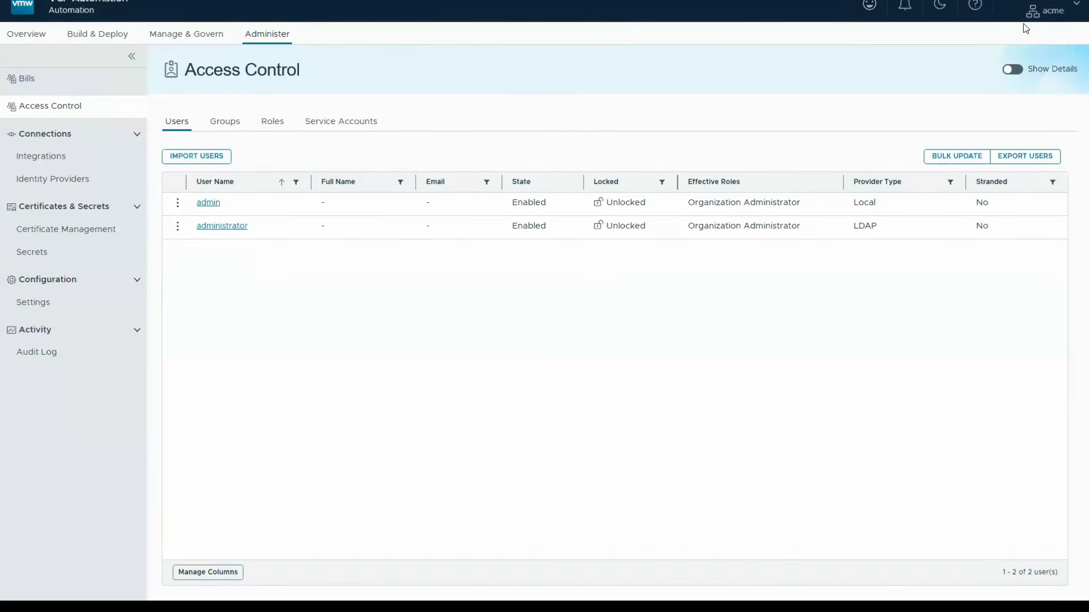
left_click(1033, 12)
left_click(933, 567)
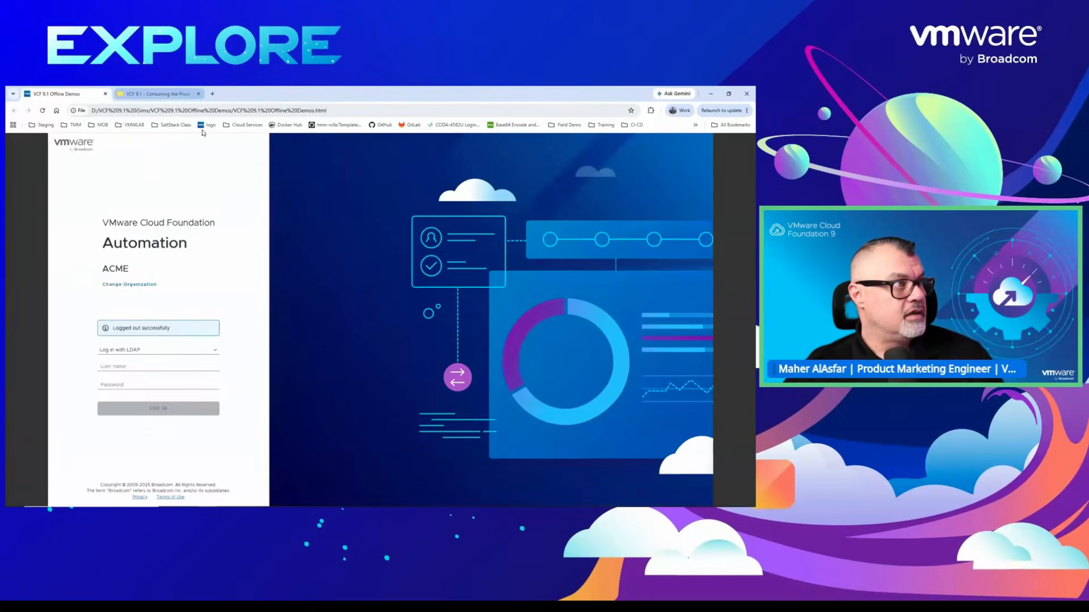
- Review the Organization Administration and Configuration and Cloud Consumer Experience slides in the VCF 9.1 presentation, briefly presenting the latter
left_click(170, 94)
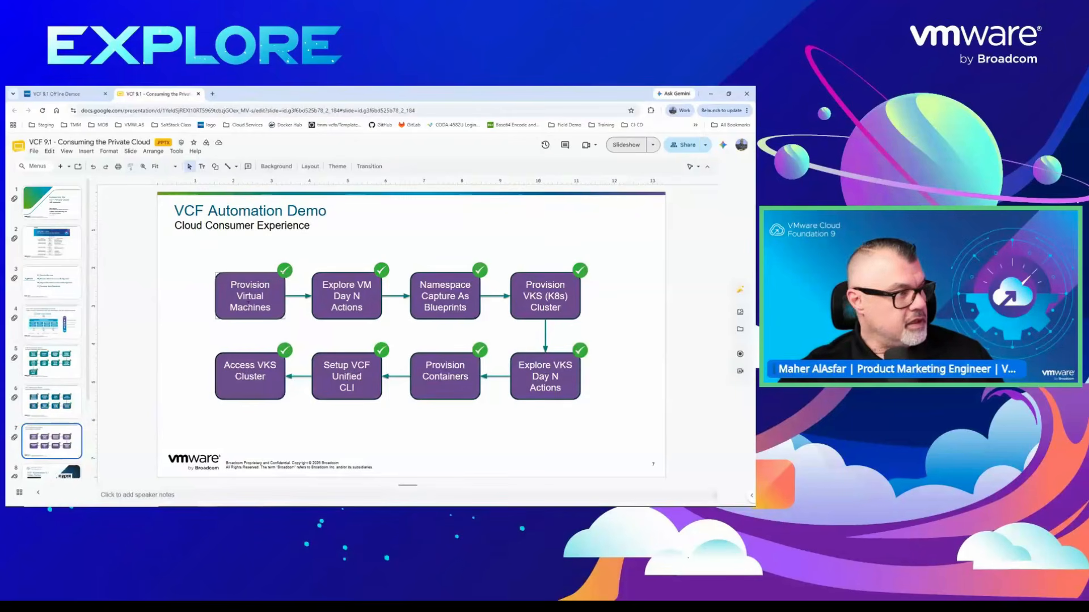
key("Page_Up")
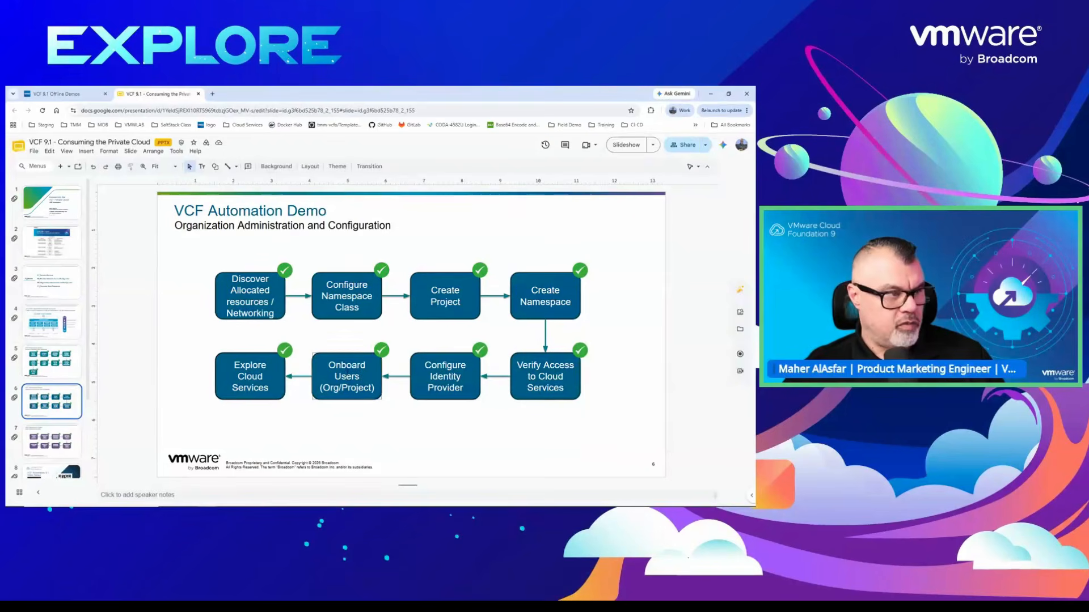
key("Page_Down")
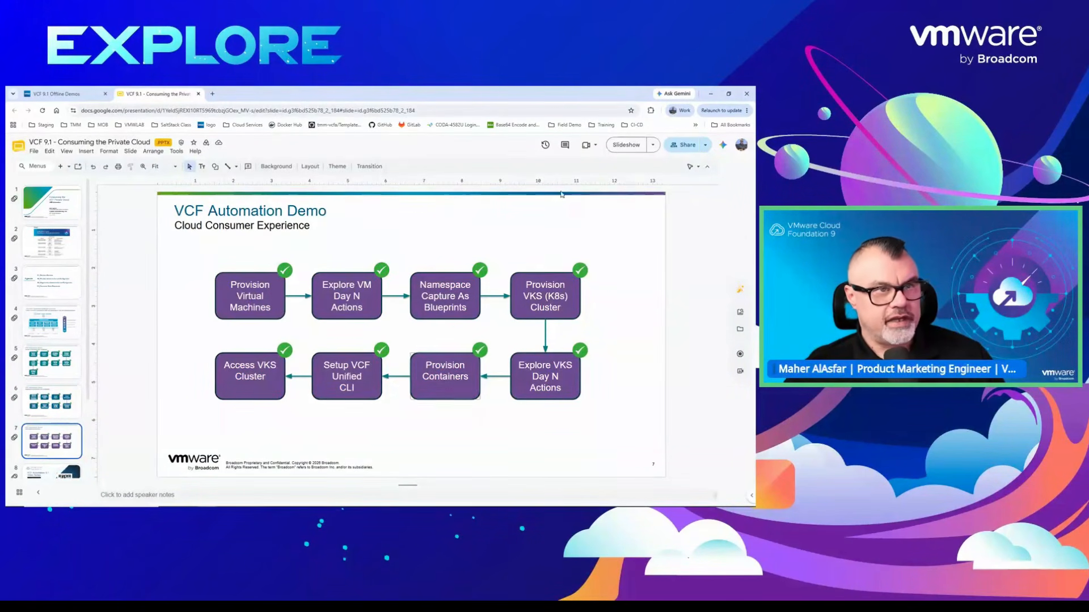
left_click(627, 146)
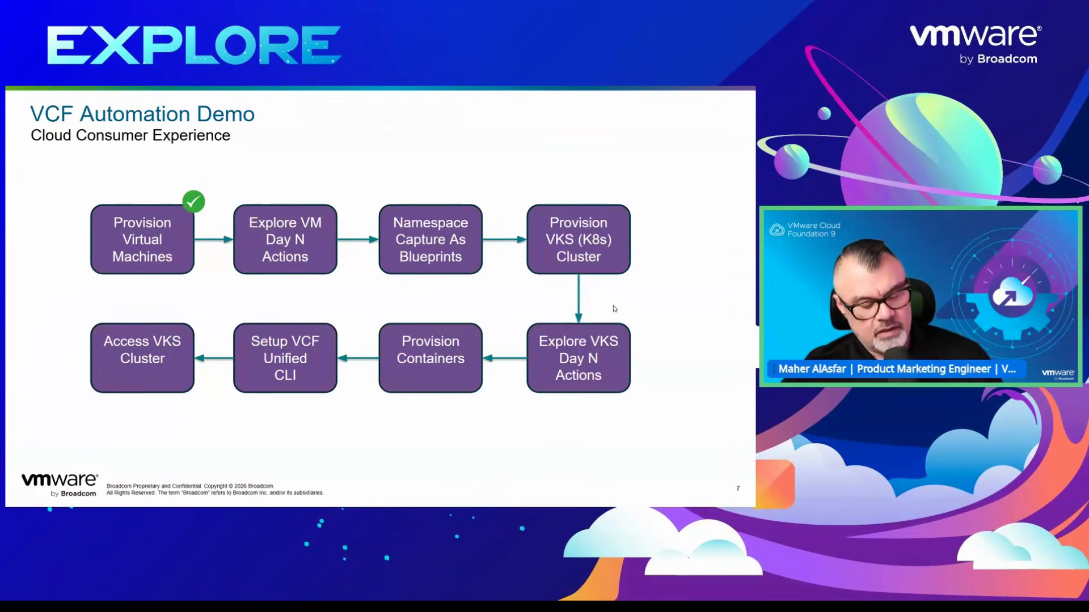
key("Escape")
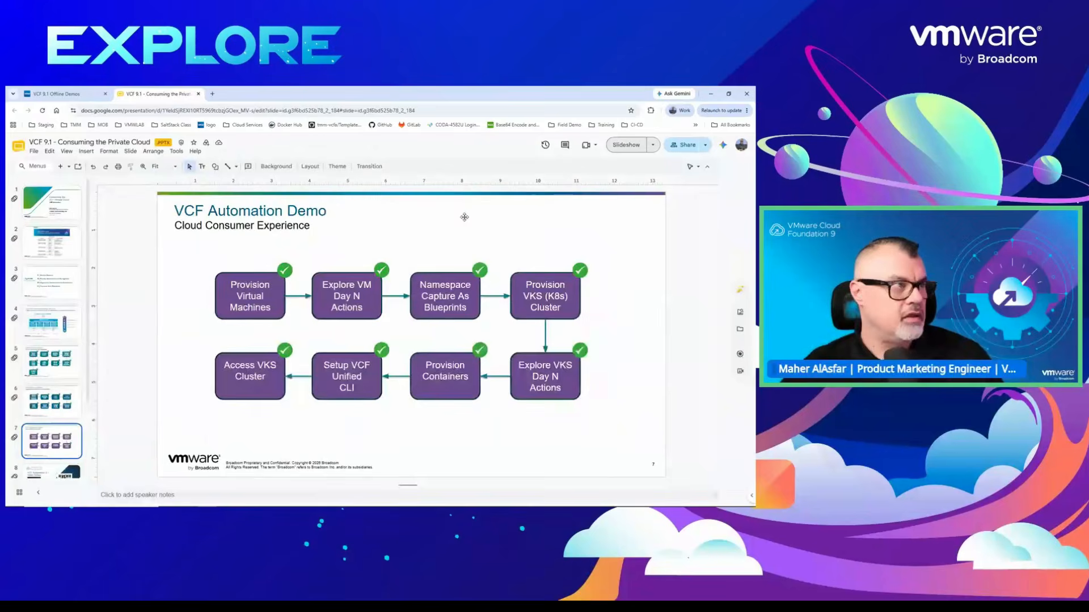
- Switch back to the VCF 9.1 Offline Demos in full screen and open the Provisioning Virtual Machine demo
left_click(63, 94)
key("F11")
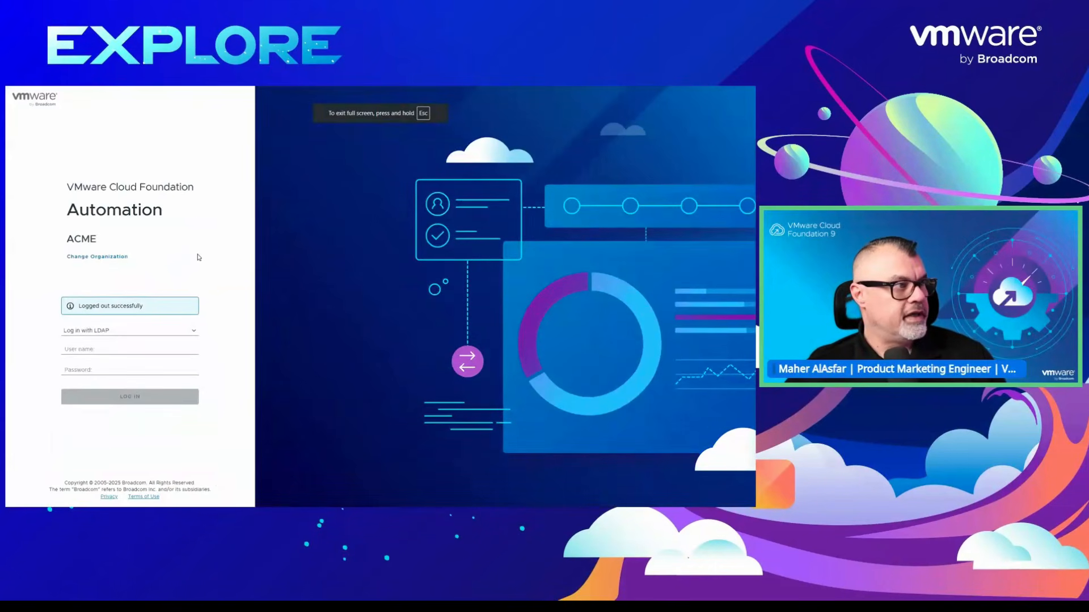
left_click(198, 255)
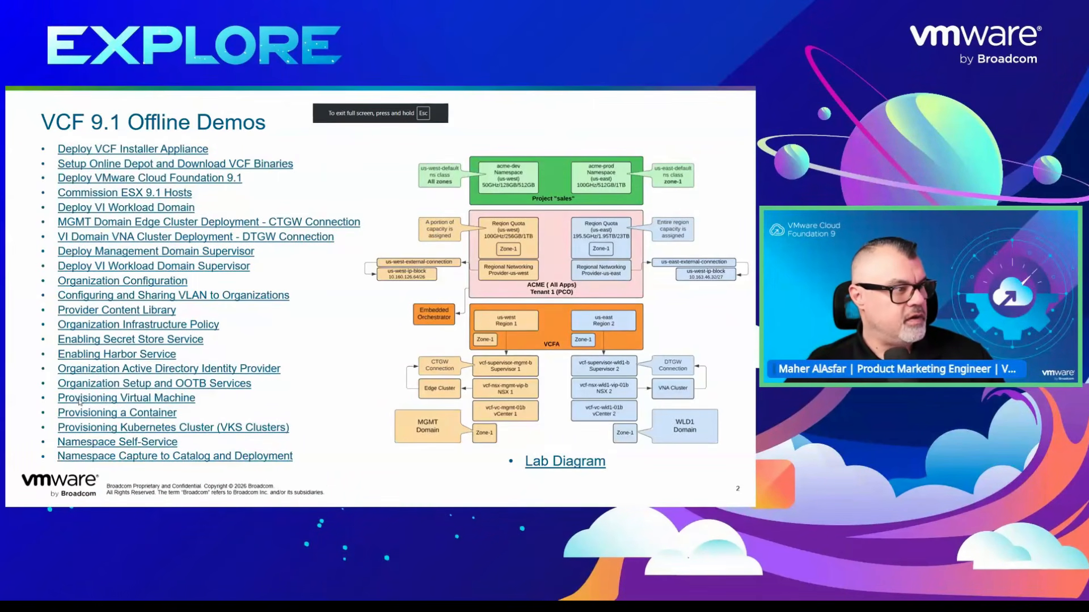
left_click(101, 398)
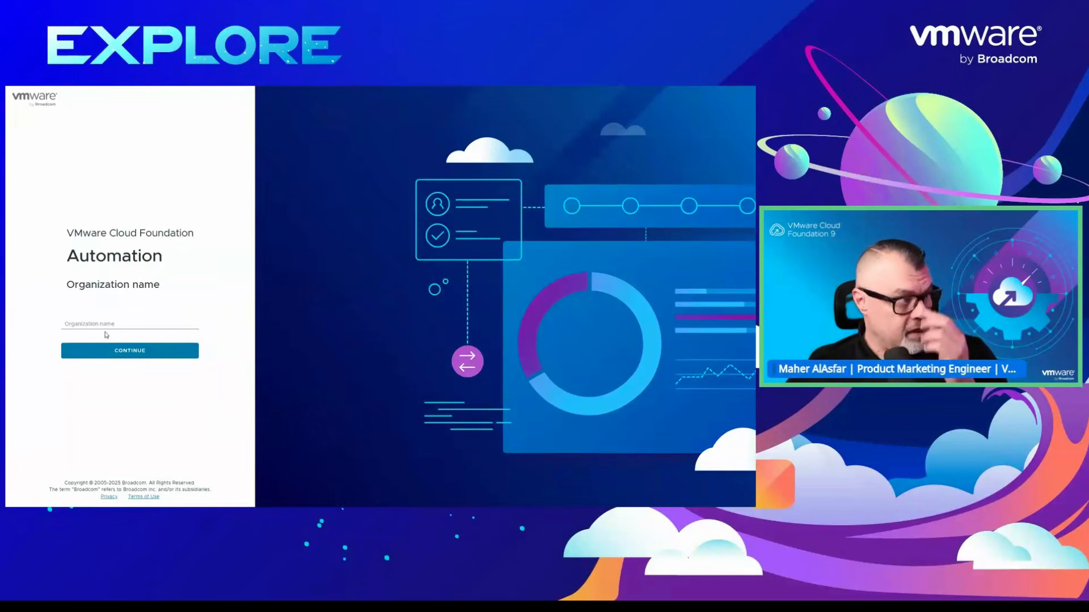
- Log in to the acme organization with LDAP, entering the organization user's user name and account password
left_click(102, 325)
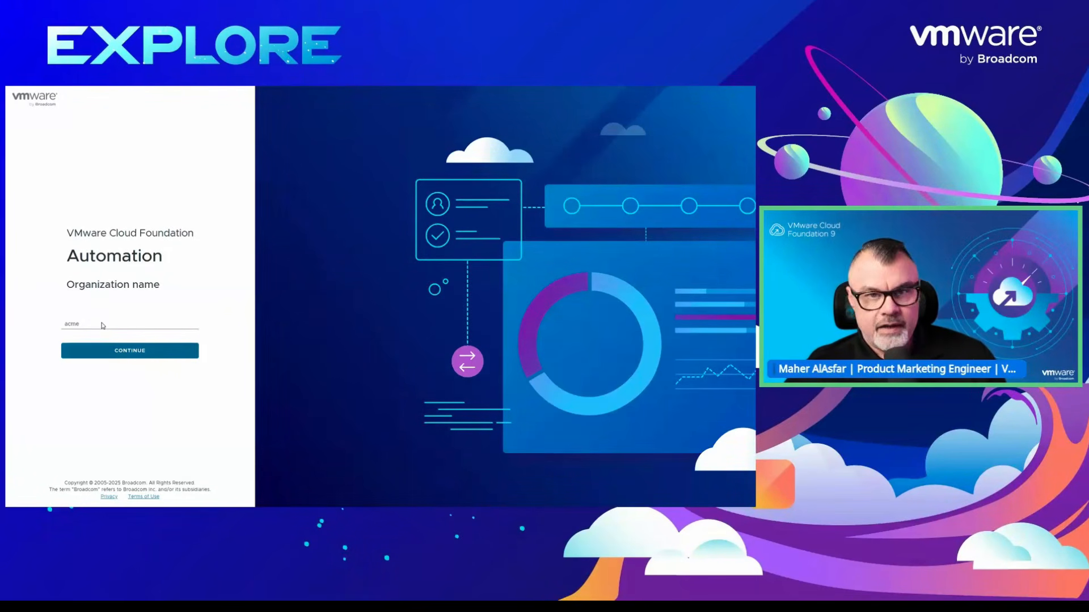
left_click(106, 350)
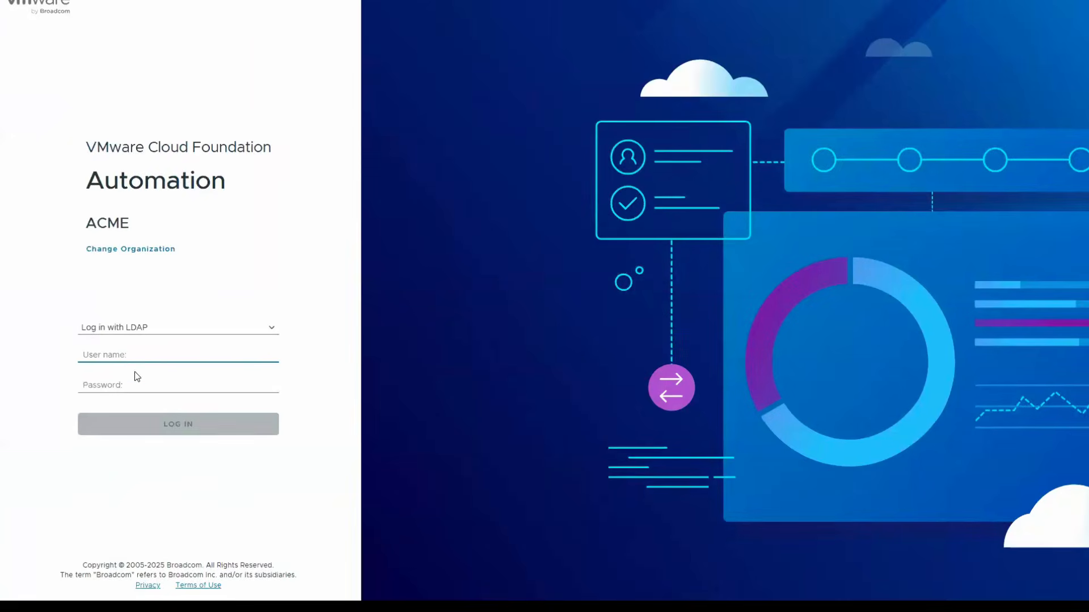
type("mary")
left_click(128, 384)
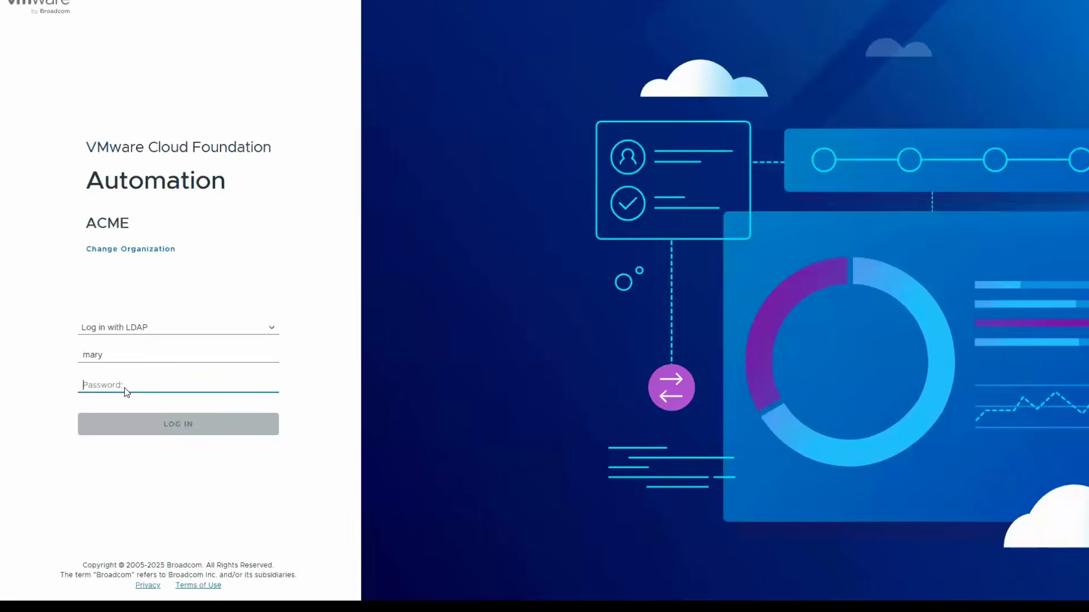
type("•••••••••")
key("Return")
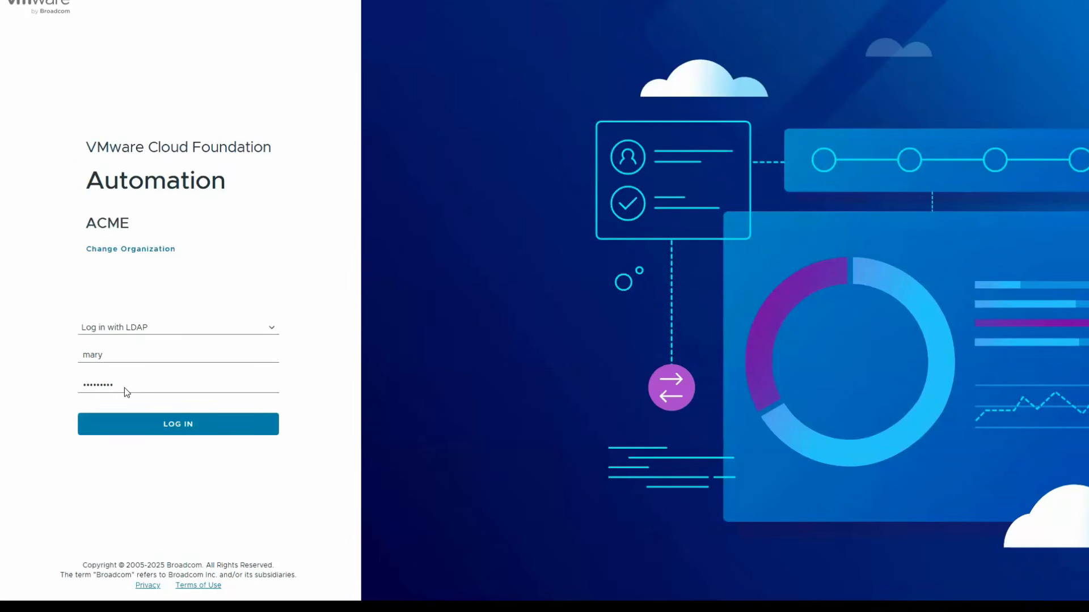
left_click(144, 424)
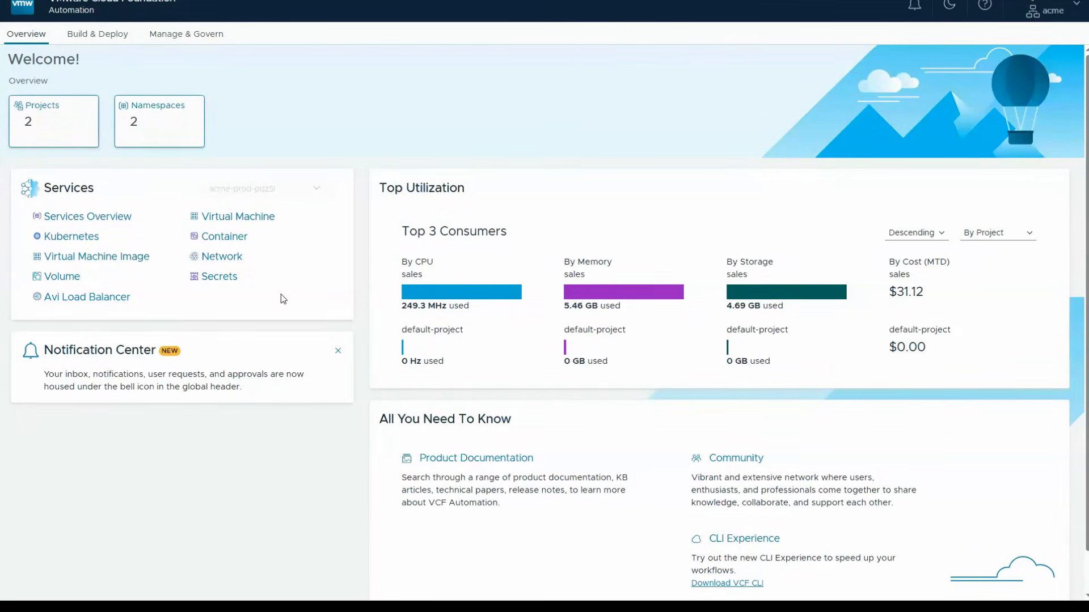
- Browse all namespaces and select acme-prod-pdz5l from the sales project for the services
left_click(321, 192)
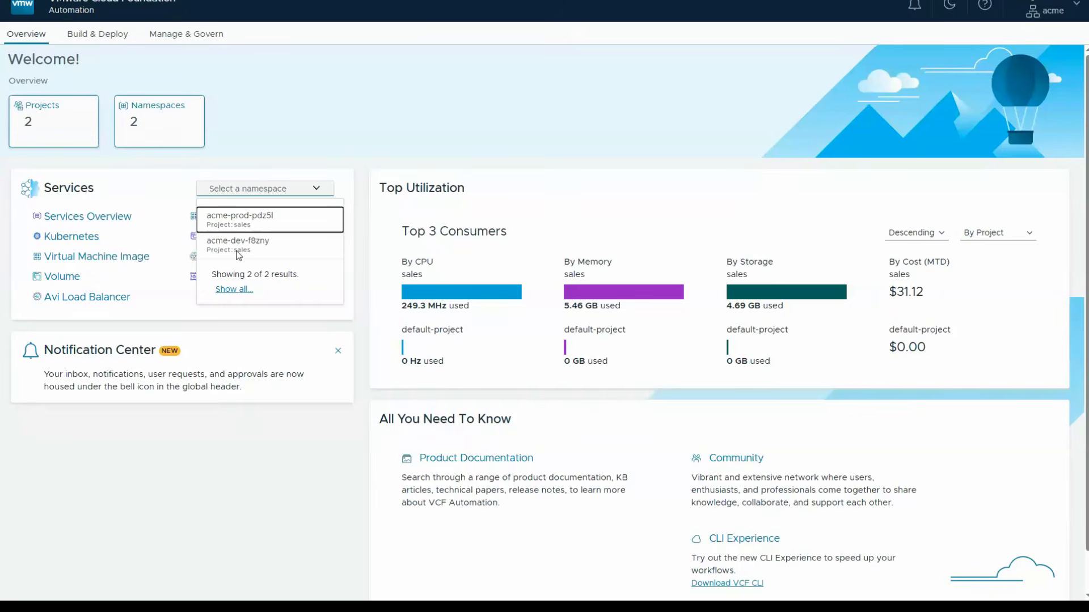
left_click(234, 290)
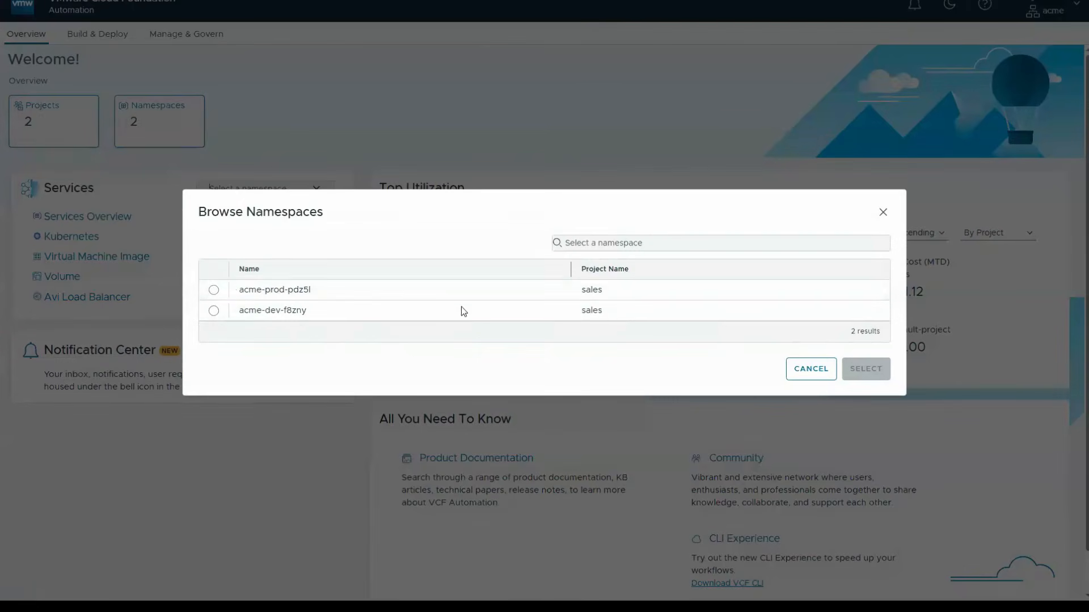
left_click(214, 290)
left_click(866, 369)
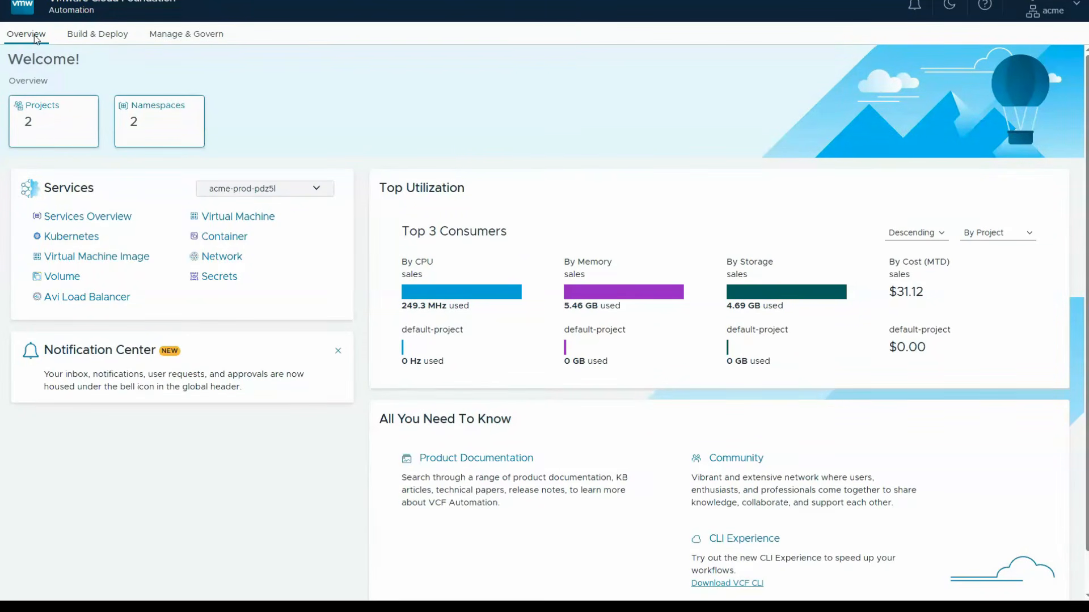
- Examine the namespace's services overview, including its CPU and memory monitoring charts and the available service cards
left_click(88, 218)
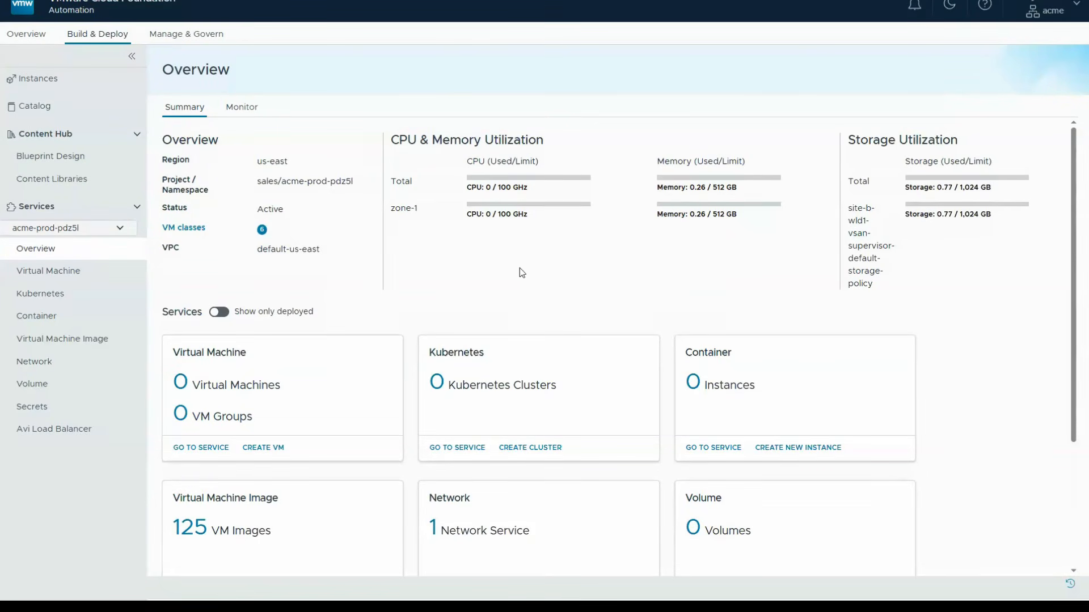
left_click(238, 114)
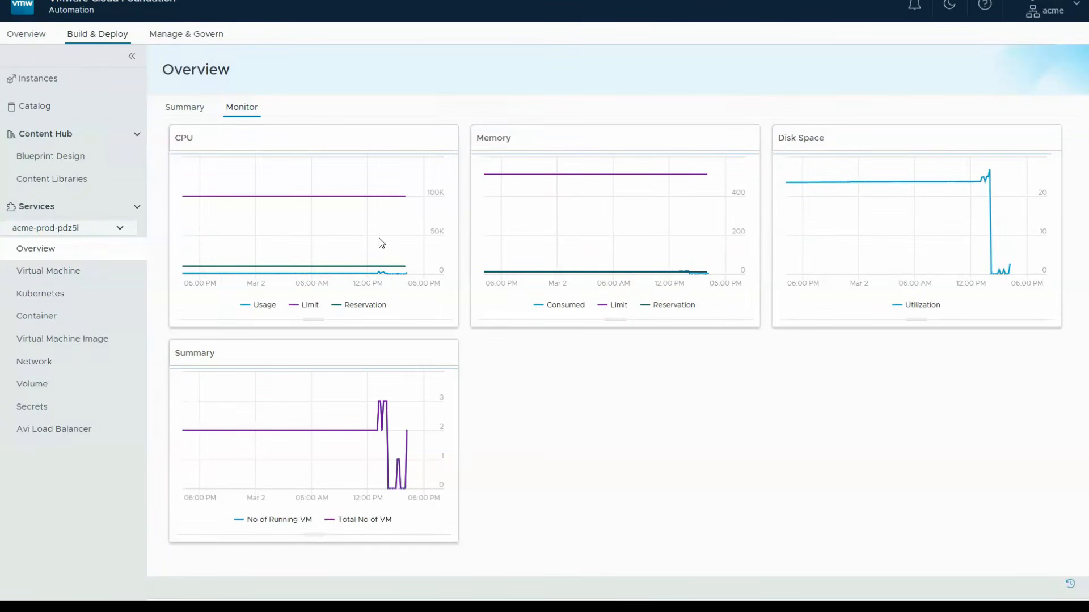
mouse_move(409, 274)
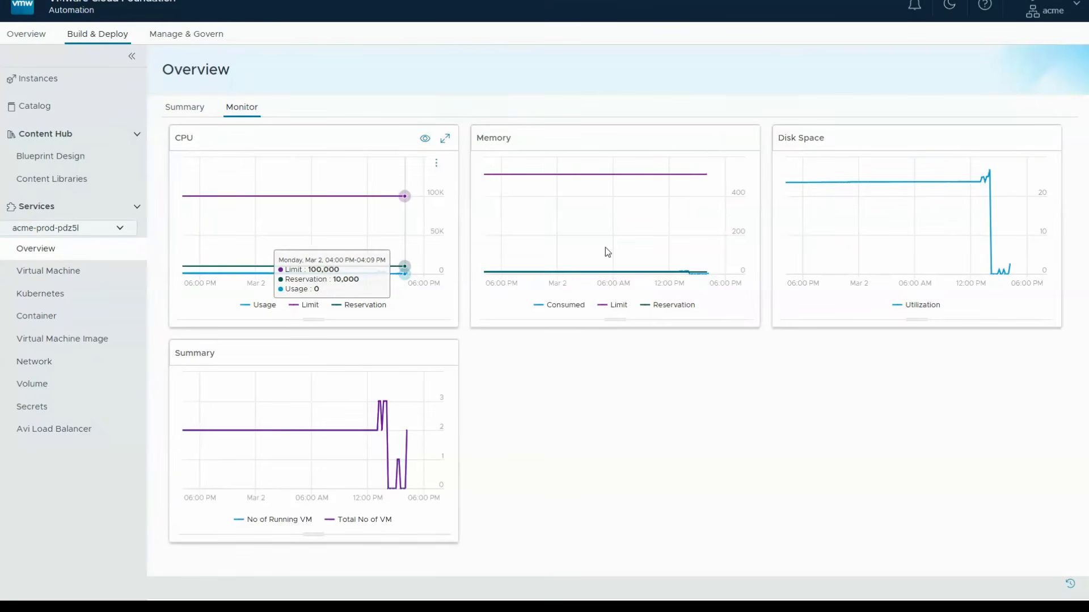
mouse_move(691, 204)
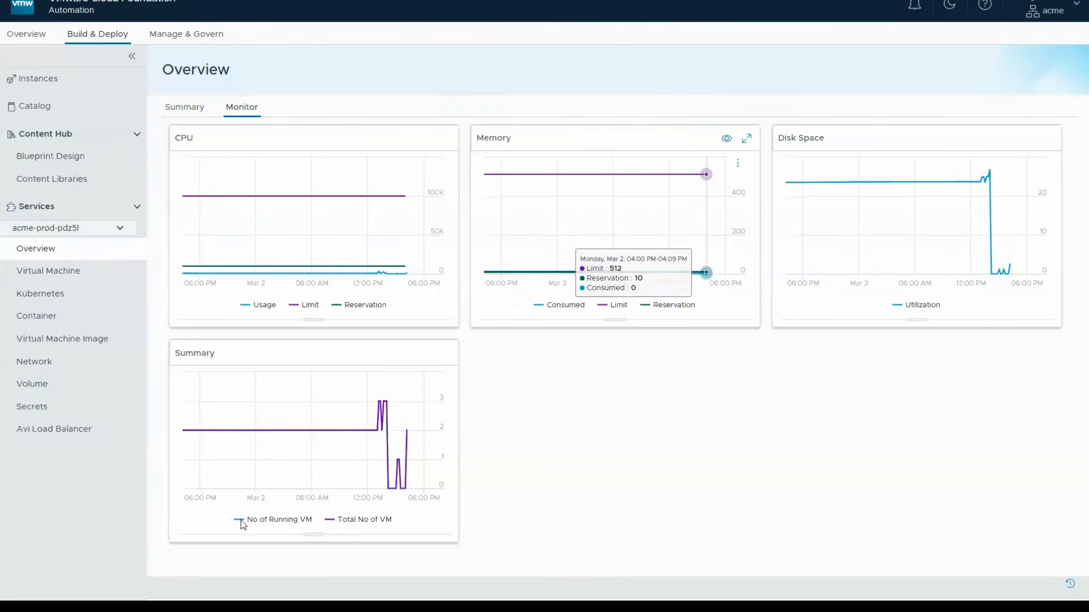
left_click(186, 107)
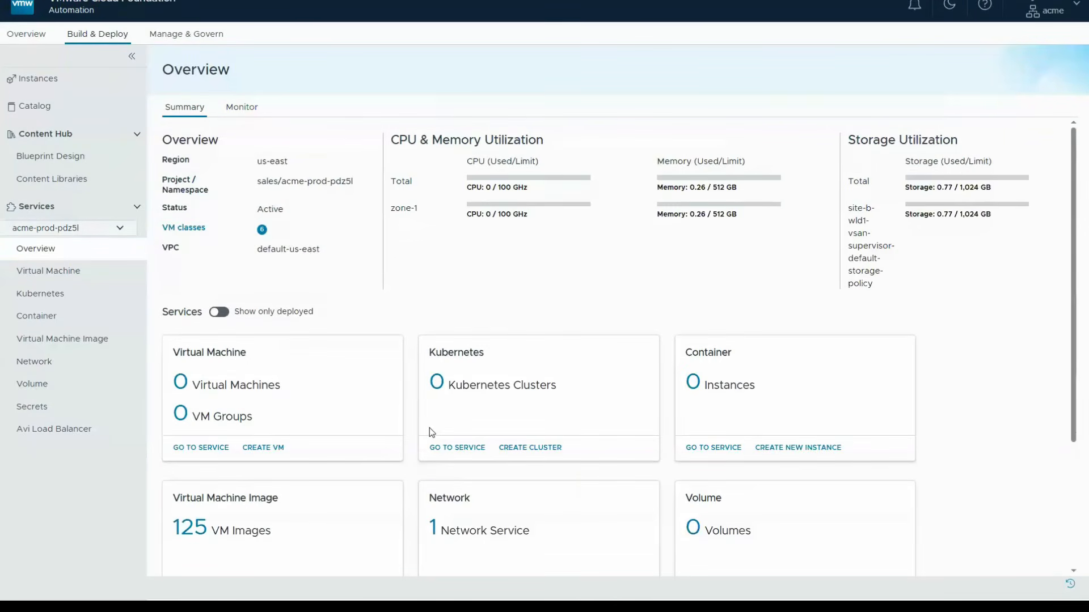
scroll(394, 321, "down", 2)
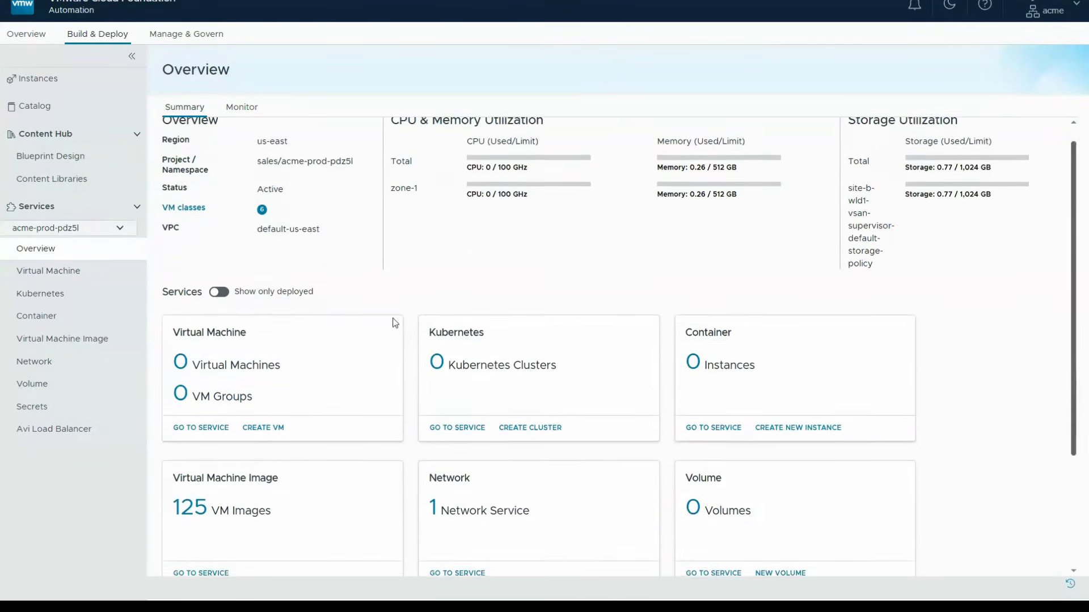
scroll(254, 373, "down", 2)
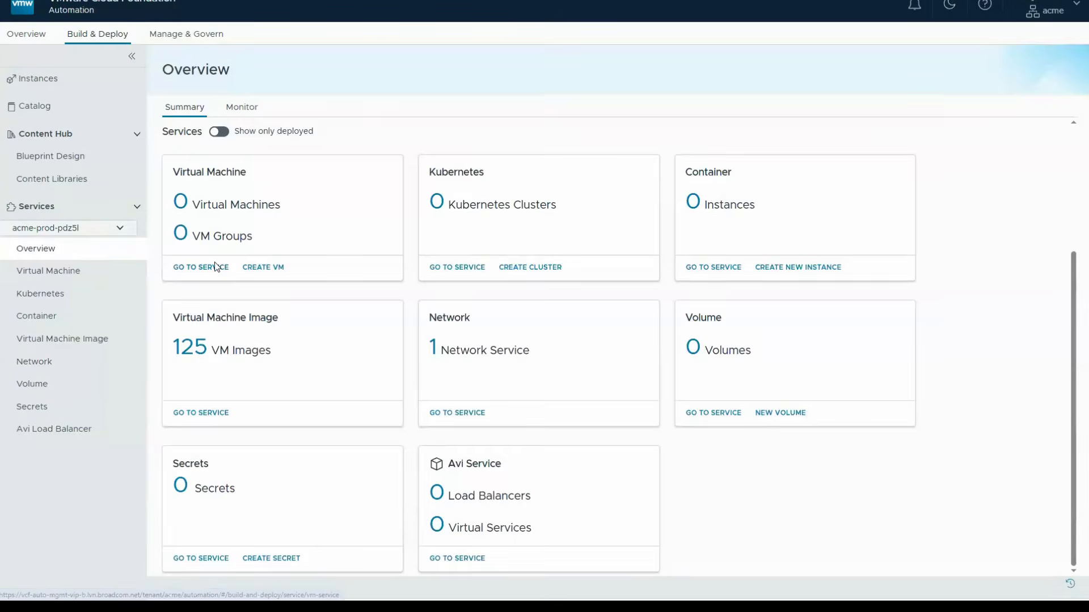
- Start a new virtual machine deployed from OVF and name it vm-linux-01
left_click(215, 263)
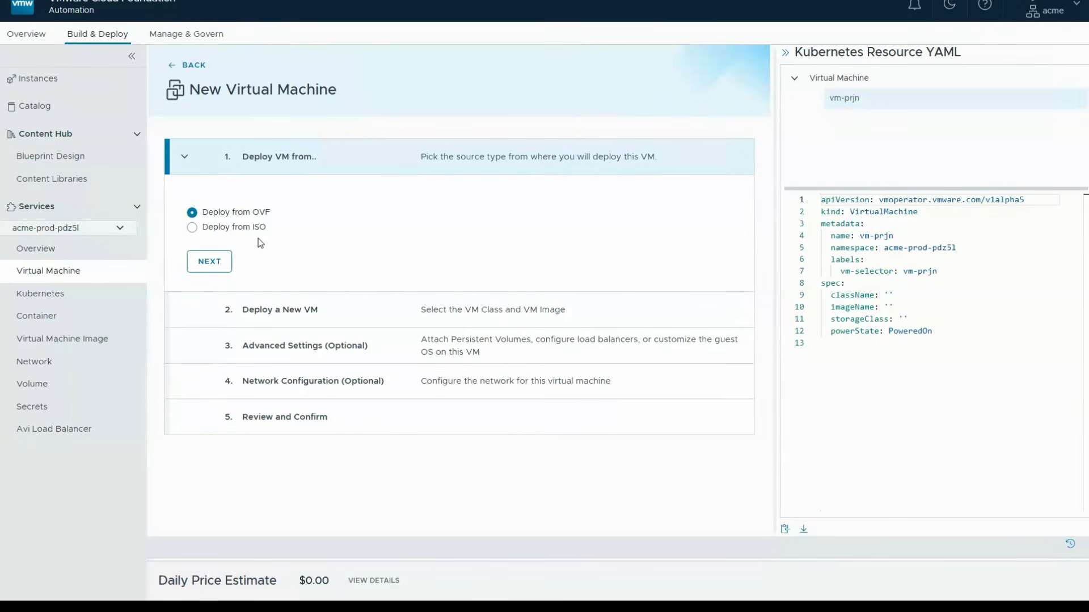
left_click(217, 265)
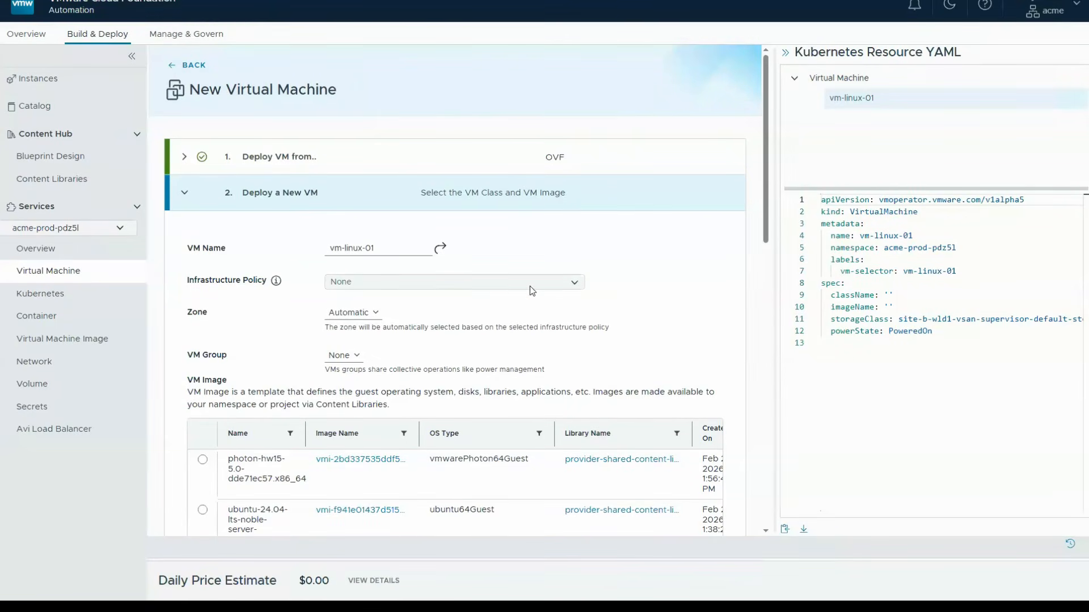
- Check the available infrastructure policies while keeping None, and set the virtual machine's zone to zone-1
left_click(340, 282)
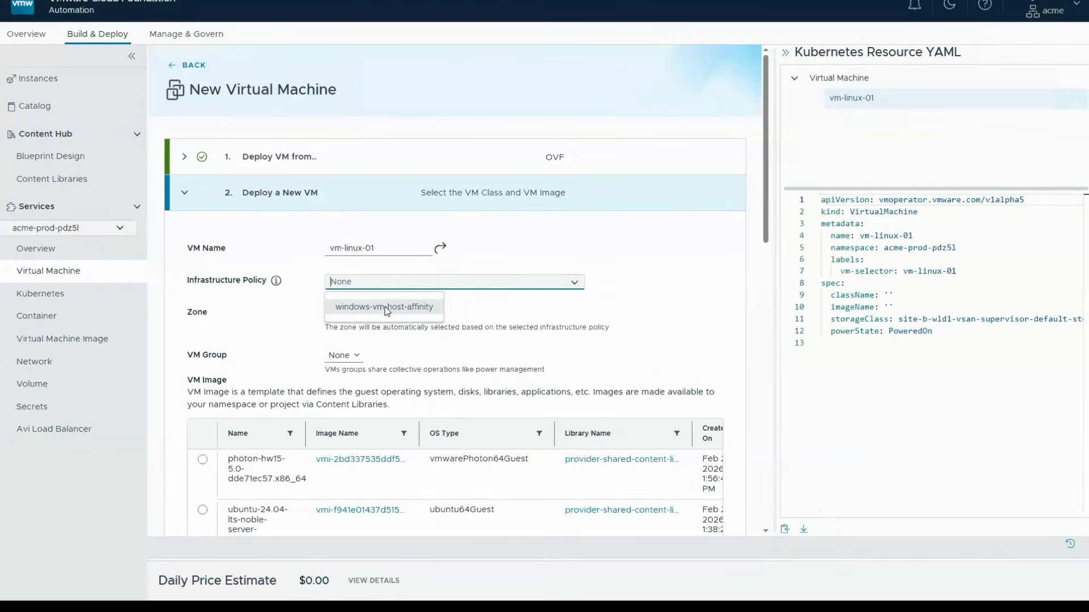
left_click(508, 292)
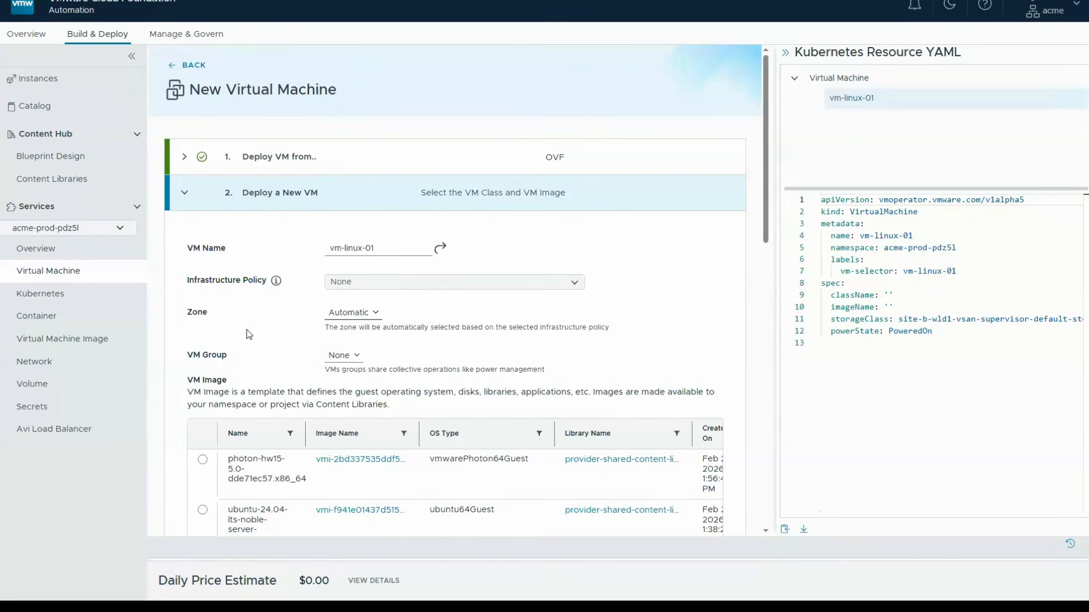
left_click(349, 313)
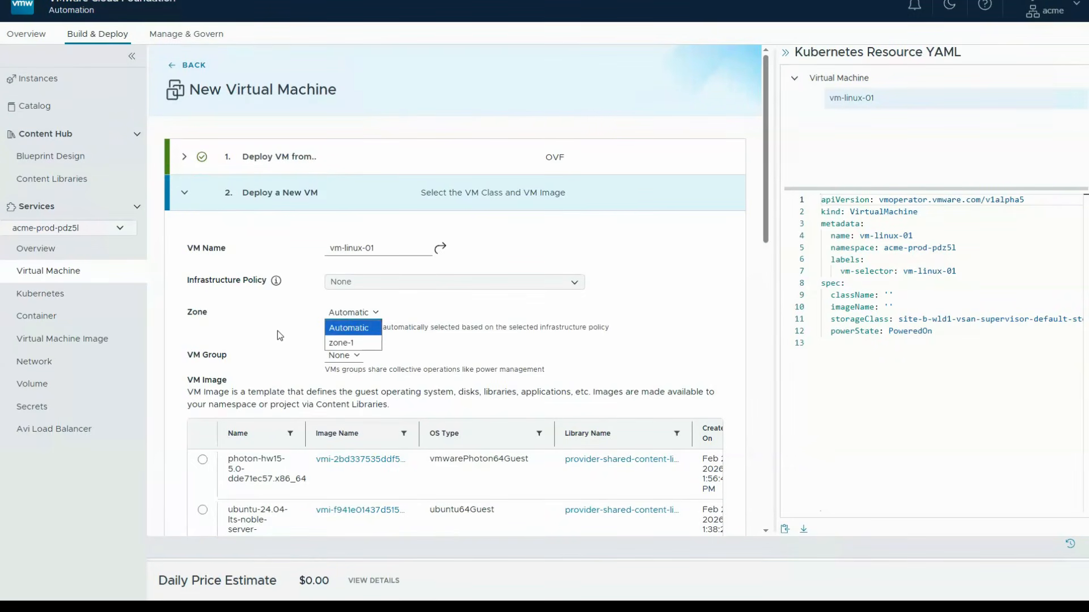
left_click(343, 344)
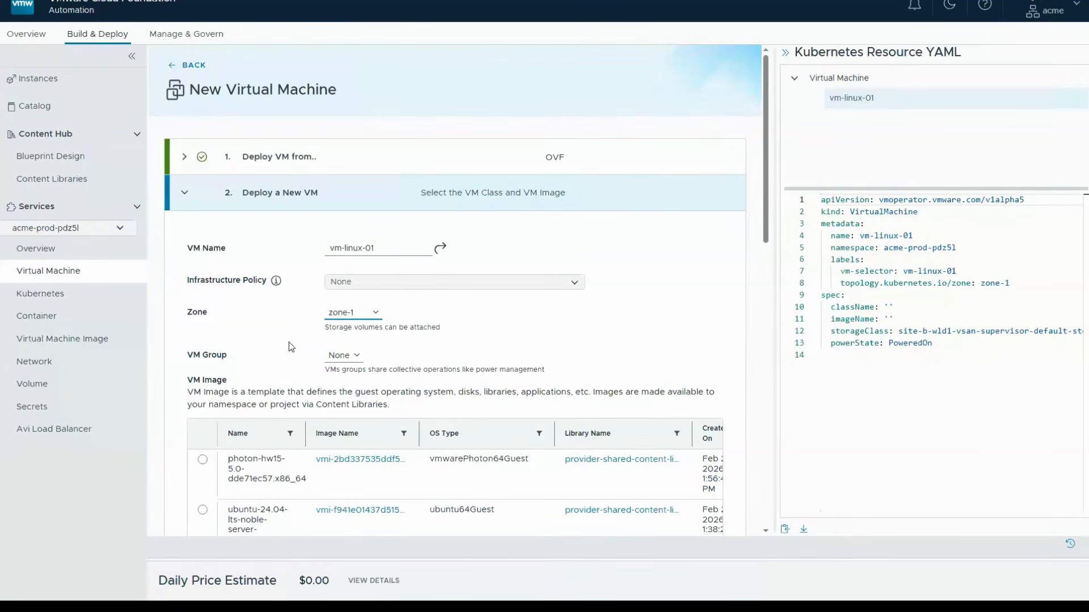
- Keep the VM group at None and select the ubuntu-24.04-lts-noble-server-cloudimg-amd64 image for the virtual machine
left_click(342, 355)
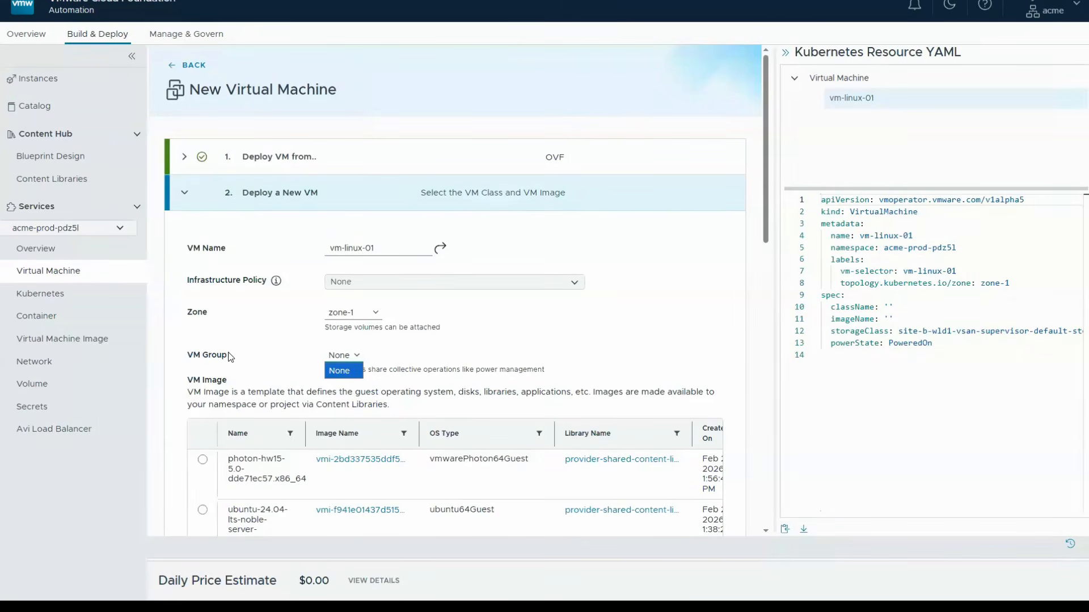
left_click(438, 365)
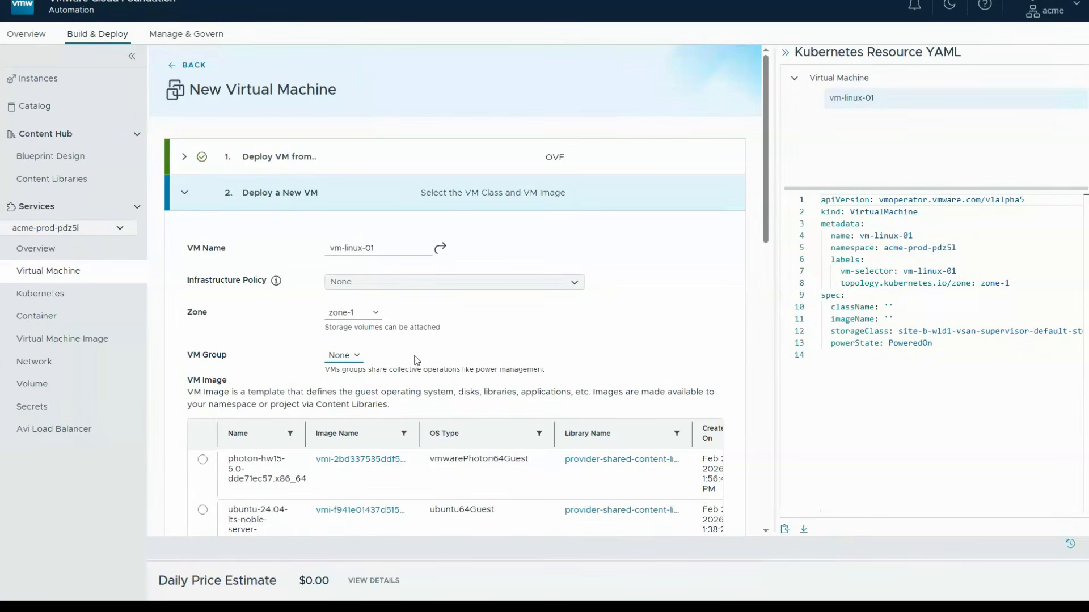
scroll(626, 383, "down", 1)
scroll(627, 388, "down", 5)
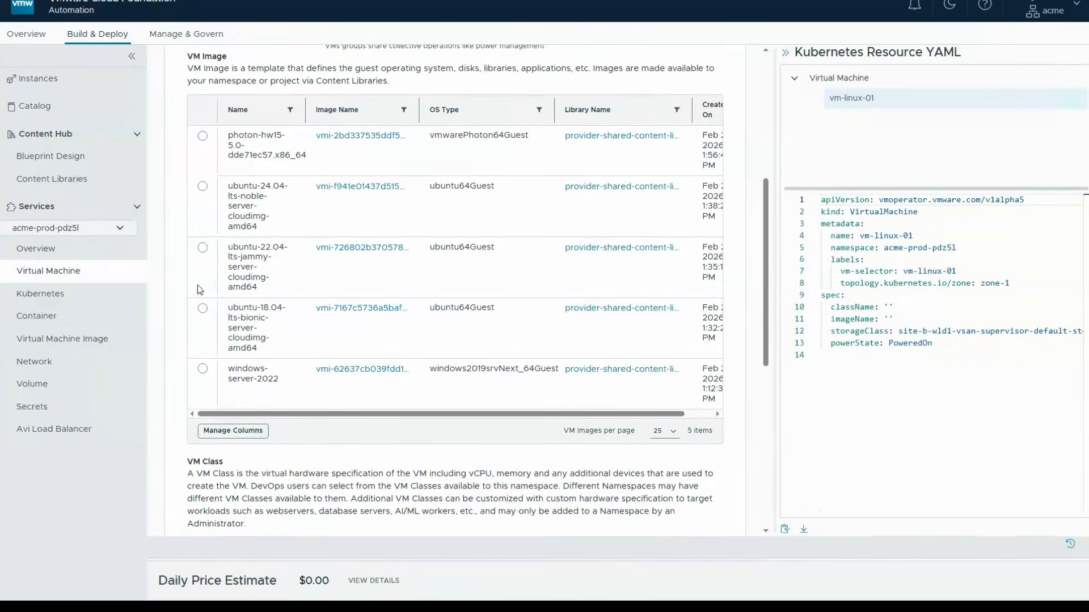
left_click(201, 187)
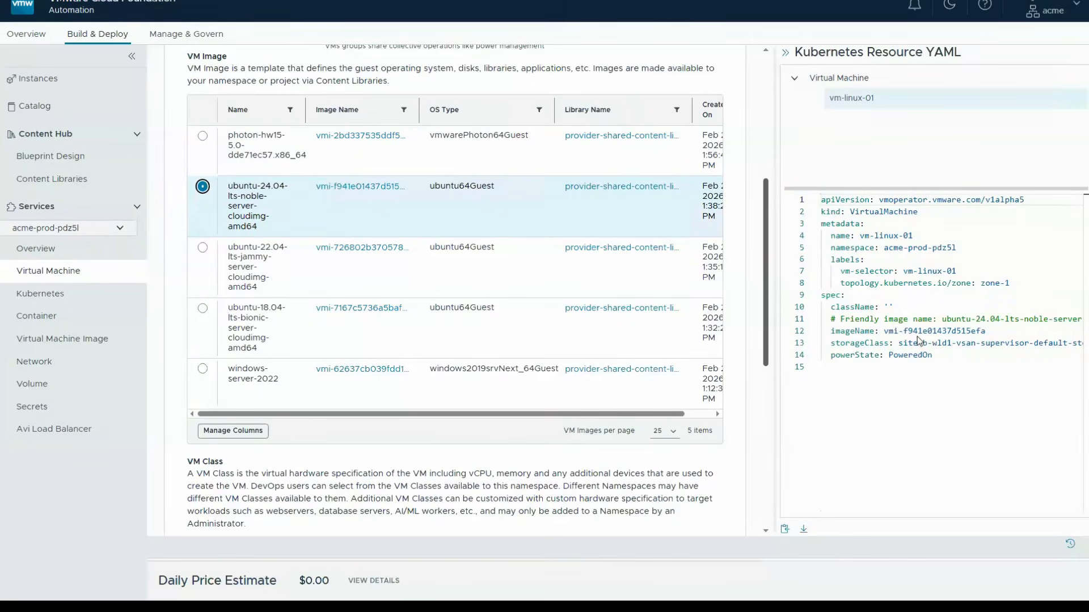
- Select the best-effort-small VM class and continue to the advanced settings
scroll(770, 324, "down", 4)
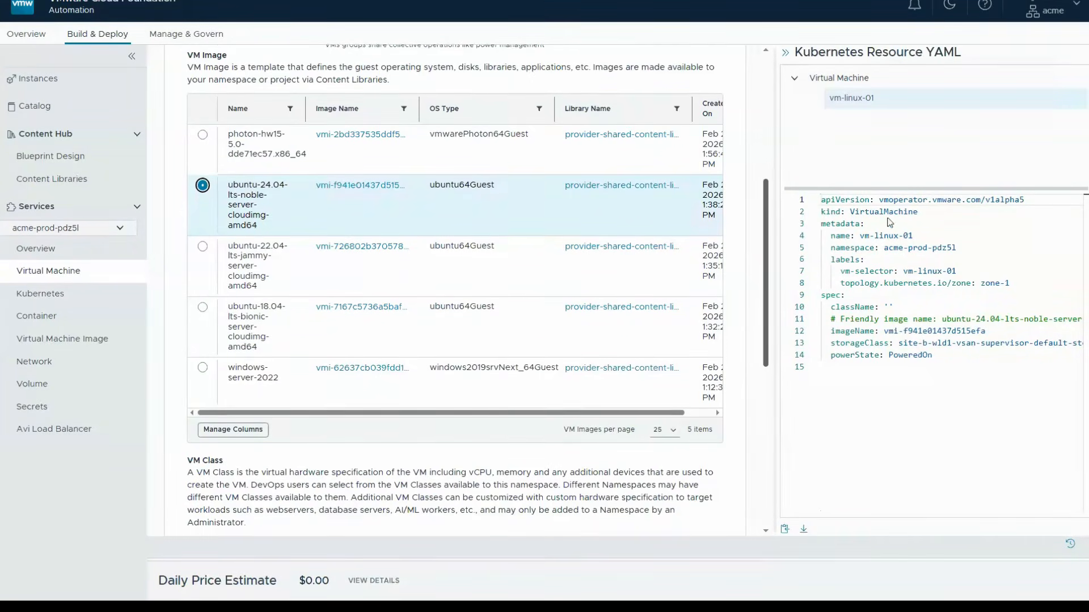
scroll(454, 284, "down", 2)
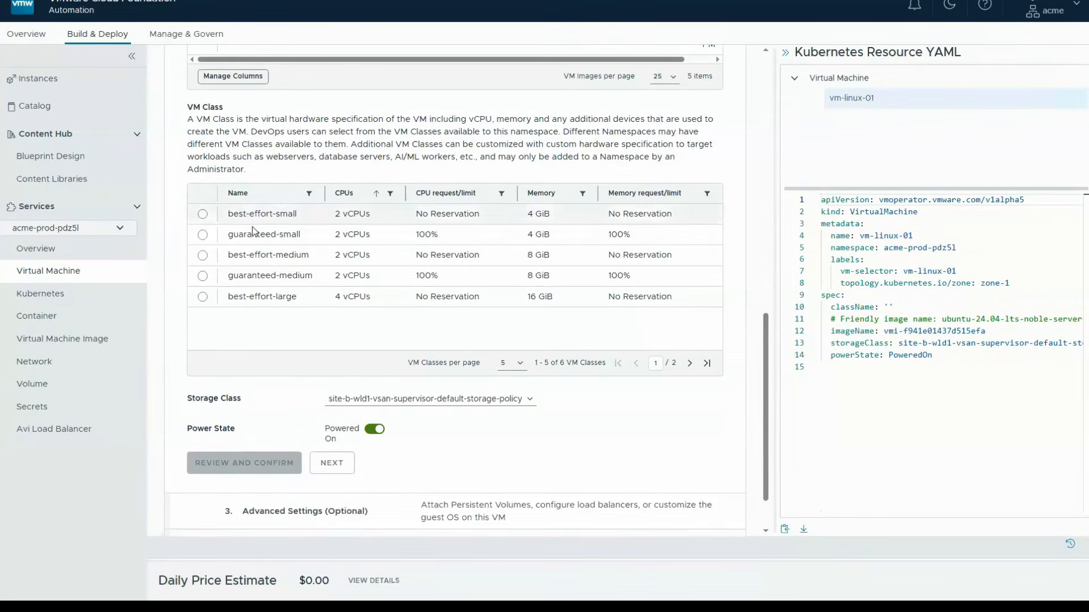
left_click(205, 214)
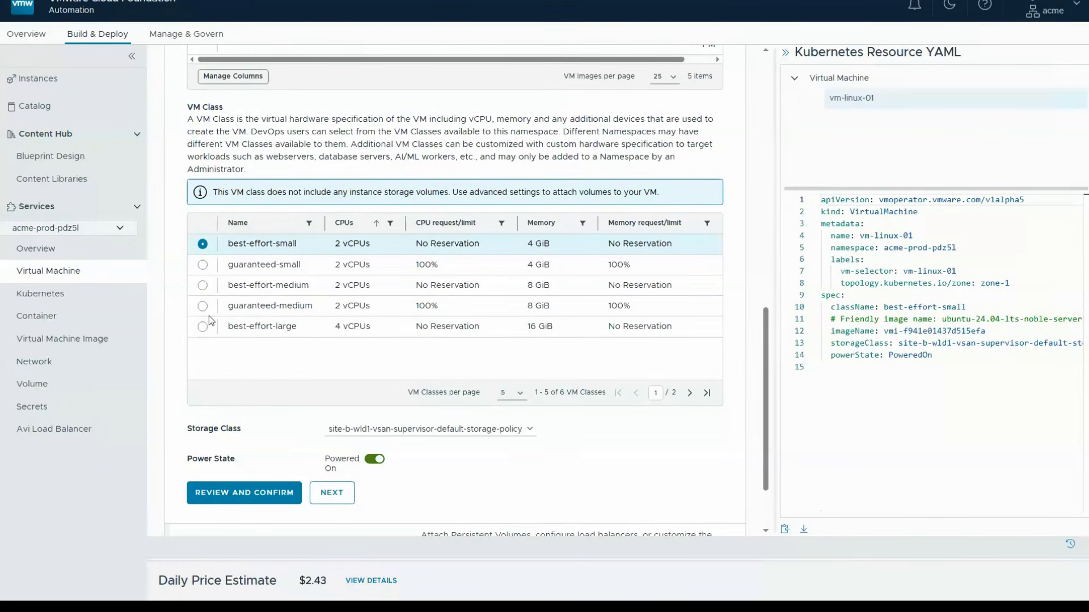
left_click(334, 495)
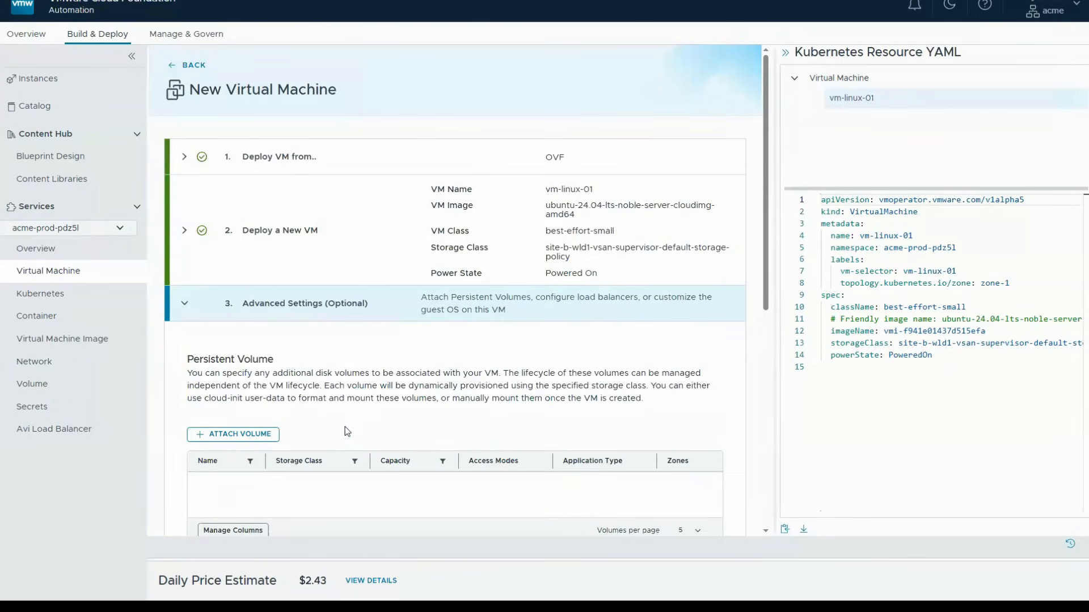
- Create a new load balancer for the virtual machine, keeping its ssh port mapping of TCP 22 to target 22
scroll(337, 144, "down", 5)
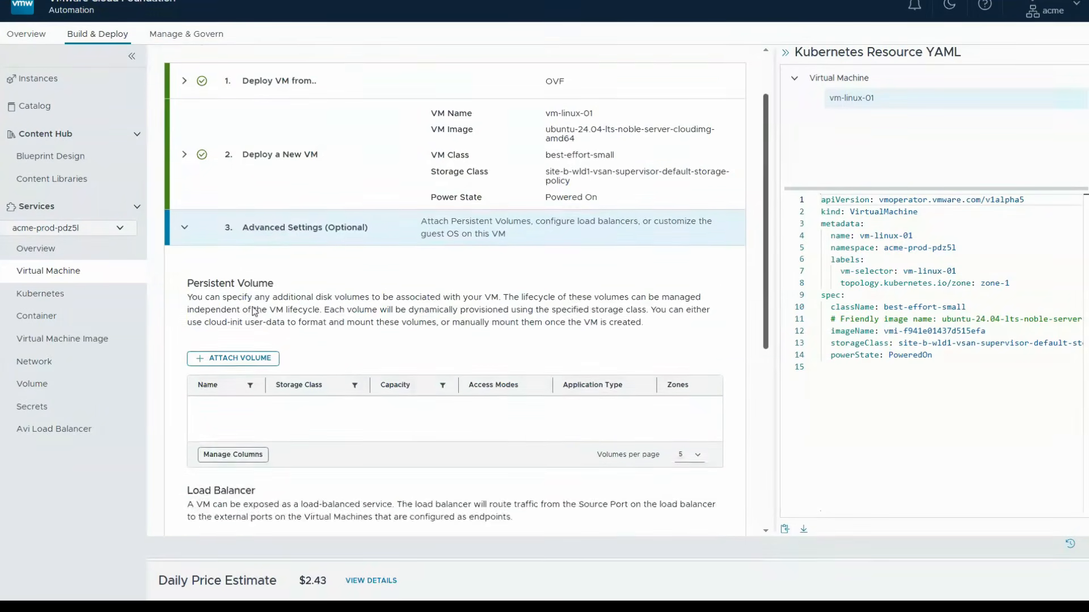
scroll(337, 144, "down", 1)
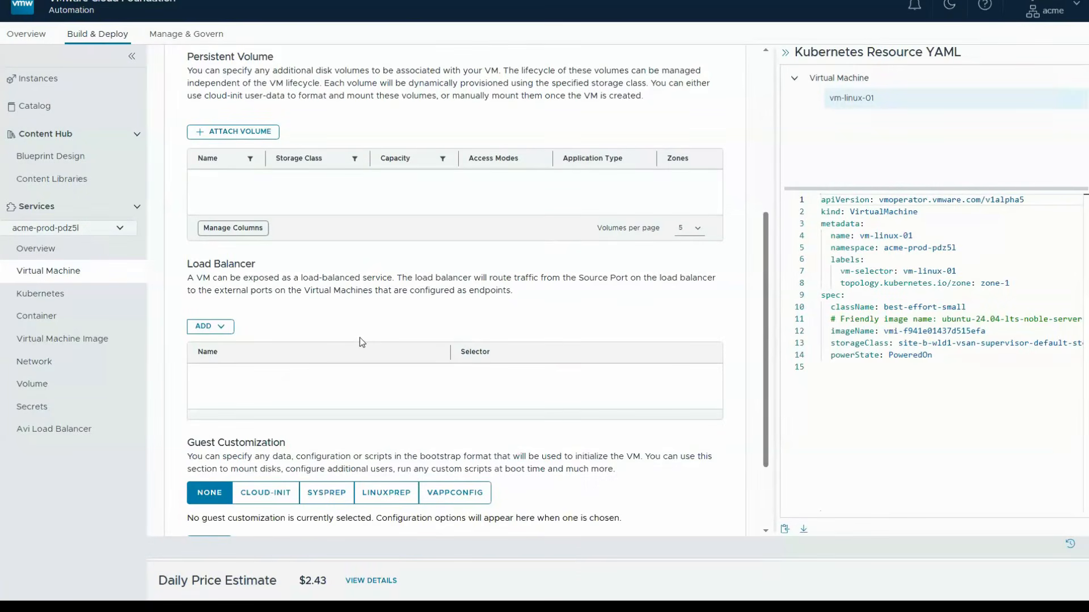
left_click(222, 327)
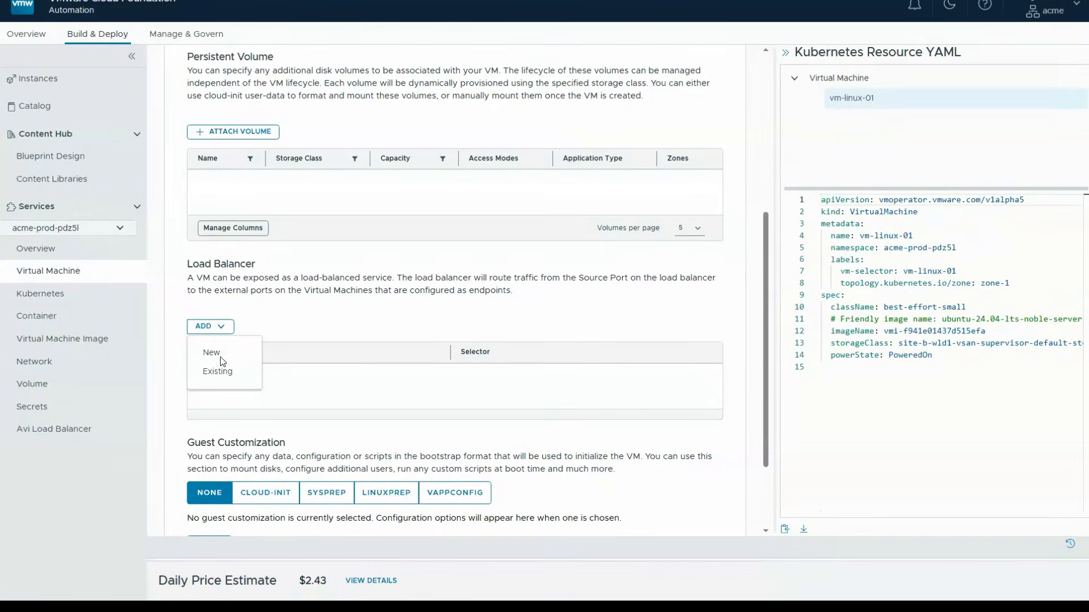
left_click(217, 359)
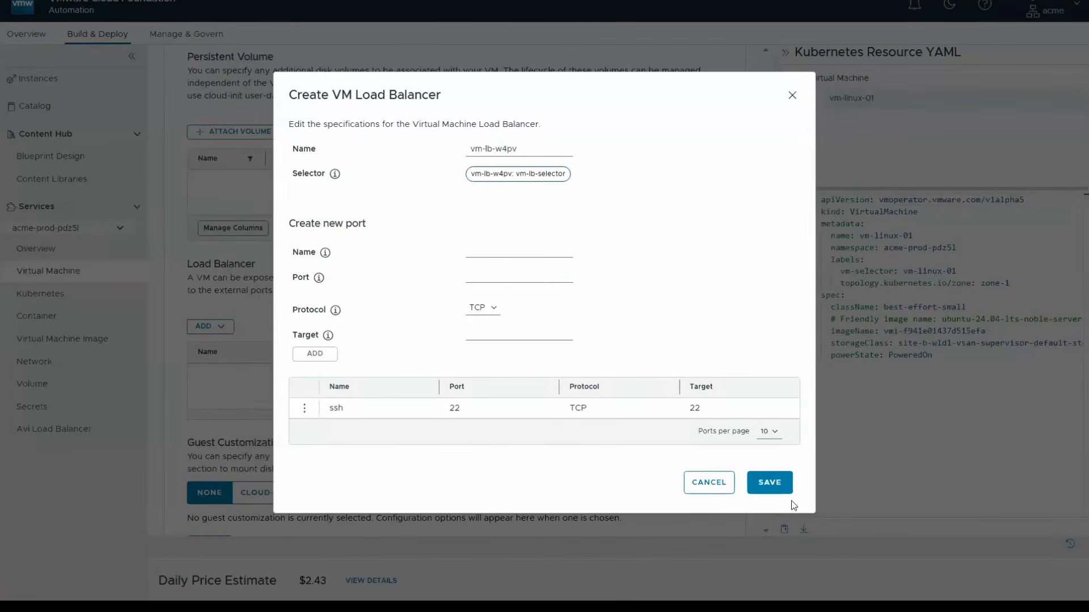
left_click(786, 487)
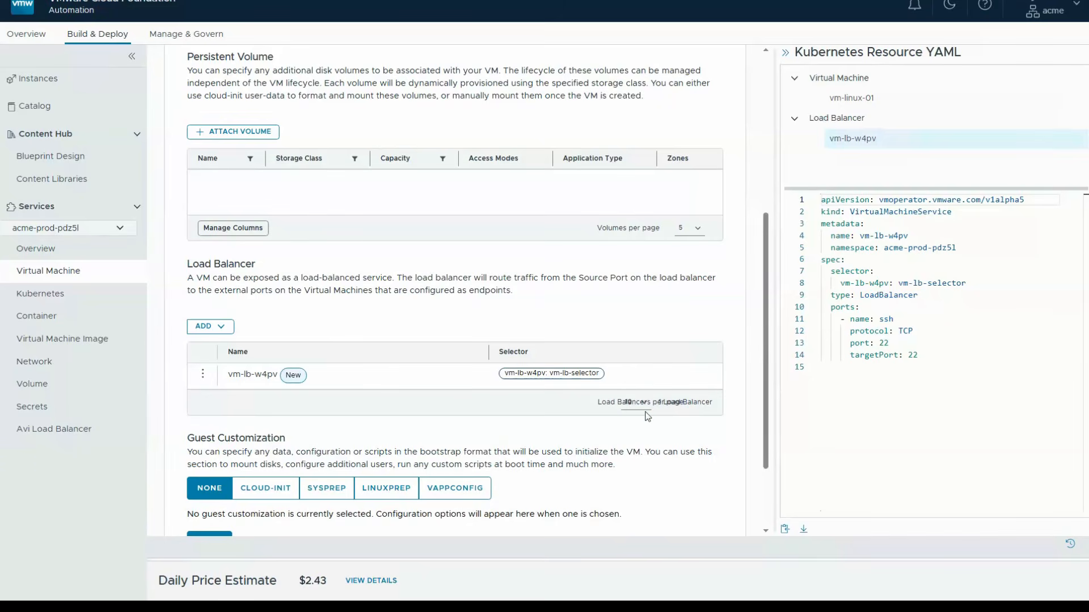
- Choose Cloud-Init guest customization, set the timezone to America/Toronto, and enable the default user
scroll(748, 350, "down", 3)
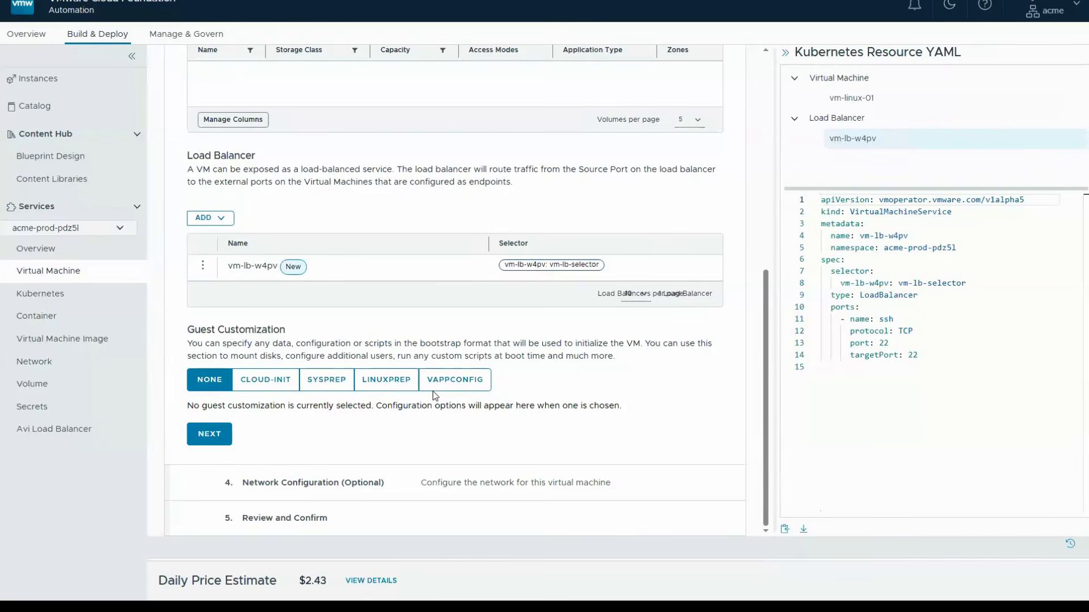
left_click(264, 380)
scroll(285, 400, "down", 4)
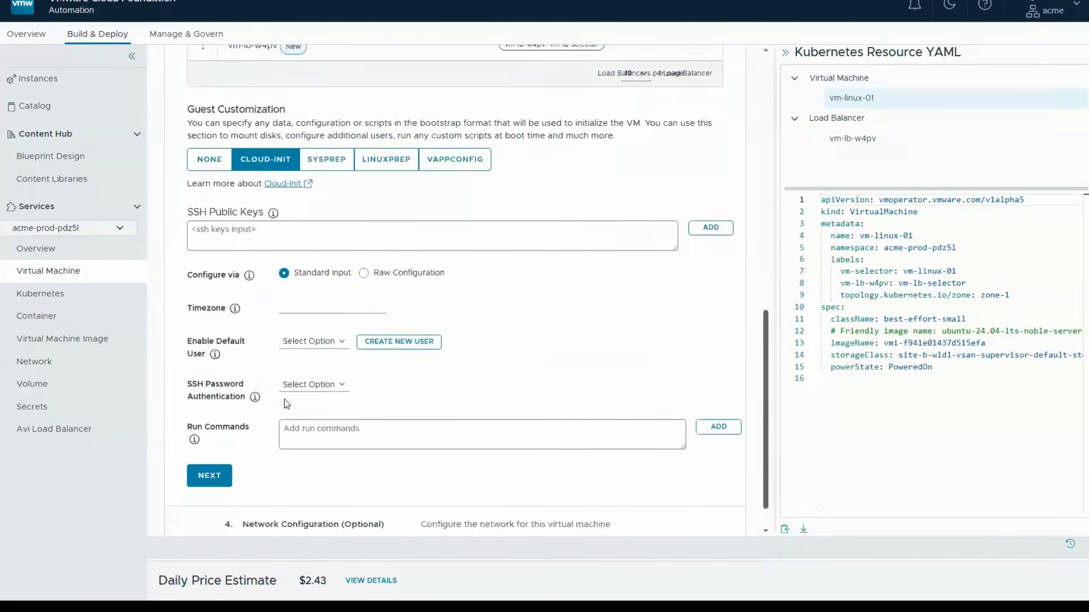
scroll(285, 399, "down", 1)
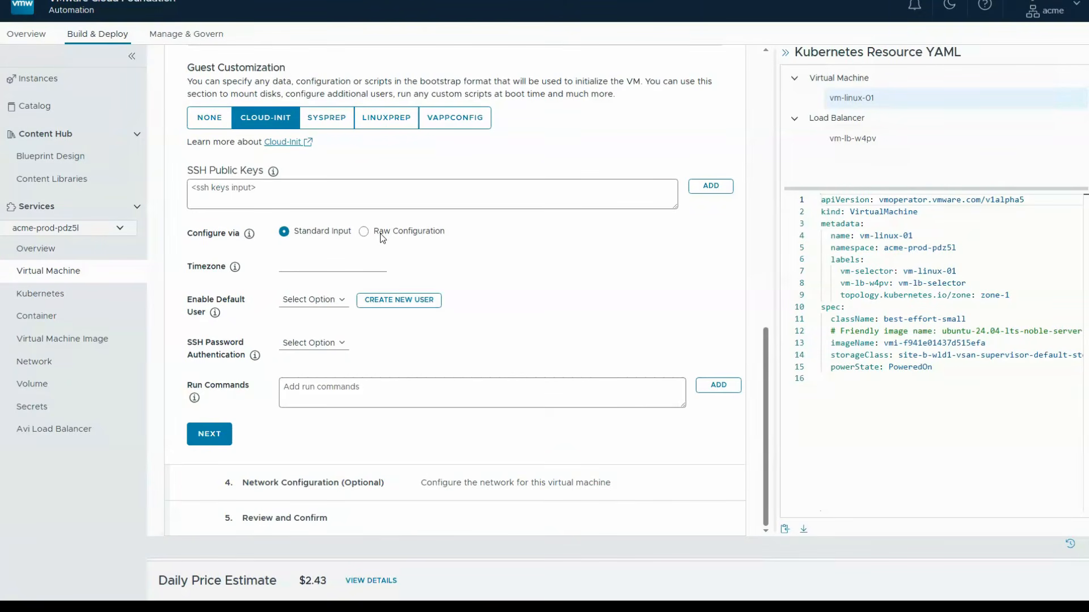
left_click(294, 264)
type("America/Toronto")
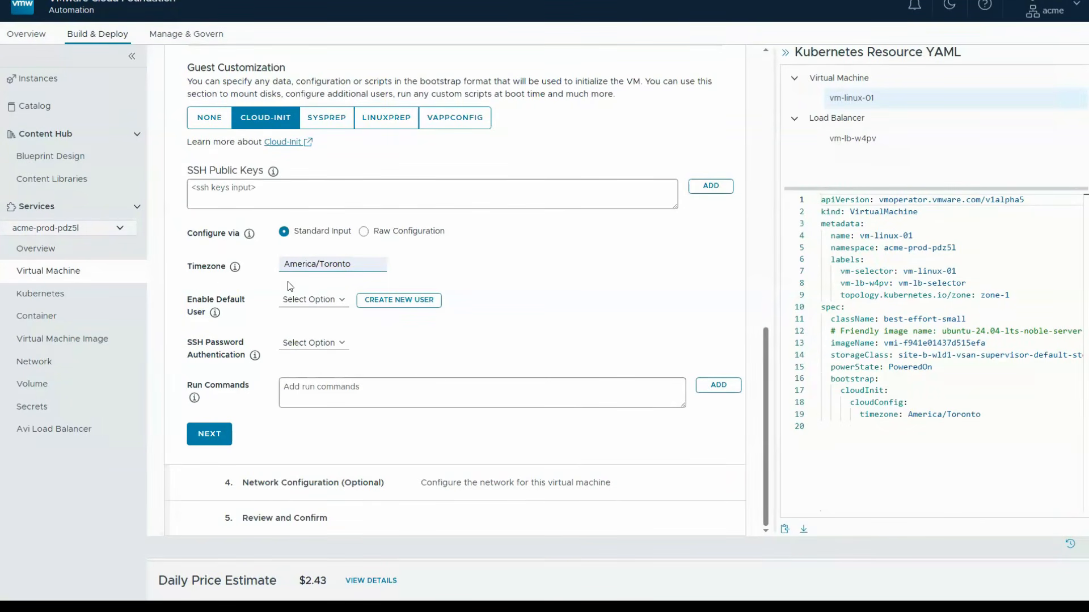
left_click(326, 309)
left_click(312, 330)
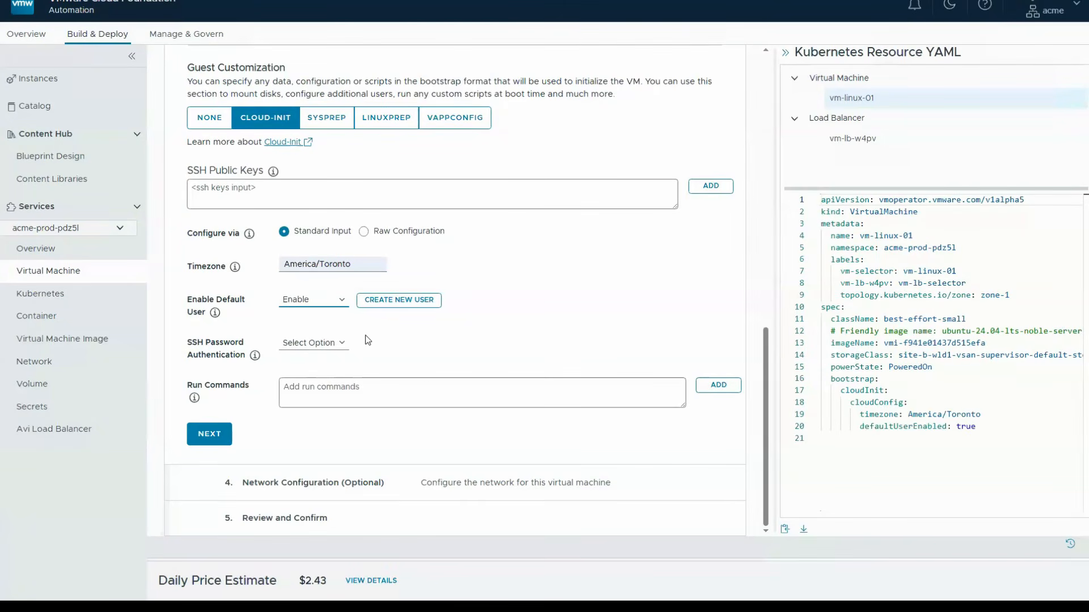
- Create the guest user demouser with the account password entered and confirmed, default sudo enabled, and the SSH authorized key added
left_click(397, 302)
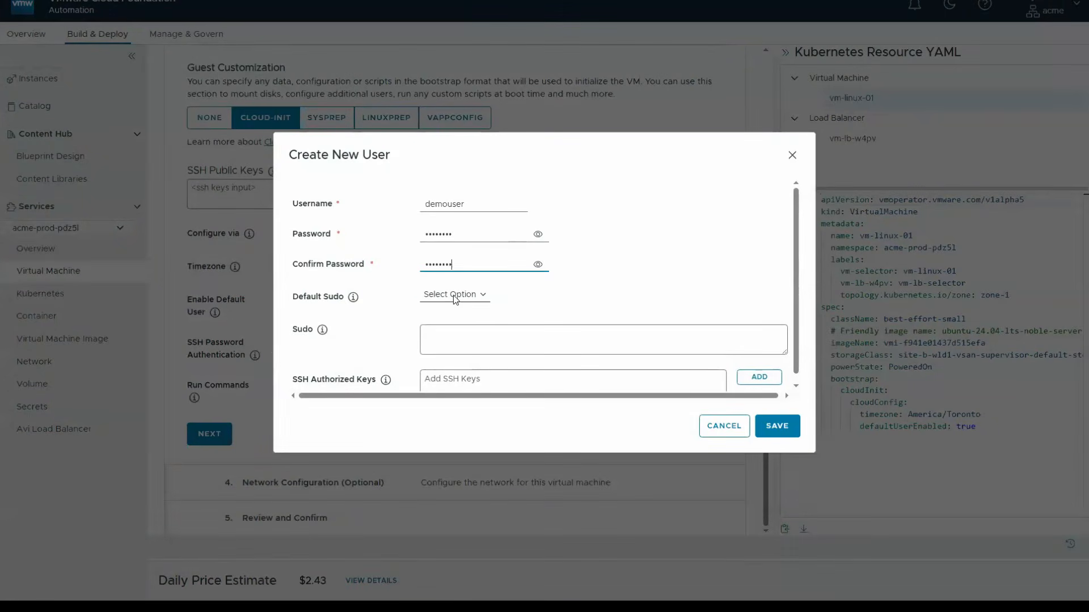
left_click(454, 295)
left_click(454, 326)
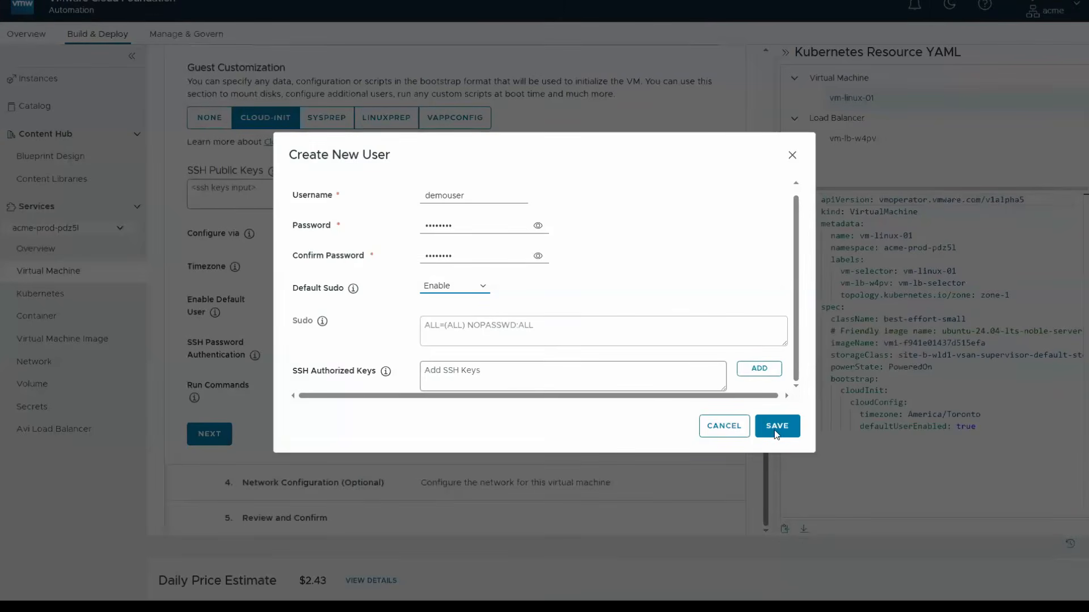
left_click(607, 376)
key("ctrl+v")
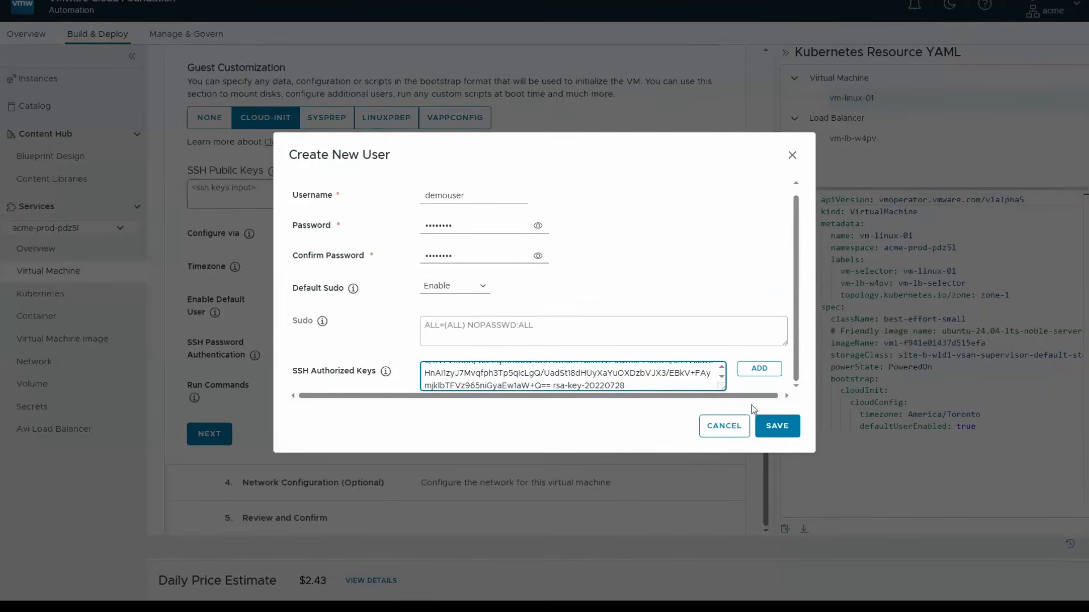
left_click(759, 370)
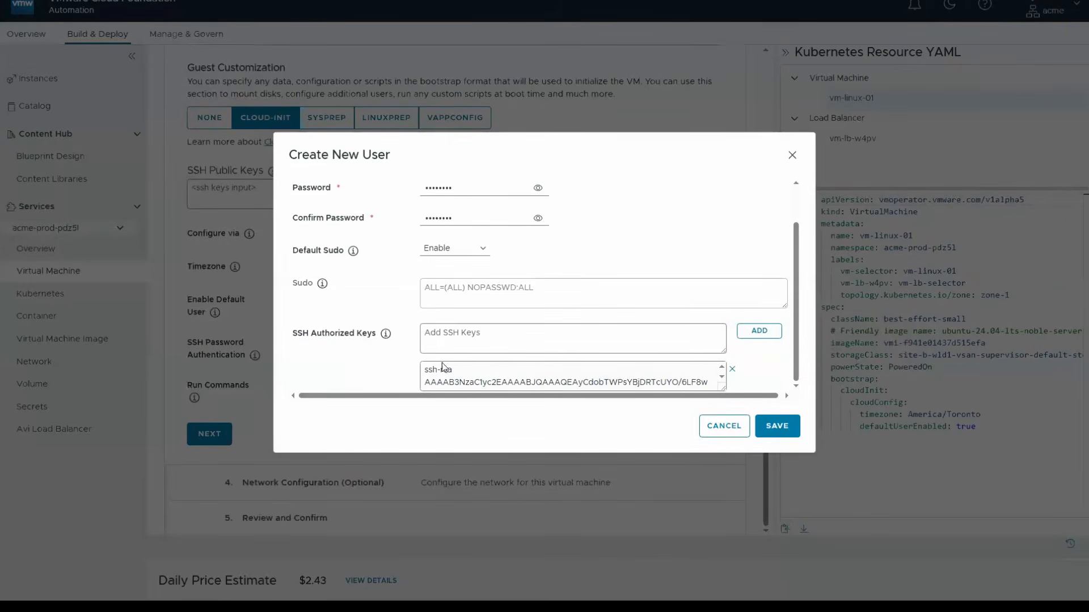
left_click(775, 426)
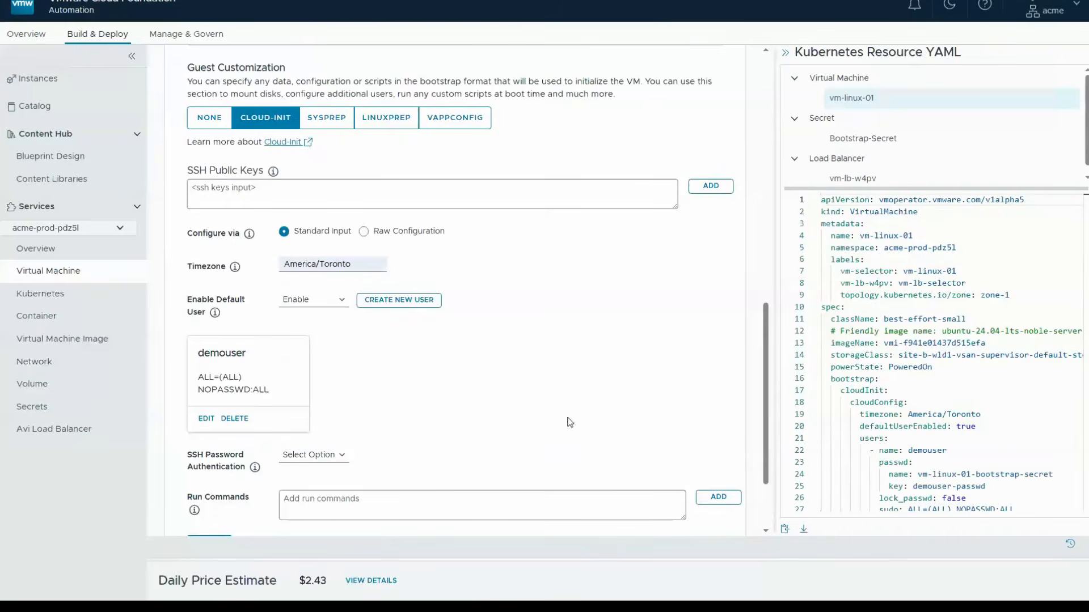
- Enable SSH password authentication, add the run command echo 'Hello World' > /tmp/welcome.txt, and continue to the network configuration
left_click(312, 457)
left_click(300, 486)
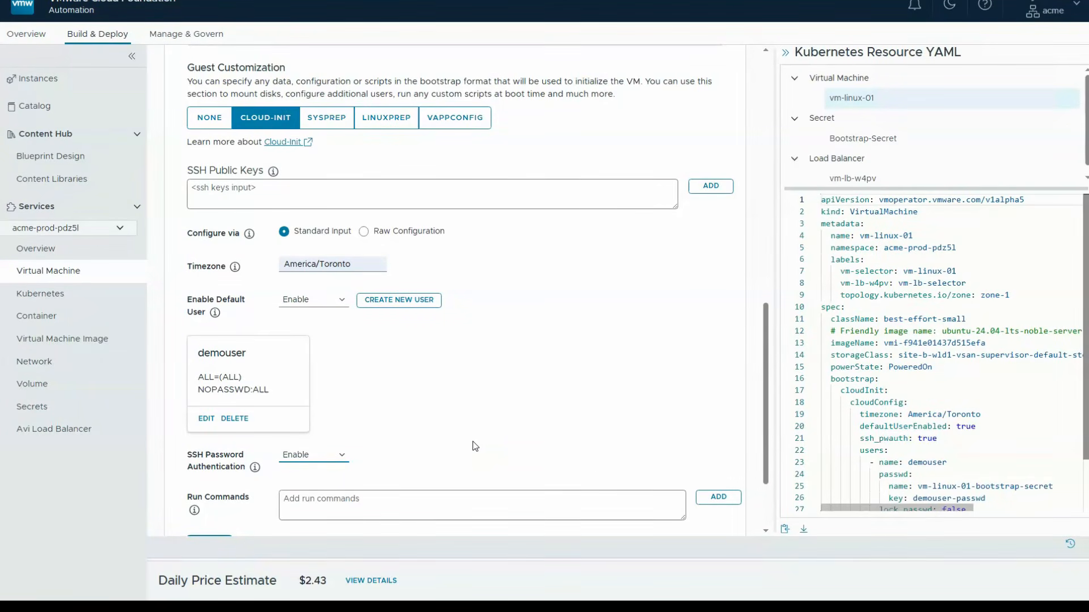
left_click(502, 513)
type("echo 'Hello World' > /tmp/welcome.txt")
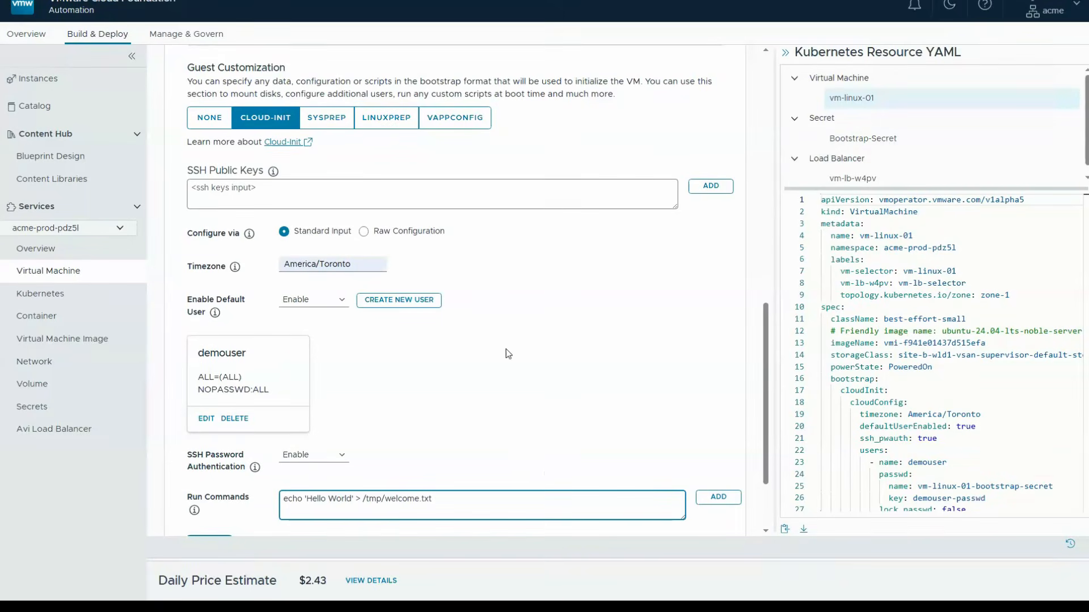
left_click(716, 498)
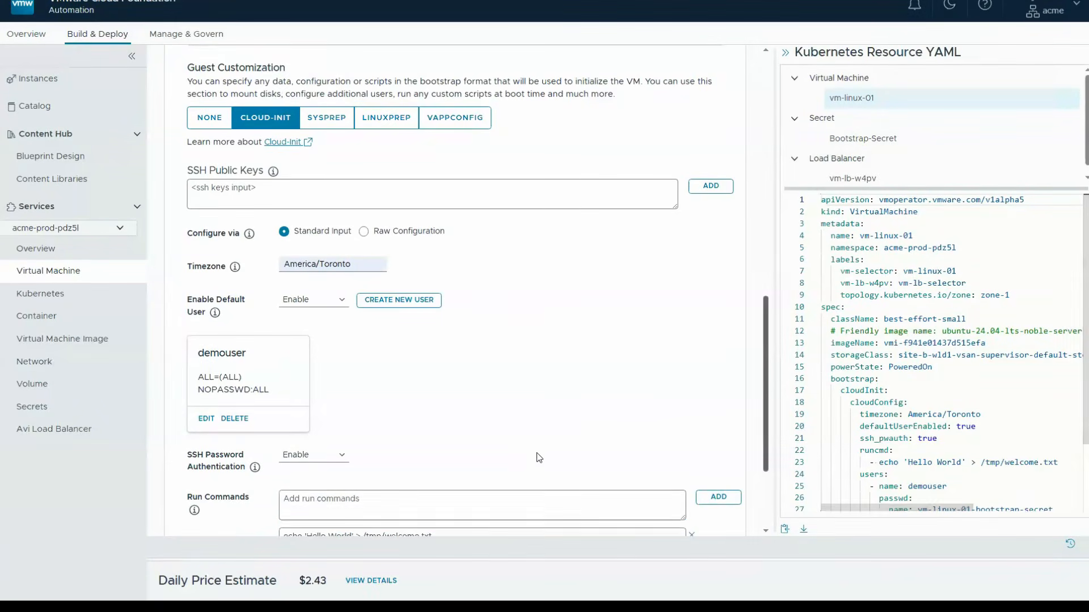
scroll(537, 453, "down", 3)
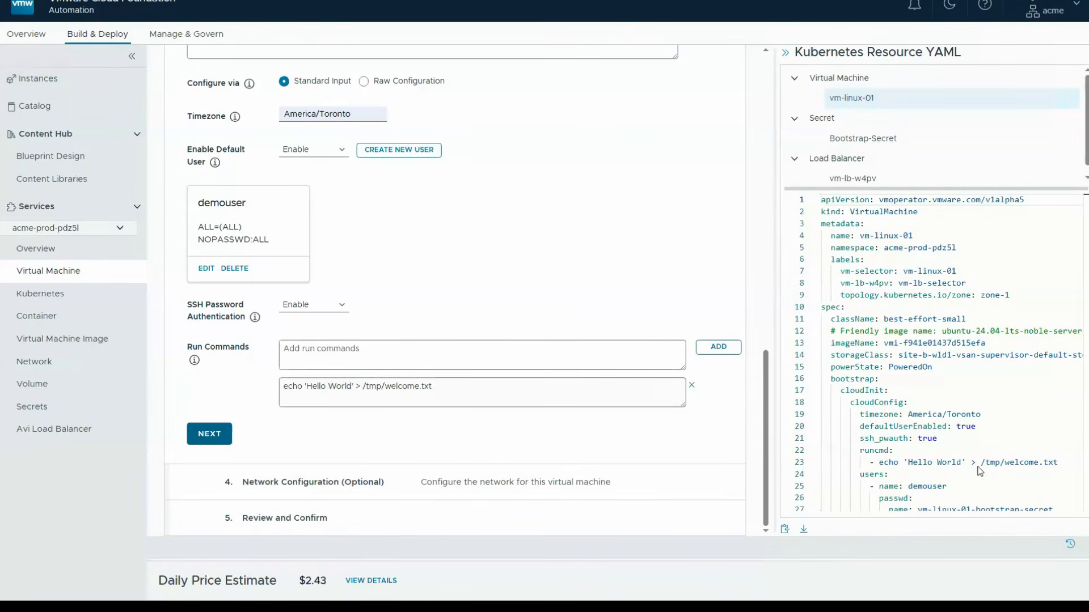
left_click(209, 434)
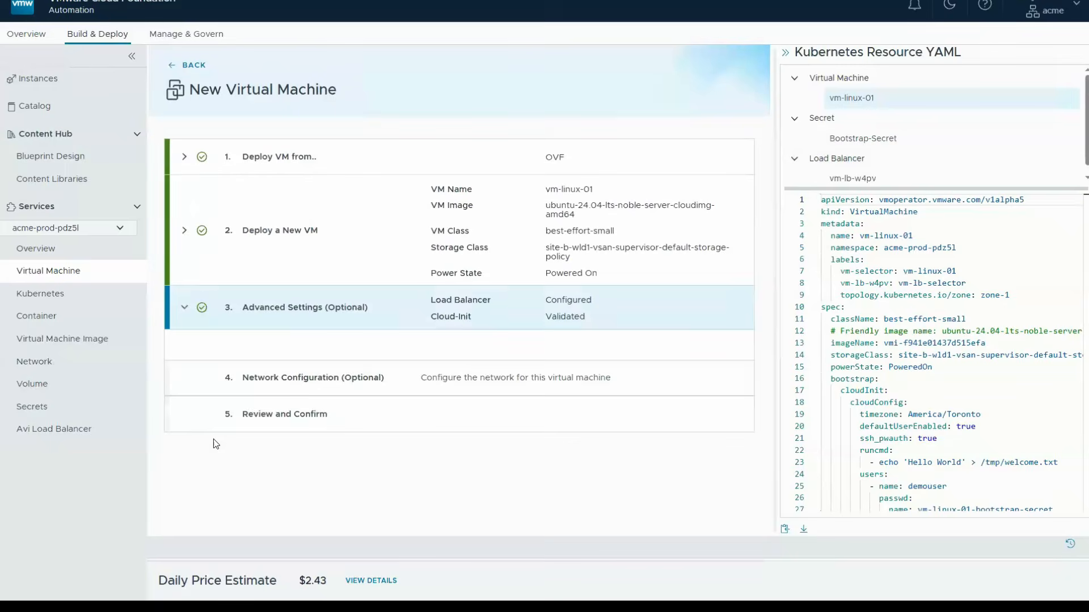
- Check the networks available for the eth0 interface and save it with the vm-default SubnetSet selected
scroll(429, 437, "down", 1)
scroll(429, 438, "down", 5)
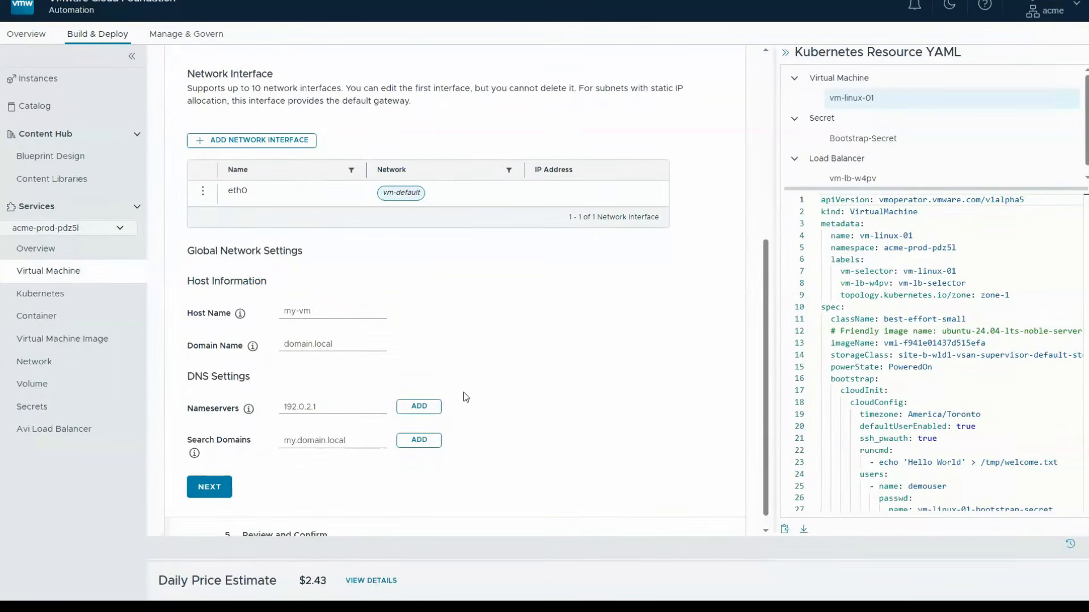
left_click(203, 192)
left_click(228, 182)
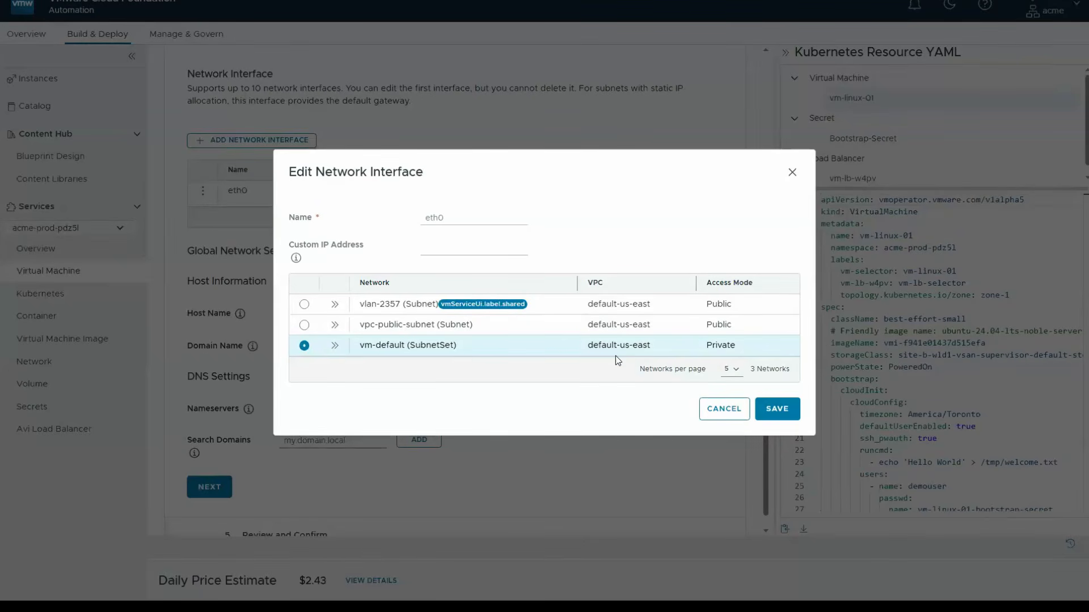
left_click(773, 410)
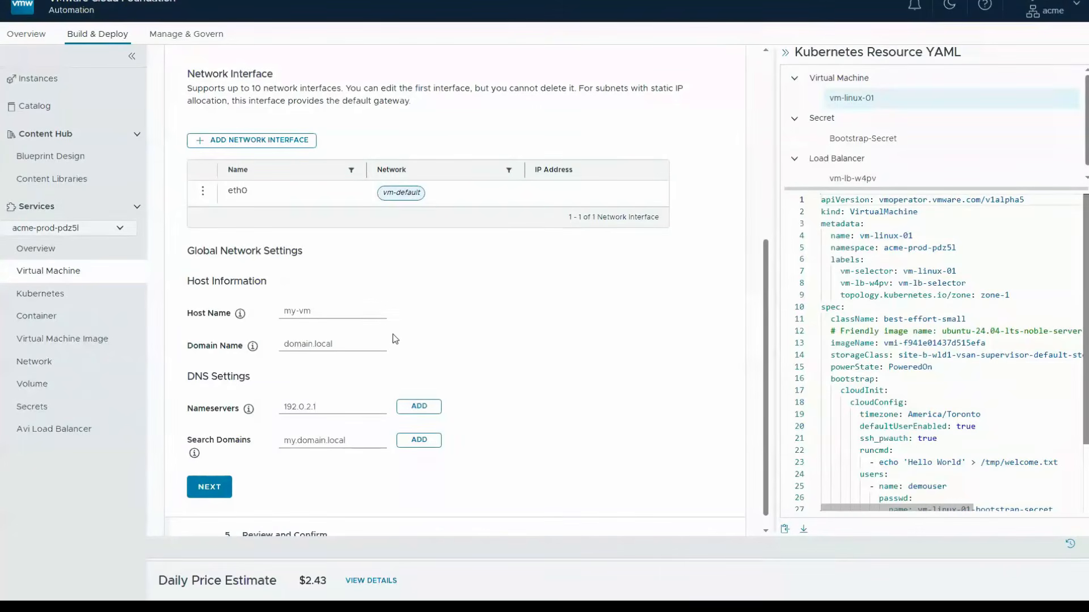
- Set the virtual machine's domain name to vcf-tmm-lab.local
left_click(308, 343)
type("vcf-tmm-lab.local")
left_click(314, 381)
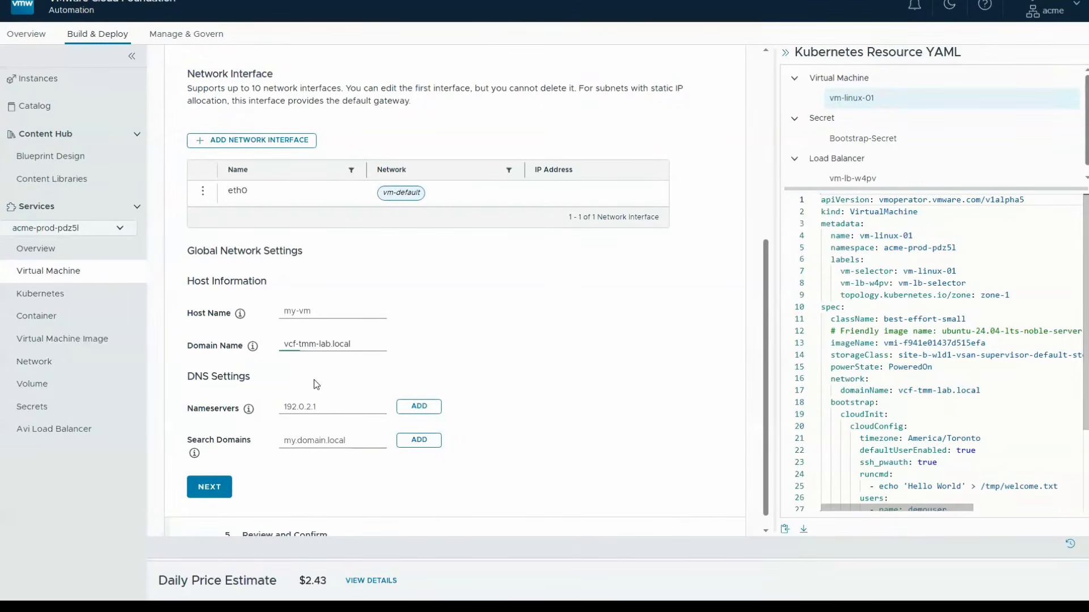
- Add the nameserver 10.160.204.60 and the search domain vcf-tmm-lab.local, and continue to the review
left_click(311, 413)
type("10.160.204.60")
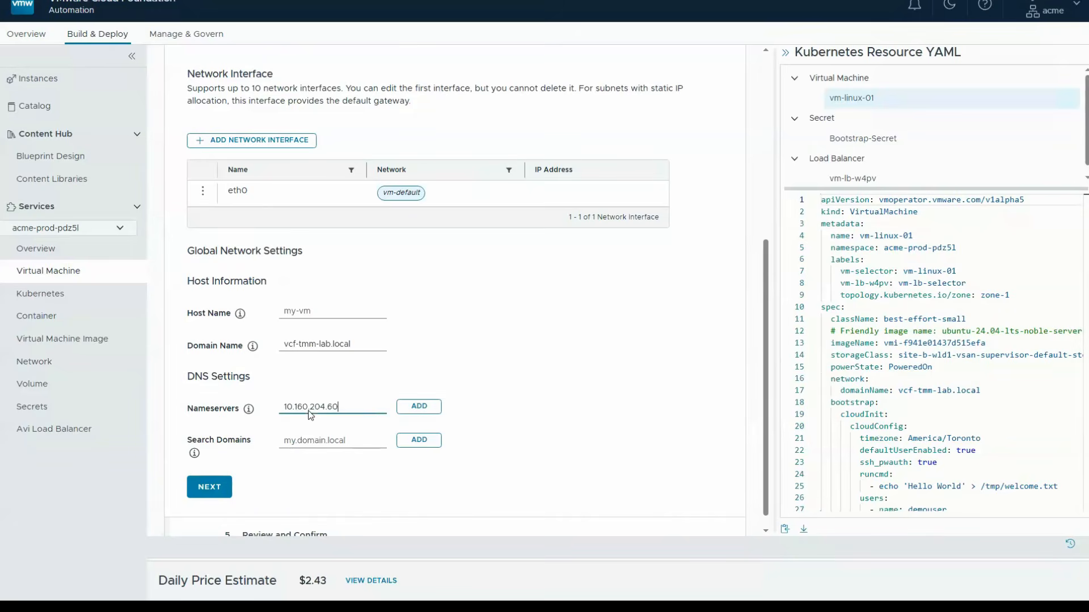
left_click(402, 410)
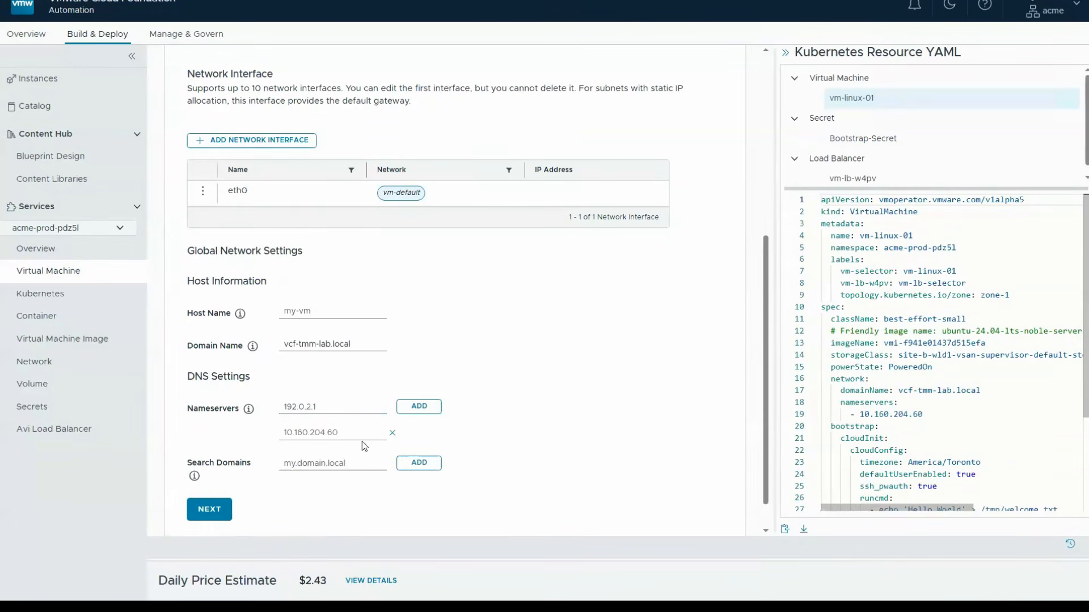
left_click(333, 466)
type("vcf-tmm-lab.local")
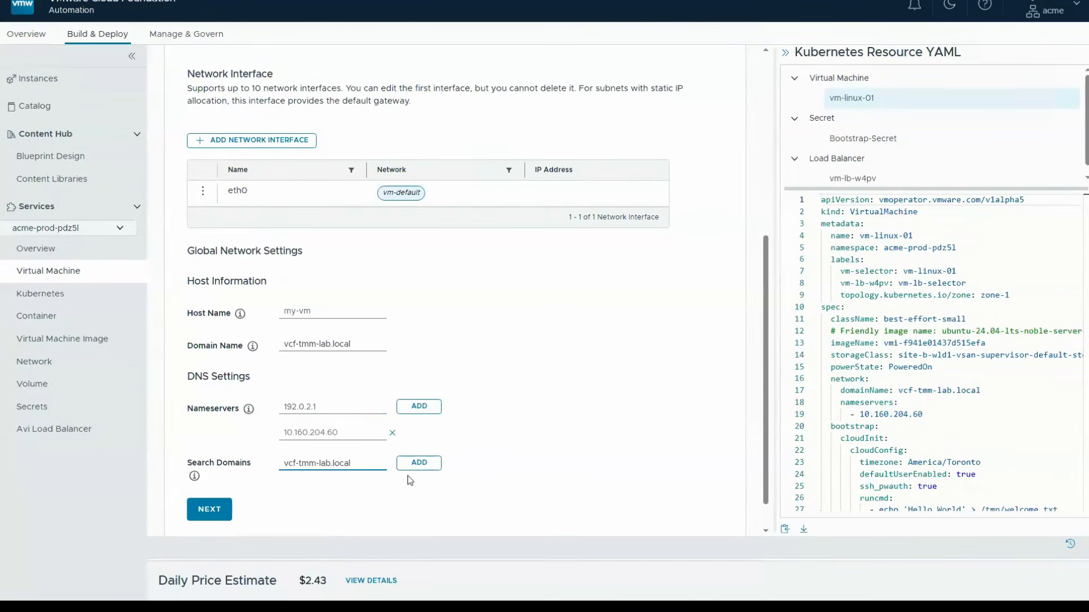
key("Return")
scroll(773, 518, "down", 1)
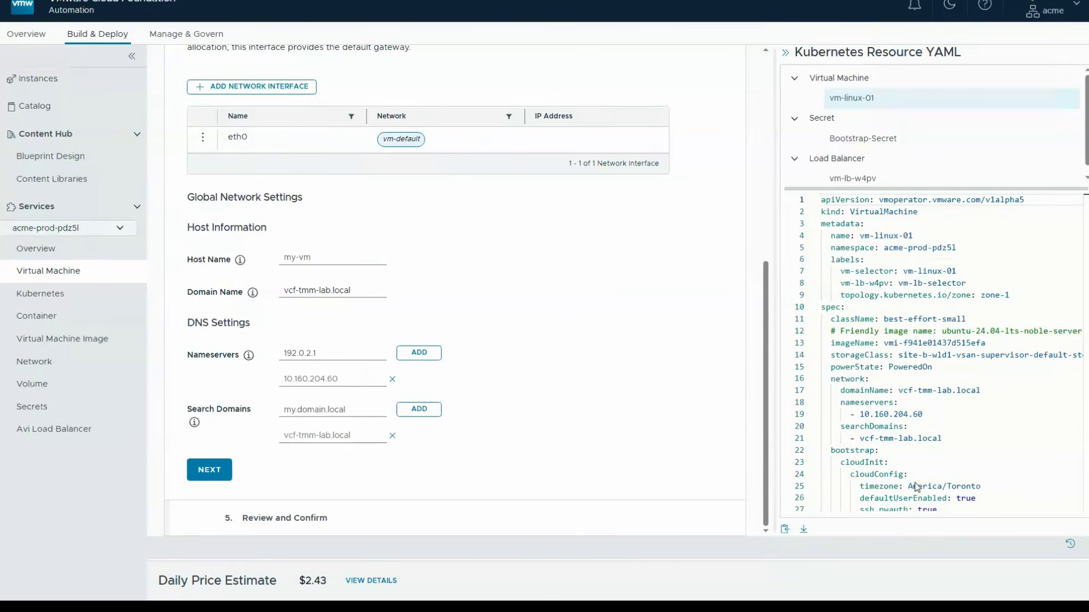
left_click(209, 470)
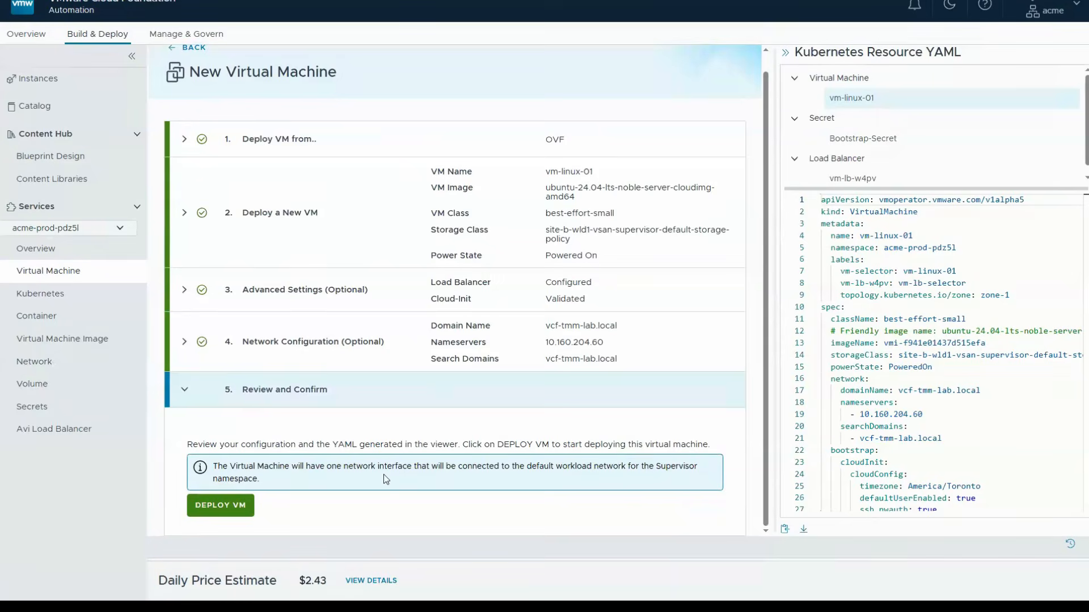
- Download the generated YAML, check the daily price estimate details and deploy vm-linux-01
left_click(803, 529)
left_click(375, 583)
left_click(235, 511)
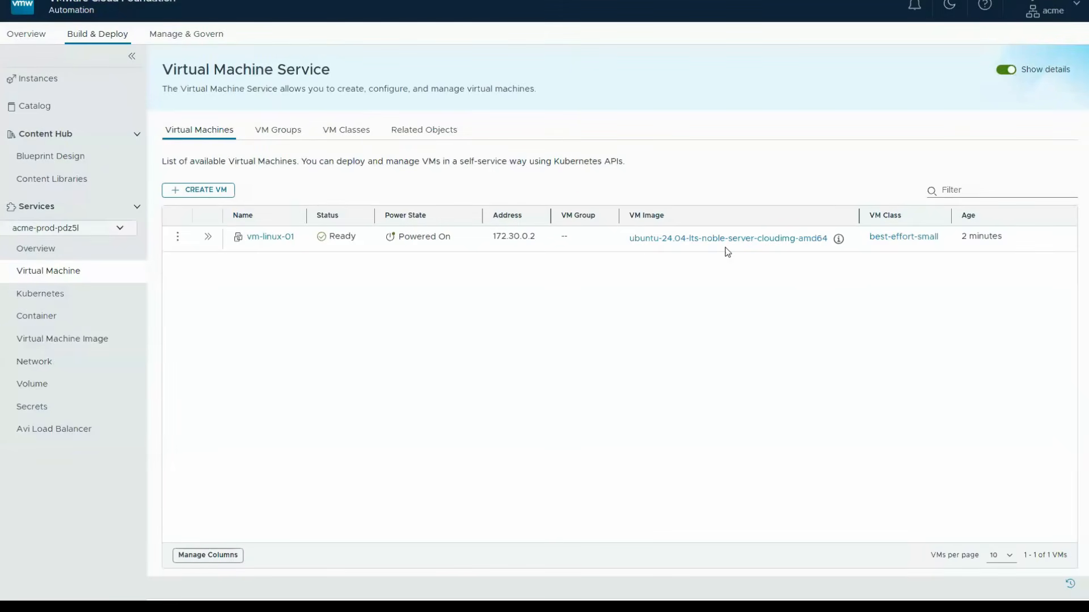
- Start a new virtual machine from OVF named vm-mysql-01 with the ubuntu-24.04-lts-noble-server-cloudimg-amd64 image
left_click(209, 190)
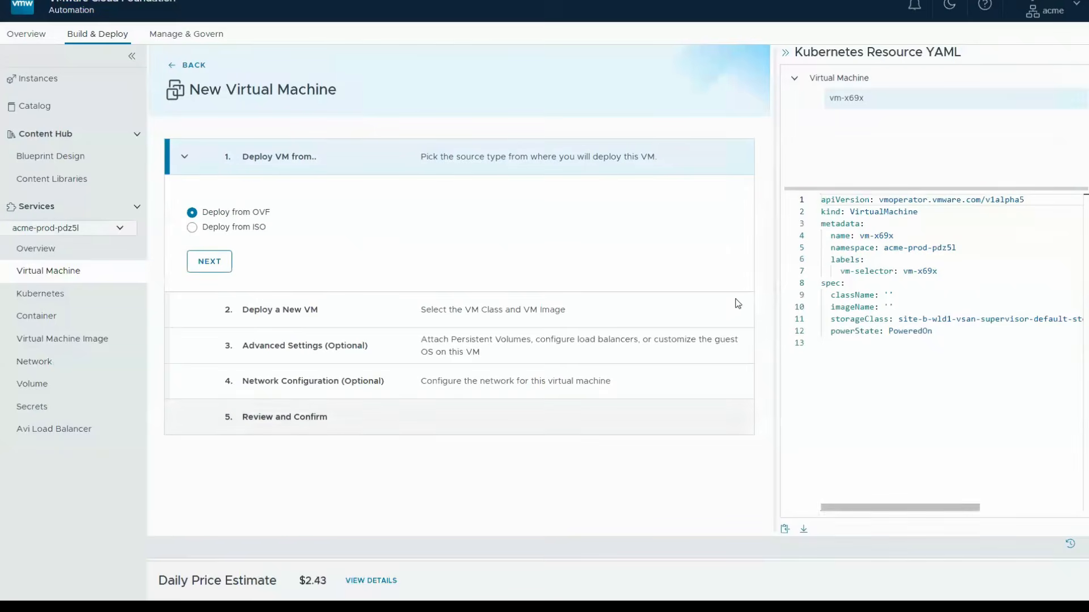
left_click(208, 258)
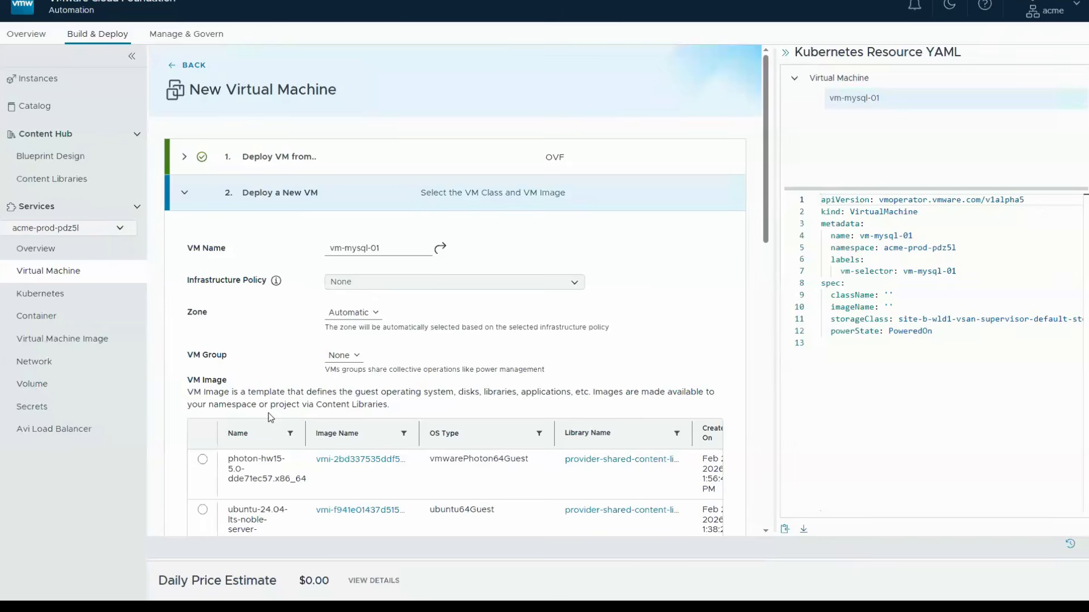
scroll(268, 413, "down", 5)
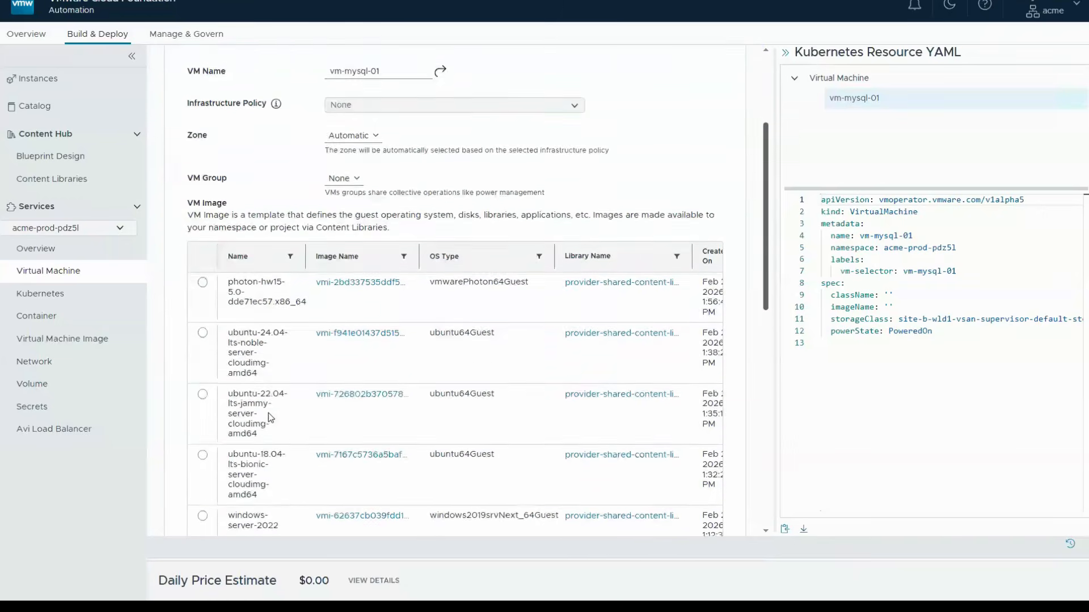
scroll(267, 413, "down", 1)
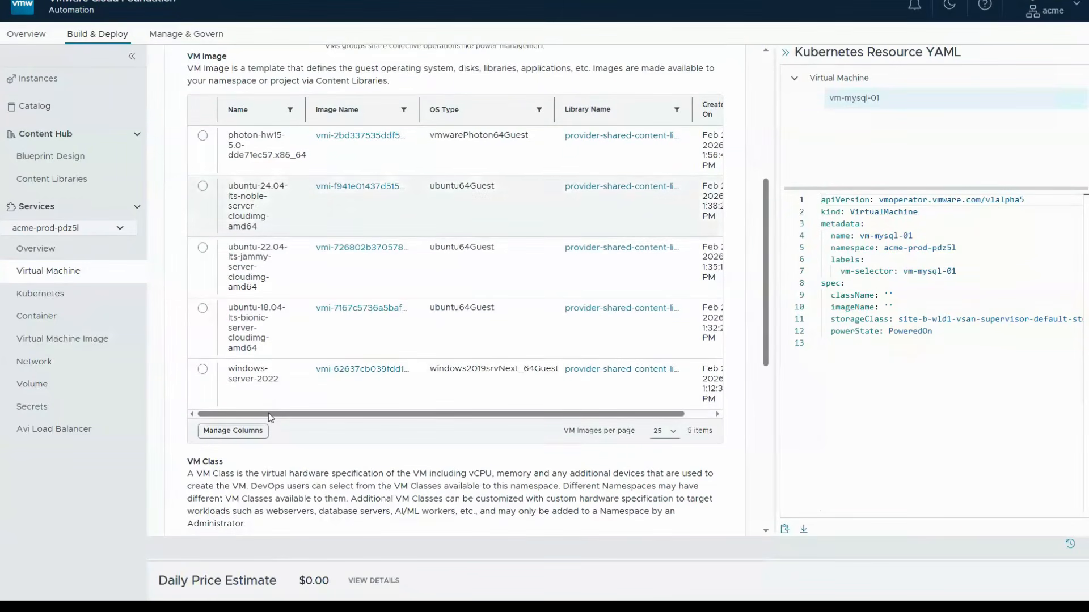
scroll(267, 413, "down", 5)
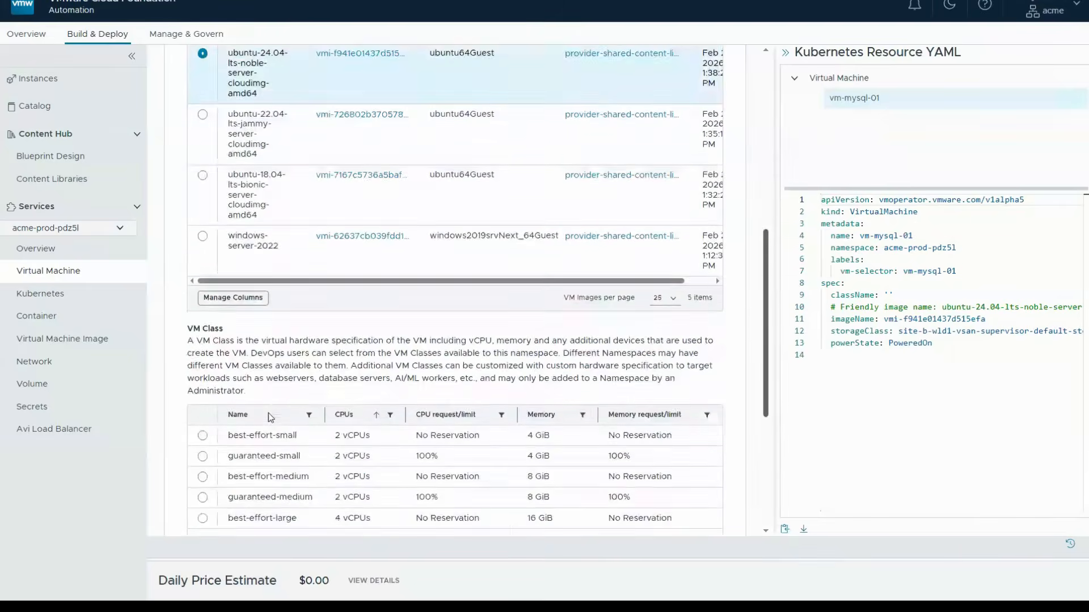
- Choose the best-effort-small VM class for vm-mysql-01 and continue to the advanced settings
scroll(268, 418, "down", 1)
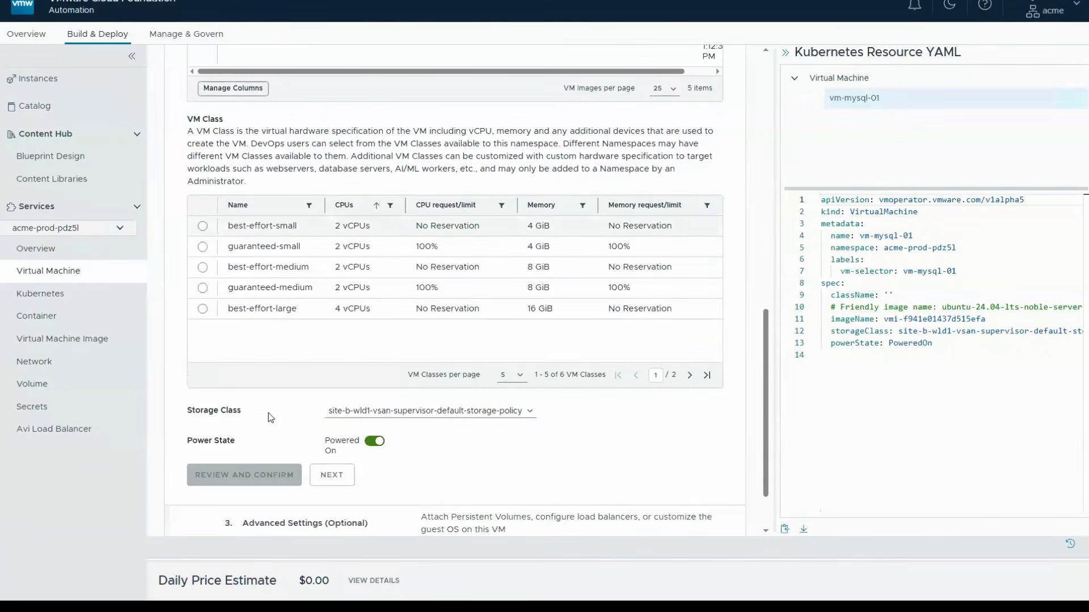
left_click(203, 226)
scroll(268, 413, "down", 2)
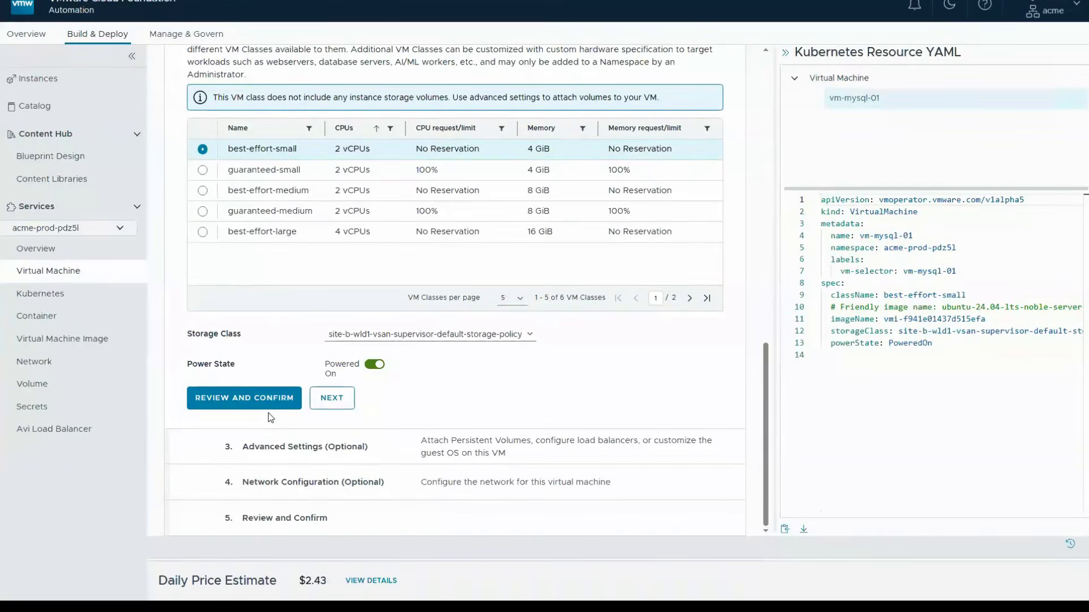
left_click(332, 398)
- Customize the guest through Cloud-Init raw configuration, pasting the MySQL cloud-config script with its user passwords and SSH authorized key
scroll(270, 418, "down", 7)
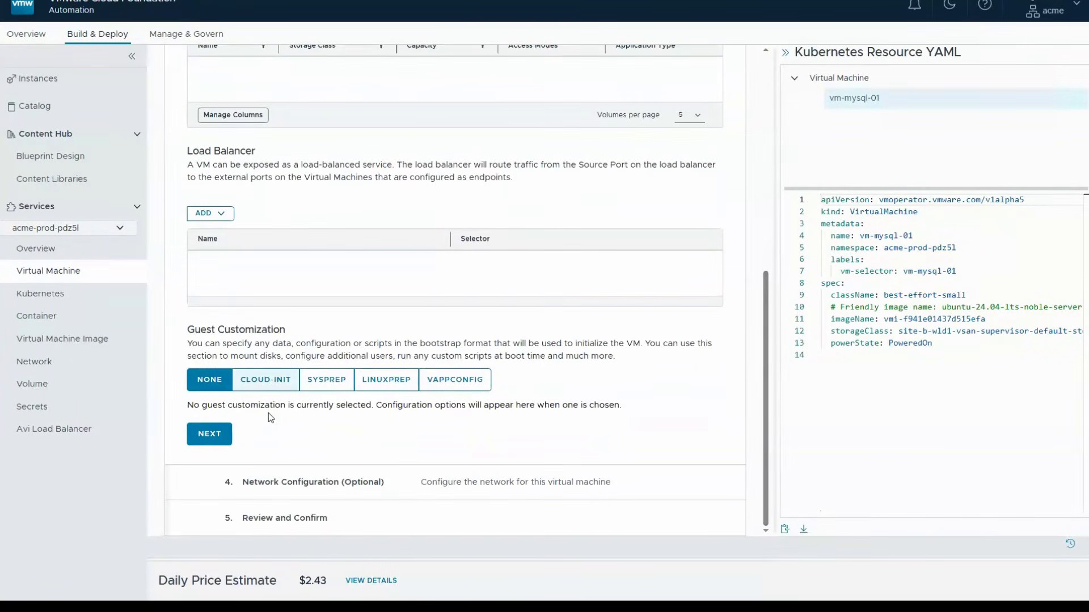
left_click(265, 380)
scroll(268, 414, "down", 5)
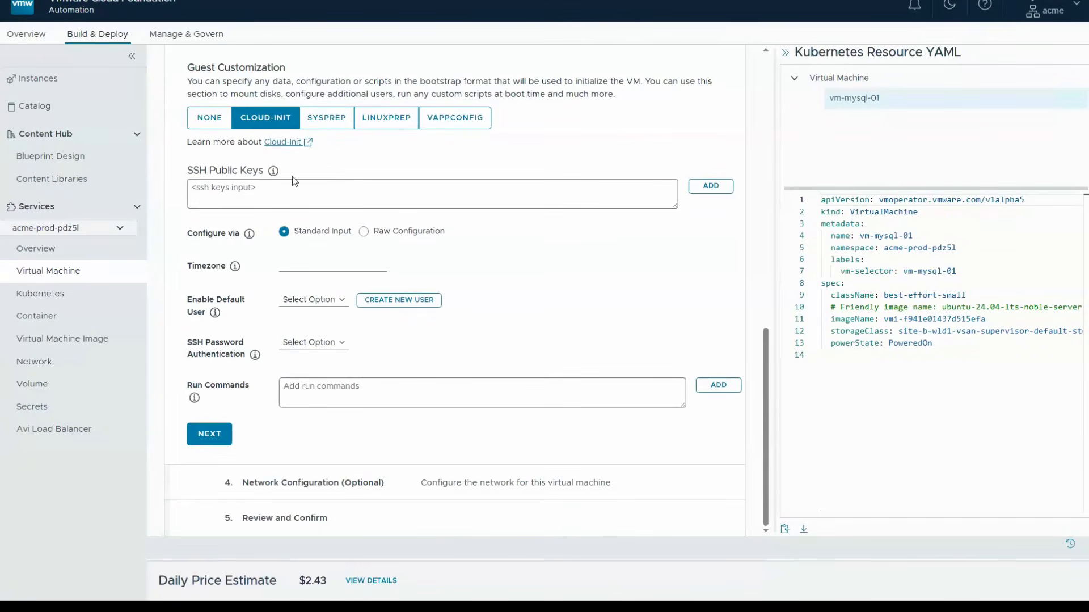
left_click(366, 231)
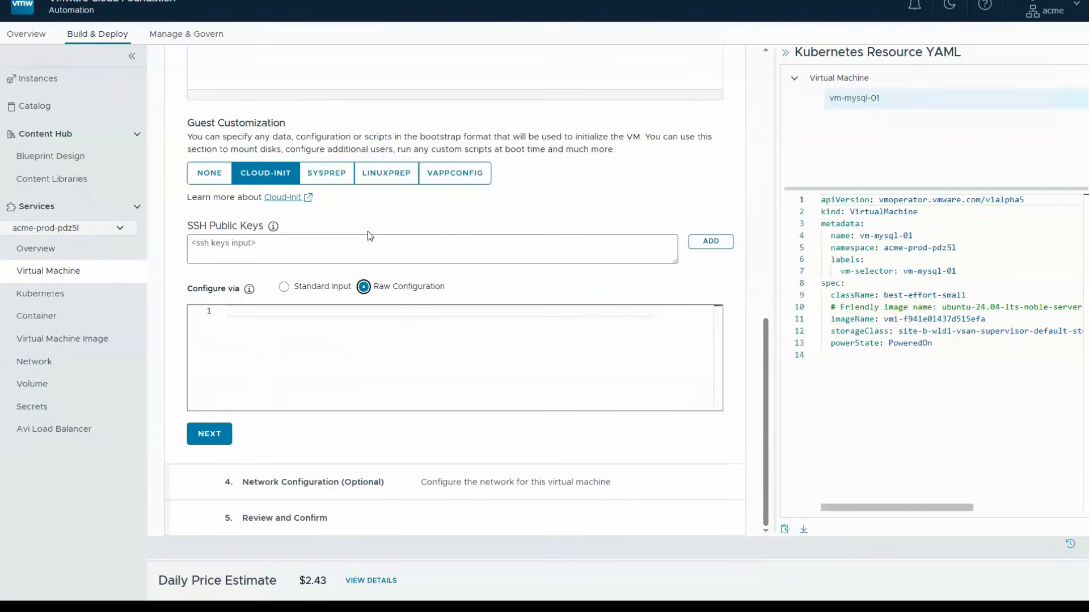
left_click(304, 362)
key("ctrl+v")
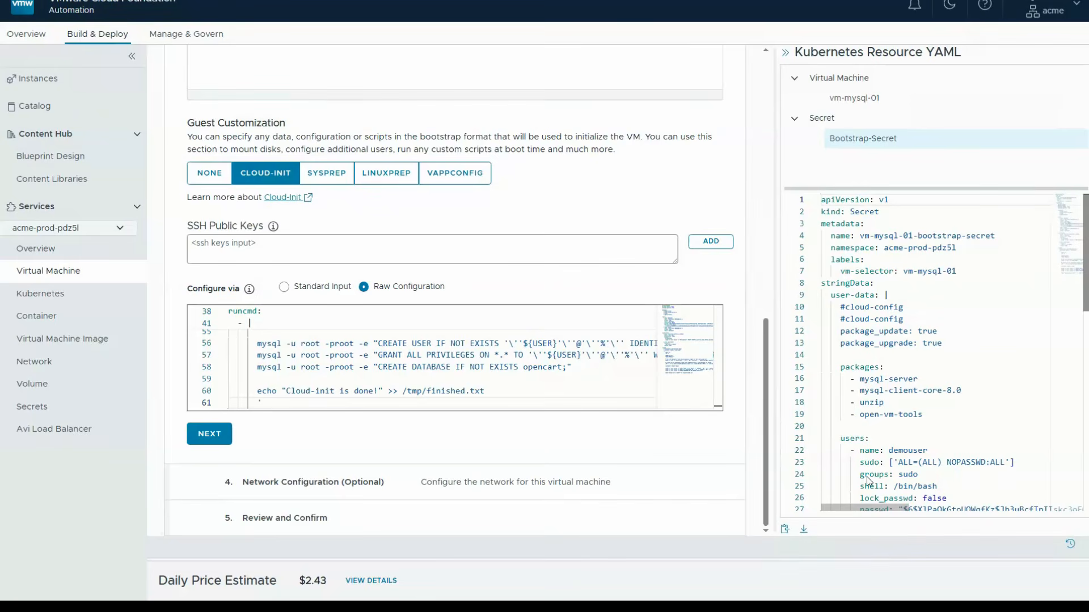
- Review the Bootstrap-Secret YAML from the packages through the run commands, and continue to the network configuration
scroll(1002, 393, "down", 2)
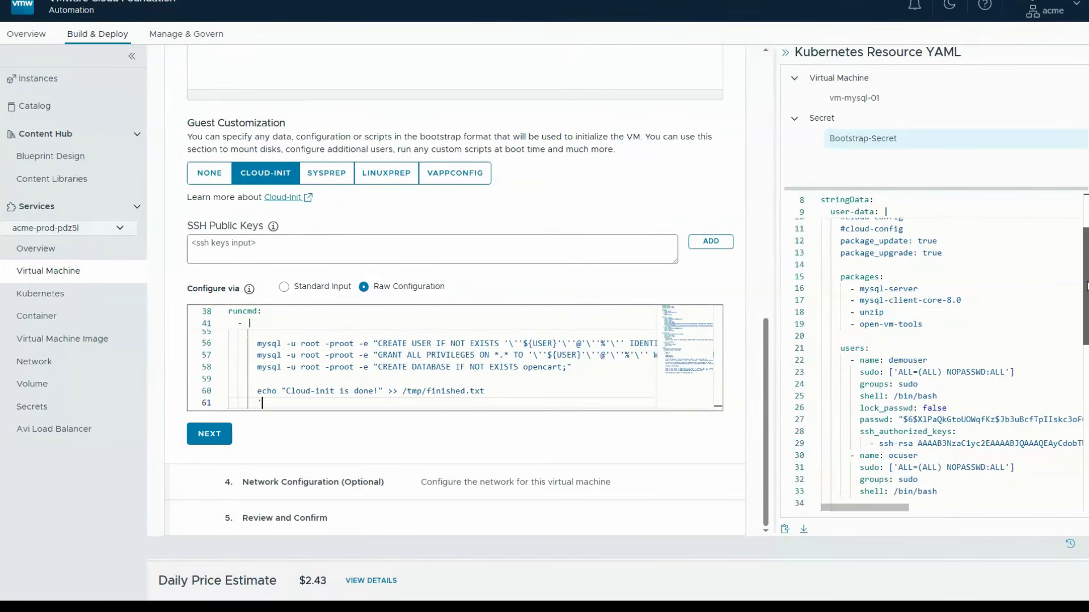
scroll(993, 456, "down", 3)
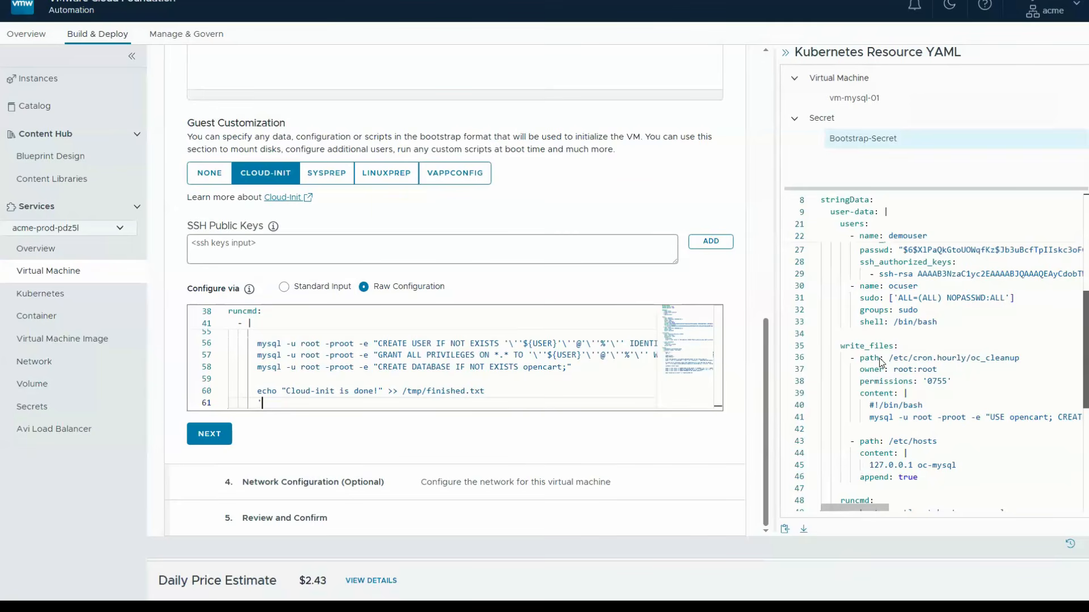
scroll(1033, 391, "down", 1)
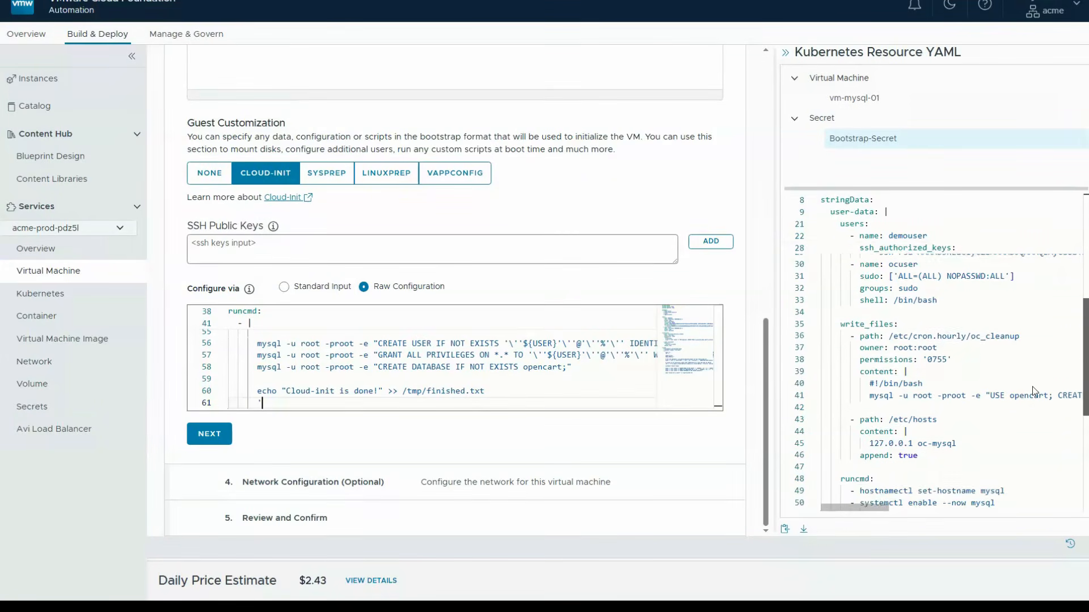
scroll(1033, 392, "down", 2)
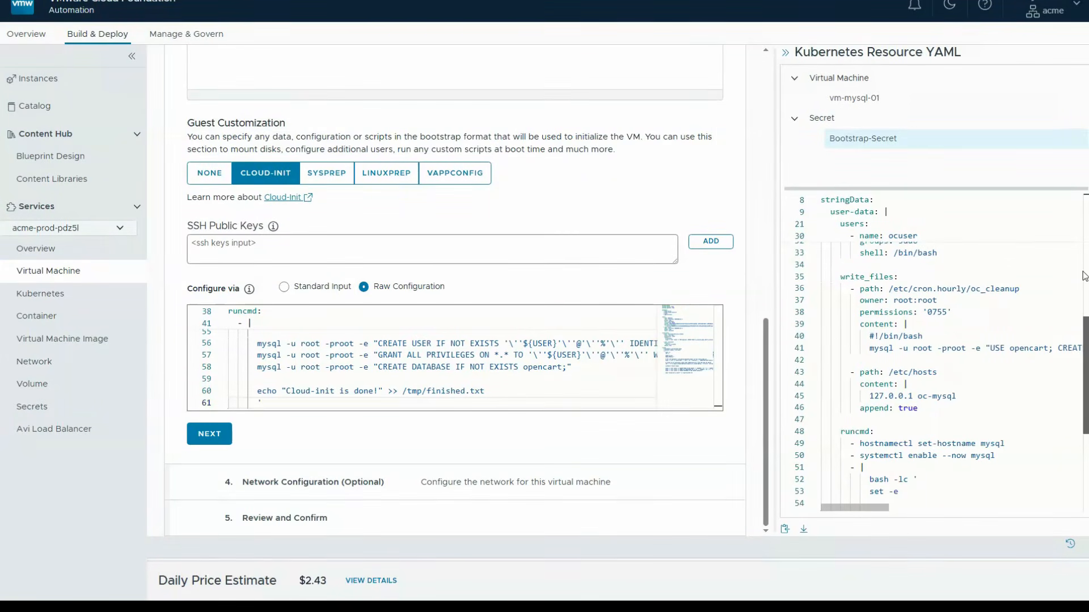
scroll(1087, 332, "down", 9)
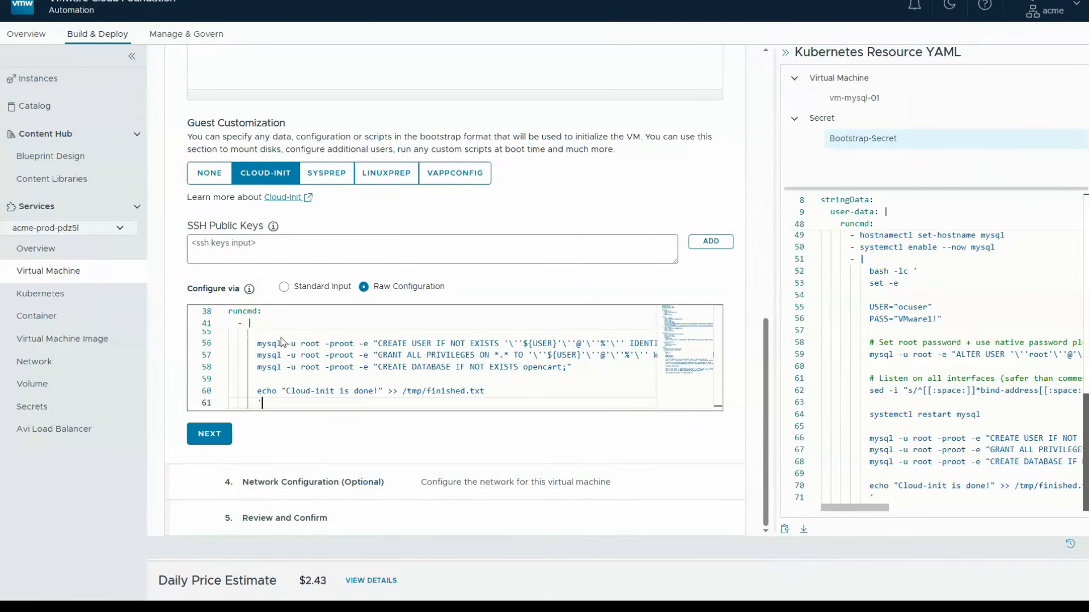
left_click(199, 432)
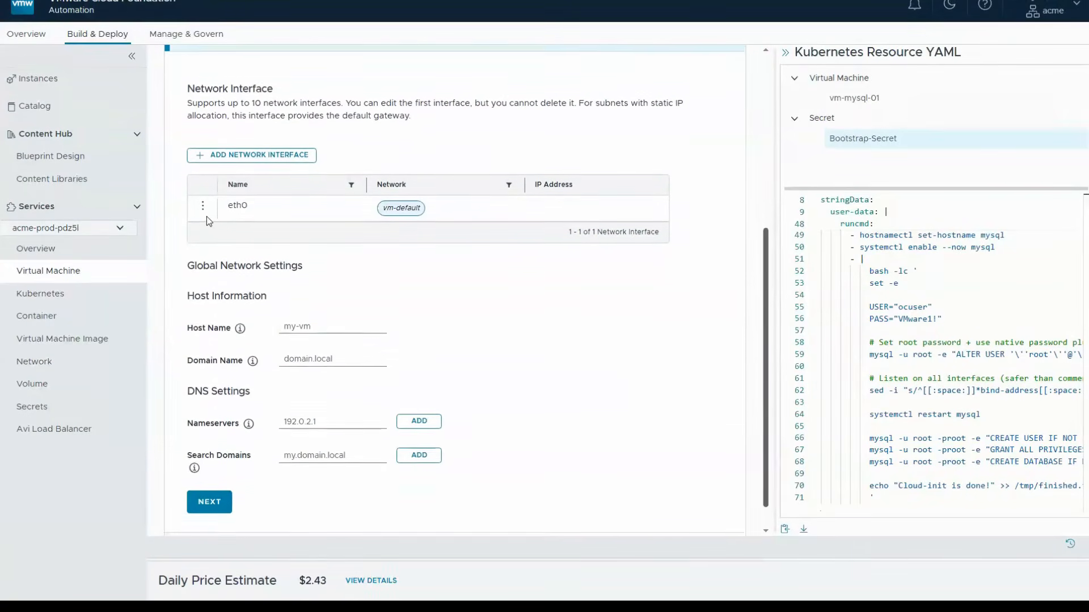
- Change the eth0 interface's network to the shared vlan-2357 subnet and save it
left_click(203, 195)
left_click(228, 186)
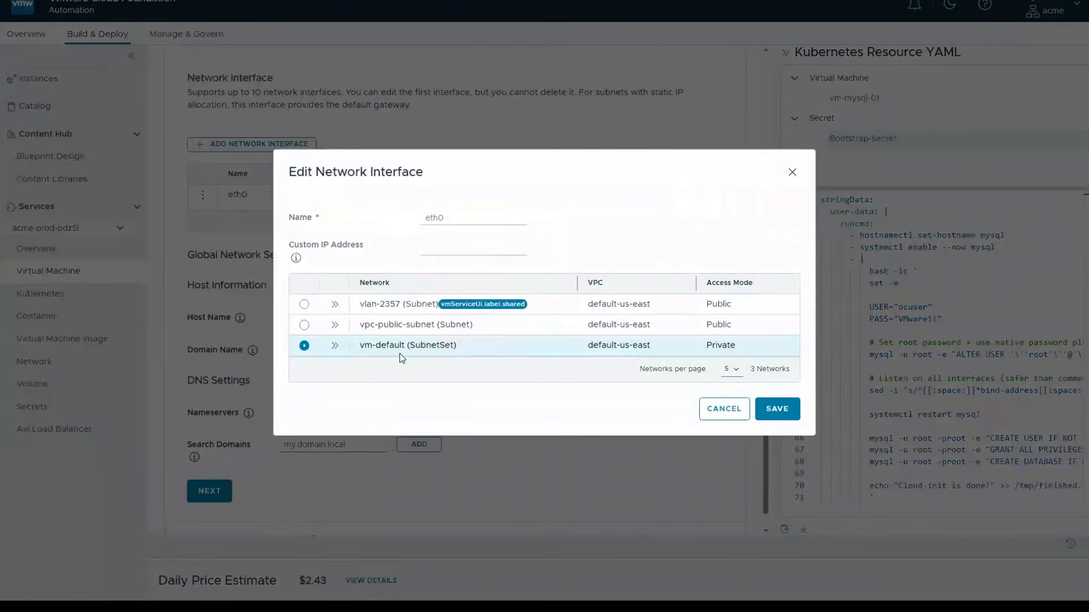
left_click(305, 304)
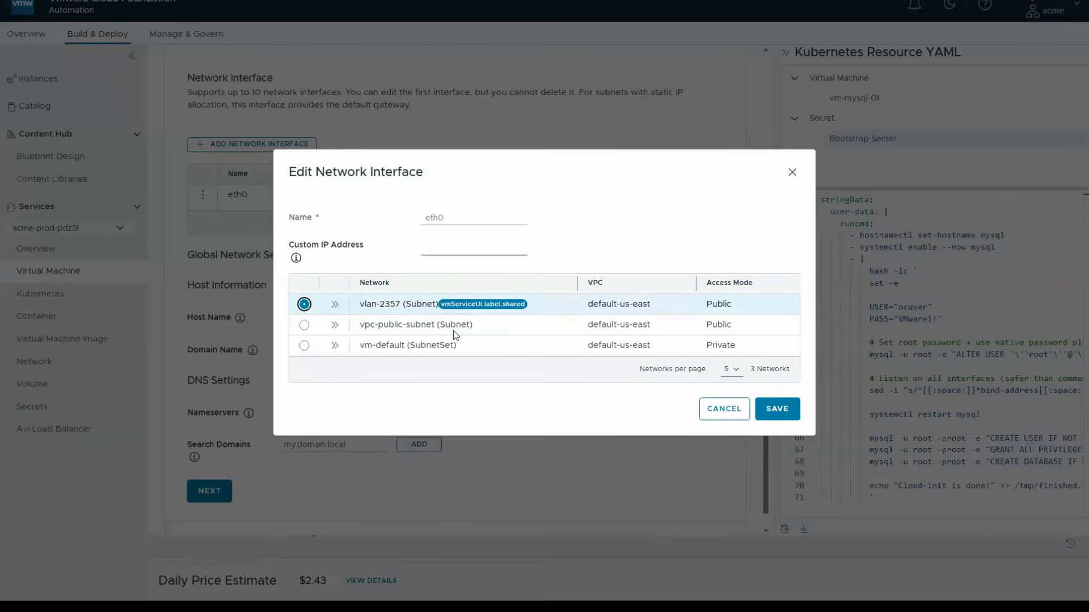
left_click(771, 421)
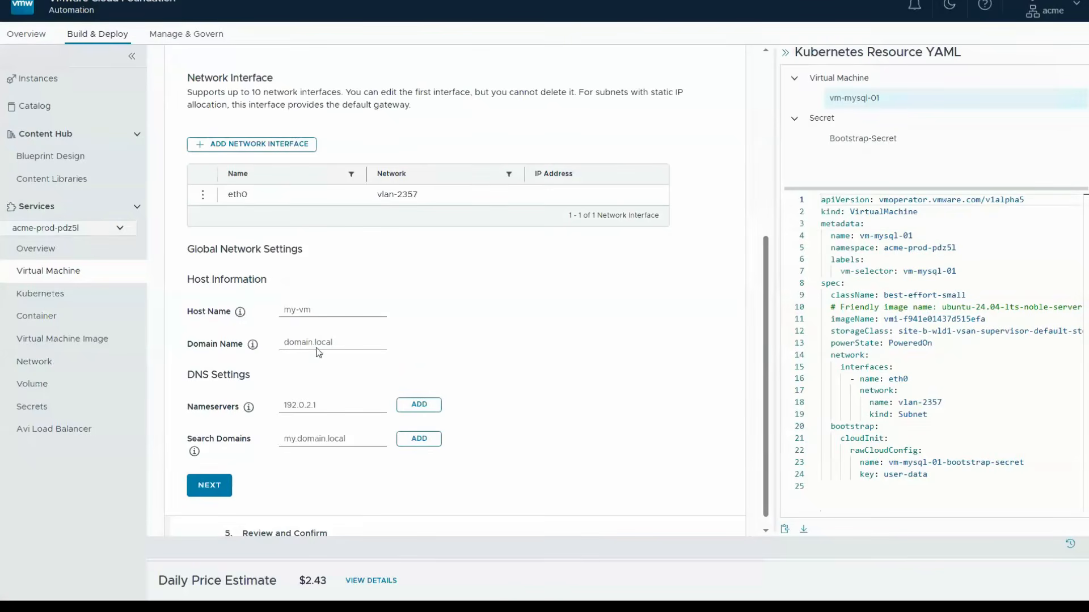
- Set the domain name to vcf-tmm-lab.local and add the nameserver 10.160.204.60 and the search domain vcf-tmm-lab.local
left_click(317, 347)
type("vcf-tmm-lab.local")
left_click(321, 407)
type("10.160.204.60")
left_click(405, 407)
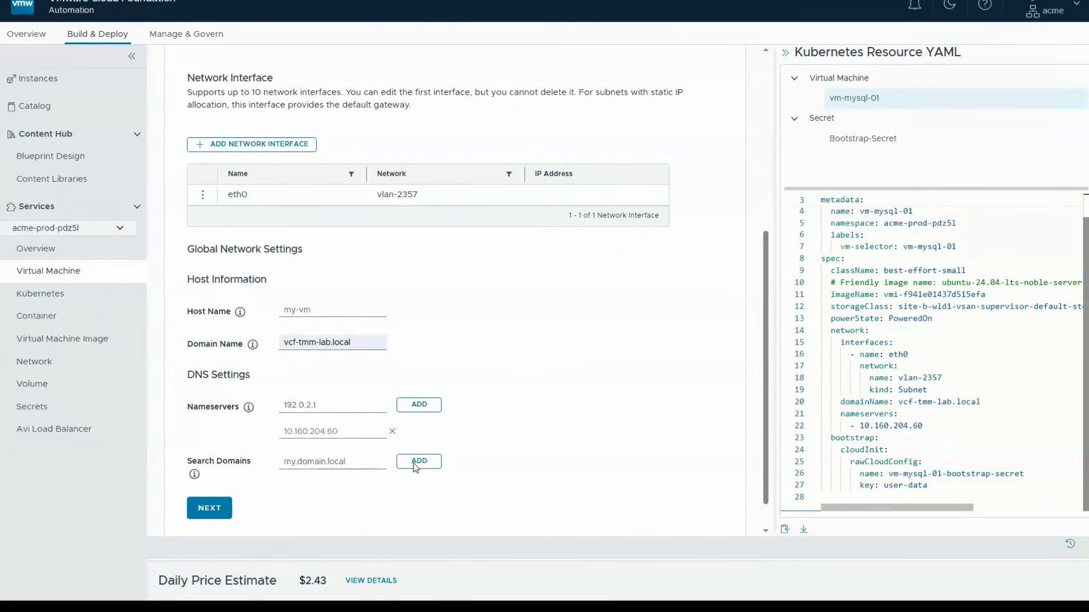
left_click(335, 465)
type("vcf-tmm-lab.local")
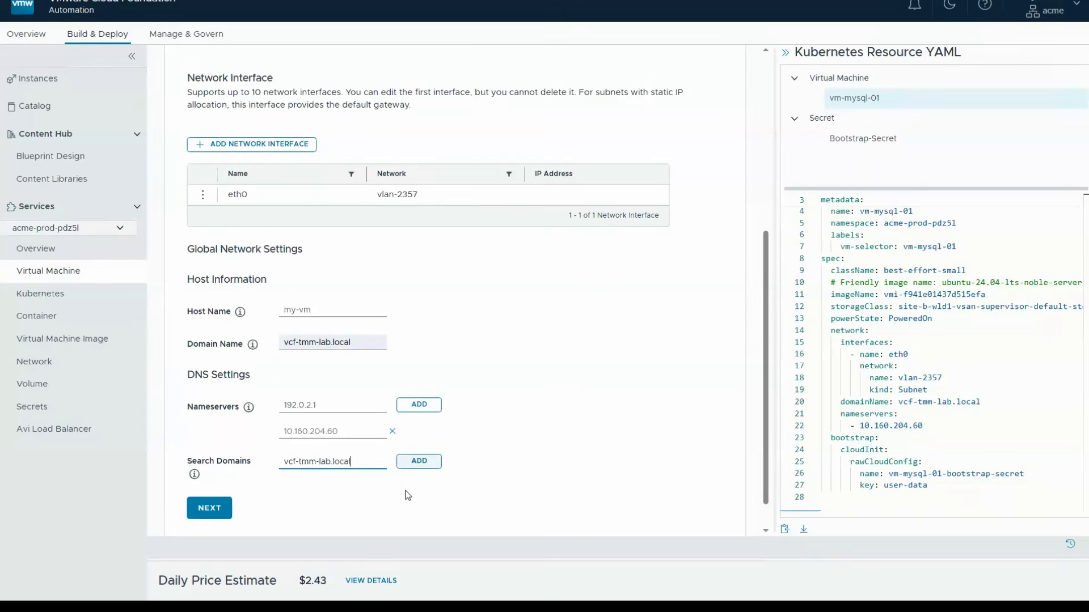
left_click(419, 461)
- Continue to the final review and deploy vm-mysql-01
scroll(434, 503, "down", 1)
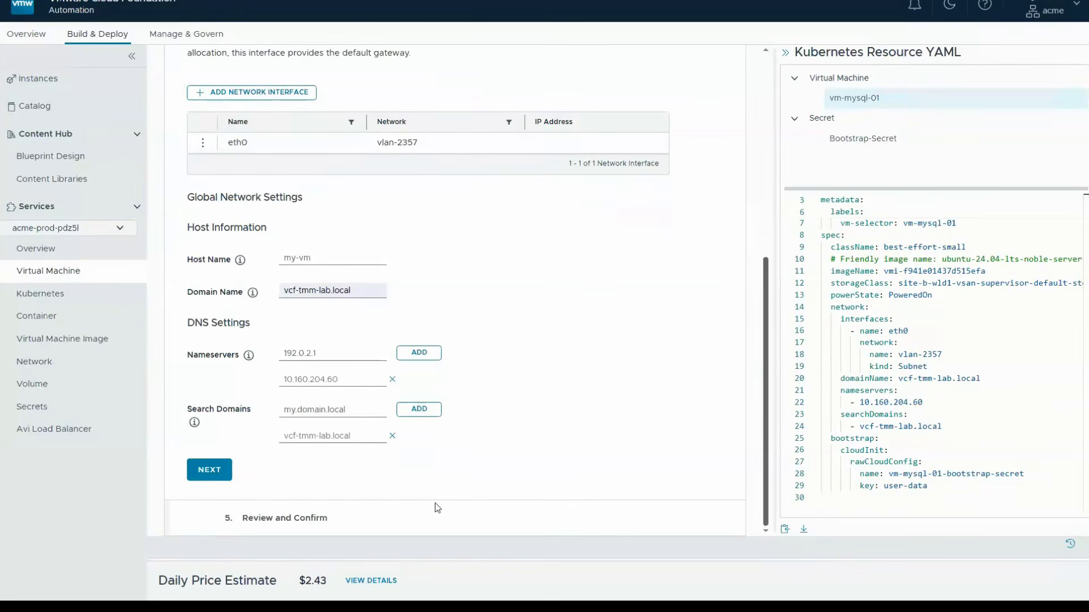
left_click(209, 471)
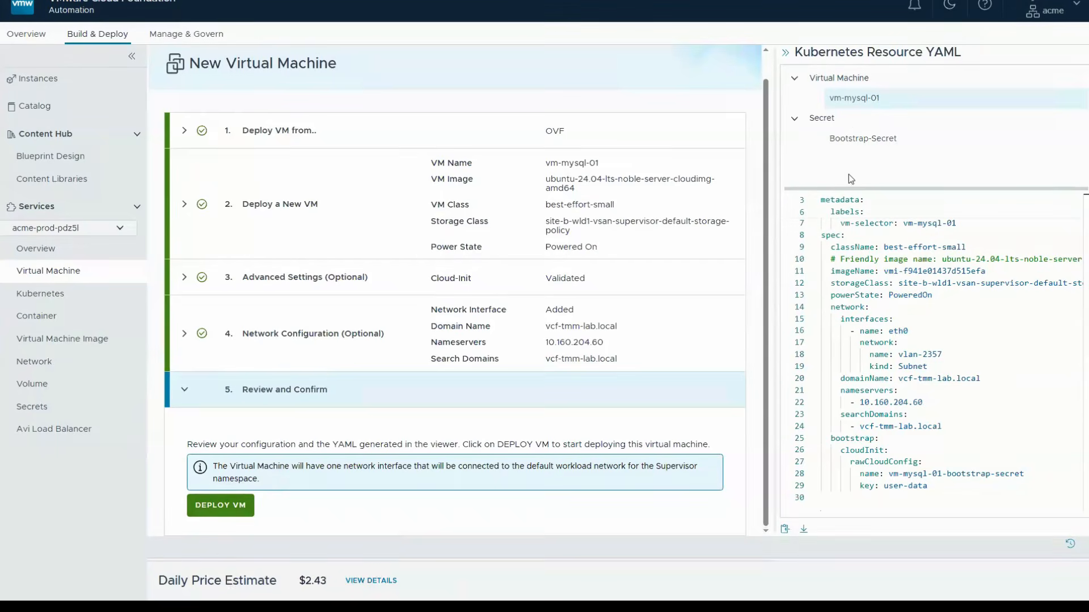
left_click(230, 505)
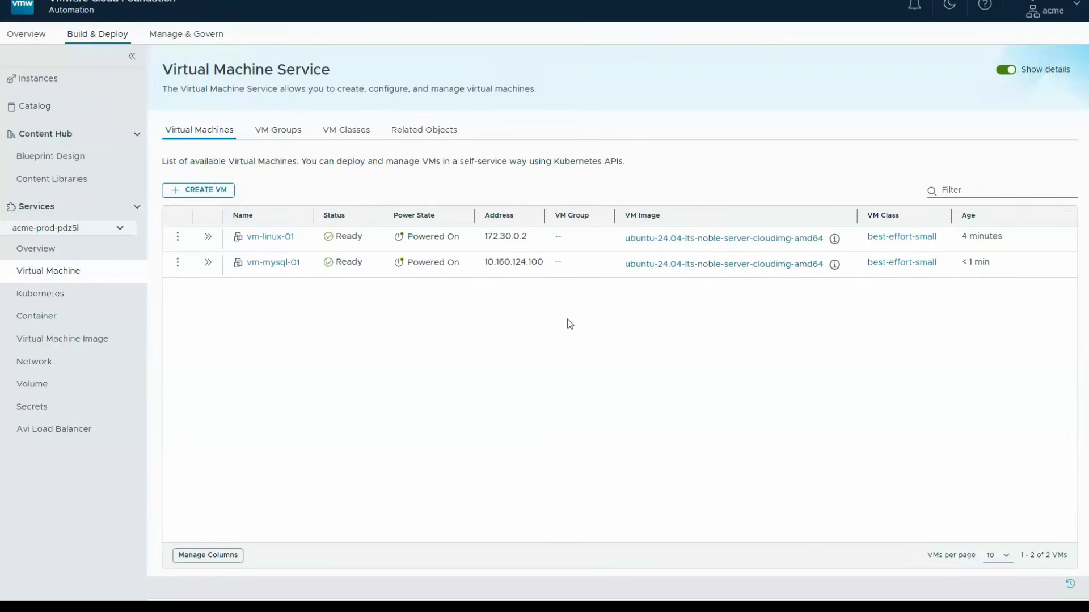
- Open the details of vm-mysql-01 and examine its network settings, volumes and conditions
left_click(200, 262)
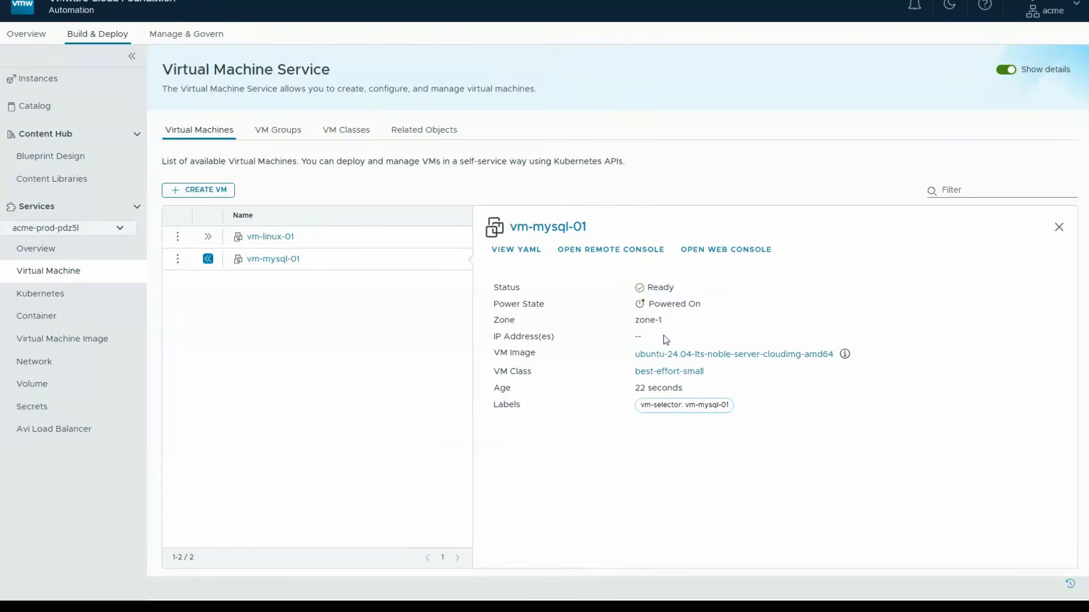
left_click(270, 259)
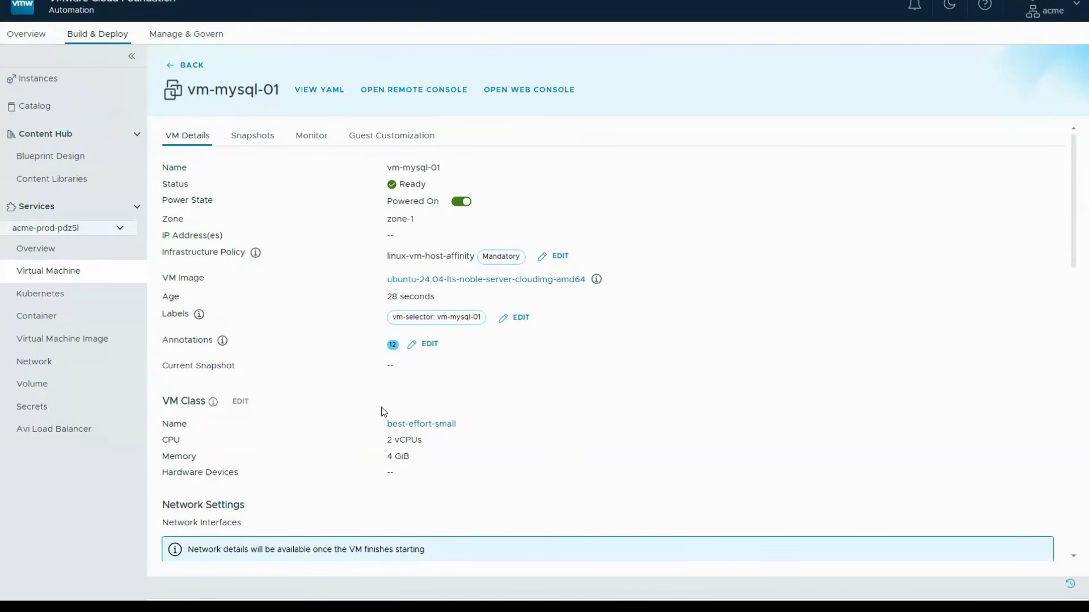
scroll(1055, 227, "down", 5)
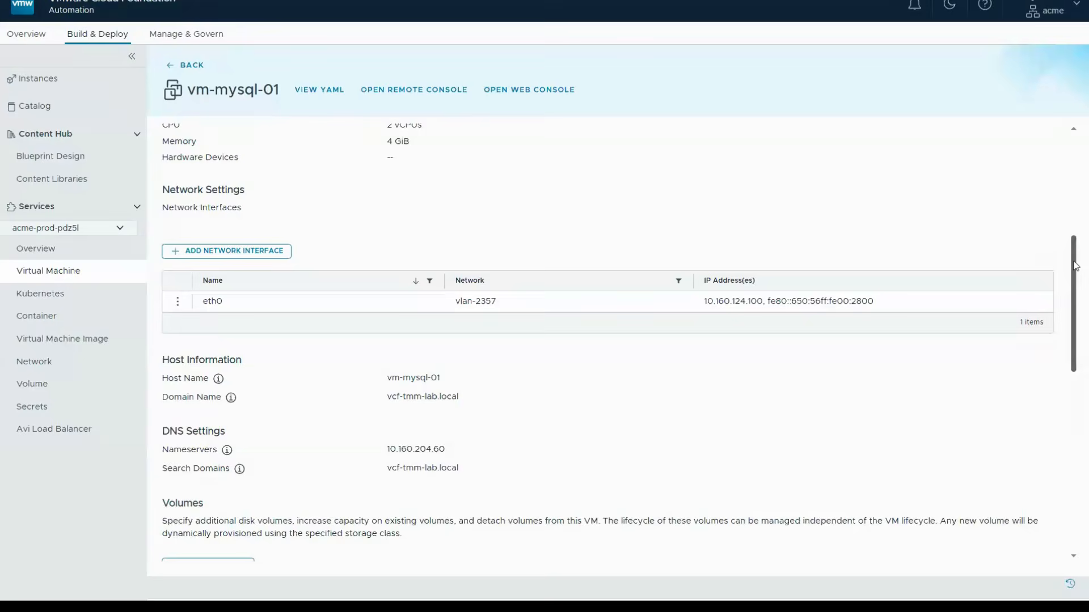
scroll(1061, 273, "down", 6)
scroll(359, 347, "down", 1)
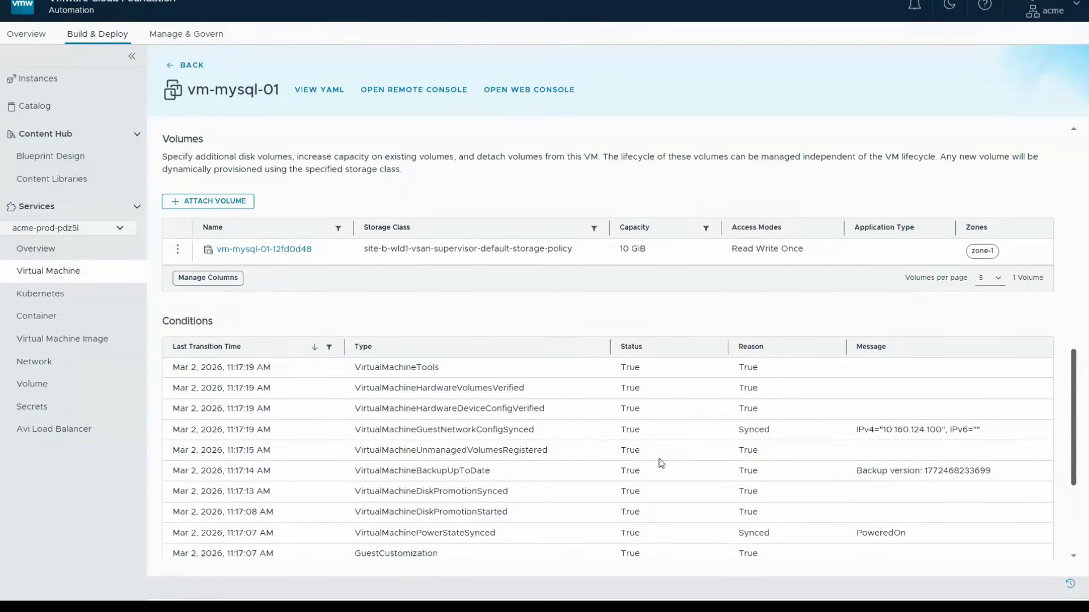
- Log in to vm-mysql-01's web console as demouser with the account password and open a root shell with sudo -i
scroll(431, 494, "down", 4)
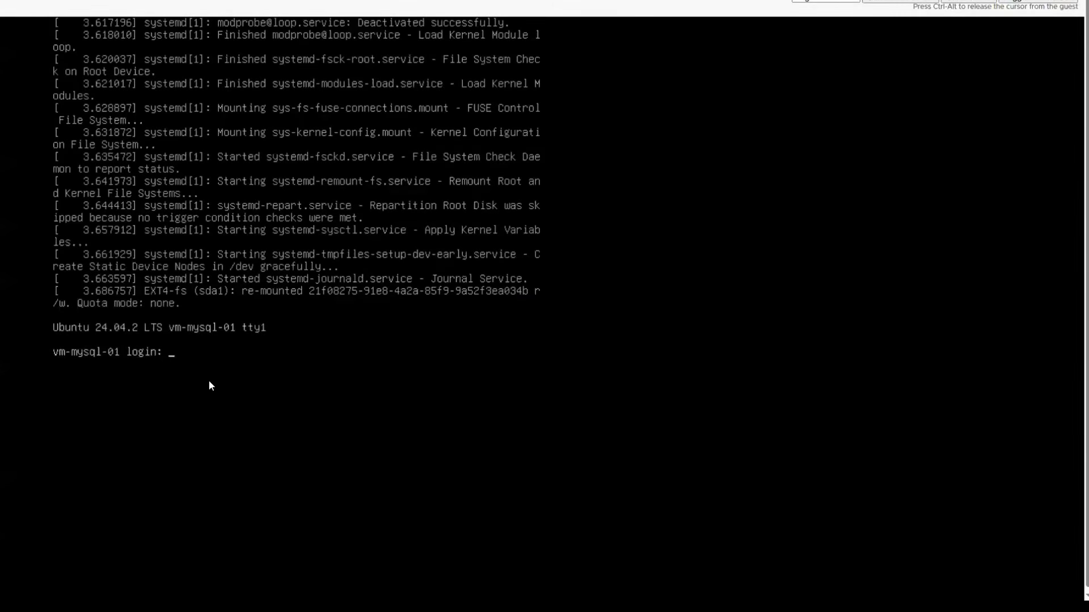
type("demouser")
key("Return")
key("Return")
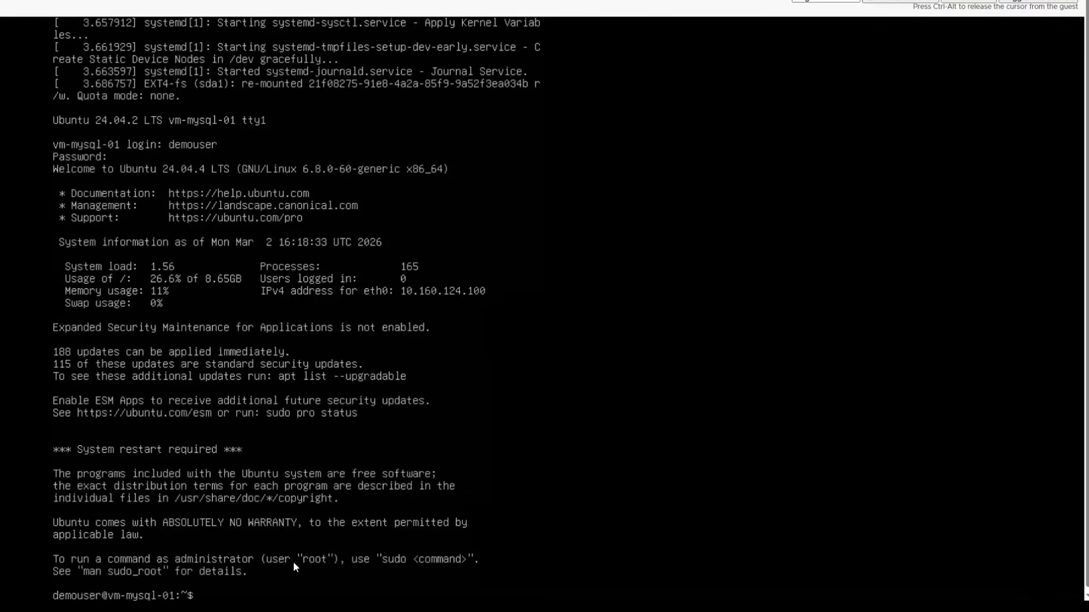
type("sudo -i")
key("Return")
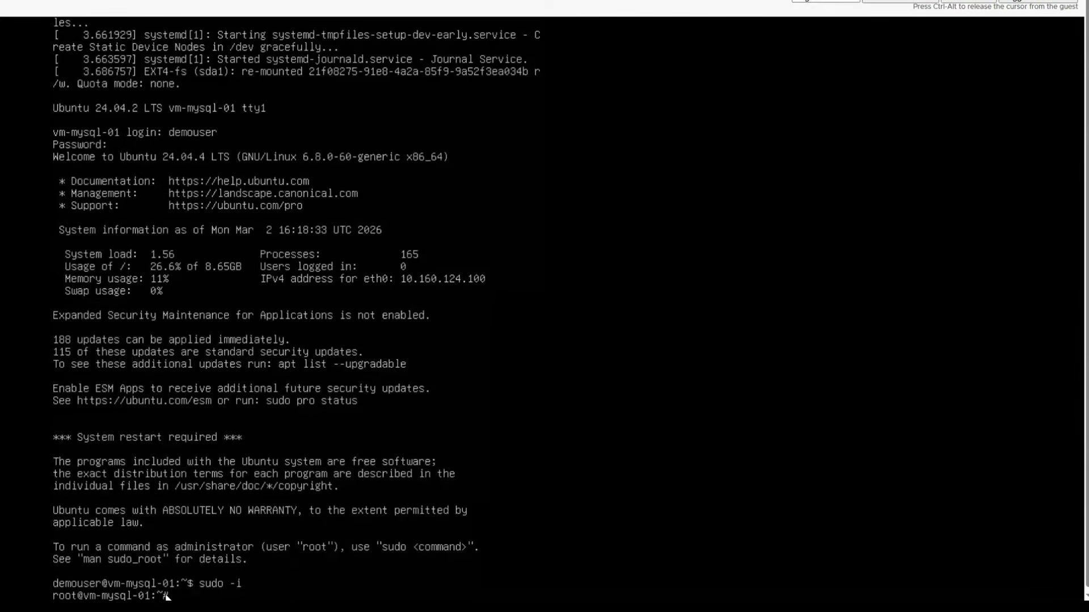
- Try to open the MySQL client with mysql -u ocuser -p, and check progress by running cloud-init status --long twice
type("mysql -u ocuser -p")
key("Return")
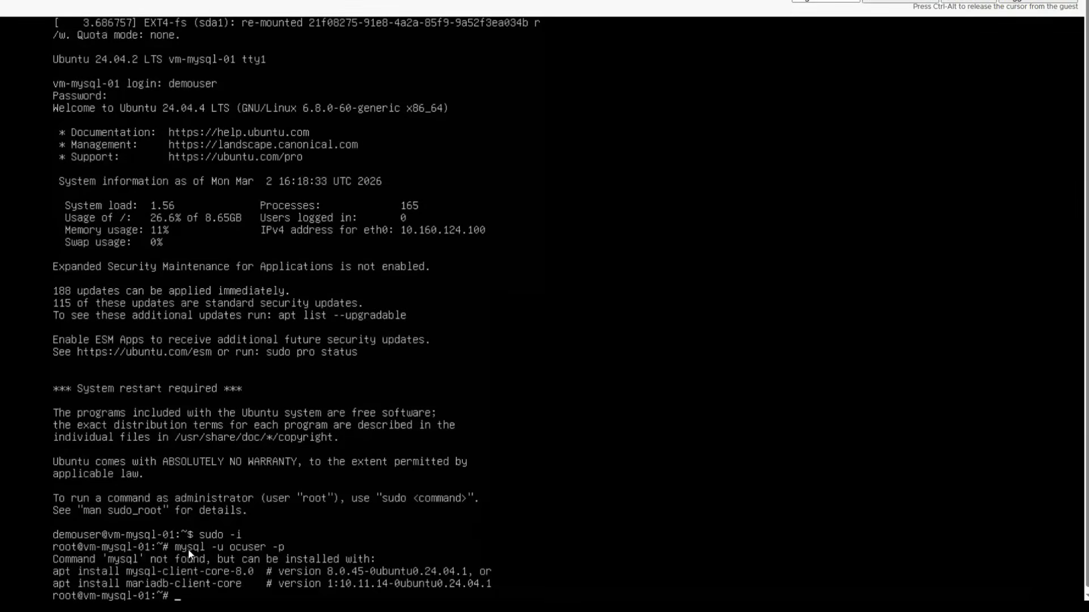
type("cloud-init status --long")
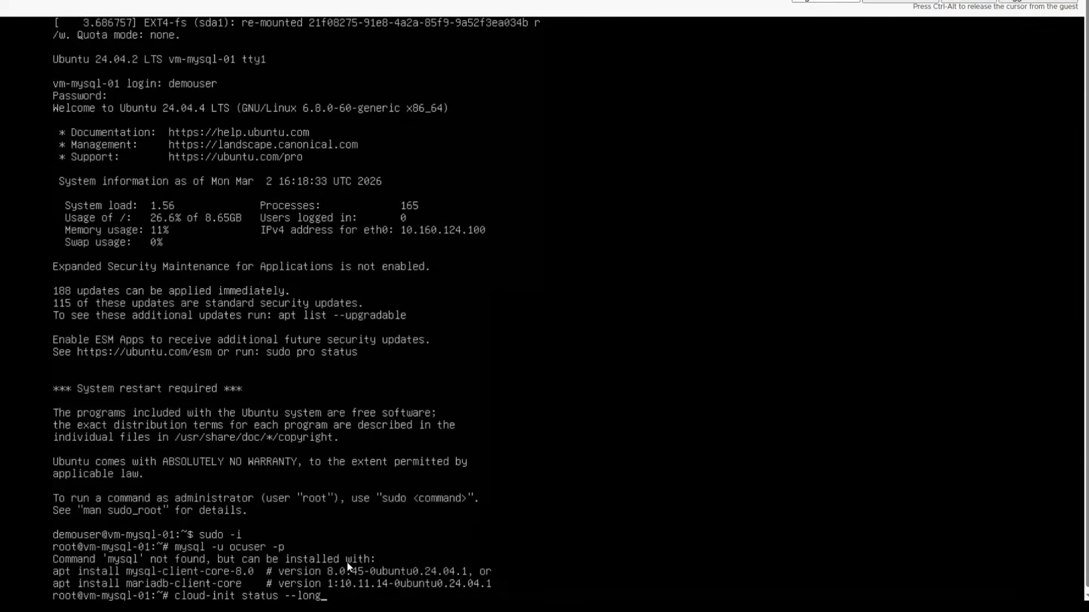
key("Return")
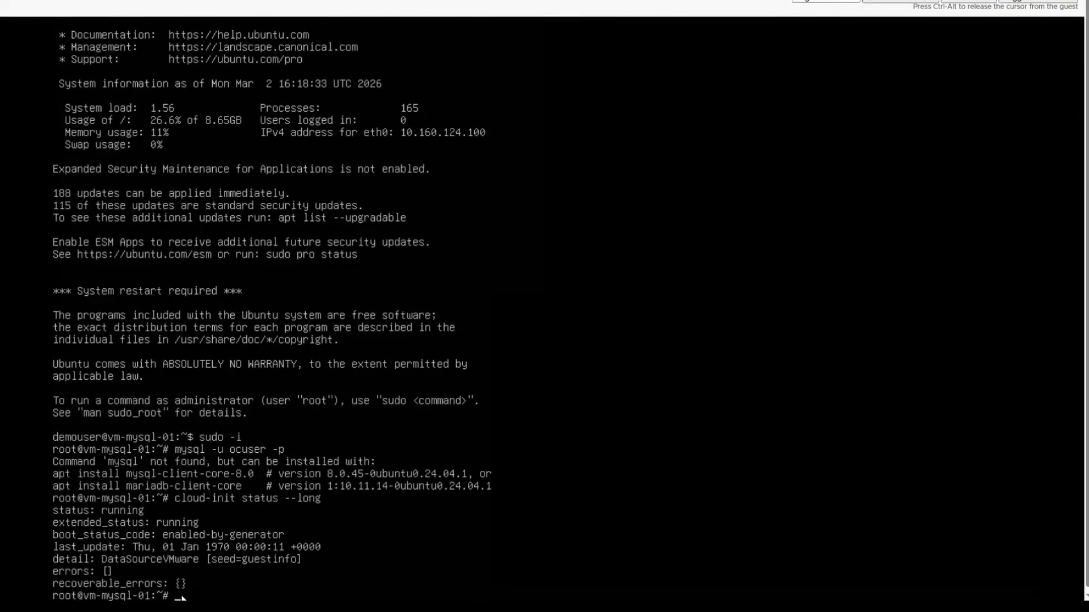
key("Return")
key("Up")
key("Return")
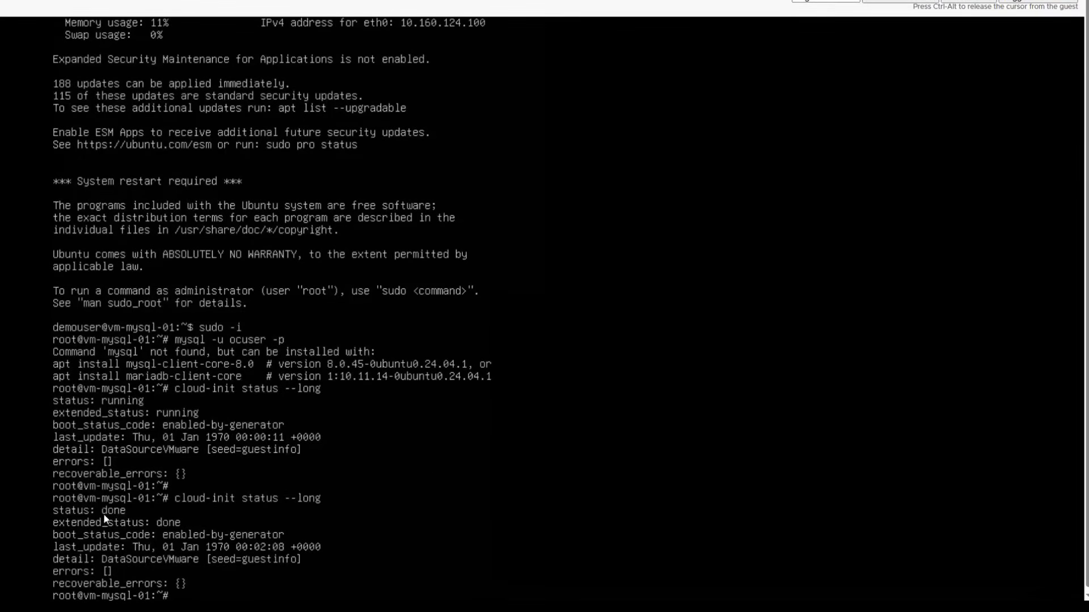
- Connect to MySQL as ocuser with the account password and list the databases with show databases;
key("Return")
key("Up")
key("Up")
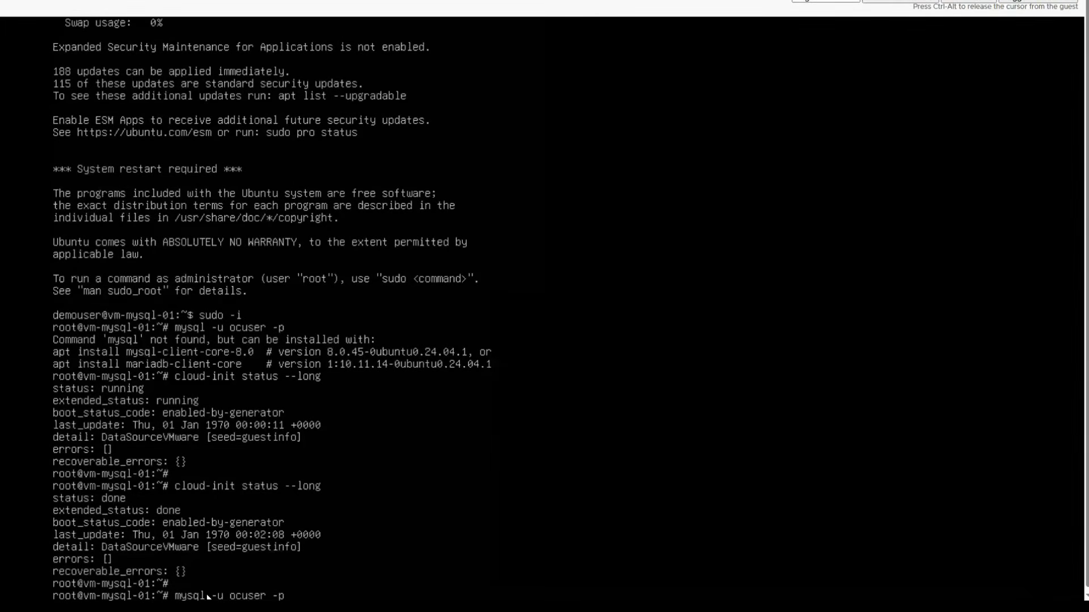
key("Return")
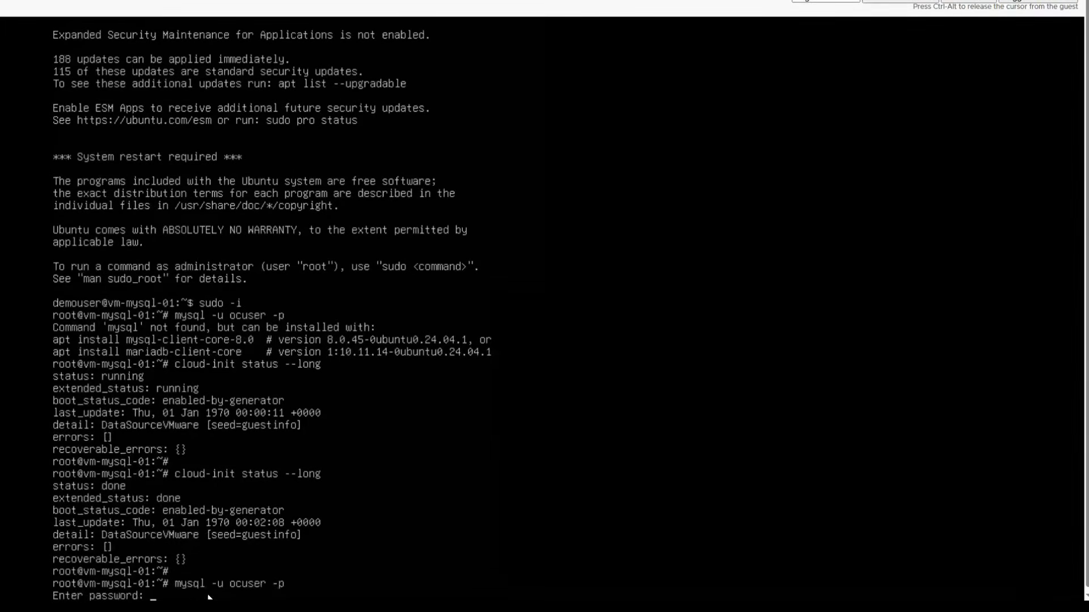
key("Return")
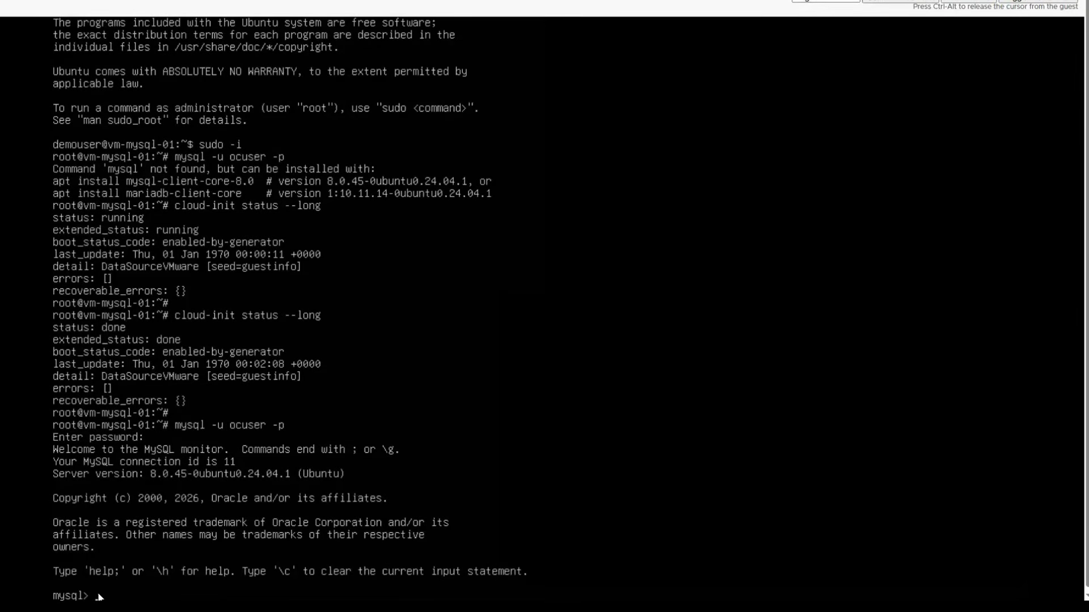
type("show databases;")
key("Return")
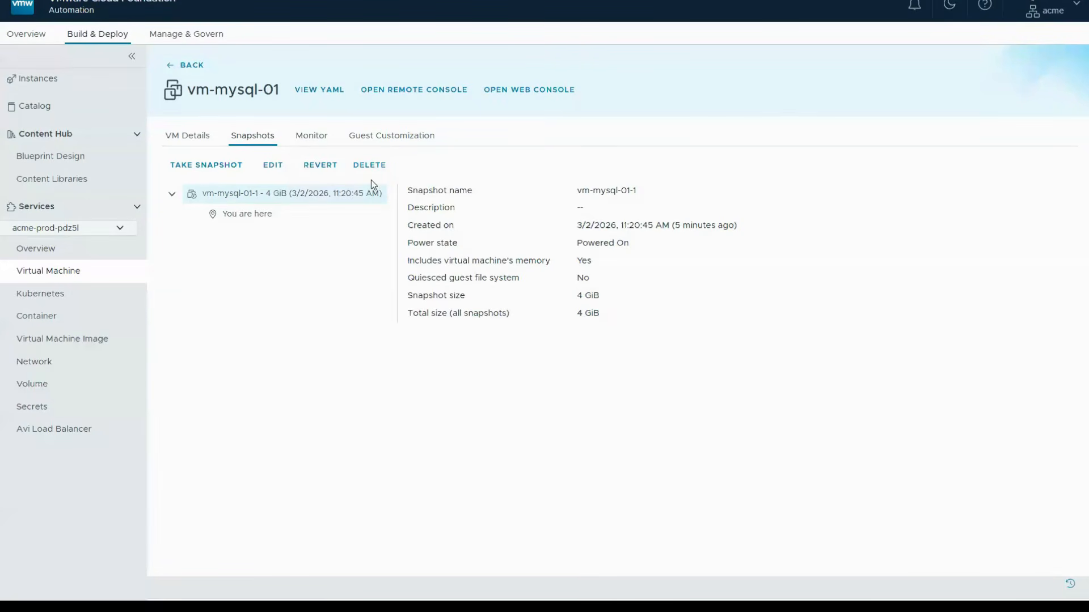
- Examine vm-mysql-01's monitoring charts, including the CPU utilization data point, and open its guest customization information
left_click(312, 138)
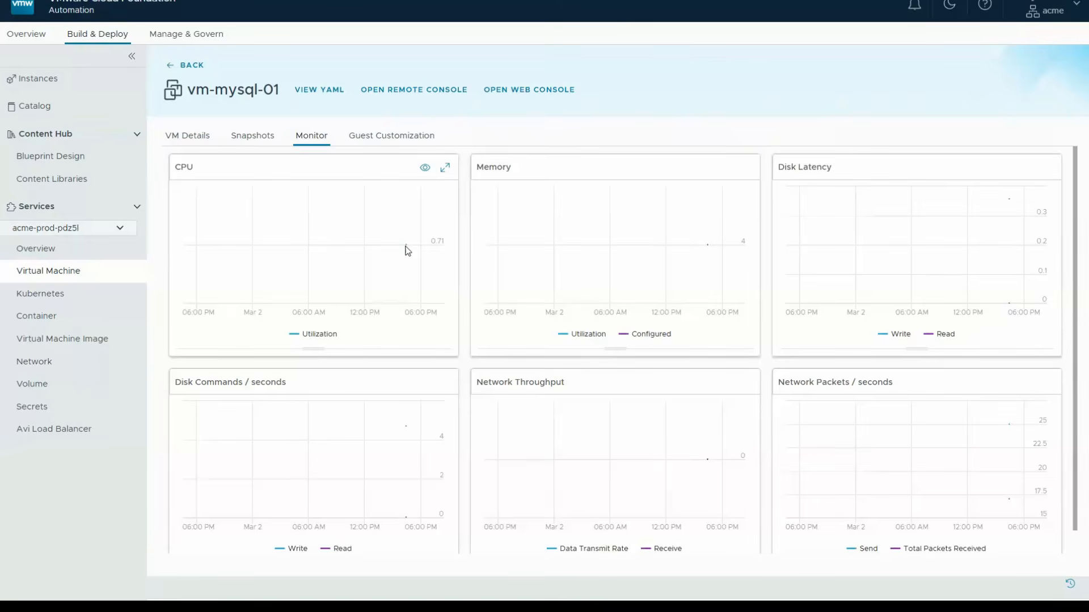
mouse_move(406, 248)
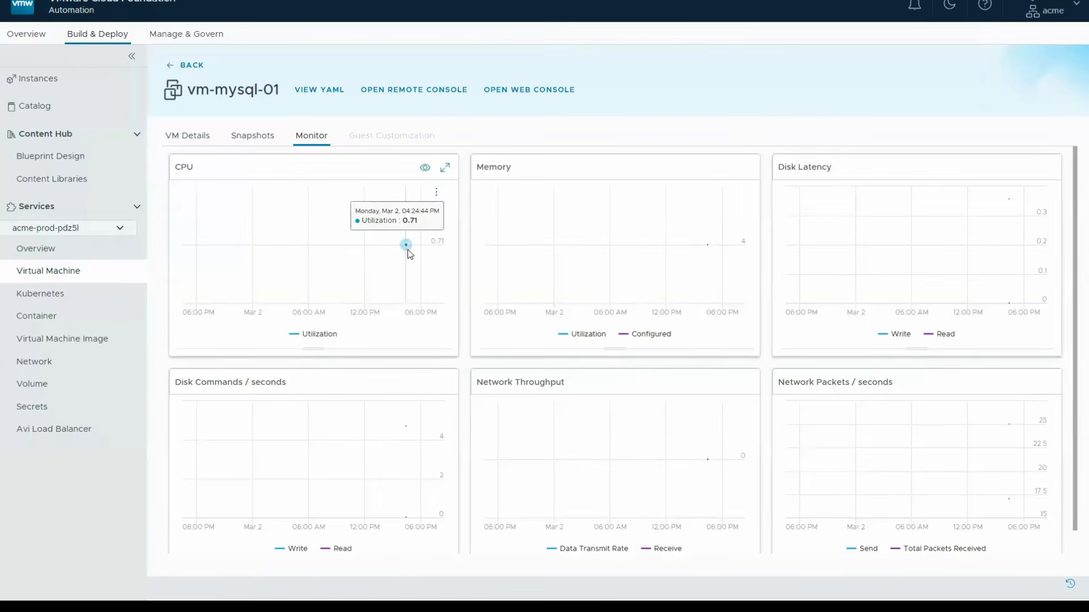
left_click(378, 140)
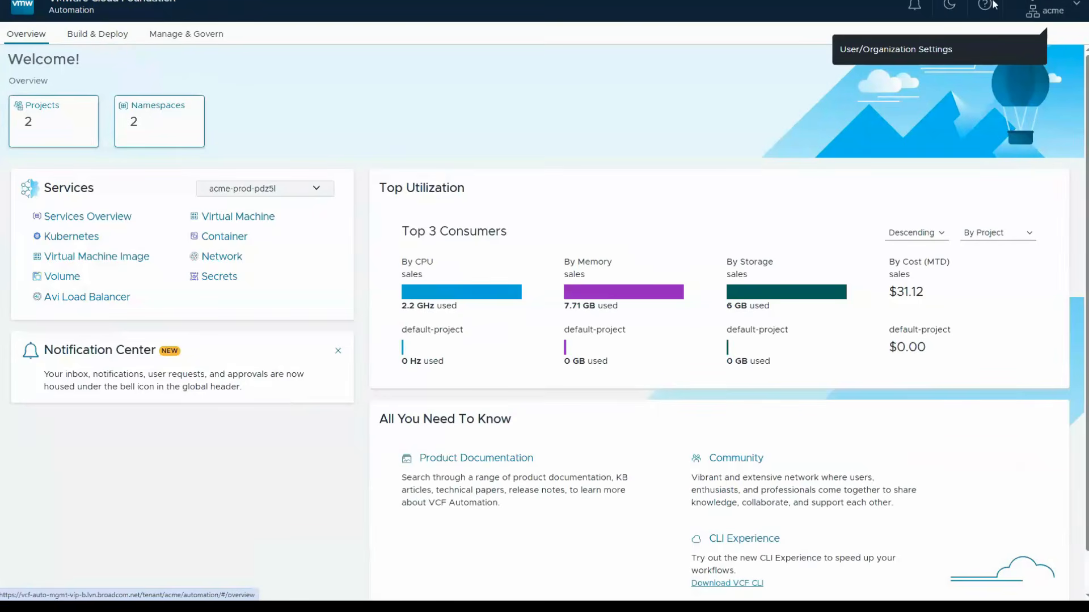
- Sign the current user out of the acme organization
left_click(1044, 9)
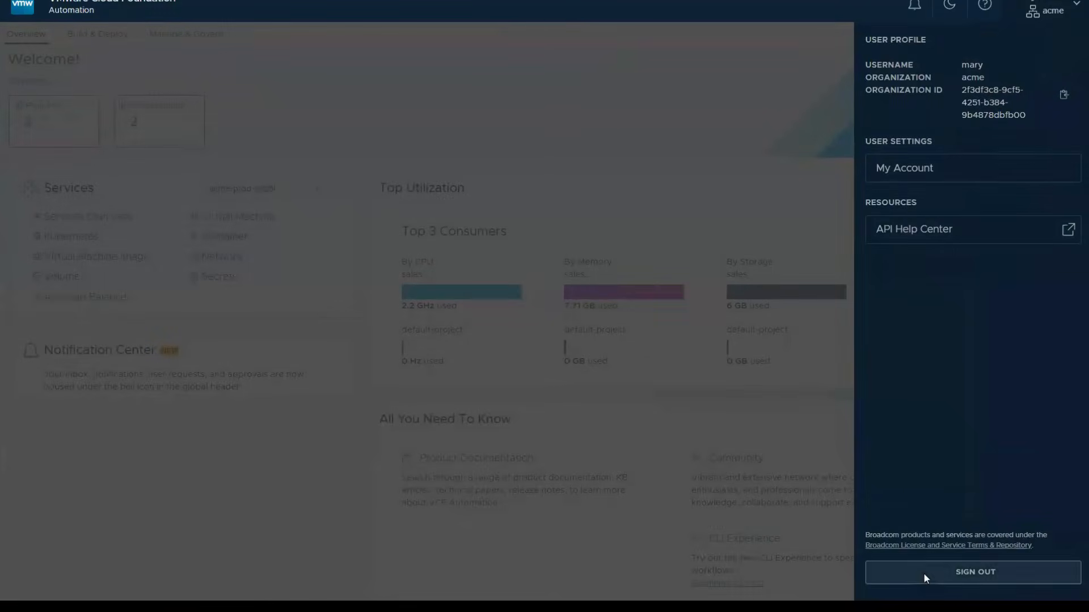
left_click(923, 573)
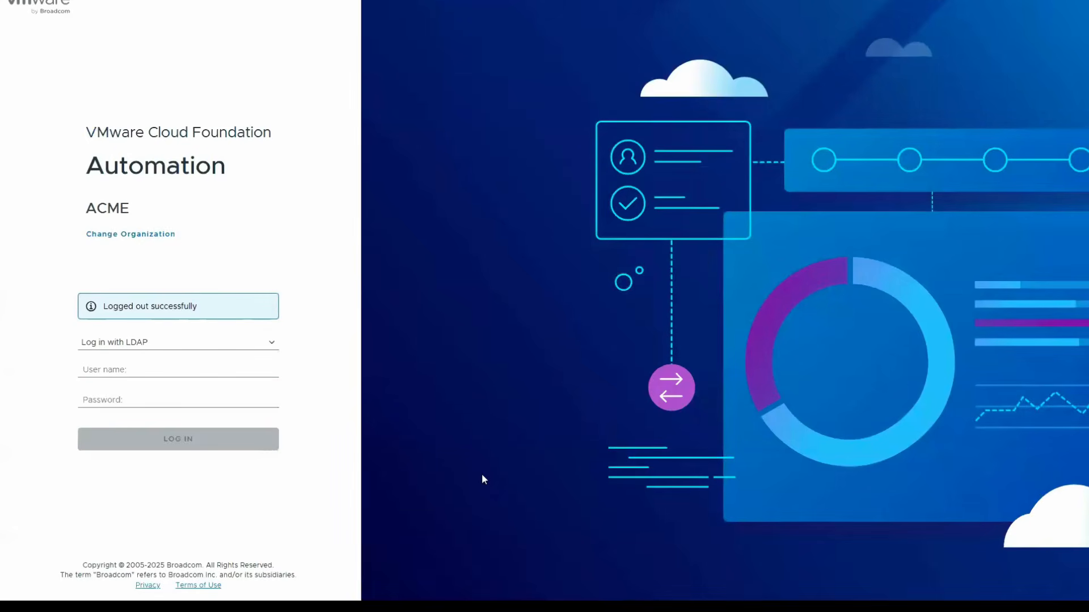
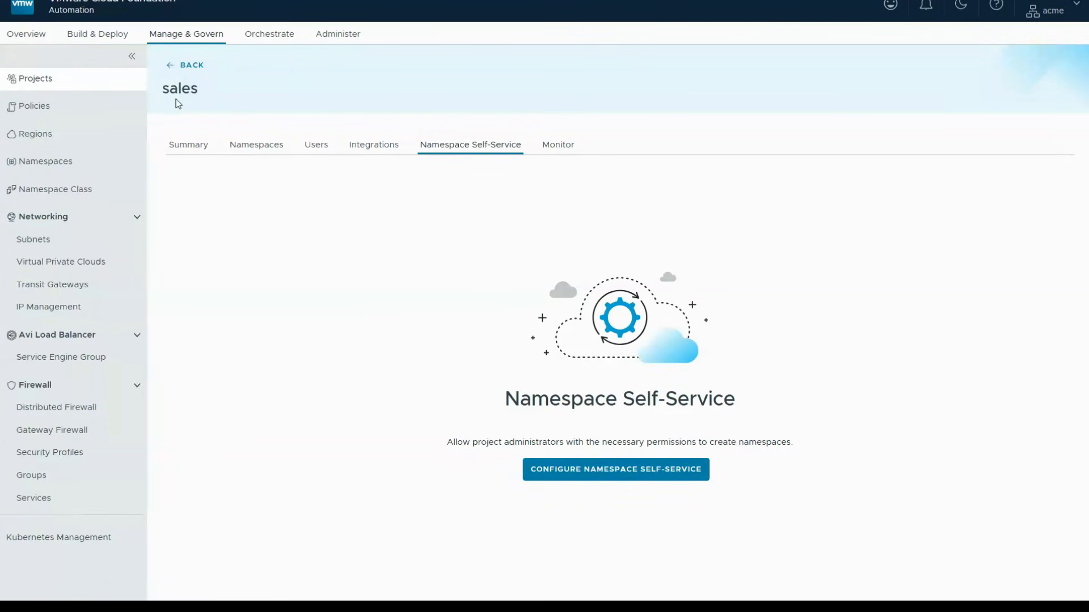
- Start configuring namespace self-service for the sales project, granting the us-west region and the us-west-default namespace class
left_click(565, 475)
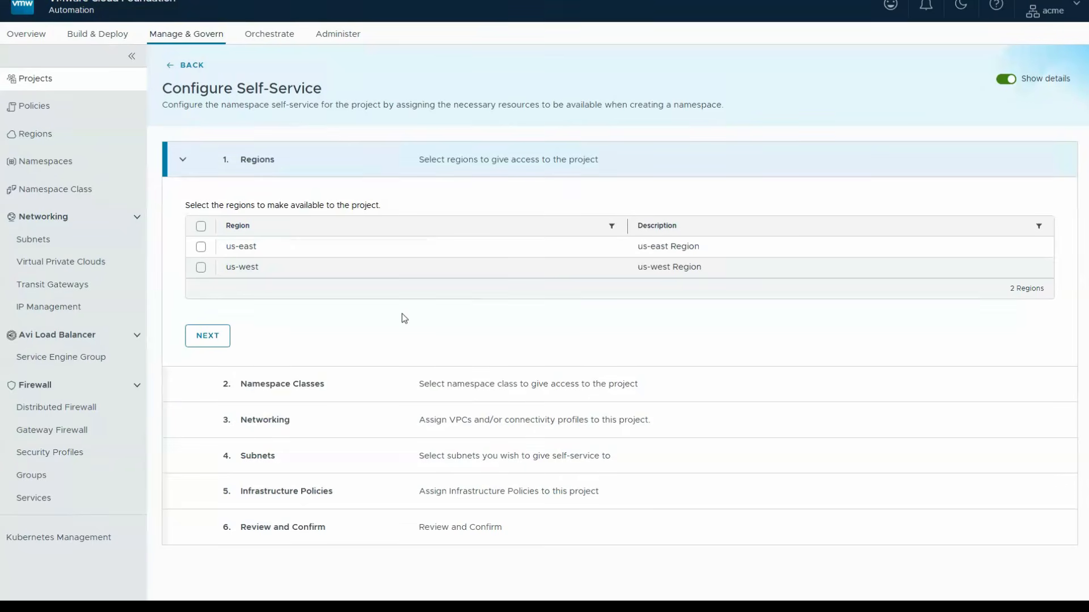
left_click(201, 267)
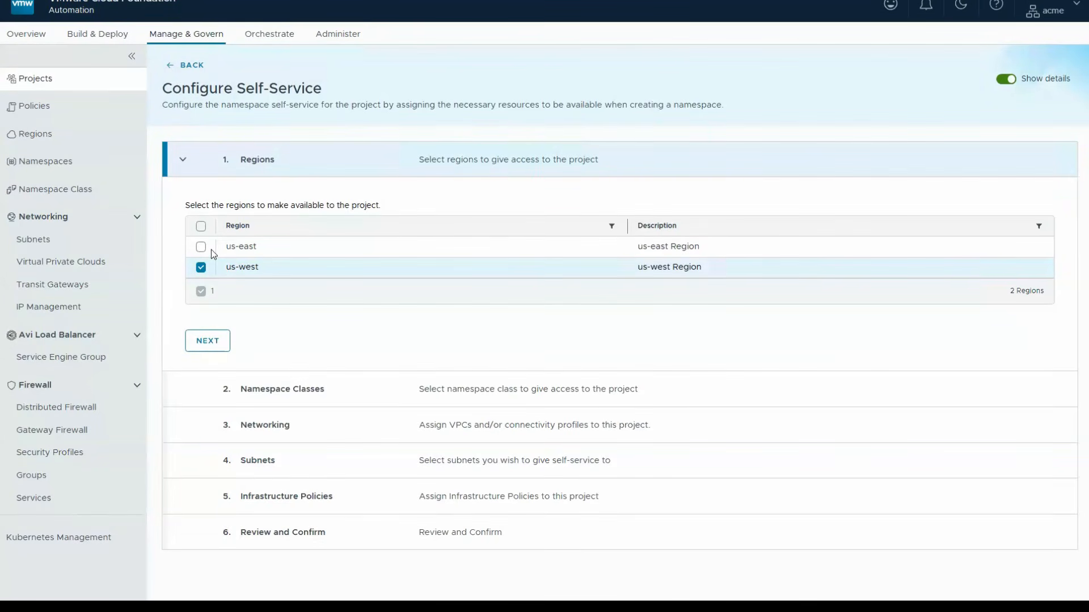
left_click(217, 346)
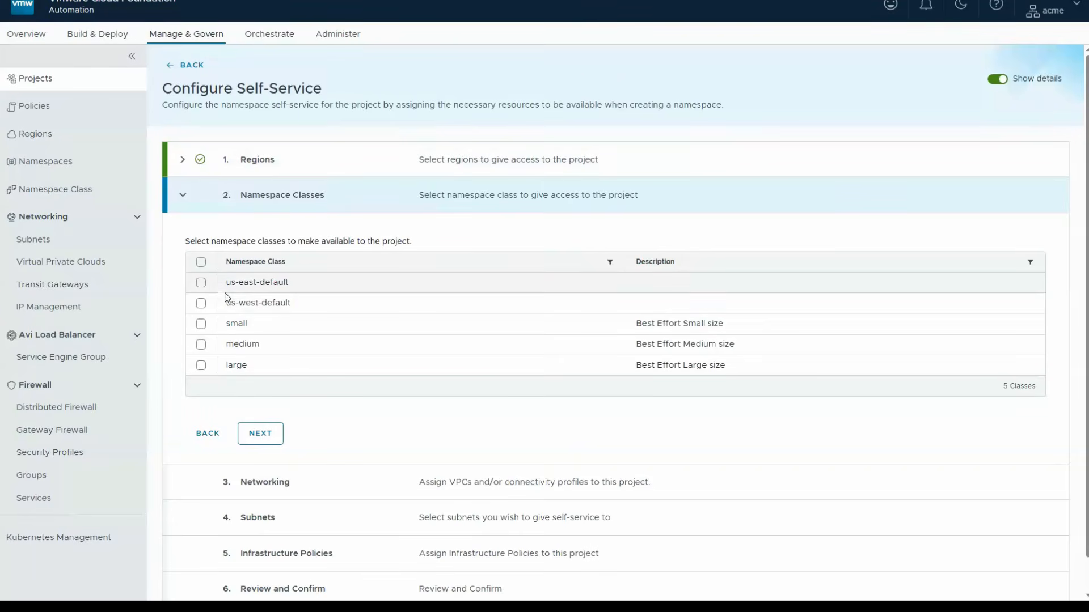
left_click(202, 303)
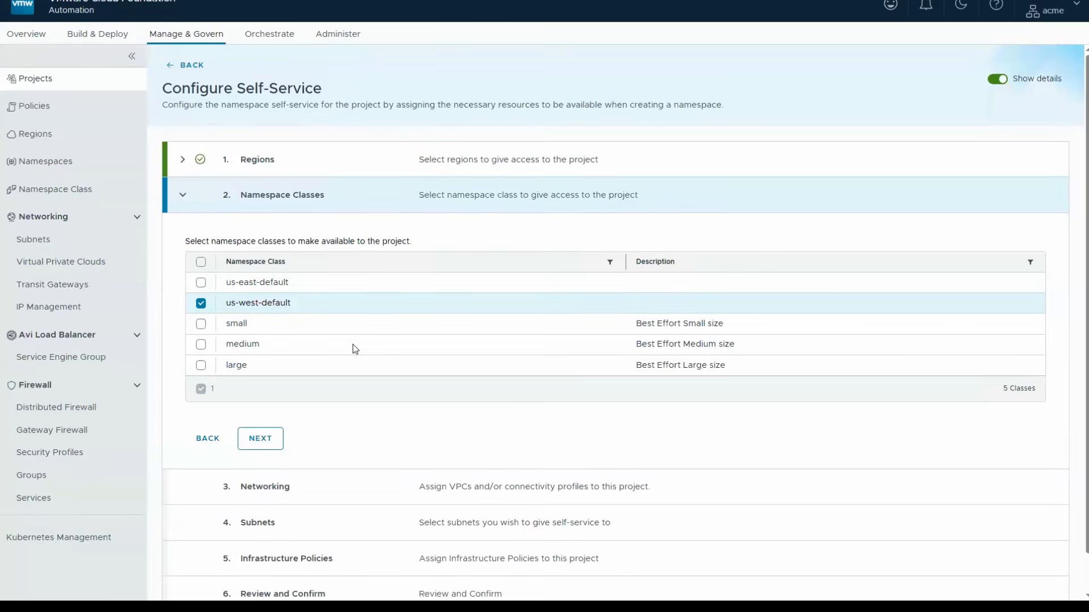
left_click(260, 438)
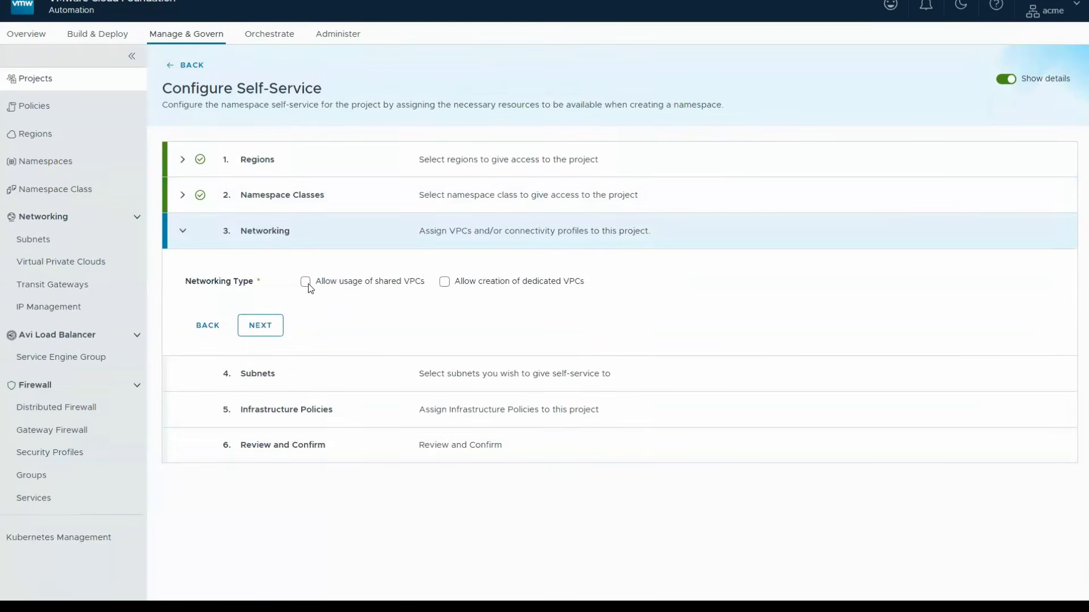
- Allow usage of the shared VPC default-us-west and submit the sales self-service configuration without subnets or infrastructure policies
left_click(306, 282)
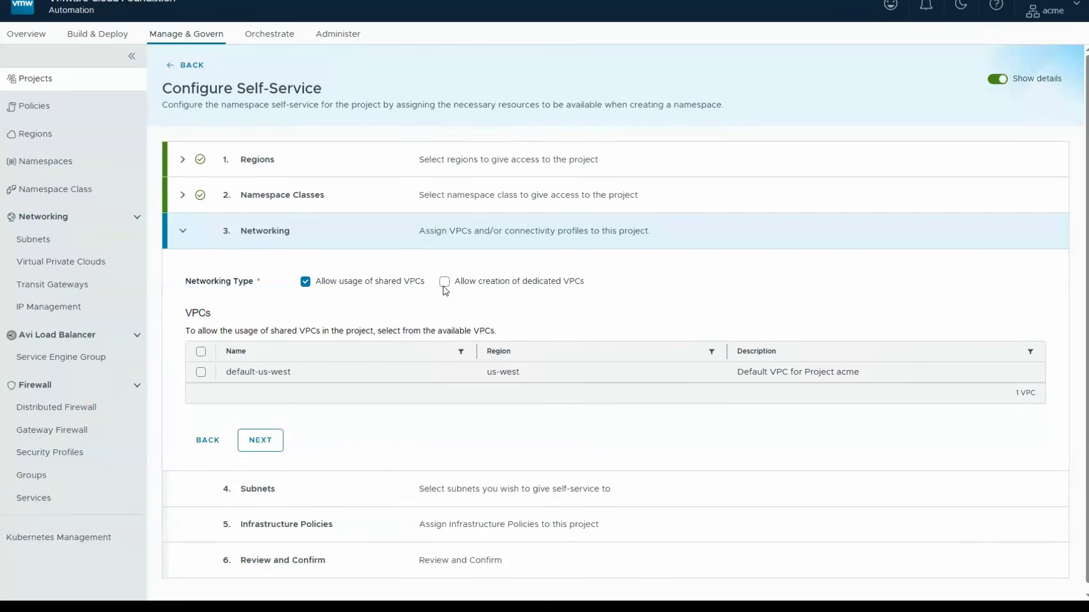
left_click(201, 372)
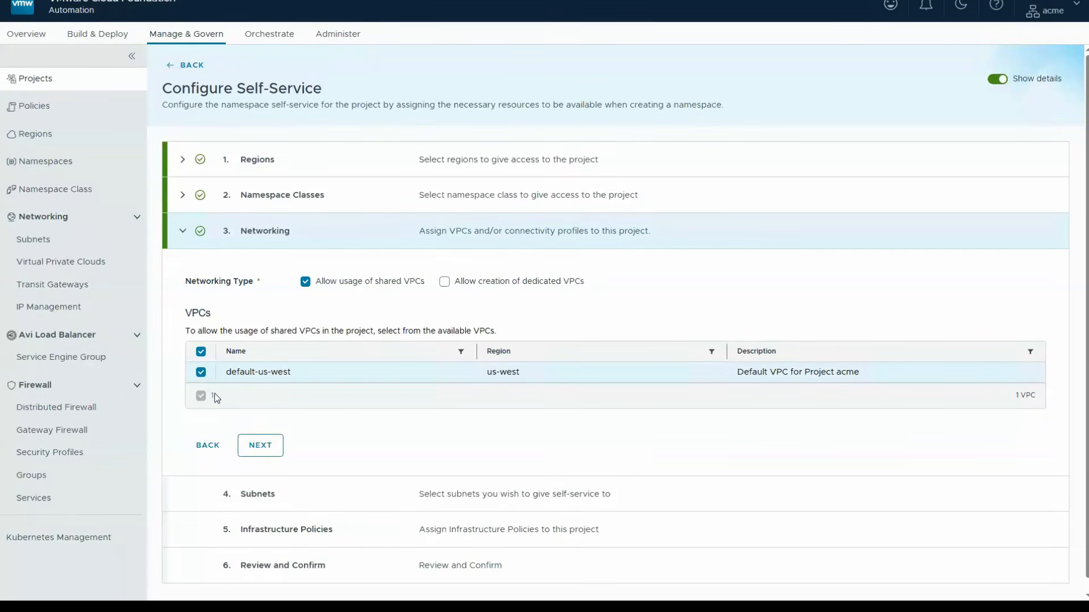
left_click(258, 444)
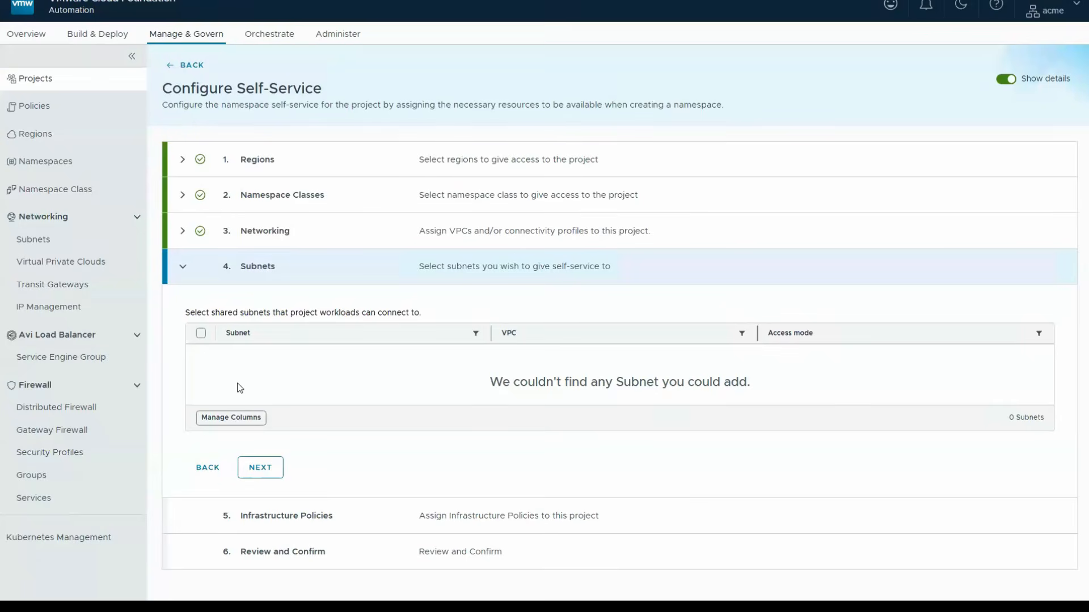
left_click(260, 469)
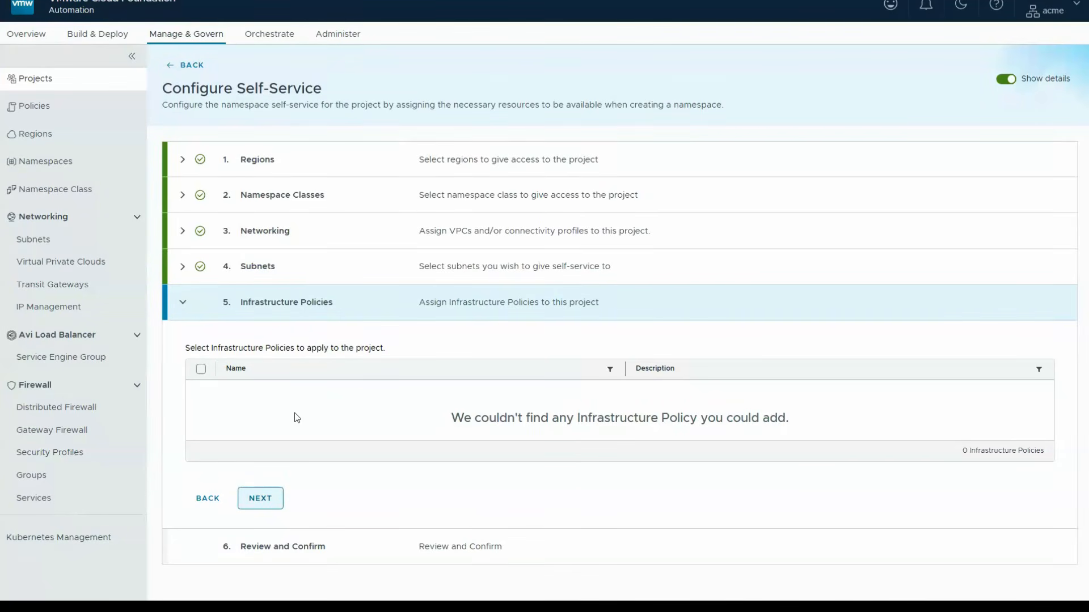
left_click(275, 498)
scroll(260, 415, "down", 3)
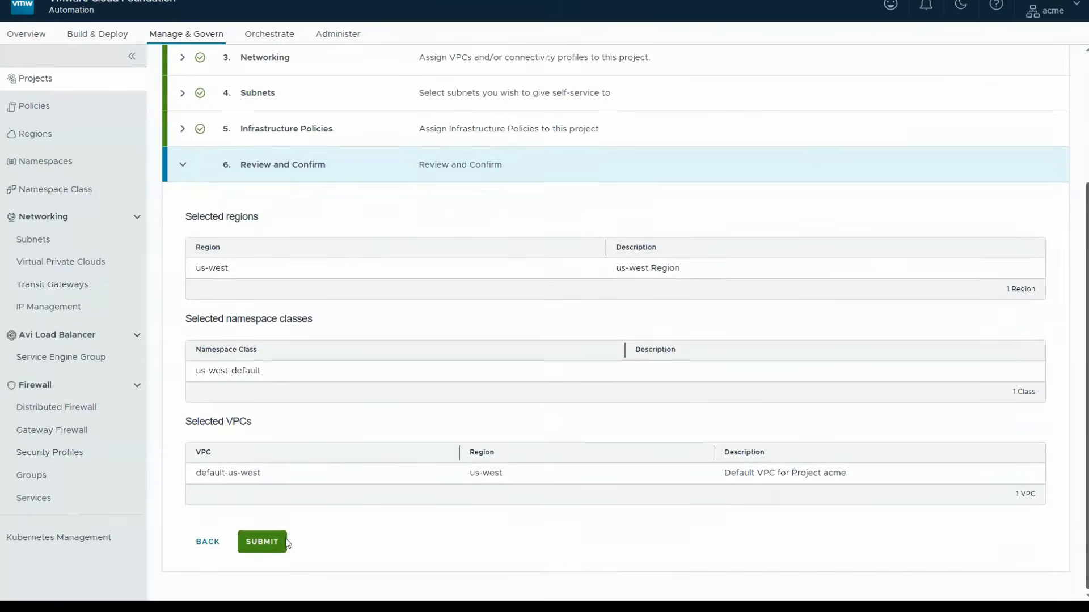
left_click(281, 537)
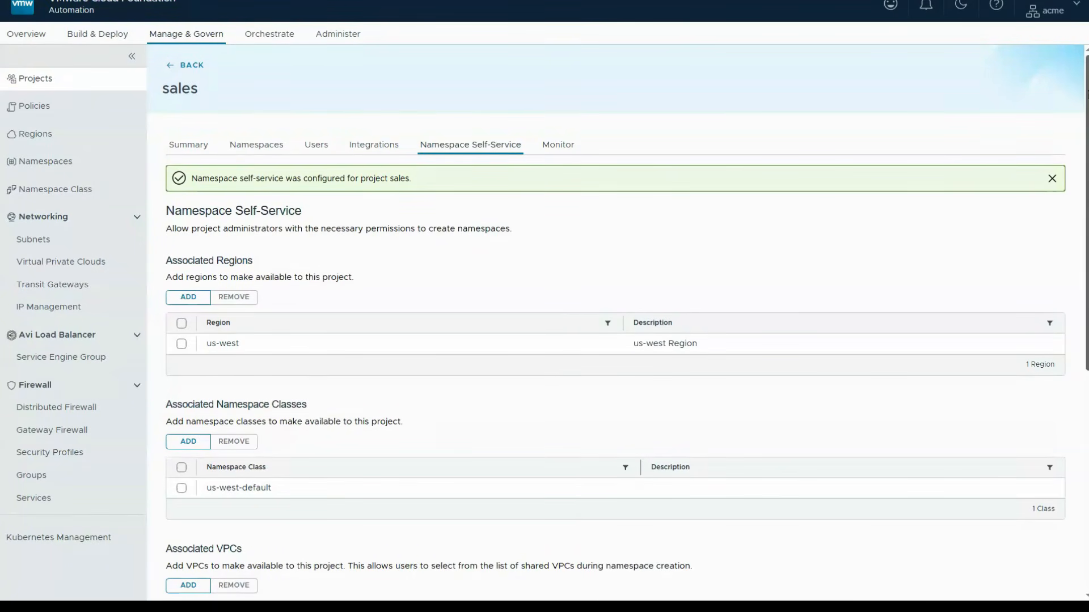
scroll(291, 262, "down", 3)
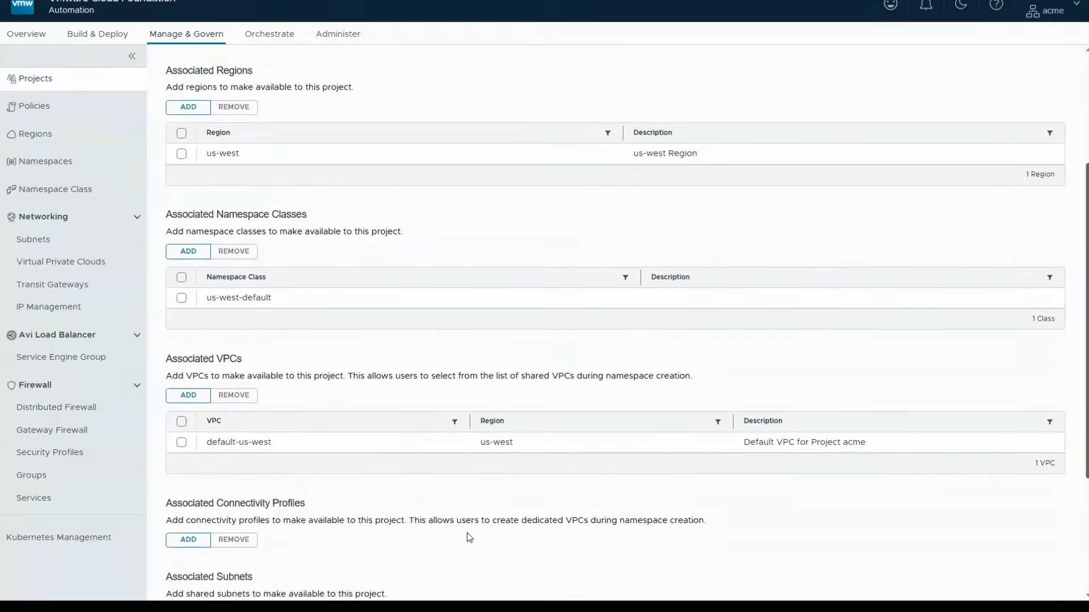
scroll(470, 538, "down", 3)
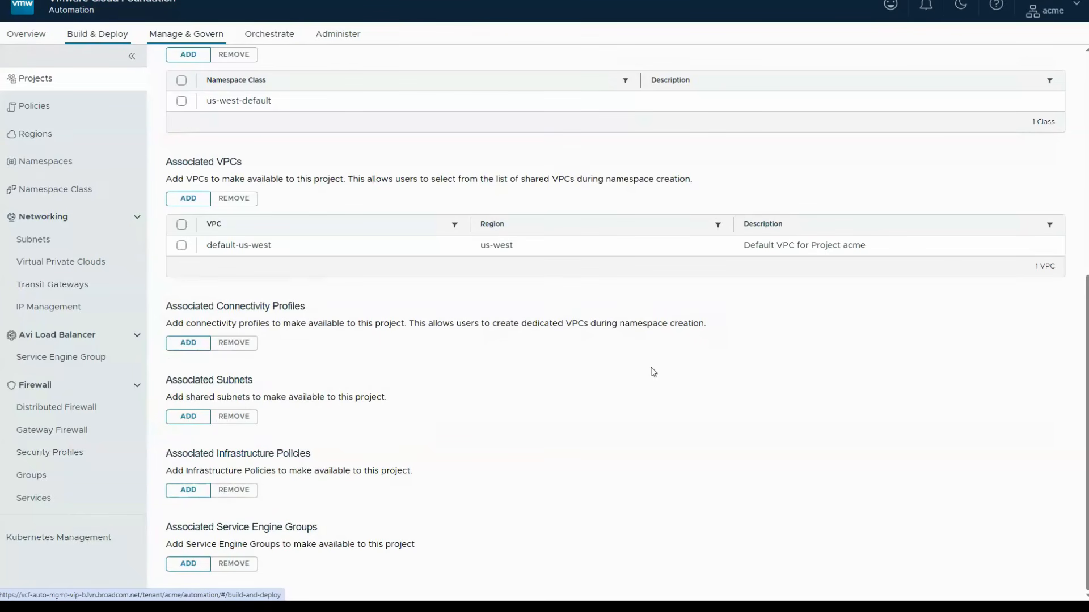
- Start a new project content library named sales-content-library, without subscribing to another library
left_click(95, 38)
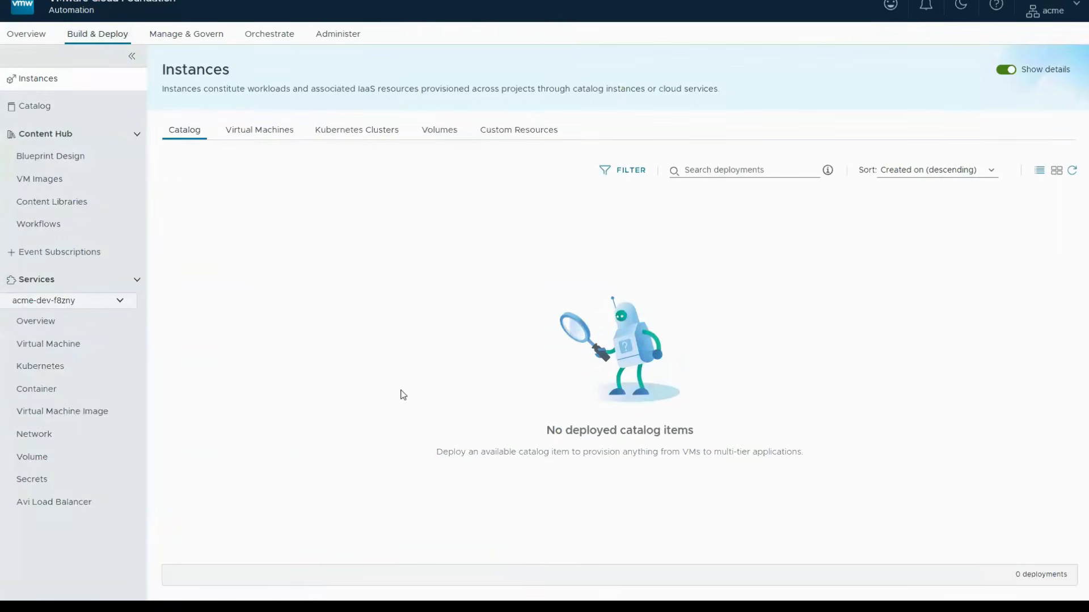
left_click(67, 209)
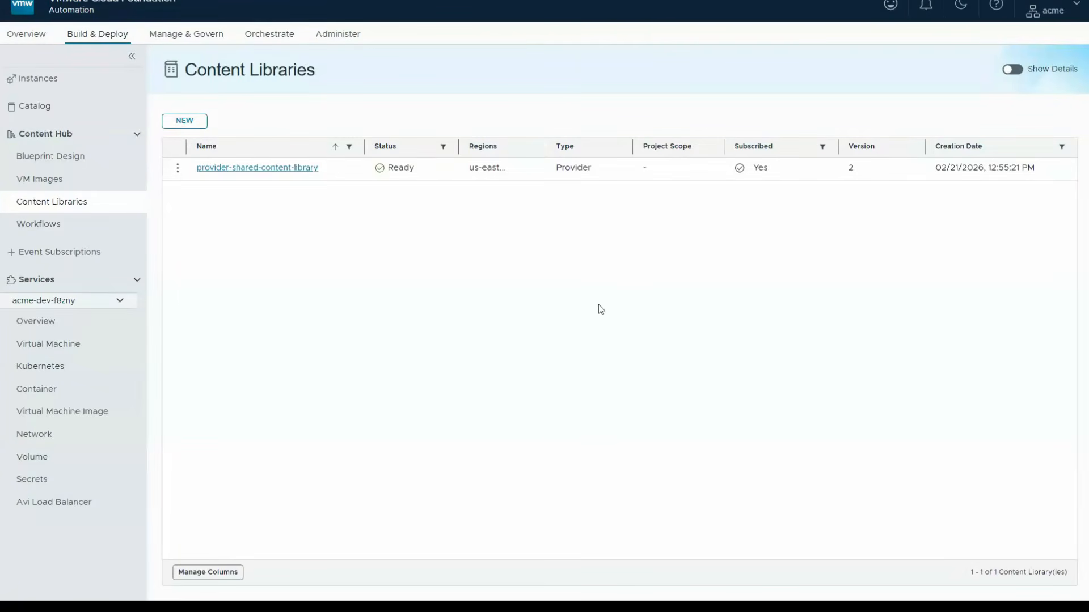
left_click(188, 124)
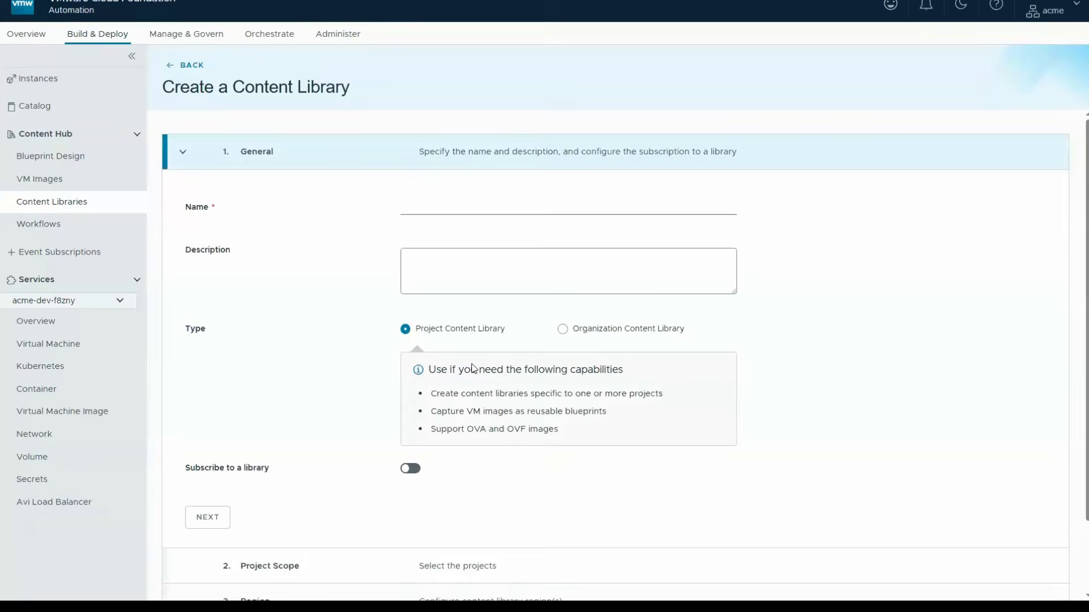
left_click(426, 213)
type("sales-content-library")
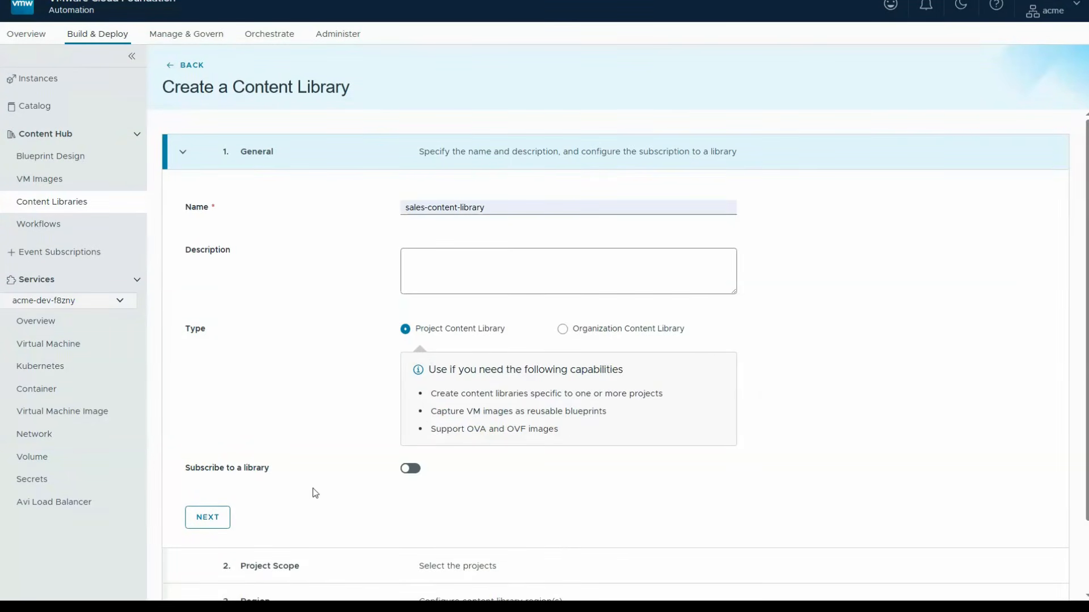
left_click(208, 517)
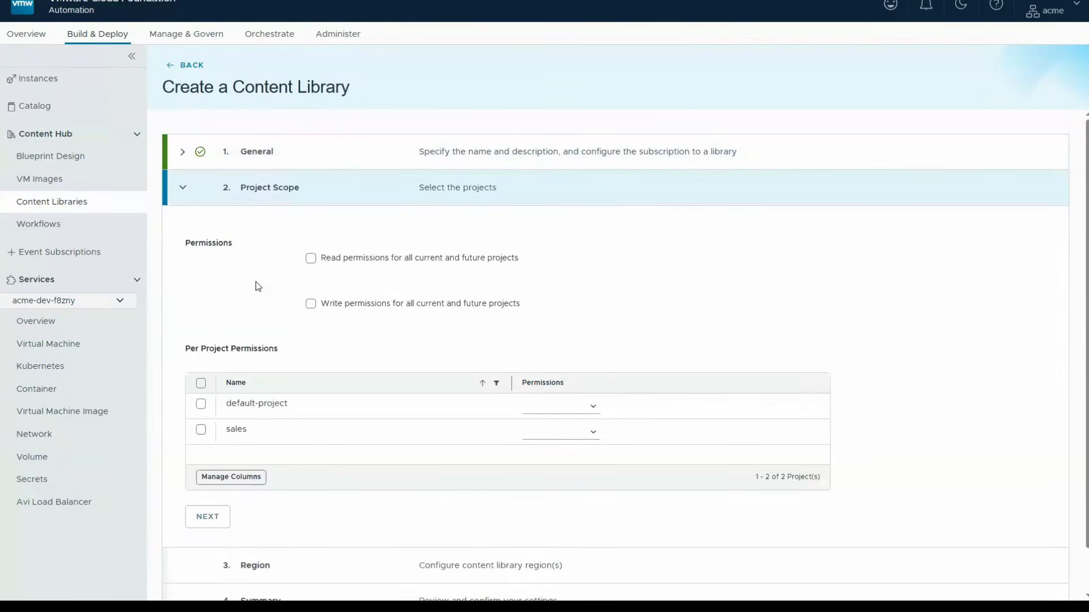
- Limit the content library's project scope to the sales project with Read and Write permissions
left_click(202, 431)
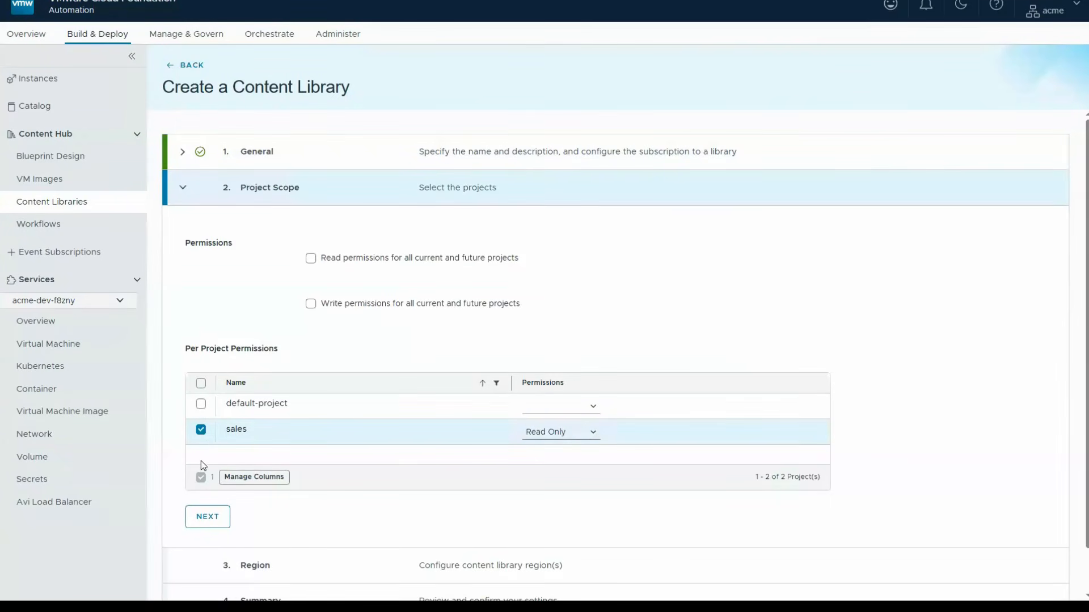
left_click(580, 434)
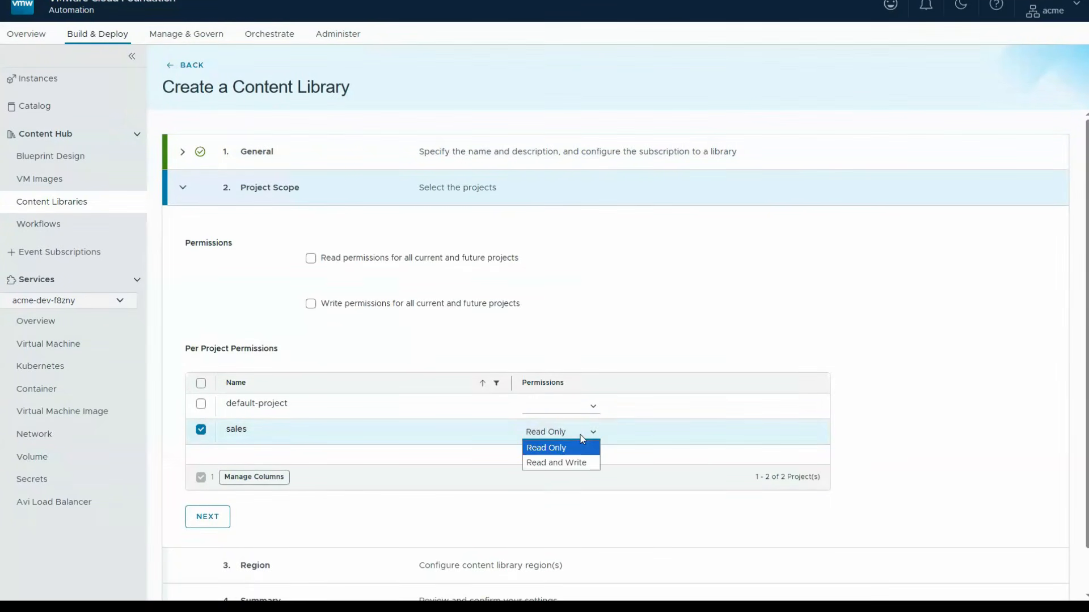
left_click(566, 463)
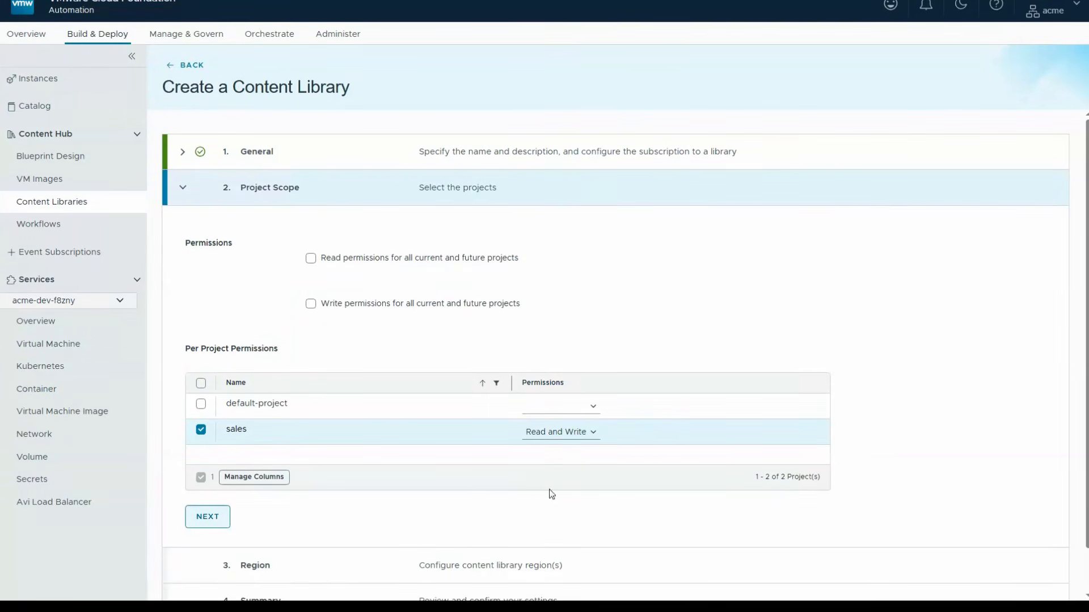
left_click(222, 518)
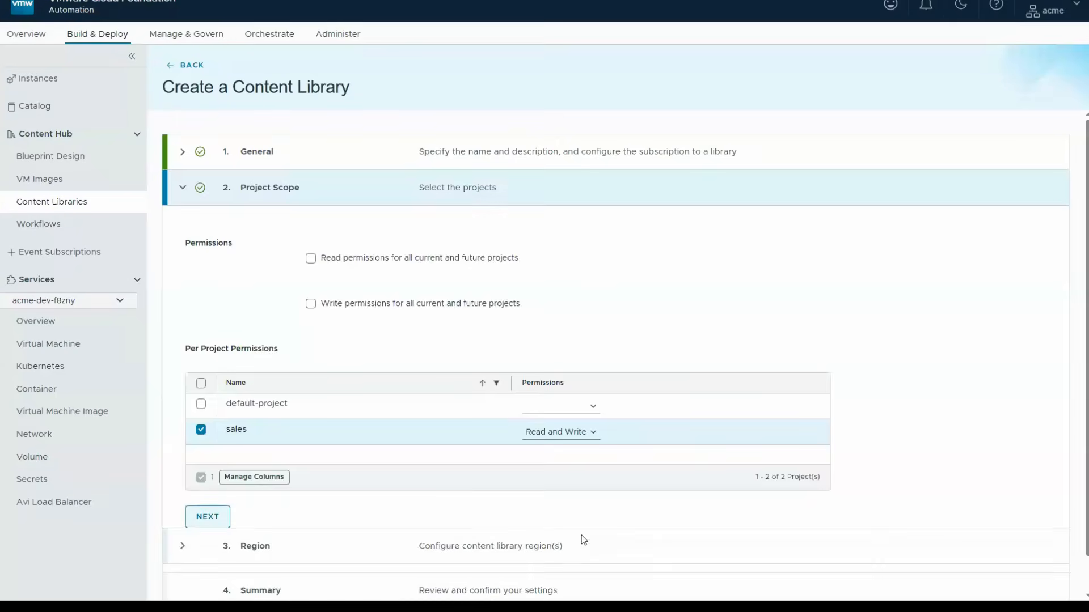
- Place the content library in region us-west on storage class site-b-mgmt-vsan-supervisor-default-storage-policy and confirm its creation
left_click(408, 282)
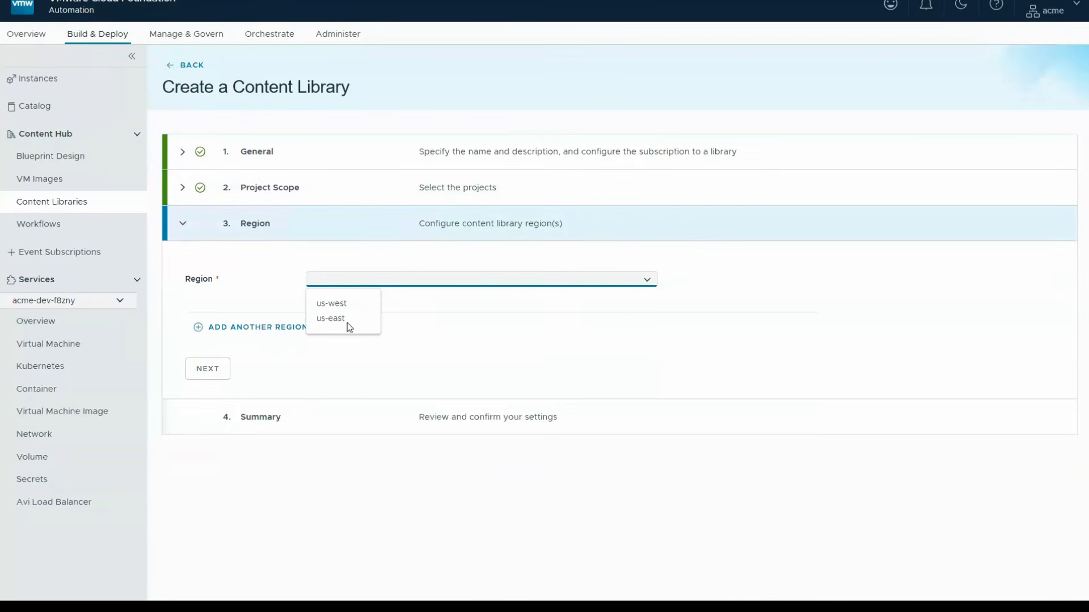
left_click(335, 305)
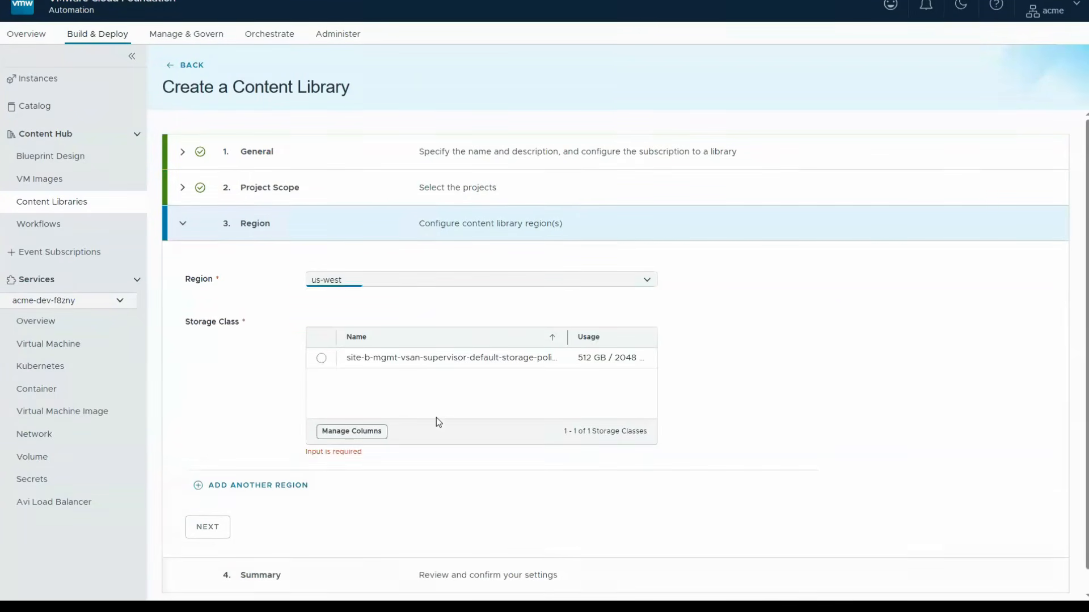
left_click(321, 357)
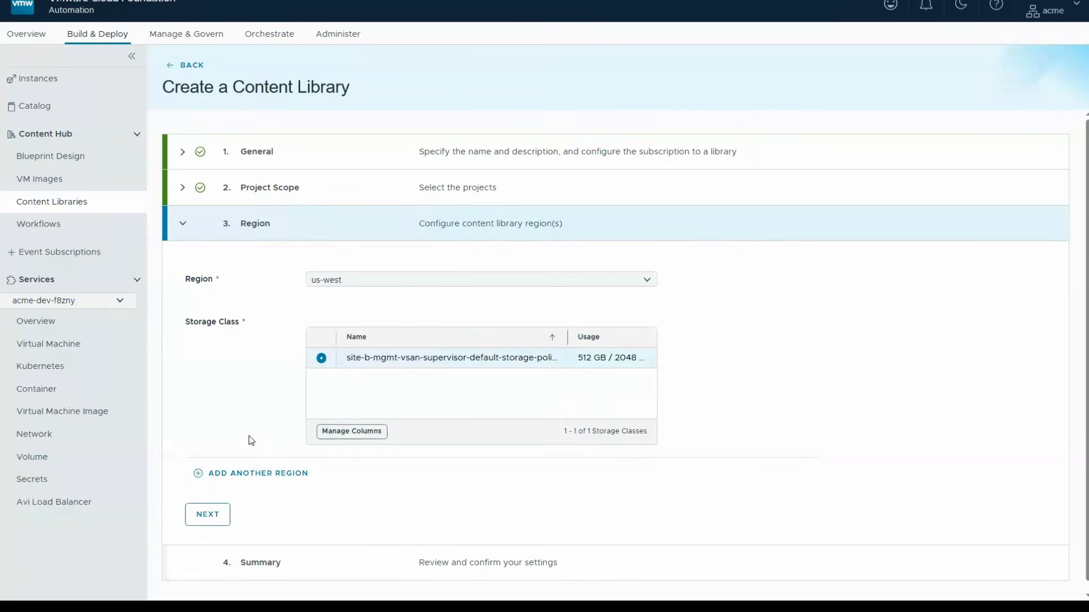
left_click(200, 518)
scroll(220, 566, "down", 1)
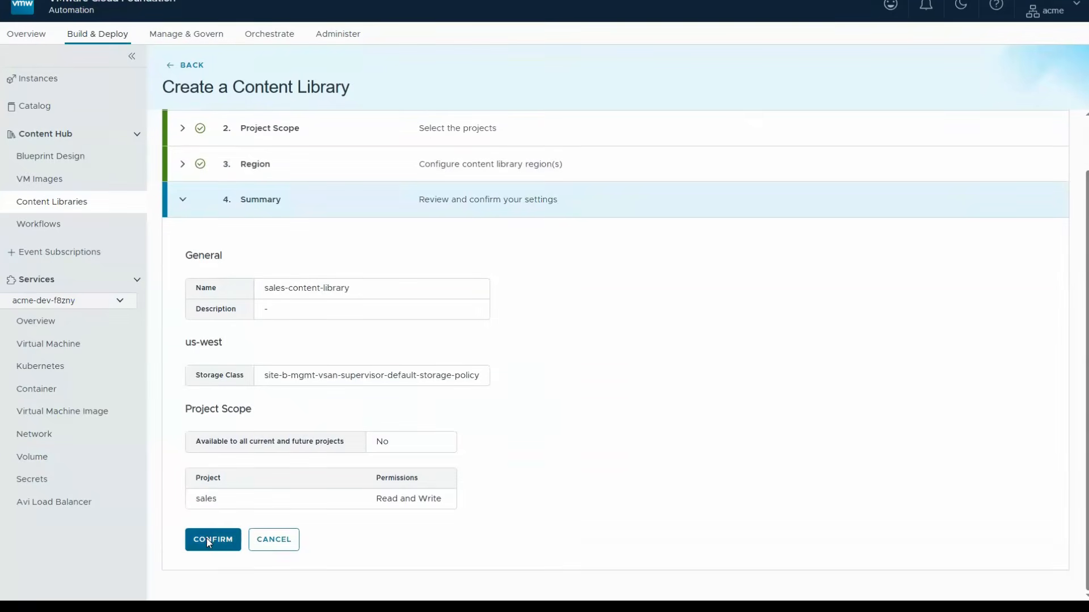
left_click(207, 539)
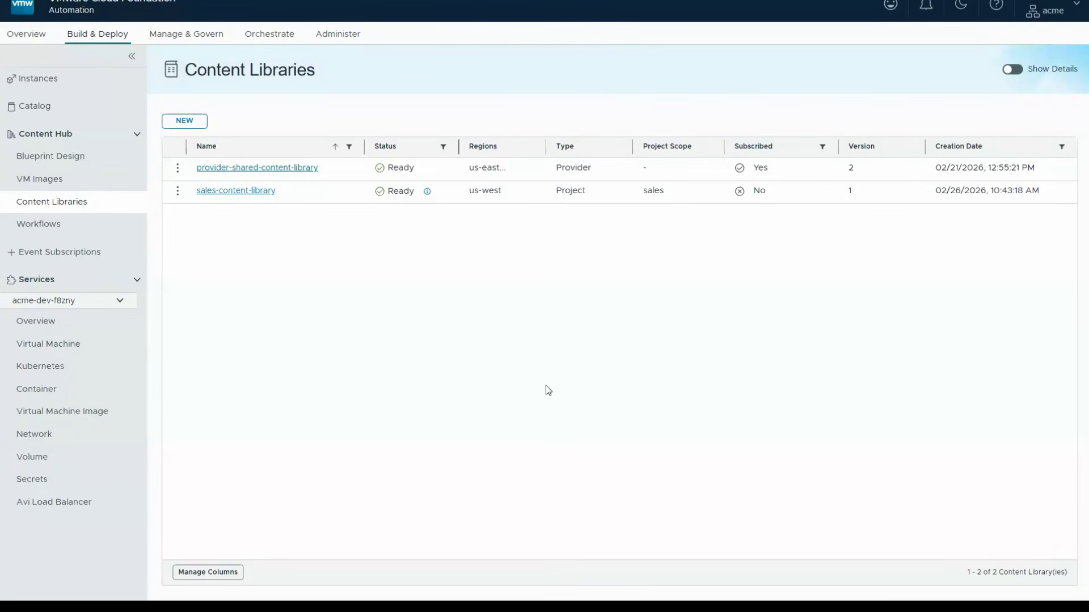
- Open the VM groups of the Virtual Machine service in namespace acme-dev-f8zny
left_click(49, 324)
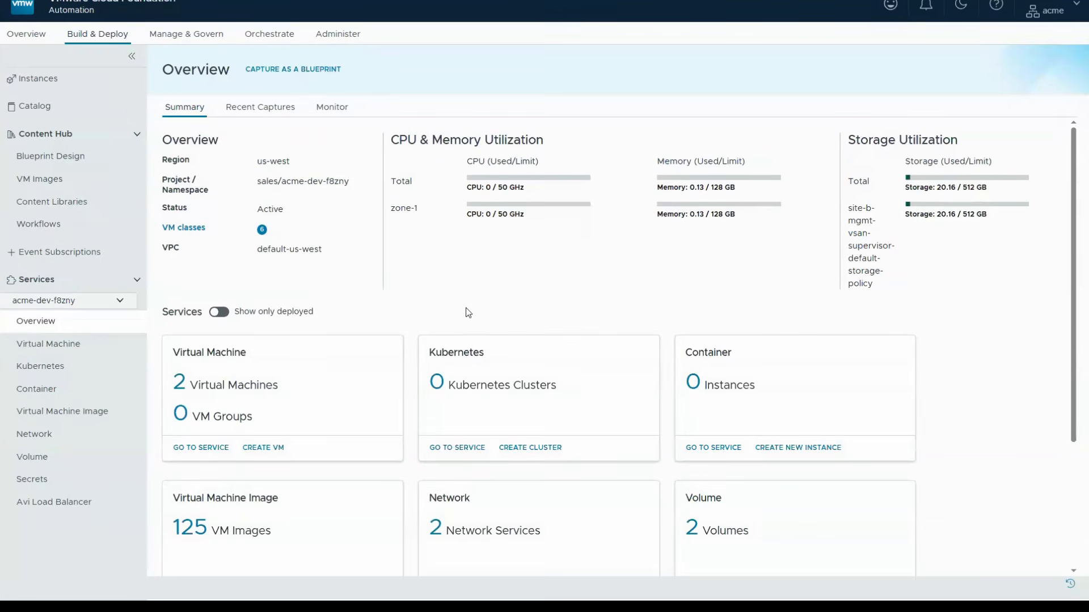
left_click(199, 448)
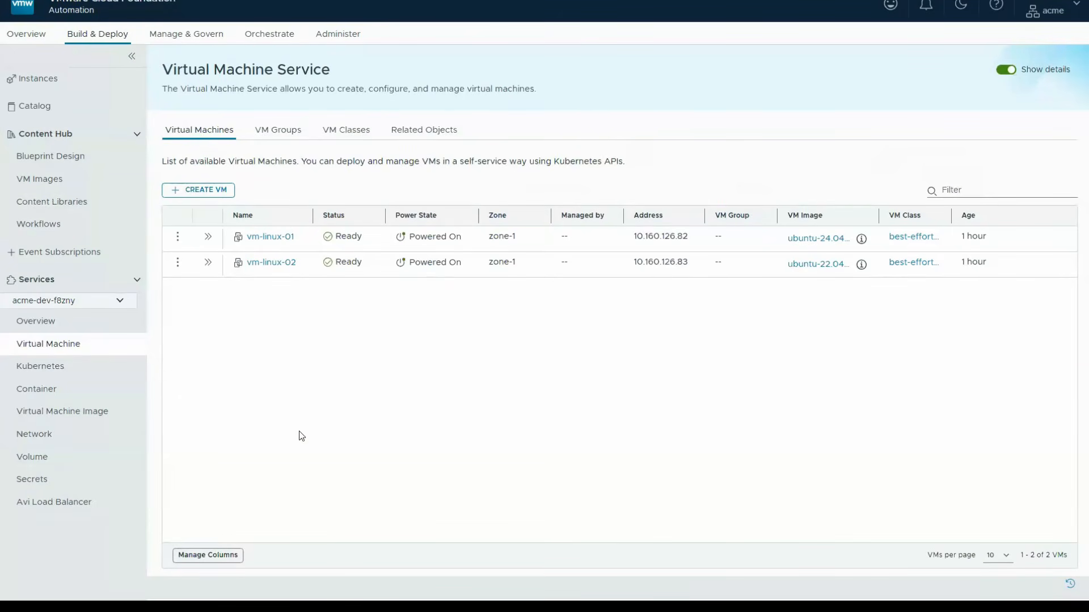
left_click(270, 131)
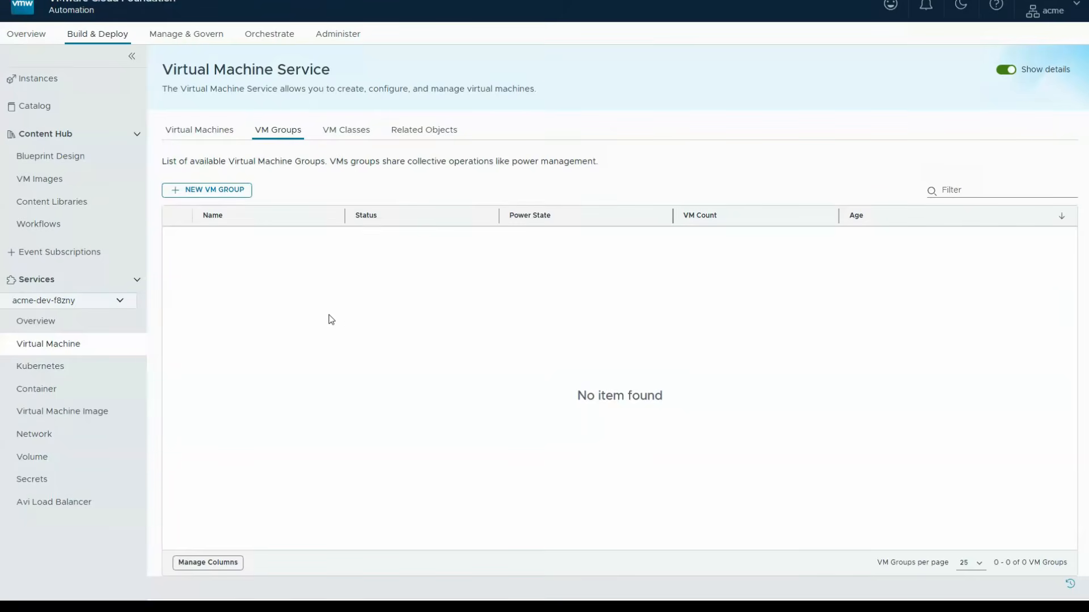
- Start a new VM group named linux-vm-group with vm-linux-01 and vm-linux-02 as members, up to its start order
left_click(210, 192)
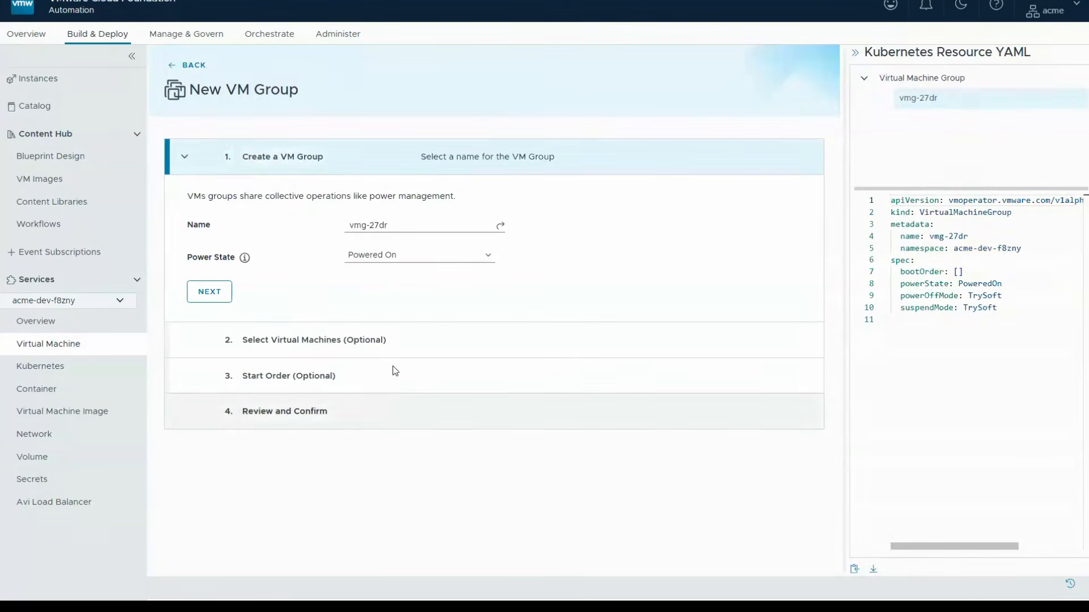
triple_click(375, 233)
type("linux-vm-group")
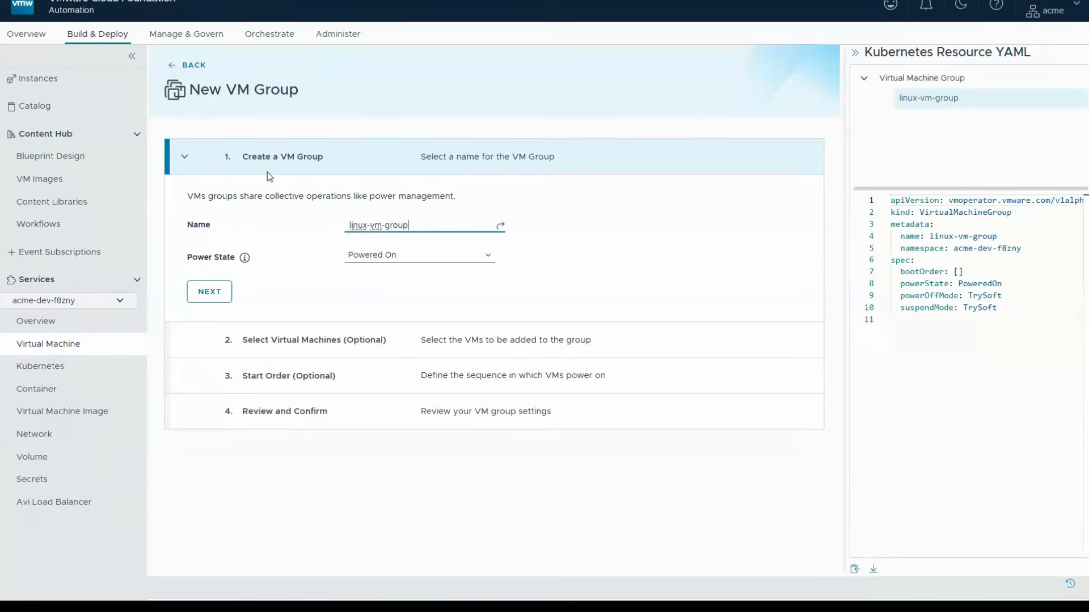
left_click(220, 291)
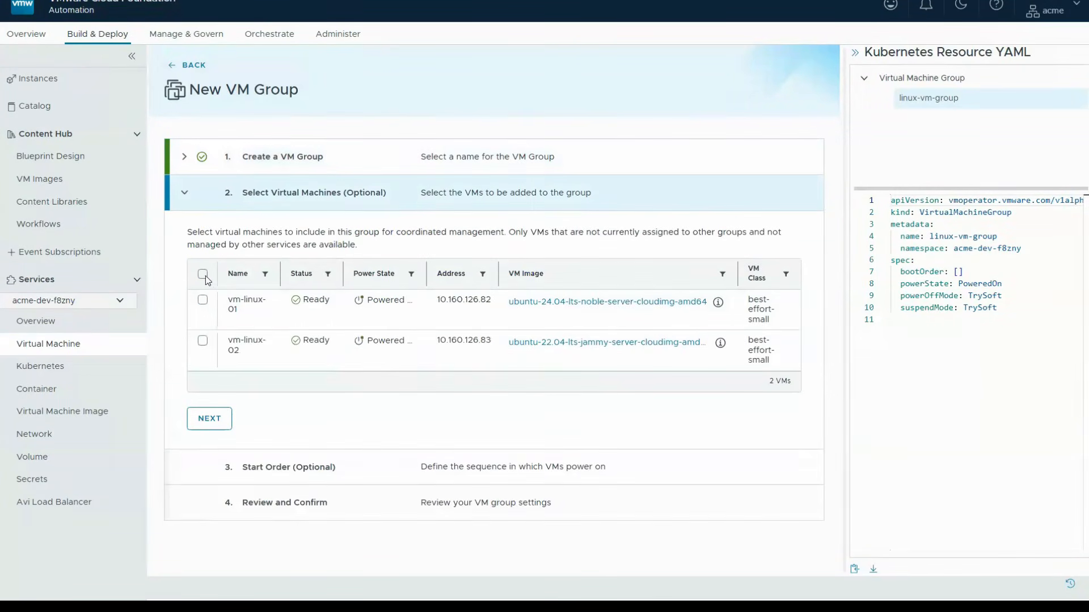
left_click(203, 274)
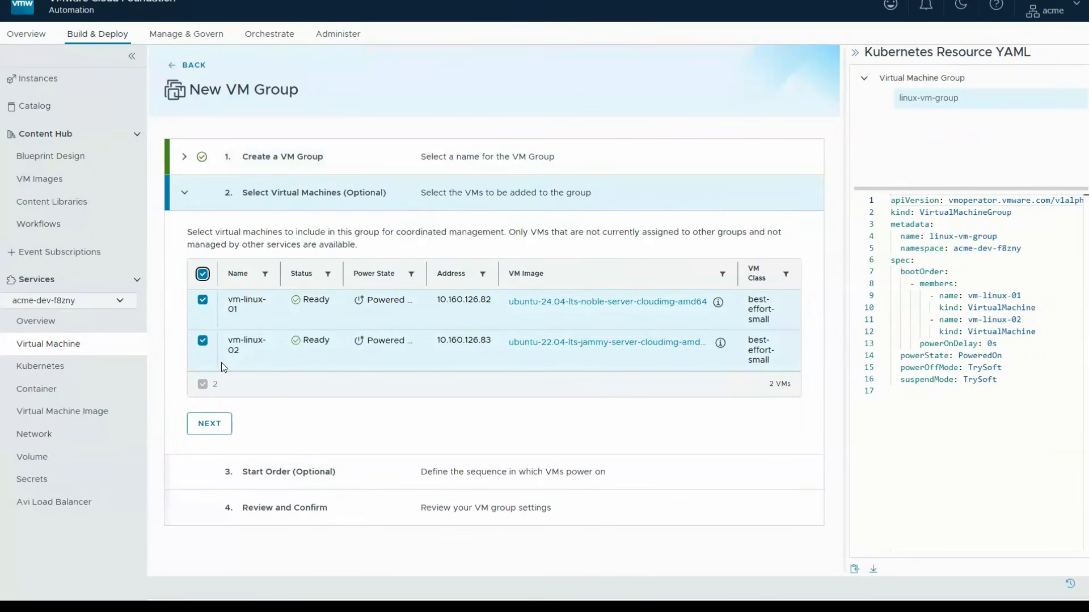
left_click(217, 424)
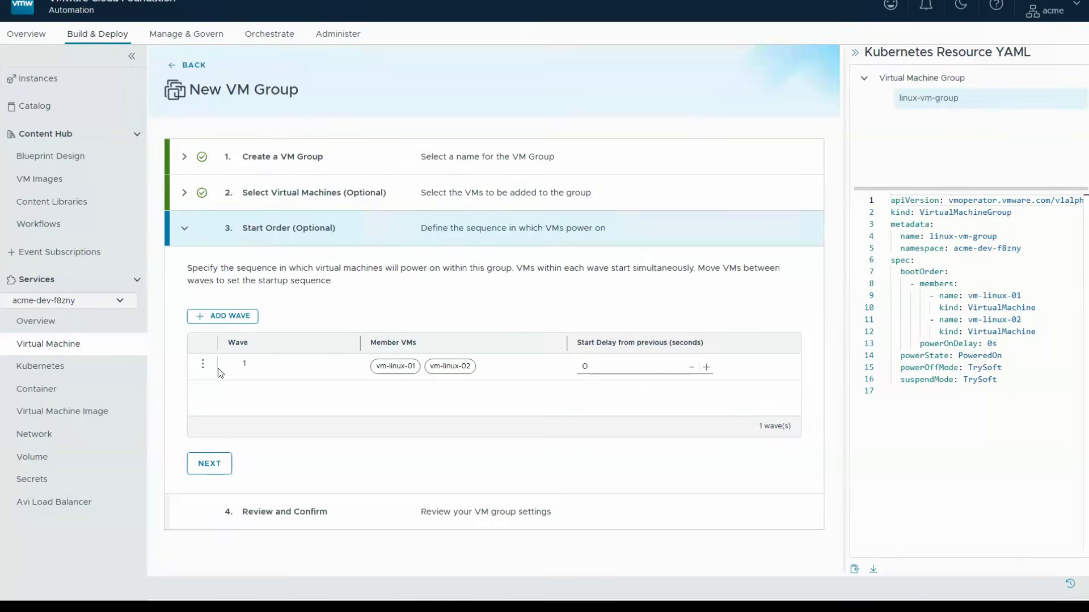
- Add a second wave to the group's start order and move vm-linux-02 into it
left_click(216, 317)
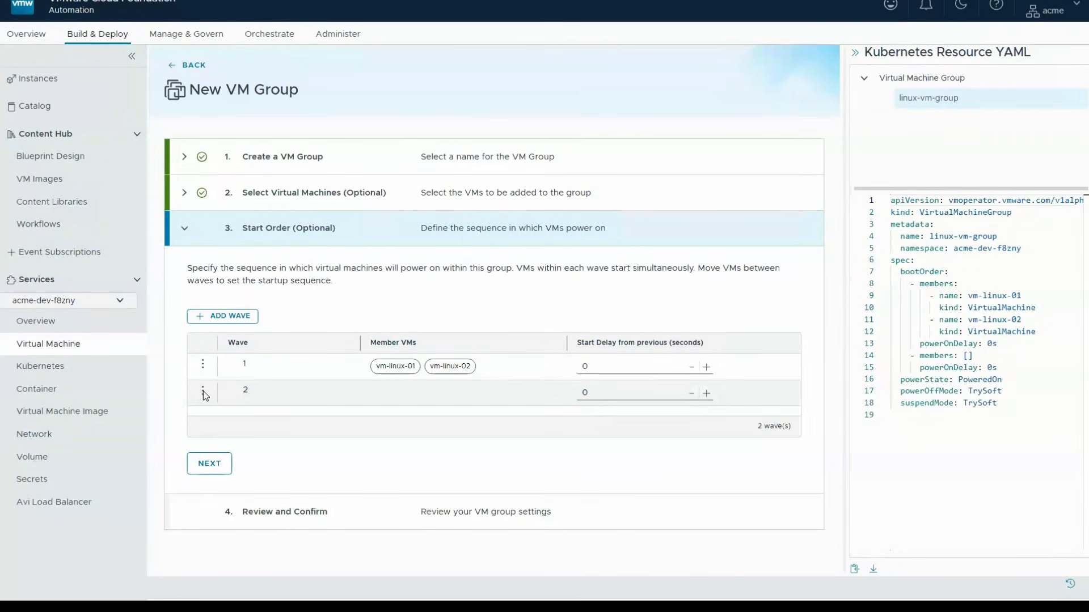
left_click(203, 391)
left_click(258, 383)
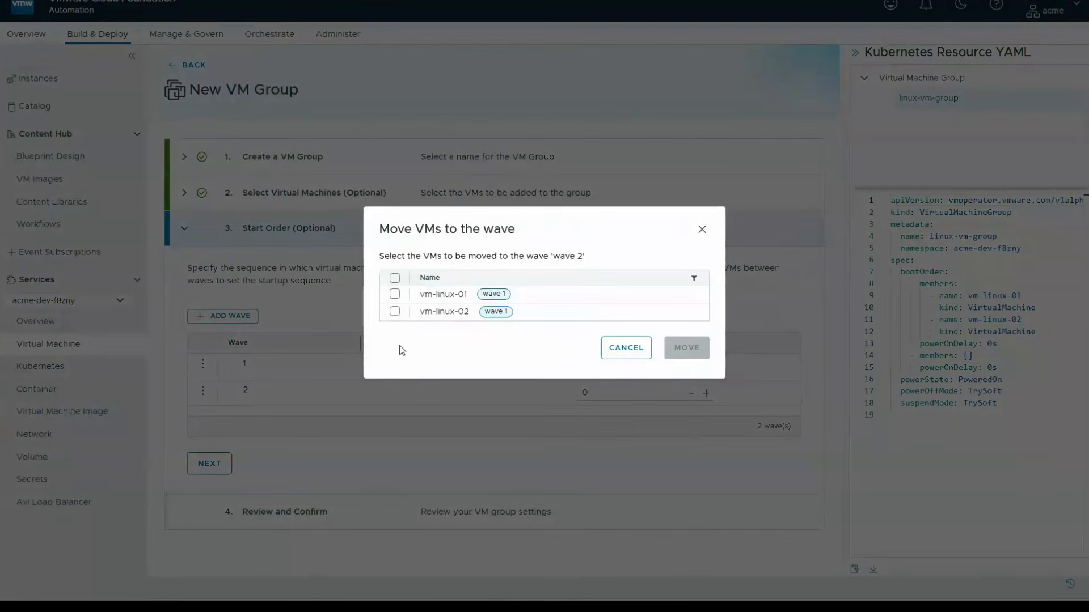
left_click(395, 311)
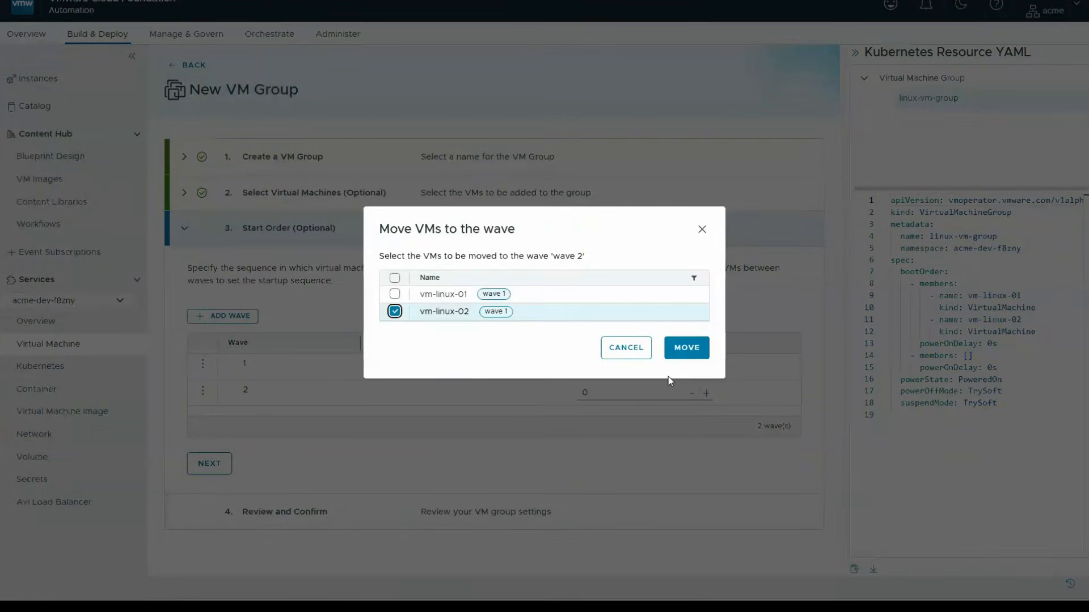
left_click(687, 348)
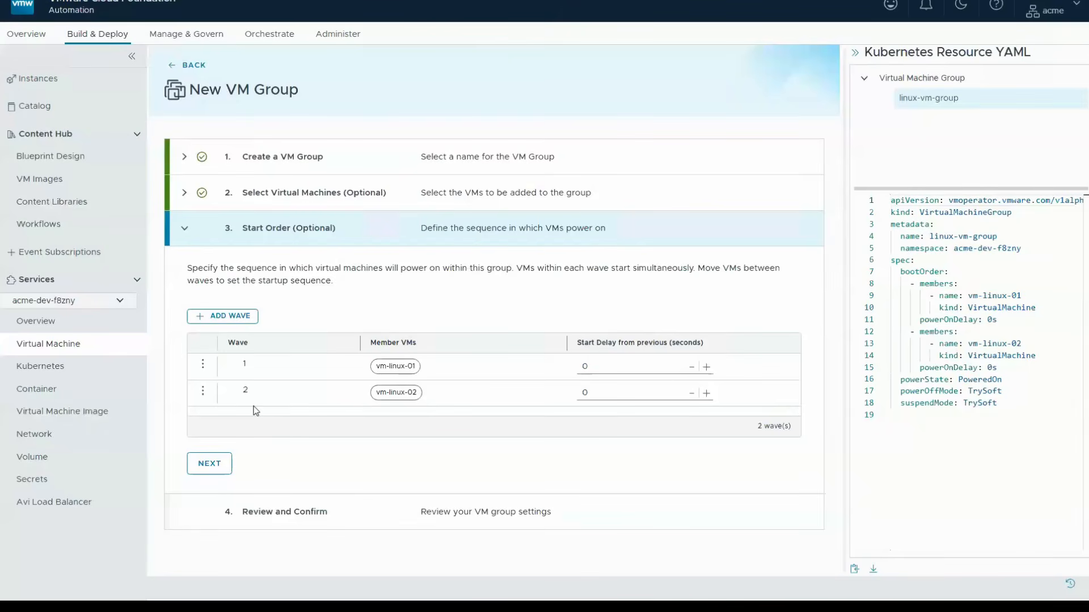
- Set wave 2's start delay to 30 seconds and finish creating linux-vm-group
left_click(594, 392)
type("30")
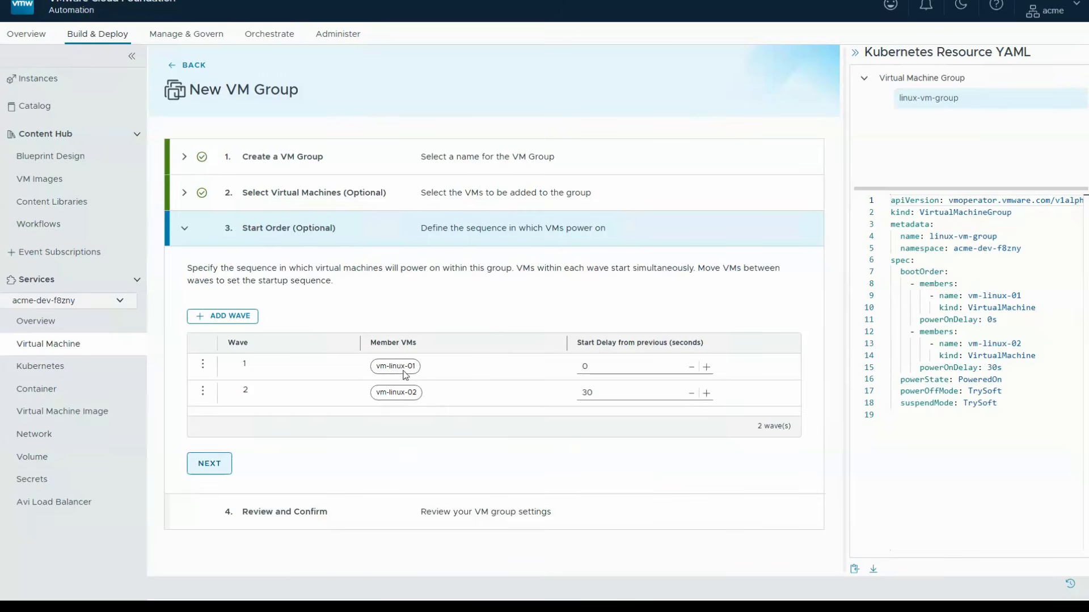
left_click(213, 463)
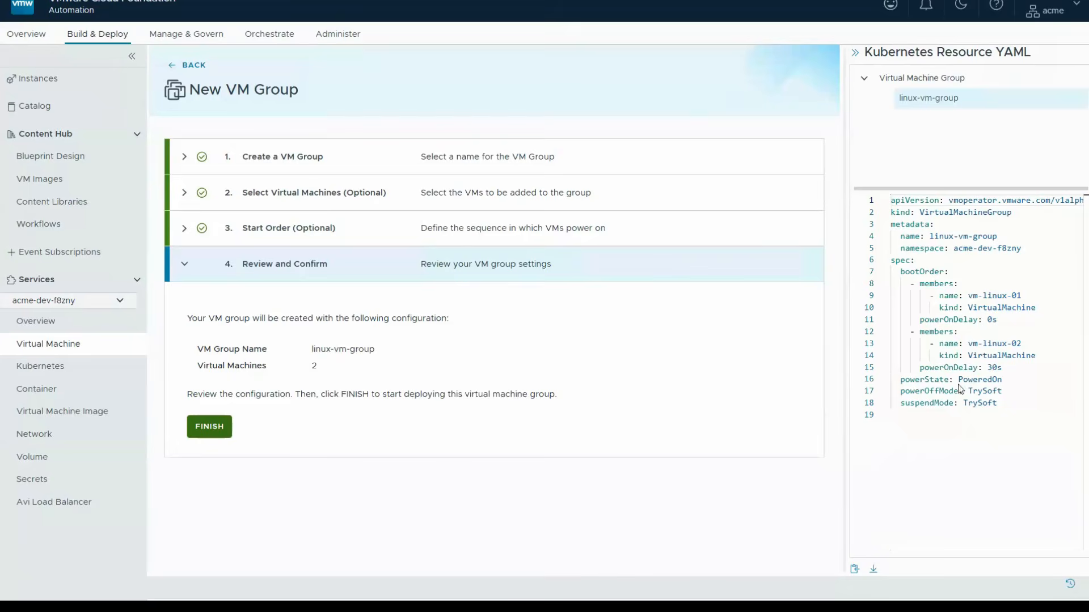
left_click(209, 431)
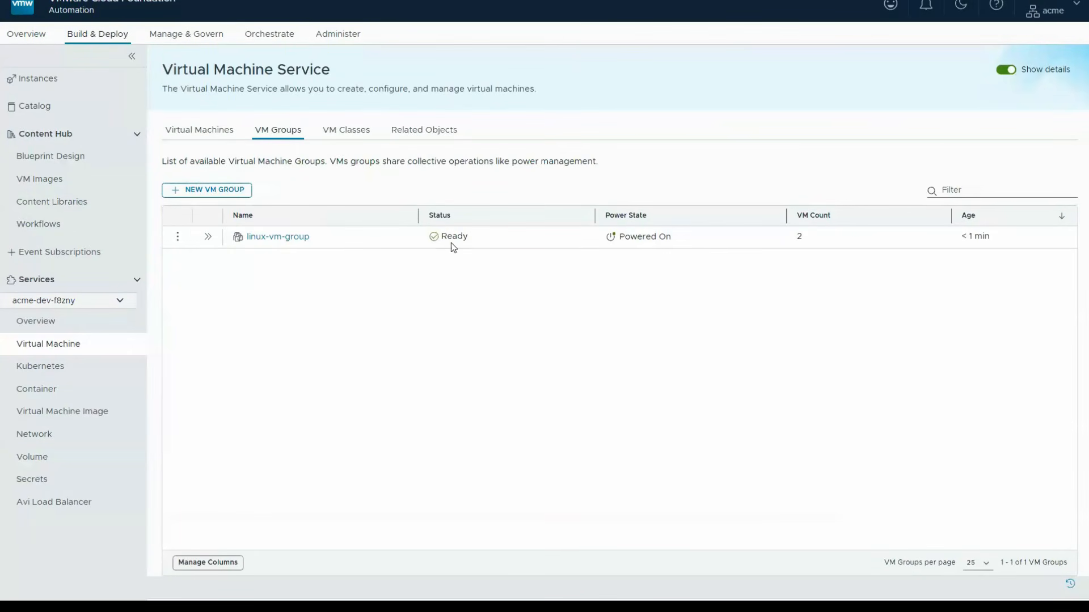
- View the details of linux-vm-group, power off the whole group, and check the power state of its virtual machines
left_click(206, 236)
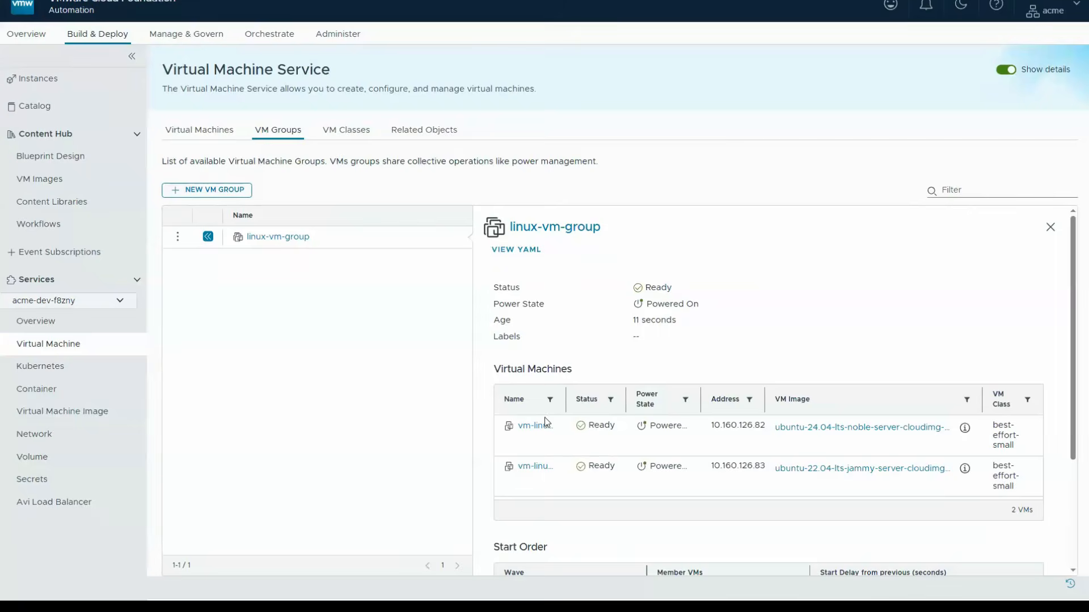
left_click(177, 237)
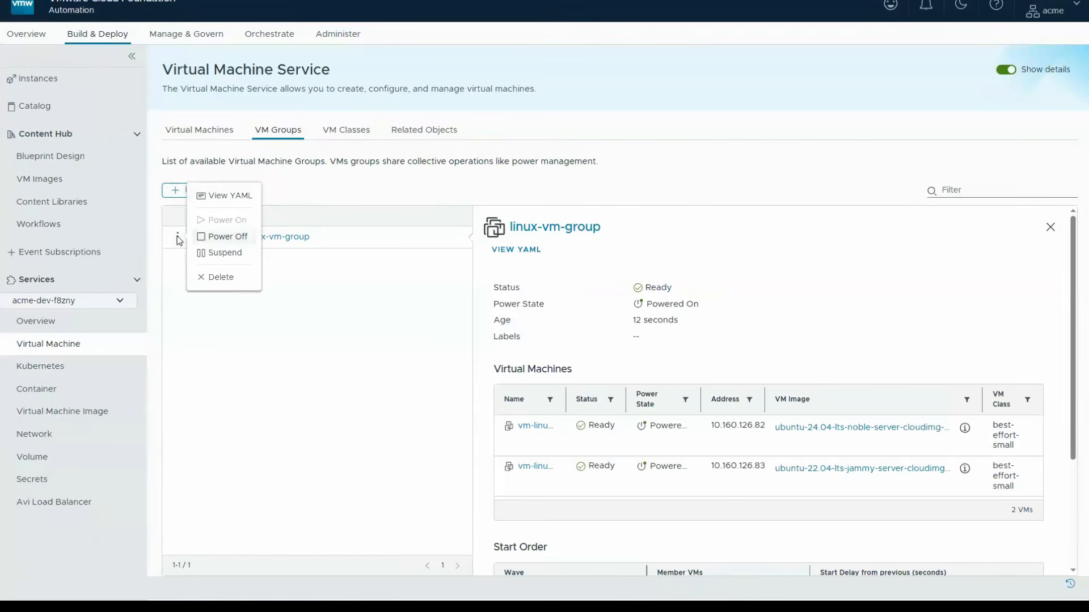
left_click(219, 238)
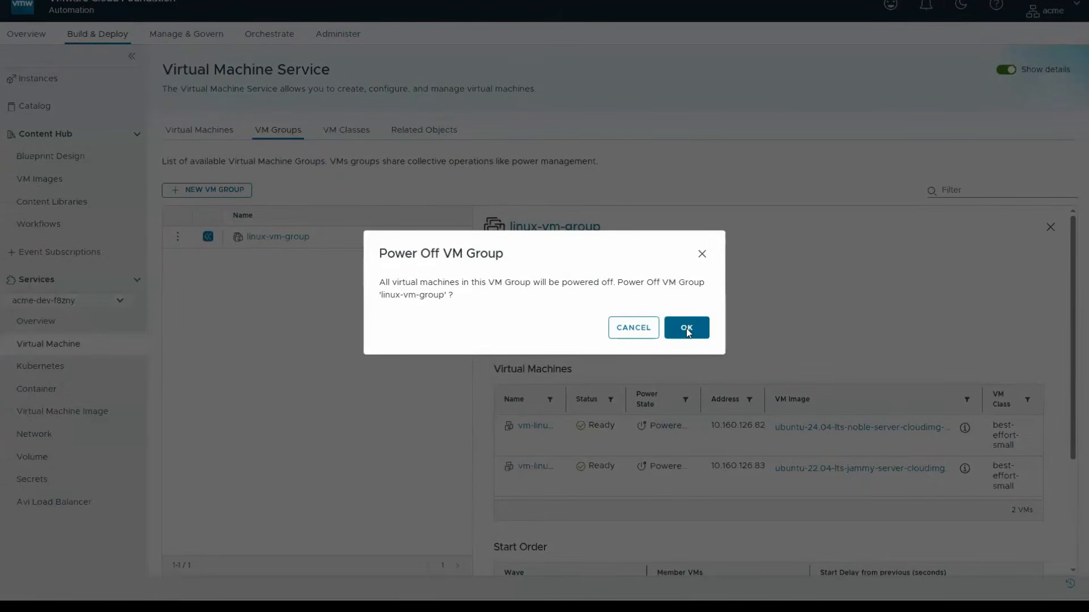
left_click(689, 330)
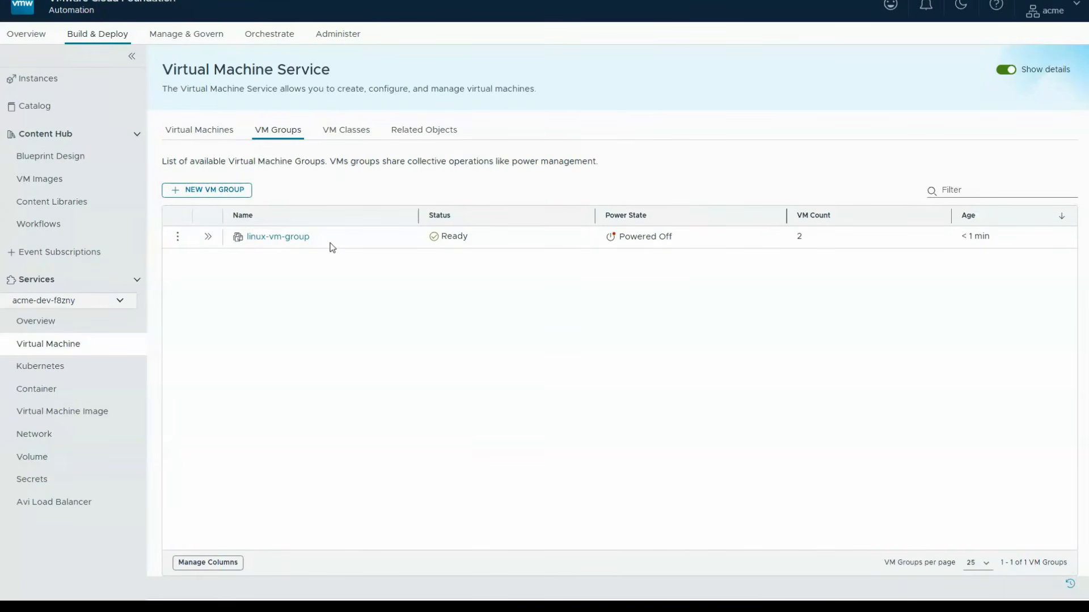
left_click(203, 131)
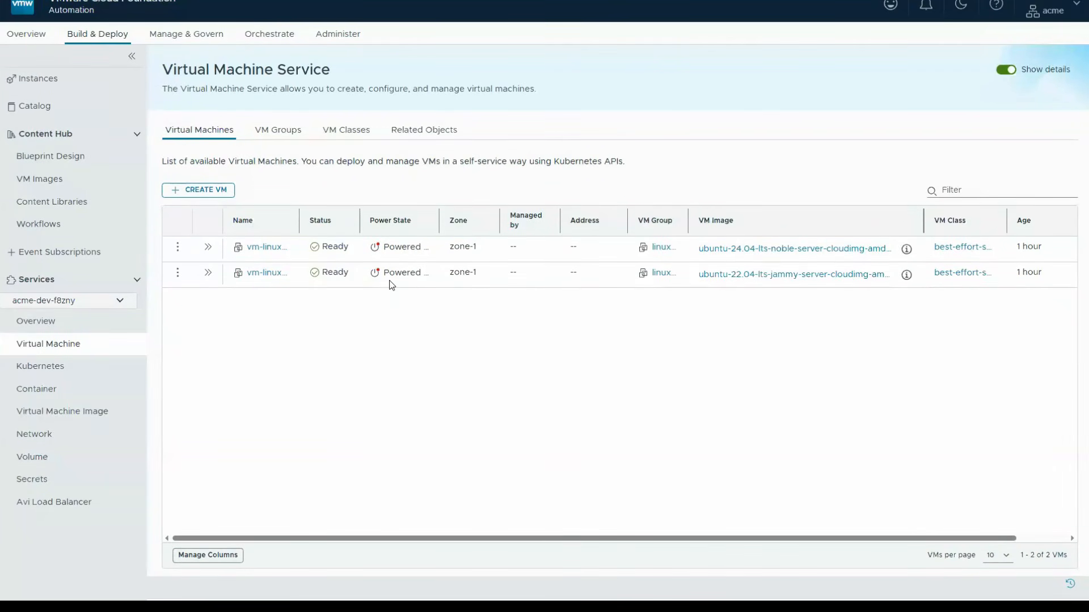
- Start capturing namespace acme-dev-f8zny as a blueprint named linux-group-capture, with images saved to sales-content-library
left_click(80, 328)
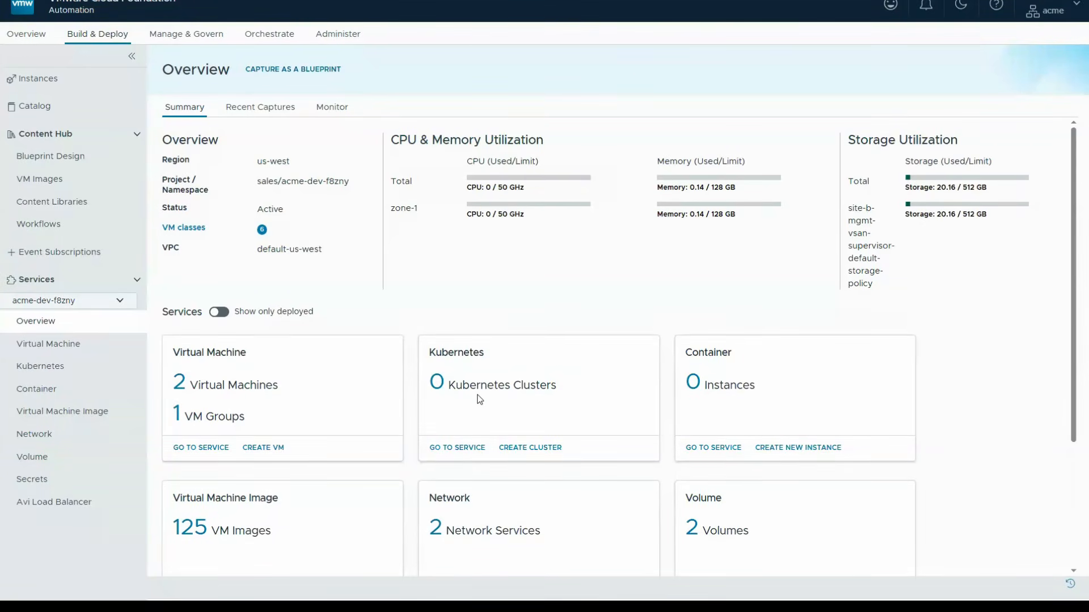
left_click(288, 69)
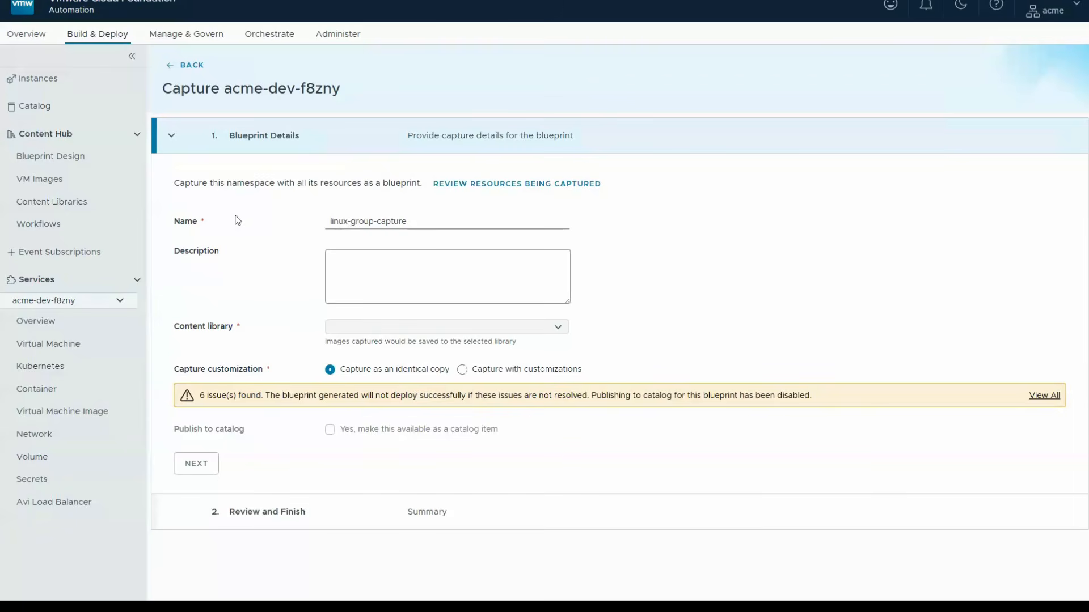
left_click(558, 329)
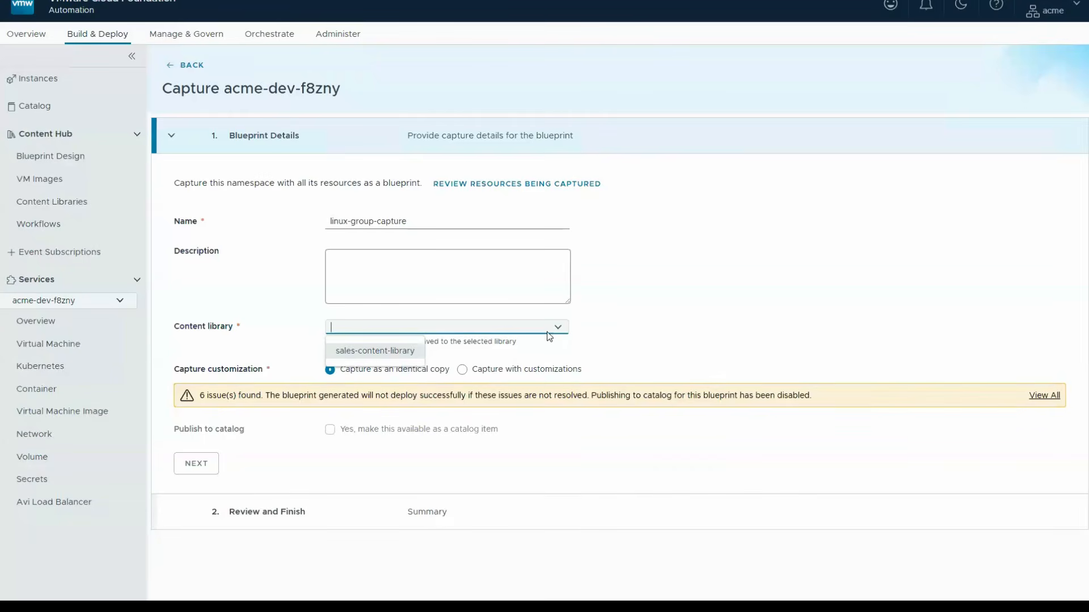
left_click(384, 350)
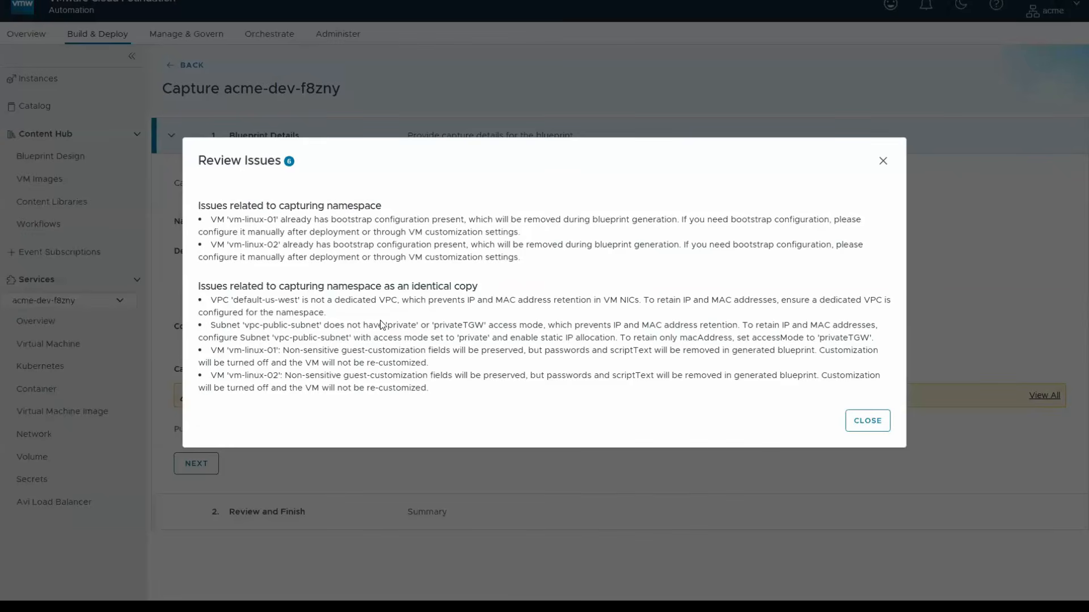
- Choose capture with customizations, allowing catalog users different VM and storage classes per VM and guest customization options
left_click(868, 420)
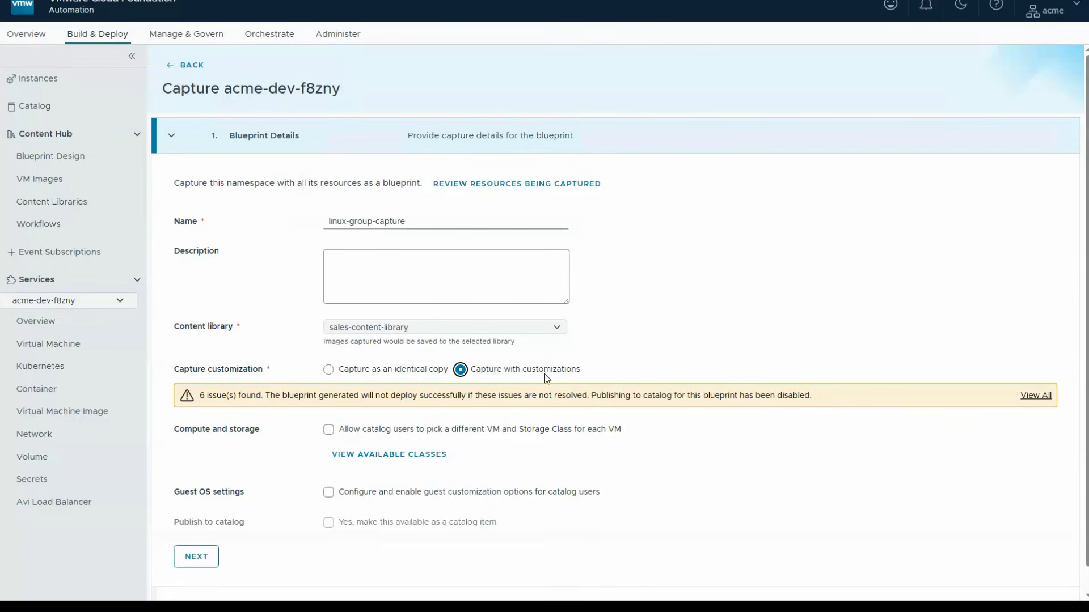
left_click(326, 435)
left_click(328, 492)
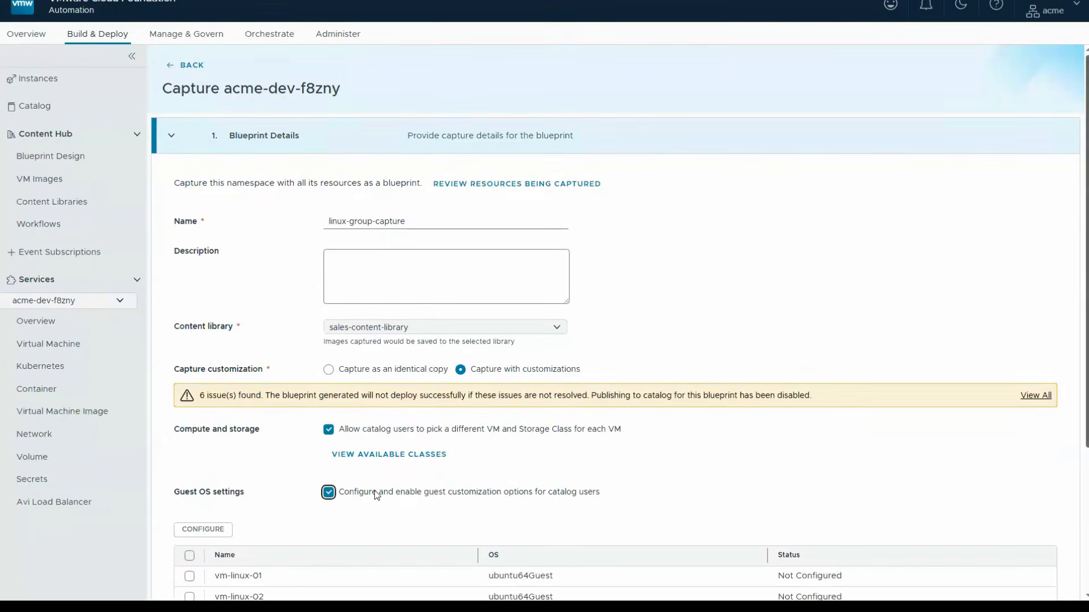
- Configure guest OS settings for vm-linux-01 and vm-linux-02 with Cloud-Init bootstrap and a user specified password
scroll(271, 489, "down", 2)
scroll(271, 488, "down", 4)
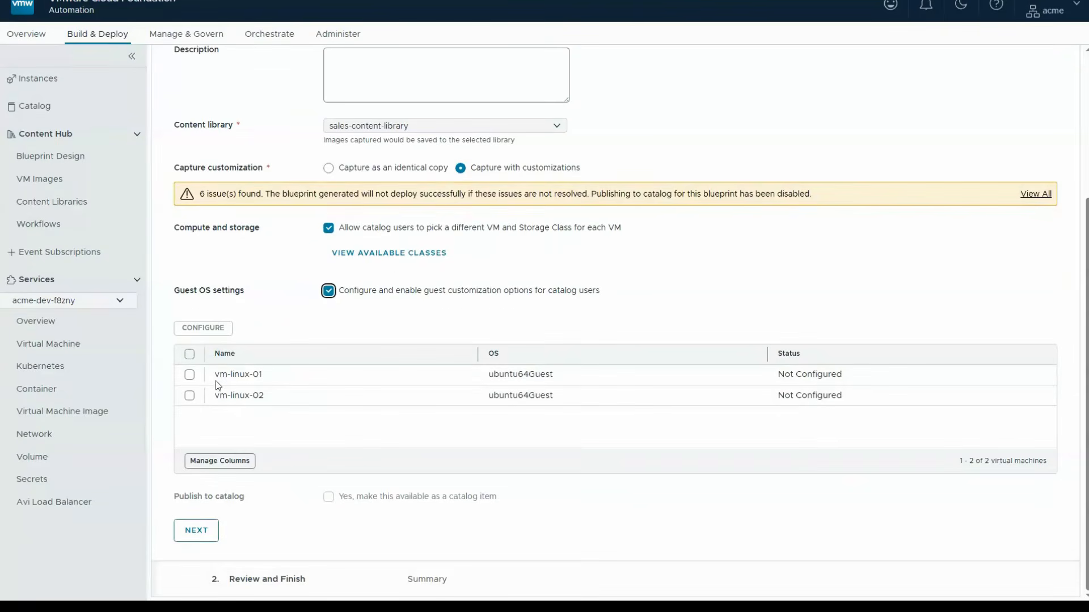
left_click(191, 355)
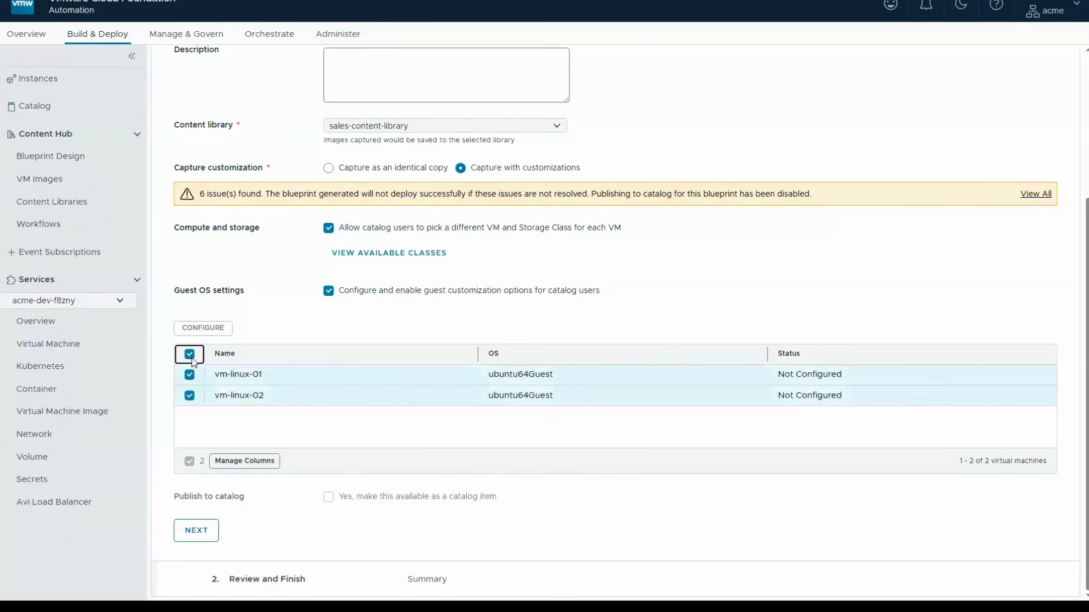
left_click(204, 329)
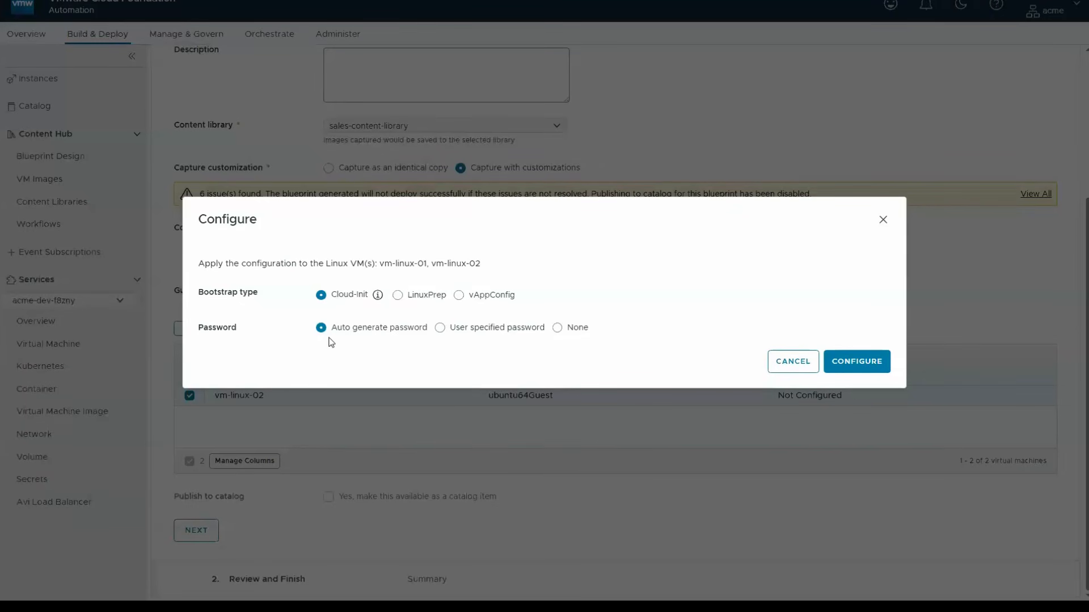
left_click(440, 328)
left_click(870, 368)
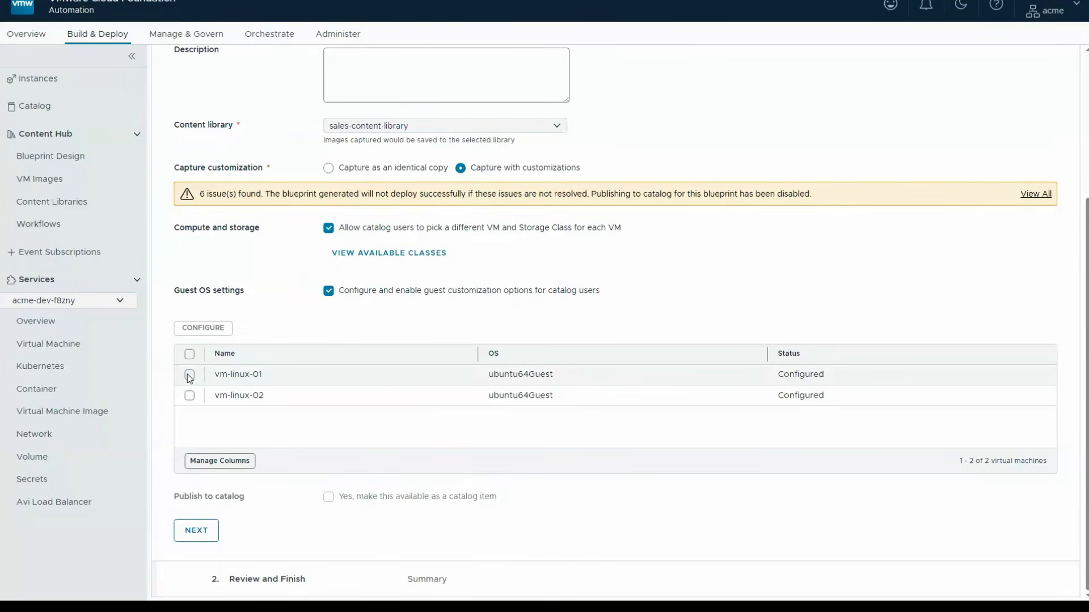
- Check the guest OS configuration options for vm-linux-01 alone and leave them without making changes
left_click(190, 375)
left_click(203, 328)
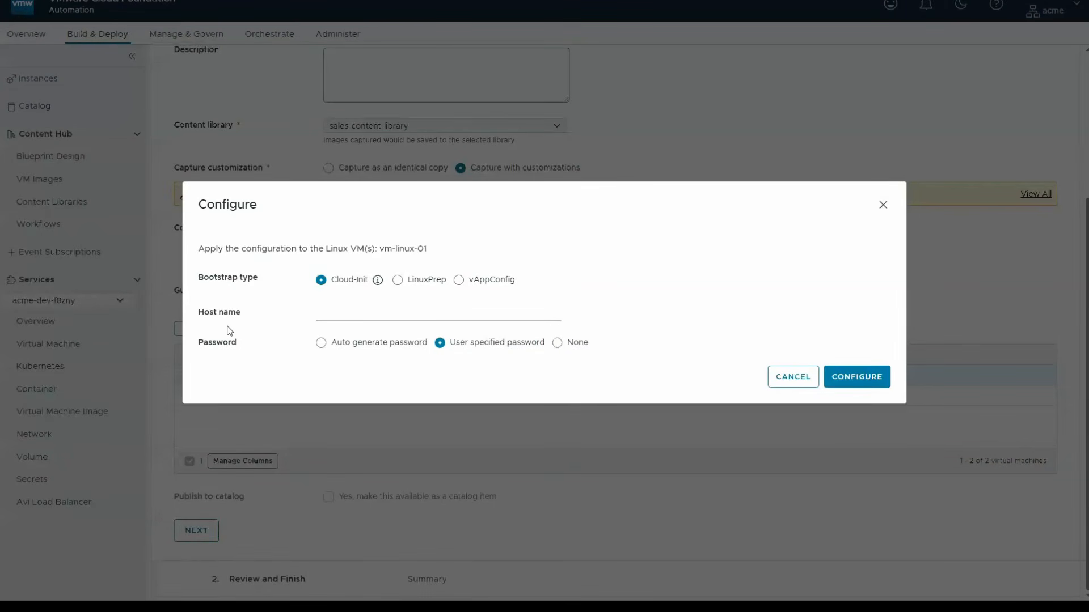
left_click(778, 378)
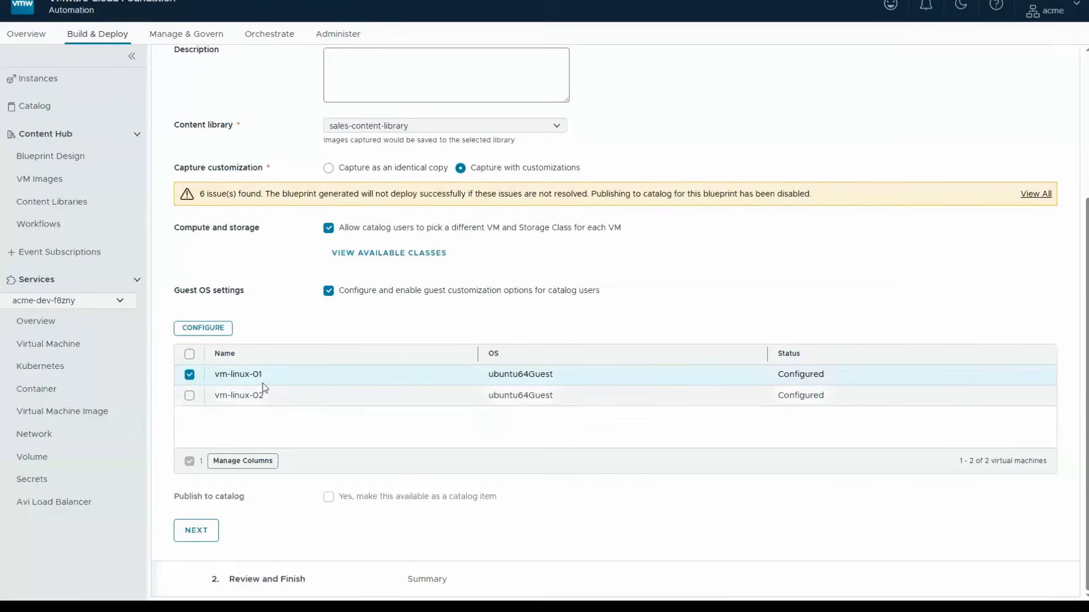
left_click(190, 376)
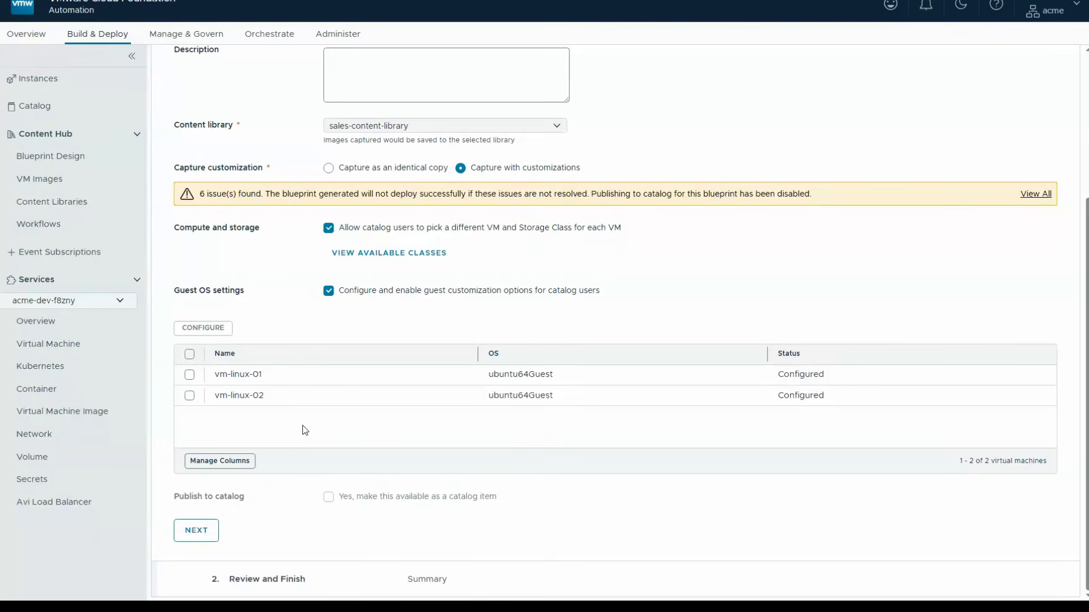
- Run the linux-group-capture namespace capture from its summary and open its status in the recent captures
left_click(198, 531)
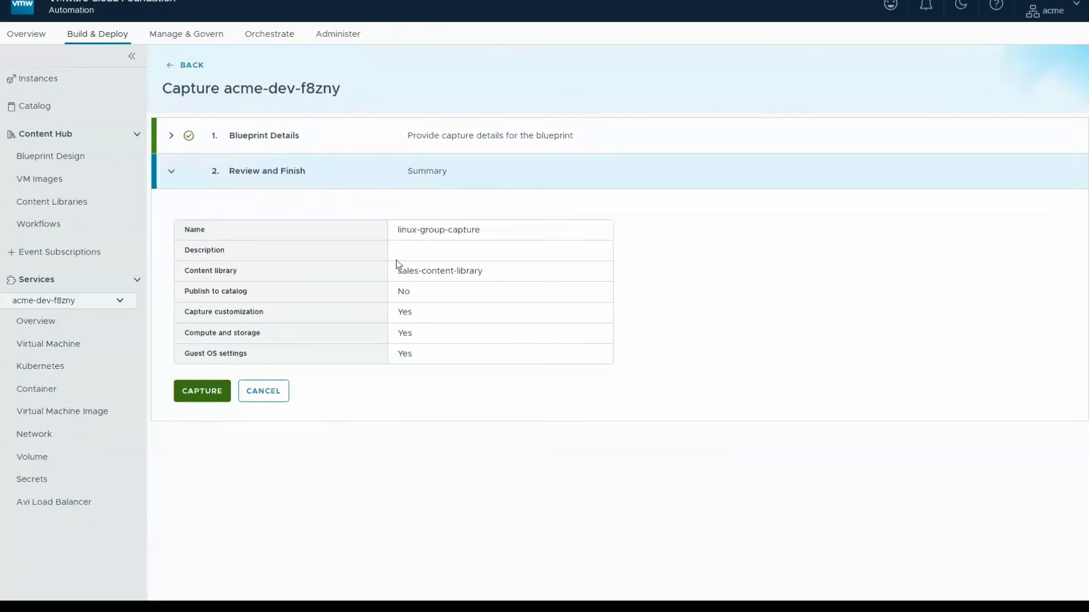
left_click(201, 399)
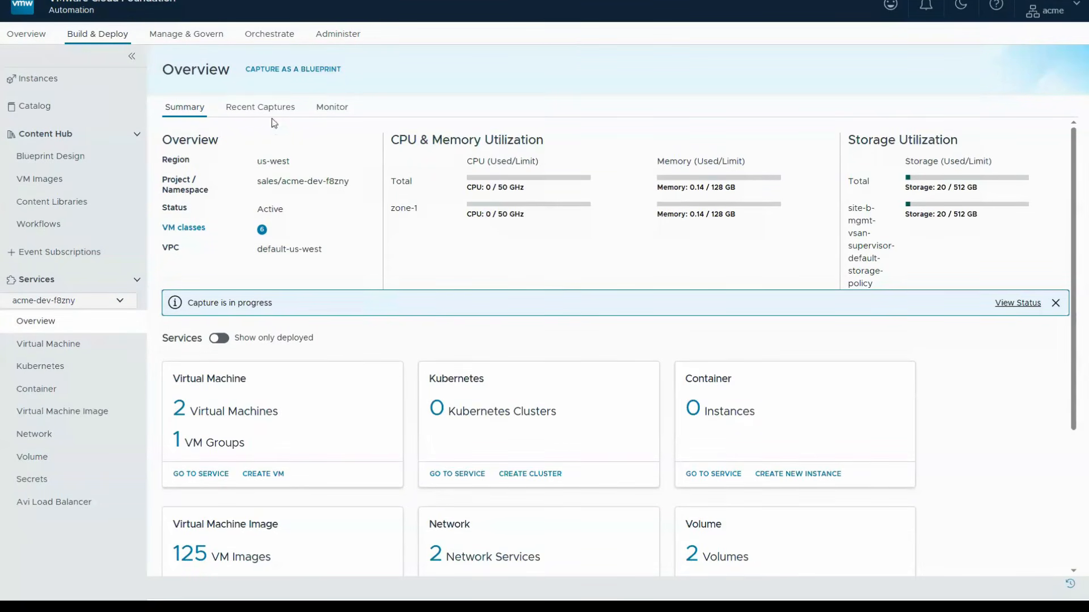
left_click(1012, 304)
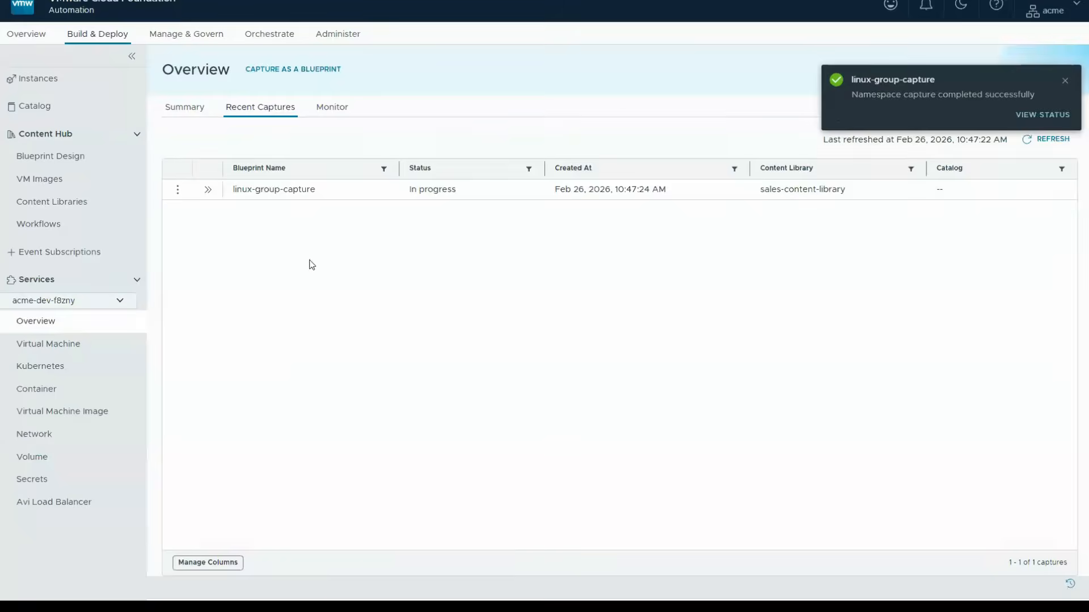
- Refresh the recent captures and examine the task status and general issues of linux-group-capture
left_click(1017, 116)
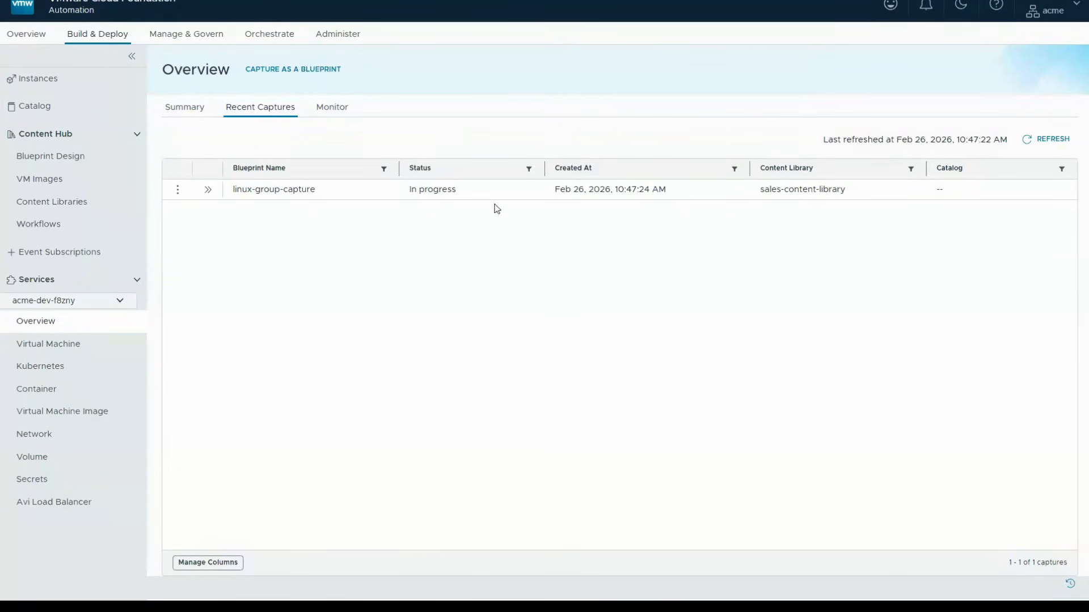
left_click(1058, 139)
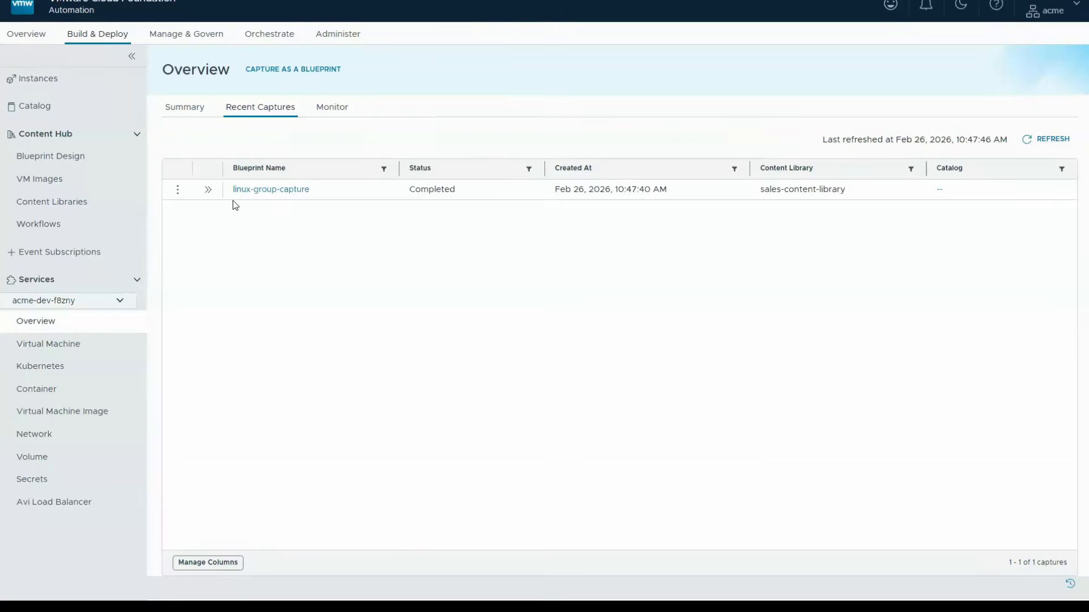
left_click(208, 189)
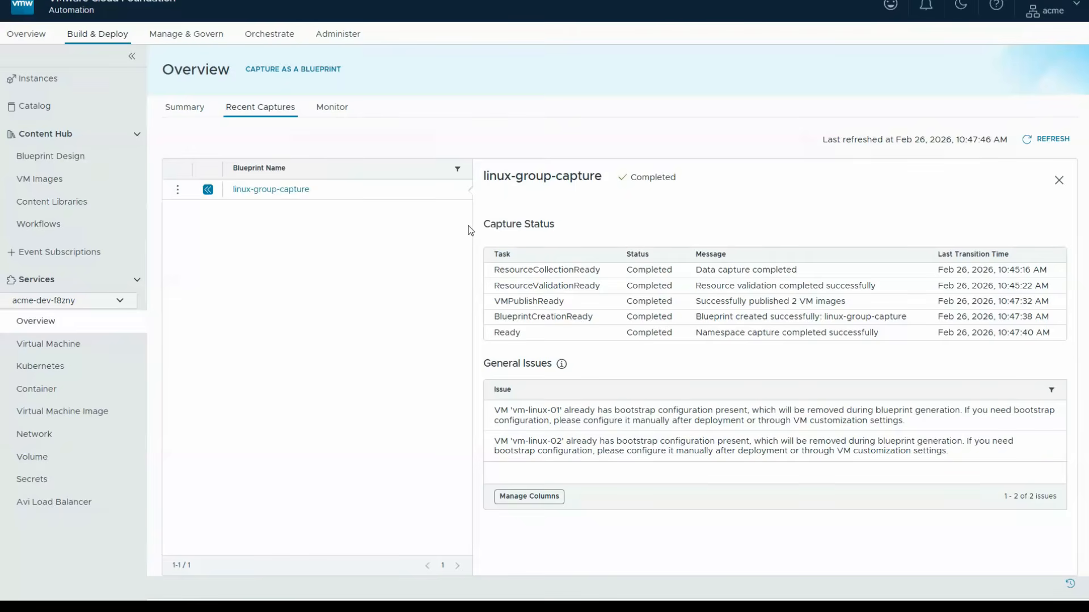
- Open the linux-group-capture blueprint, collapse the inputs and outputs in its code, and inspect the Namespace resource
left_click(57, 158)
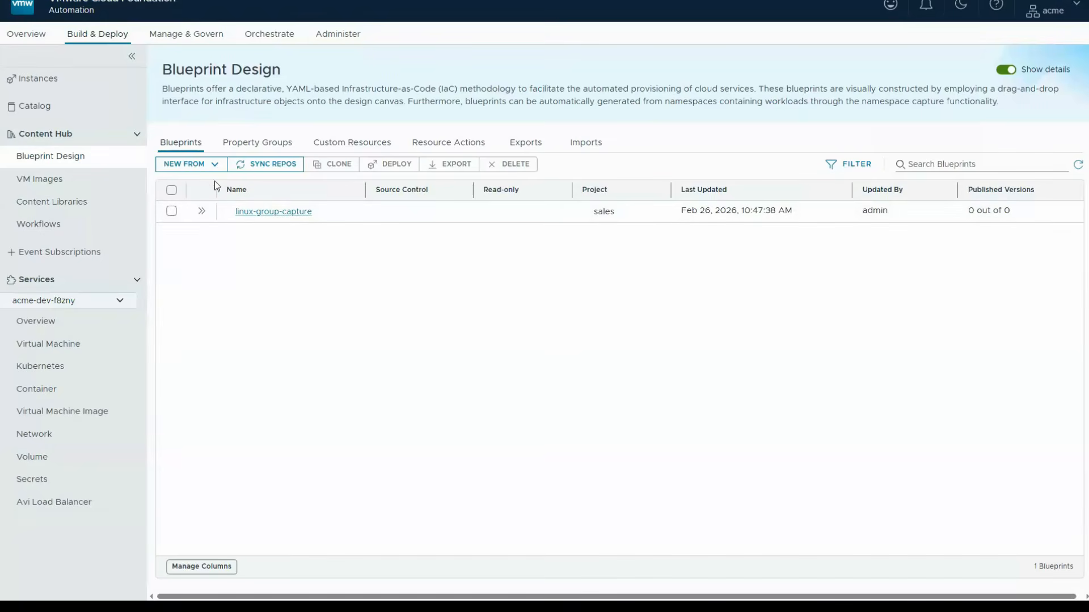
left_click(273, 215)
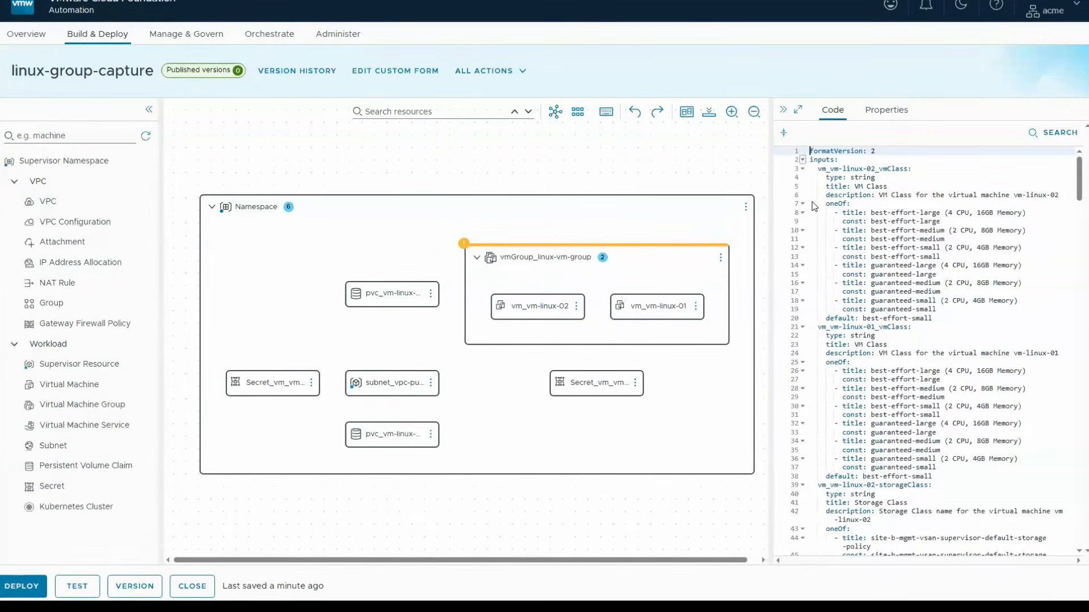
left_click(803, 160)
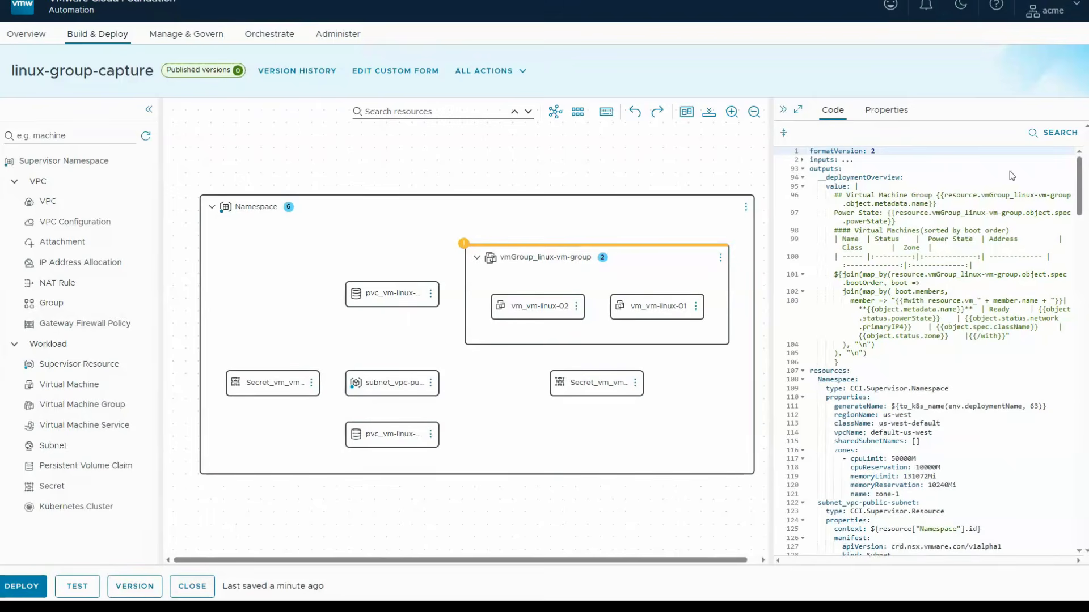
left_click(803, 168)
left_click(825, 219)
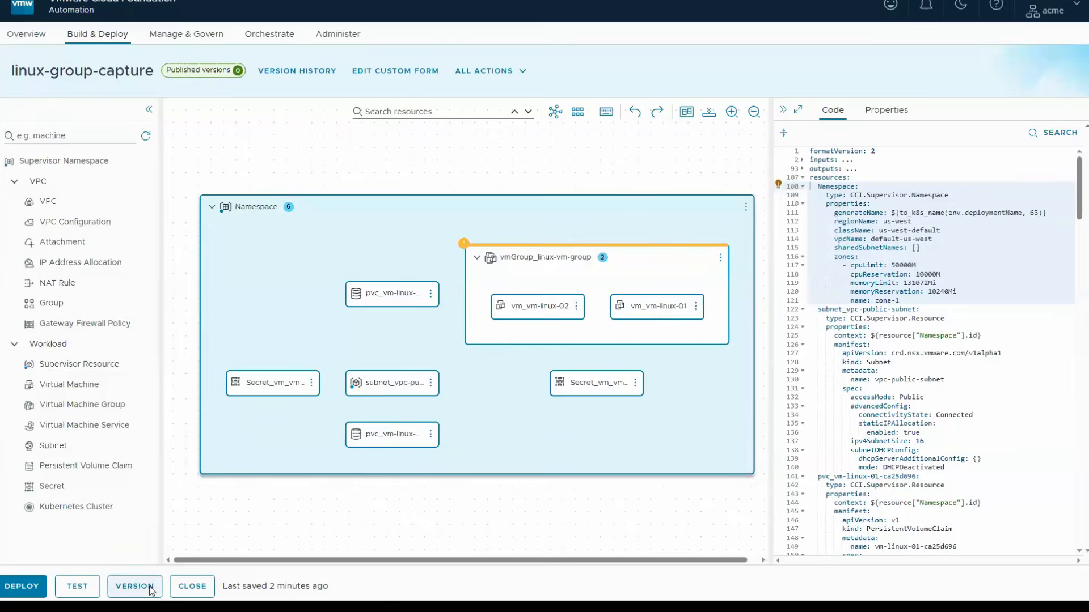
- Create version 1 of the linux-group-capture blueprint, publish it to the catalog, and close the blueprint
left_click(134, 586)
left_click(526, 344)
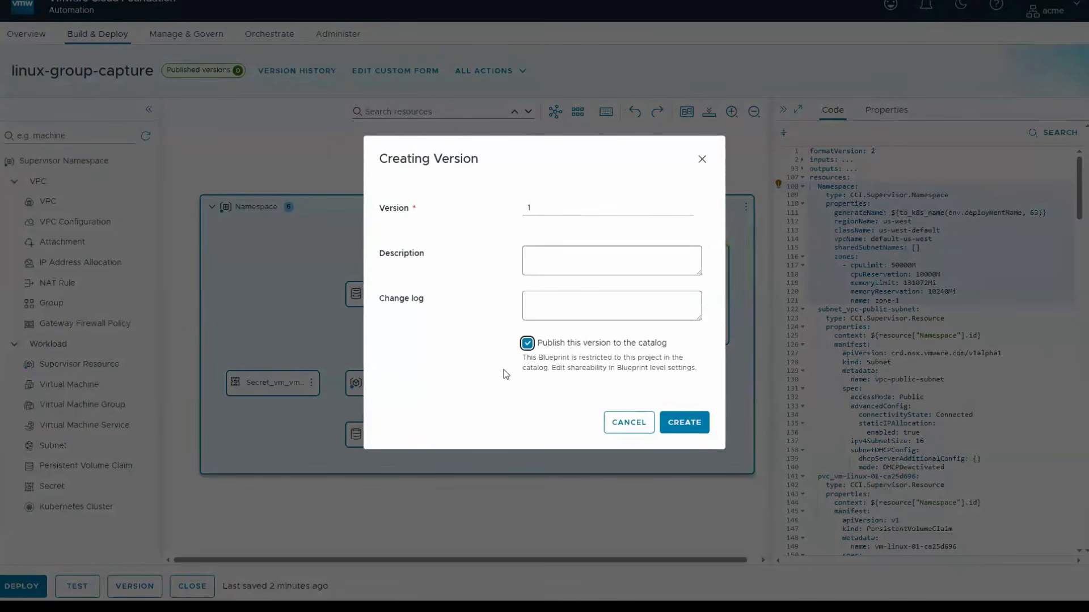
left_click(682, 422)
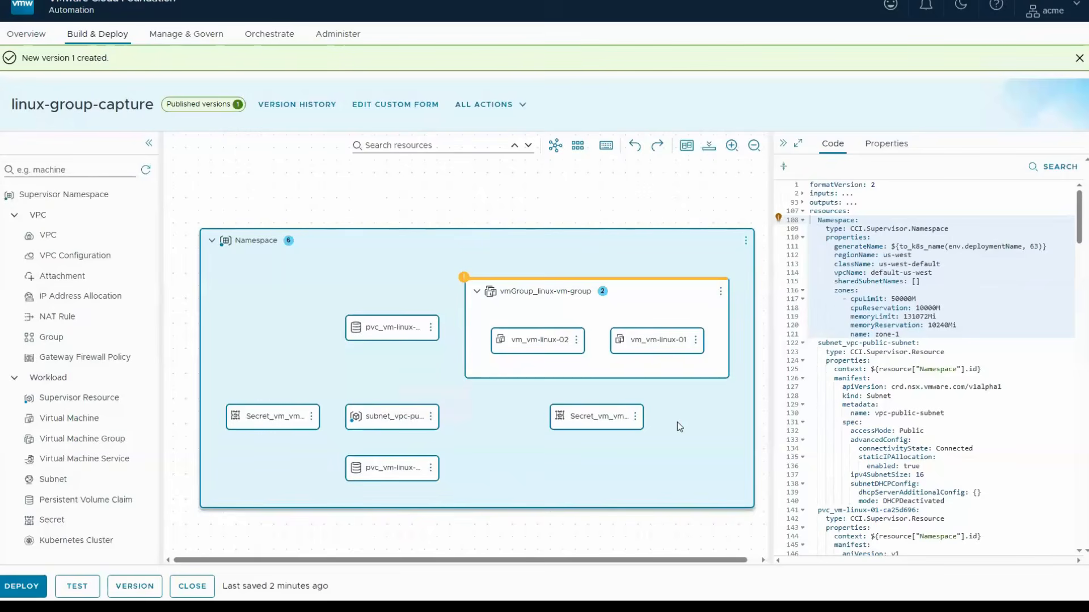
left_click(193, 586)
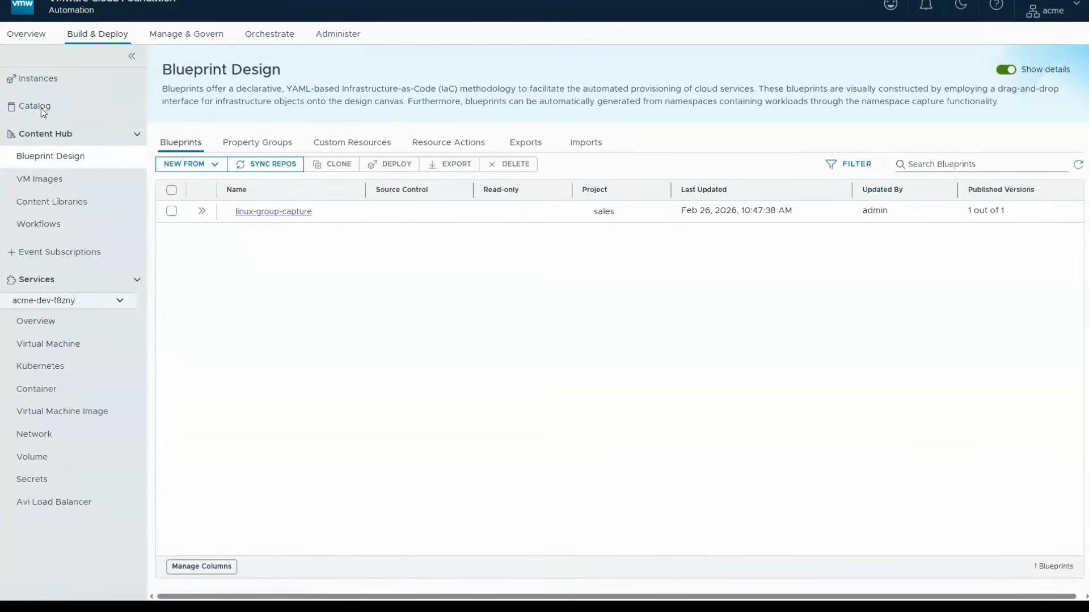
- Start a catalog request for linux-group-capture named linux-group-capture-deployment, keeping the best-effort-small VM class for vm-linux-02
left_click(39, 107)
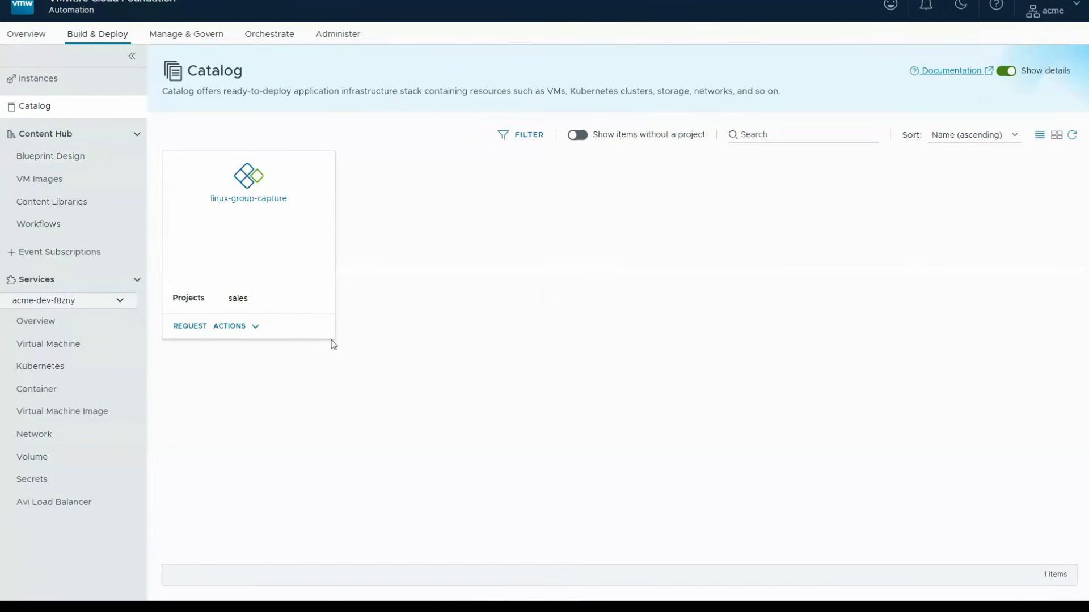
left_click(189, 327)
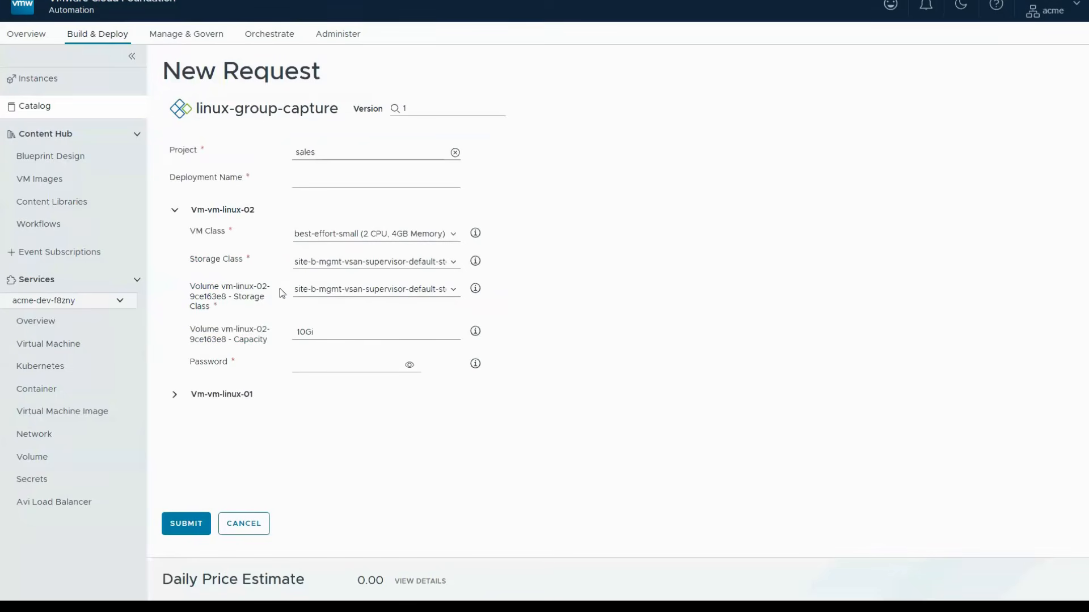
left_click(307, 183)
type("linux-group-capture-deployment")
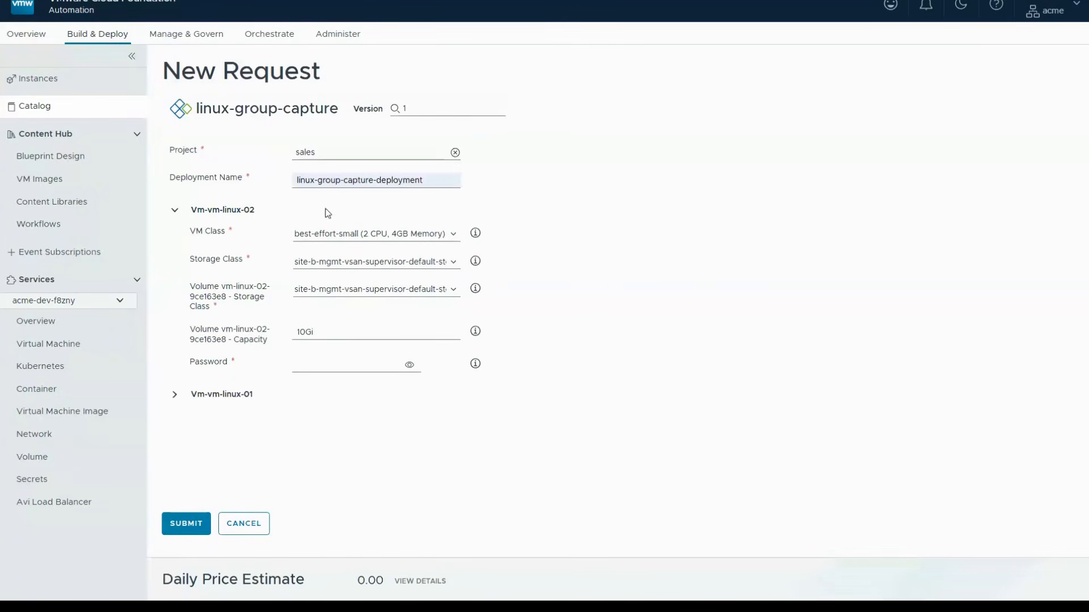
left_click(446, 236)
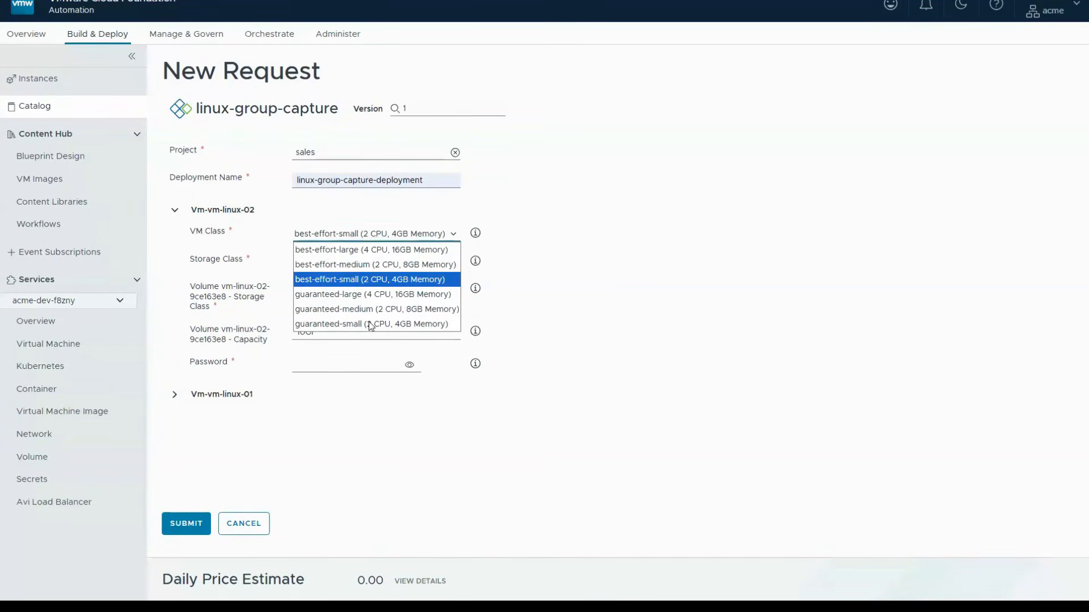
left_click(447, 235)
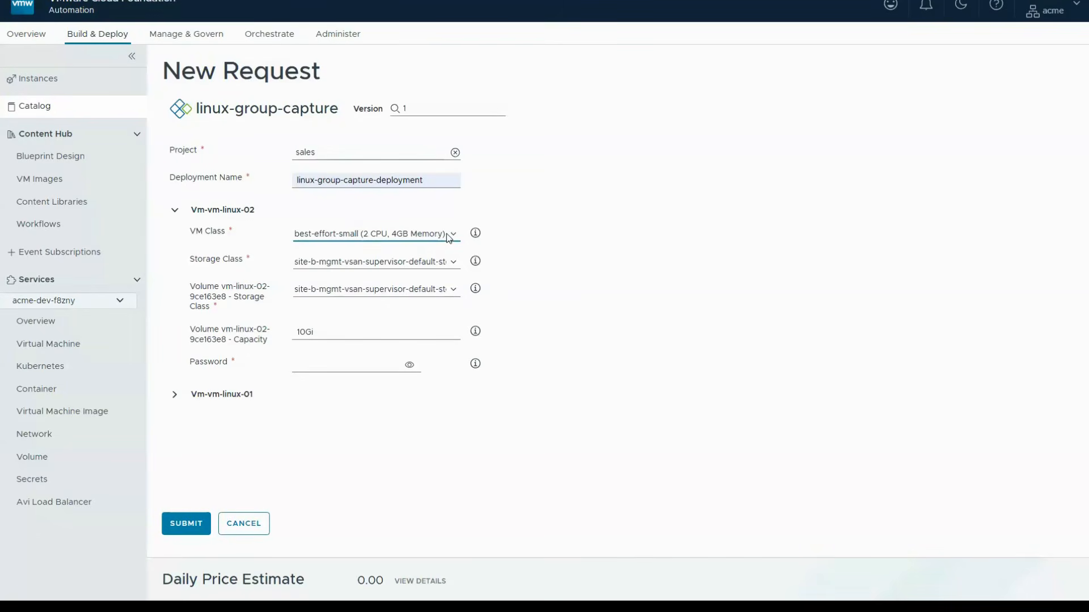
- Enter the passwords for vm-linux-02 and vm-linux-01 and submit the deployment request
left_click(346, 368)
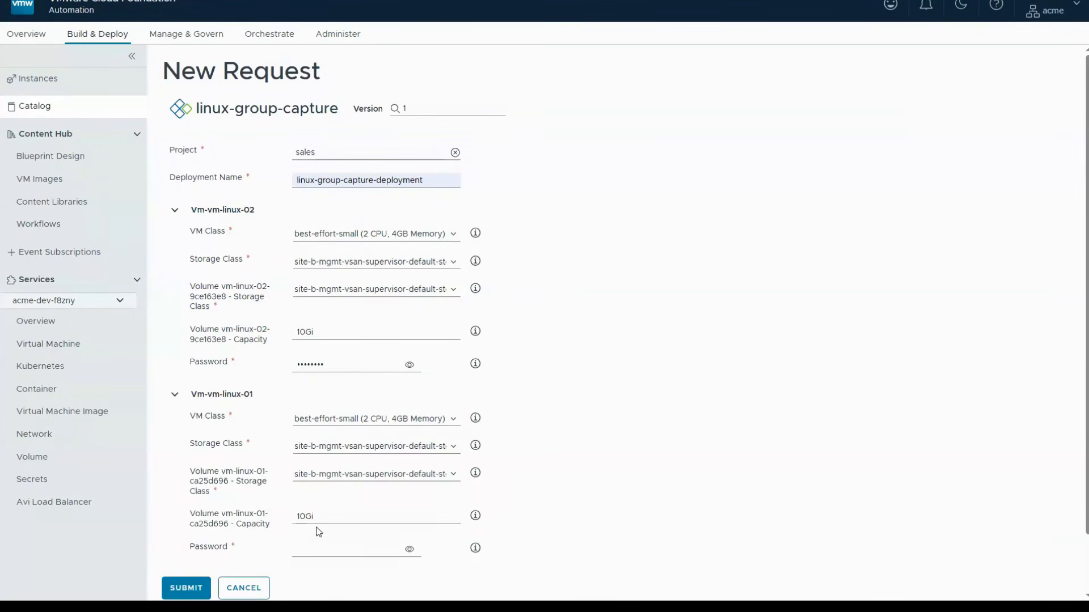
left_click(318, 552)
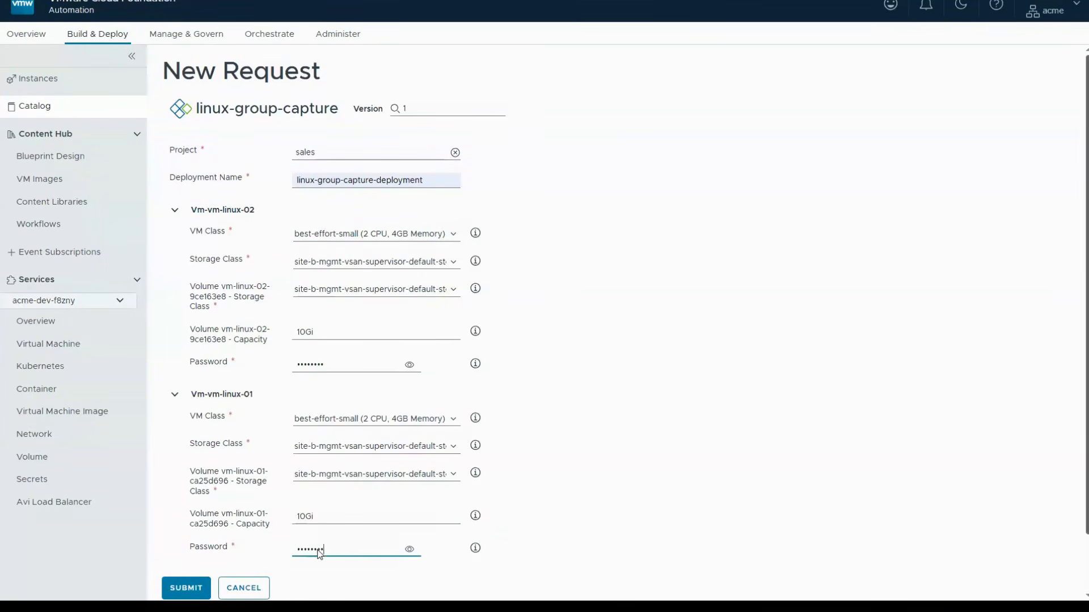
scroll(318, 551, "down", 1)
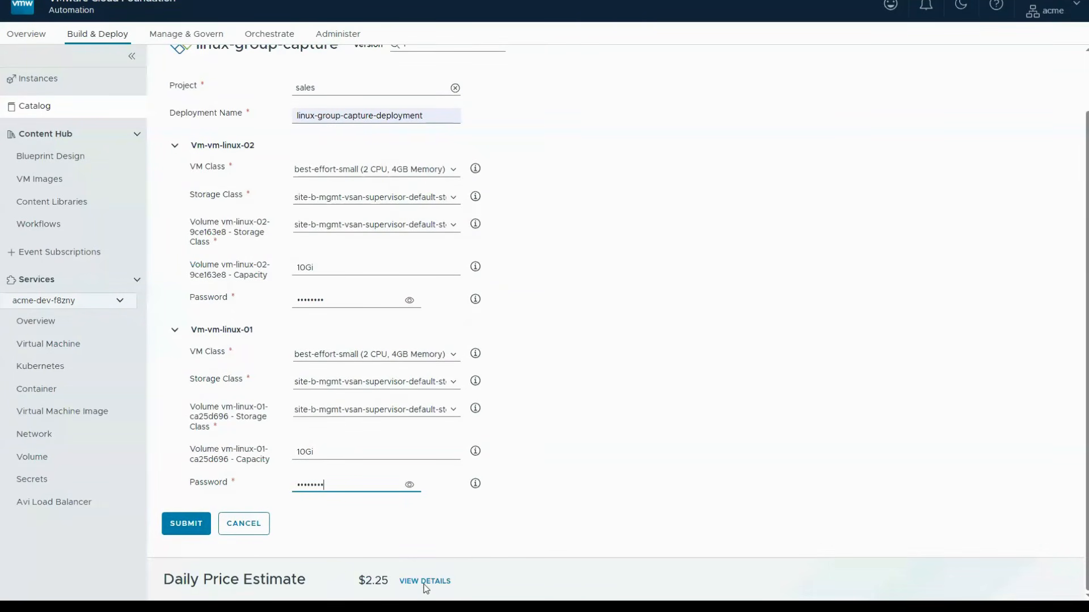
left_click(189, 530)
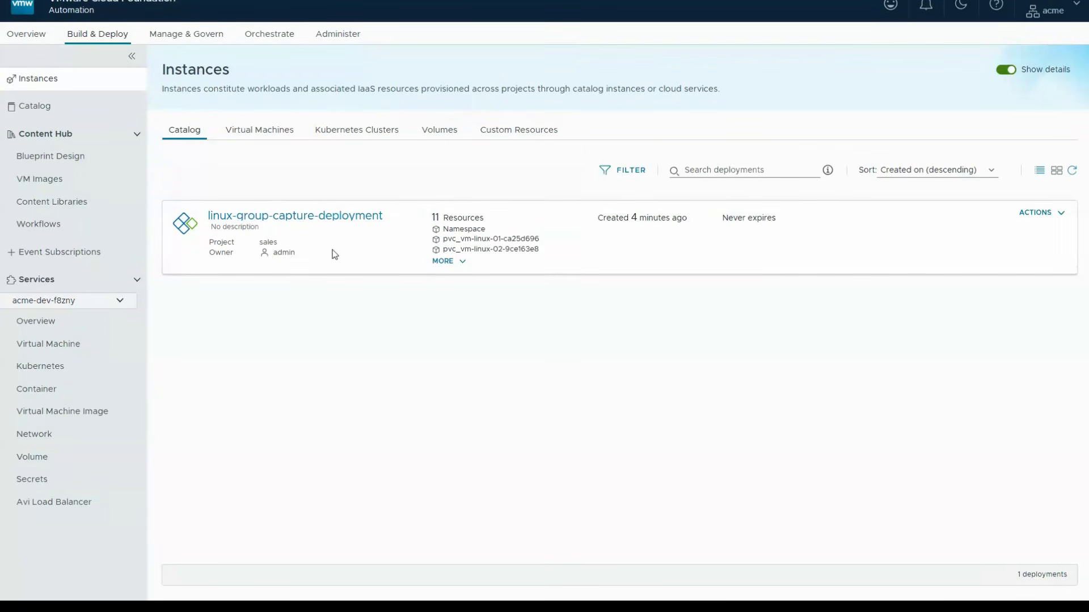
- Check the actions available for linux-group-capture-deployment and expand its full resource list
left_click(1049, 219)
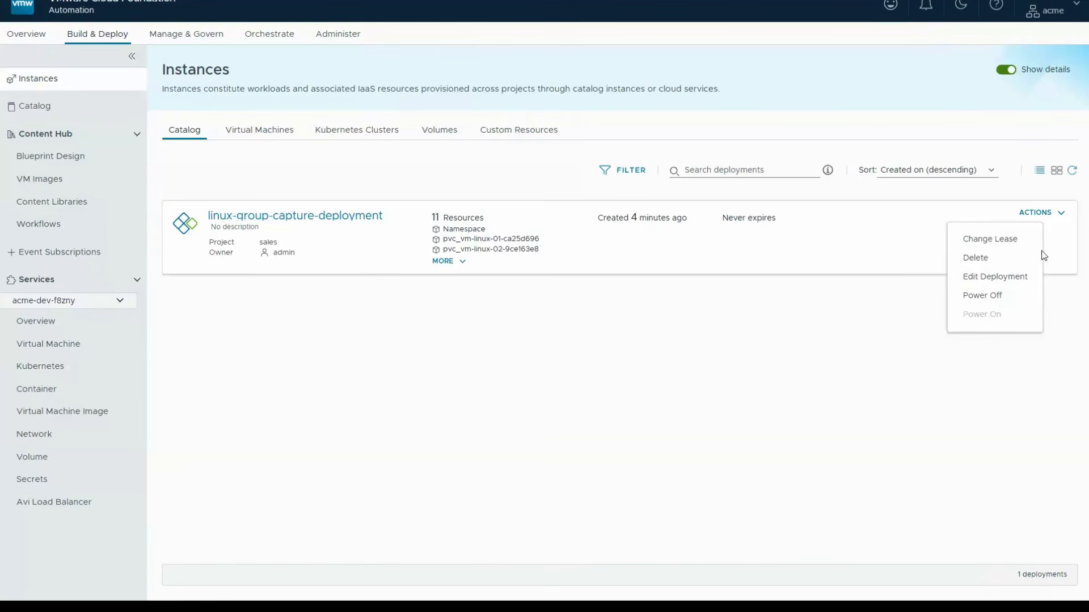
left_click(1051, 214)
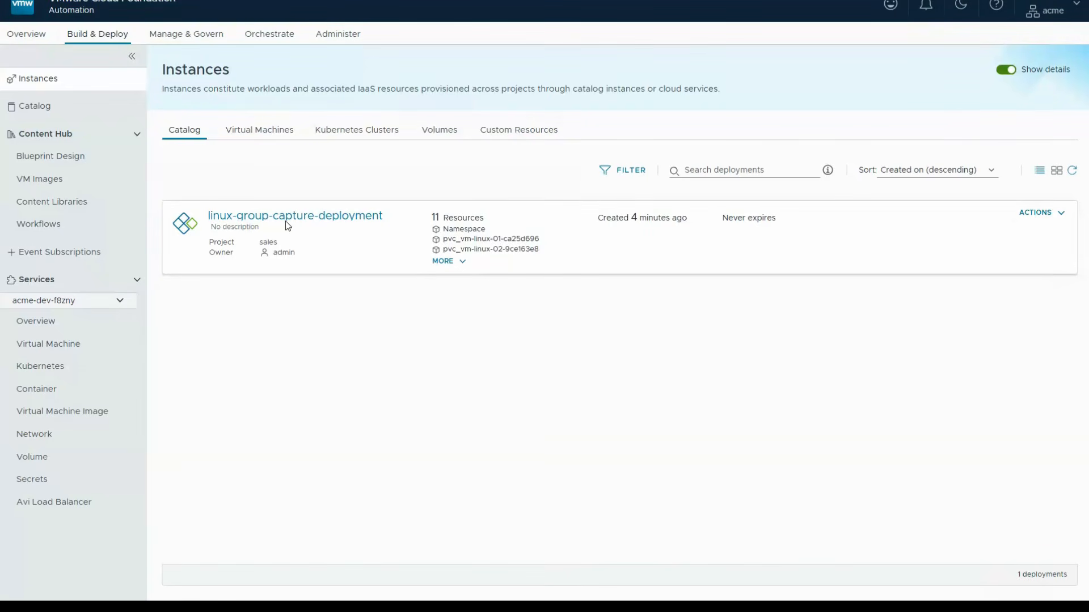
left_click(447, 260)
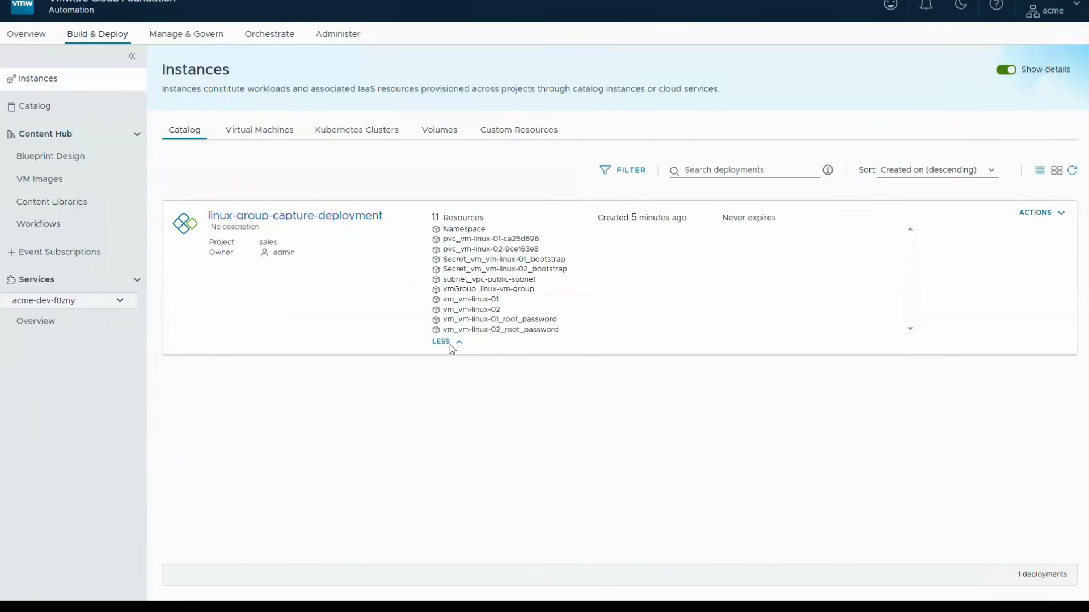
- Examine the overview and topology of linux-group-capture-deployment, then view the virtual machine instances
left_click(242, 217)
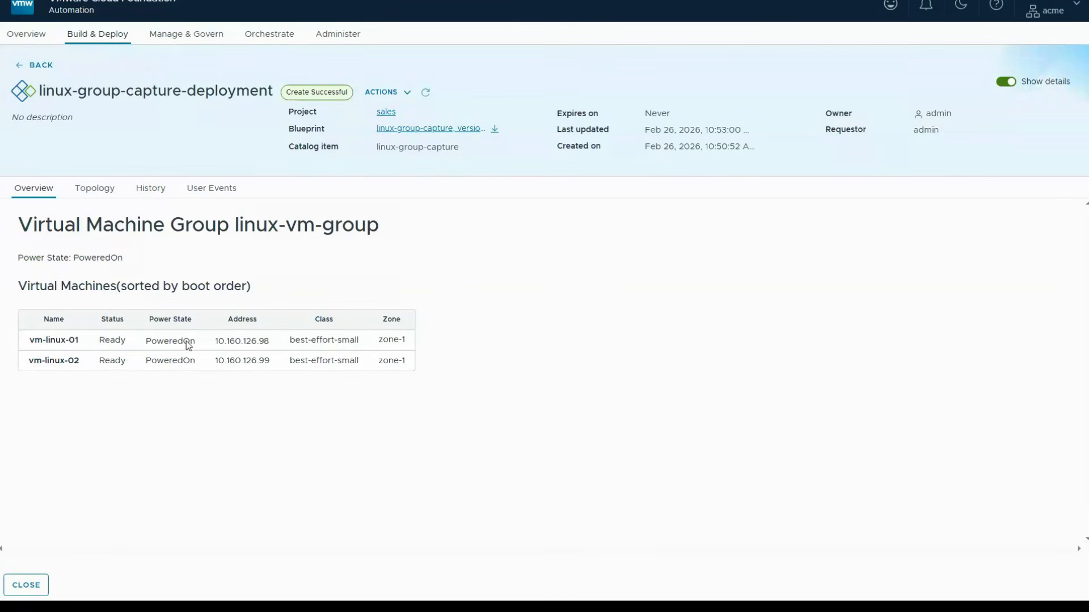
left_click(96, 190)
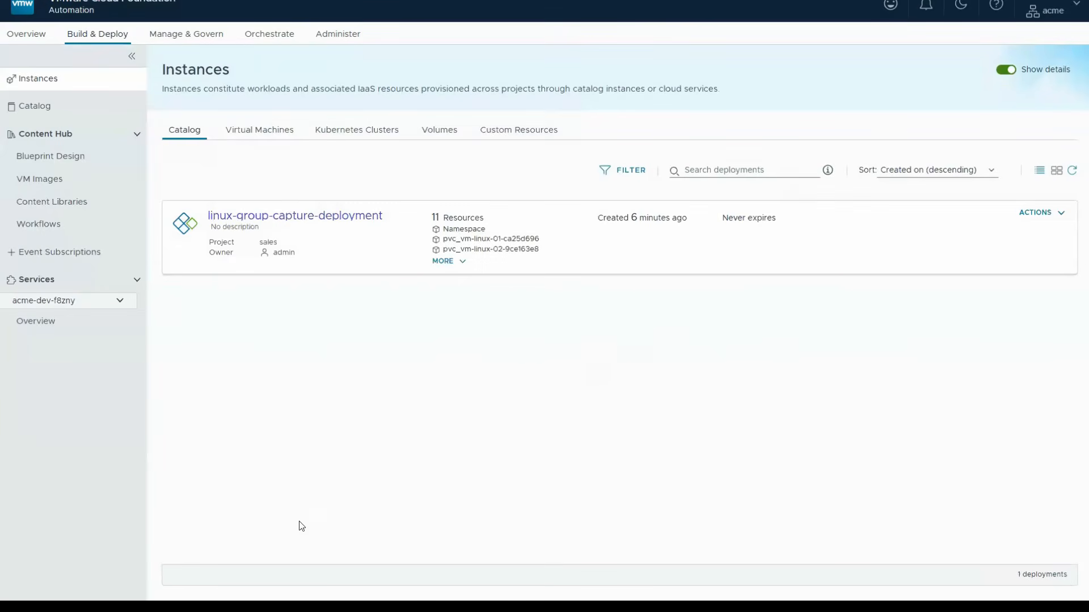
left_click(251, 134)
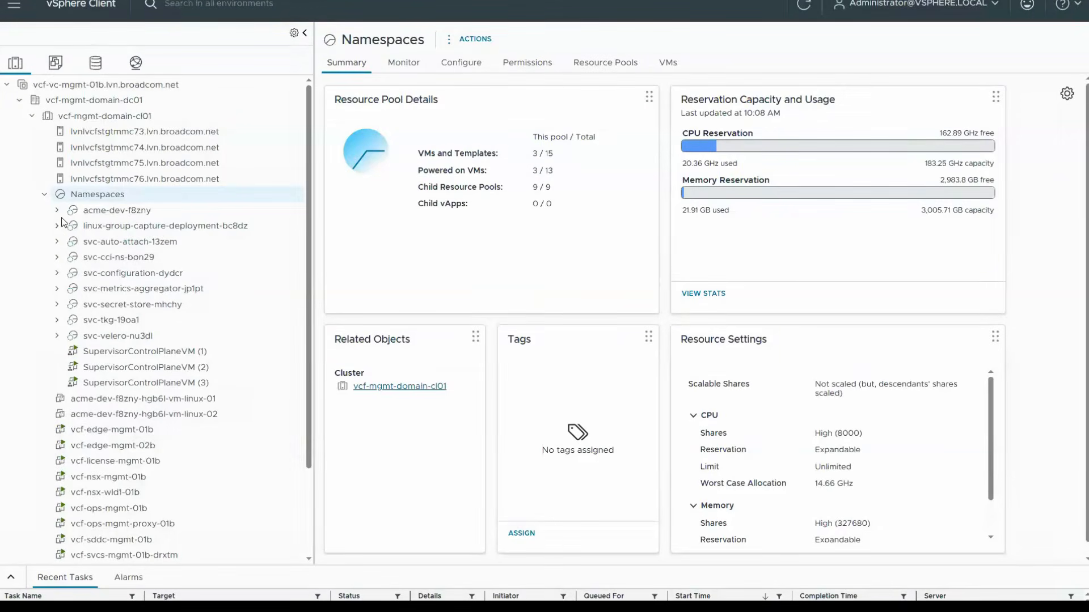
- In the vSphere Client, expand the linux-group-capture-deployment and acme-dev-f8zny namespaces to compare their virtual machines
left_click(57, 225)
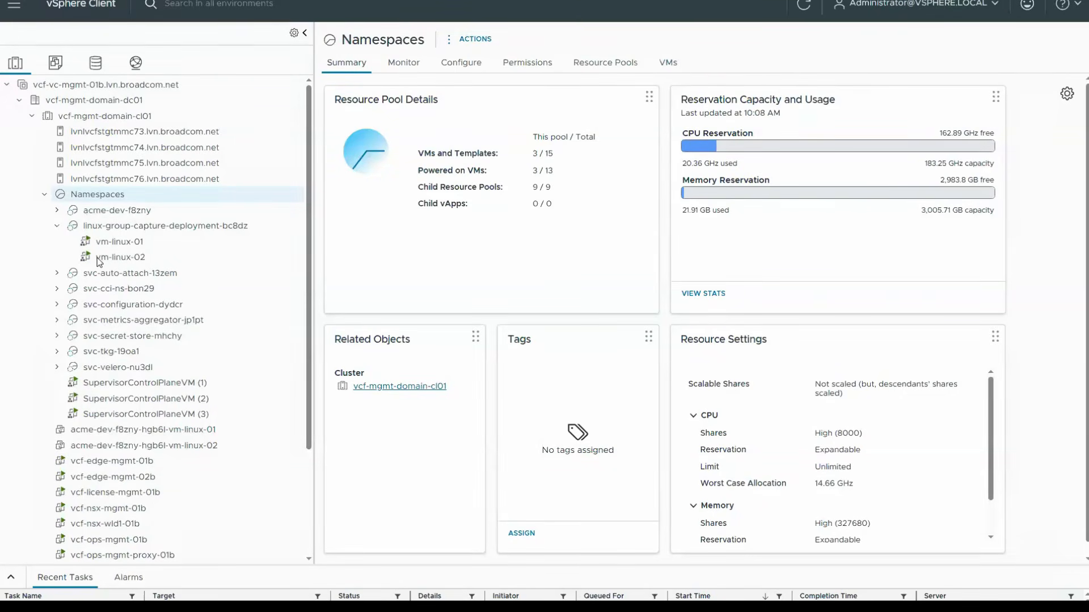
left_click(57, 210)
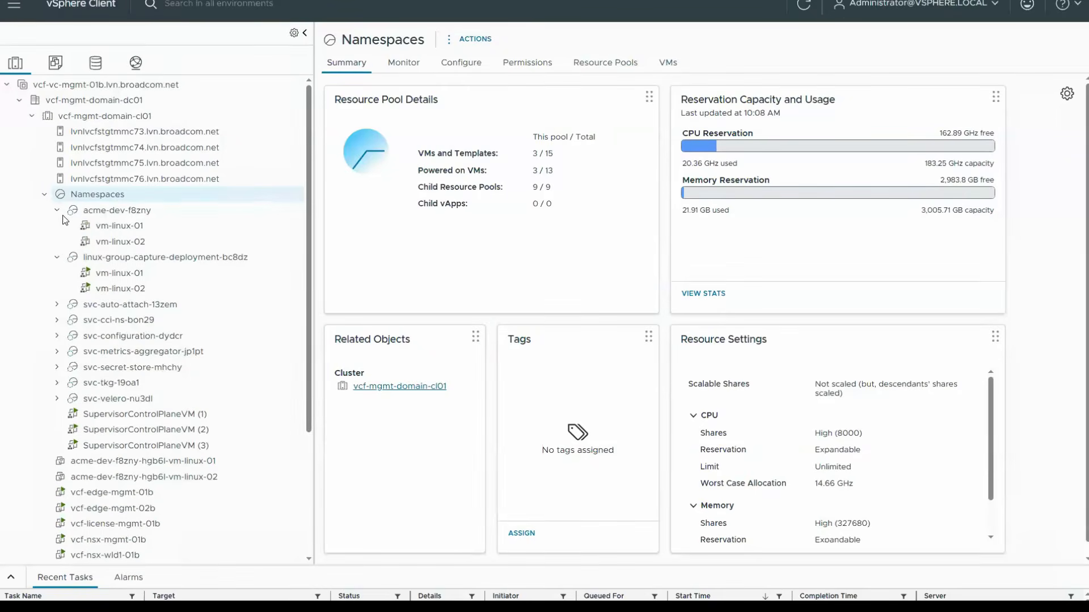